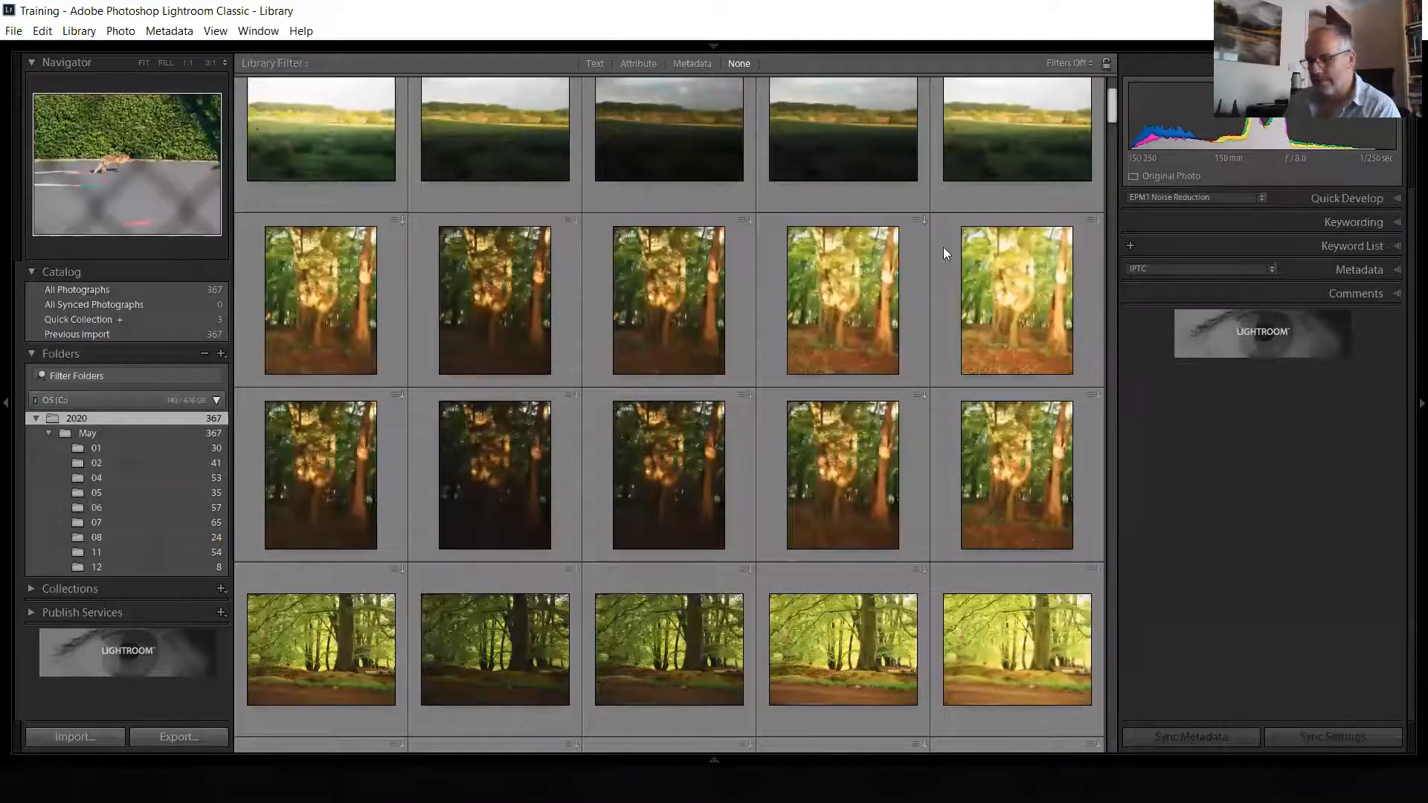
# Select the second landscape photo in the first row and review the Colours slide in the presentation before returning to Lightroom Classic
pyautogui.scroll(3, 882, 262)
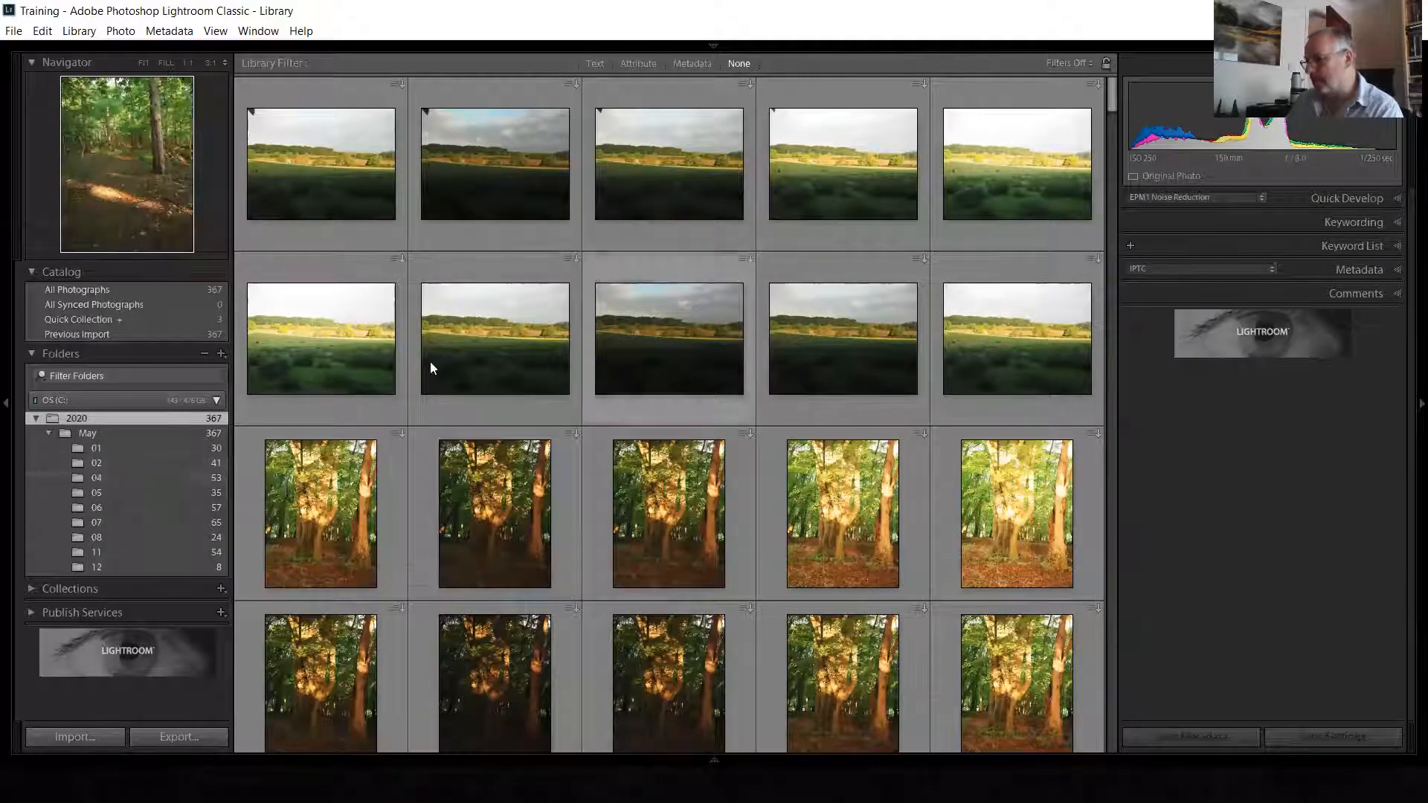
pyautogui.click(568, 128)
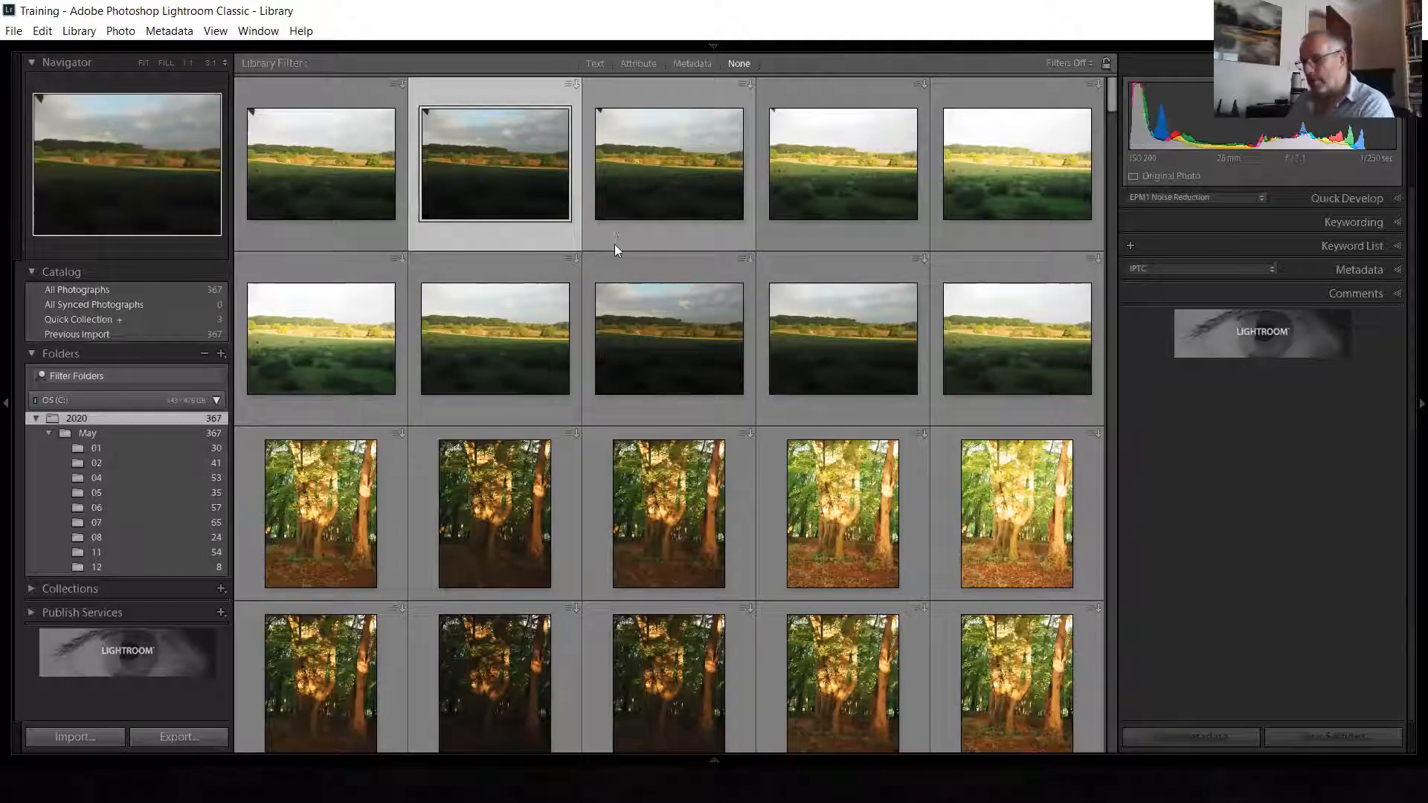
pyautogui.press('3')
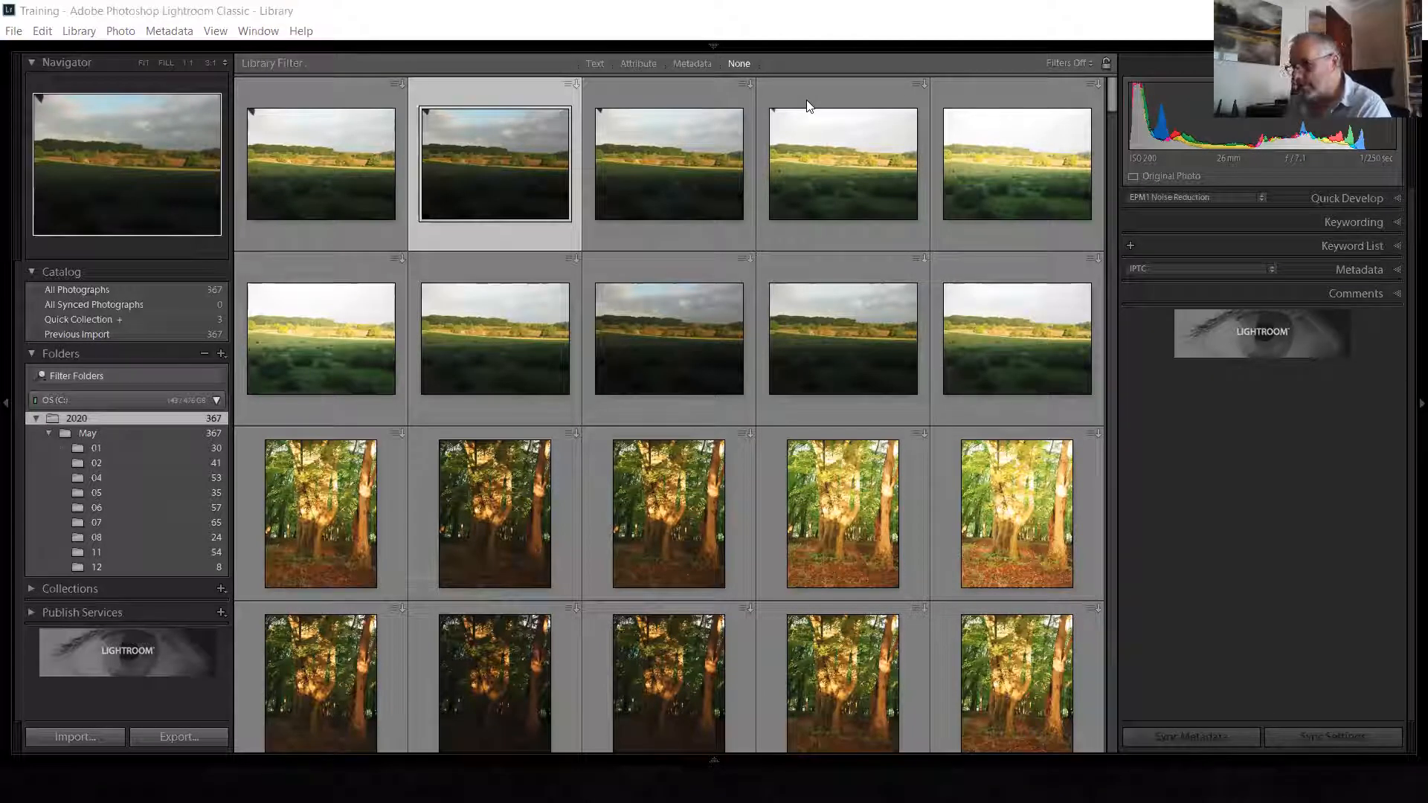
pyautogui.hotkey('alt', 'Tab')
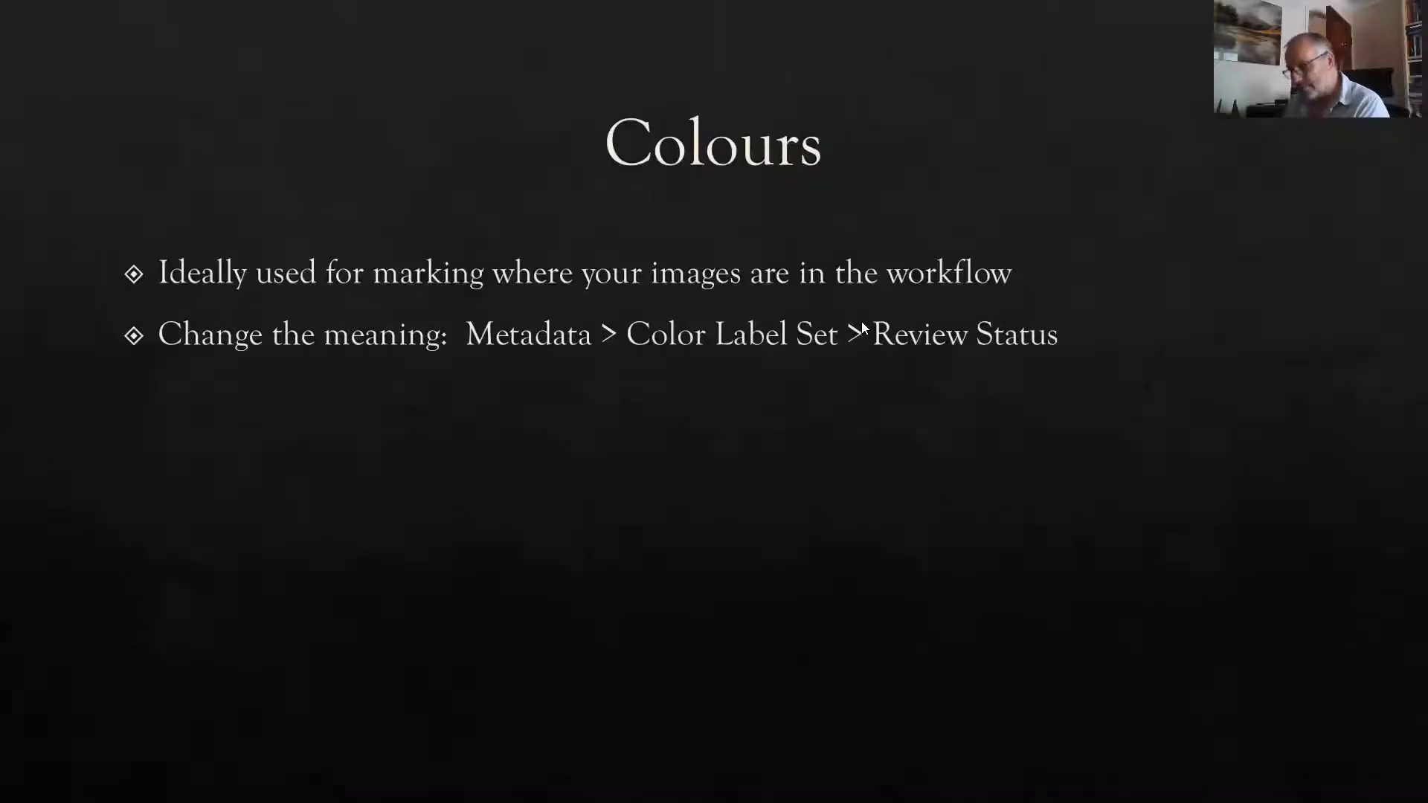
pyautogui.hotkey('alt', 'Tab')
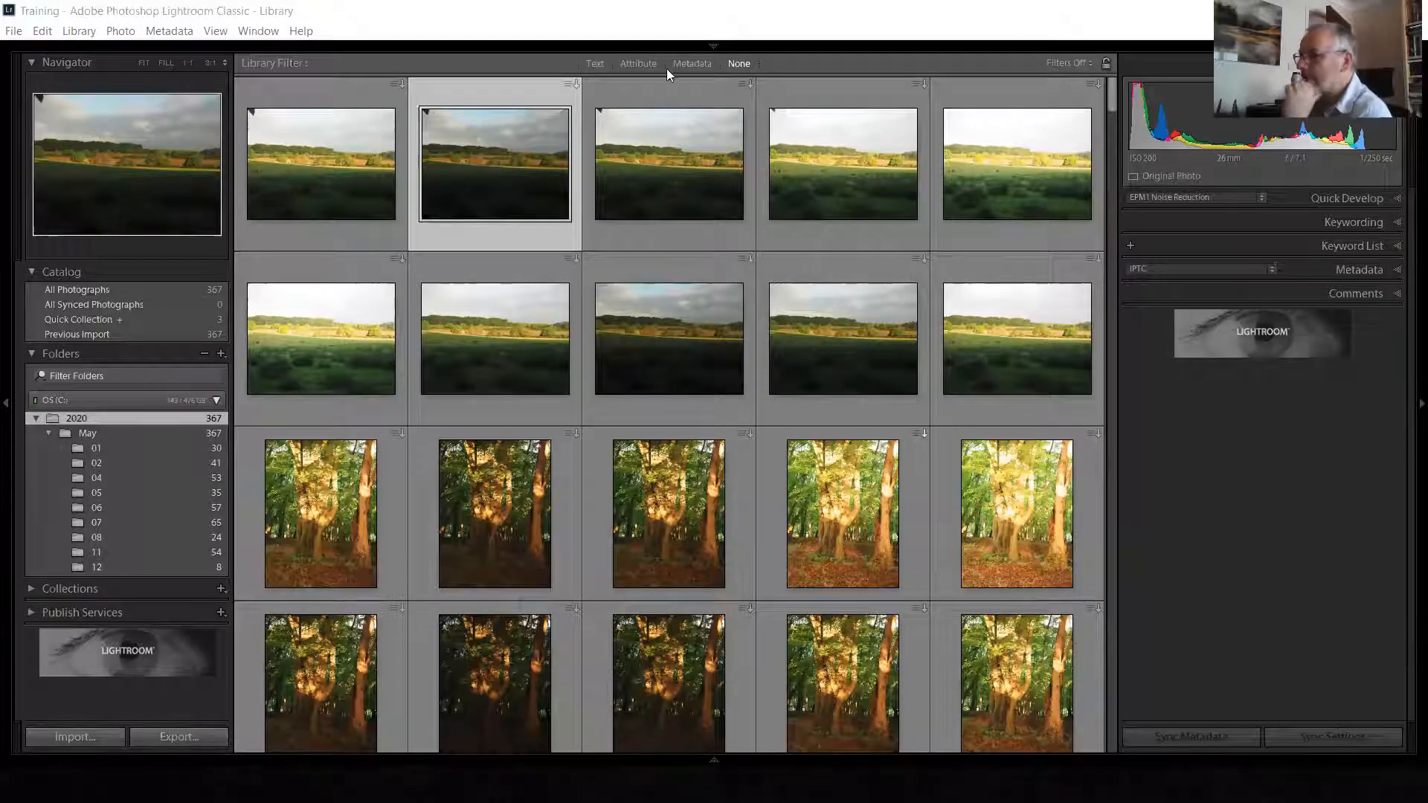
# Show the Attribute filter options, view only the flagged photos, and clear the flag filter again
pyautogui.click(594, 63)
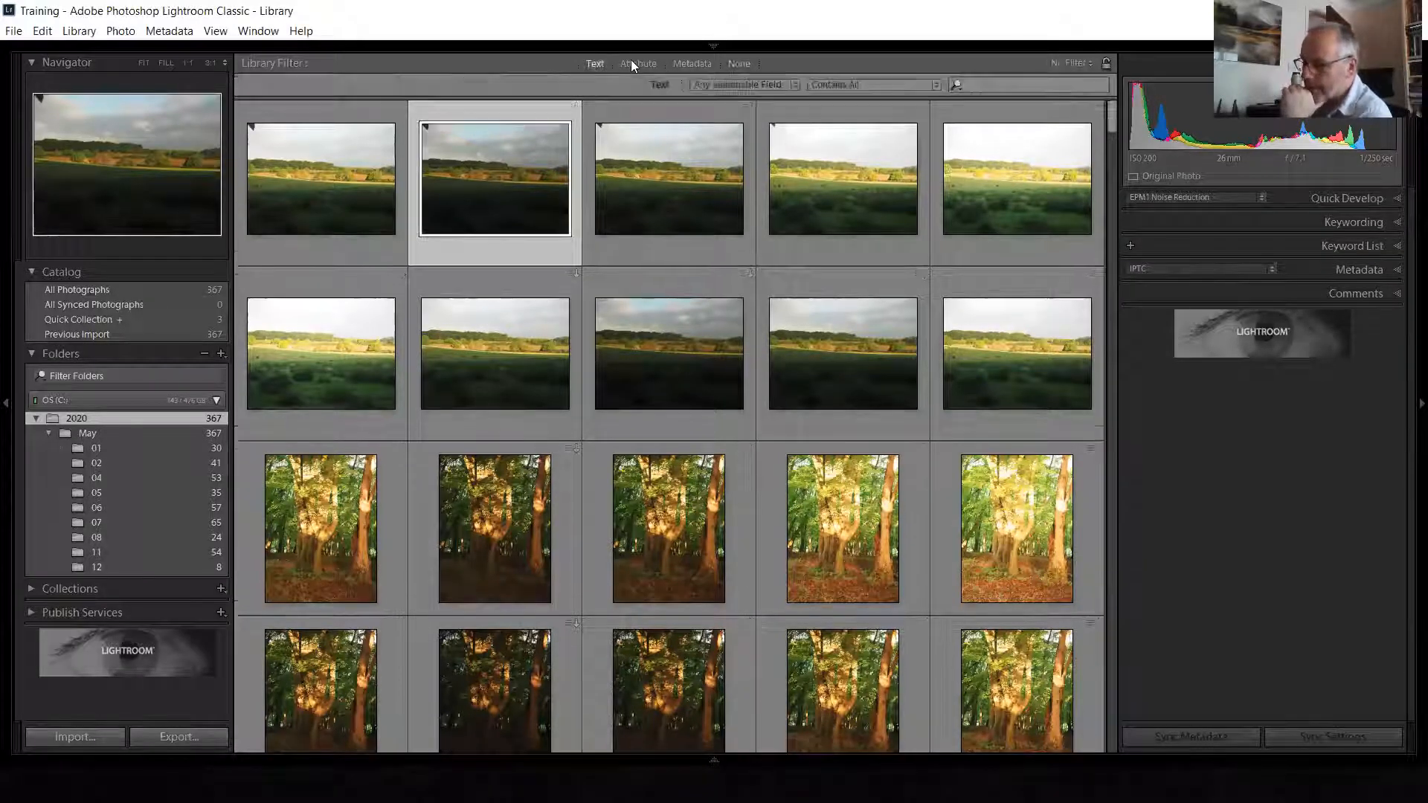
pyautogui.hotkey('ctrl', 'l')
pyautogui.click(632, 63)
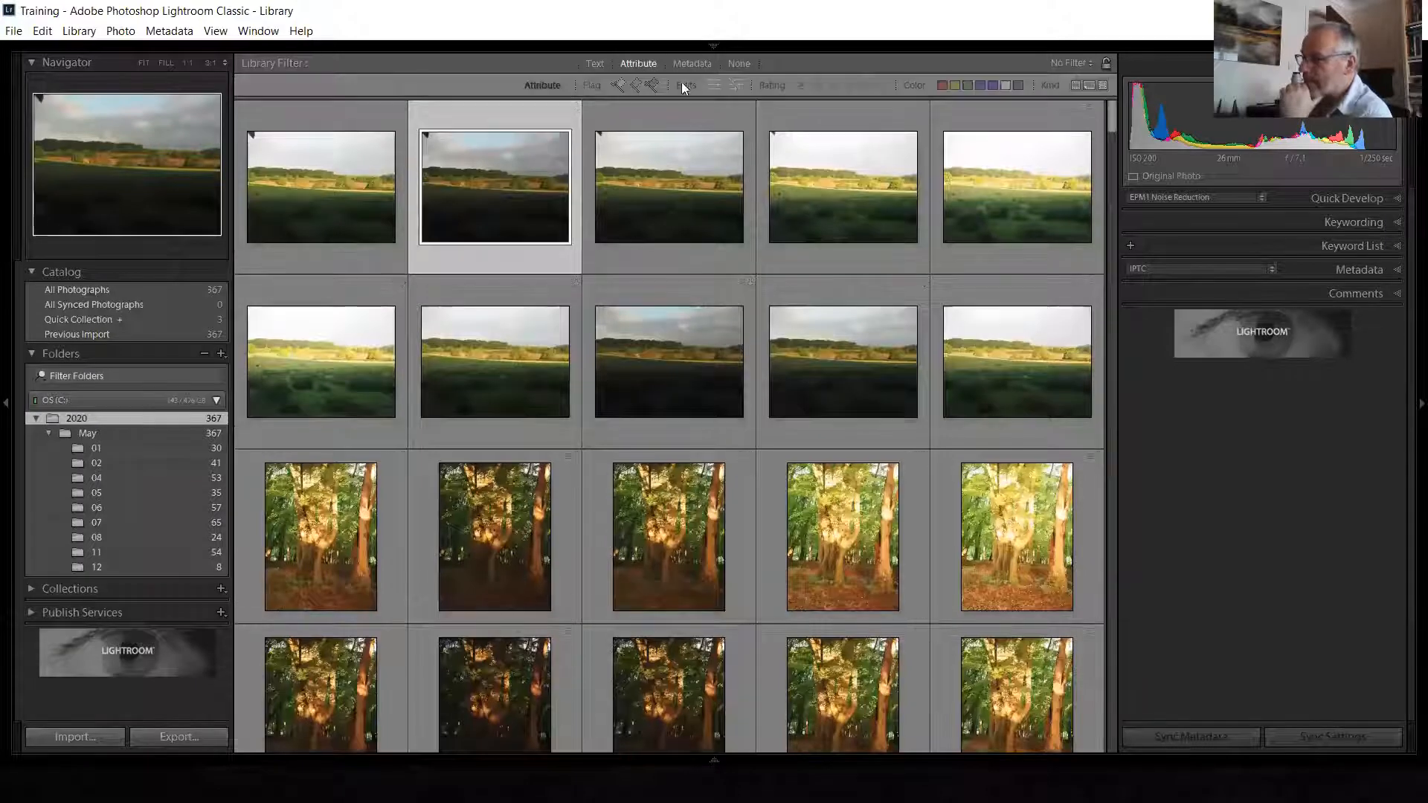
pyautogui.click(619, 84)
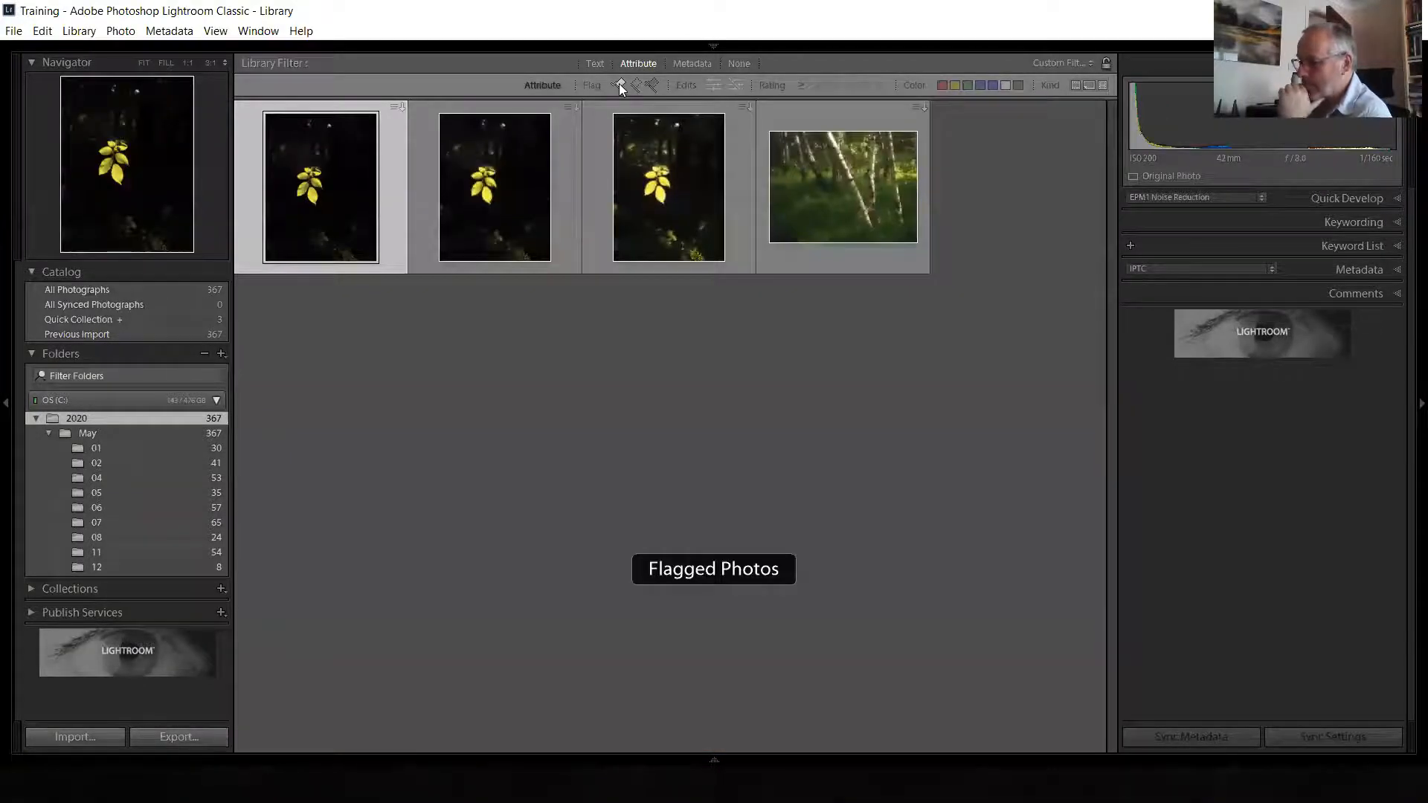
pyautogui.click(618, 85)
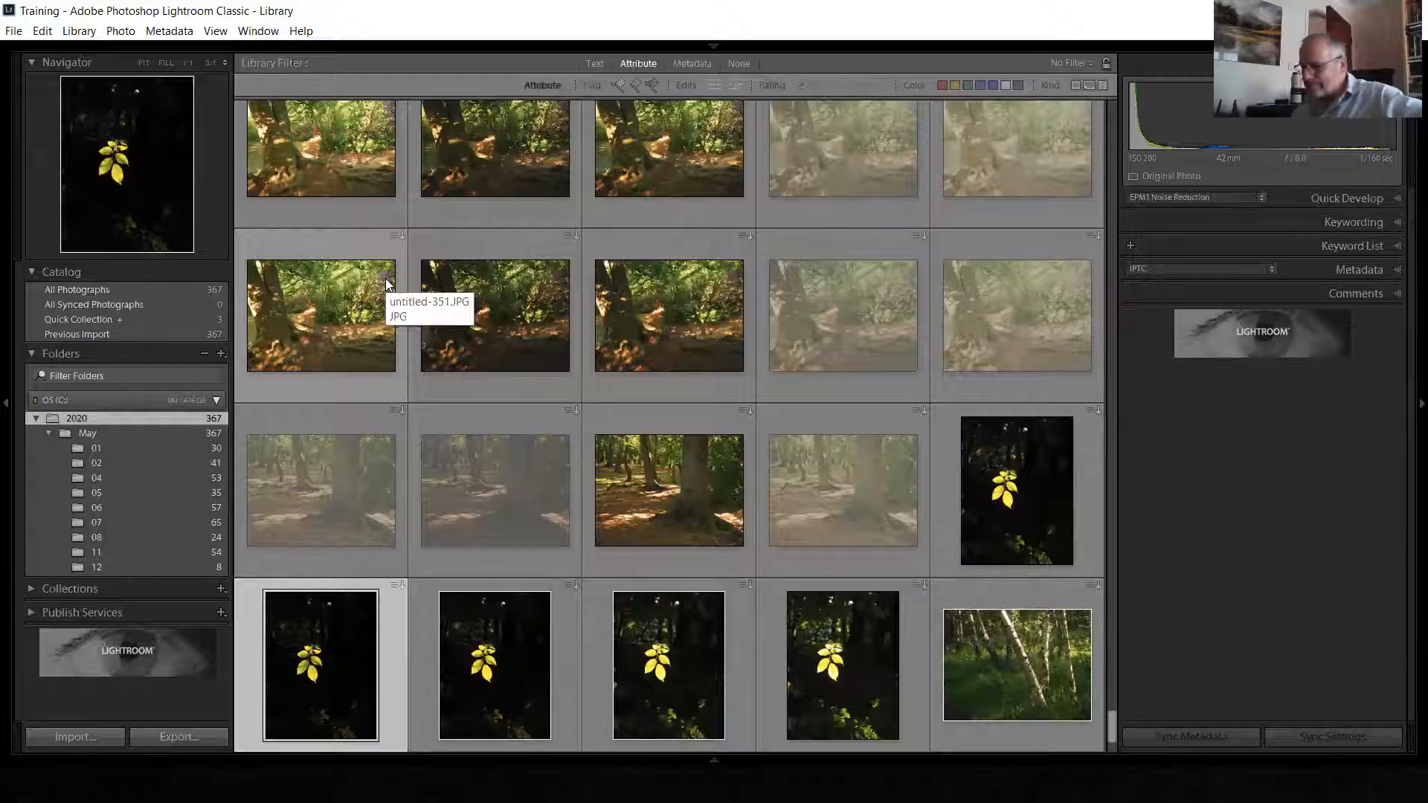
# Select the yellow leaves photo untitled-363.JPG and examine which color labels can be assigned to it
pyautogui.scroll(-3, 446, 610)
pyautogui.scroll(3, 439, 610)
pyautogui.click(478, 661)
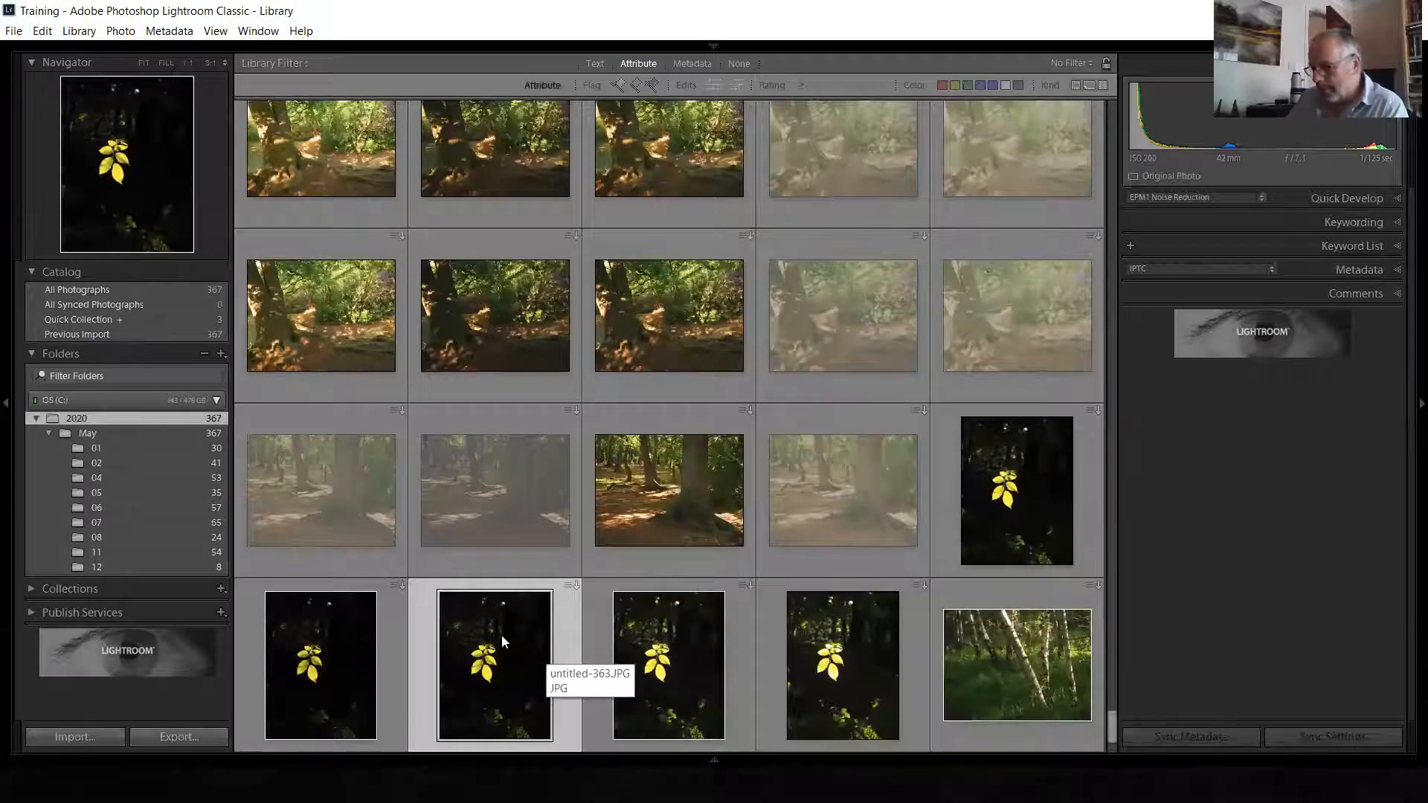
pyautogui.rightClick(503, 638)
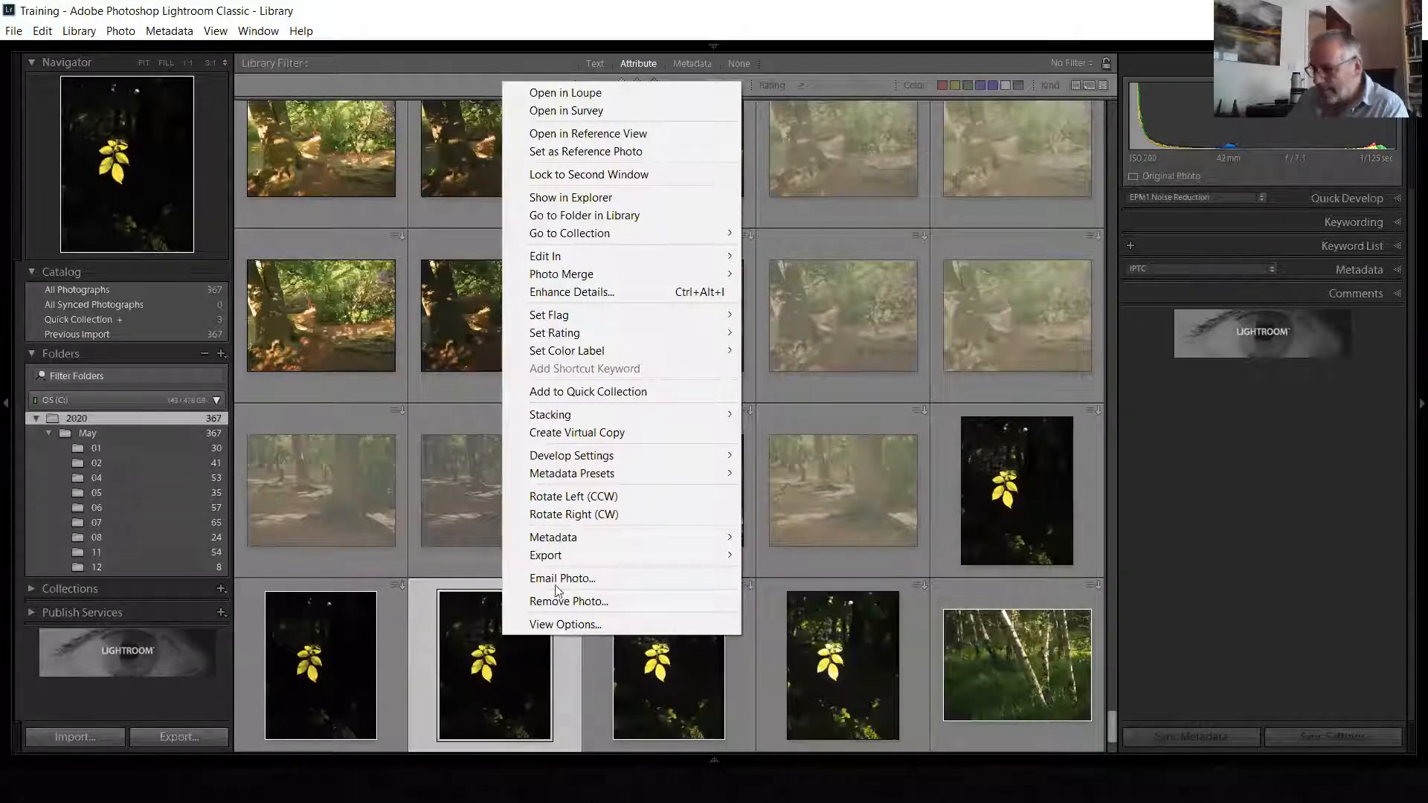
pyautogui.moveTo(623, 352)
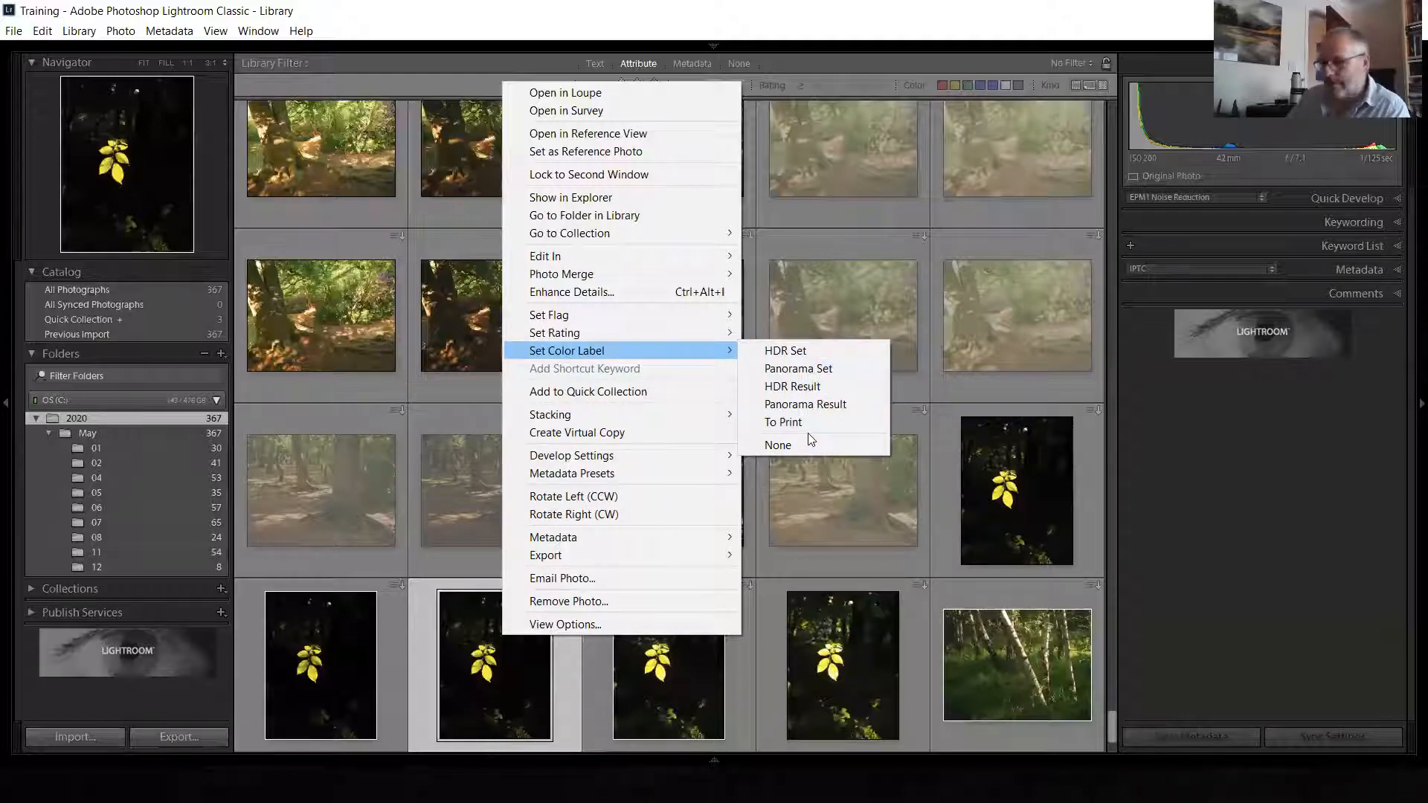
# Switch the color label set to Lightroom Default
pyautogui.click(173, 36)
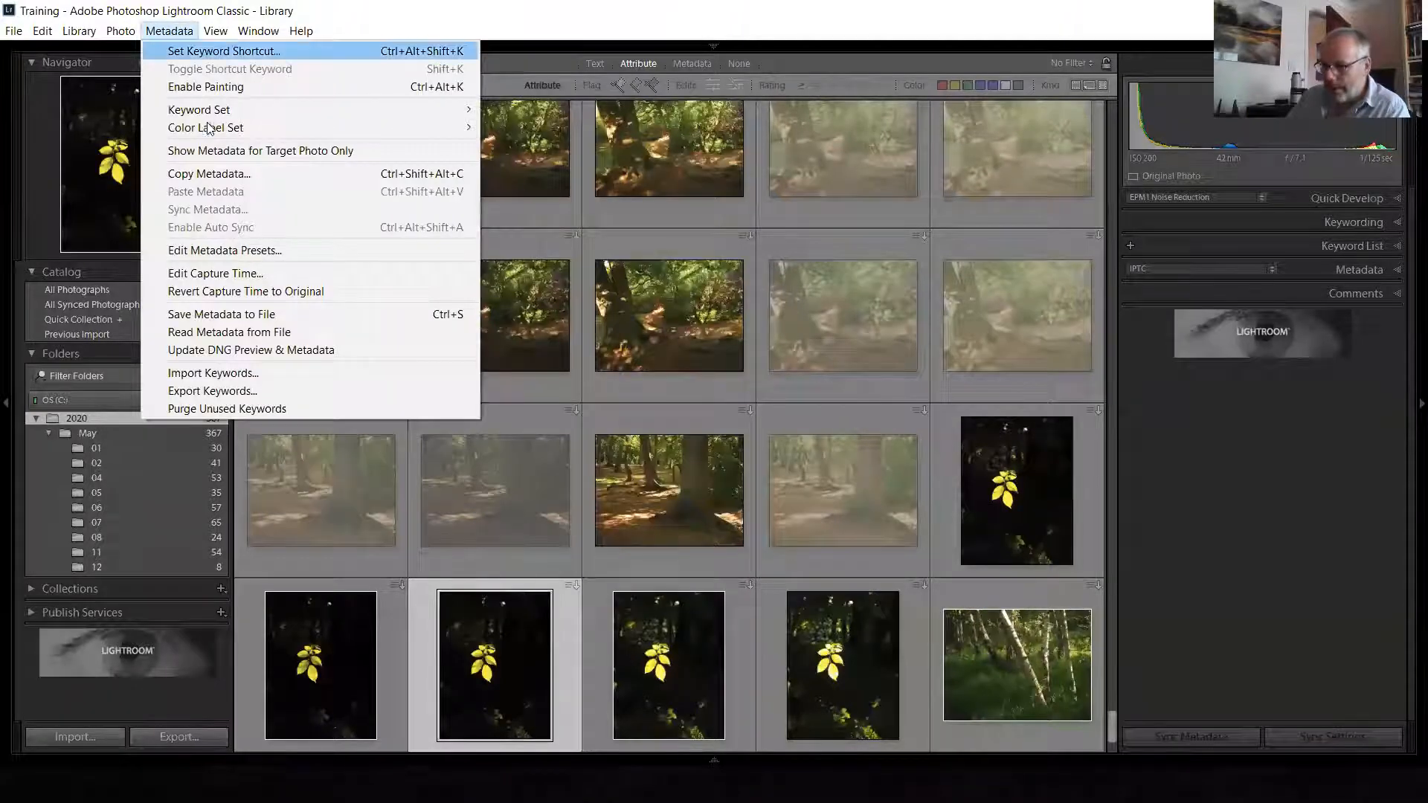
pyautogui.moveTo(212, 128)
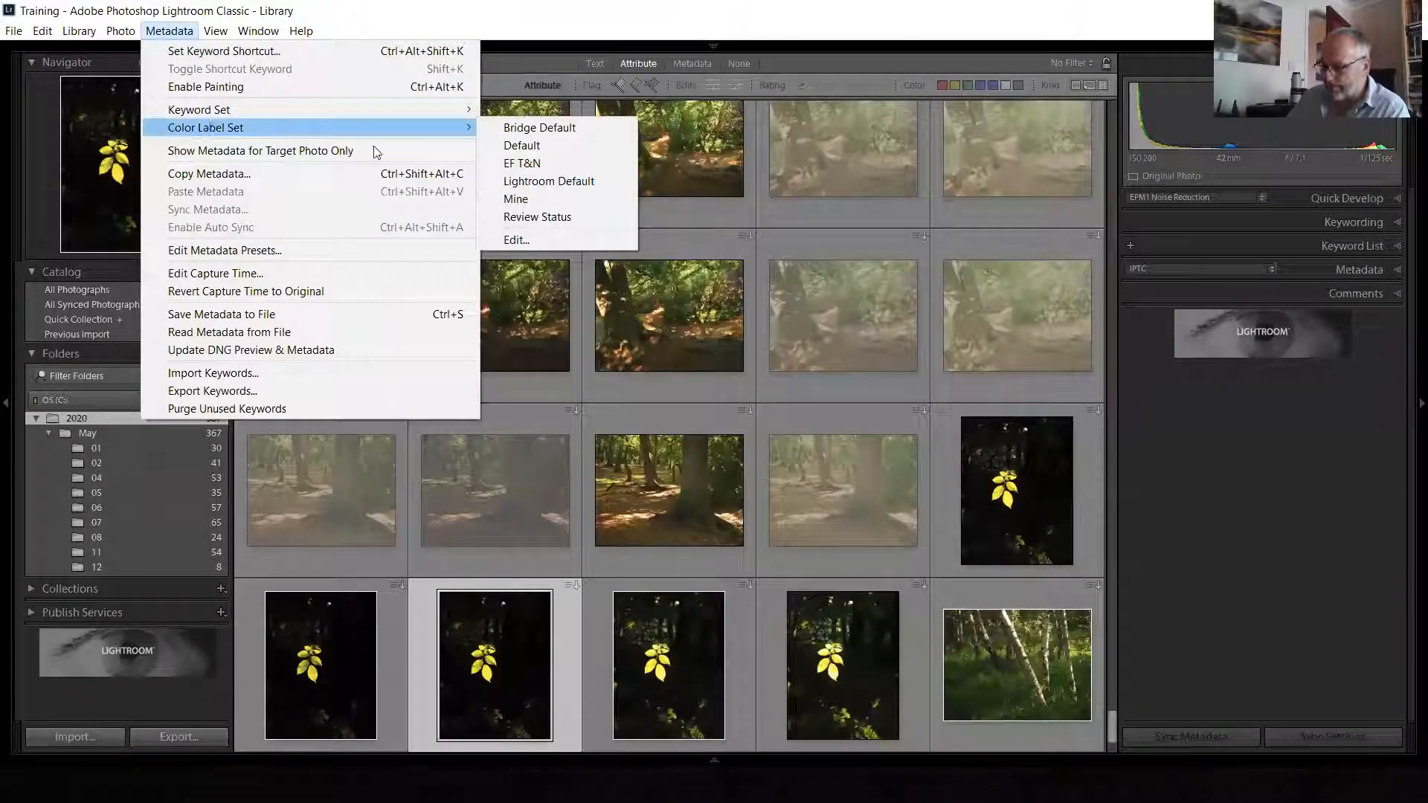
pyautogui.moveTo(437, 131)
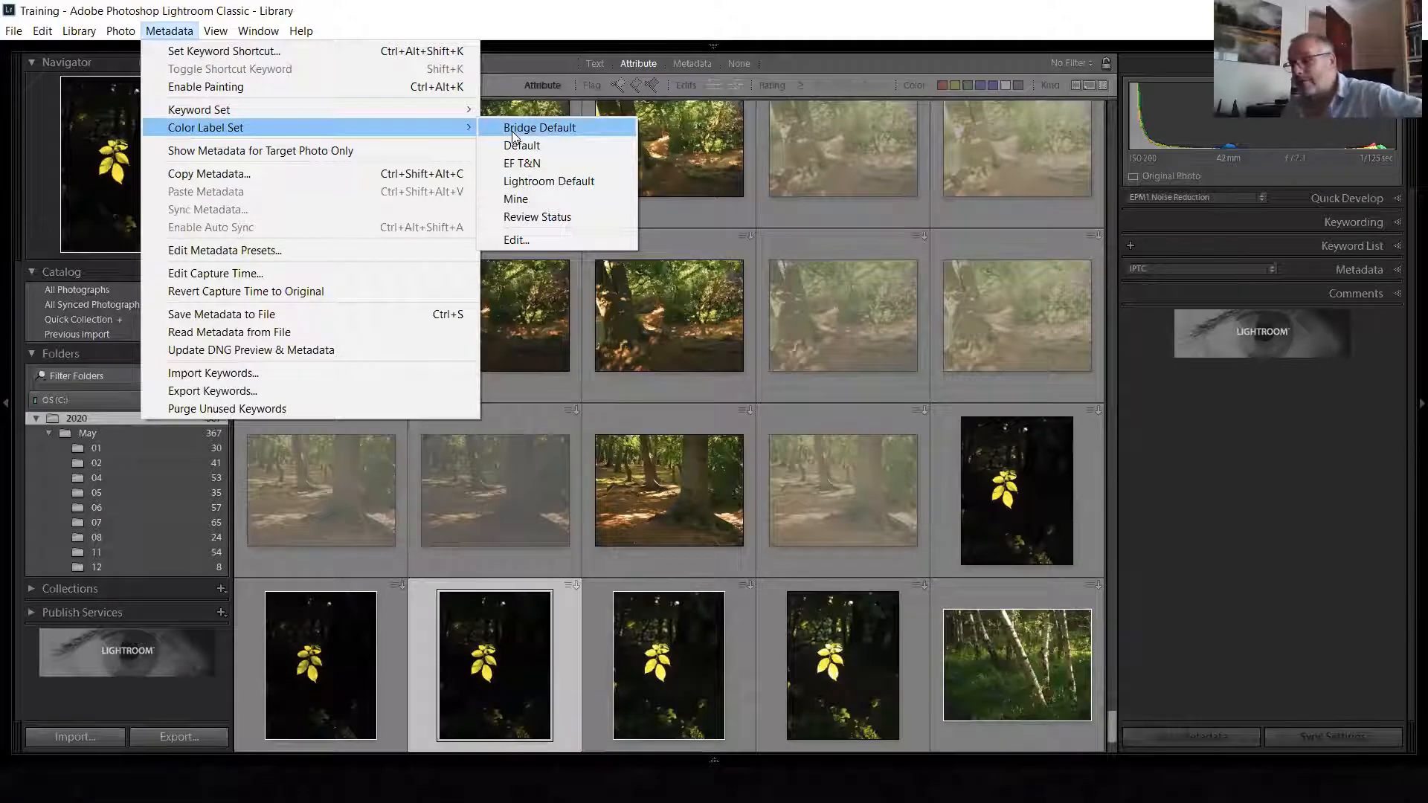
pyautogui.click(538, 180)
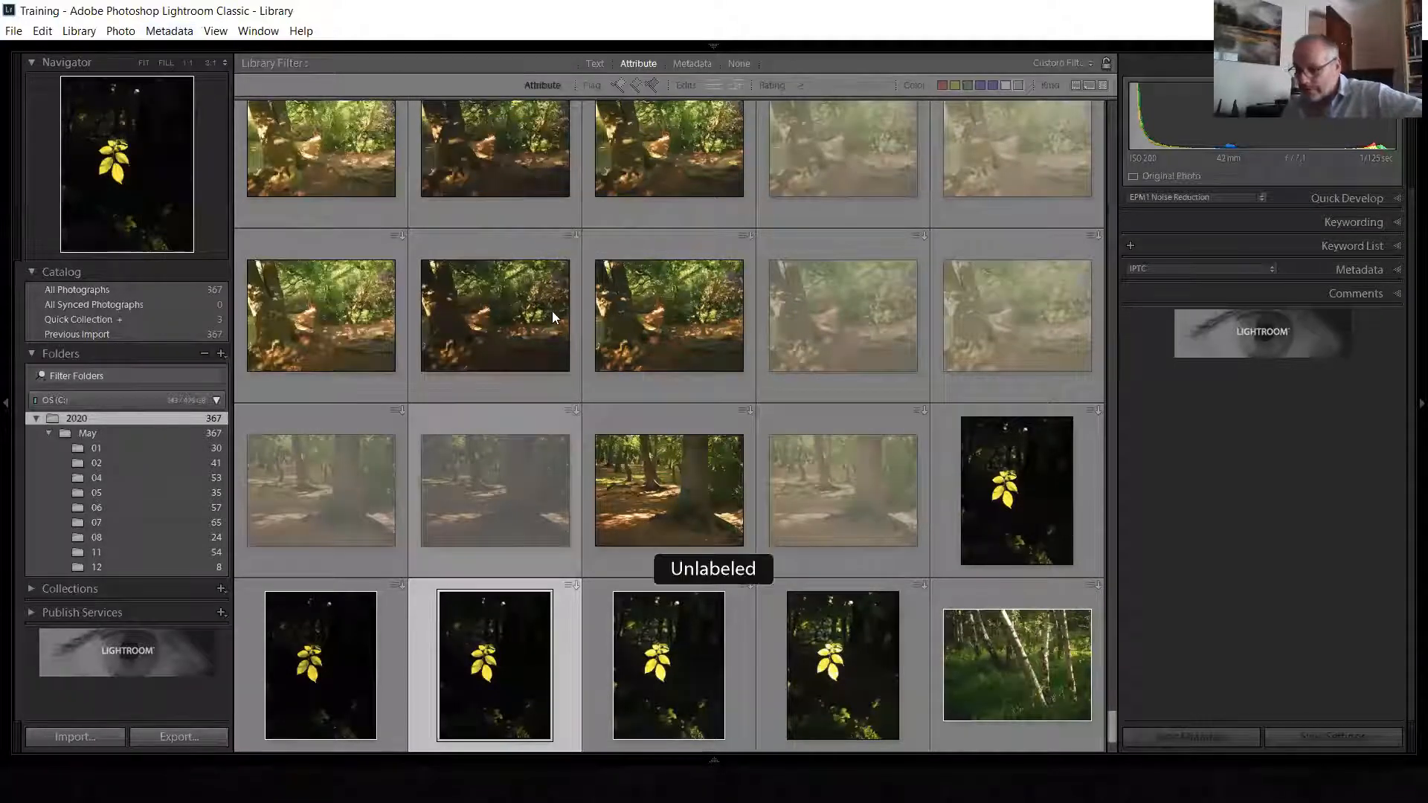
# Examine the color label names offered for the selected yellow leaves photo without assigning one
pyautogui.rightClick(489, 628)
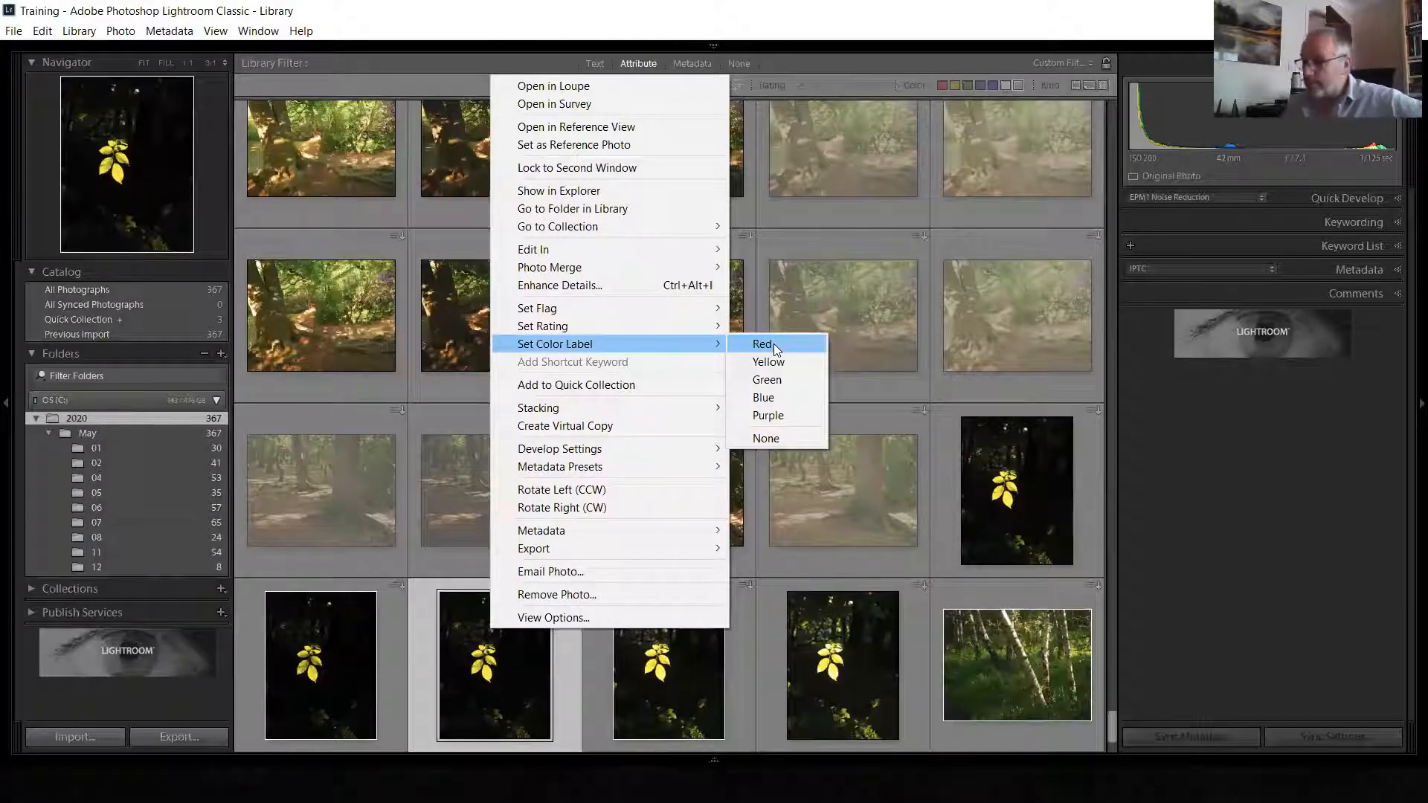
pyautogui.rightClick(510, 678)
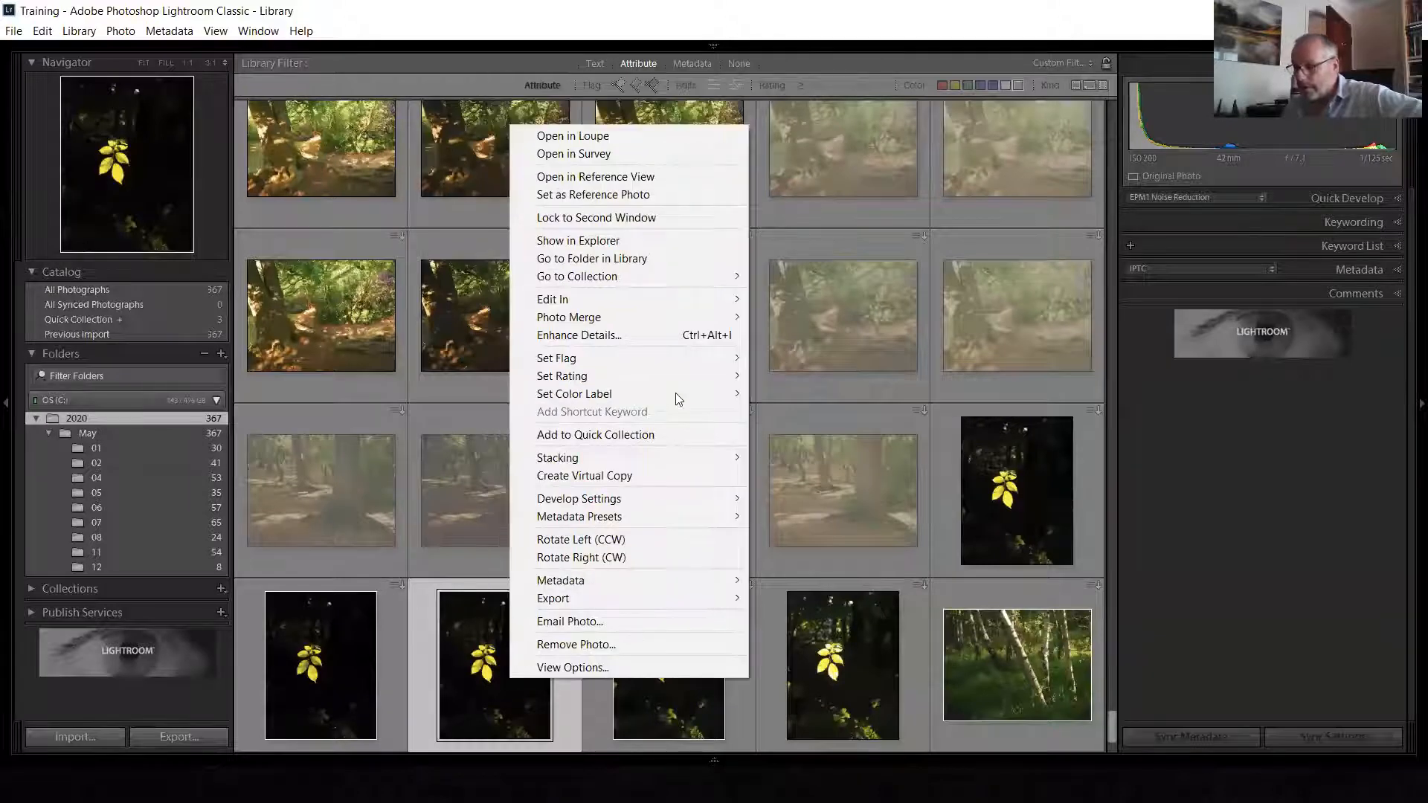
pyautogui.moveTo(701, 398)
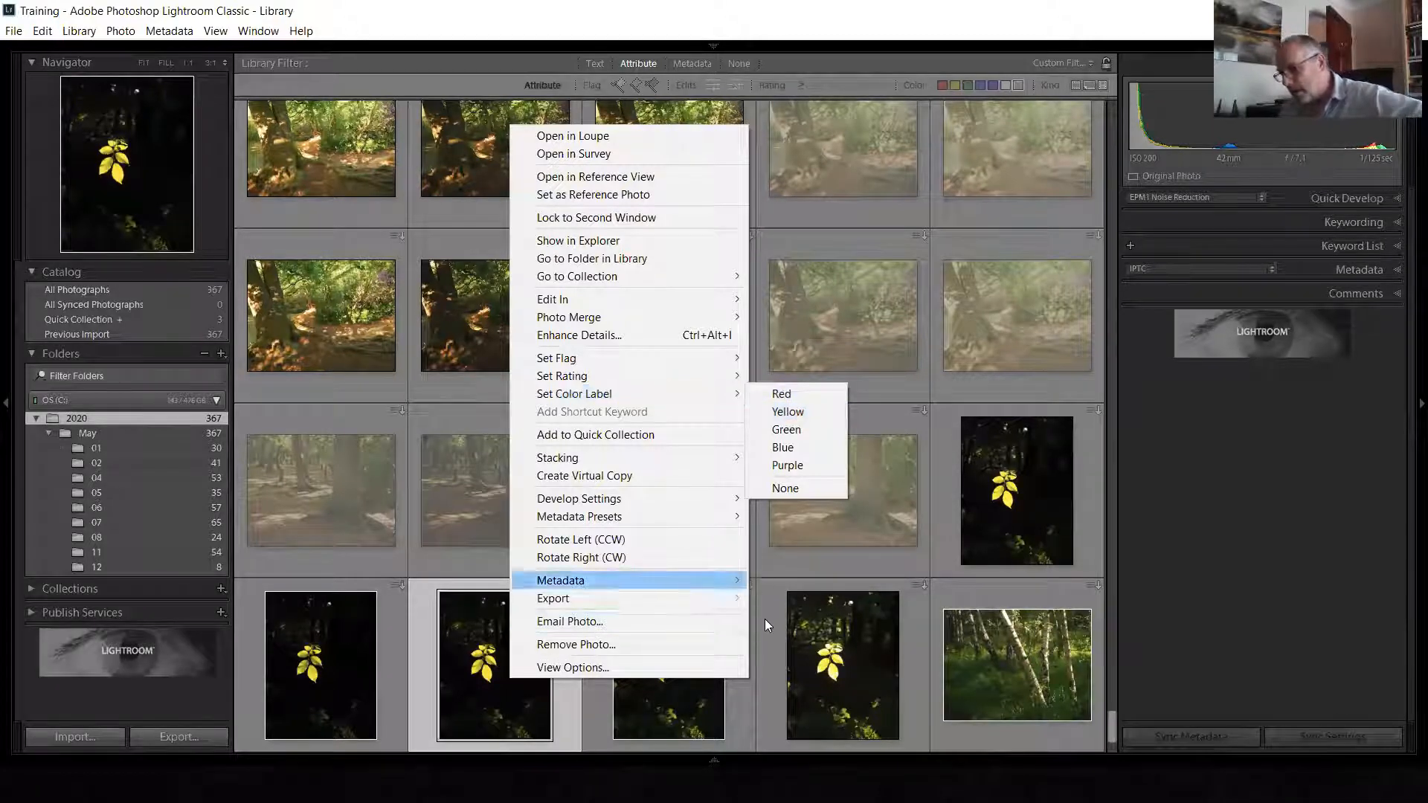
pyautogui.click(518, 712)
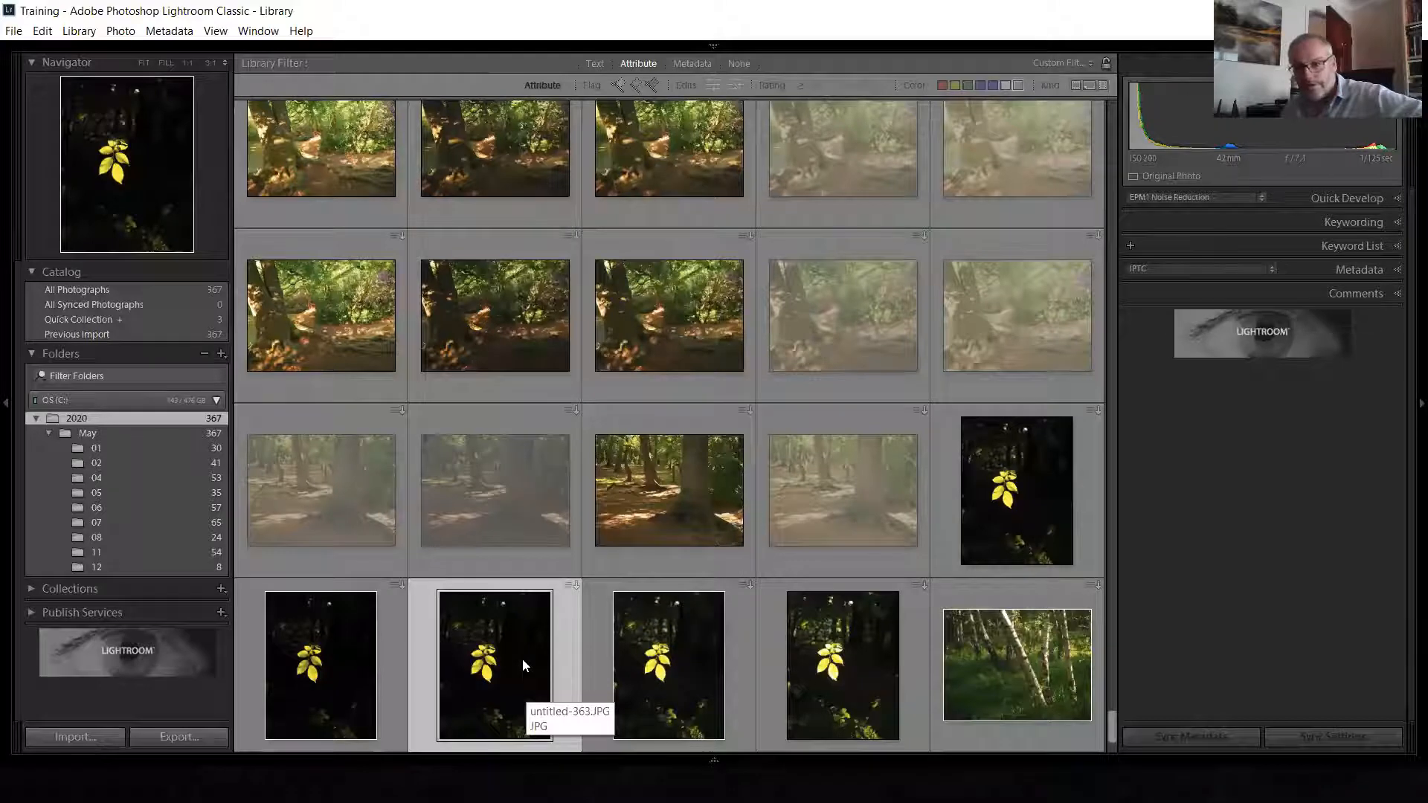
pyautogui.rightClick(525, 657)
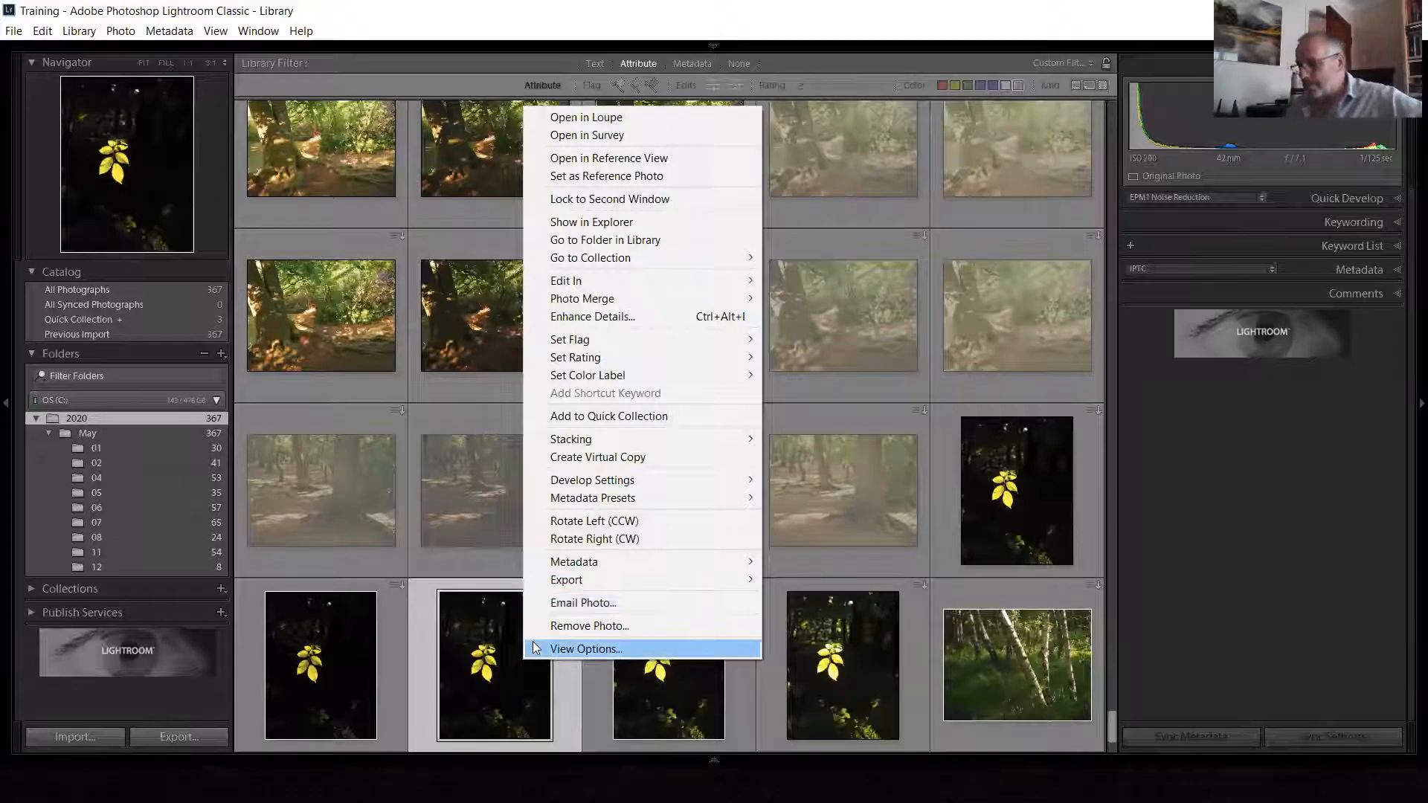
# Switch the color label set to Review Status and view the label names offered for the selected photo
pyautogui.click(174, 33)
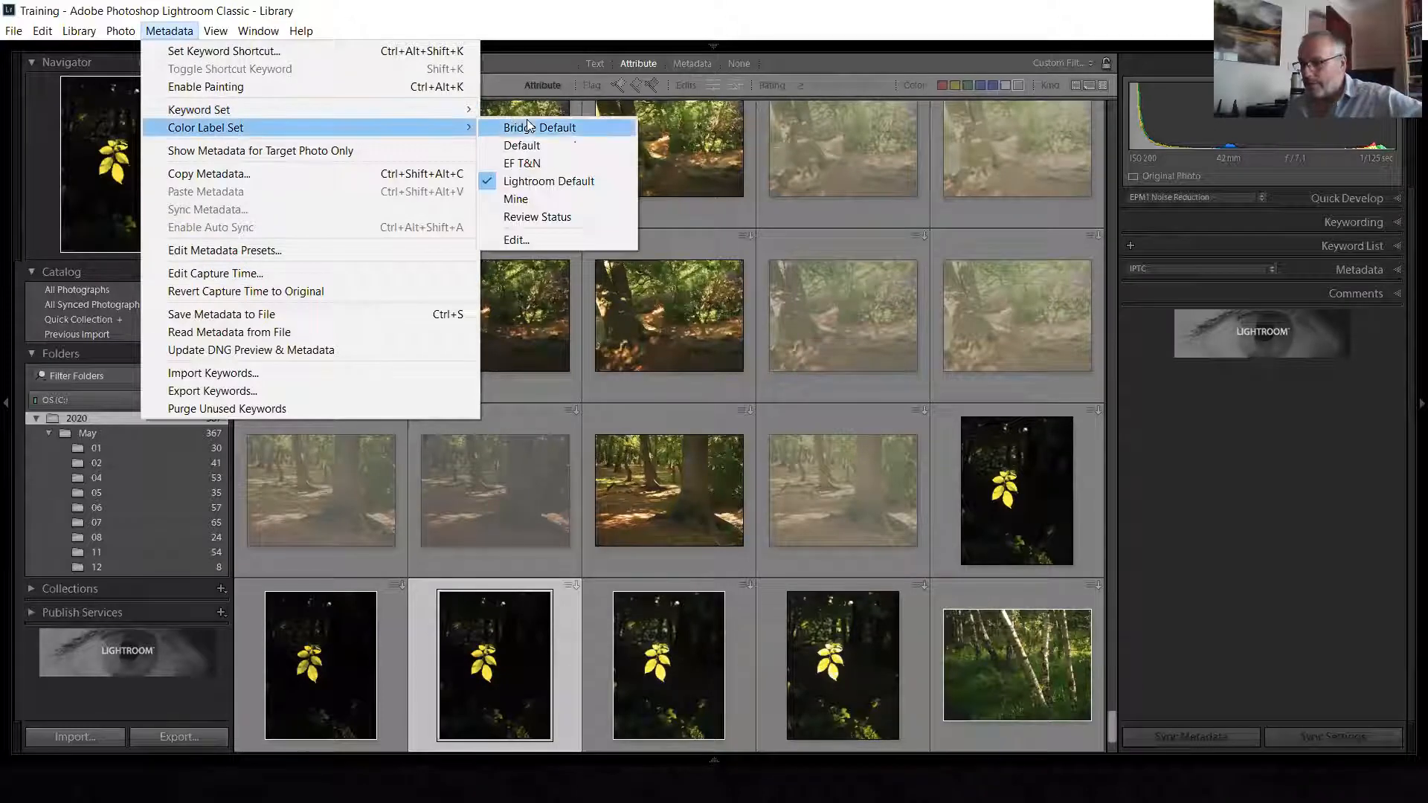
pyautogui.click(531, 216)
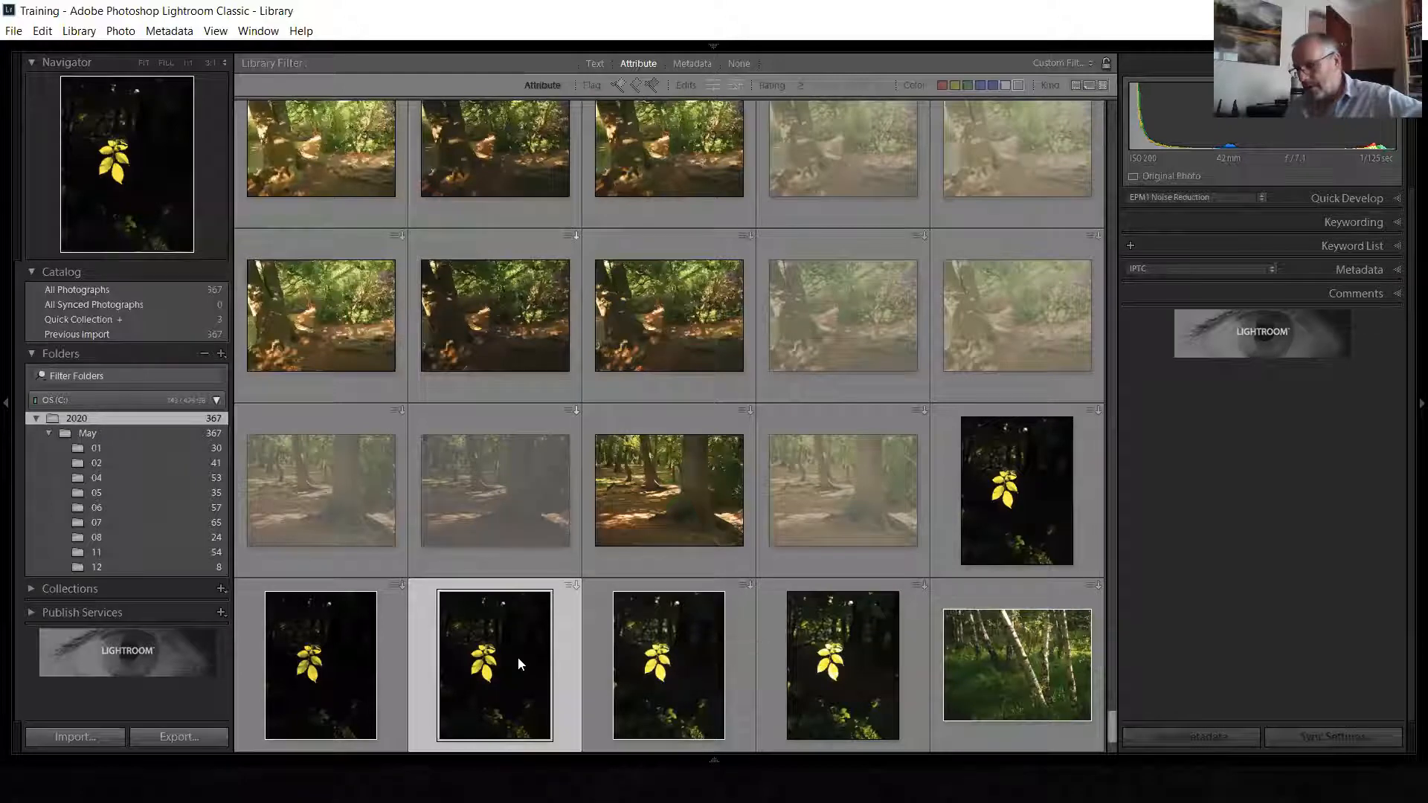
pyautogui.rightClick(665, 381)
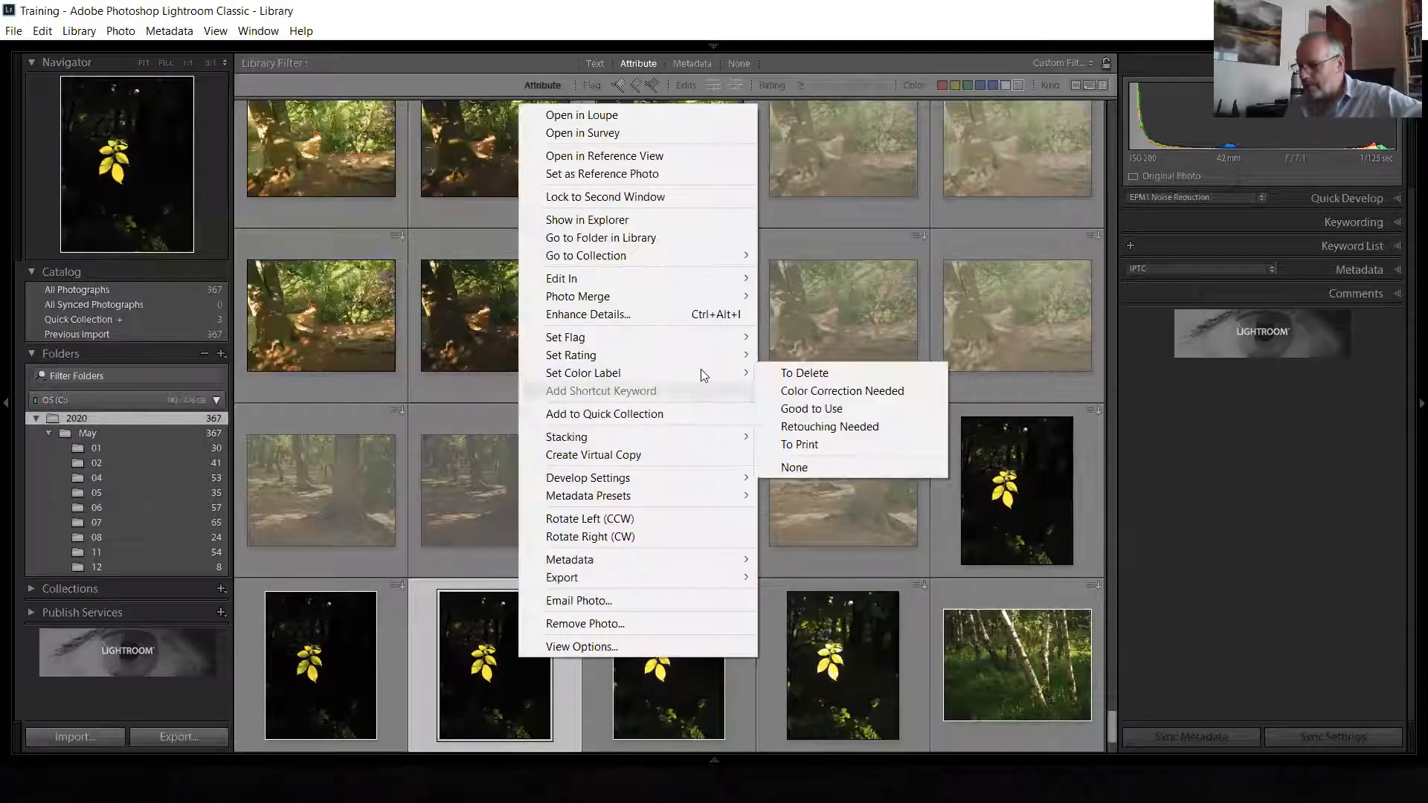
pyautogui.moveTo(678, 375)
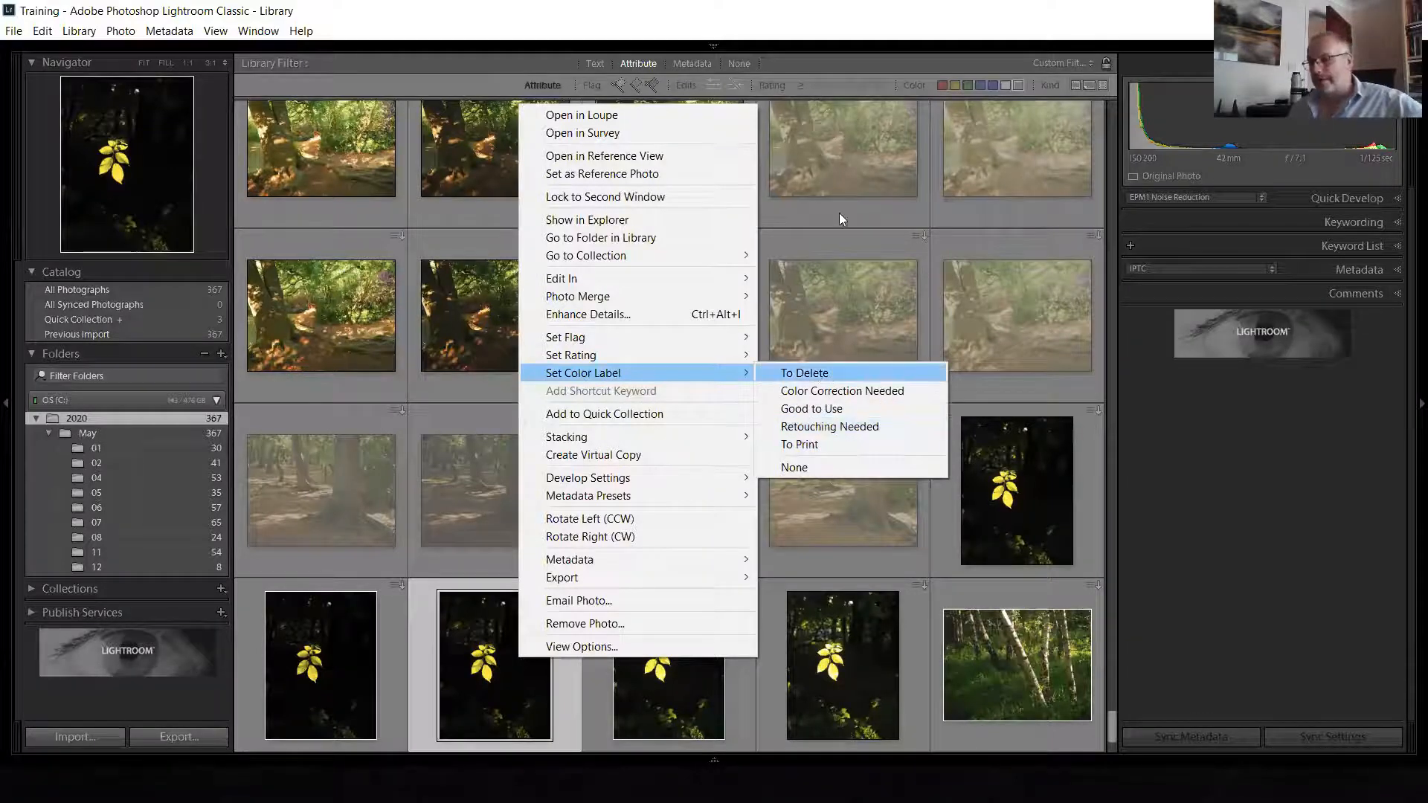
# Switch the color label set to Bridge Default and view its label names on the selected photo without assigning one
pyautogui.click(169, 33)
pyautogui.click(169, 33)
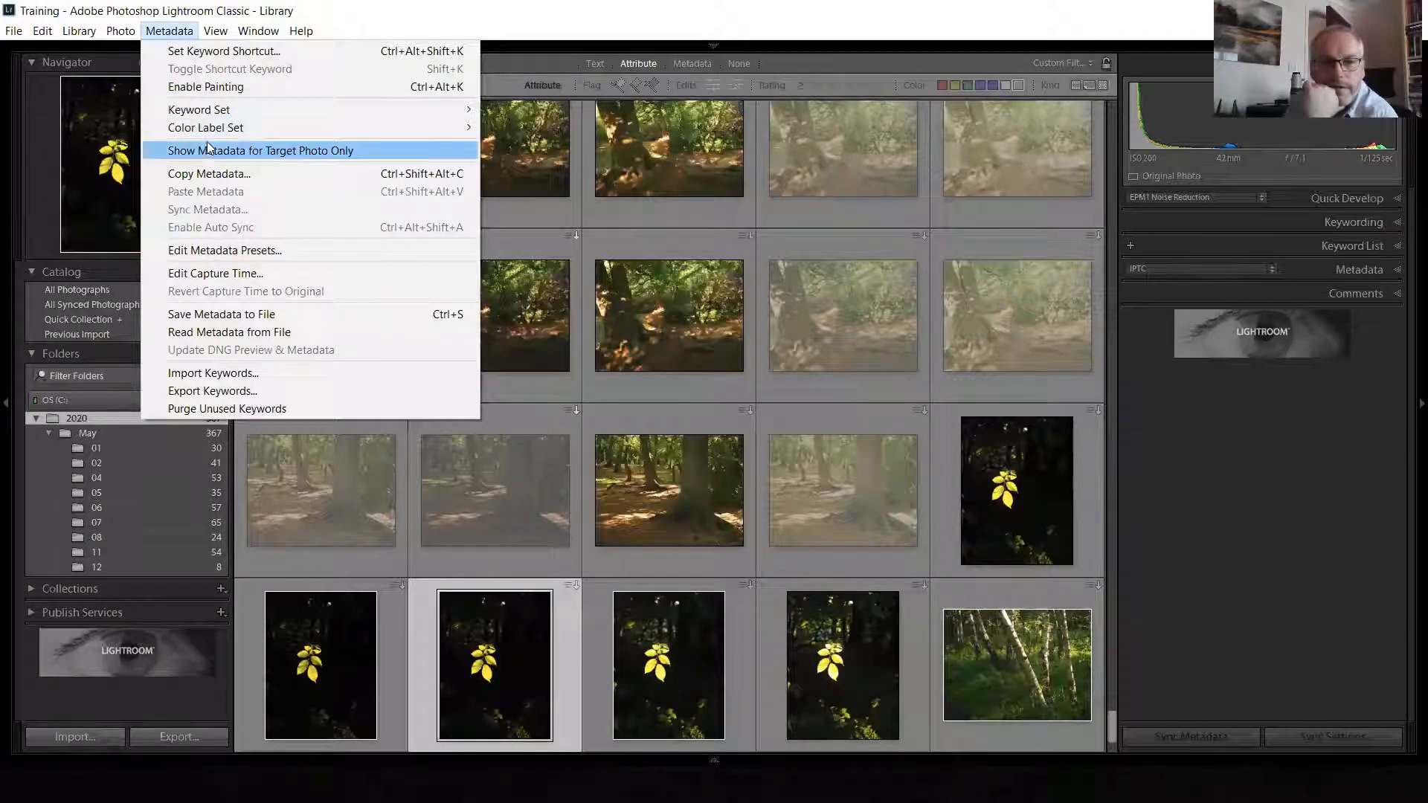
pyautogui.moveTo(206, 130)
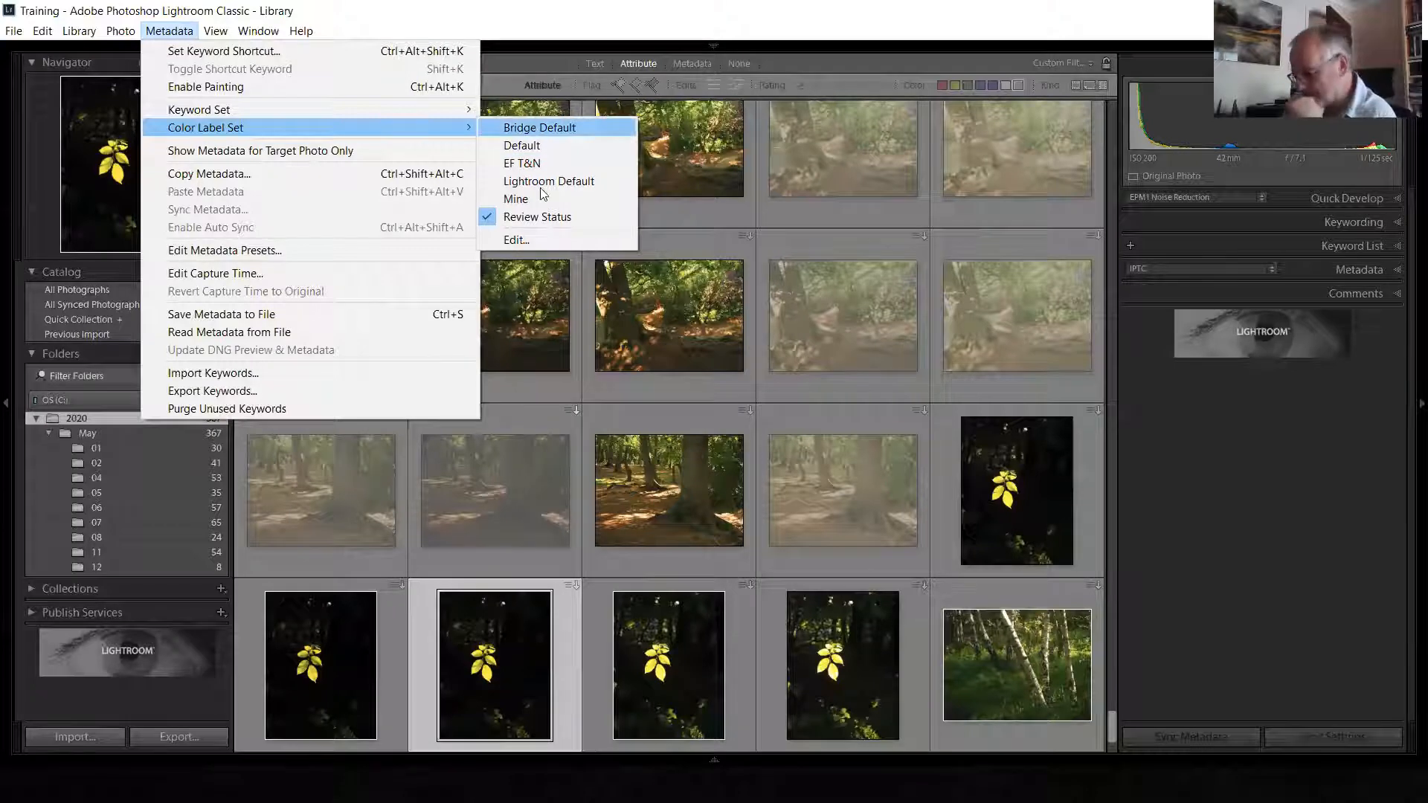
pyautogui.click(529, 129)
pyautogui.rightClick(519, 629)
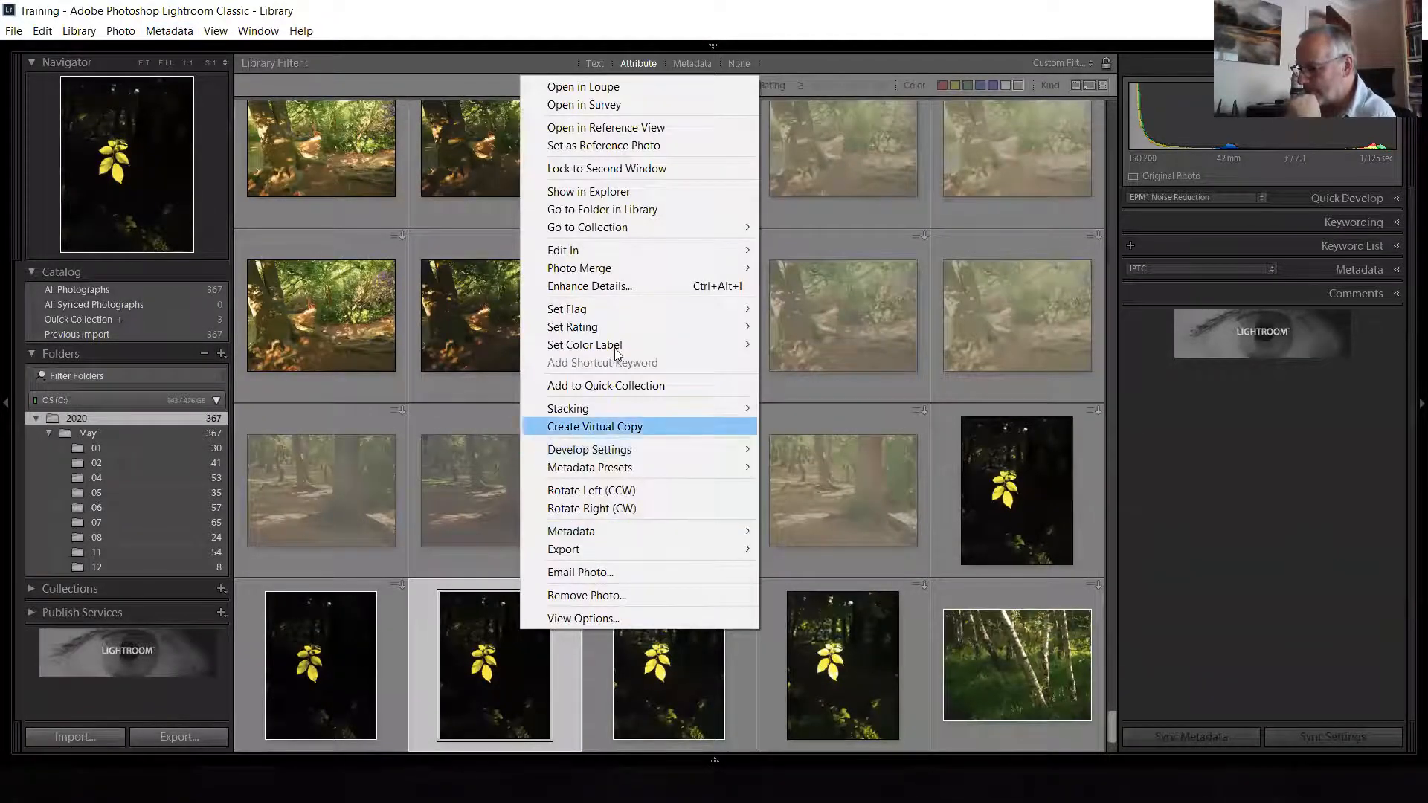
pyautogui.moveTo(622, 345)
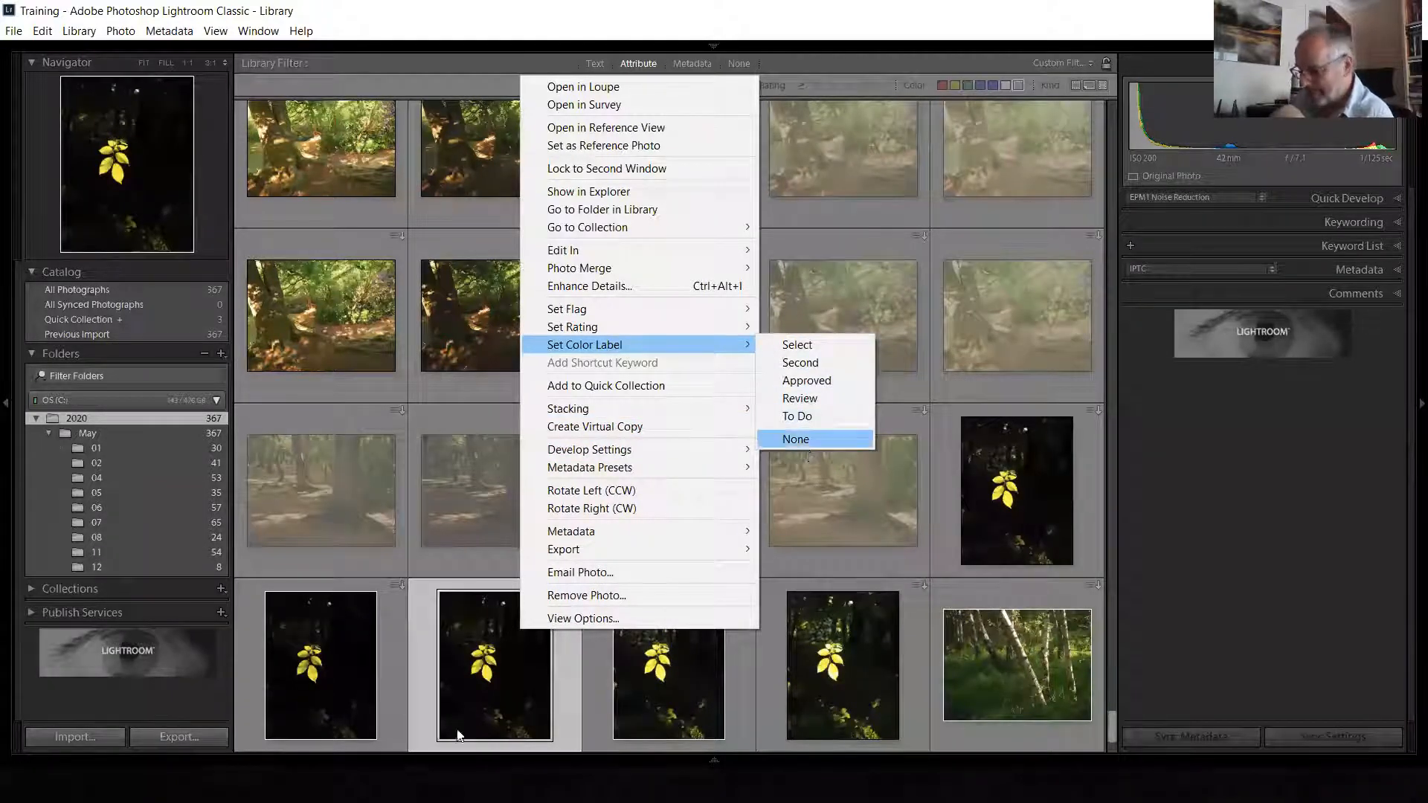
pyautogui.click(481, 716)
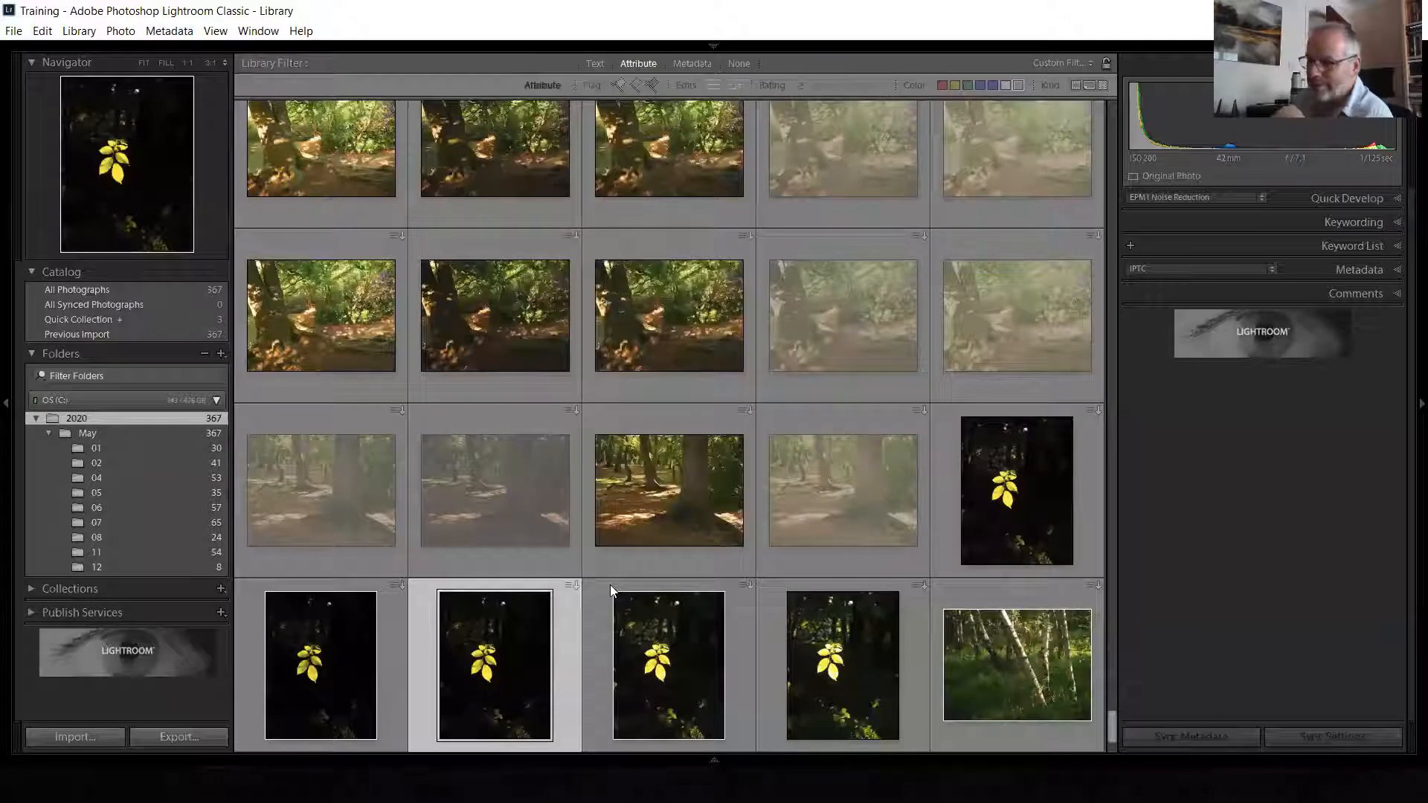
# Check which color label set is active and review the label choices for the yellow leaves photo again
pyautogui.click(161, 35)
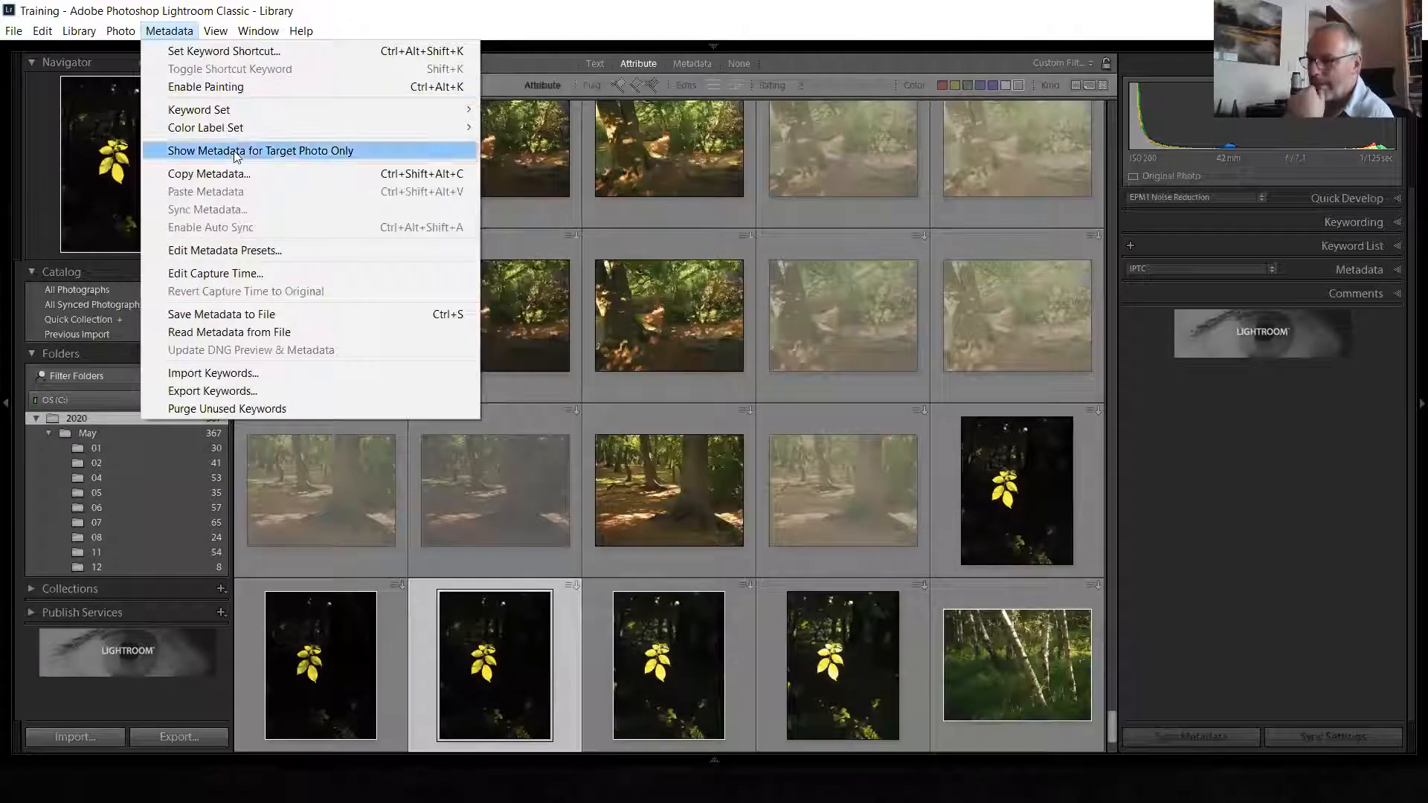
pyautogui.moveTo(235, 132)
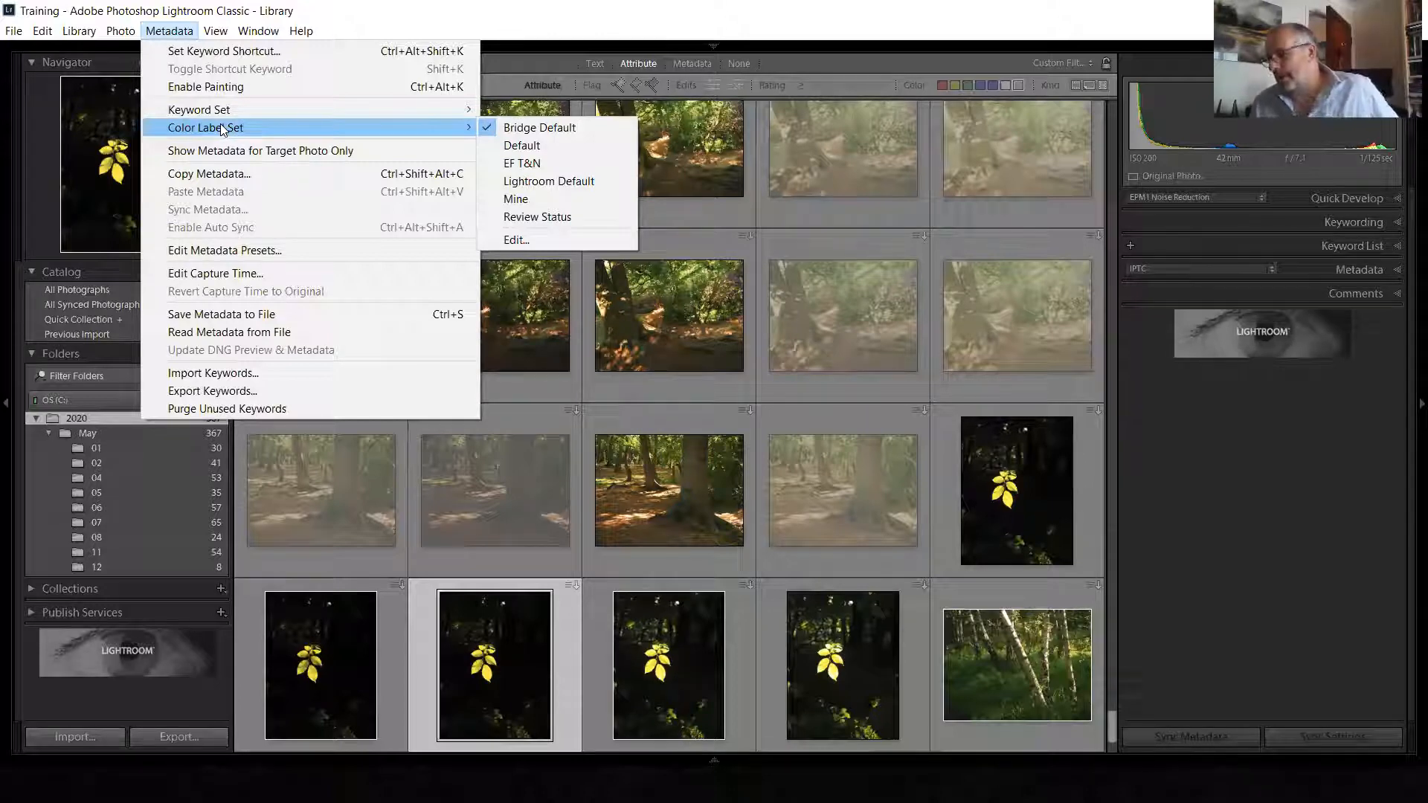
pyautogui.click(463, 689)
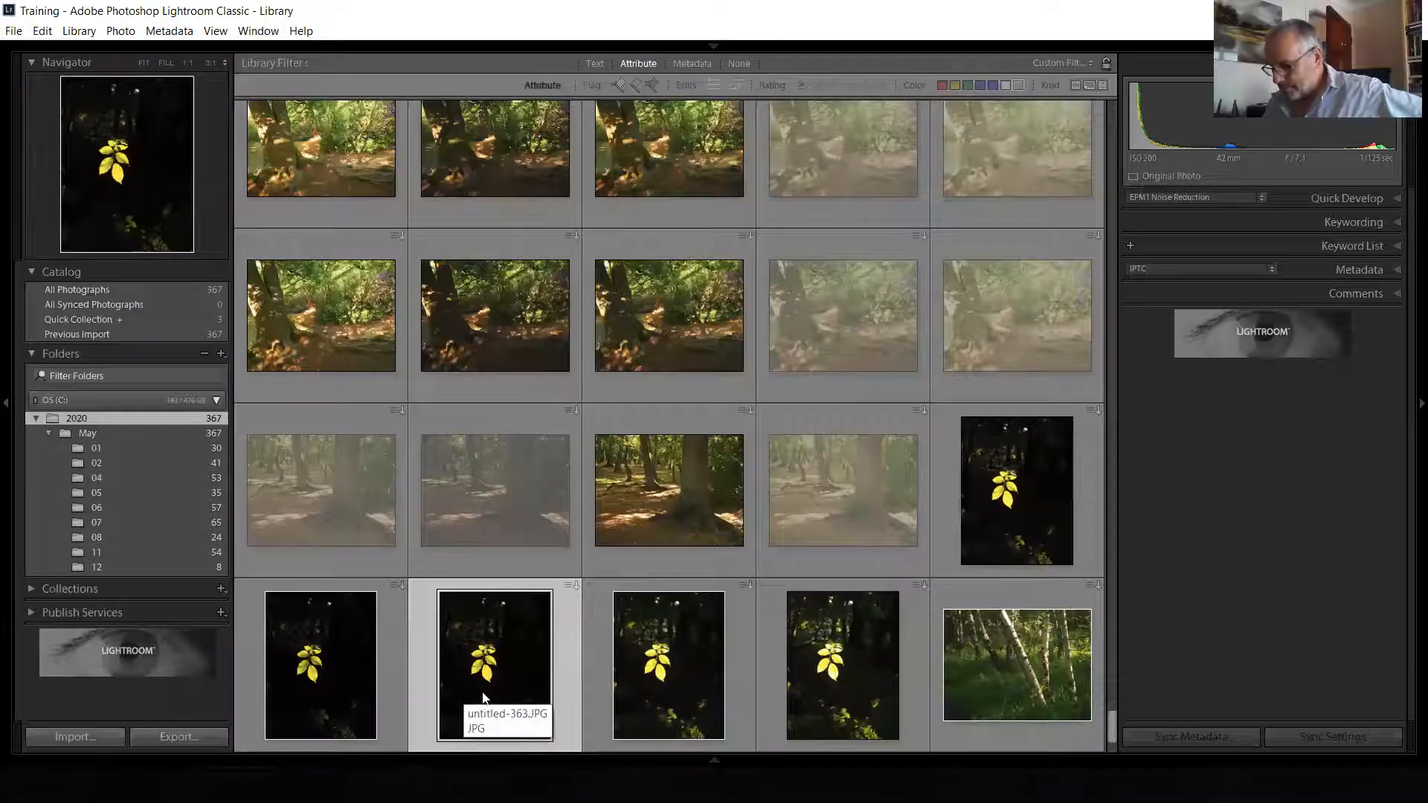
pyautogui.rightClick(480, 688)
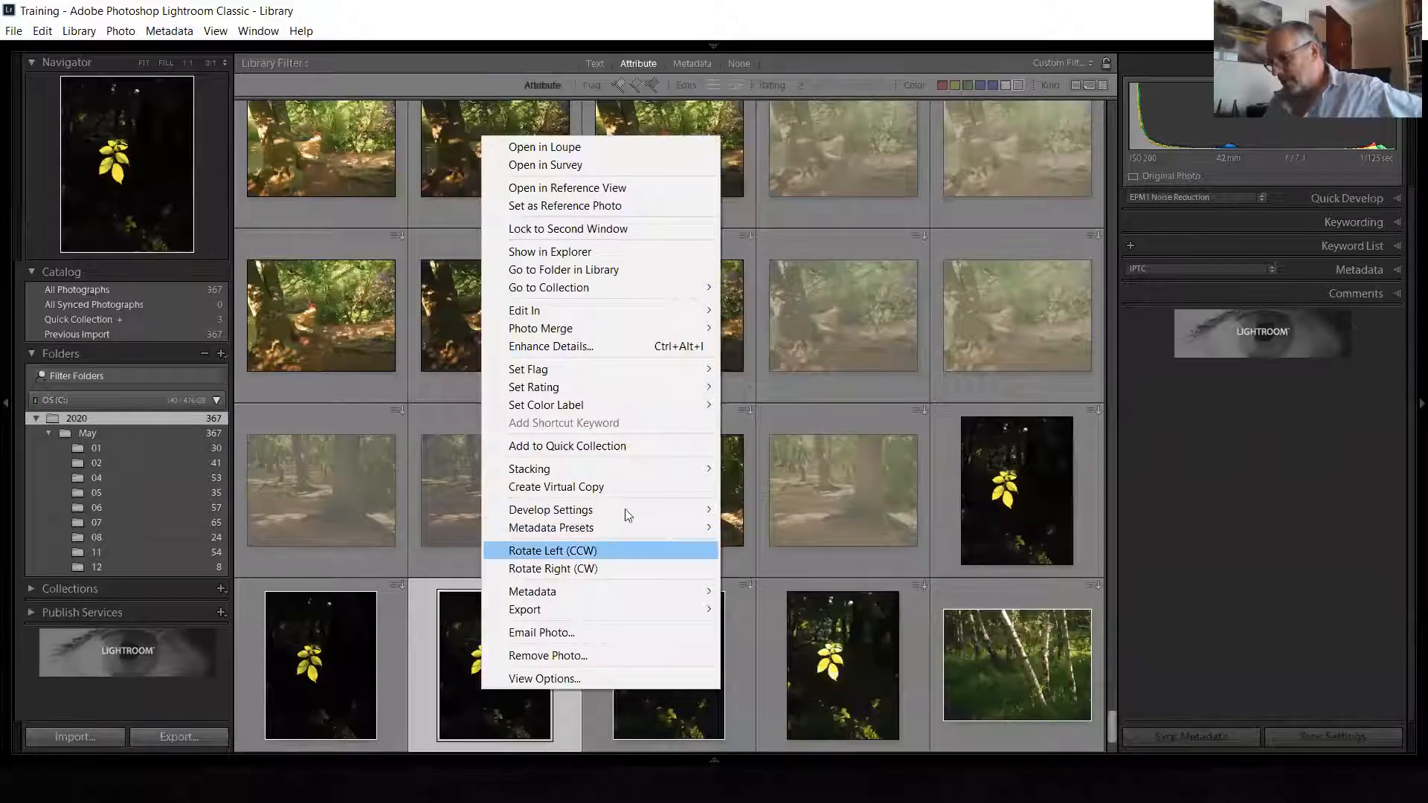
pyautogui.moveTo(672, 406)
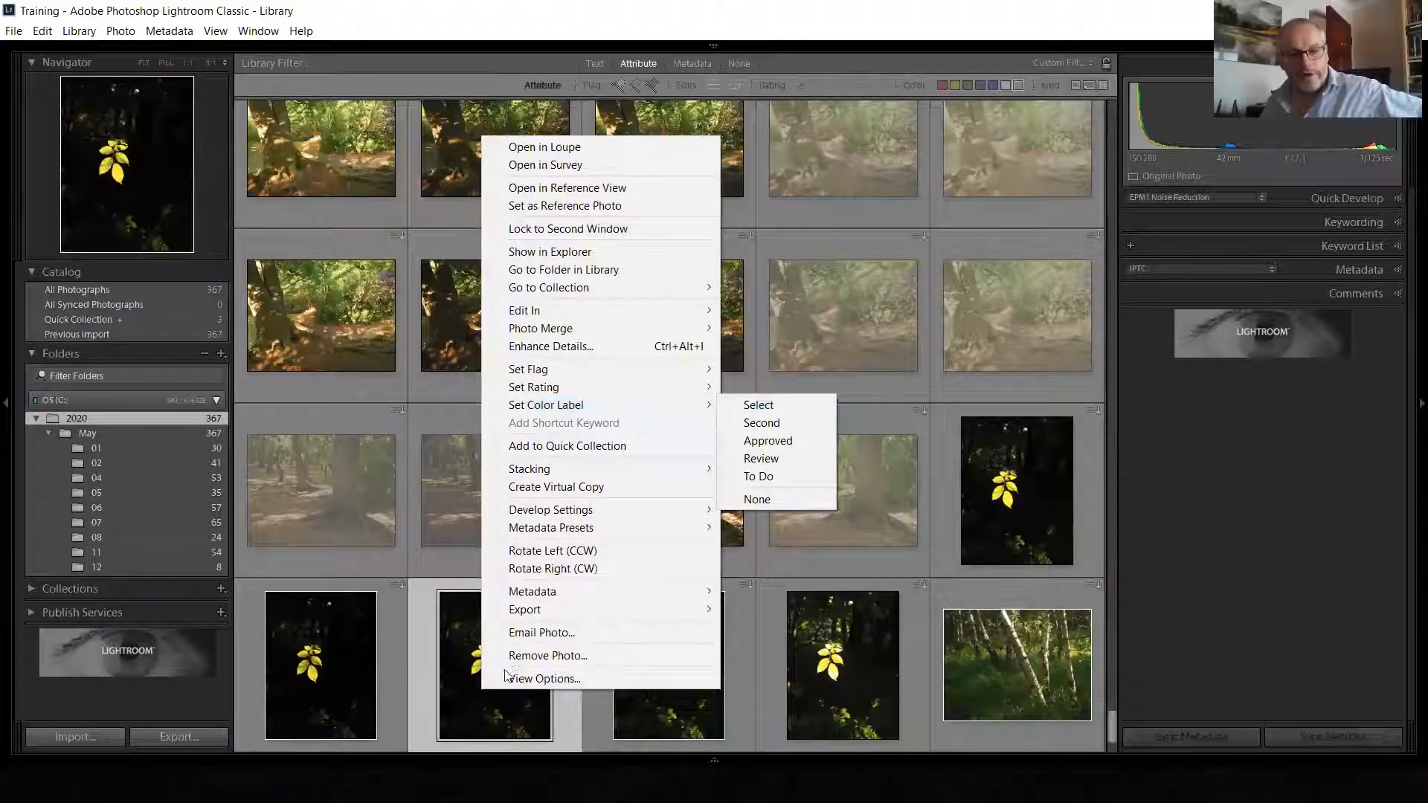
# Switch the color label set to Lightroom Default and bring up the label options for the selected yellow leaves photo
pyautogui.click(455, 700)
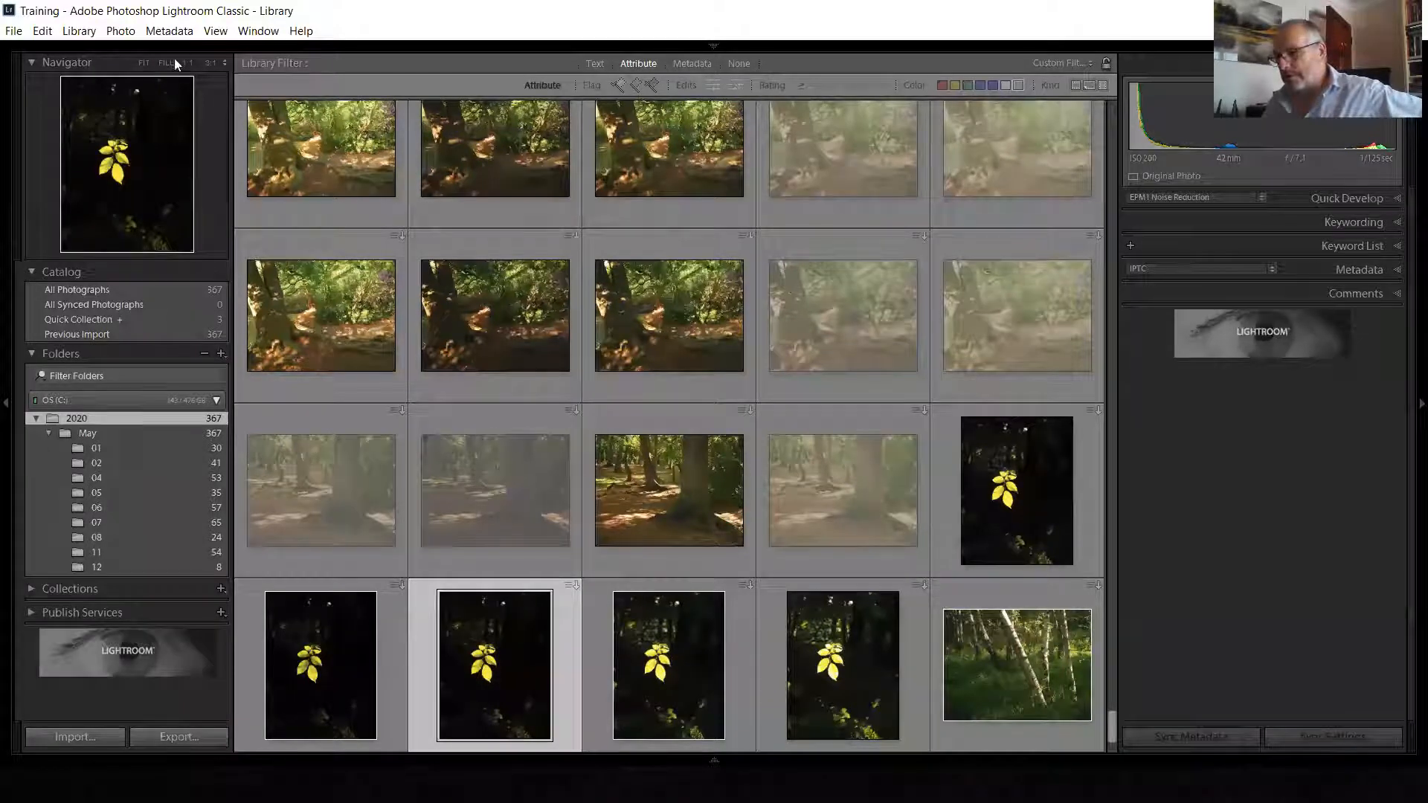
pyautogui.click(170, 30)
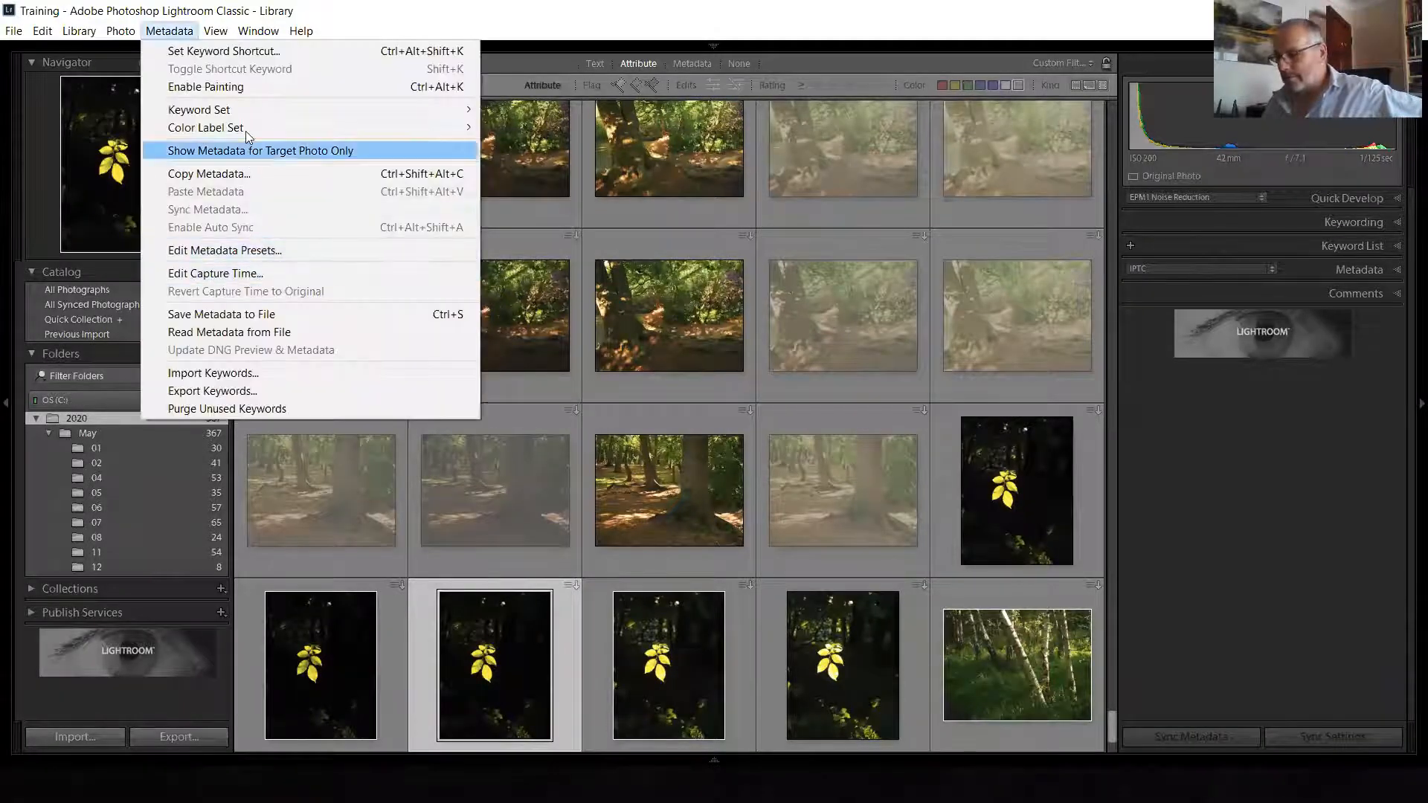
pyautogui.moveTo(470, 128)
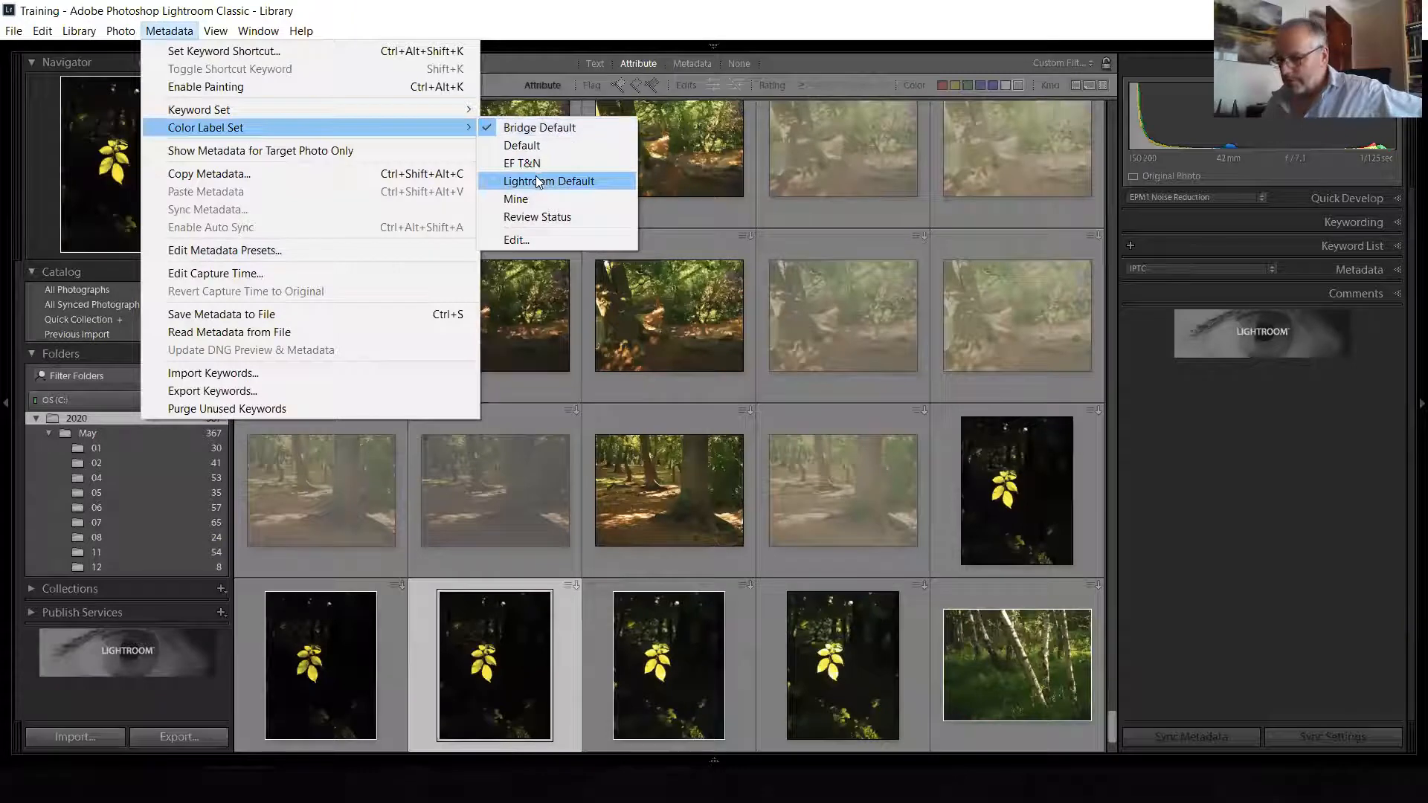
pyautogui.click(541, 180)
pyautogui.rightClick(529, 652)
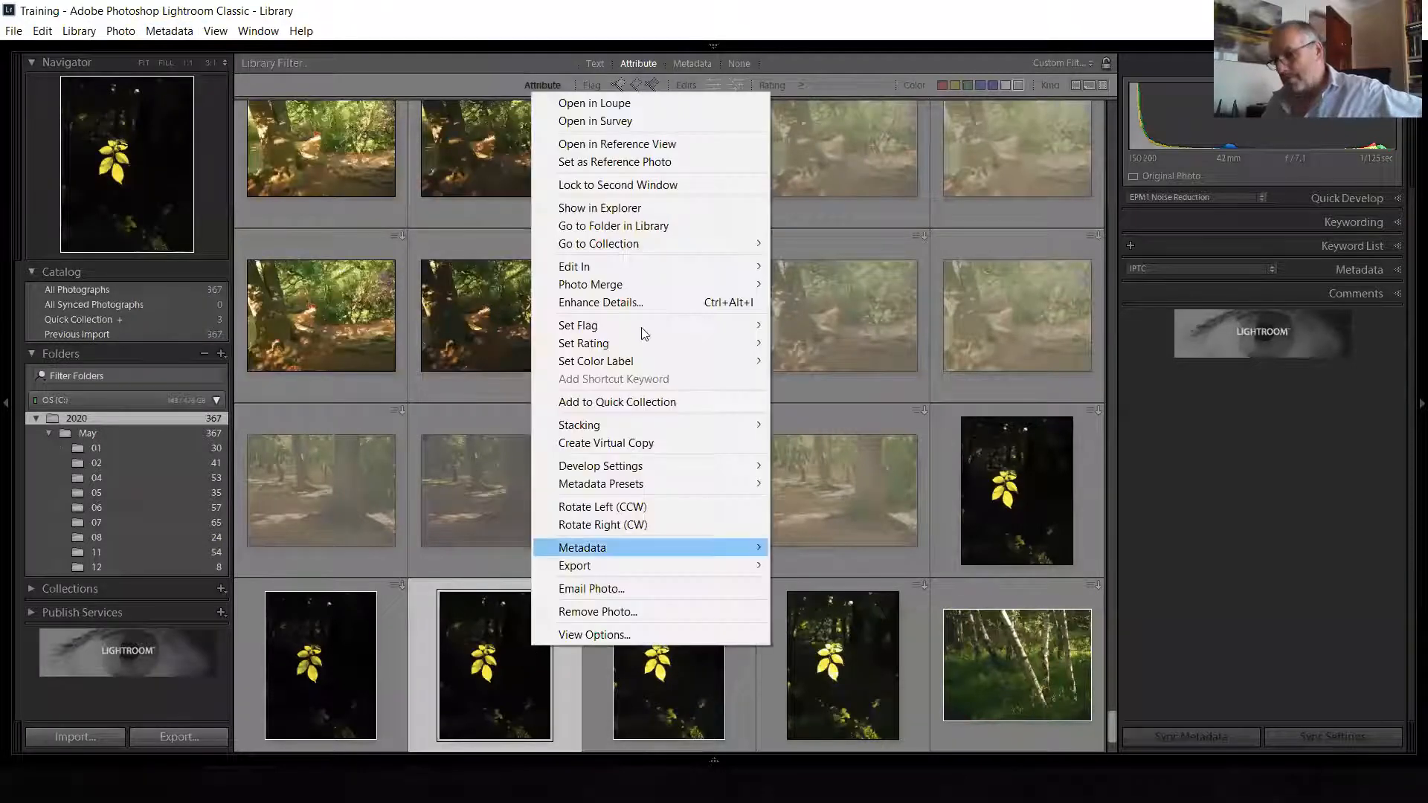
# Change the color label set to Review Status and check its label names on the selected yellow leaves photo
pyautogui.click(175, 31)
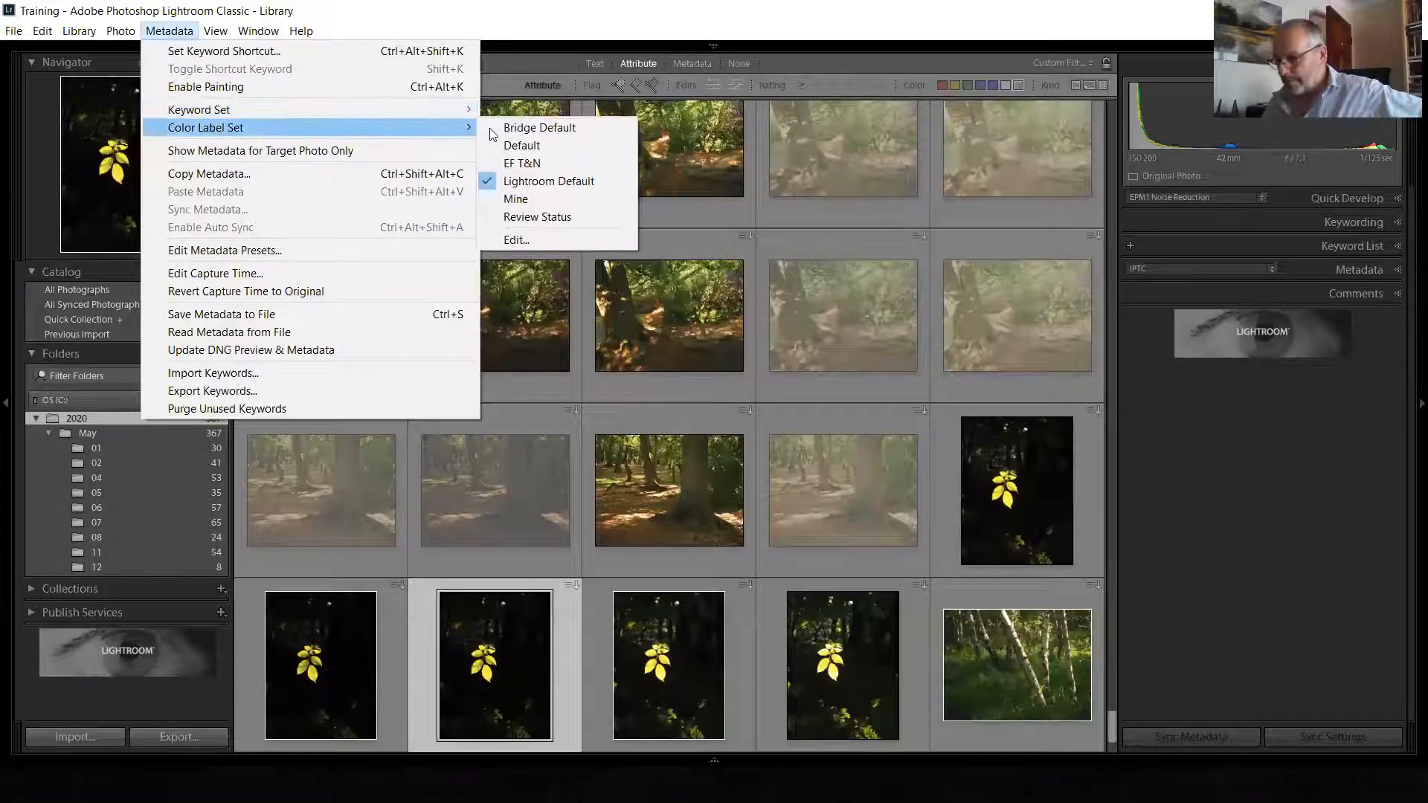
pyautogui.click(550, 217)
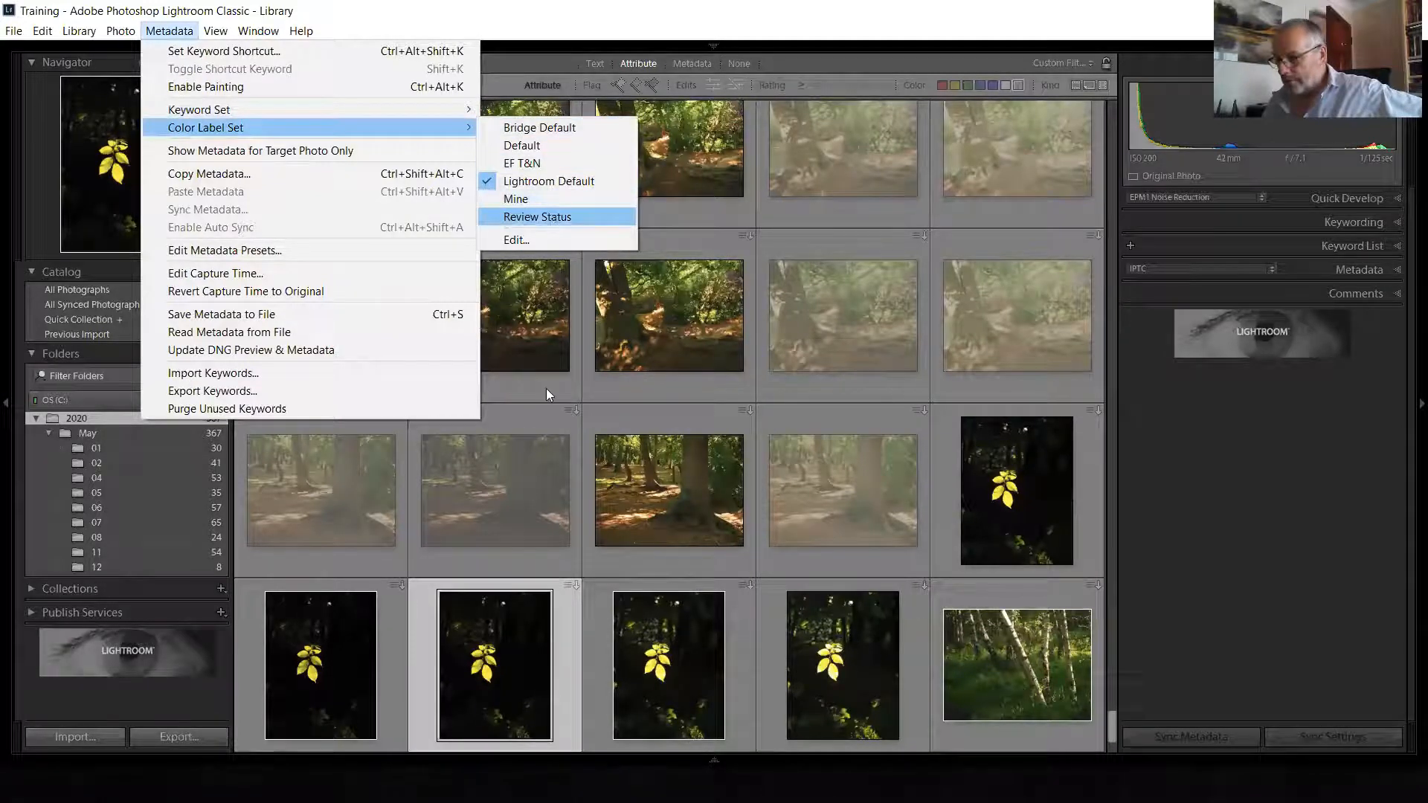
pyautogui.rightClick(502, 617)
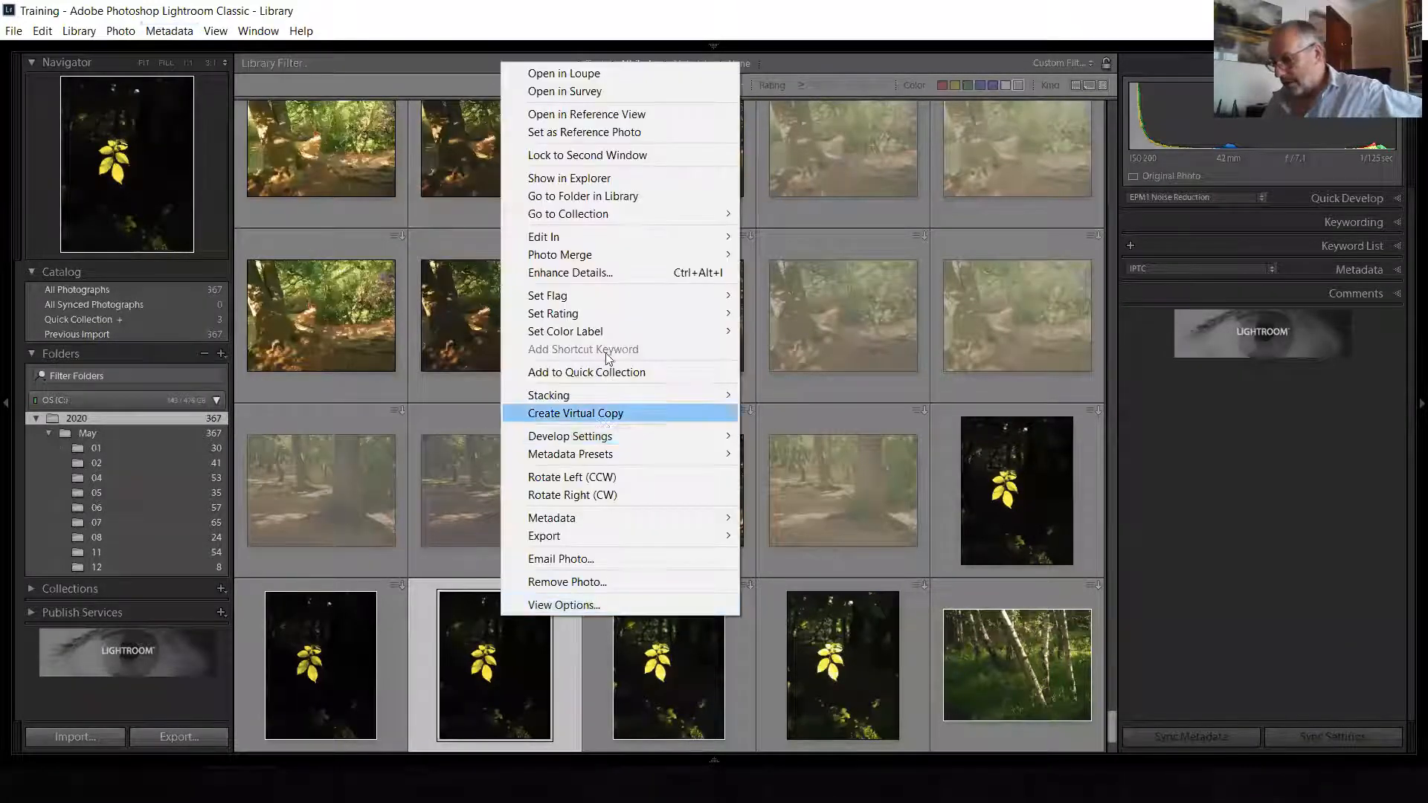
pyautogui.moveTo(606, 335)
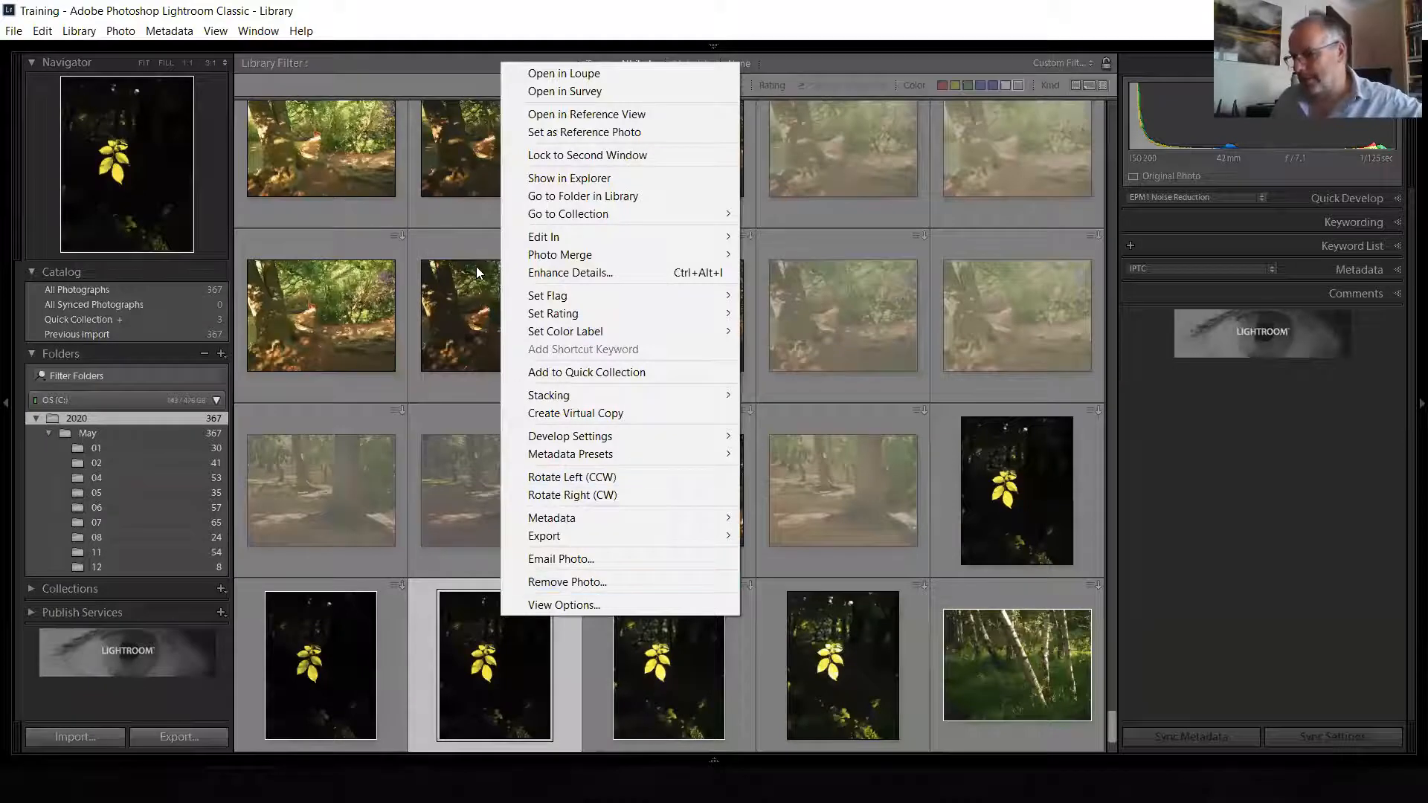
# Switch the color label set to Mine and check its label names on the selected yellow leaves photo
pyautogui.click(165, 33)
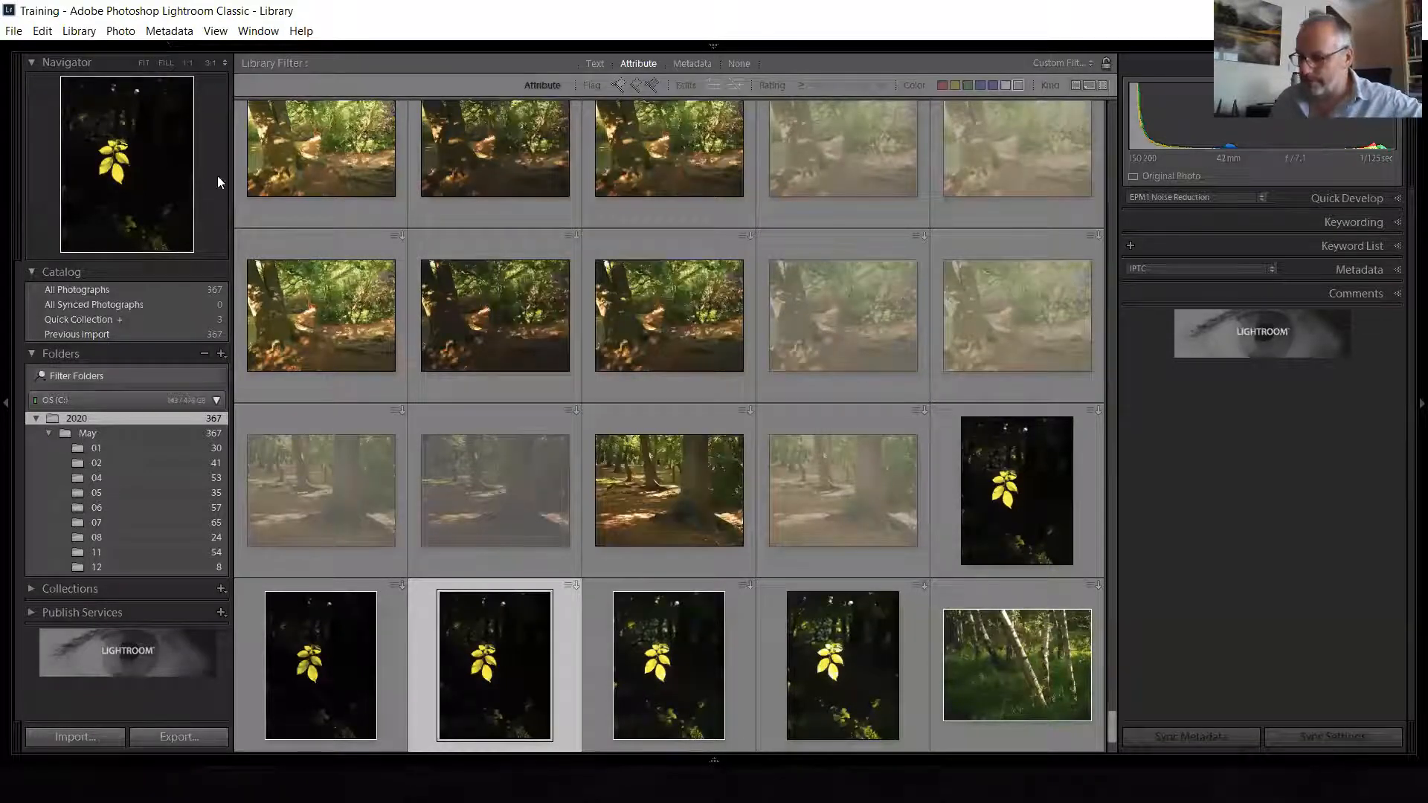
pyautogui.click(170, 31)
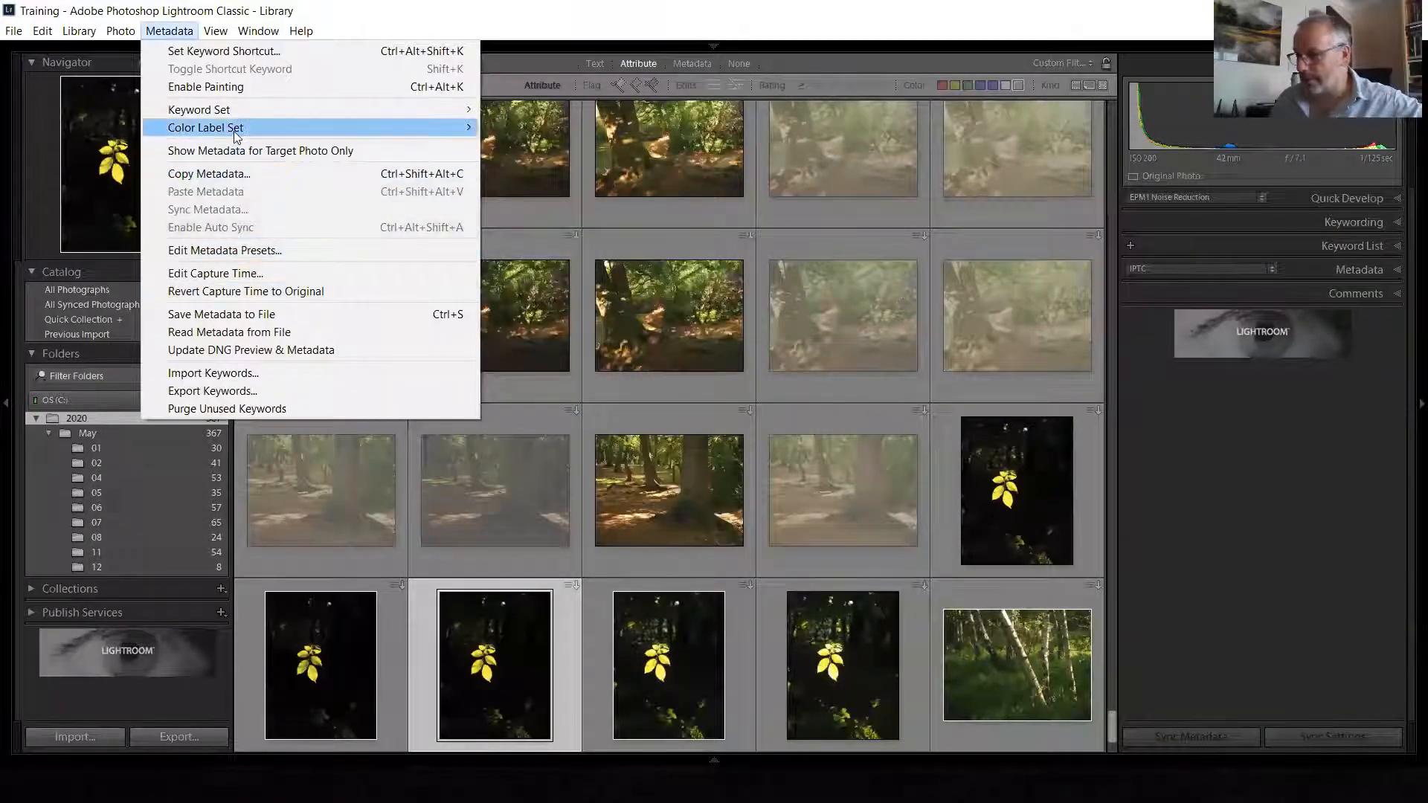
pyautogui.moveTo(336, 129)
pyautogui.click(533, 199)
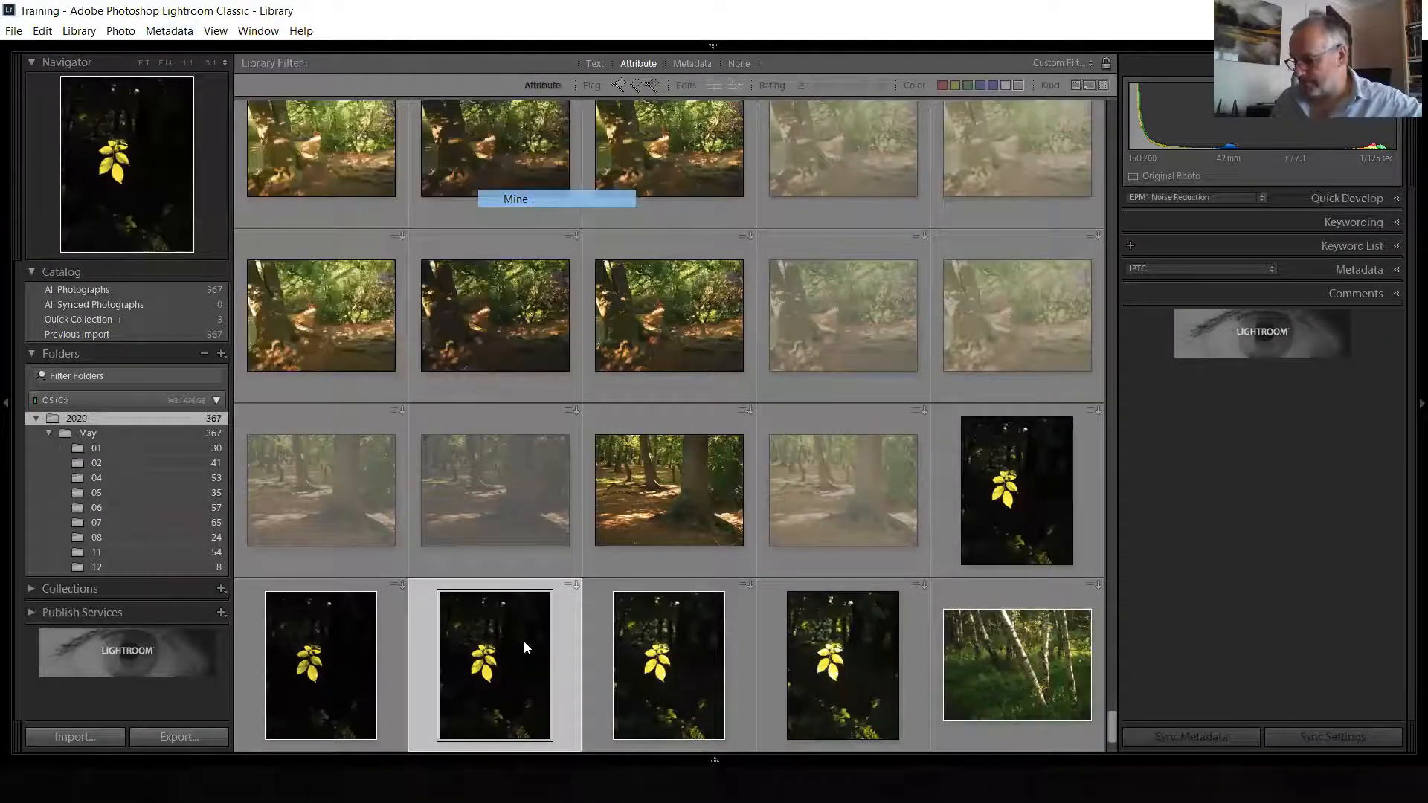
pyautogui.rightClick(523, 640)
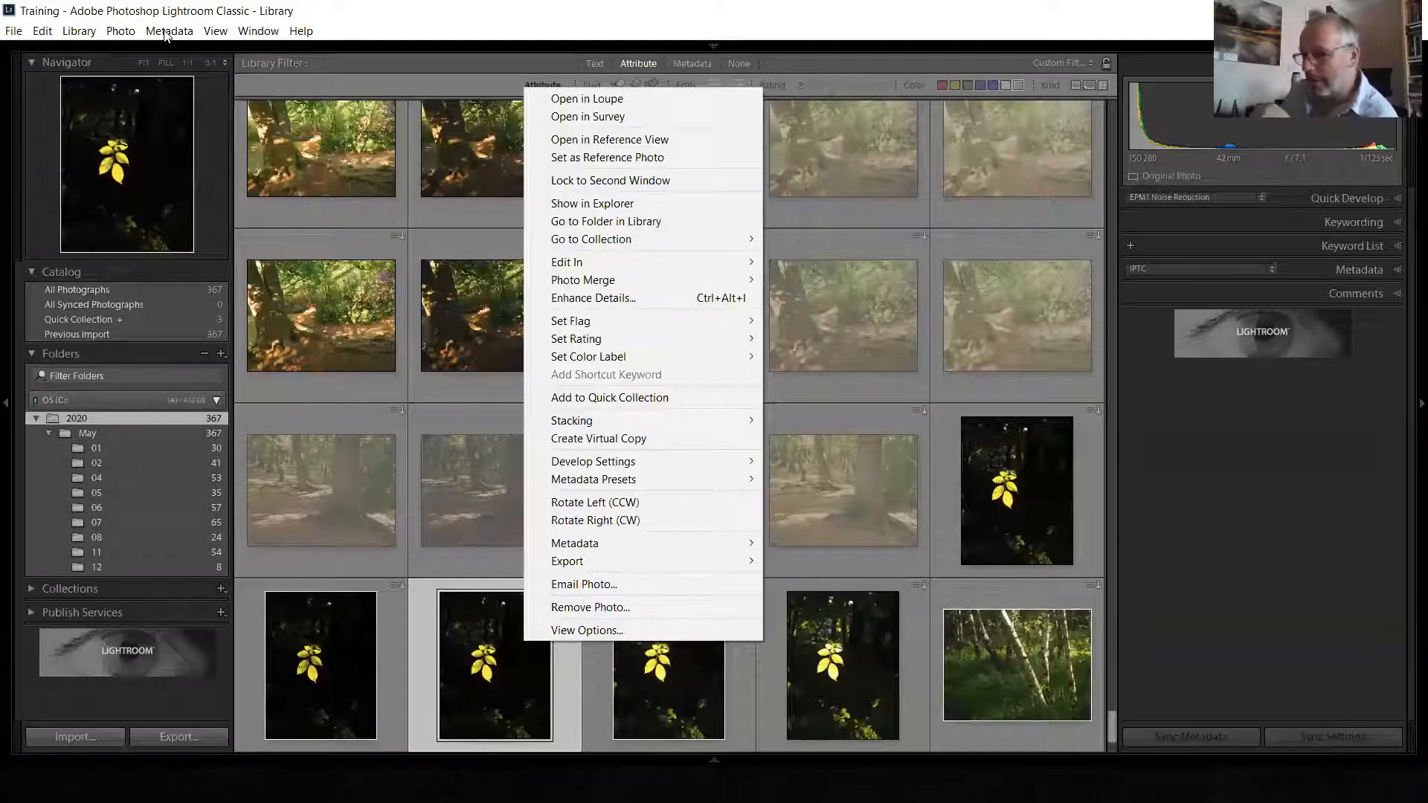
# Open the Mine color label set for editing and go through each of its five image label names
pyautogui.click(165, 31)
pyautogui.moveTo(297, 127)
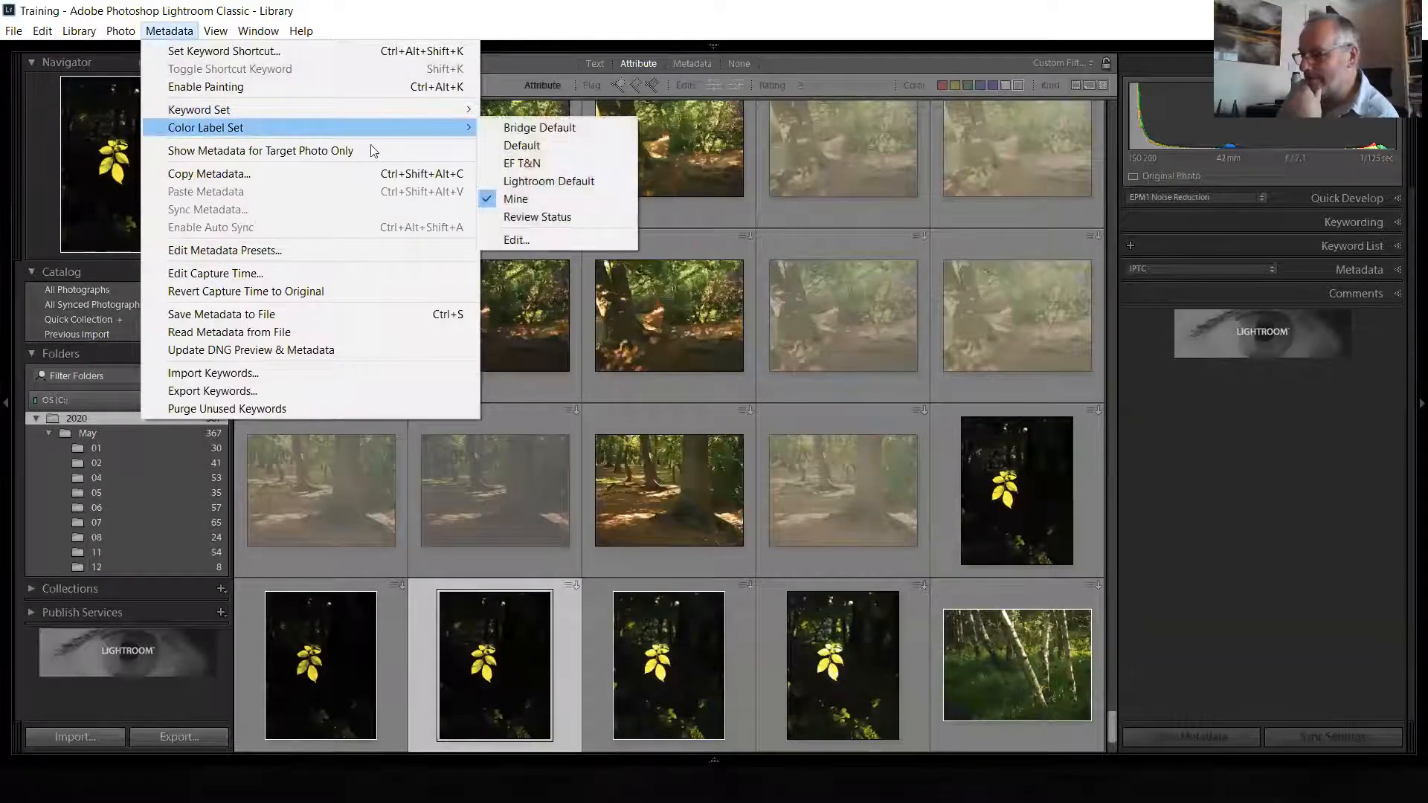
pyautogui.click(536, 239)
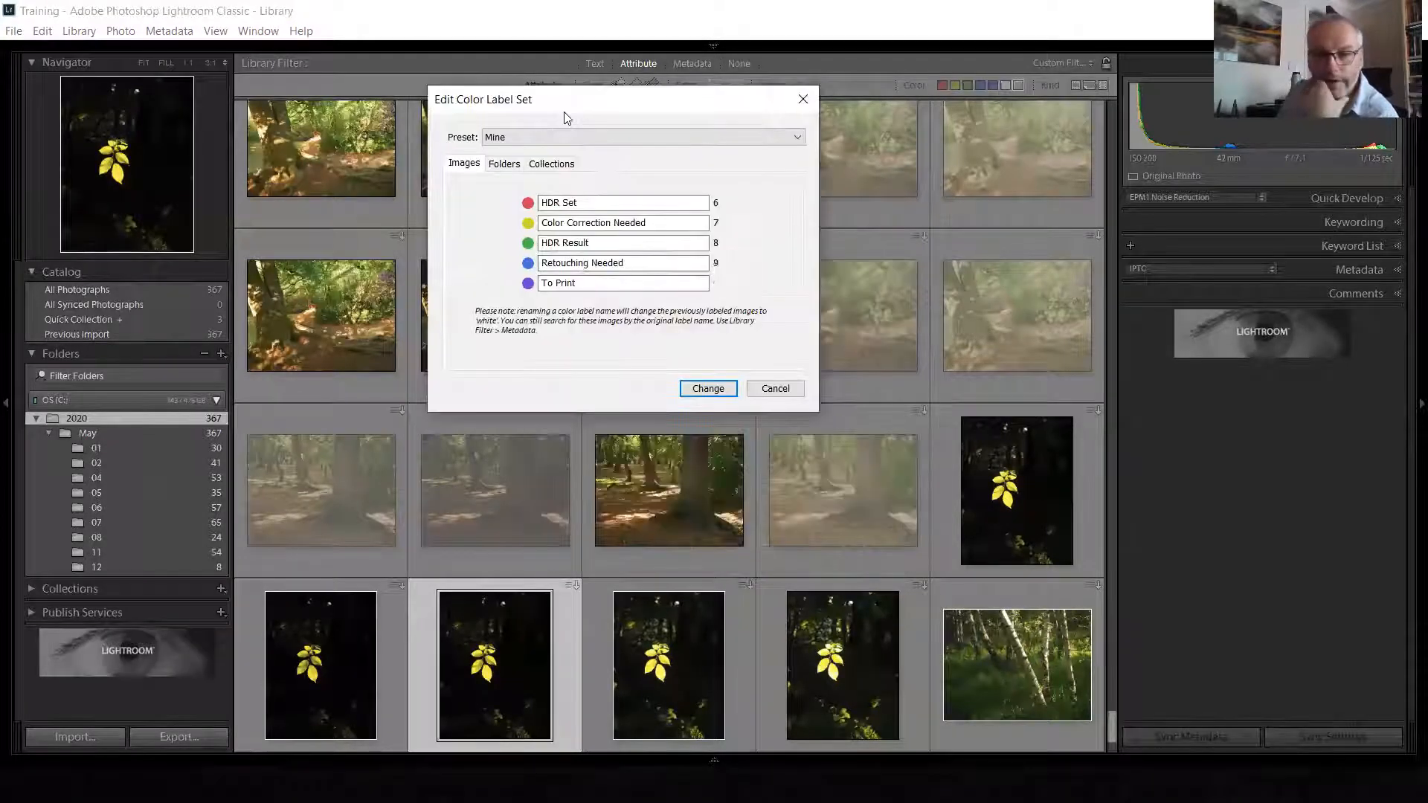
pyautogui.click(585, 203)
pyautogui.click(605, 222)
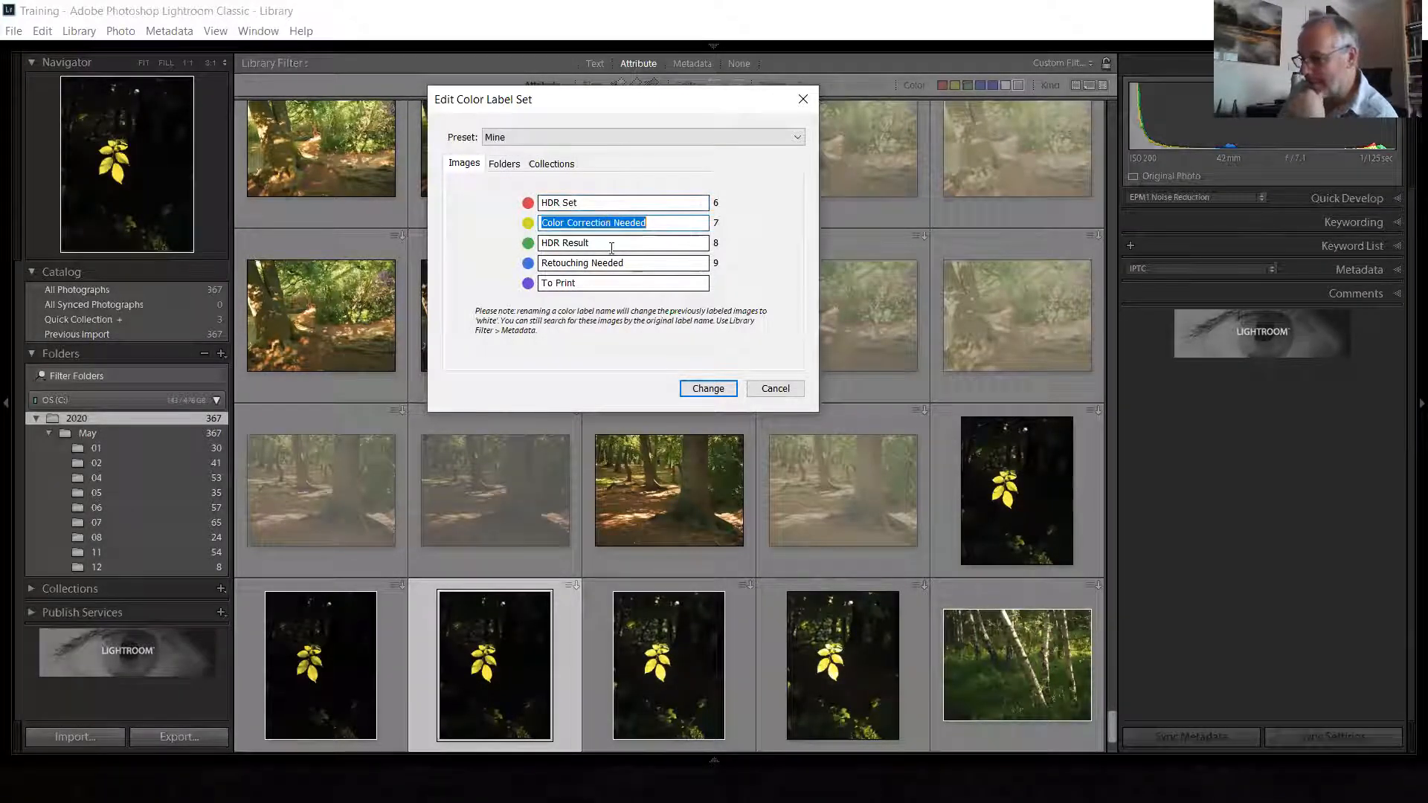
pyautogui.click(613, 243)
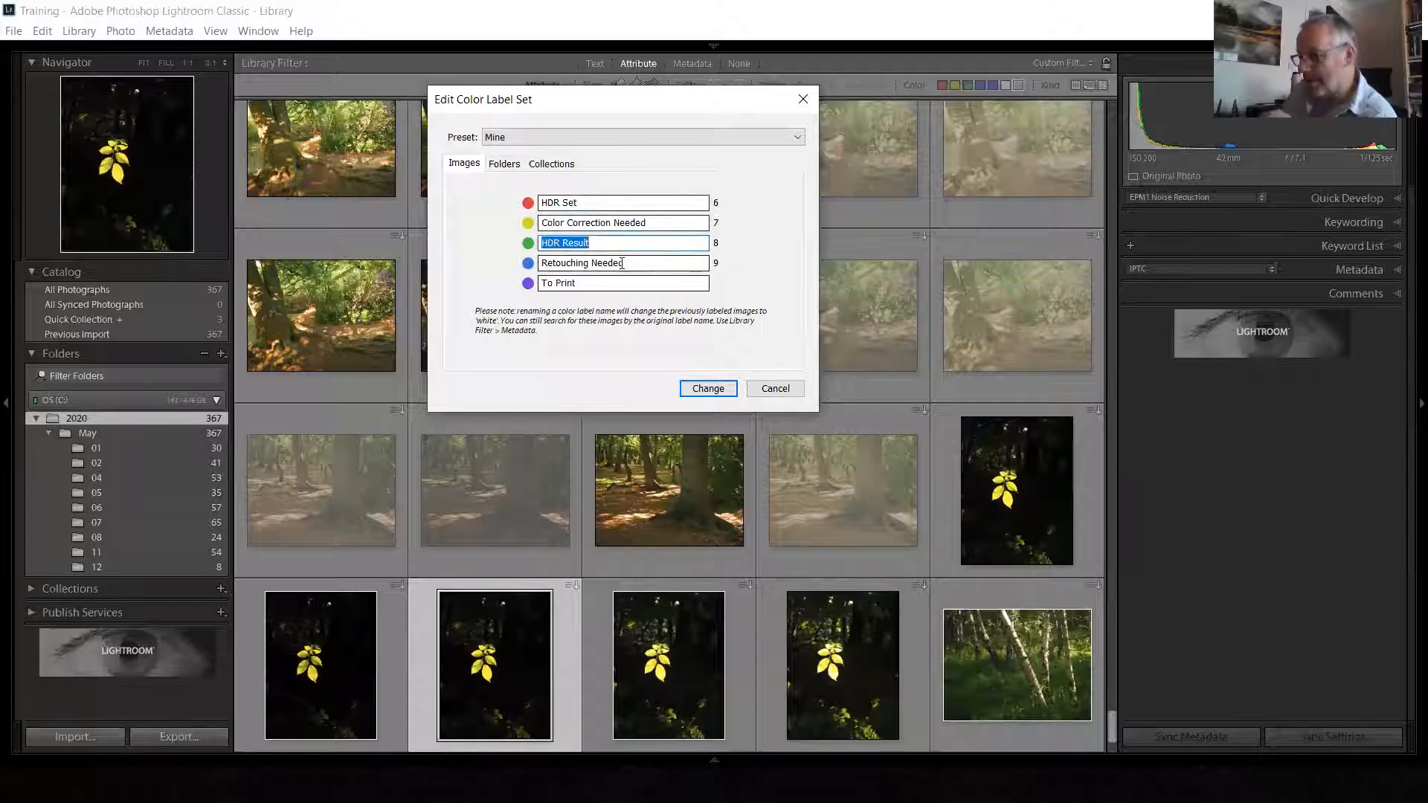
pyautogui.click(623, 262)
pyautogui.click(641, 283)
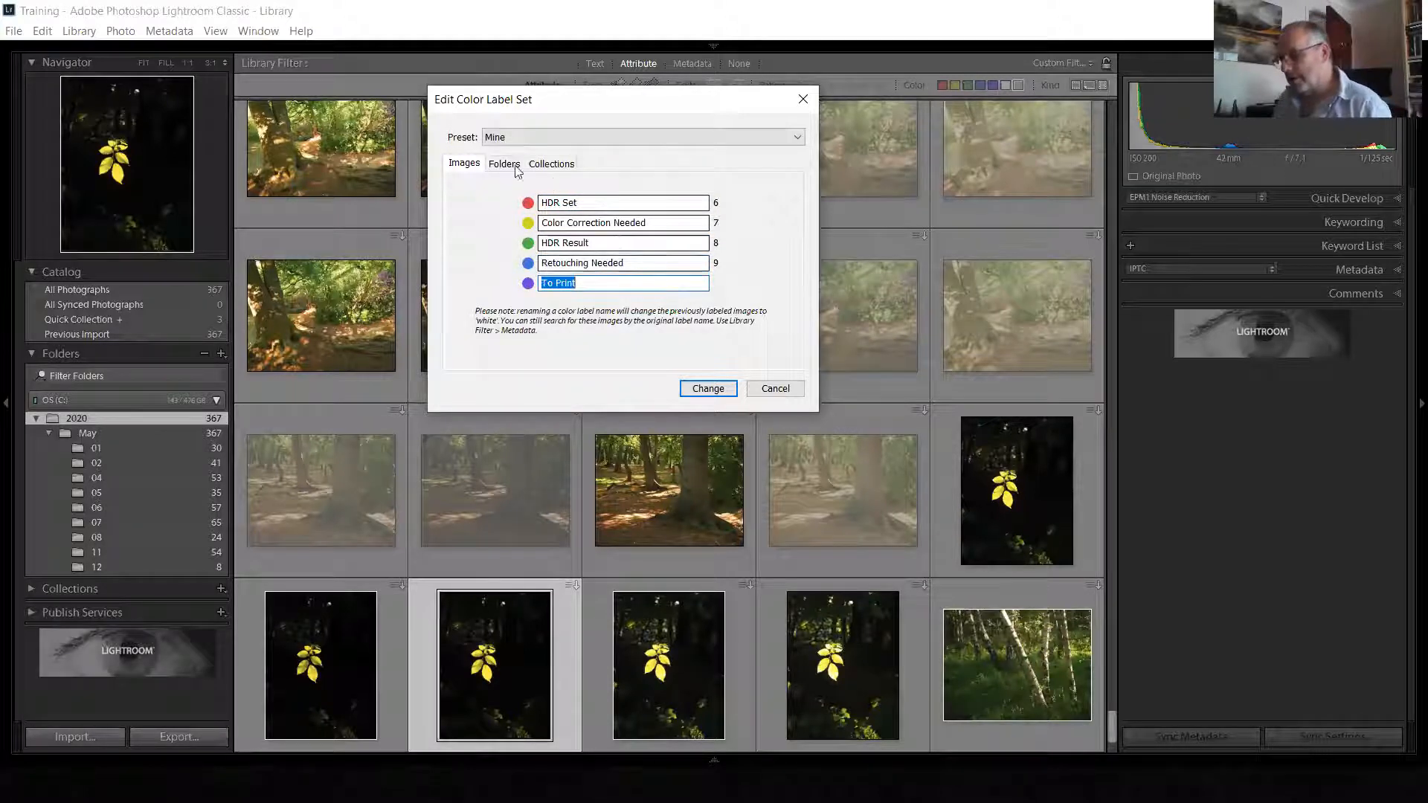
# Compare the label names of the EF TN, Lightroom Default, Default and Review Status presets, return to Mine and leave the editor without changes
pyautogui.click(540, 140)
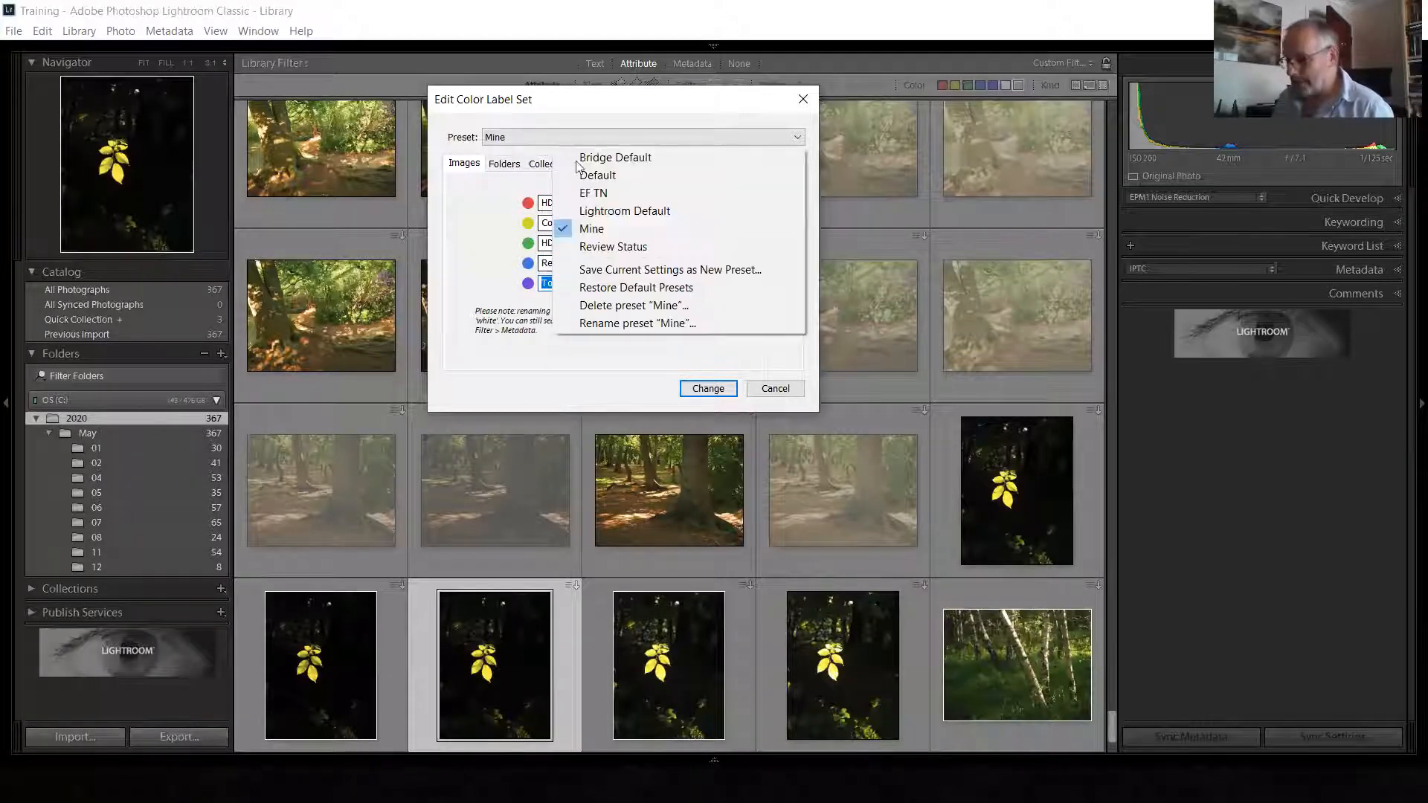
pyautogui.click(599, 195)
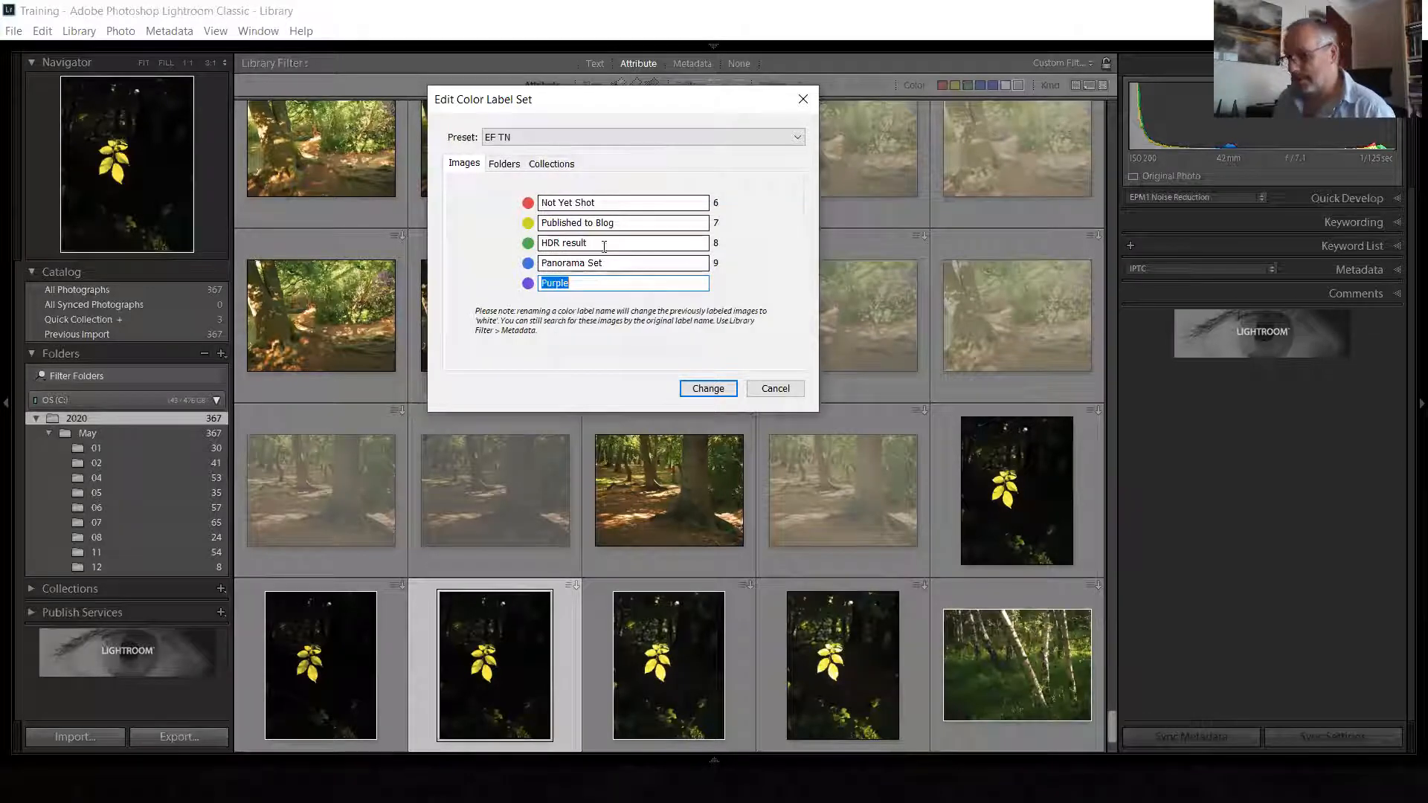
pyautogui.click(592, 135)
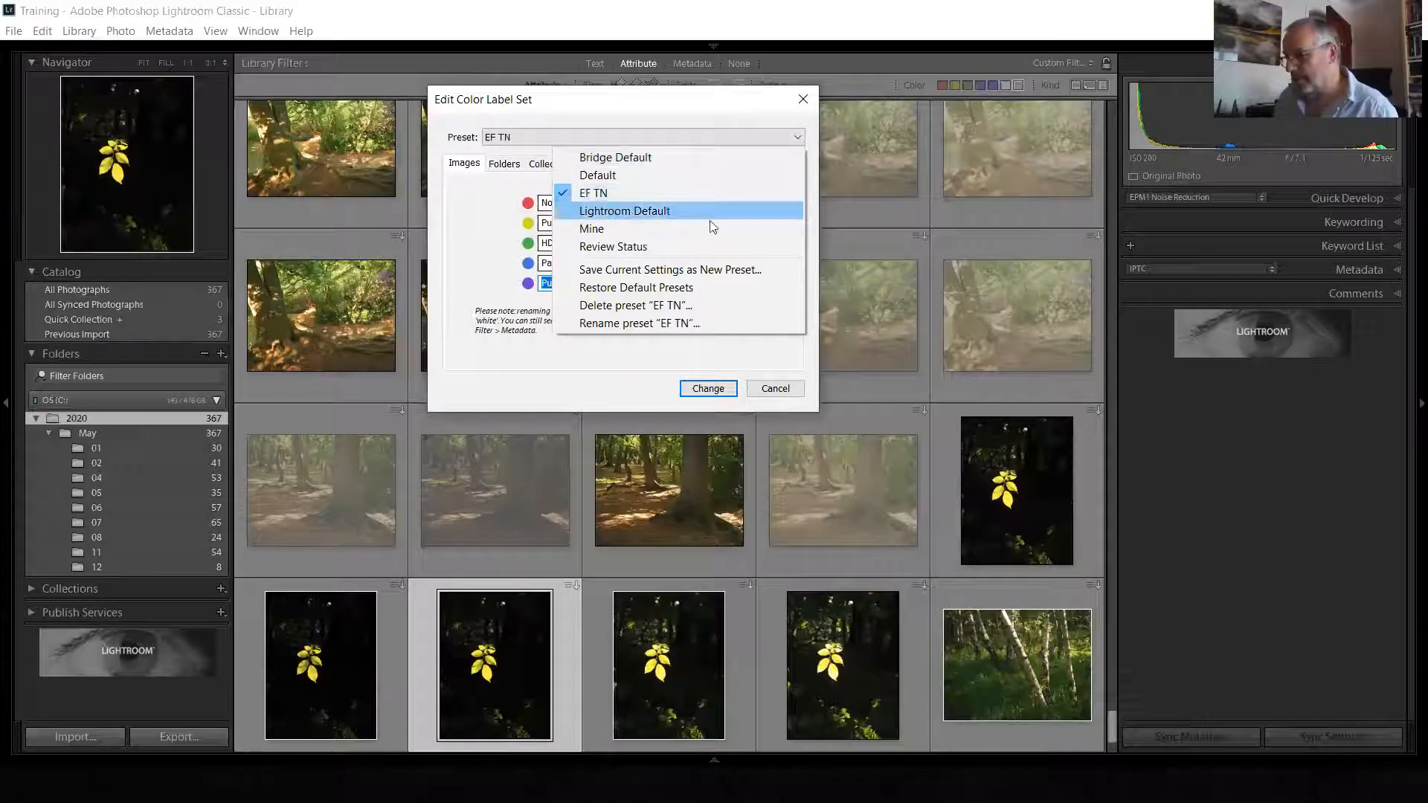
pyautogui.click(710, 214)
pyautogui.click(601, 138)
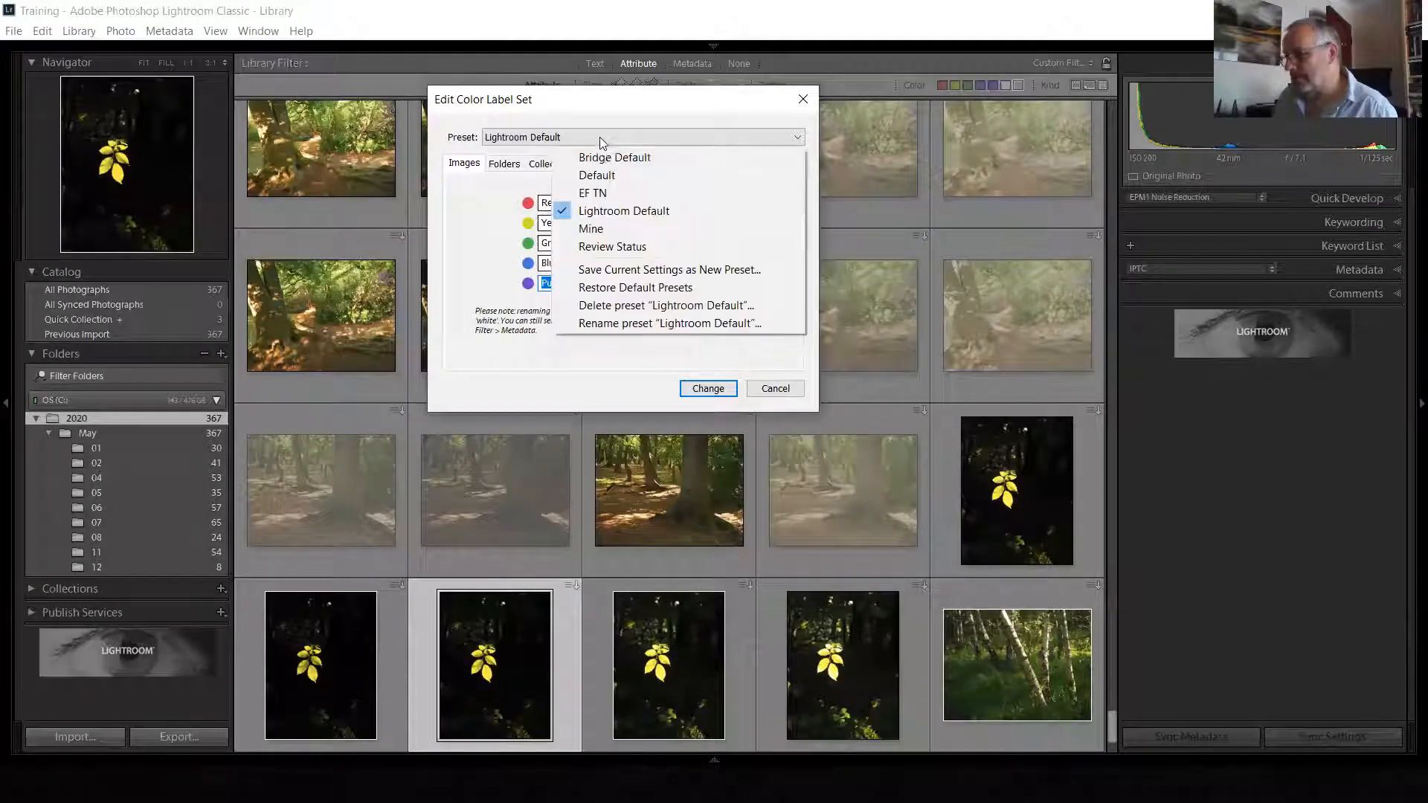
pyautogui.click(614, 174)
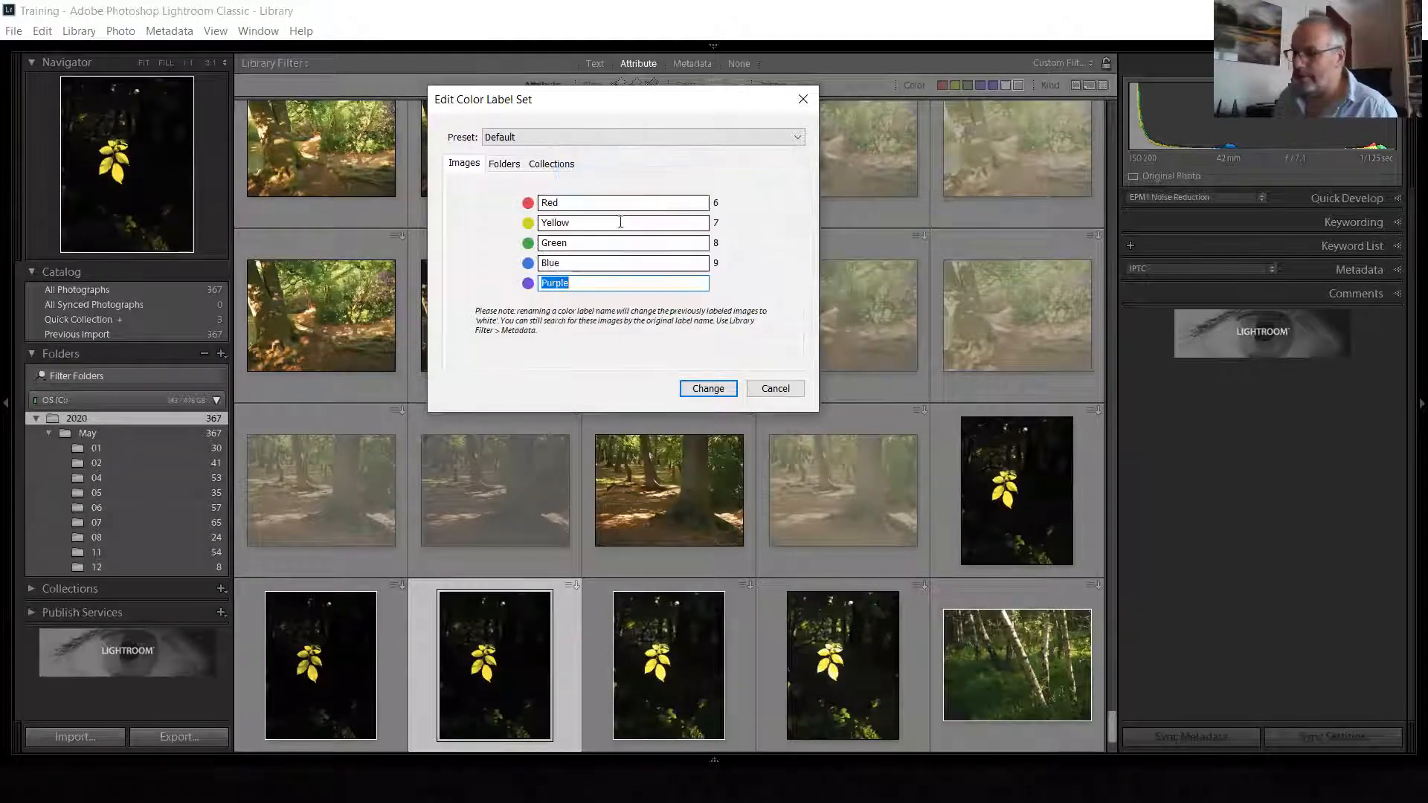
pyautogui.click(557, 138)
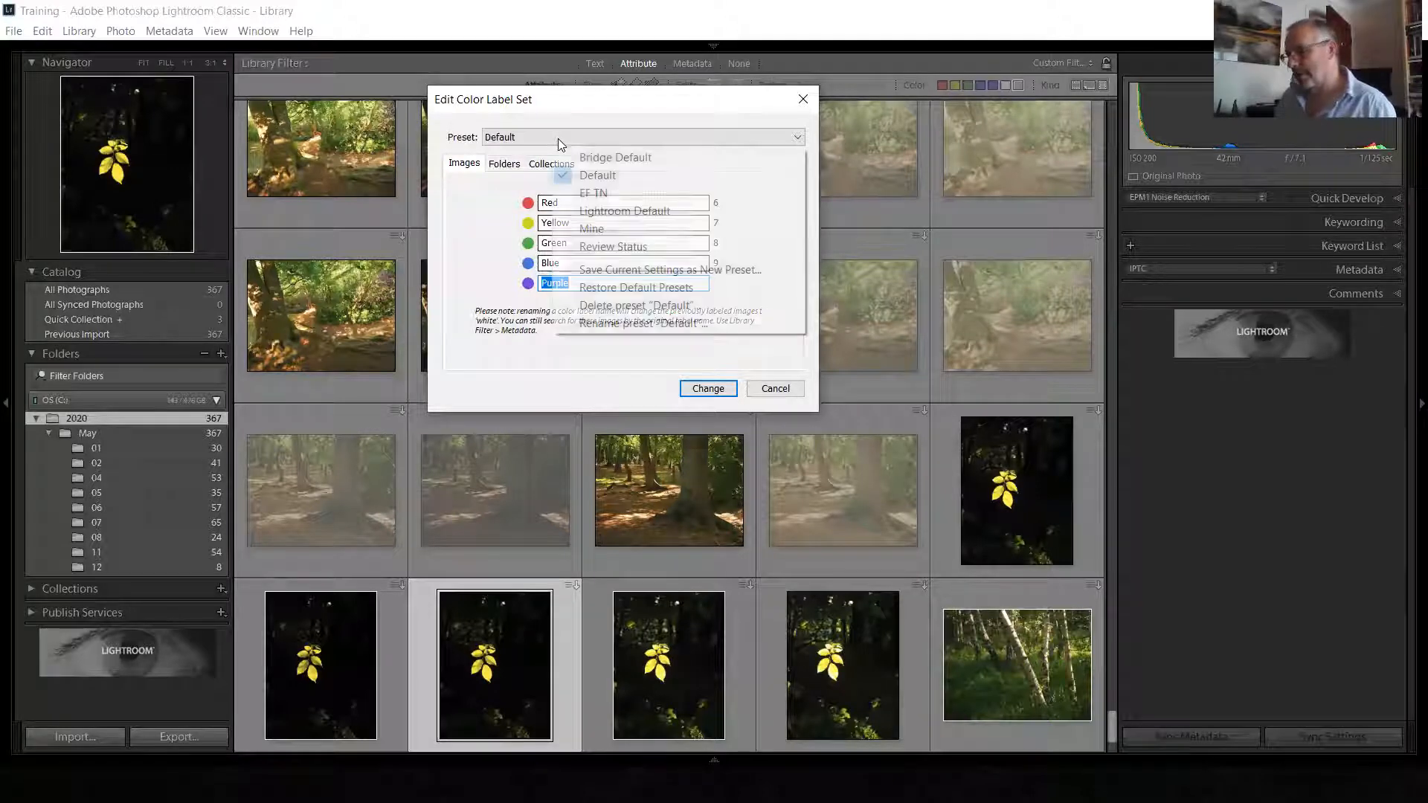
pyautogui.click(635, 248)
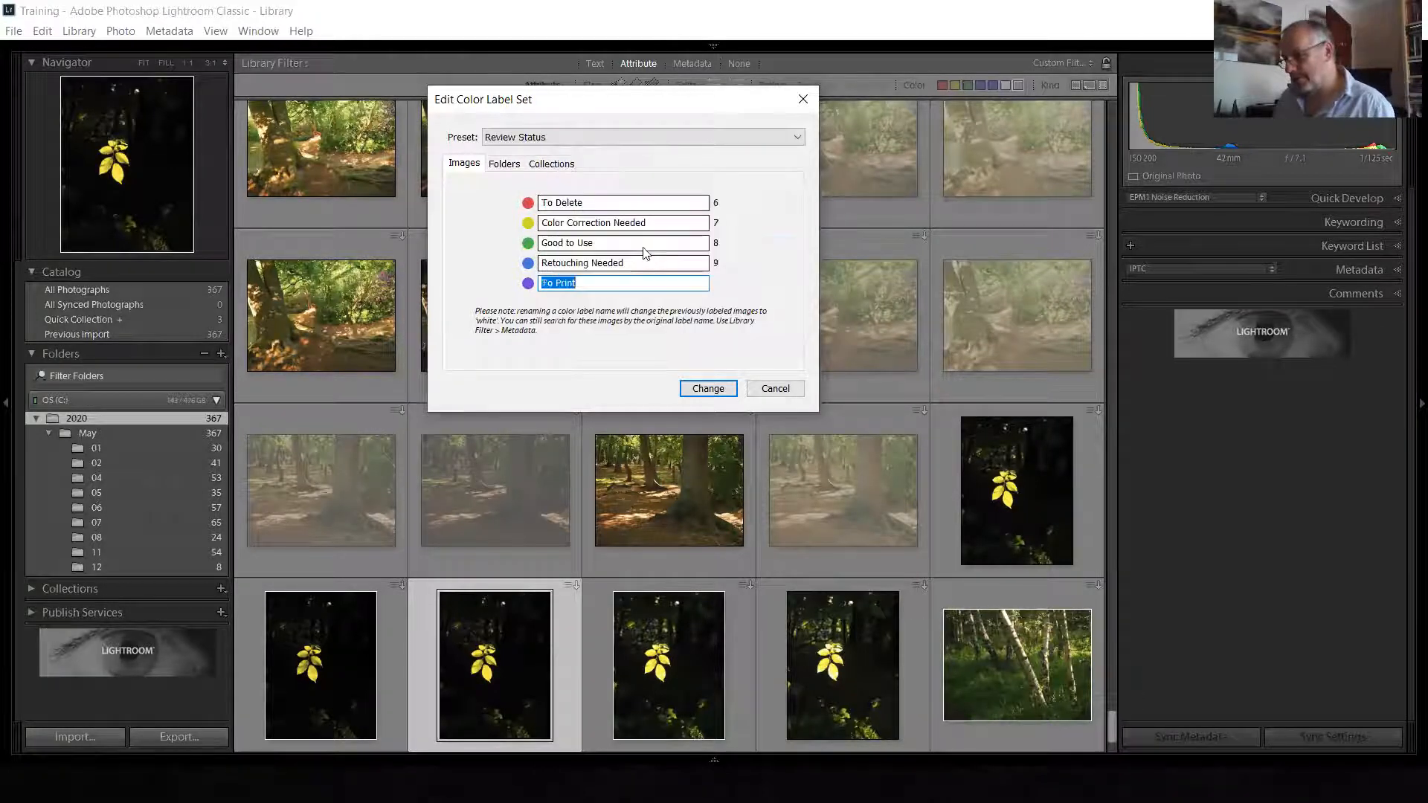
pyautogui.click(525, 139)
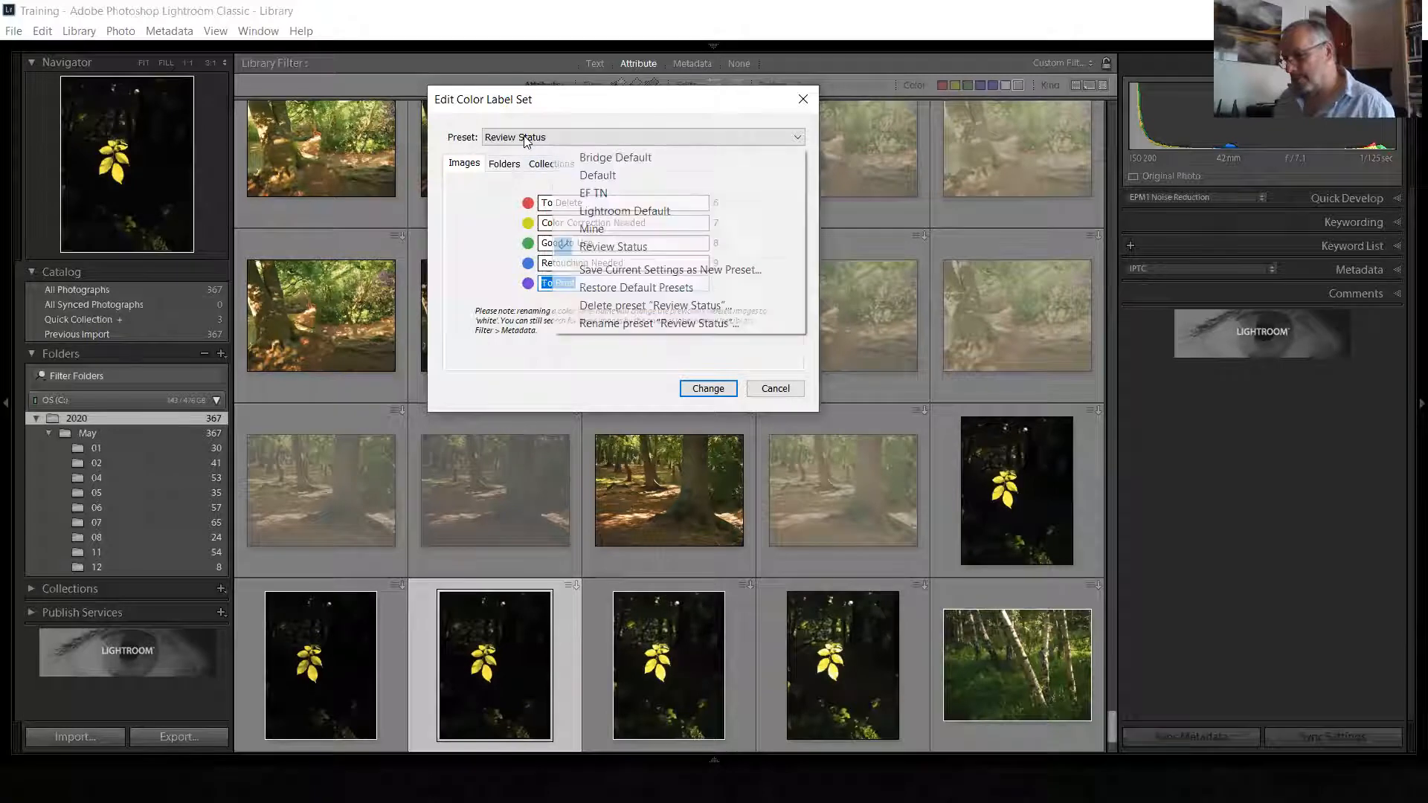
pyautogui.click(614, 229)
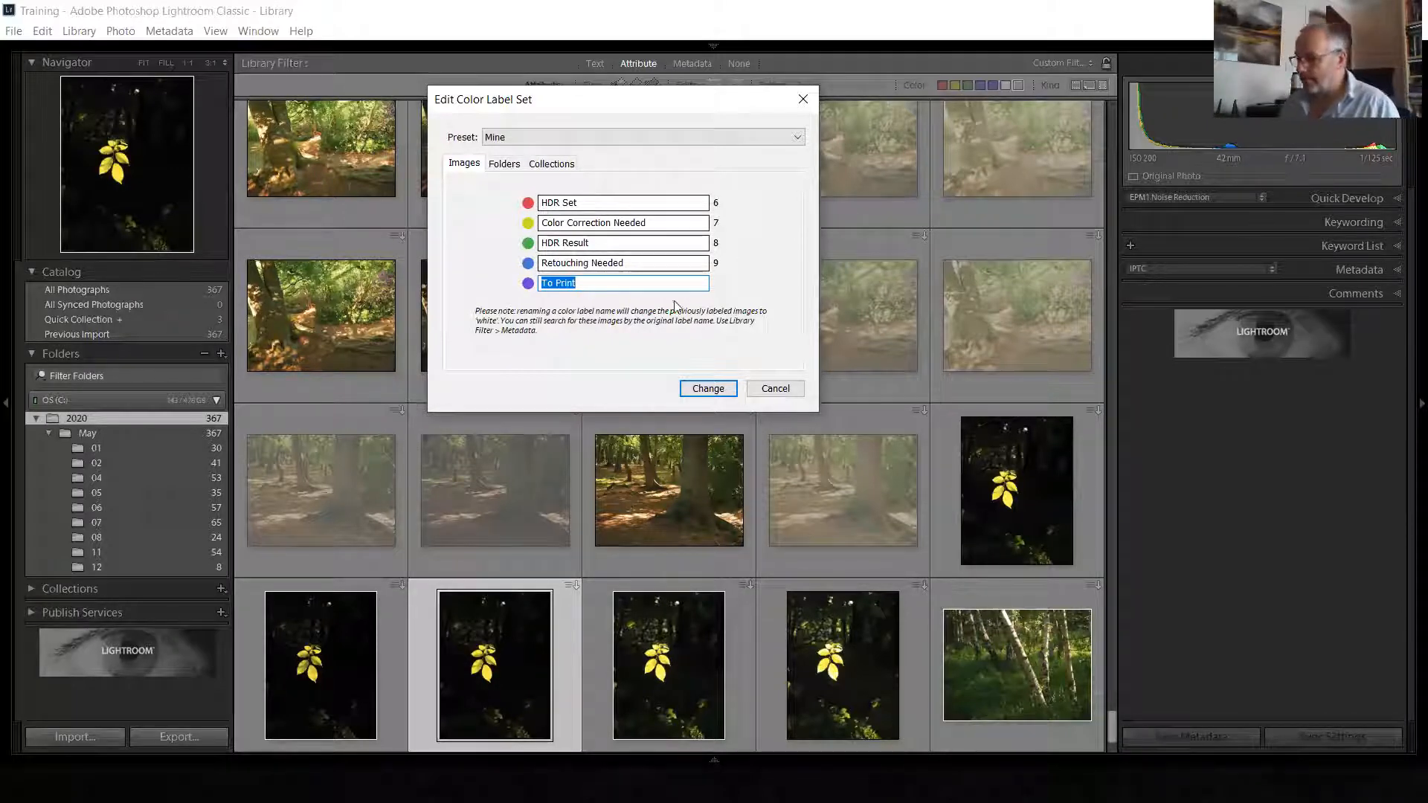
pyautogui.click(774, 390)
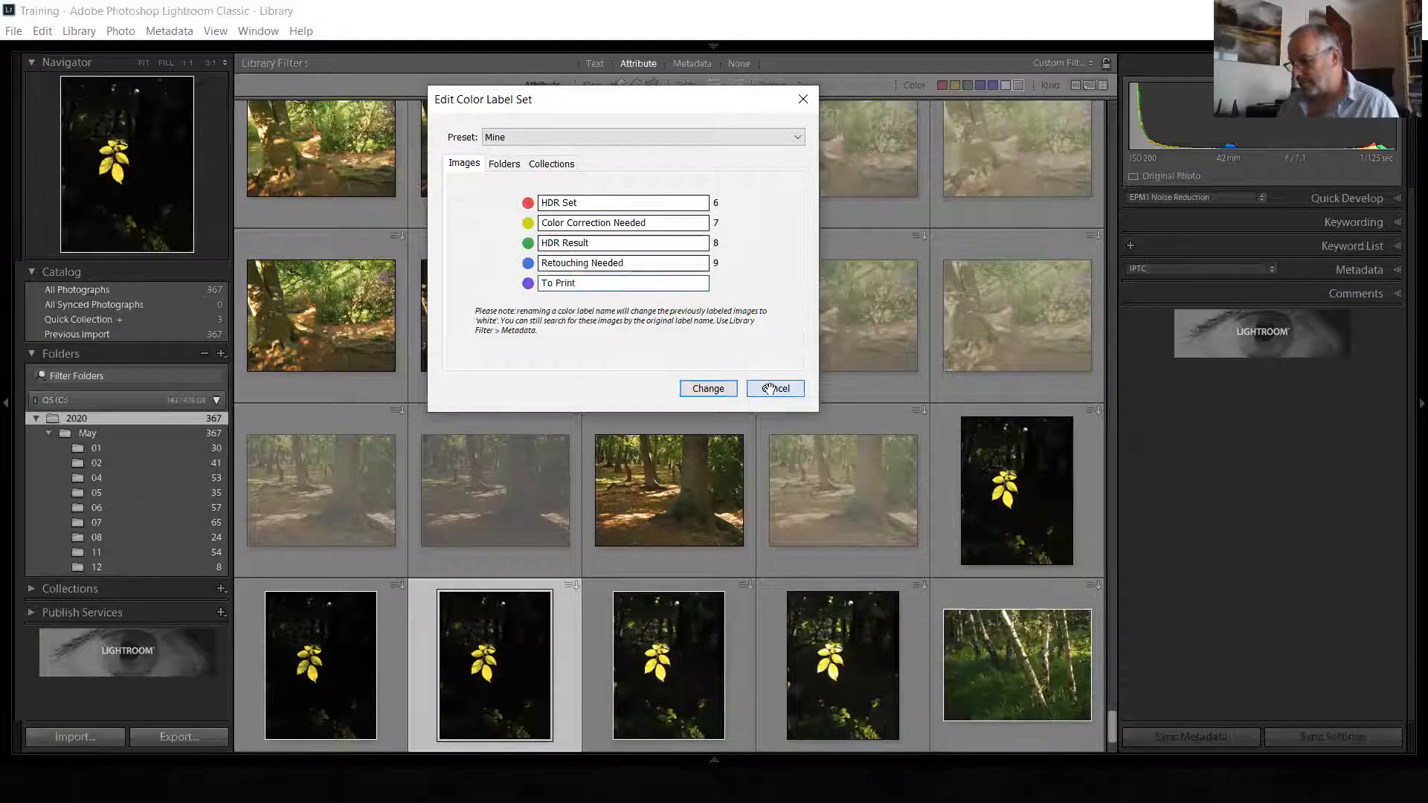
# Assign the red HDR Set label to the selected yellow leaves photo and include red-labeled photos in the attribute filter
pyautogui.rightClick(494, 662)
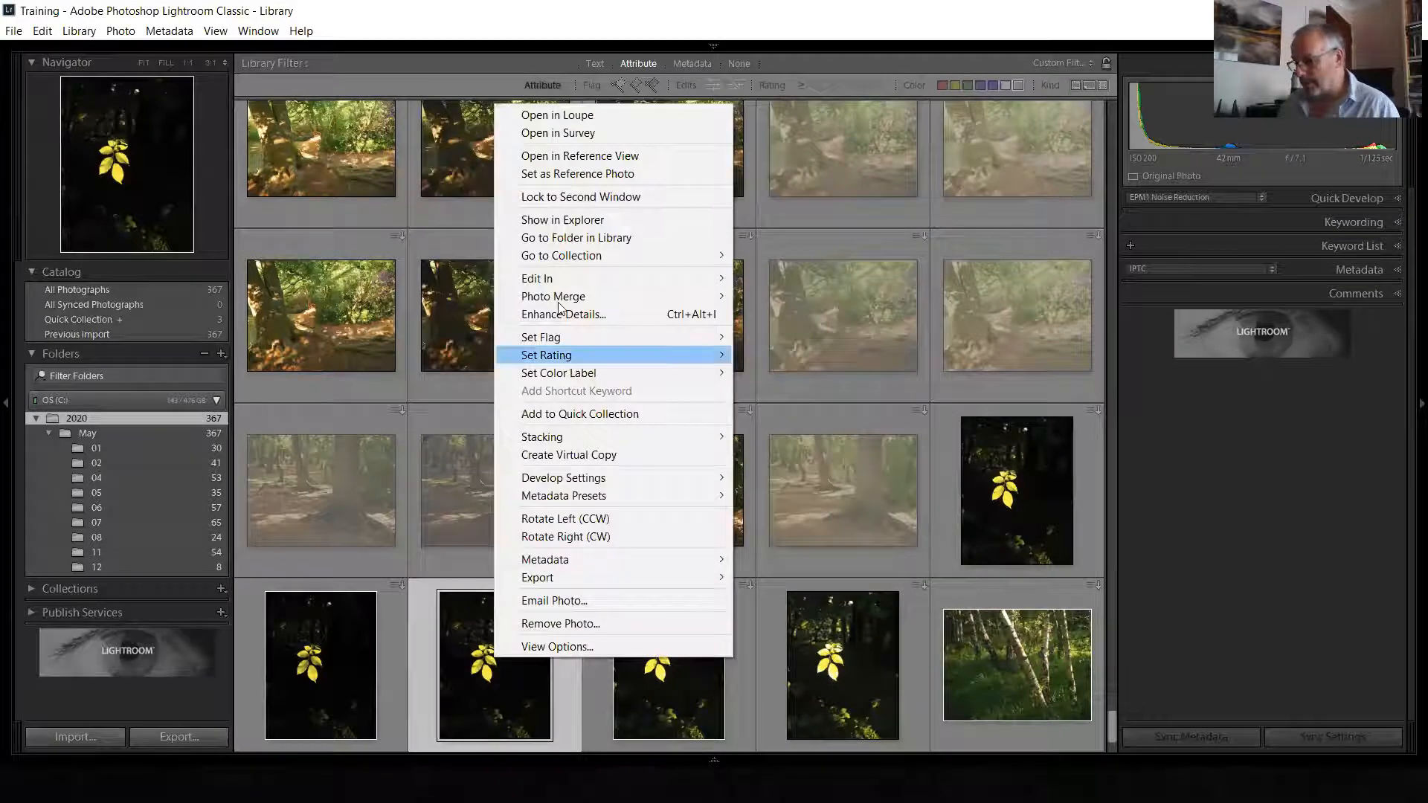
pyautogui.moveTo(576, 373)
pyautogui.click(770, 376)
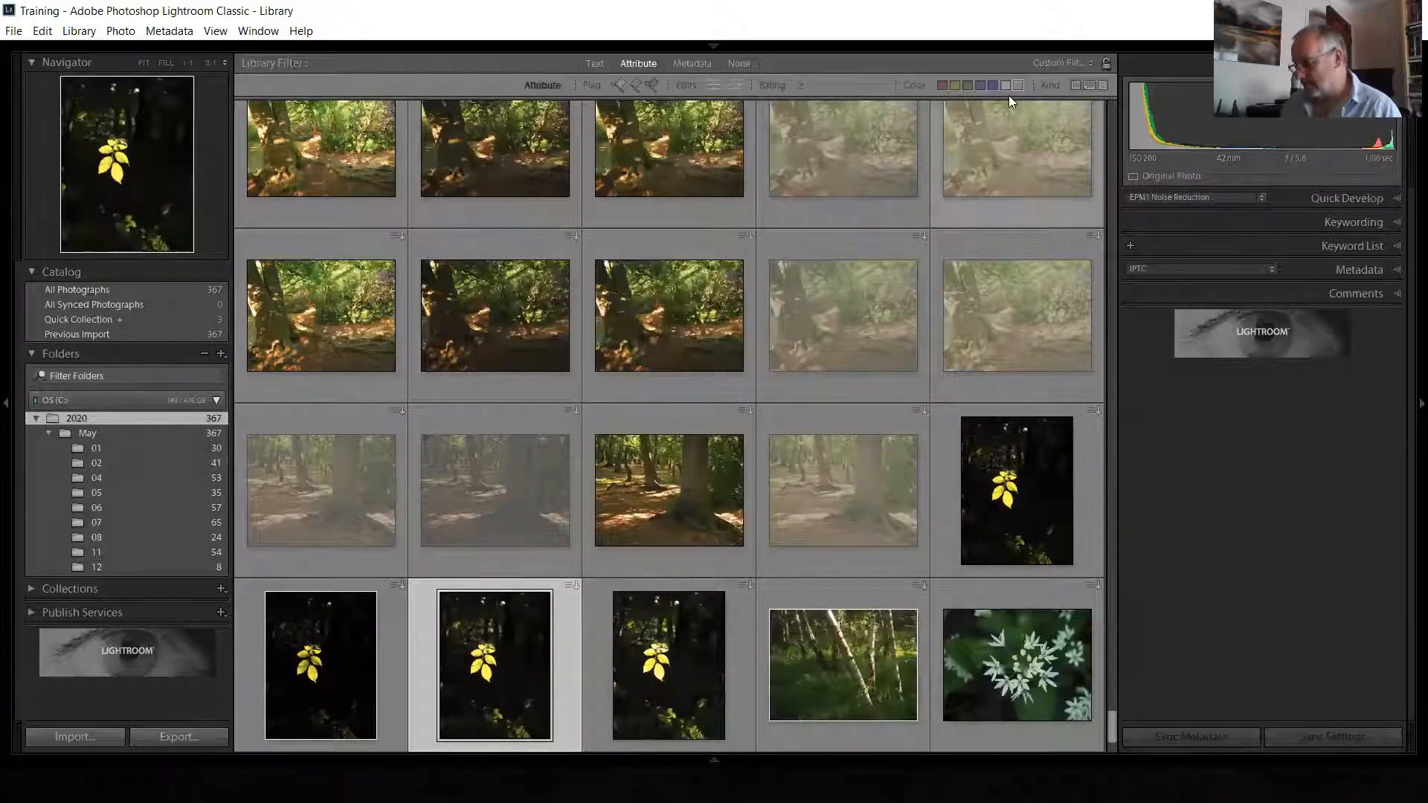
pyautogui.click(940, 85)
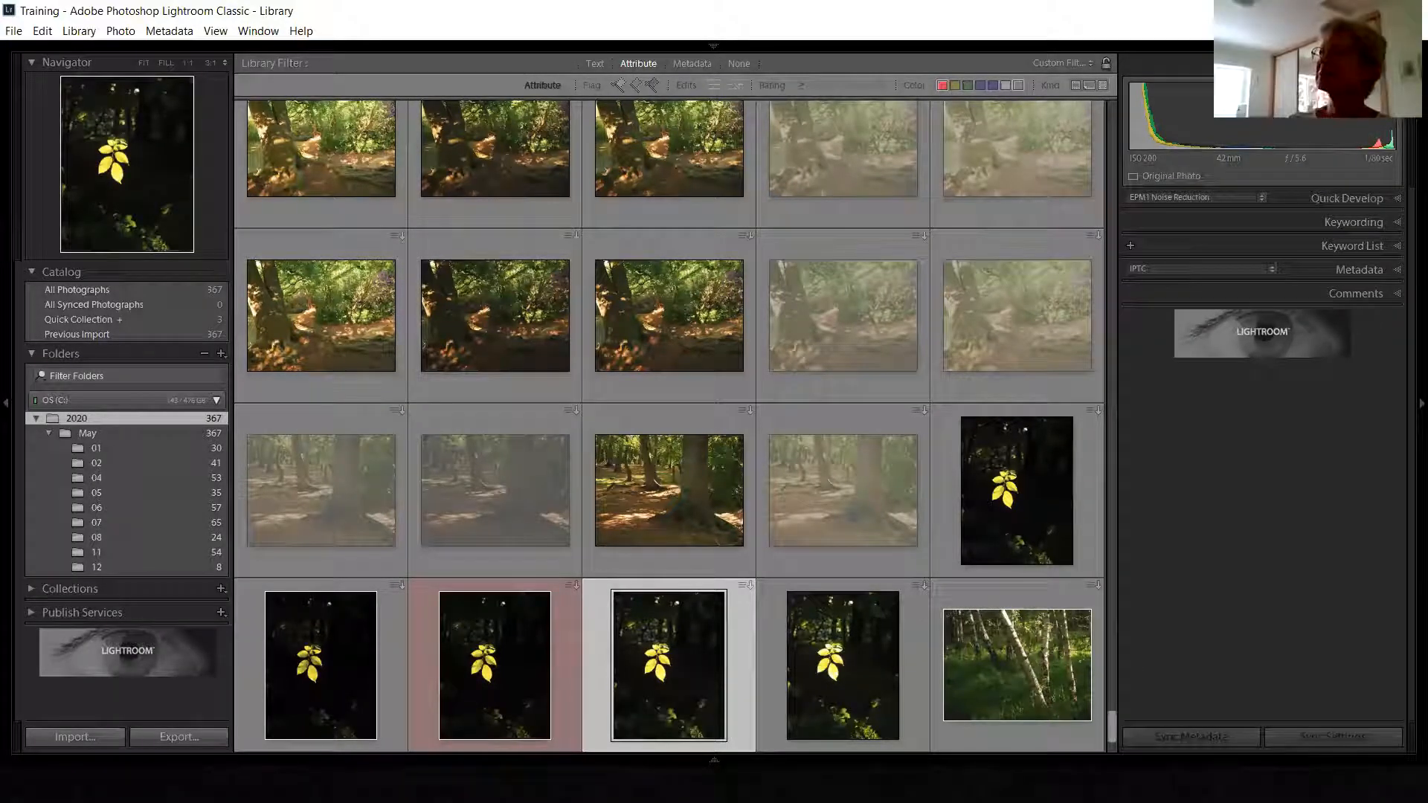
# Show the Collections slide in the PowerPoint slide show and return to Lightroom Classic
pyautogui.press('alt')
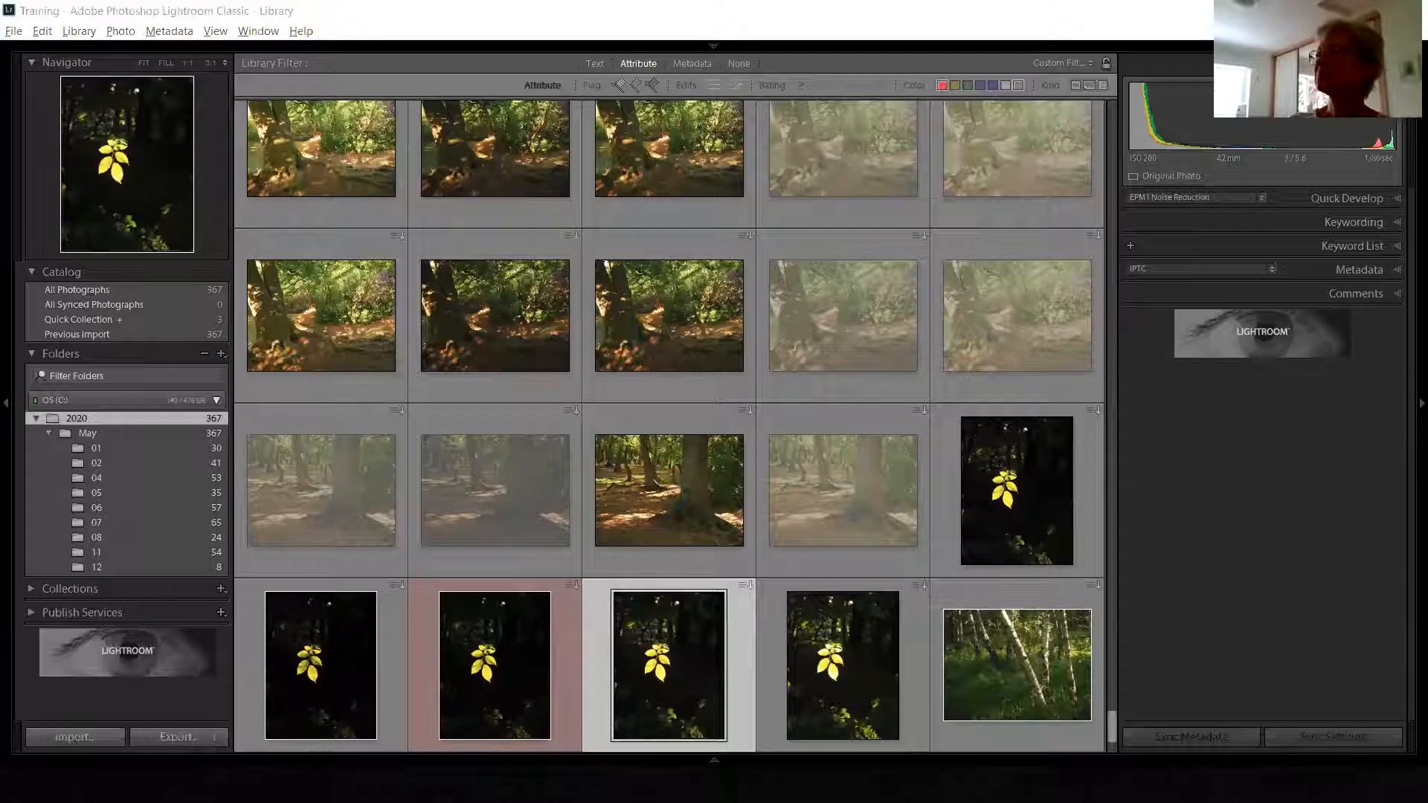
pyautogui.hotkey('alt', 'Tab')
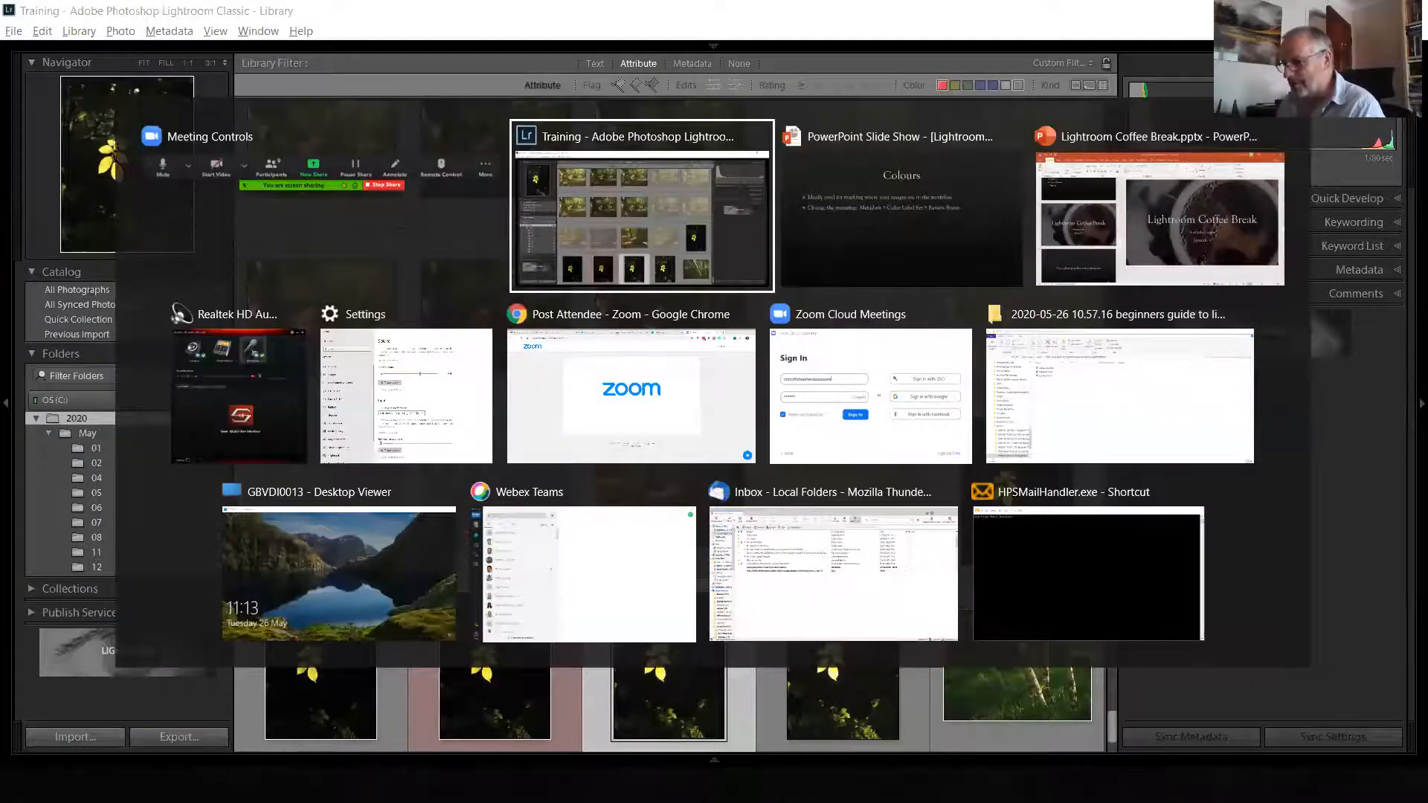
pyautogui.hotkey('alt', 'Tab')
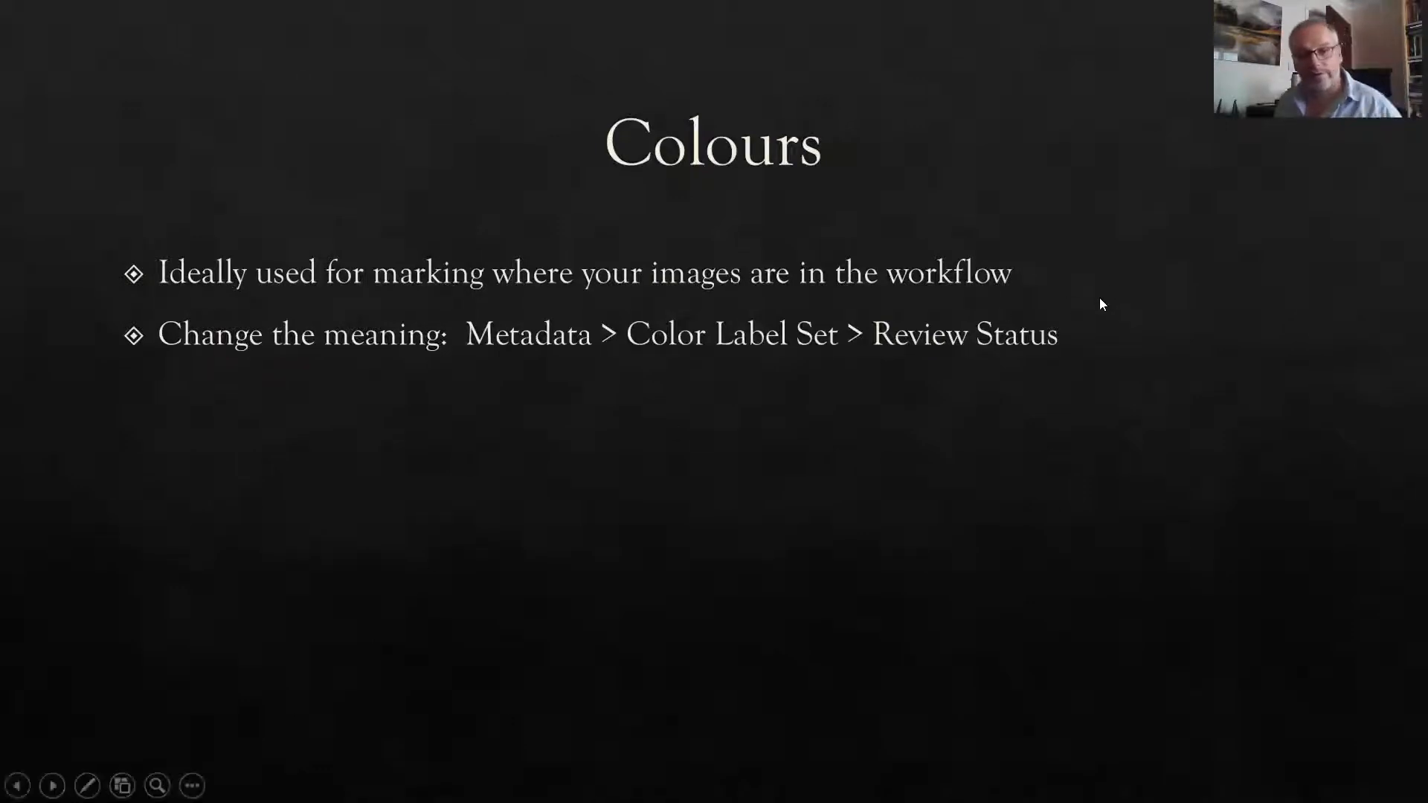
pyautogui.press('Right')
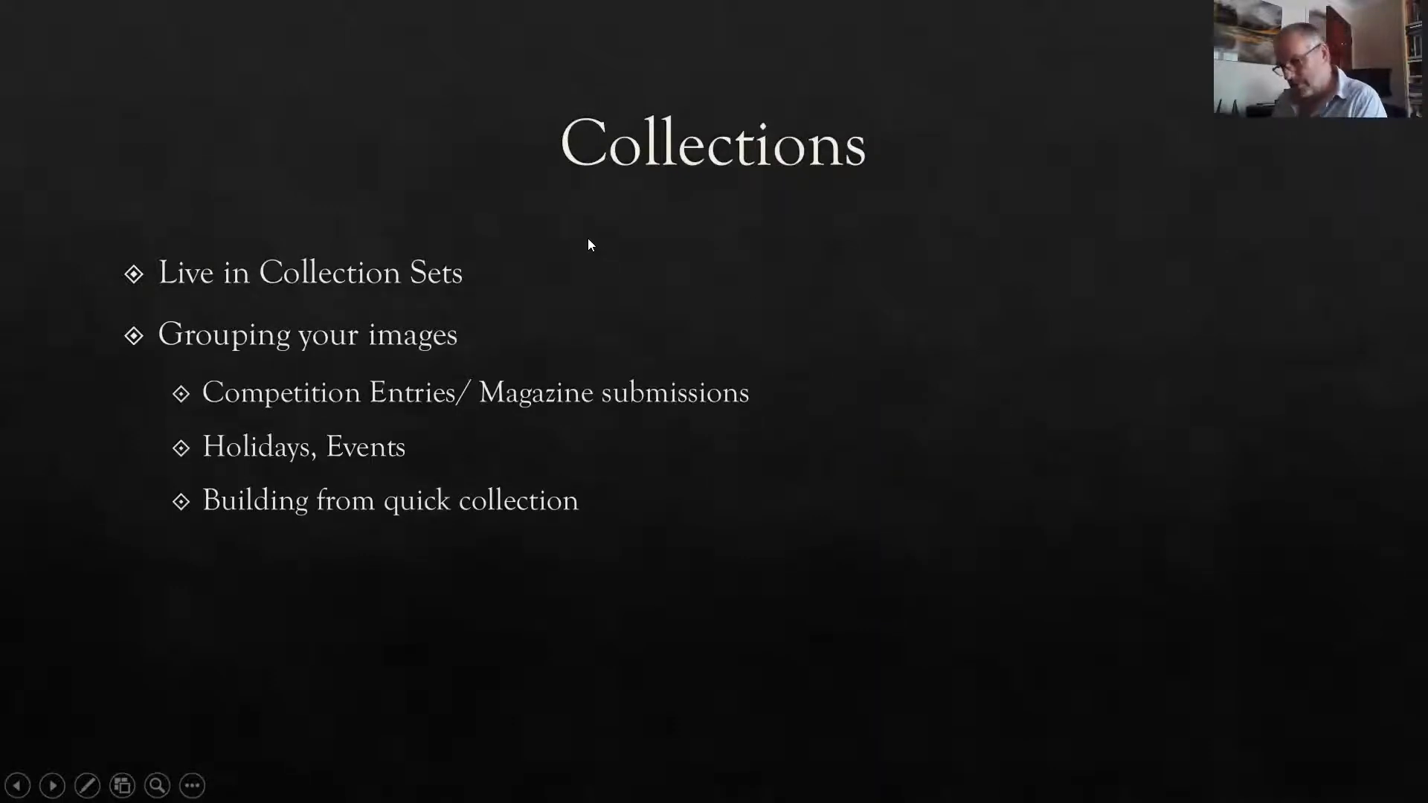
pyautogui.hotkey('alt', 'Tab')
pyautogui.hotkey('alt', 'Tab')
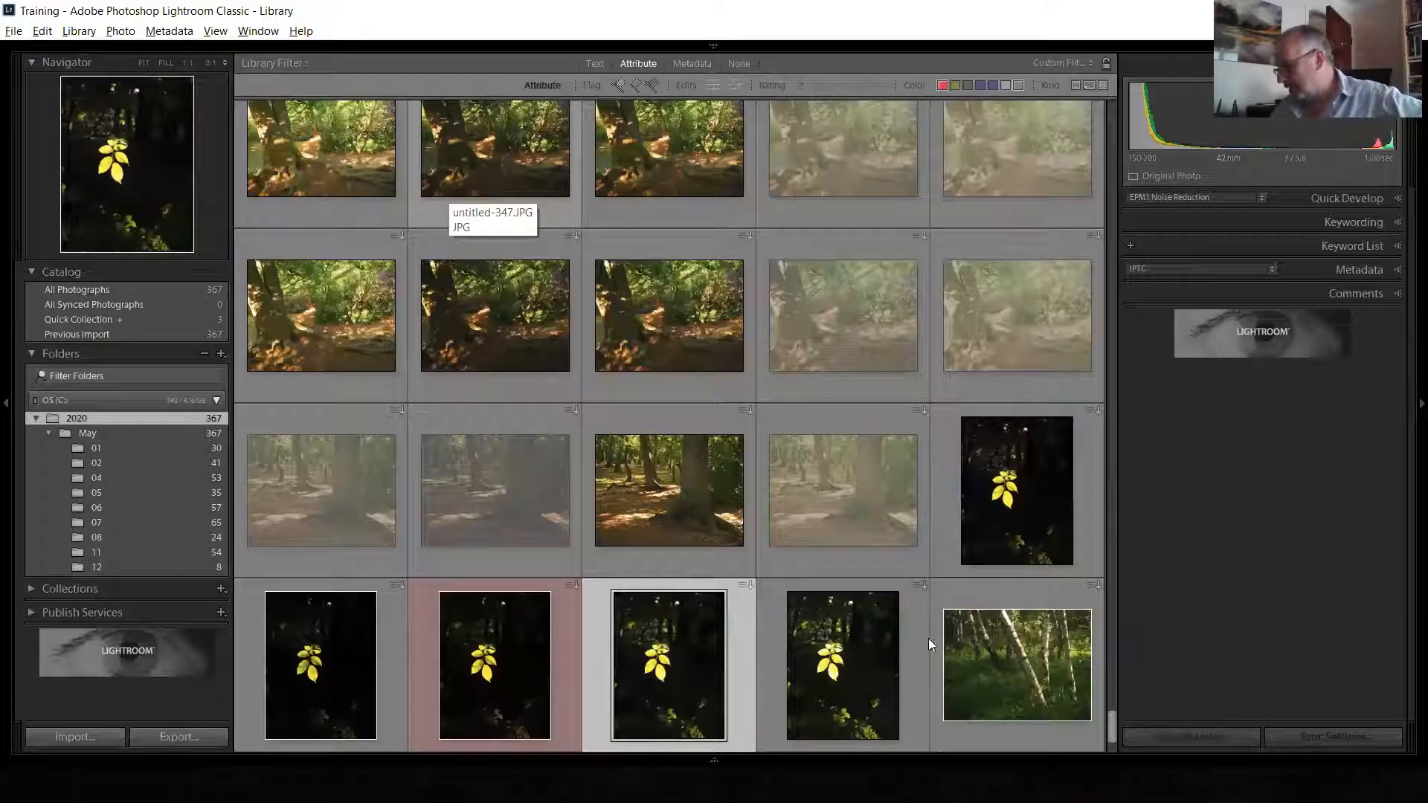
# Open the Quick Collection to view its photos and return to the May folder
pyautogui.moveTo(1111, 727); pyautogui.dragTo(1101, 131)
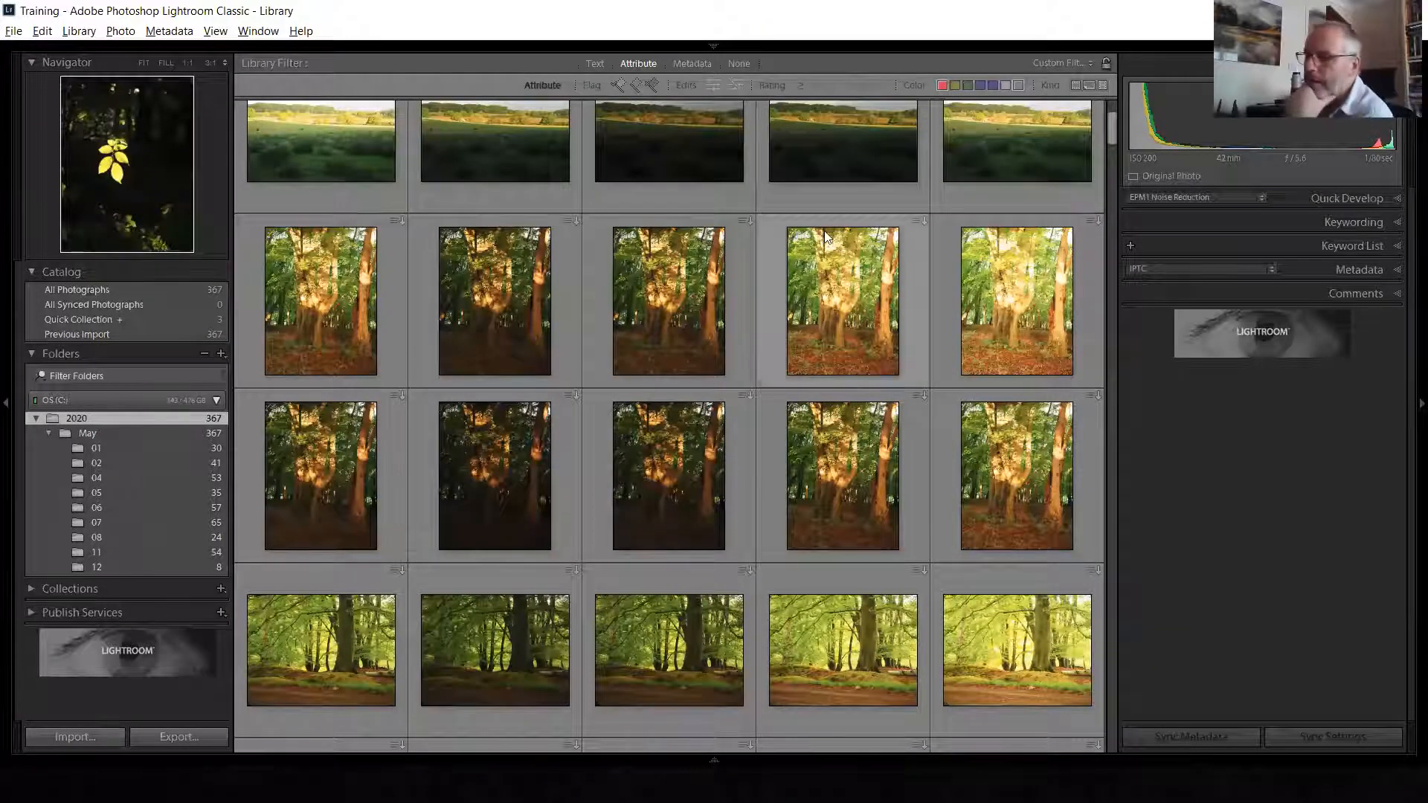
pyautogui.click(126, 320)
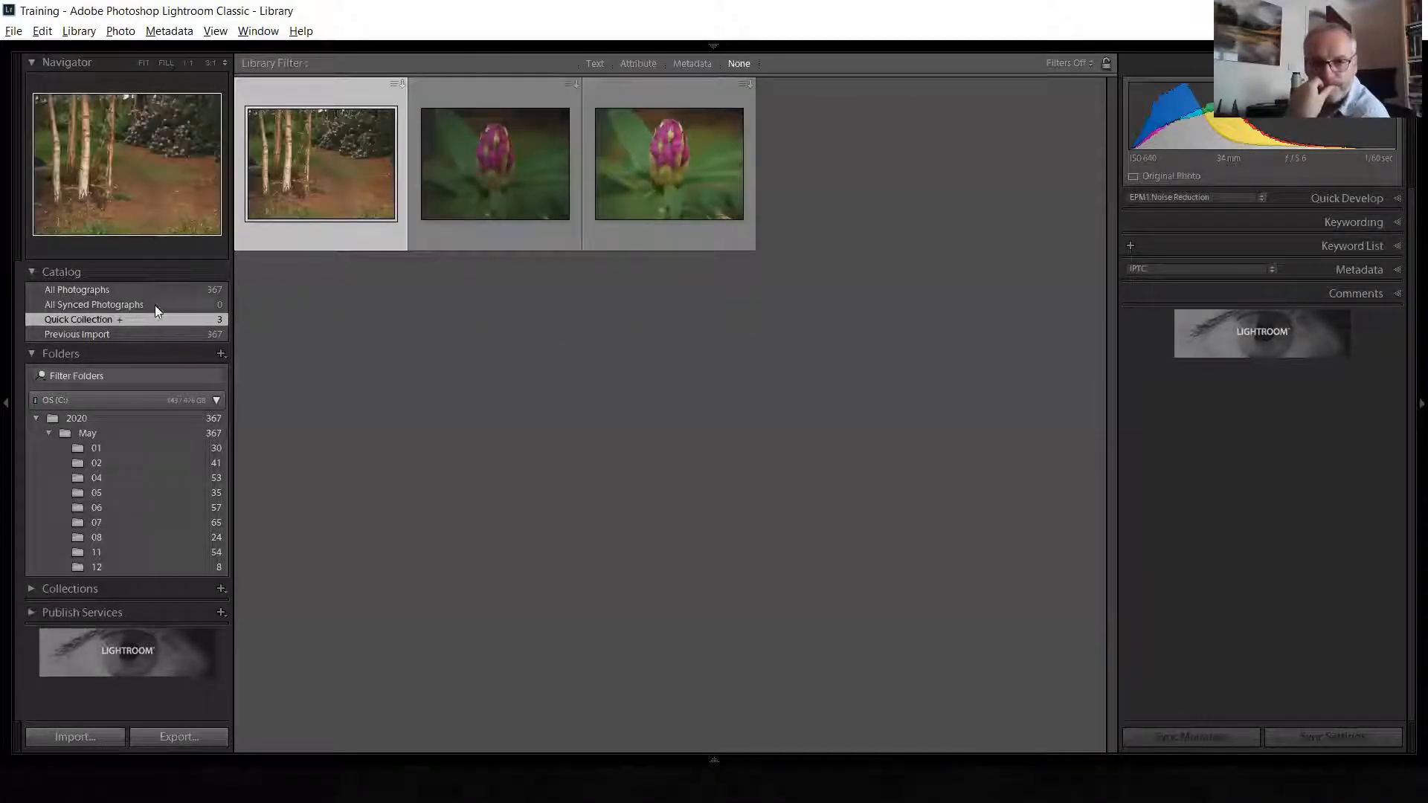
pyautogui.click(107, 433)
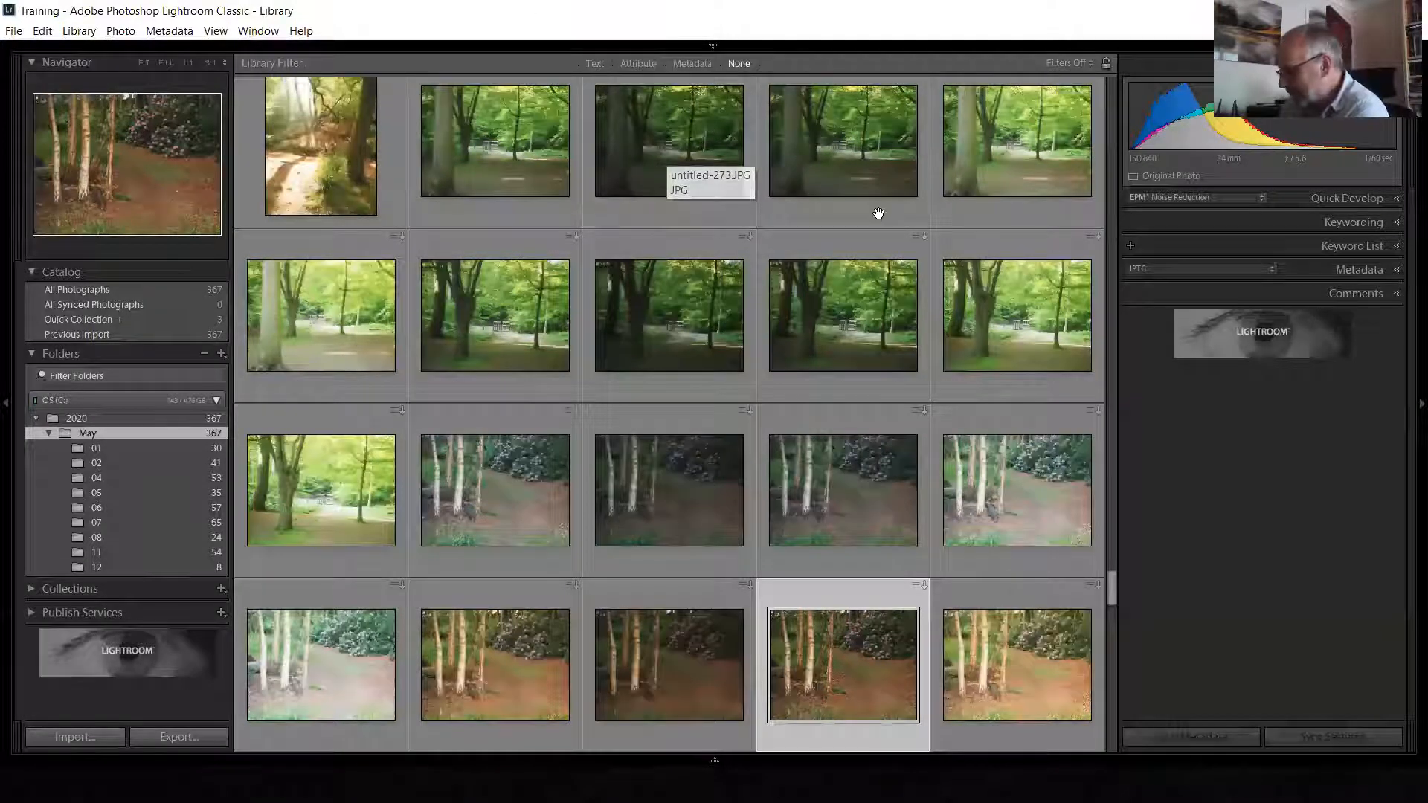
# Add the darkest shot of the sunlit orange tree trunks in the May folder to the Quick Collection
pyautogui.moveTo(1111, 592); pyautogui.dragTo(1098, 483)
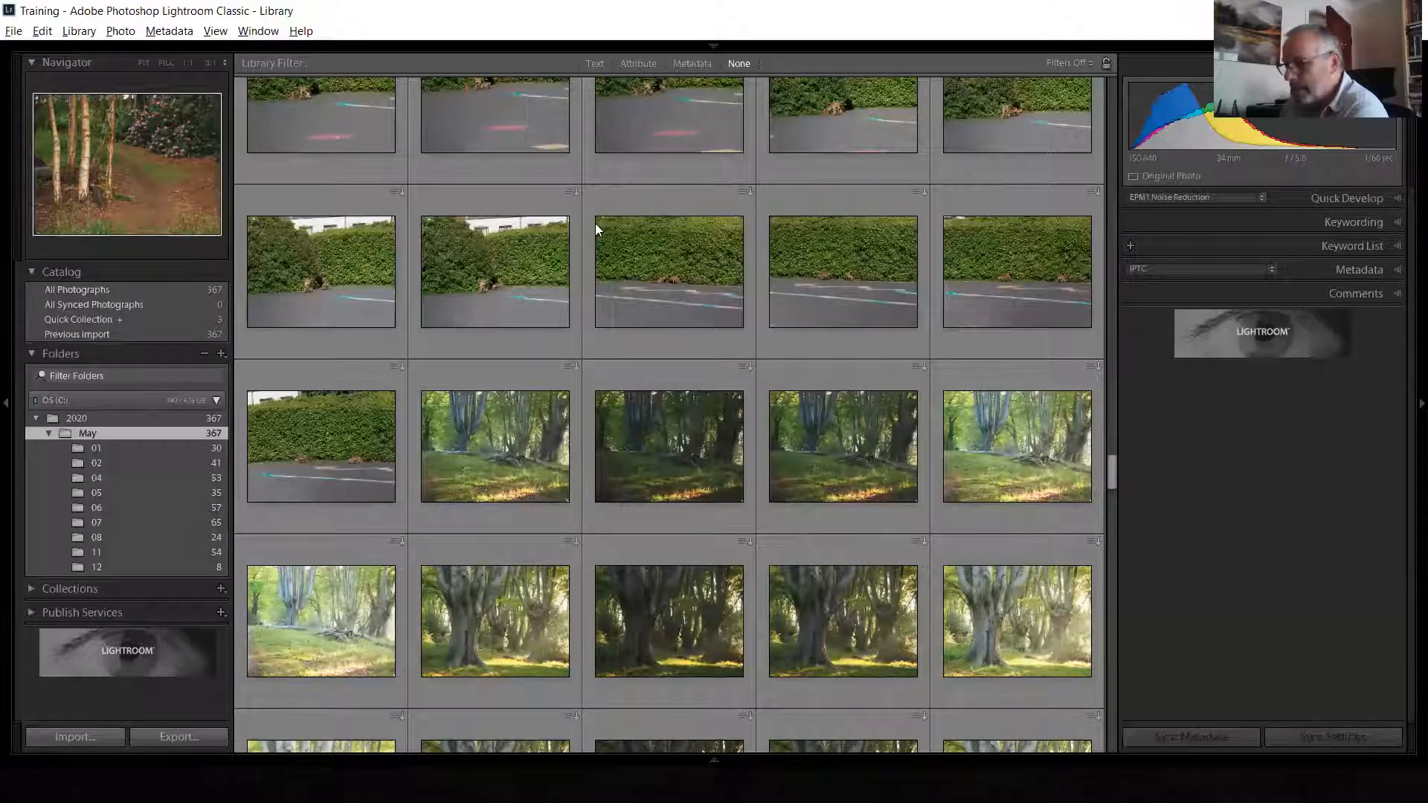
pyautogui.scroll(10, 900, 251)
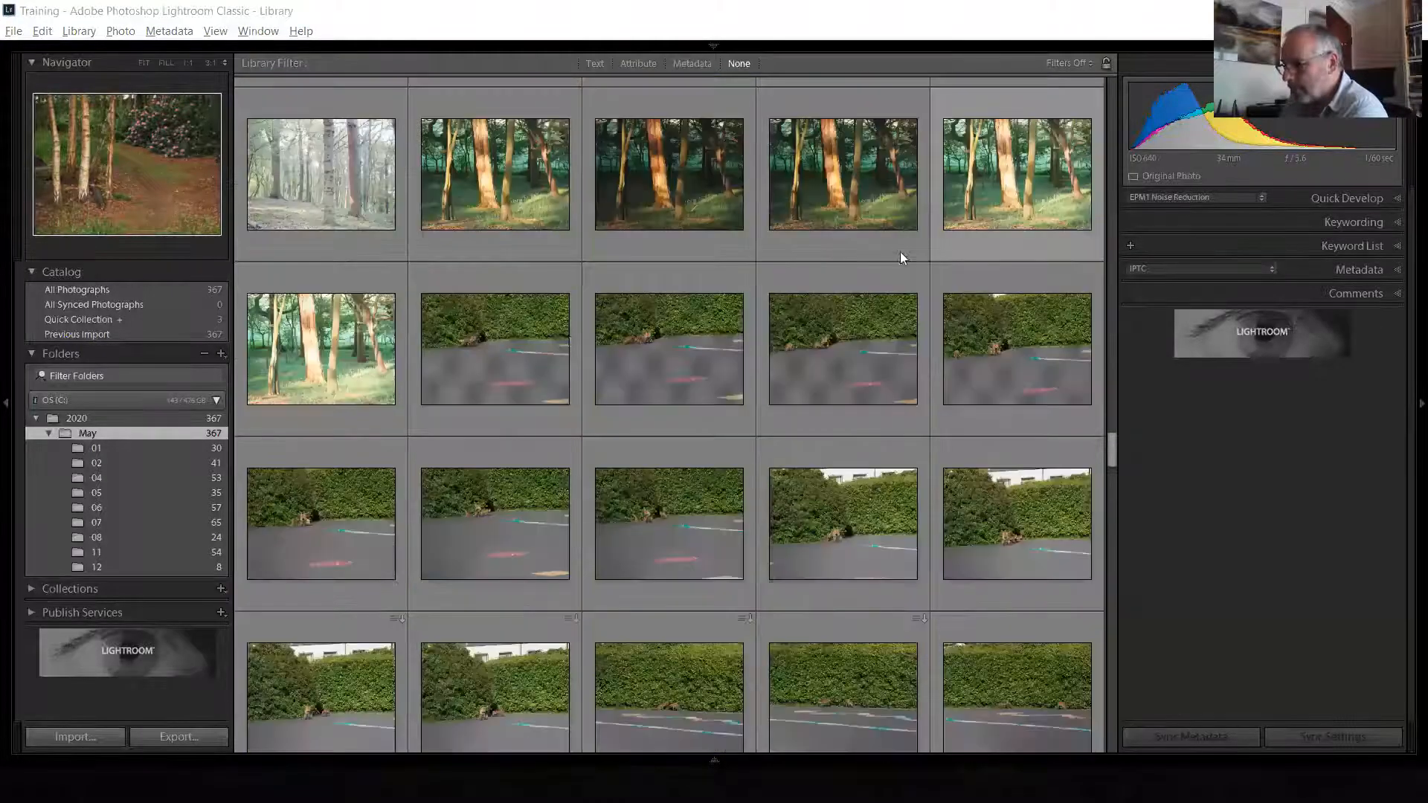
pyautogui.scroll(-3, 649, 386)
pyautogui.moveTo(651, 386); pyautogui.dragTo(146, 320)
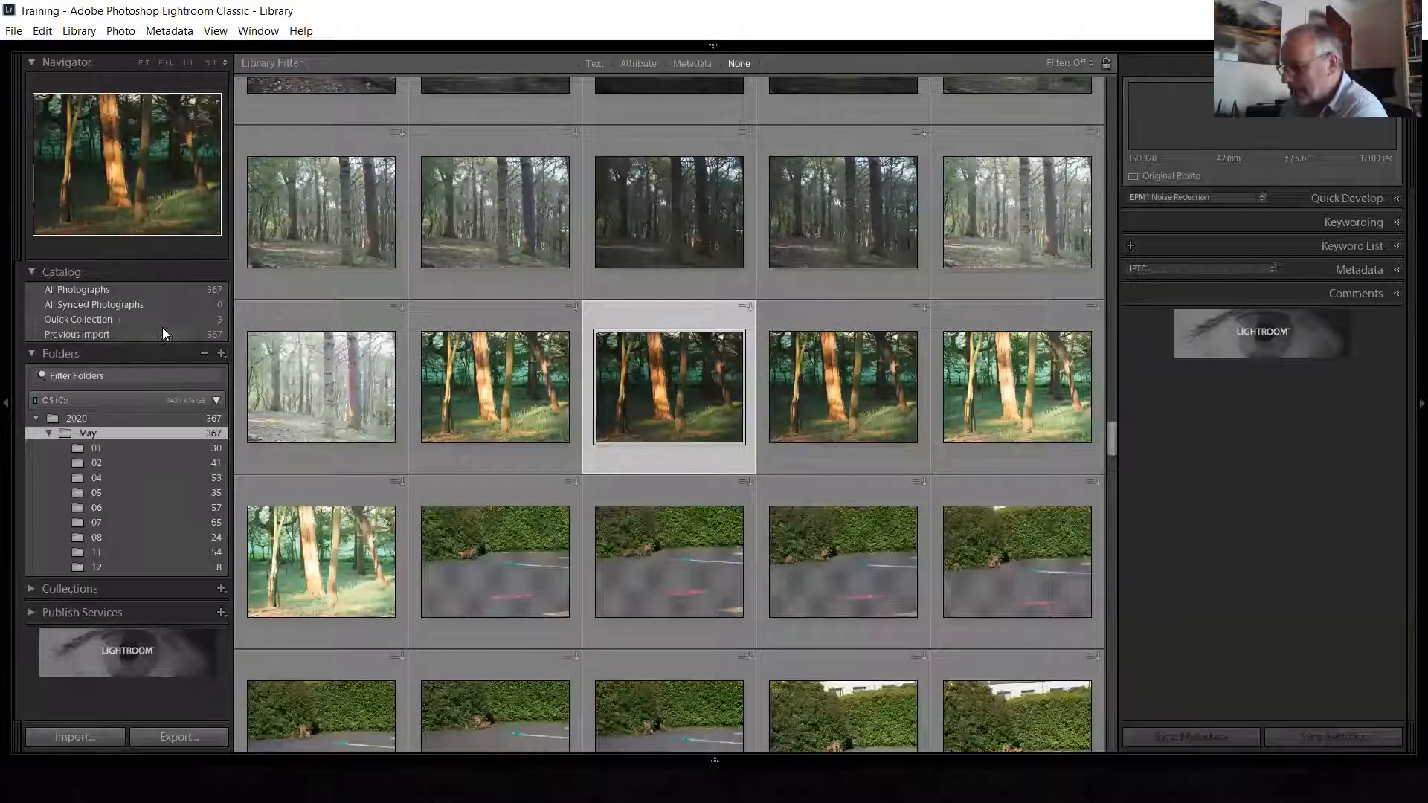
# Add a dark shot of the fallen branches on the woodland floor to the Quick Collection
pyautogui.scroll(3, 669, 181)
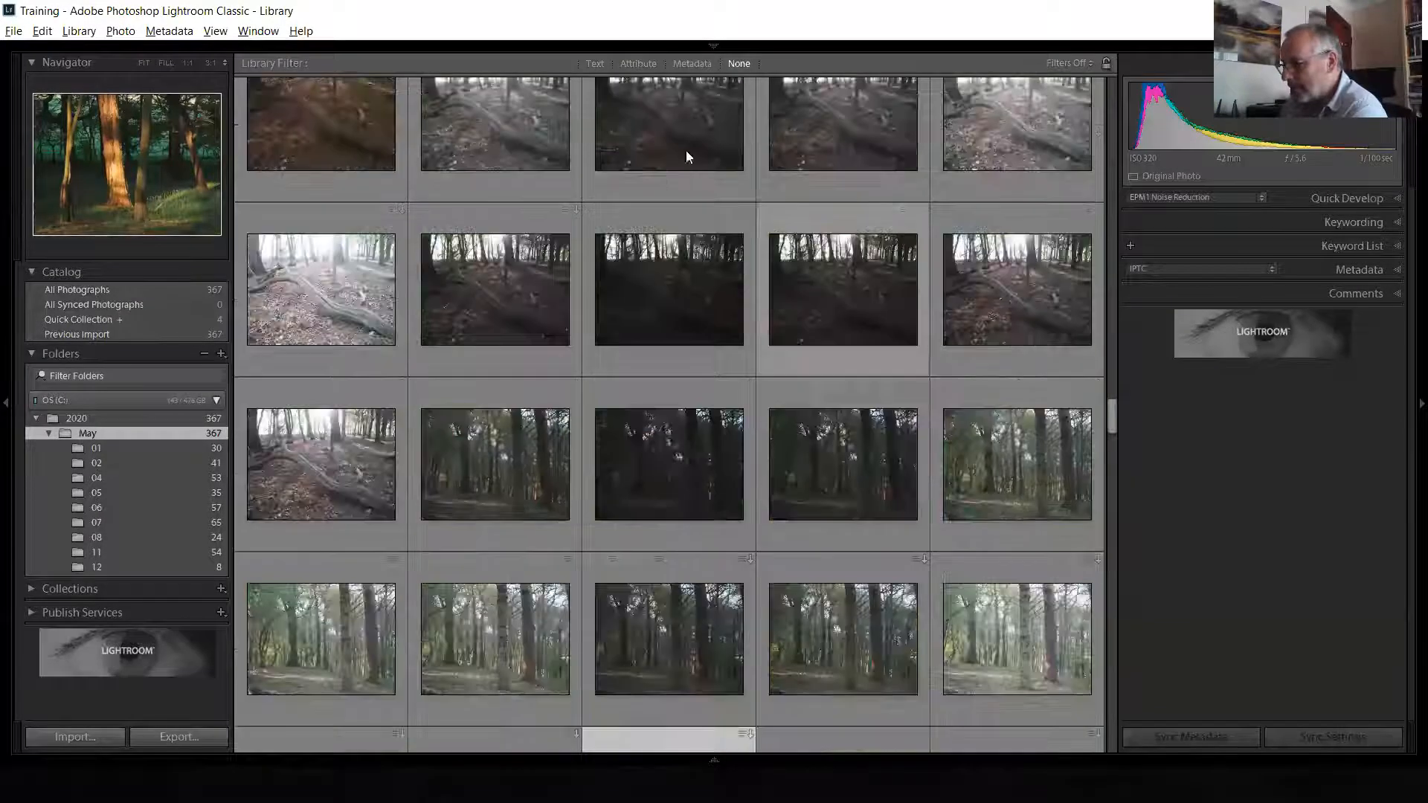
pyautogui.scroll(2, 351, 333)
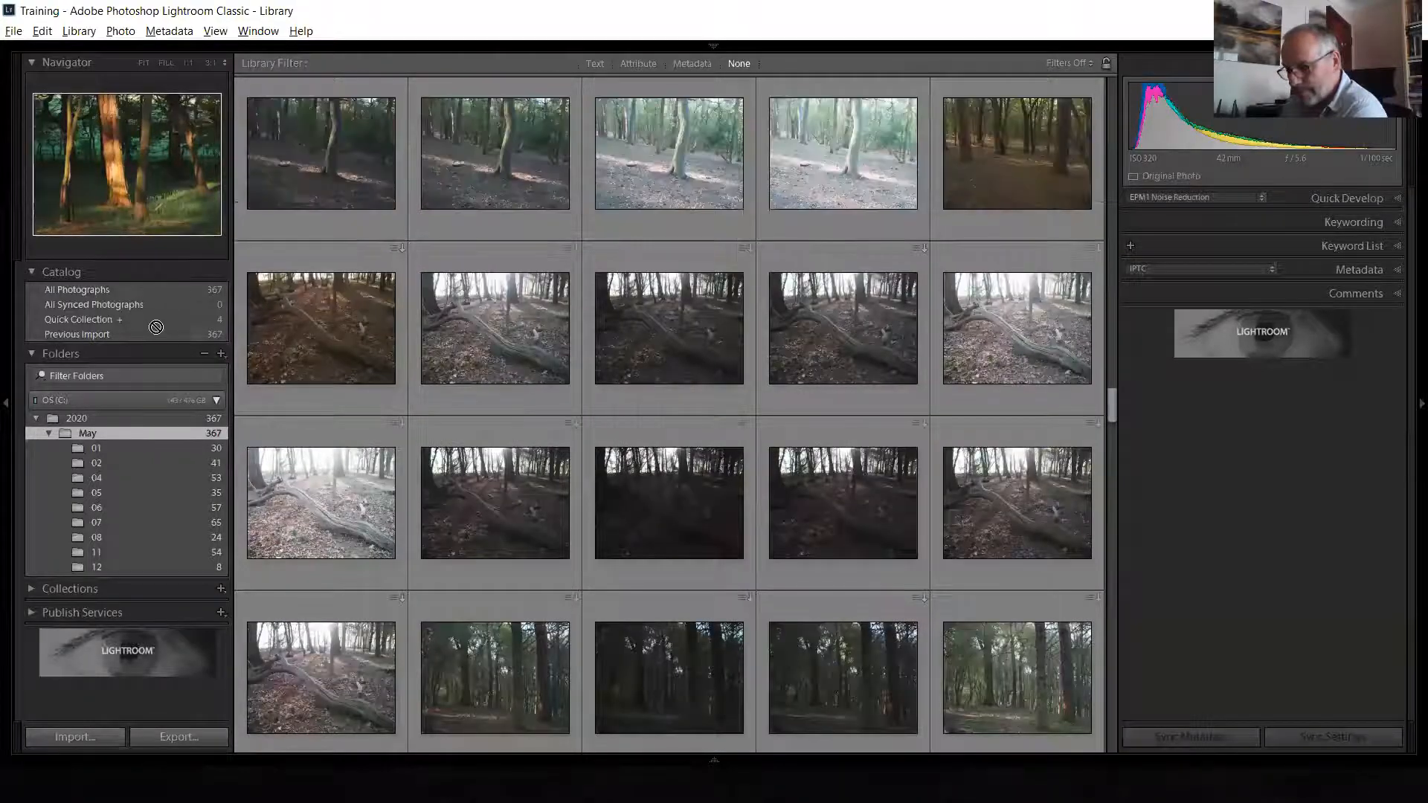
pyautogui.click(906, 332)
pyautogui.press('b')
# Add the middle exposure of the tree trunks in the bright green meadow to the Quick Collection
pyautogui.scroll(3, 780, 335)
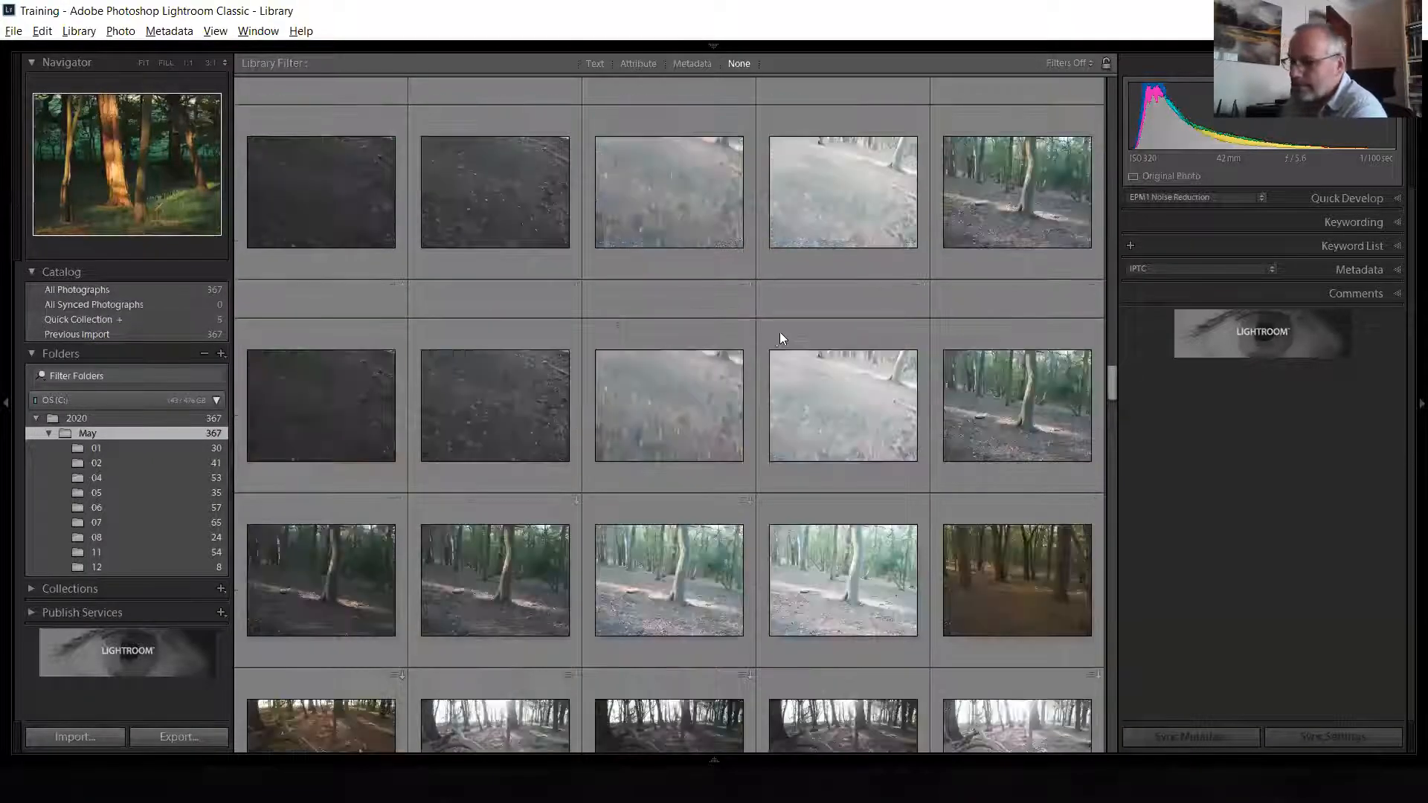
pyautogui.scroll(3, 644, 196)
pyautogui.click(676, 205)
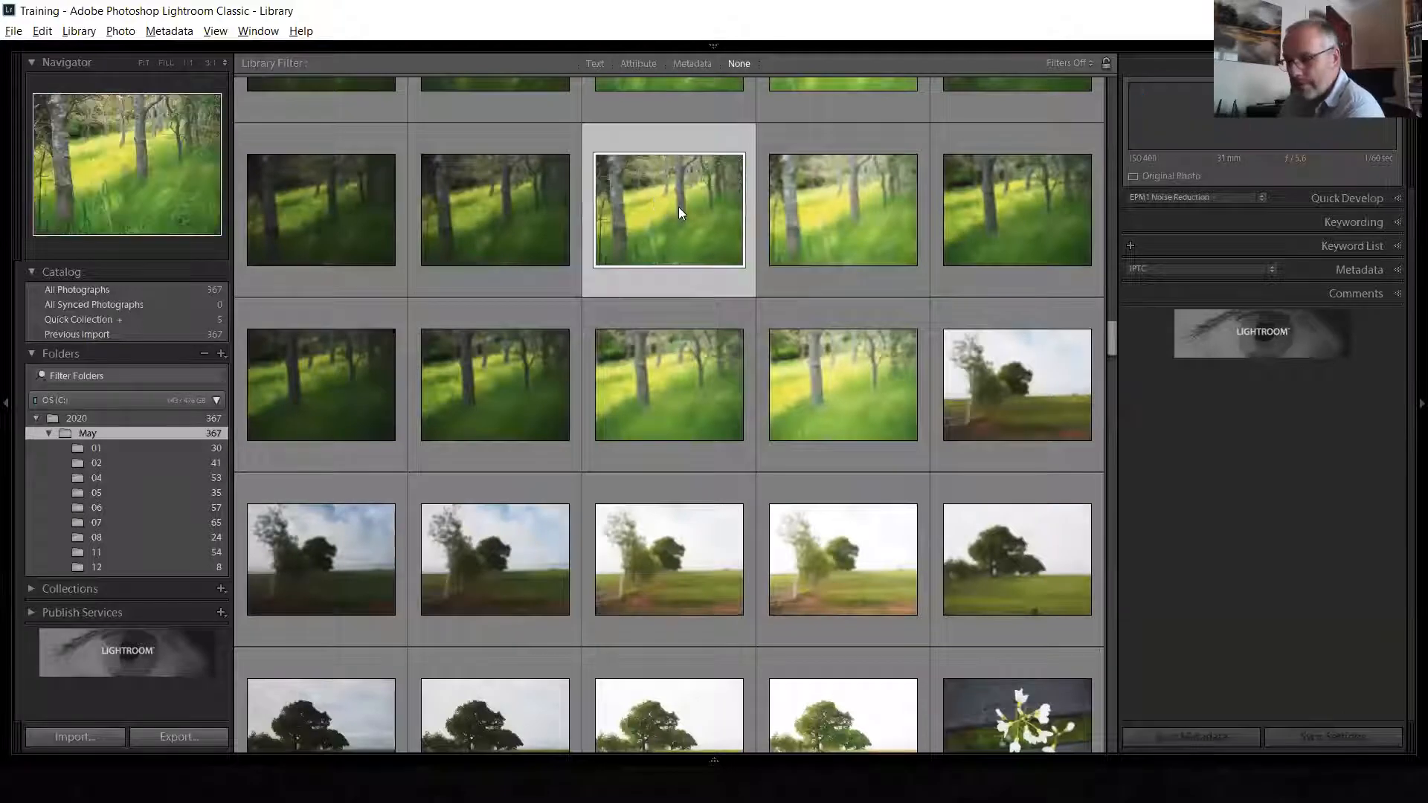
pyautogui.moveTo(97, 318); pyautogui.dragTo(98, 319)
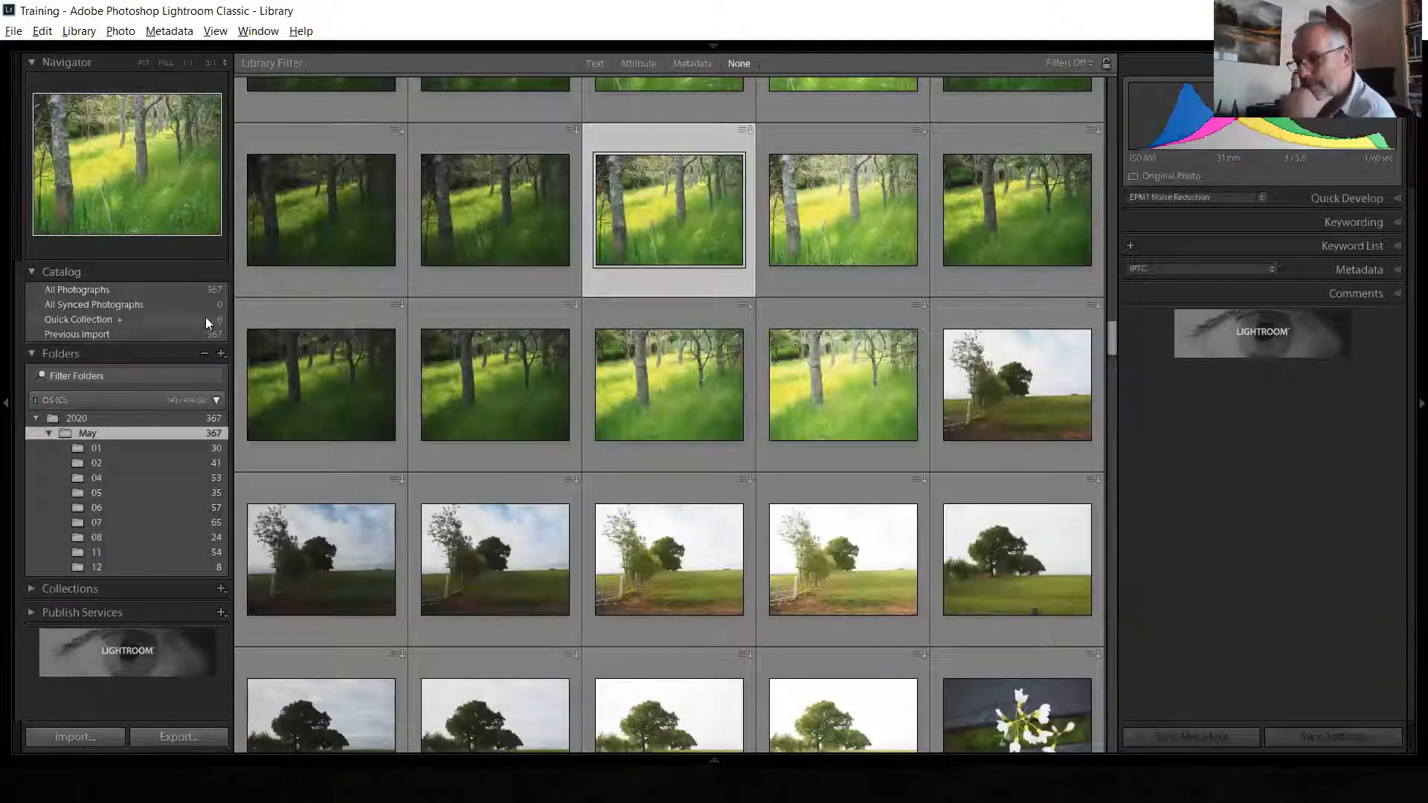
# Open the Quick Collection and remove both pink rhododendron bud photos from it
pyautogui.click(112, 318)
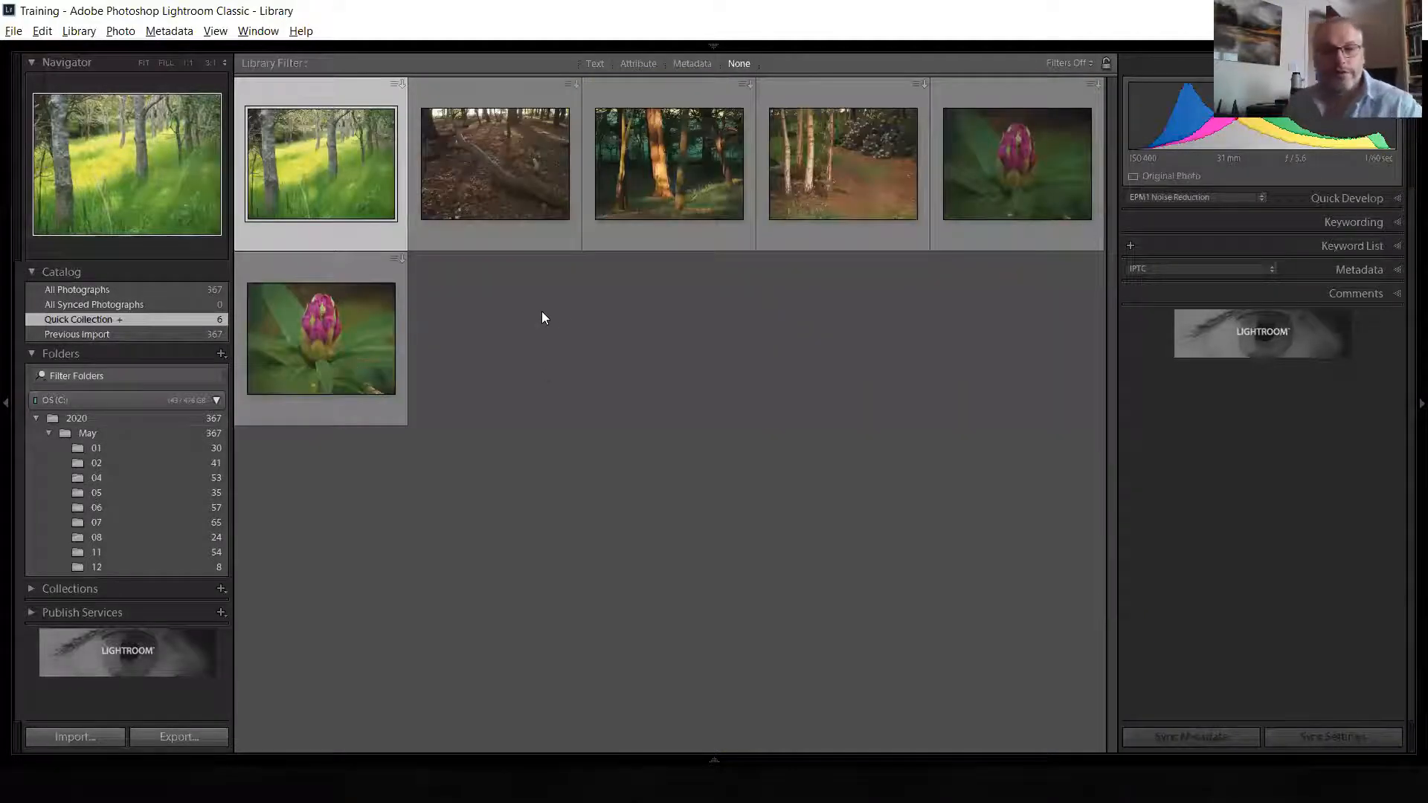
pyautogui.click(1005, 170)
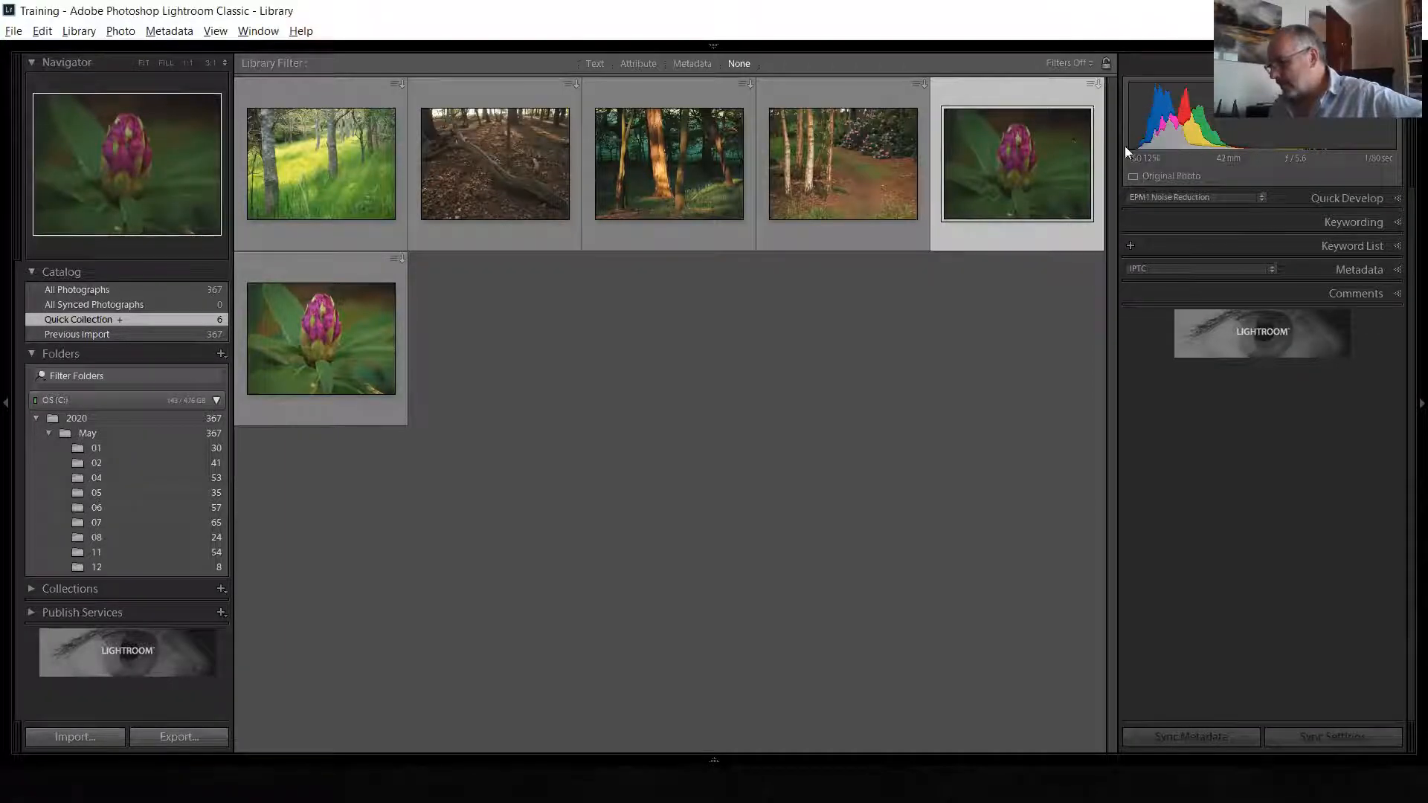
pyautogui.rightClick(1074, 141)
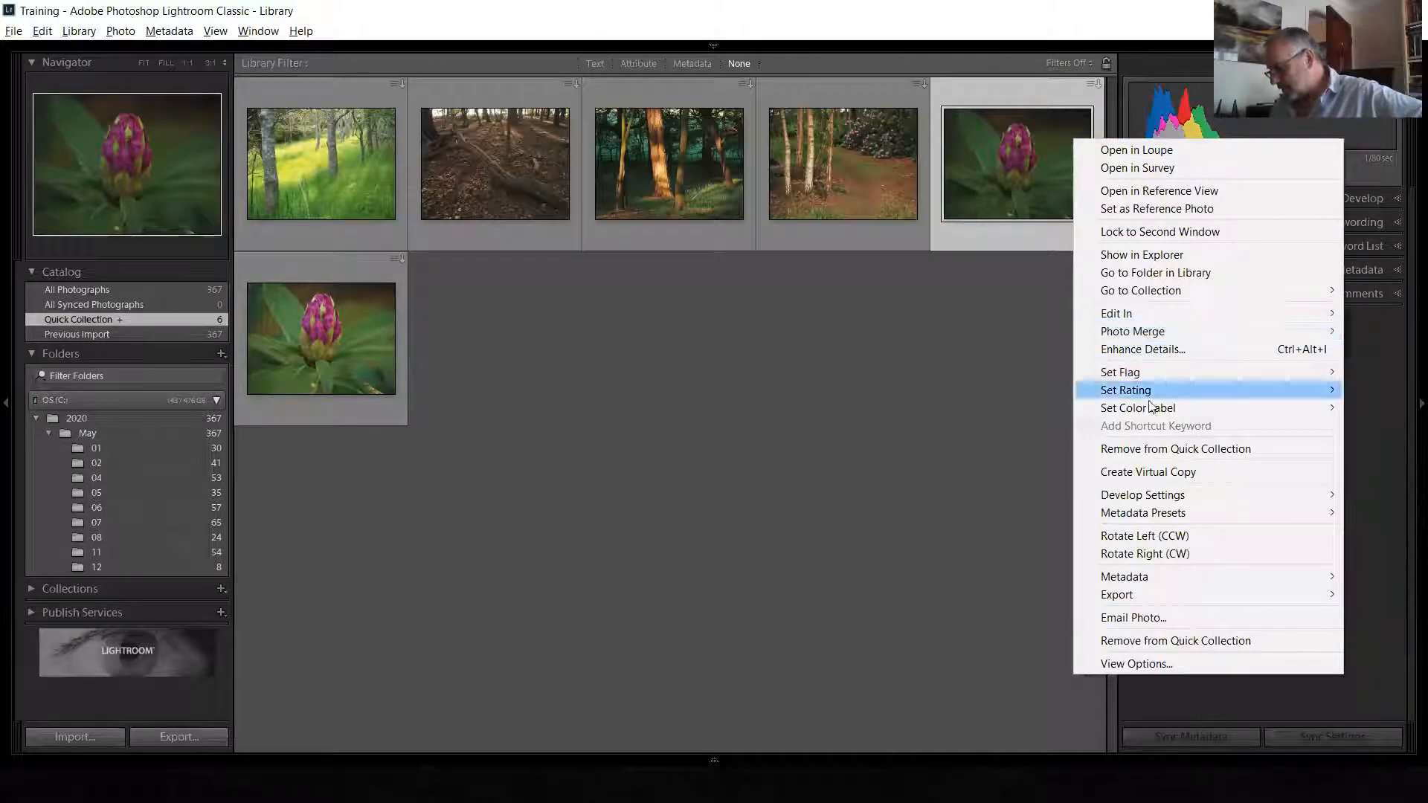
pyautogui.click(1185, 641)
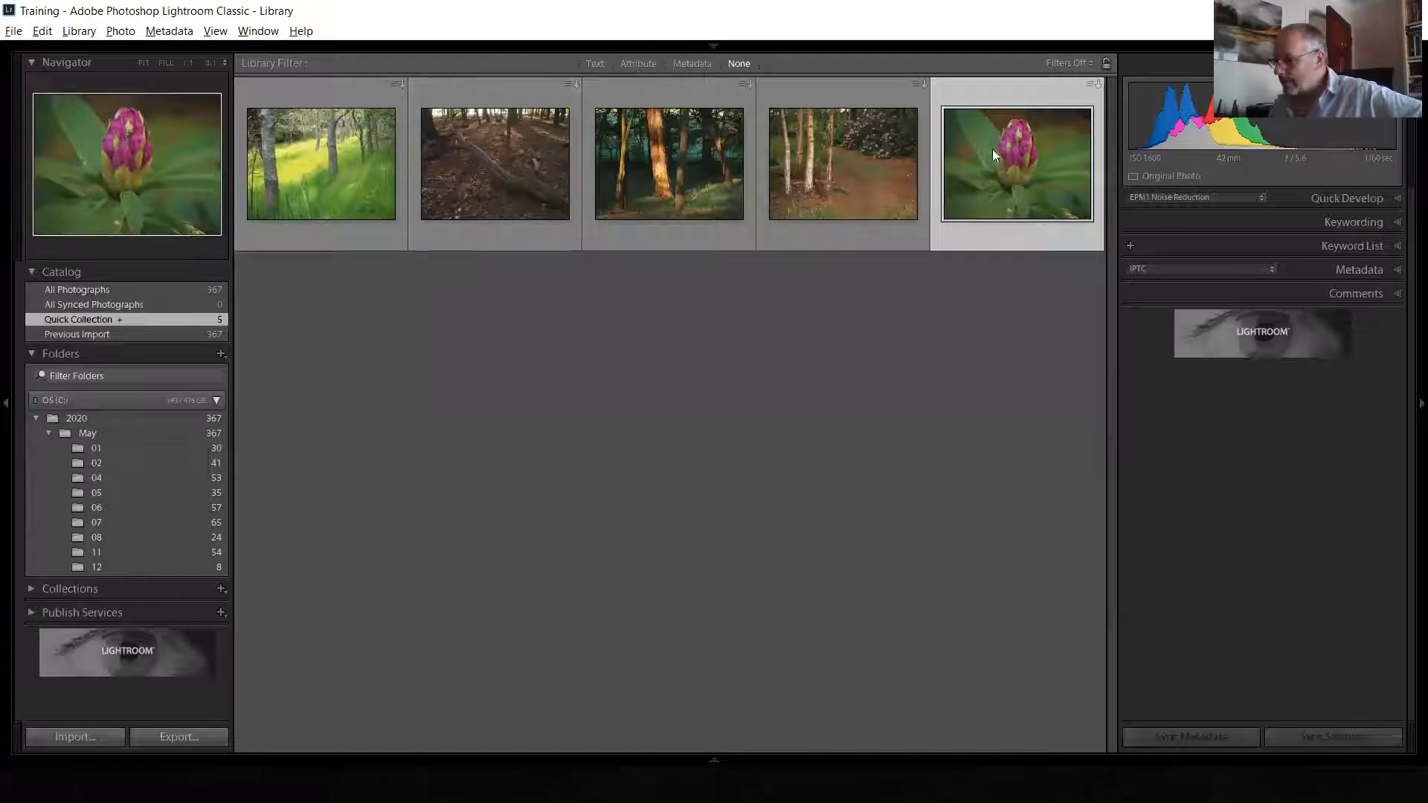
pyautogui.rightClick(1036, 146)
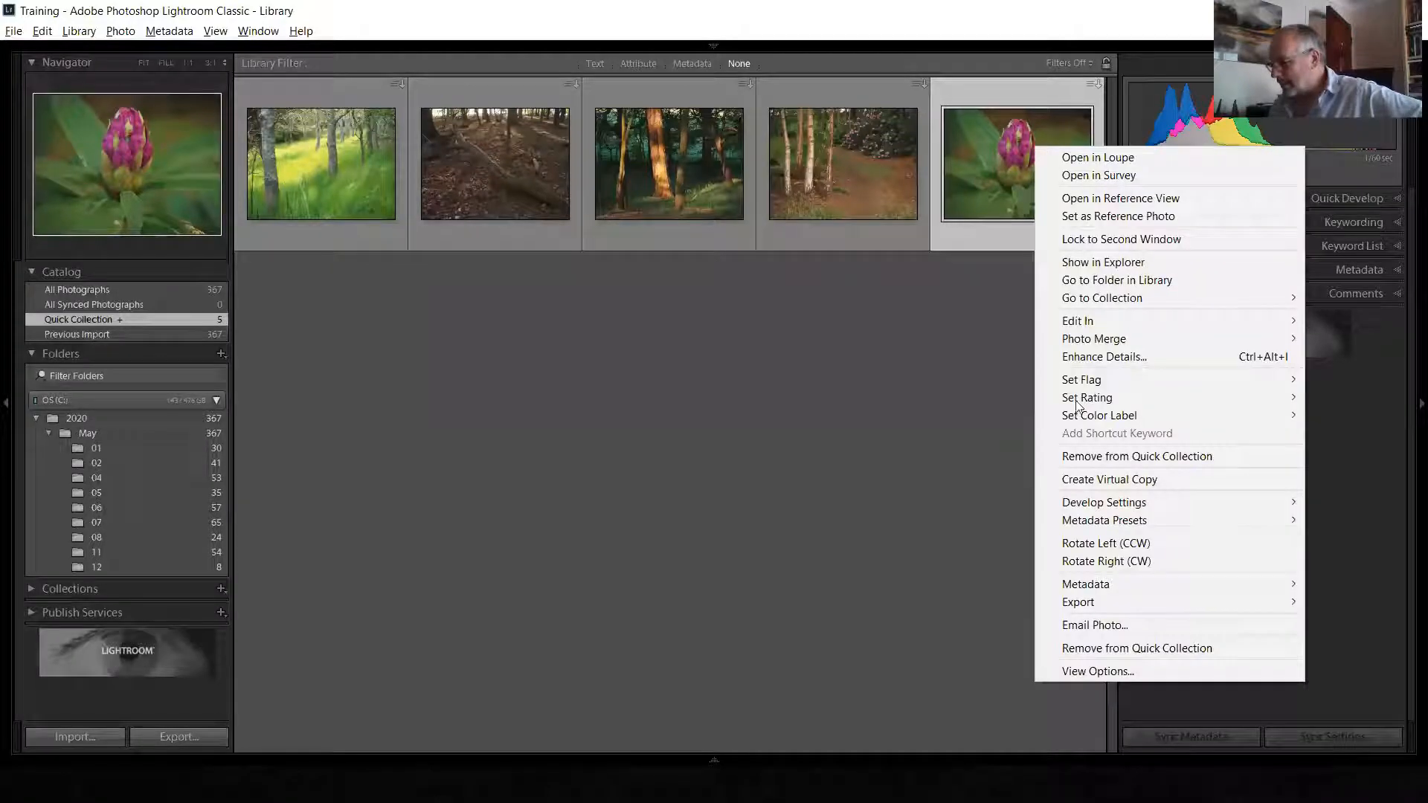
pyautogui.click(1103, 454)
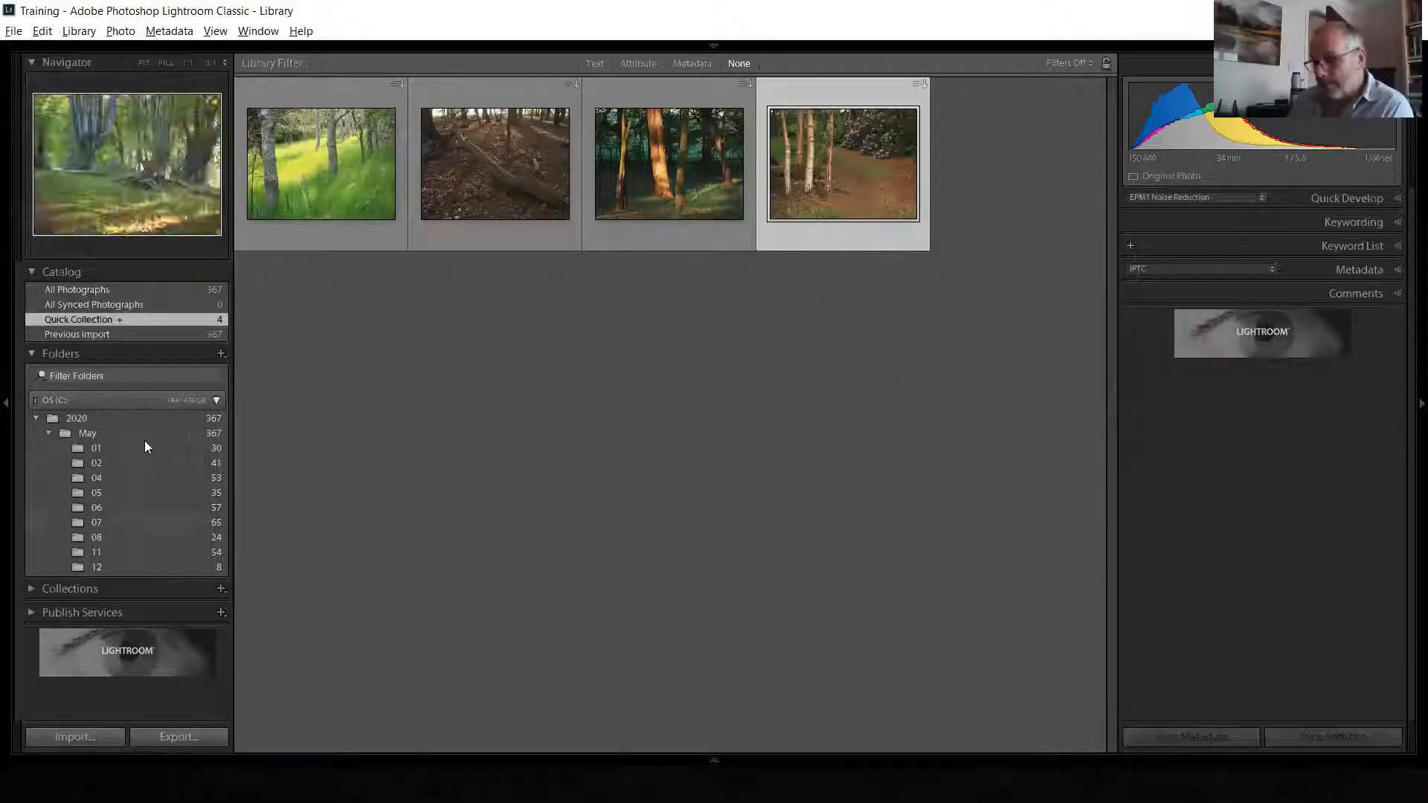
# Return to the May folder and add the teal-toned photo of the tree trunks to the Quick Collection
pyautogui.click(95, 431)
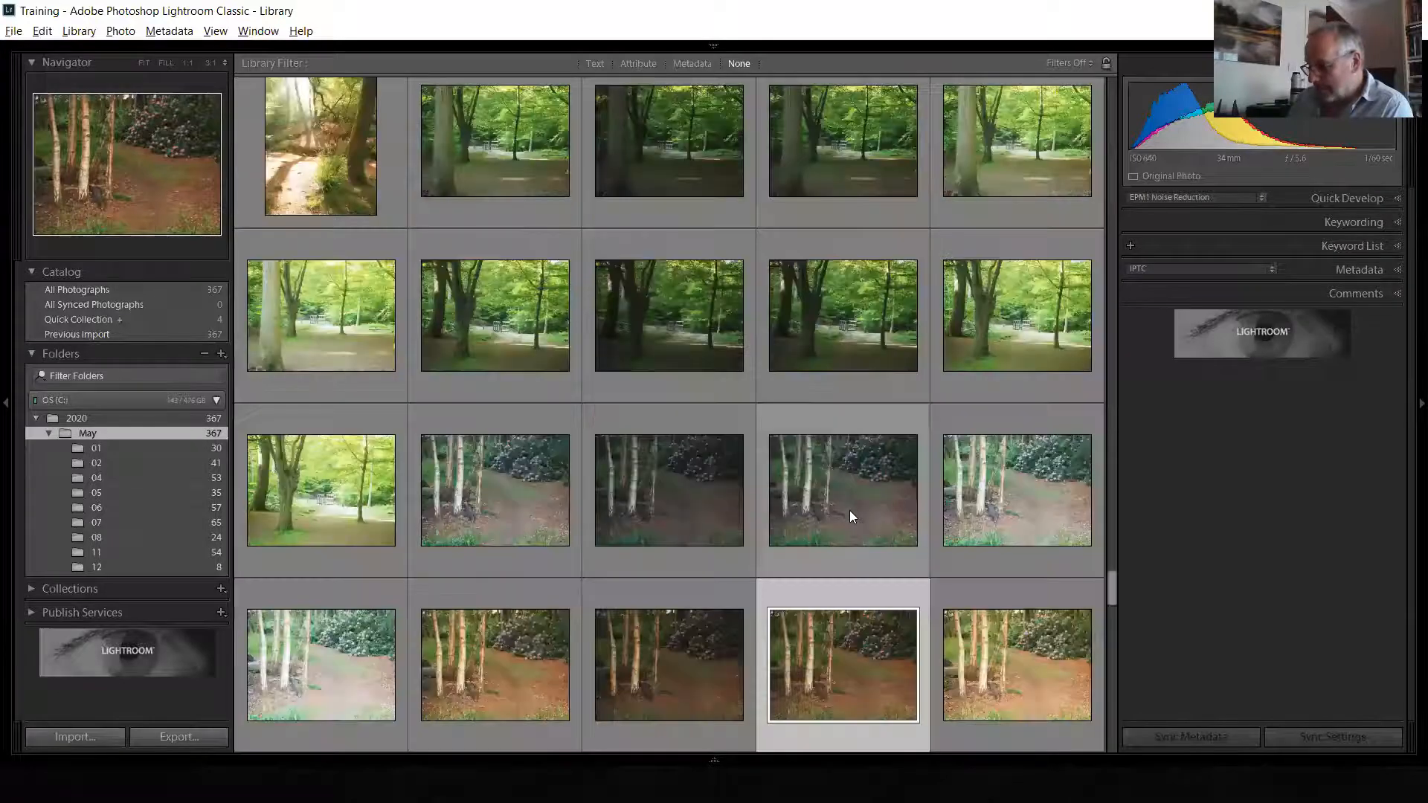
pyautogui.scroll(-4, 549, 476)
pyautogui.scroll(-1, 549, 476)
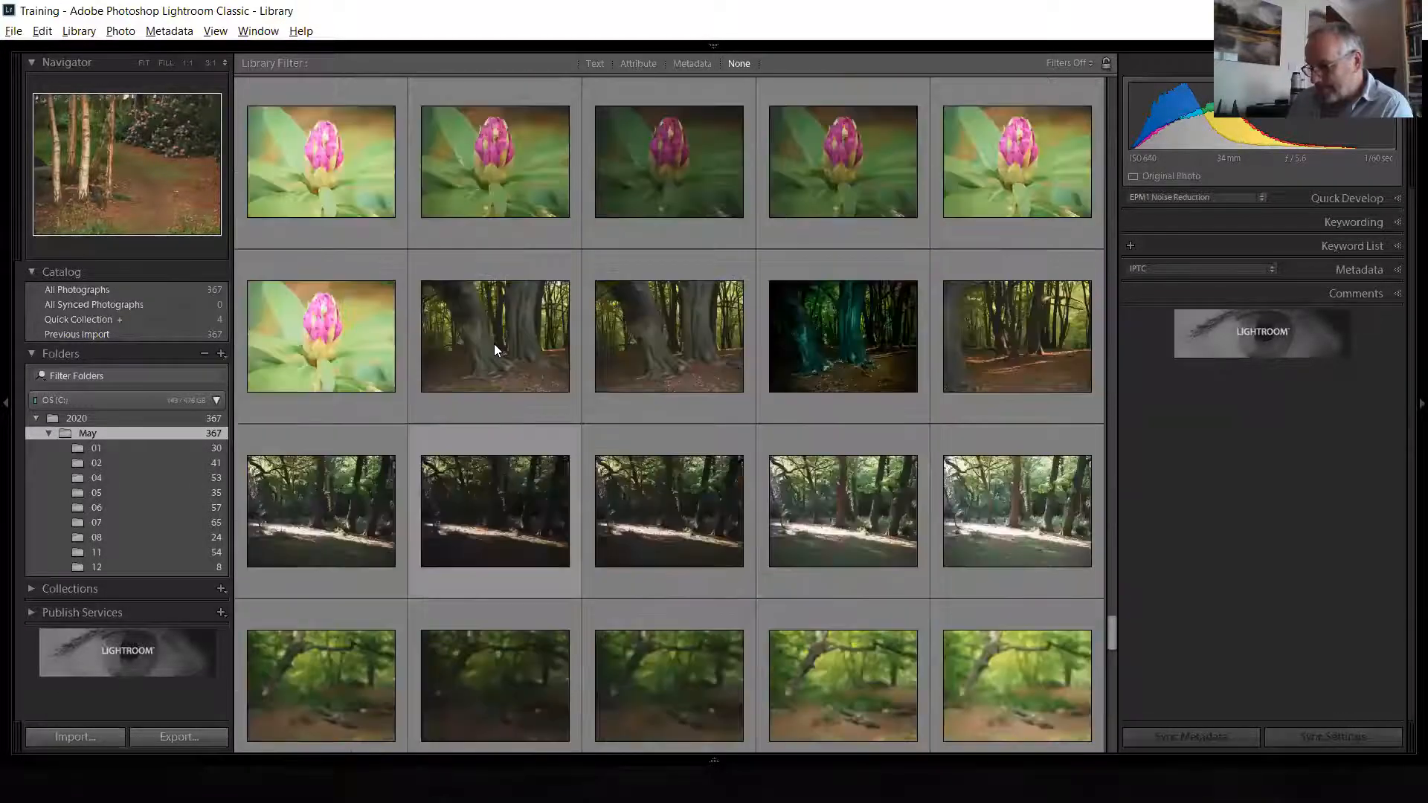
pyautogui.click(494, 343)
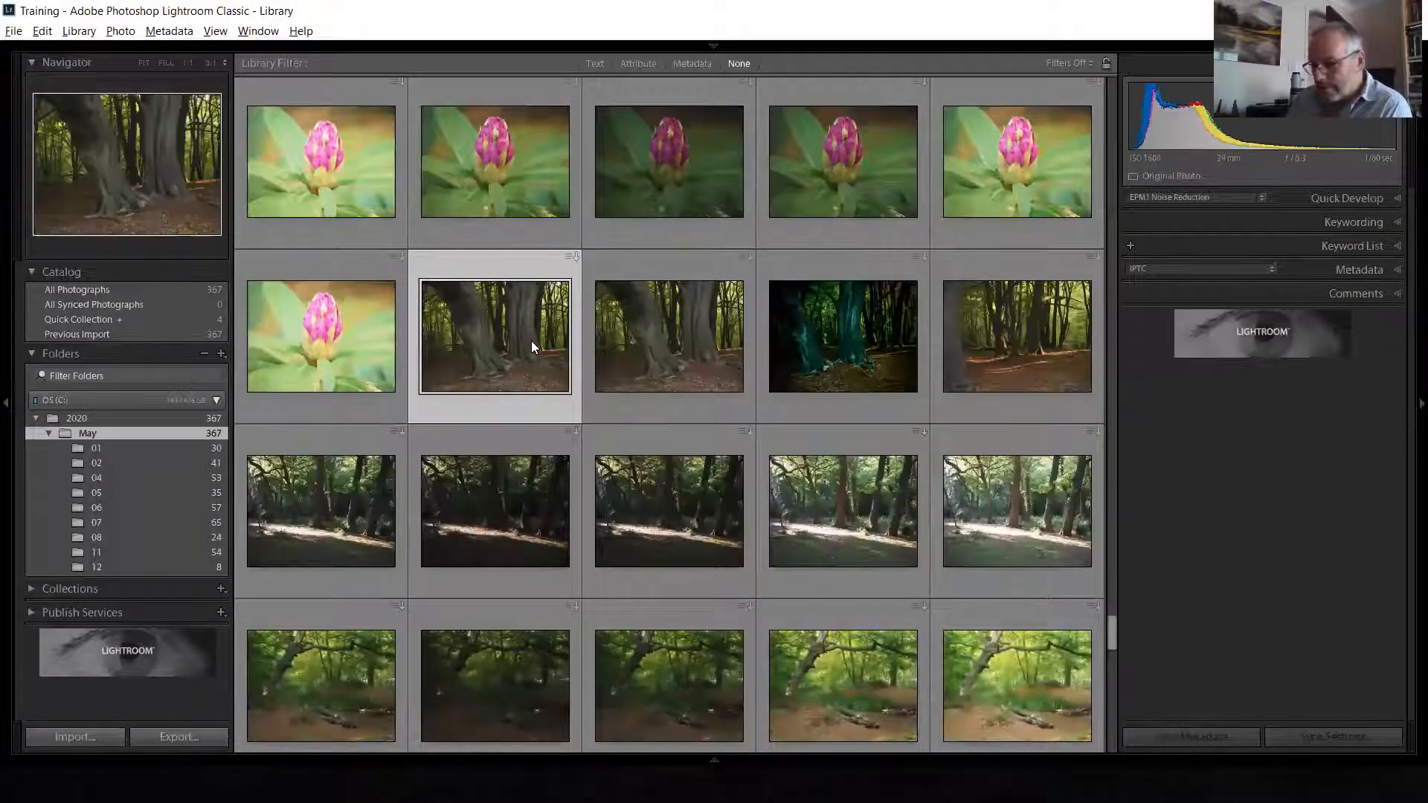
pyautogui.moveTo(832, 352); pyautogui.dragTo(142, 319)
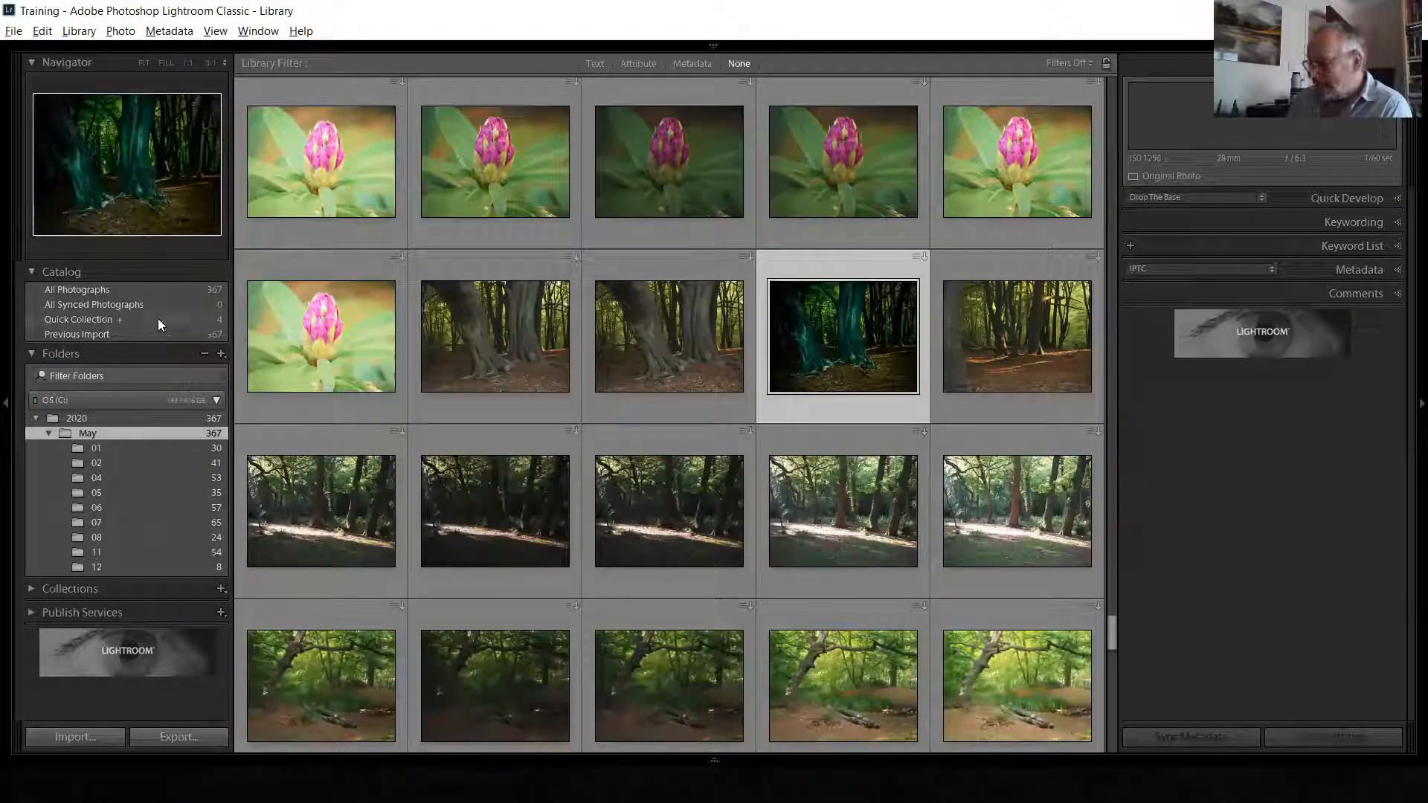
# Add the third sunlit woodland path photo, two rows above the red-labeled yellow leaves, to the Quick Collection
pyautogui.scroll(-15, 711, 434)
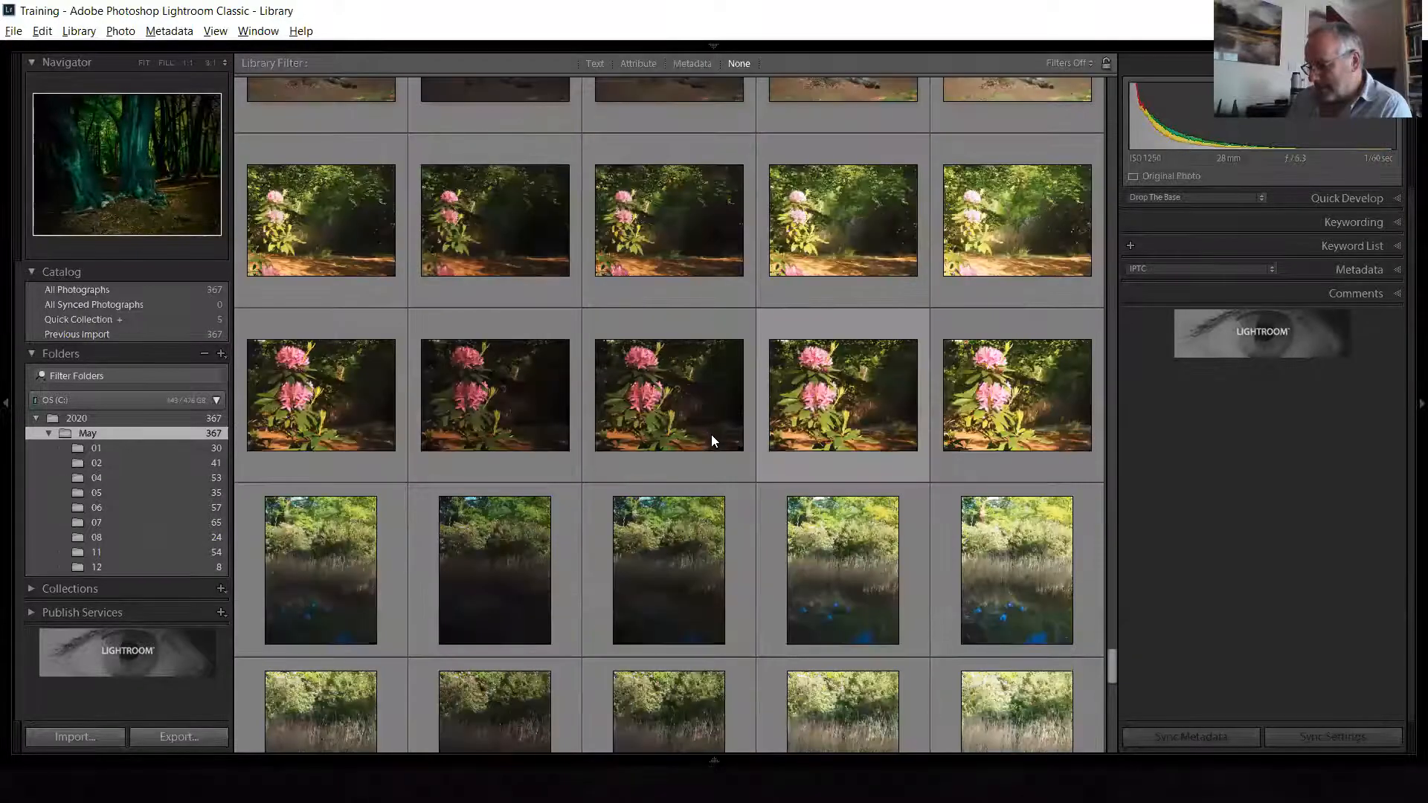
pyautogui.scroll(3, 647, 344)
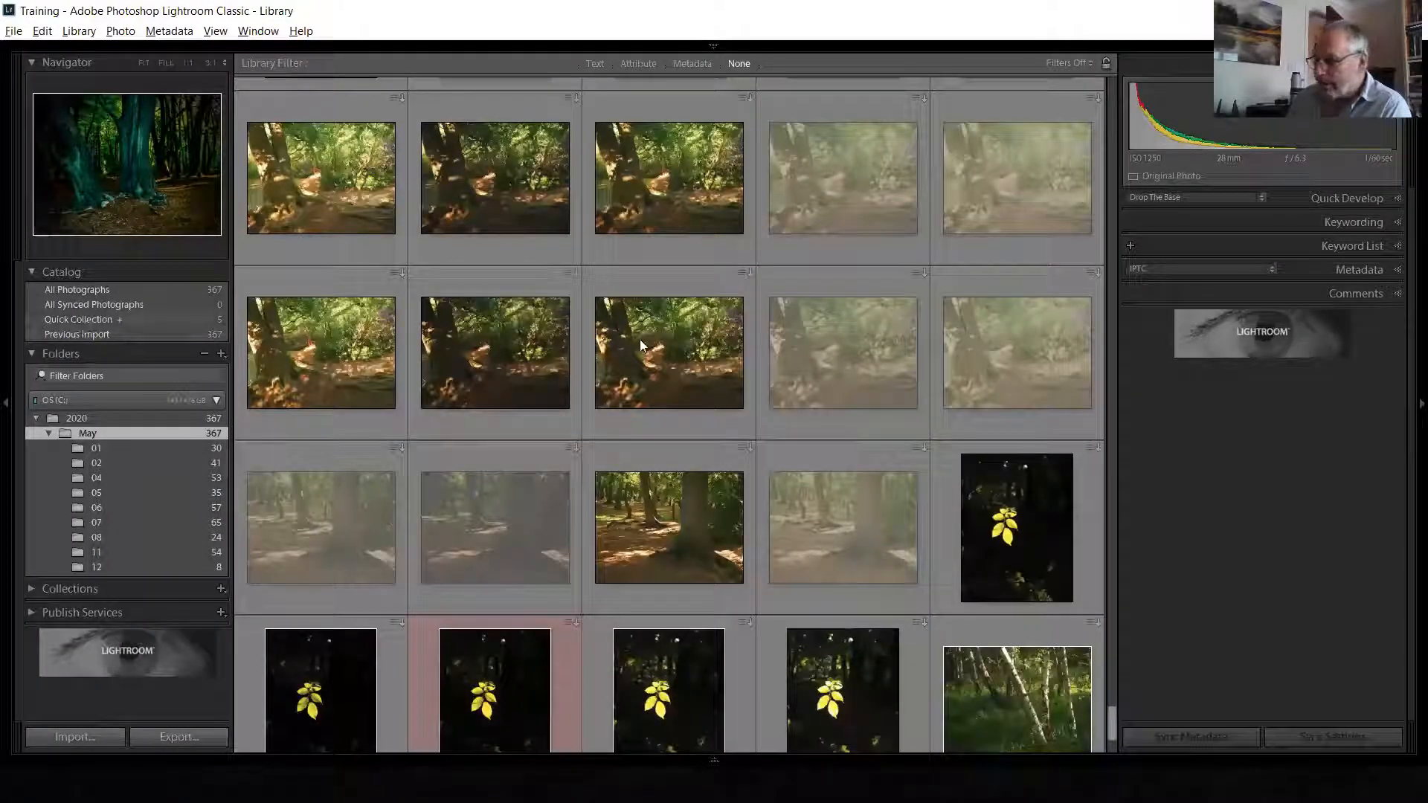
pyautogui.rightClick(649, 345)
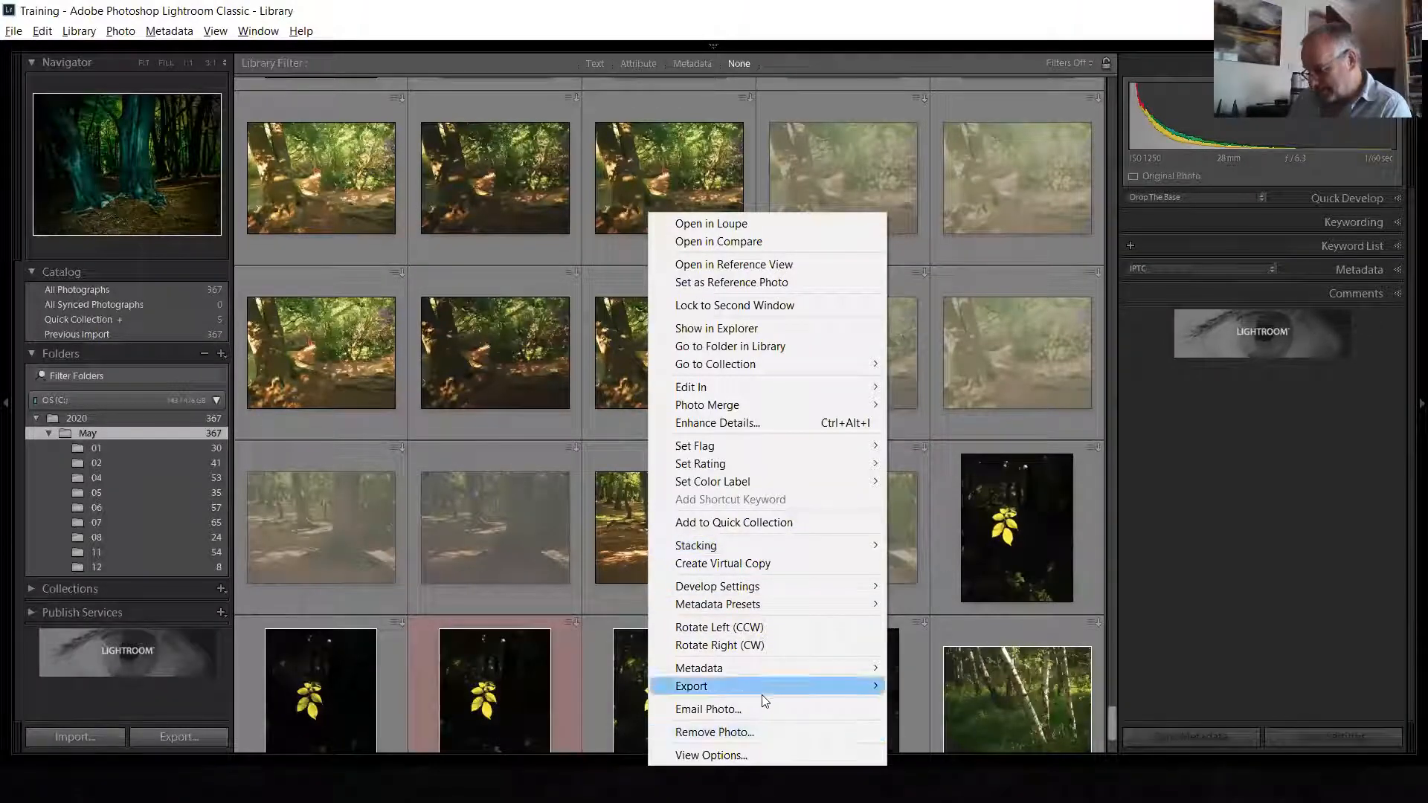
pyautogui.click(749, 523)
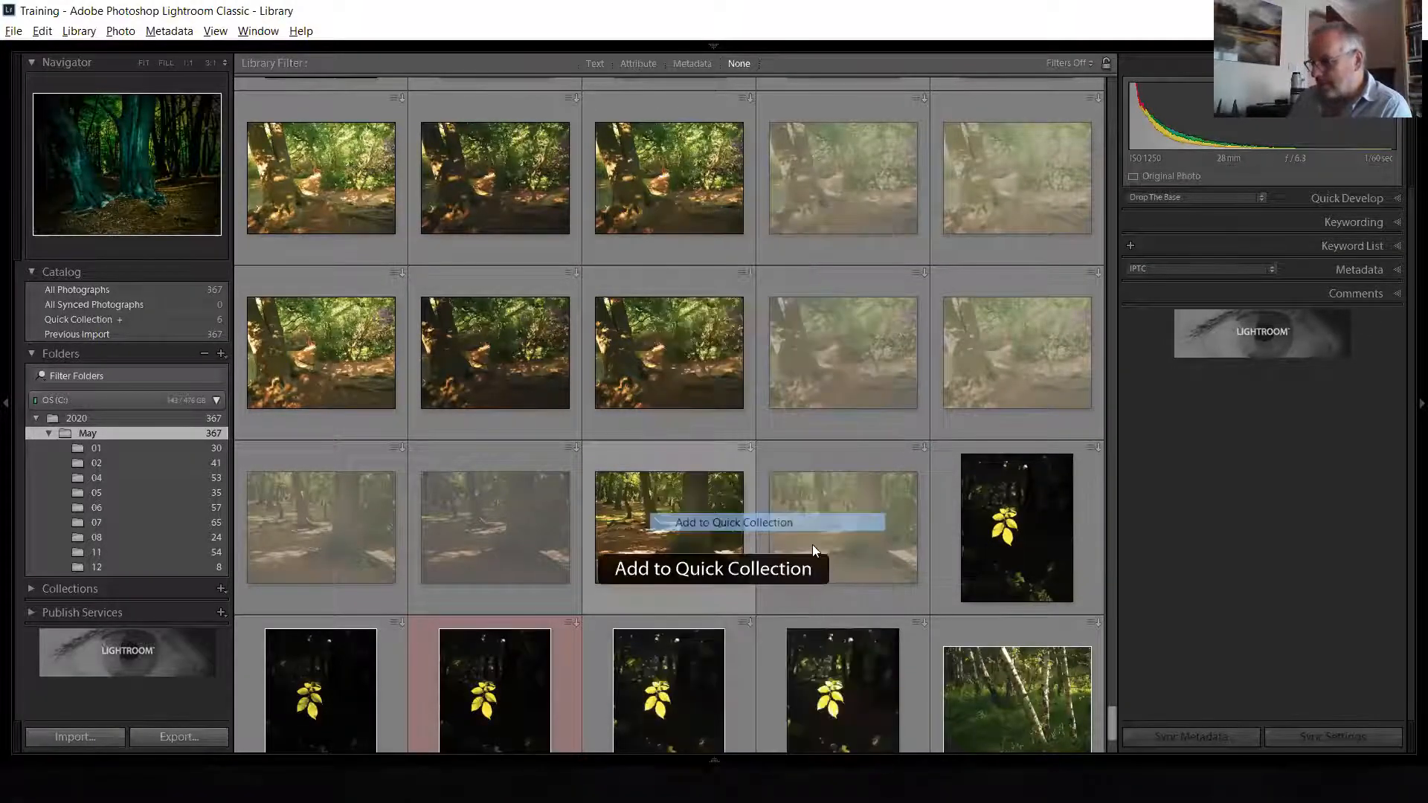
pyautogui.click(504, 337)
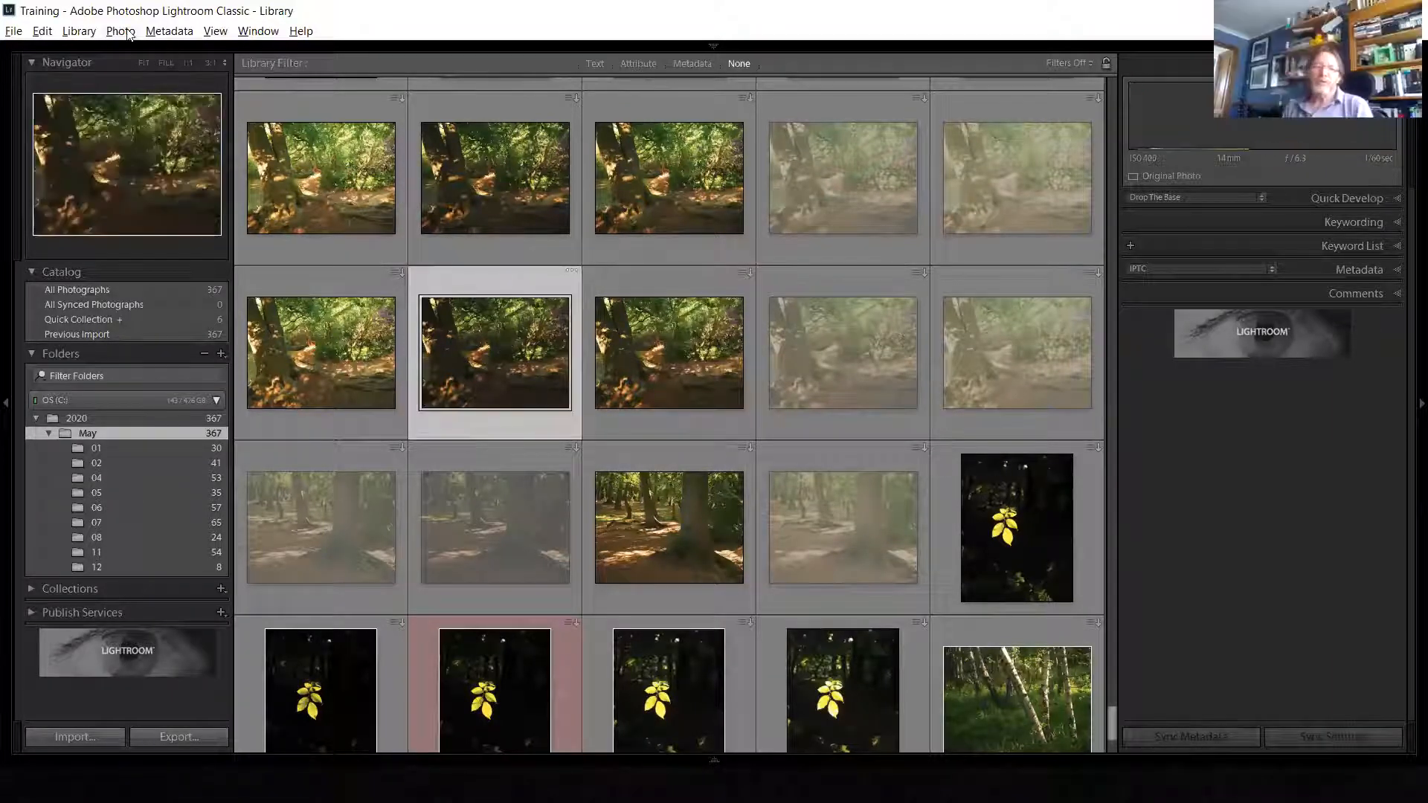
pyautogui.click(120, 31)
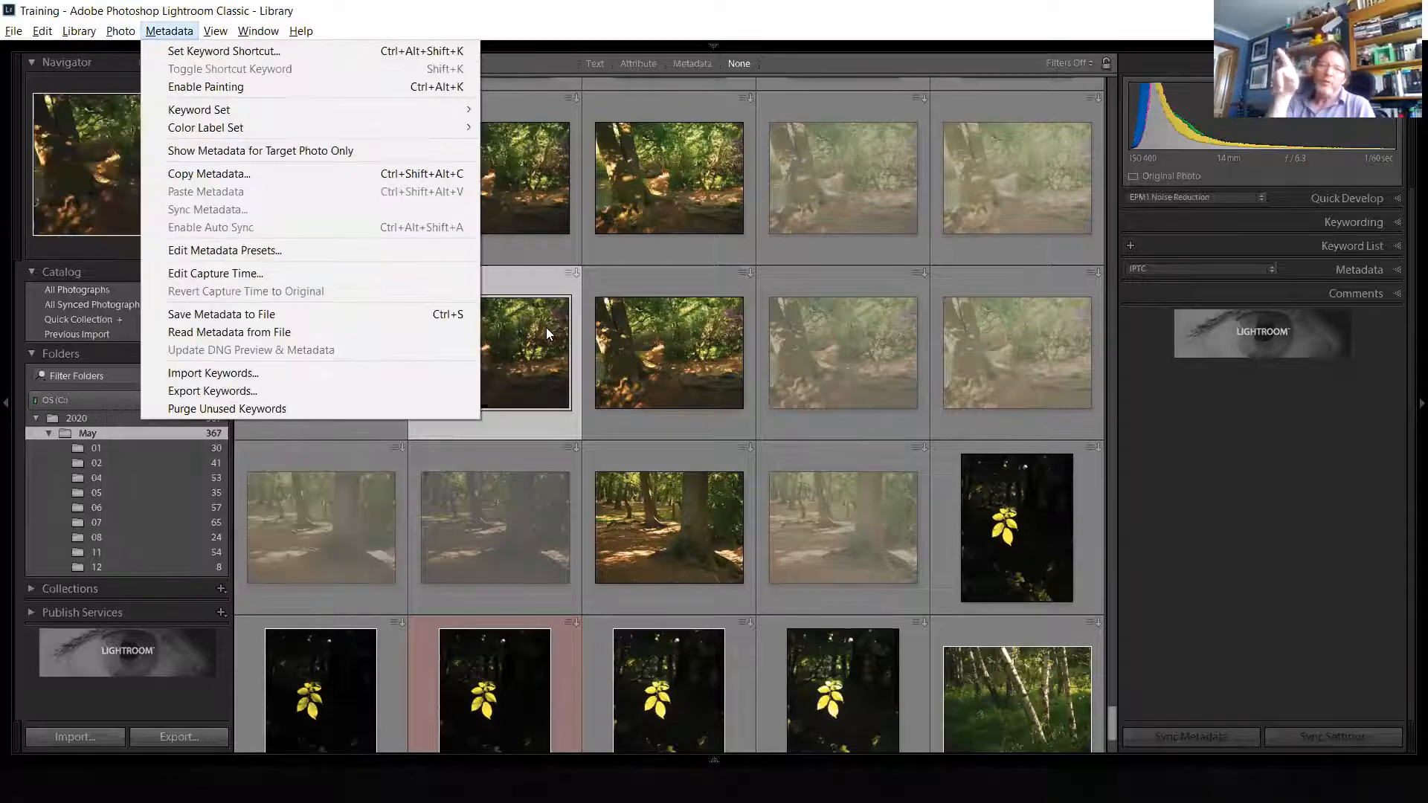
pyautogui.click(546, 327)
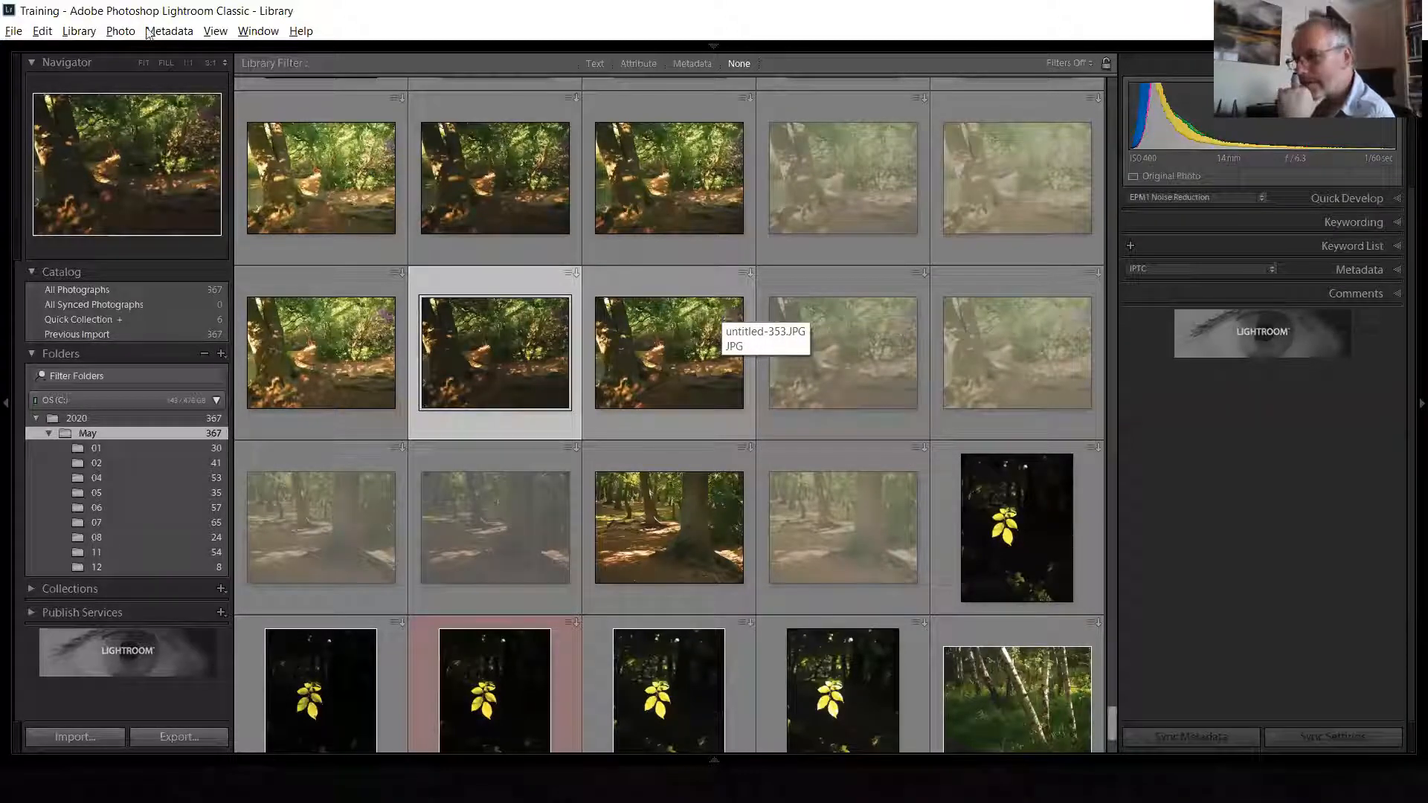
pyautogui.click(217, 32)
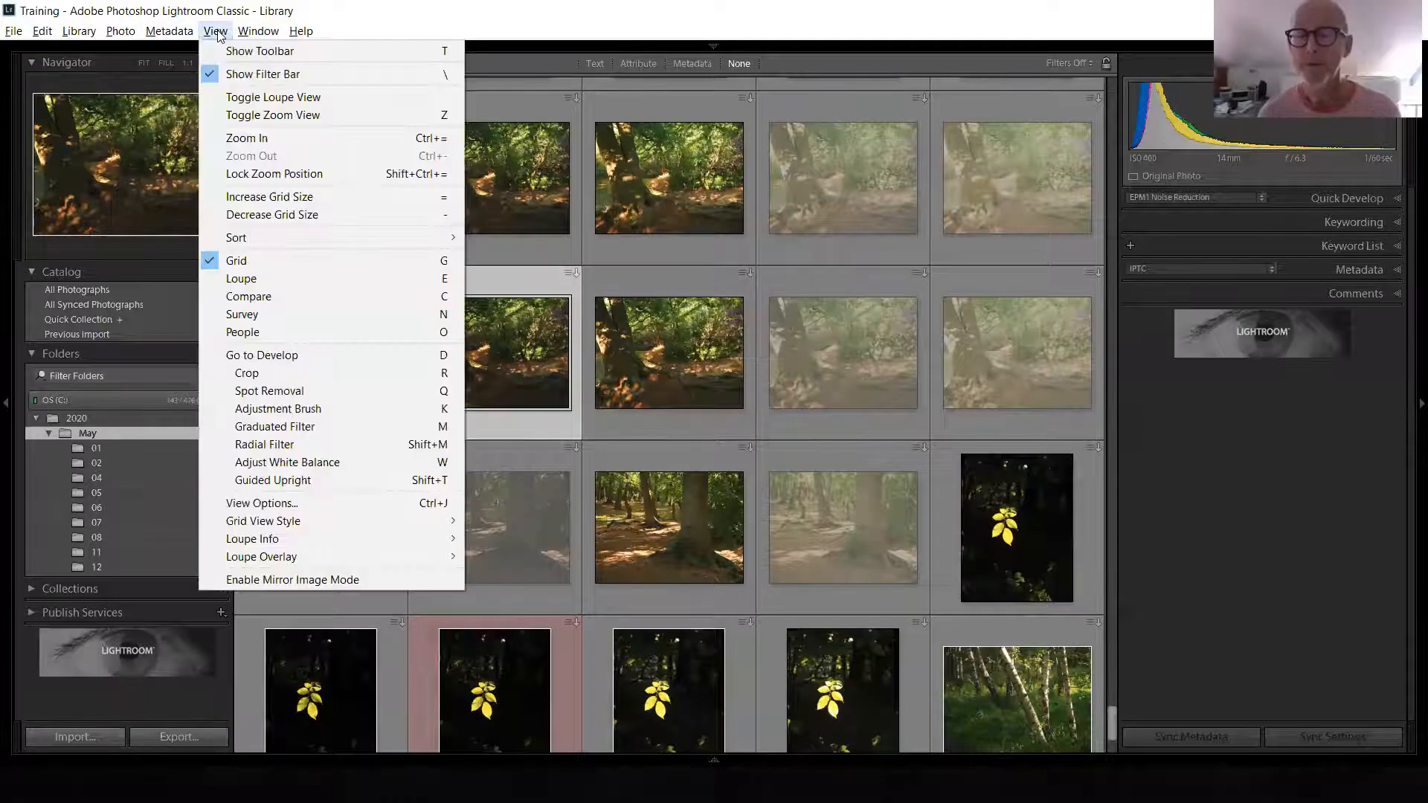
pyautogui.moveTo(174, 32)
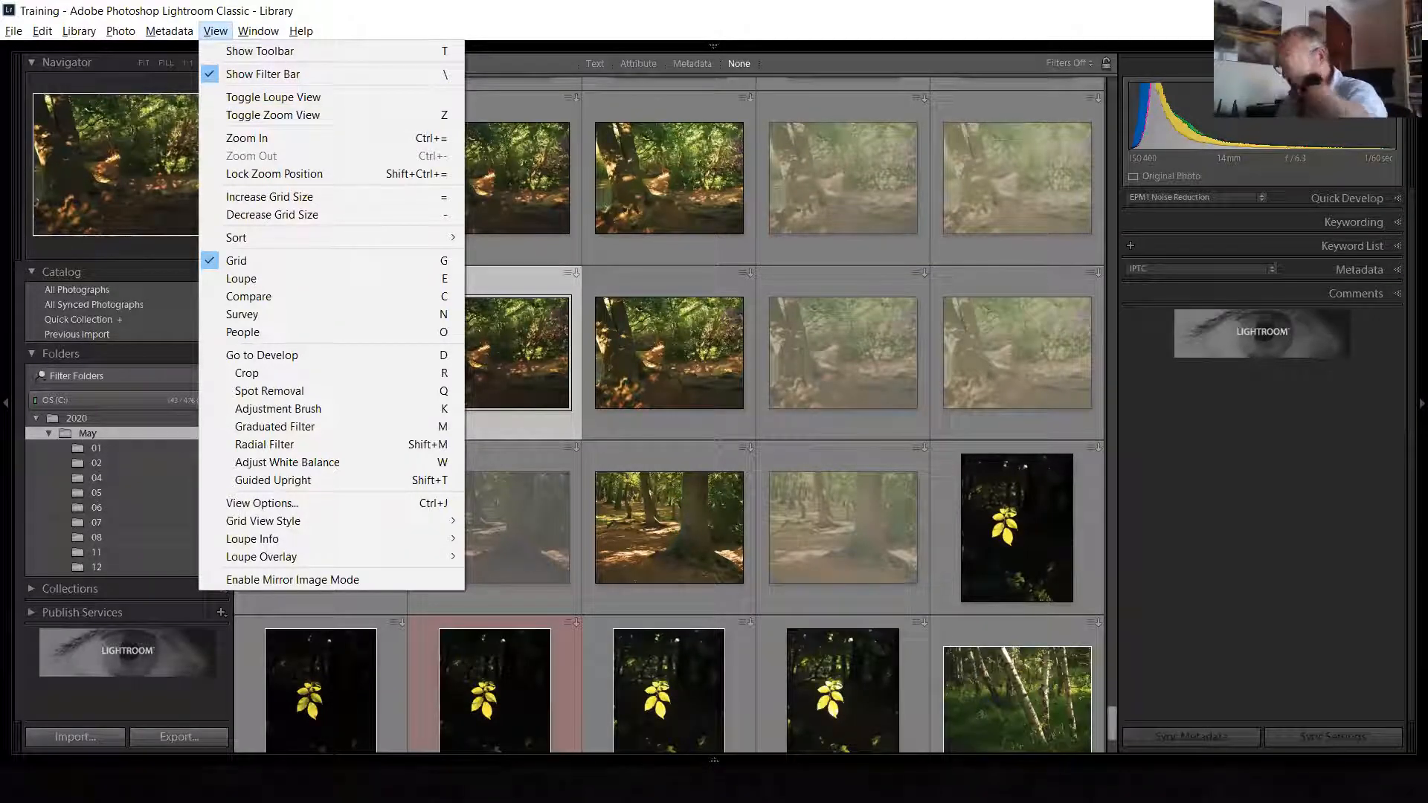
pyautogui.click(1190, 550)
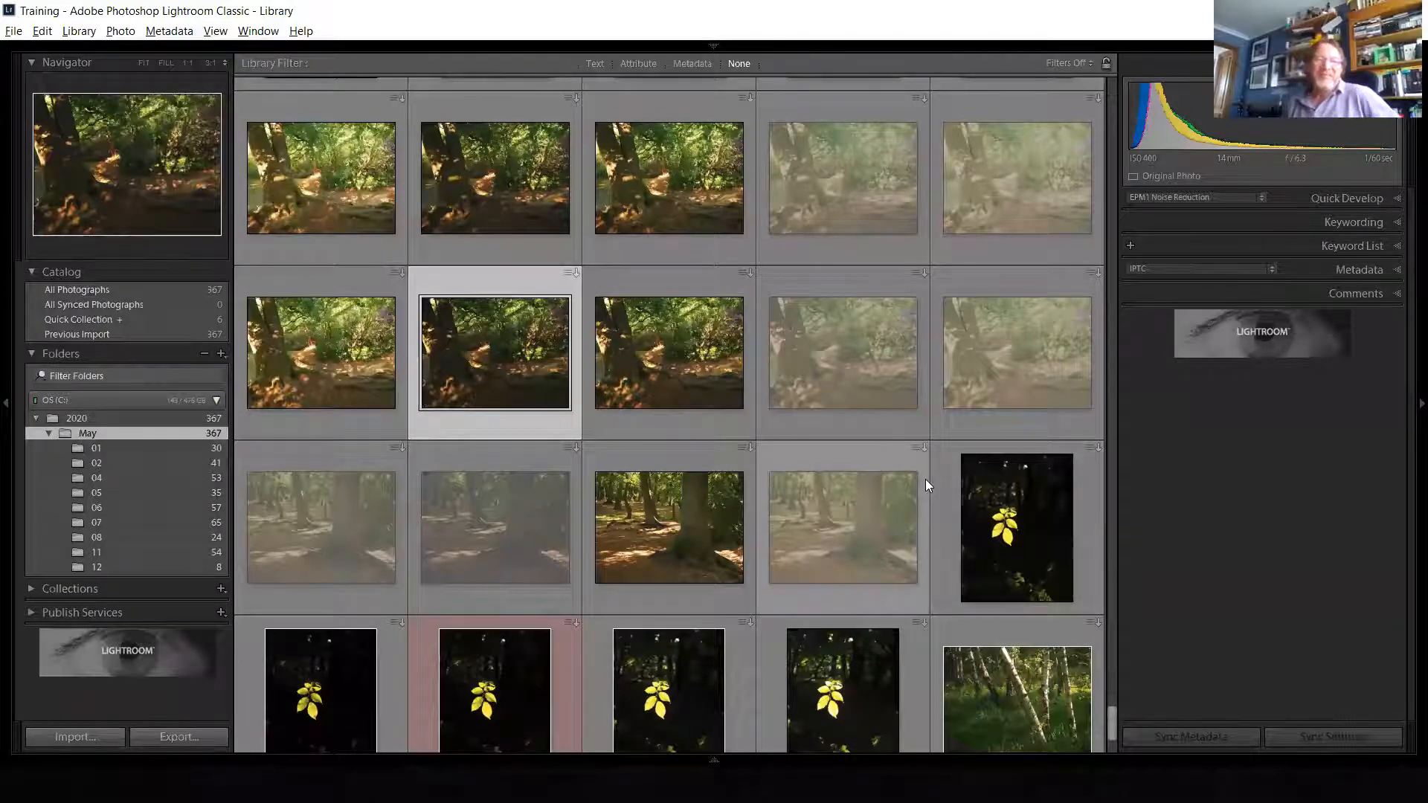
# Show the grid's toolbar and set the Painter tool to paint photos into the Target Collection
pyautogui.press('t')
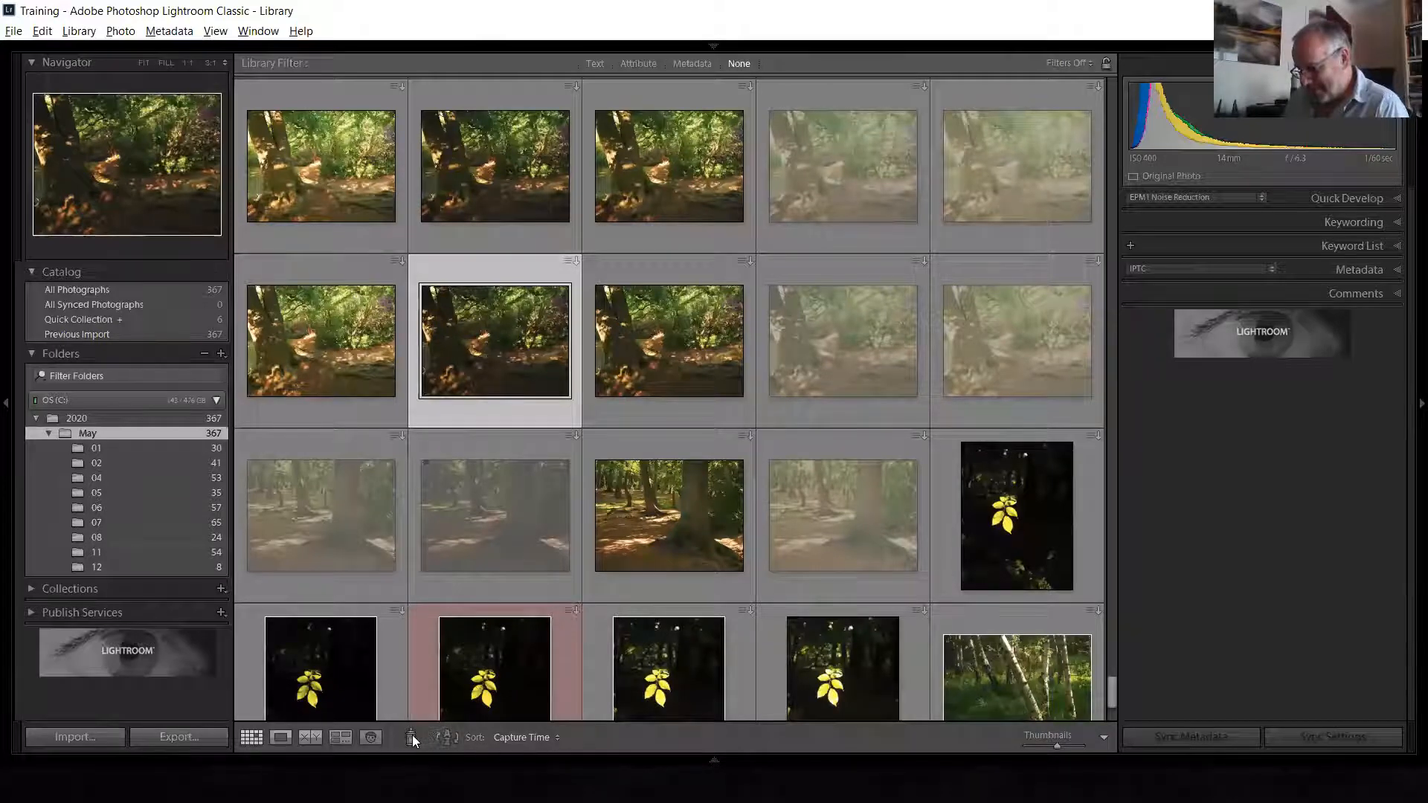
pyautogui.click(558, 738)
pyautogui.click(621, 740)
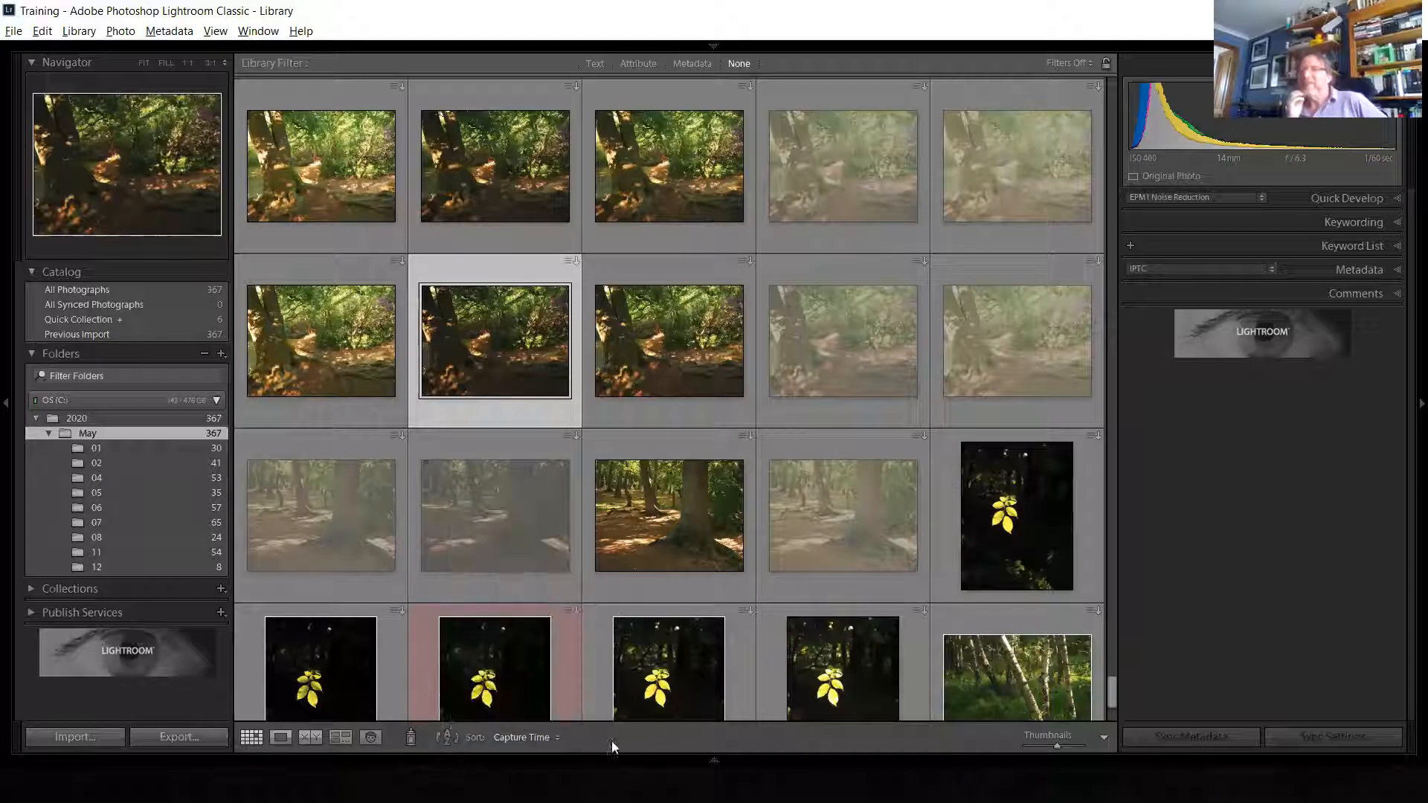
pyautogui.click(410, 738)
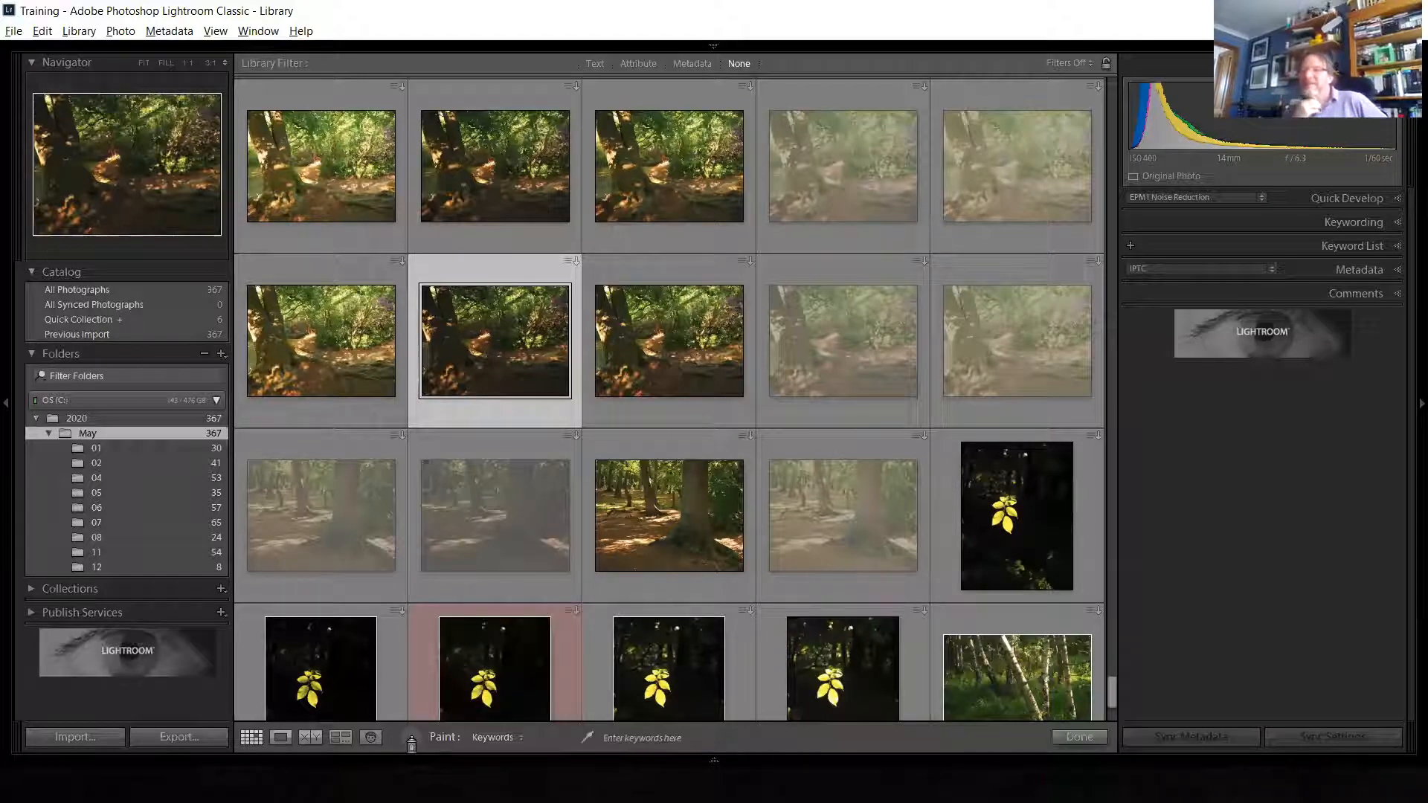
pyautogui.click(519, 742)
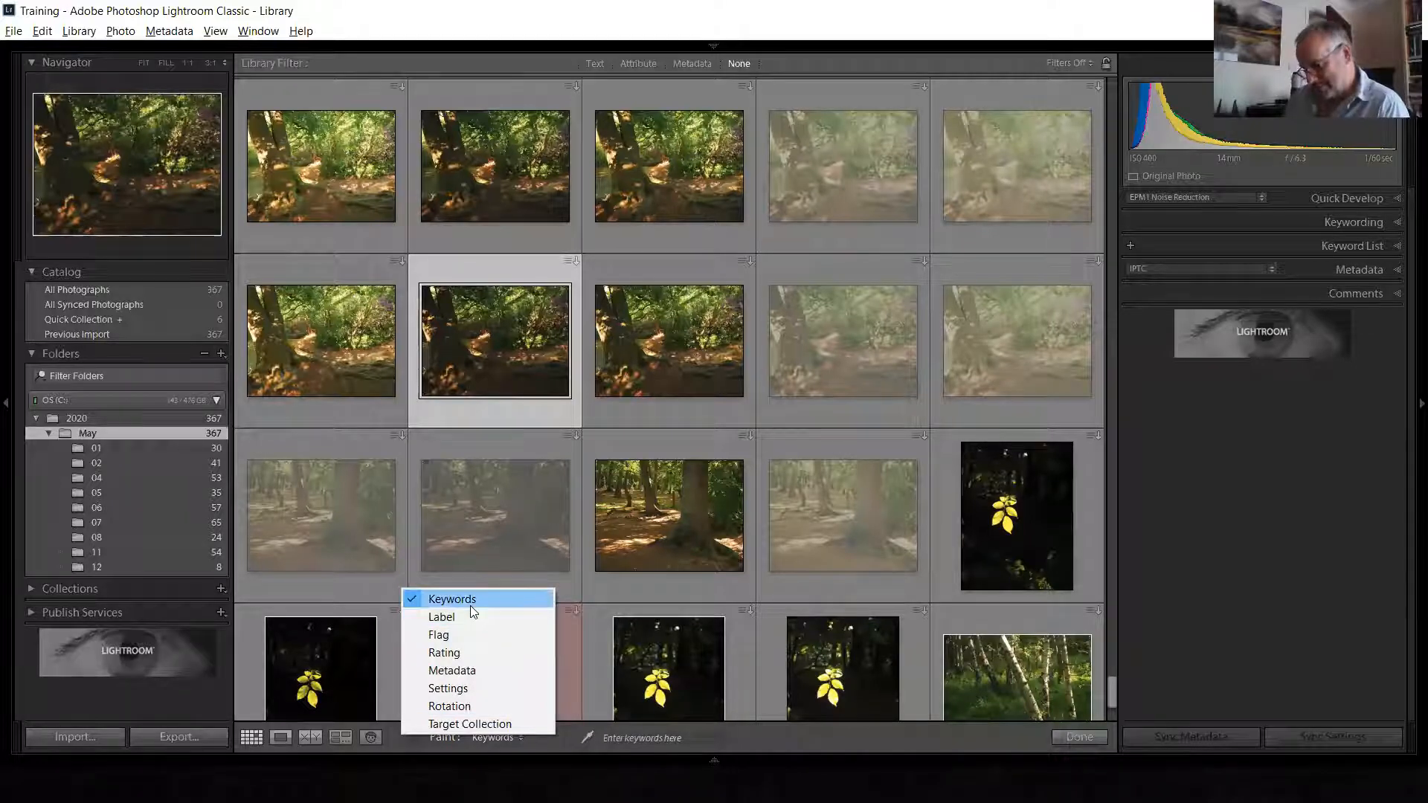
pyautogui.click(473, 724)
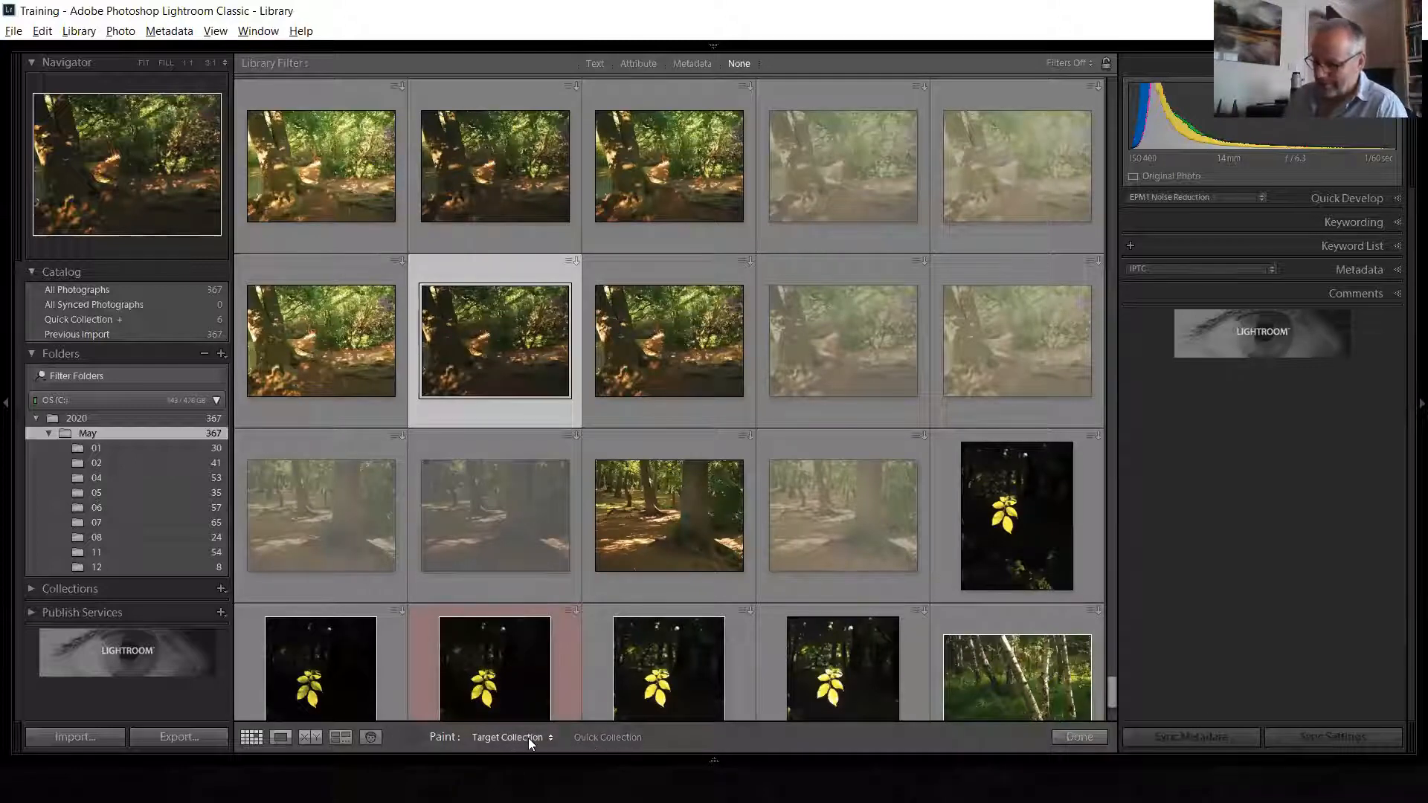
# Paint the row of three sunlit woodland path photos and the first photo below them into the Quick Collection, and put the Painter away
pyautogui.click(679, 170)
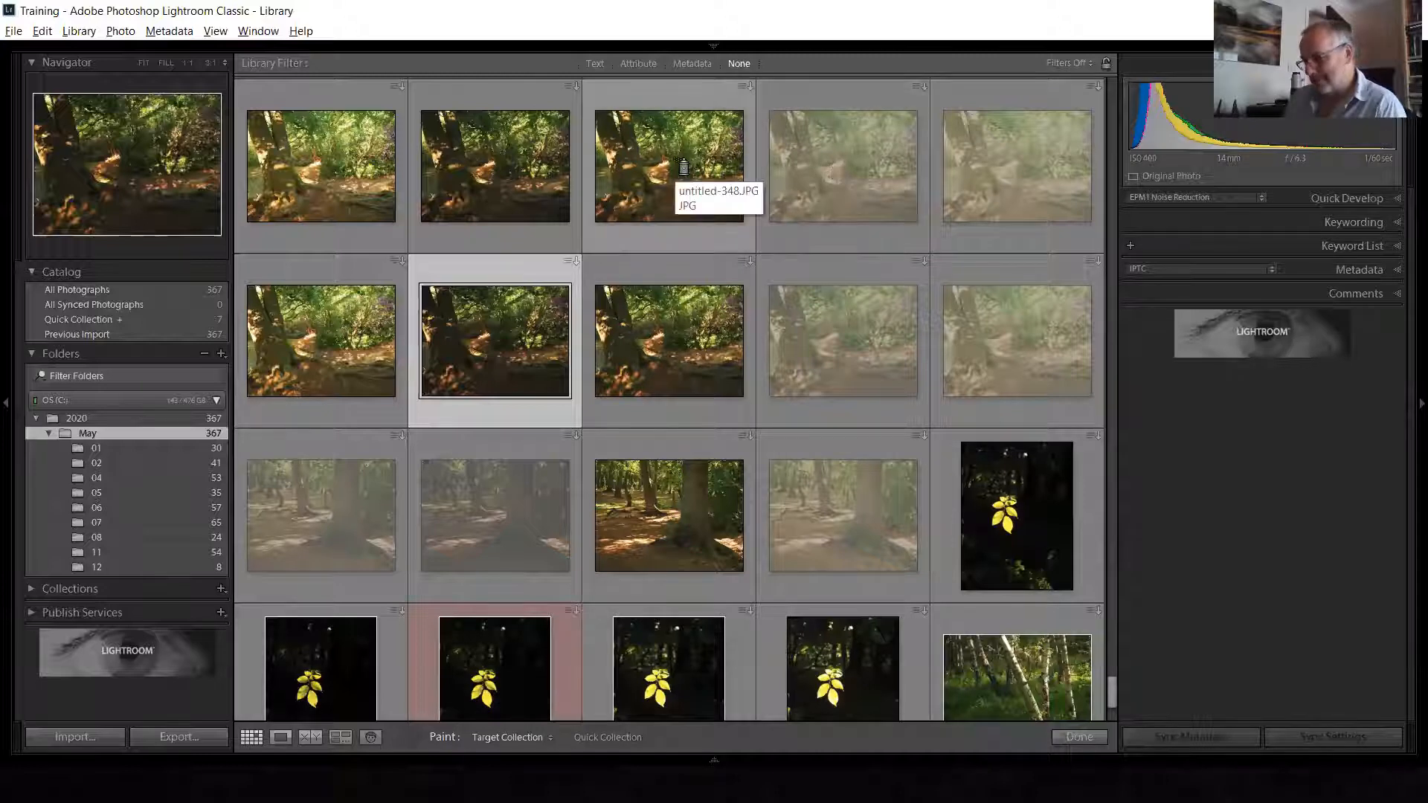
pyautogui.click(435, 177)
pyautogui.click(375, 157)
pyautogui.click(319, 336)
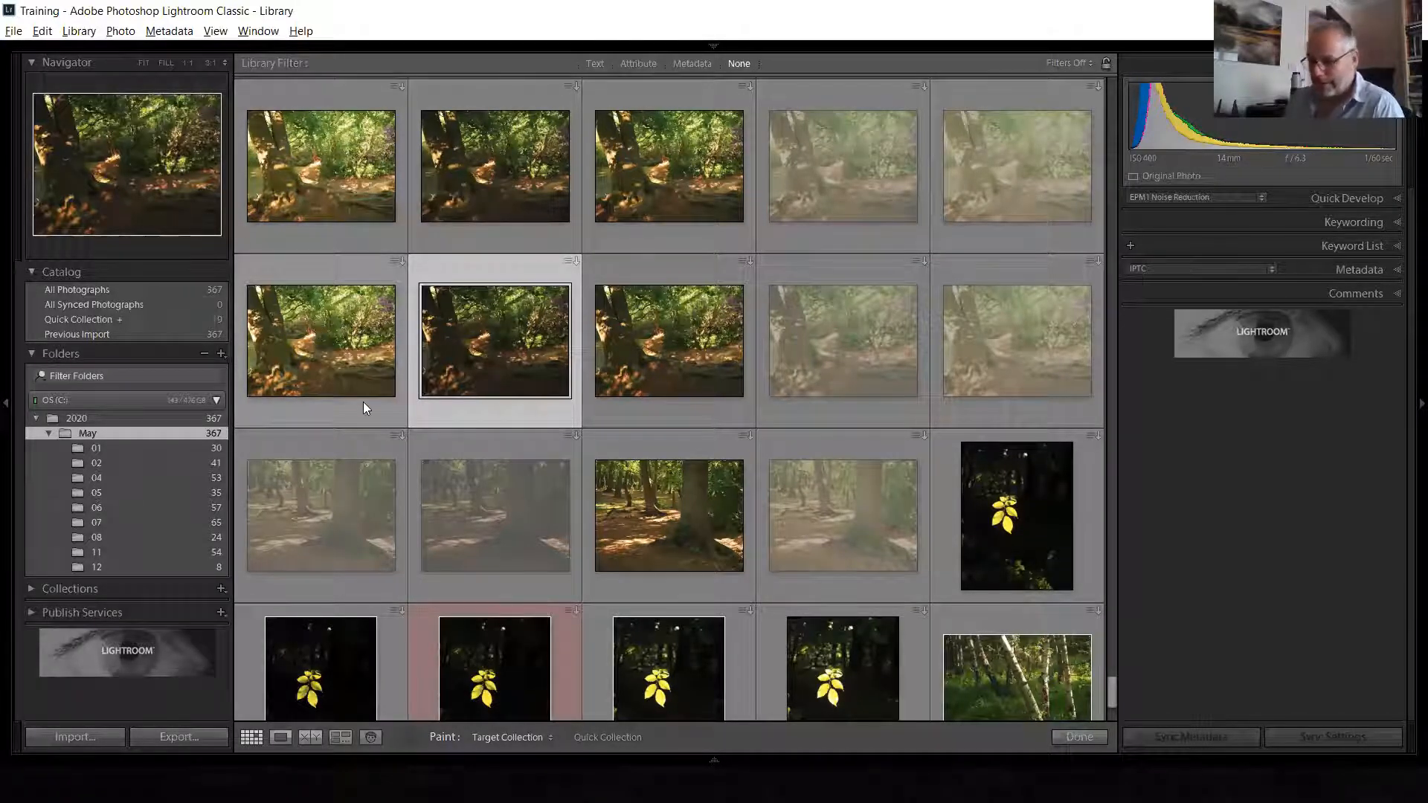
pyautogui.click(407, 734)
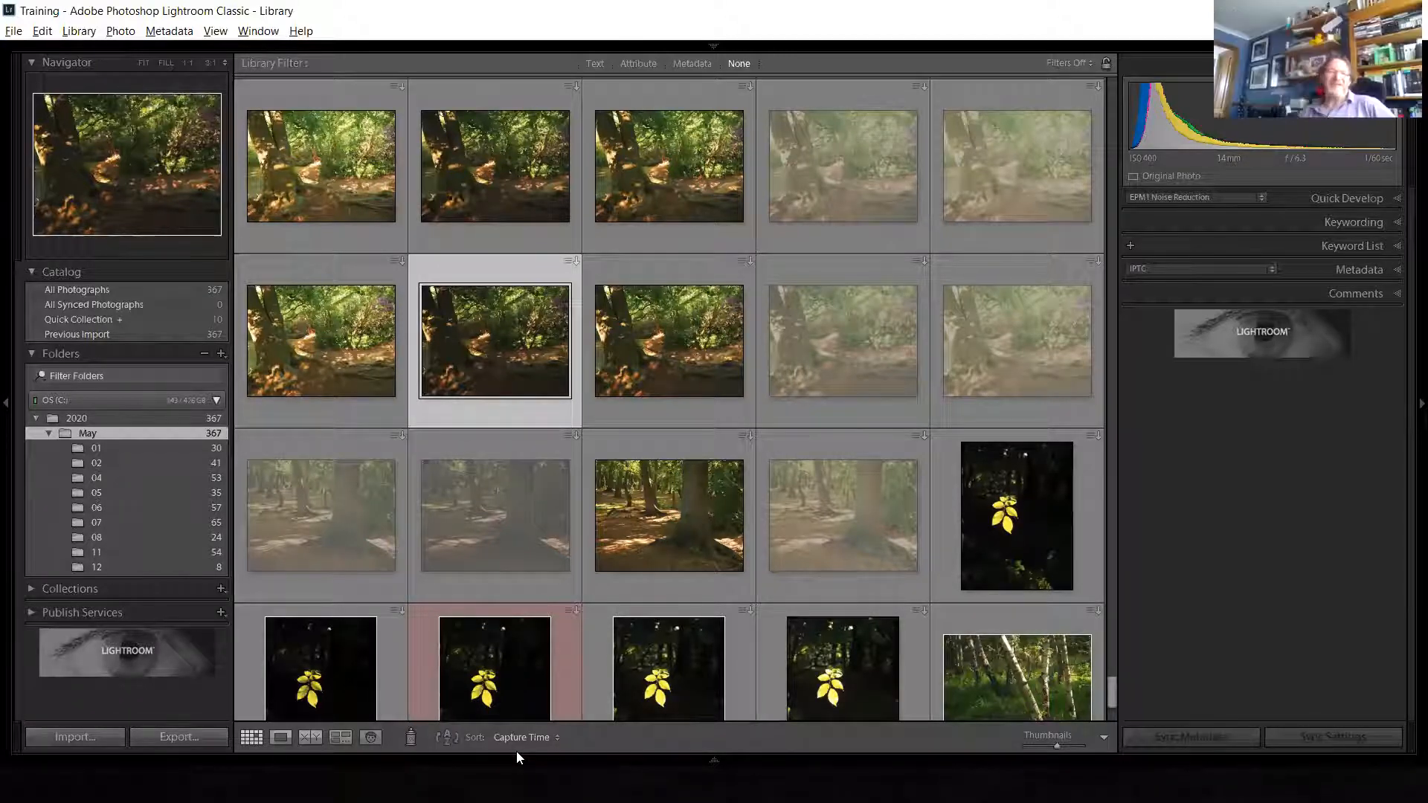
pyautogui.press('t')
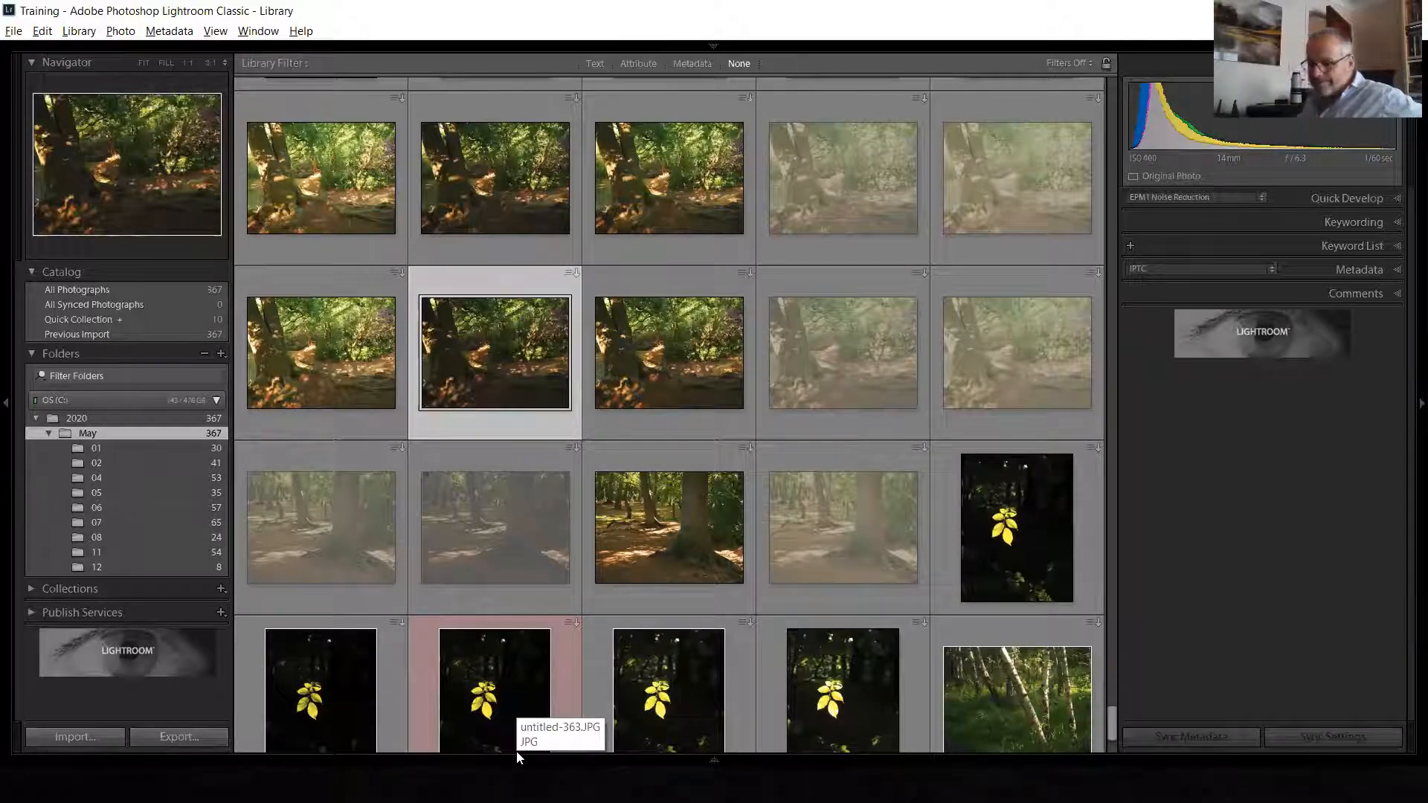
# Open the Quick Collection and save it as "Tree Competition 2020", clearing the Quick Collection after saving
pyautogui.click(108, 319)
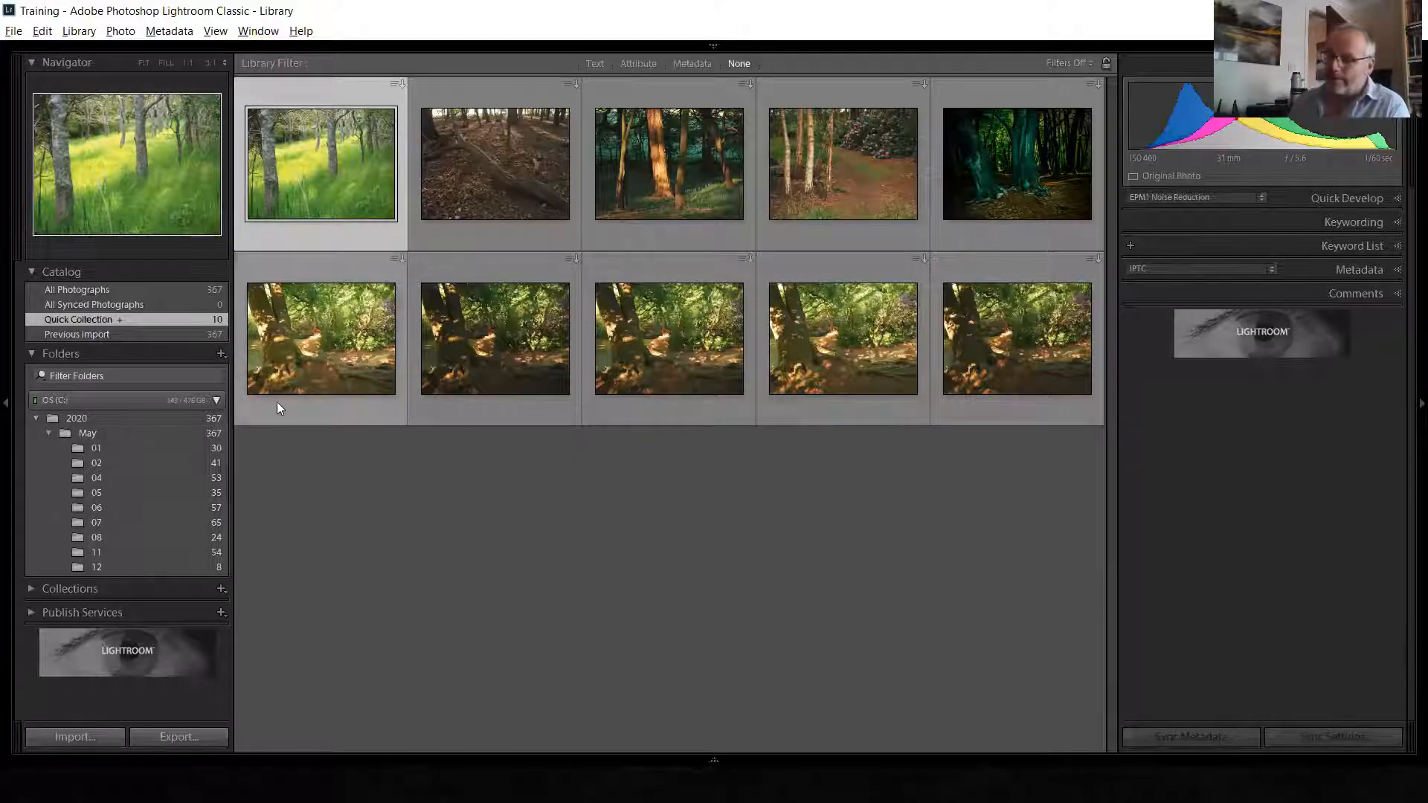
pyautogui.rightClick(101, 320)
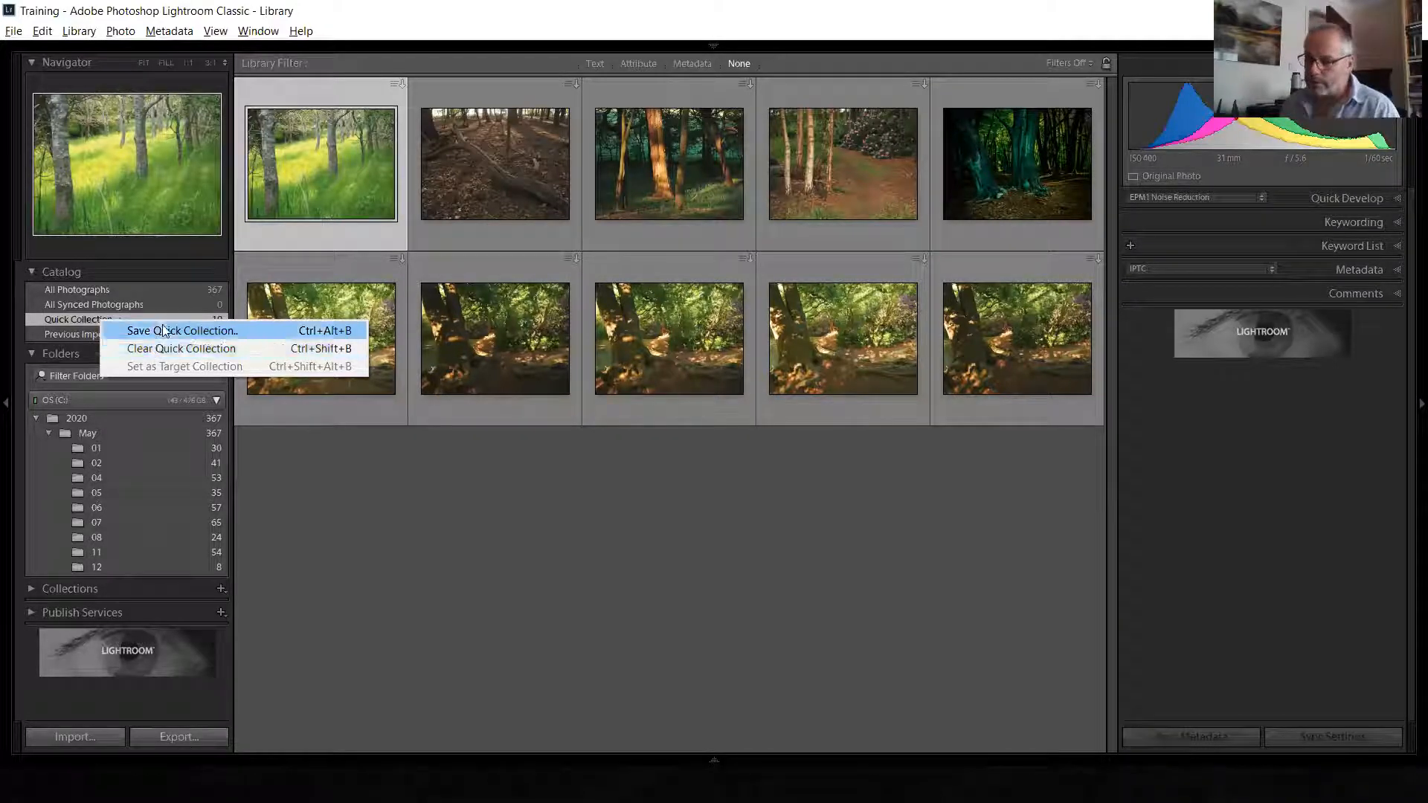
pyautogui.click(164, 330)
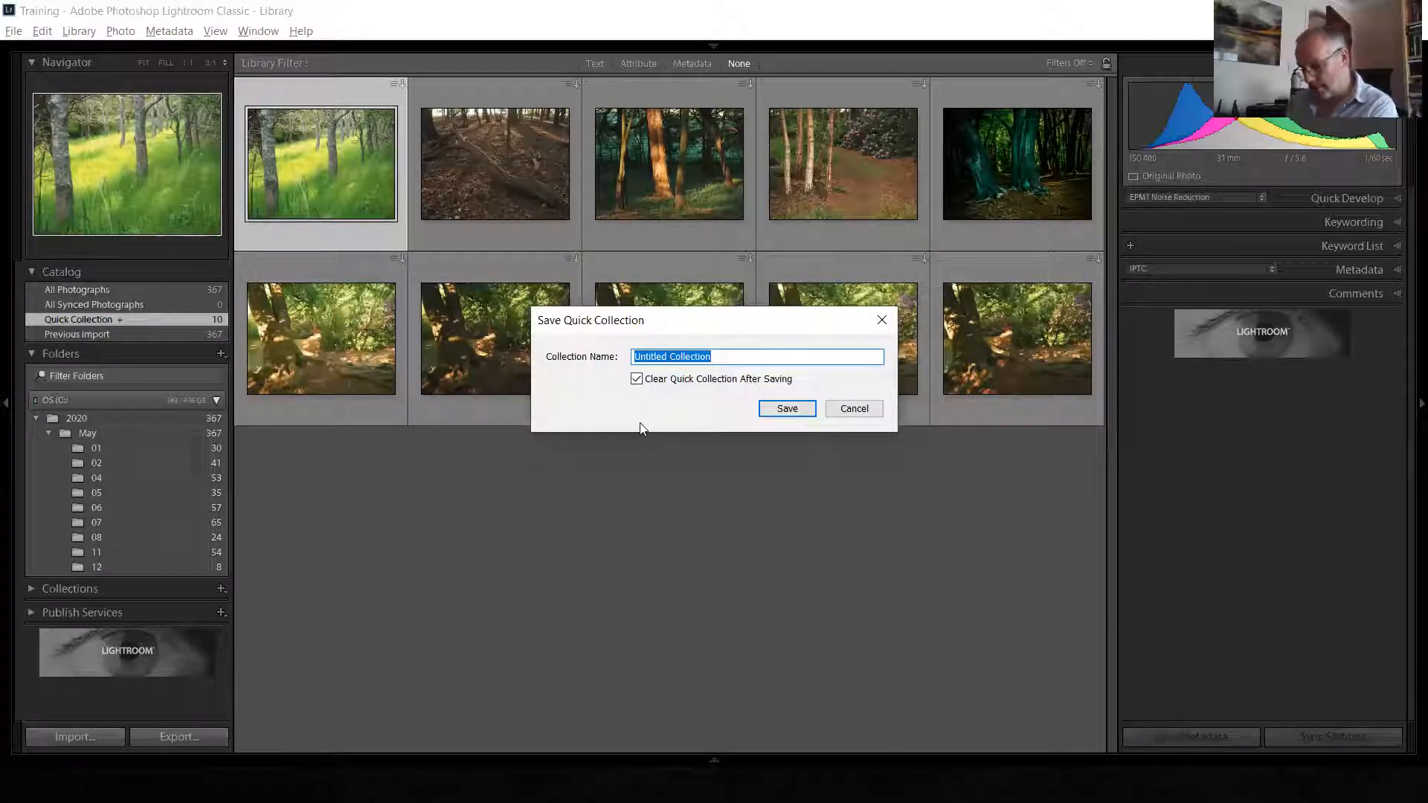
pyautogui.write('Tress')
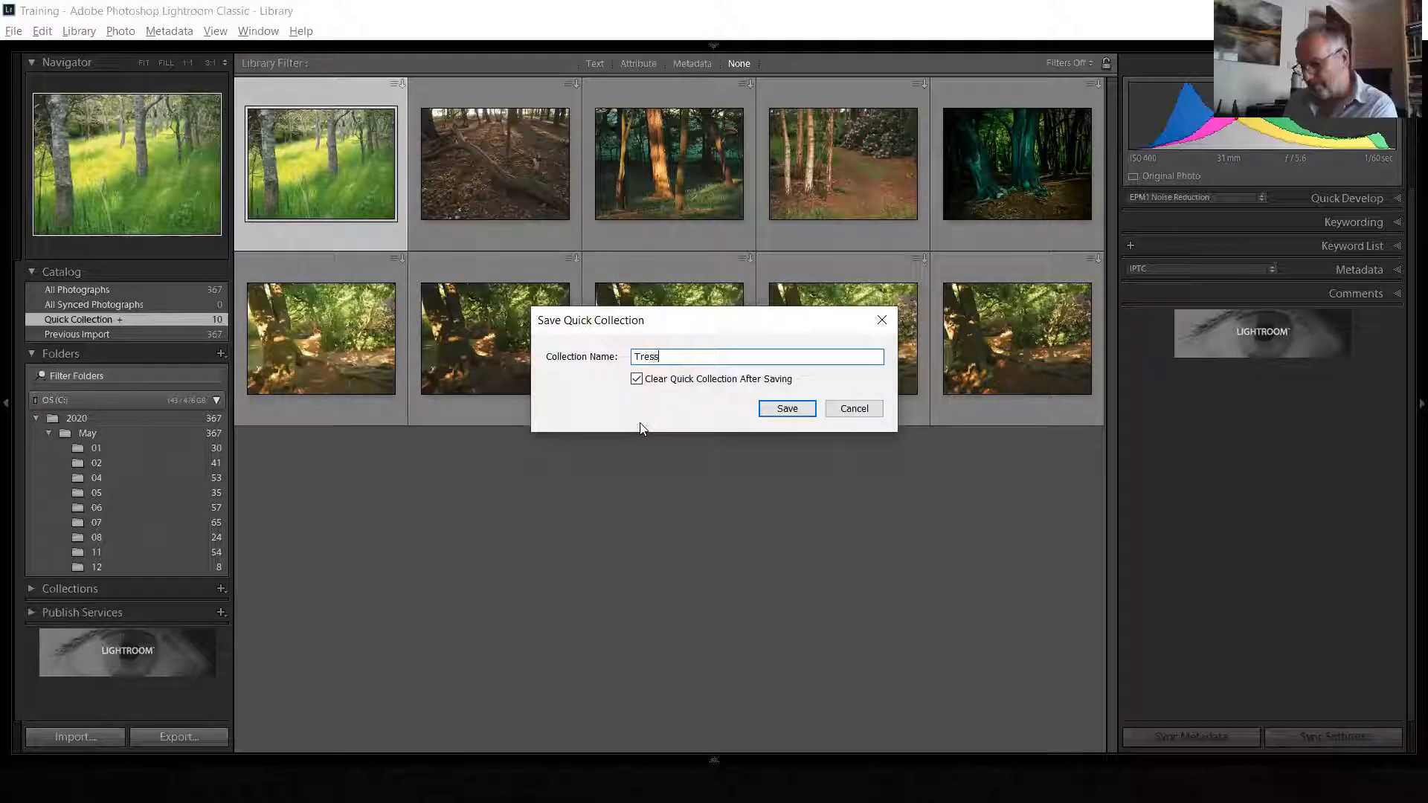
pyautogui.press('BackSpace')
pyautogui.write('e Competiti')
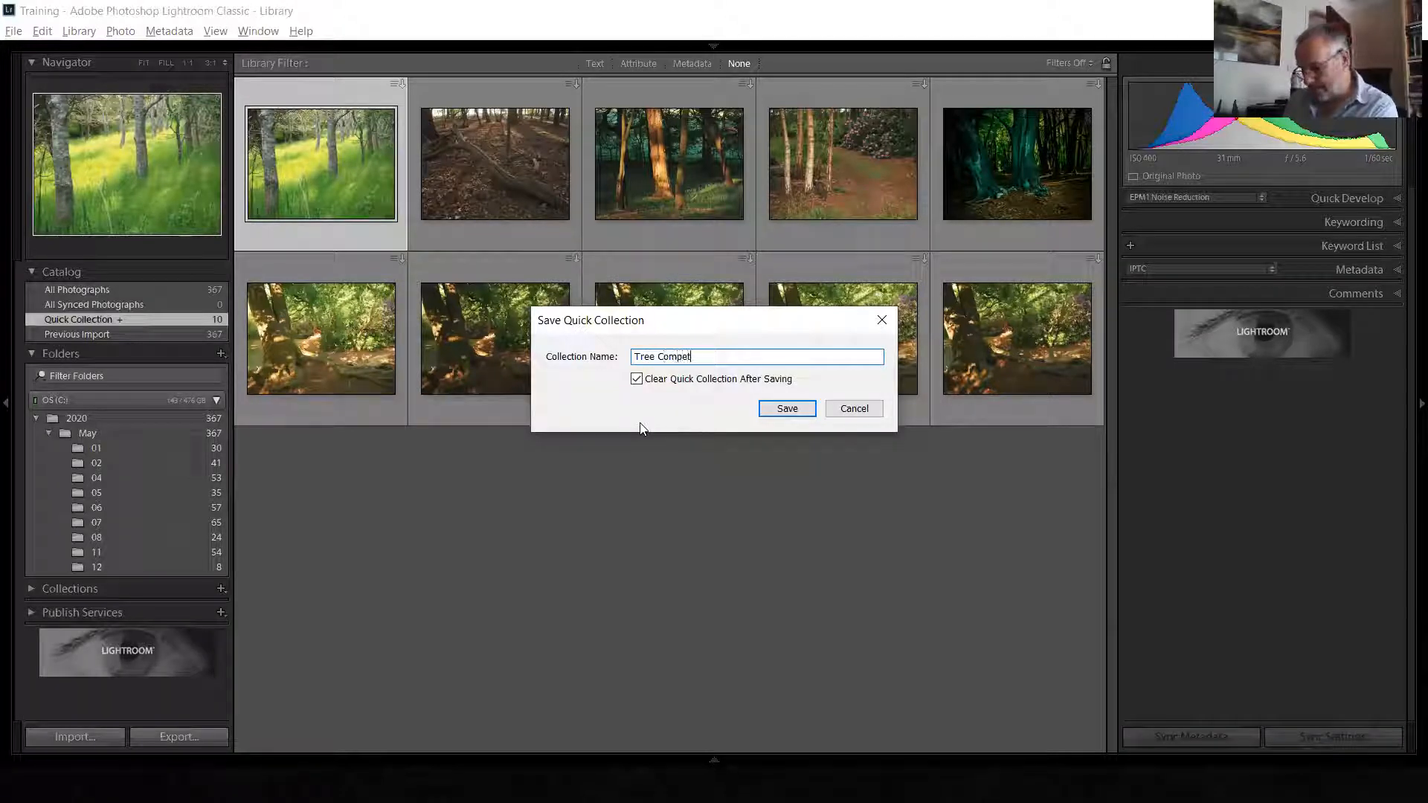
pyautogui.write('2020')
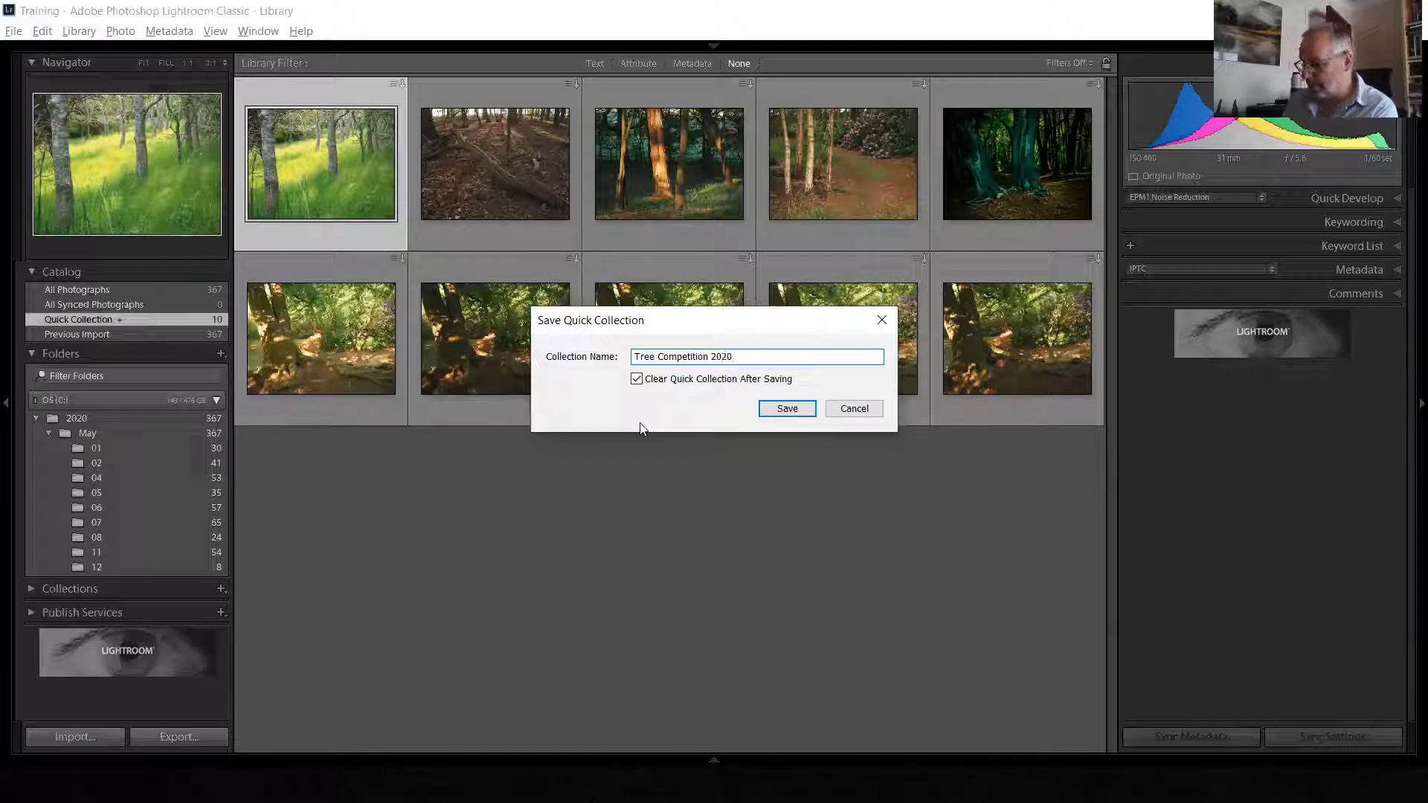
pyautogui.press('Return')
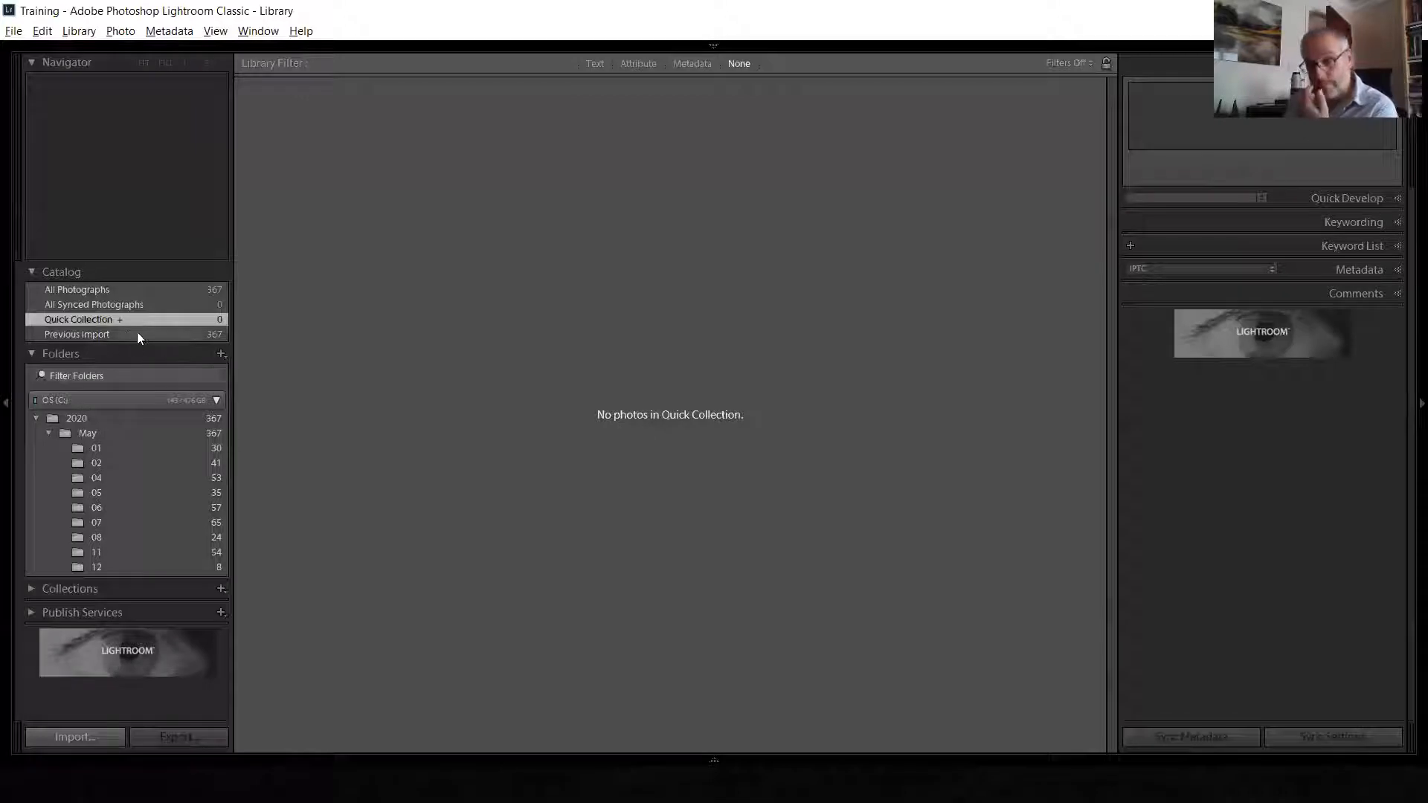
# Expand the list of collections and open the Tree Competition 2020 collection
pyautogui.click(33, 587)
pyautogui.scroll(-1, 93, 595)
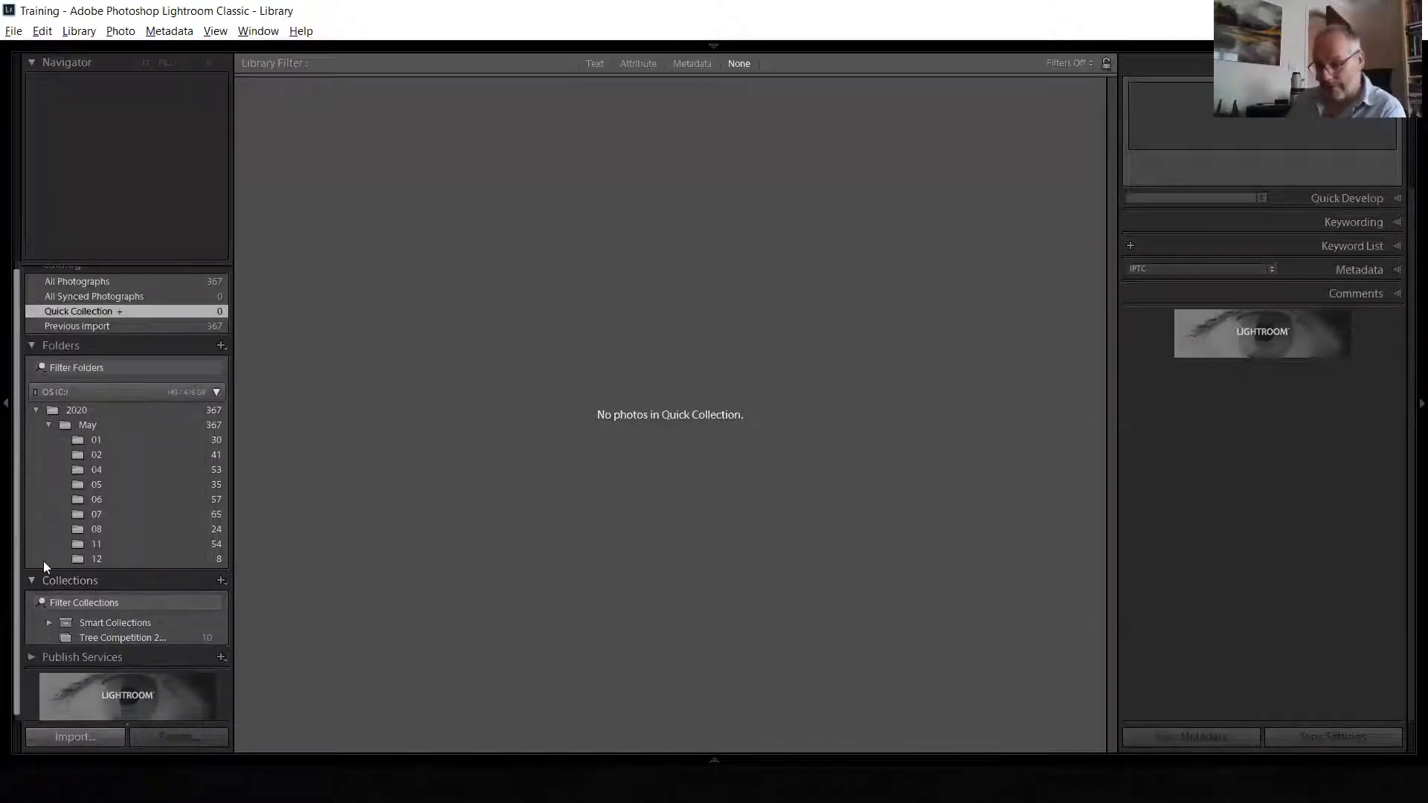
pyautogui.scroll(-1, 19, 532)
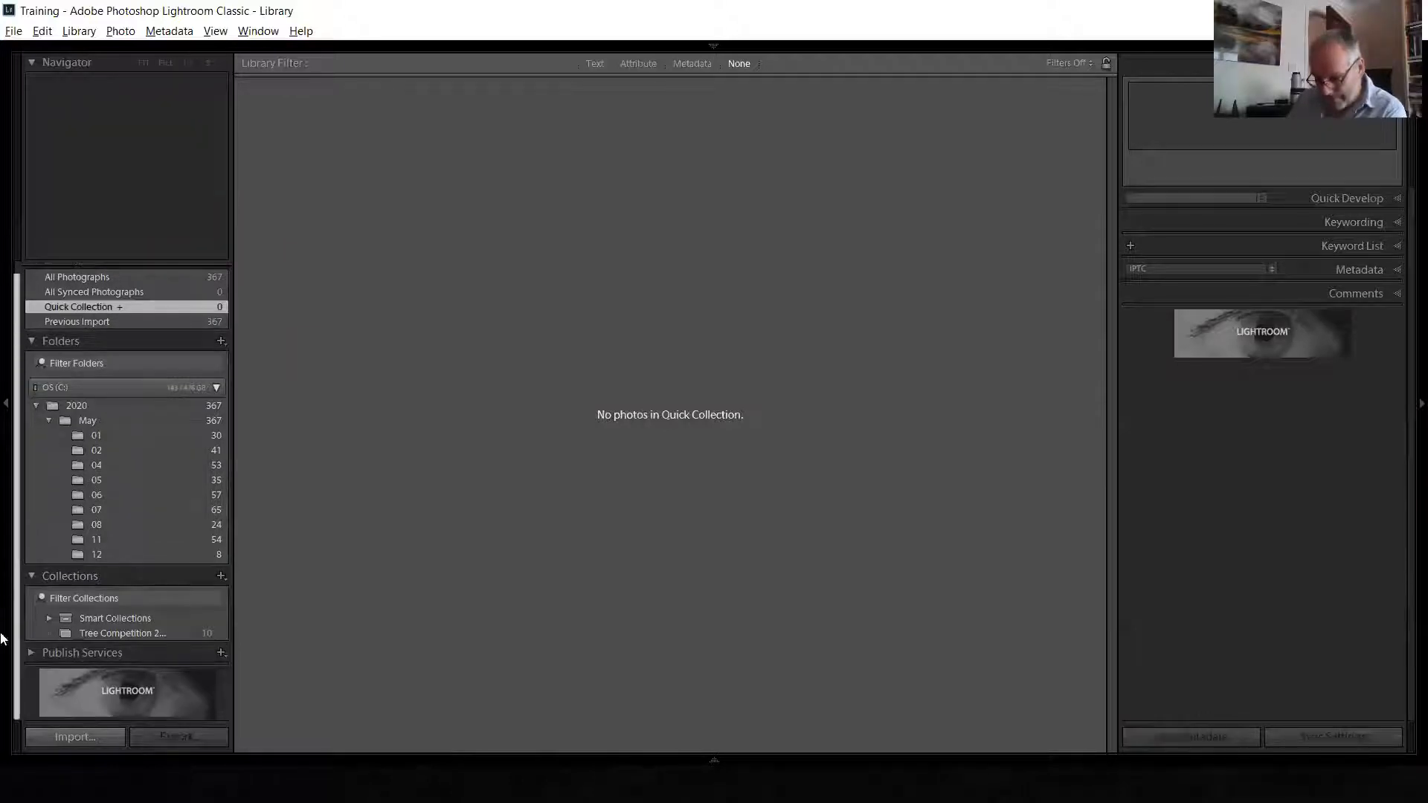
pyautogui.click(93, 632)
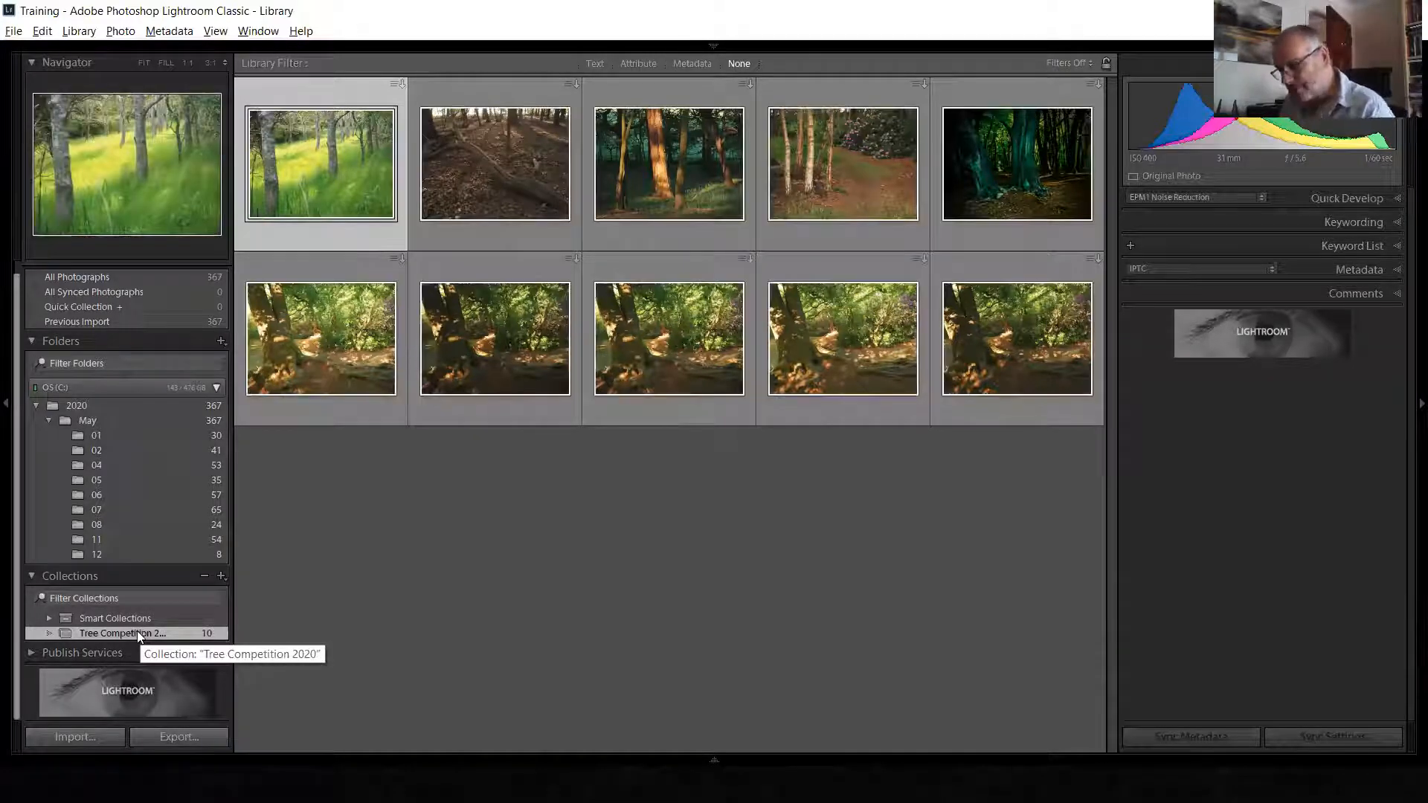
# Browse the photos in the May folder and return to the Tree Competition 2020 collection
pyautogui.click(94, 418)
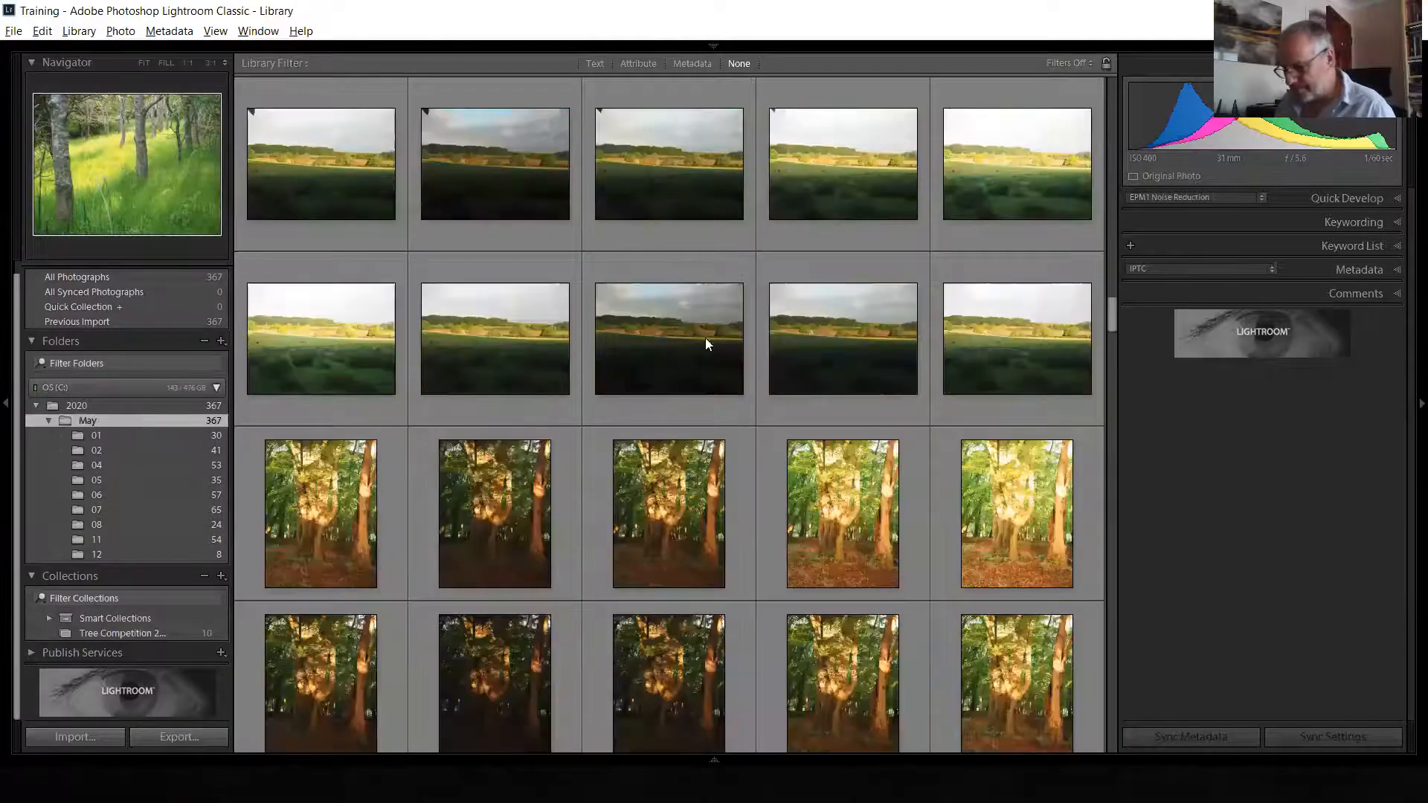
pyautogui.scroll(-5, 702, 343)
pyautogui.scroll(-7, 669, 357)
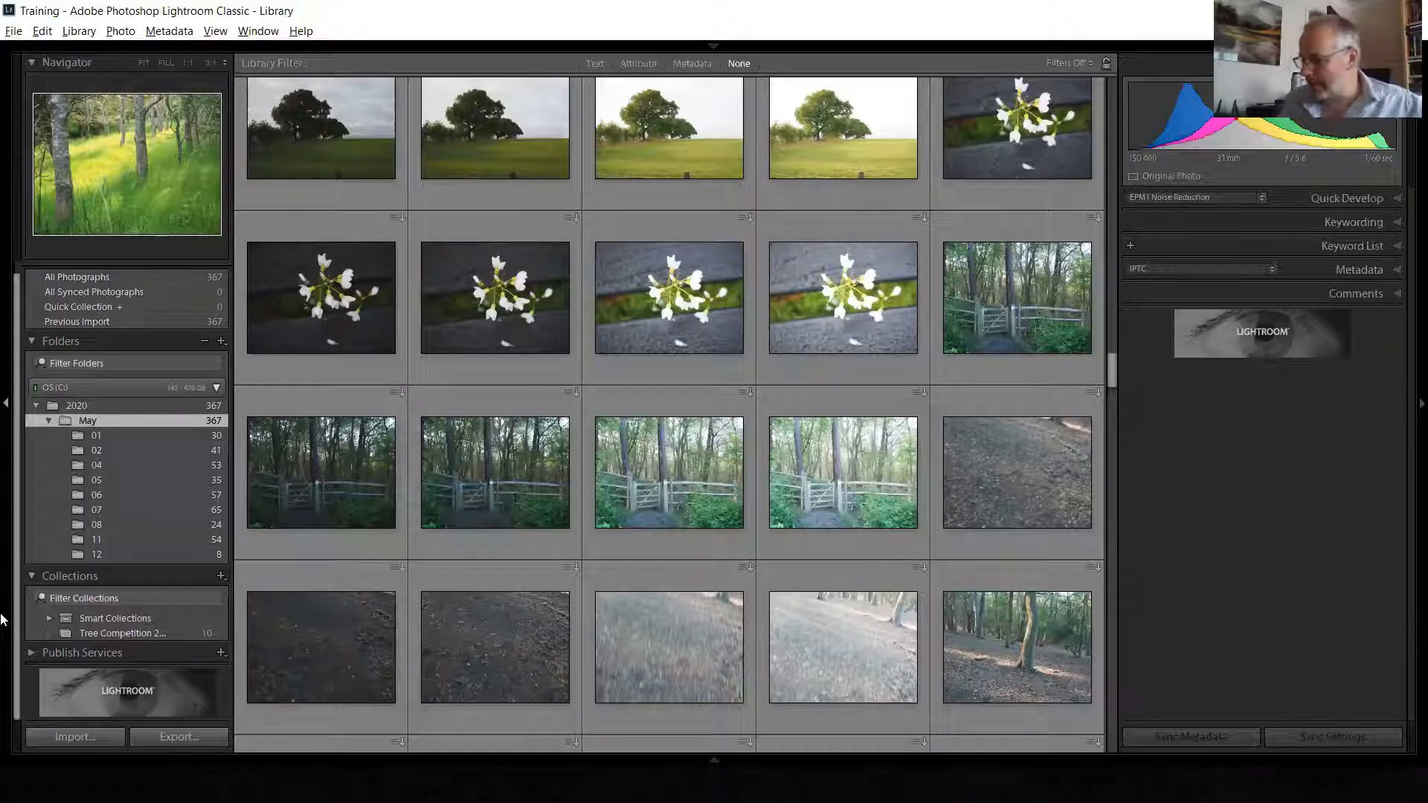
pyautogui.click(110, 633)
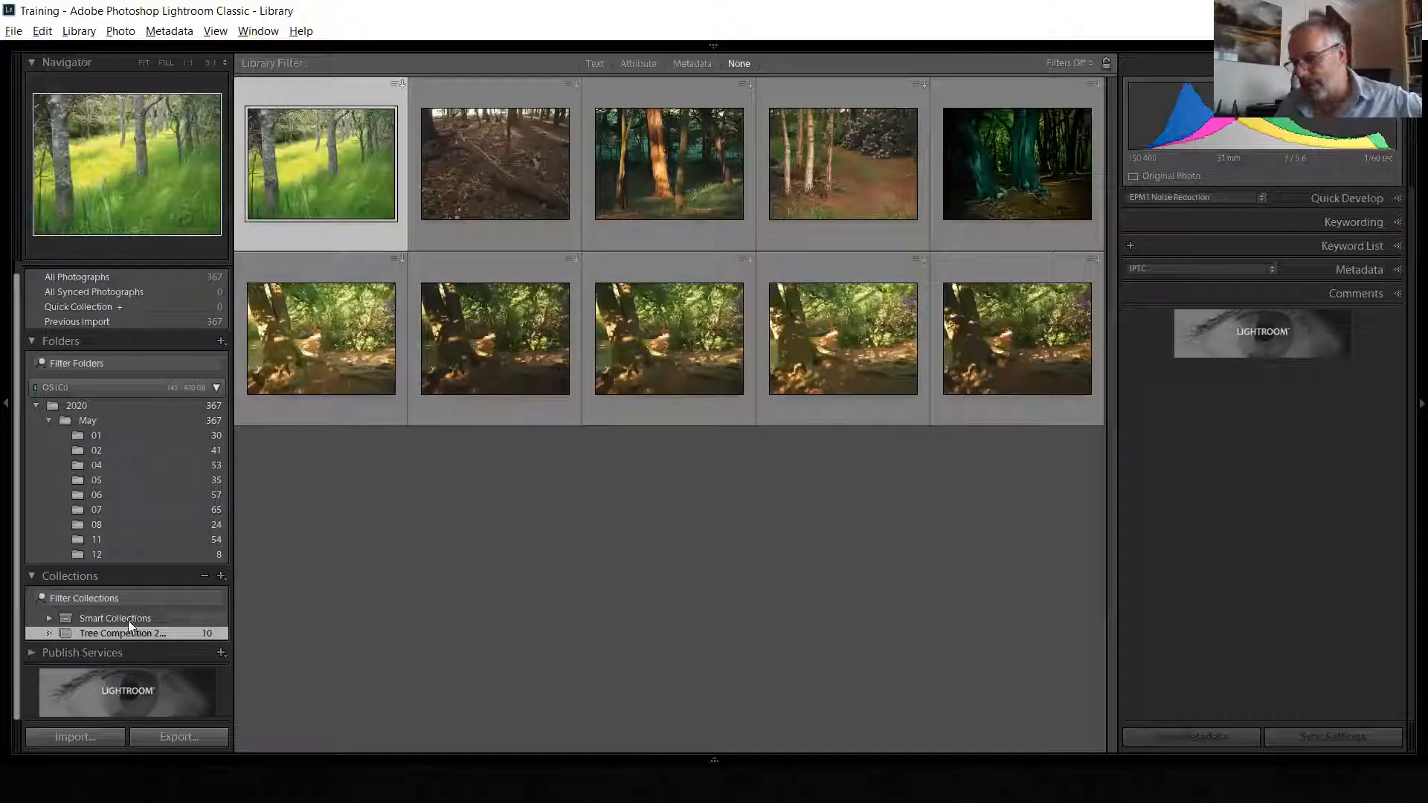
# Open the 04 folder inside May
pyautogui.click(221, 576)
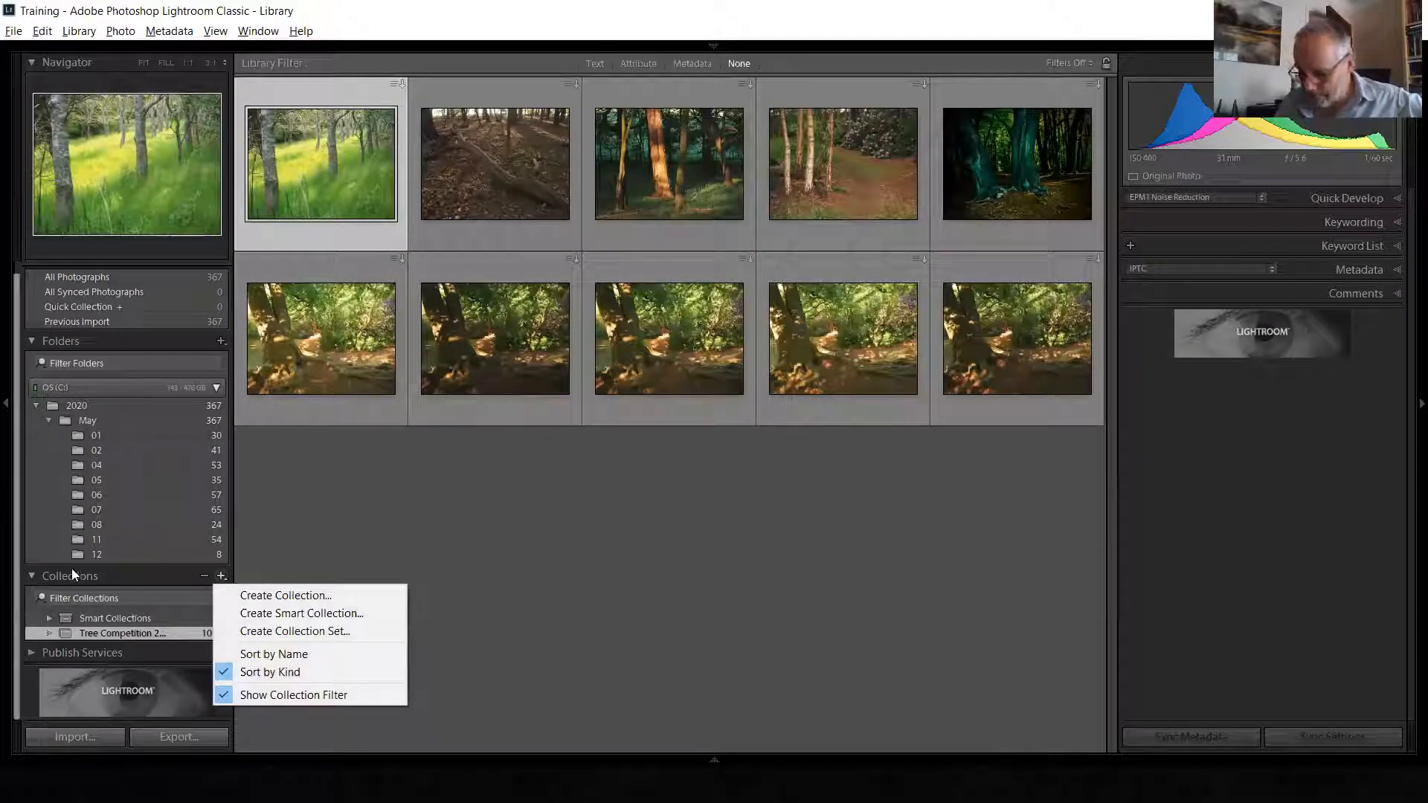
pyautogui.click(354, 558)
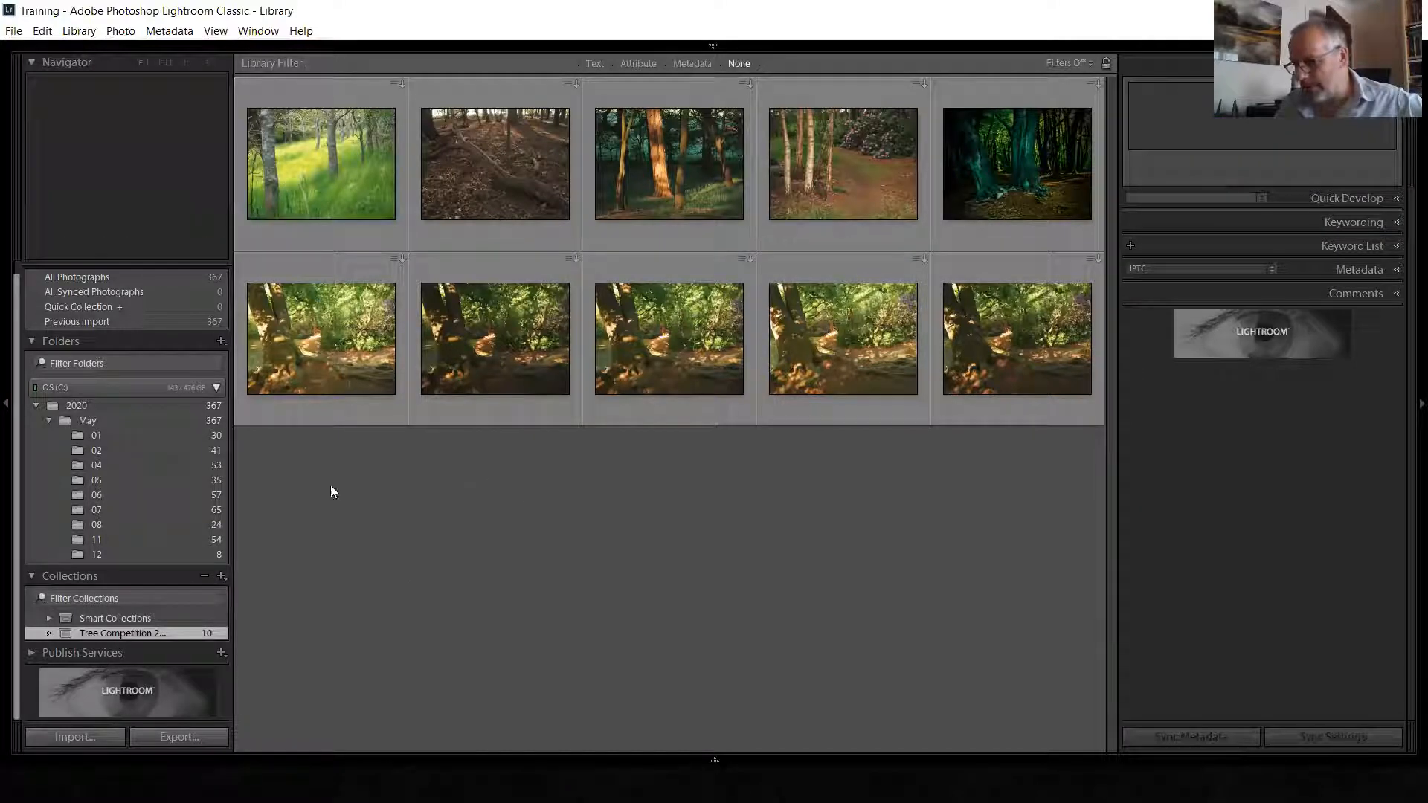
pyautogui.click(142, 465)
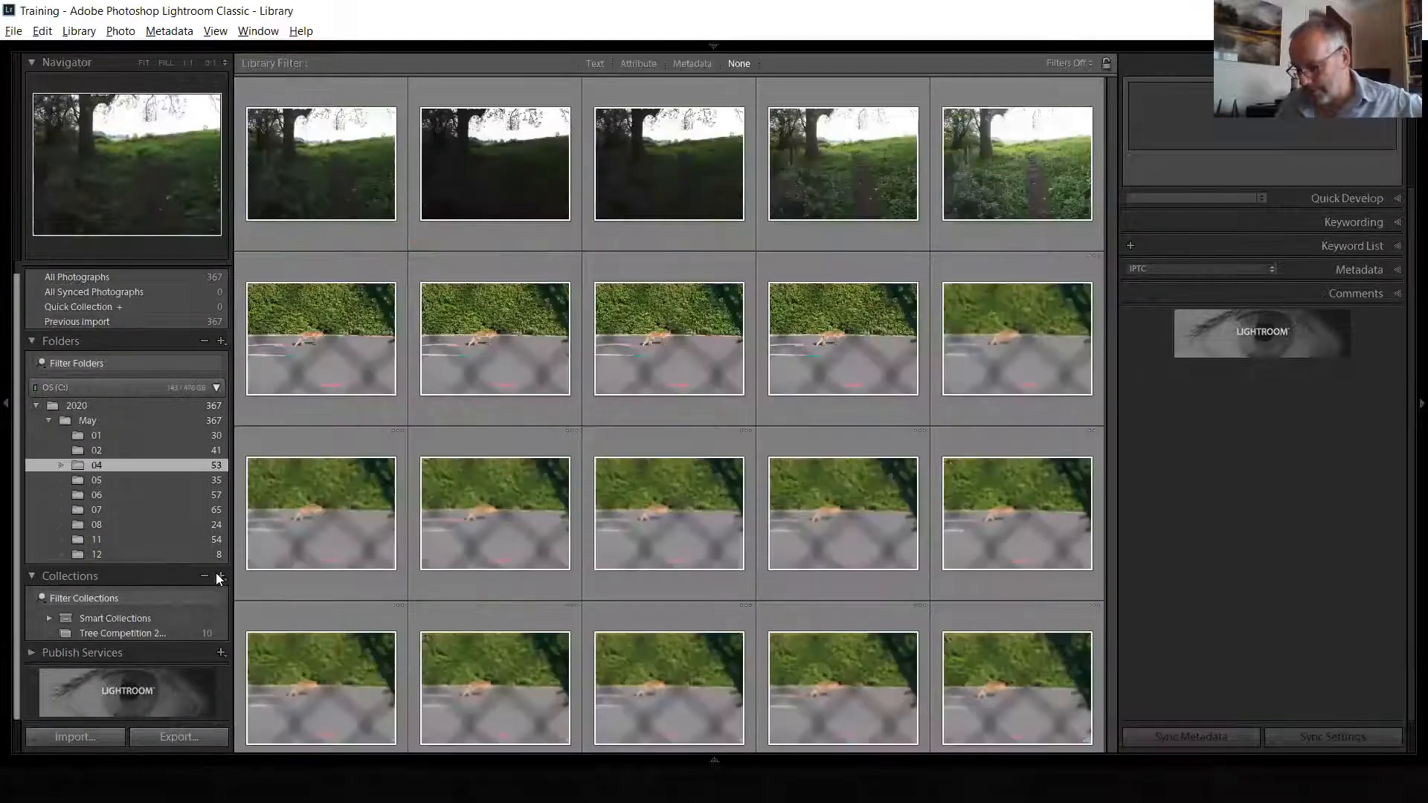
pyautogui.click(220, 576)
pyautogui.click(279, 593)
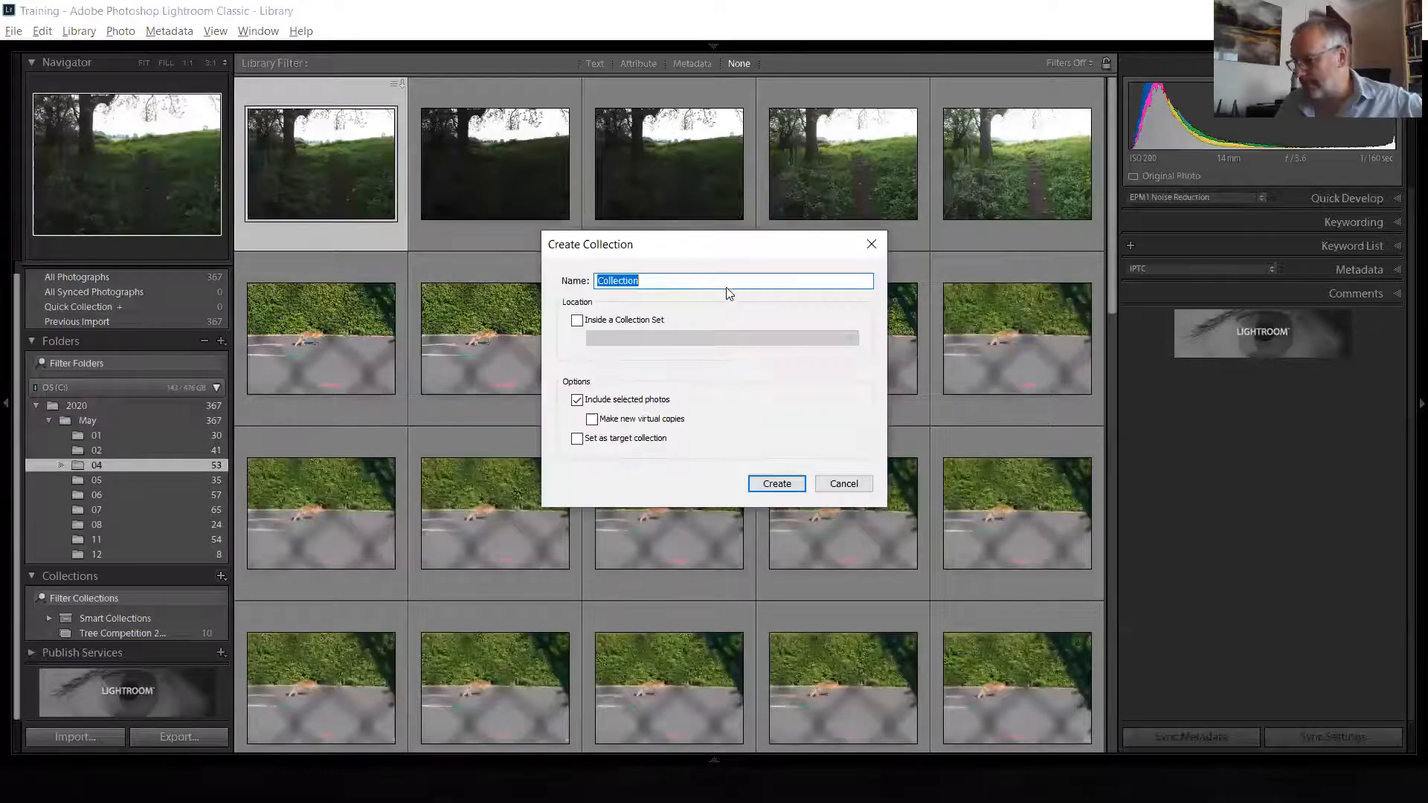
pyautogui.click(843, 484)
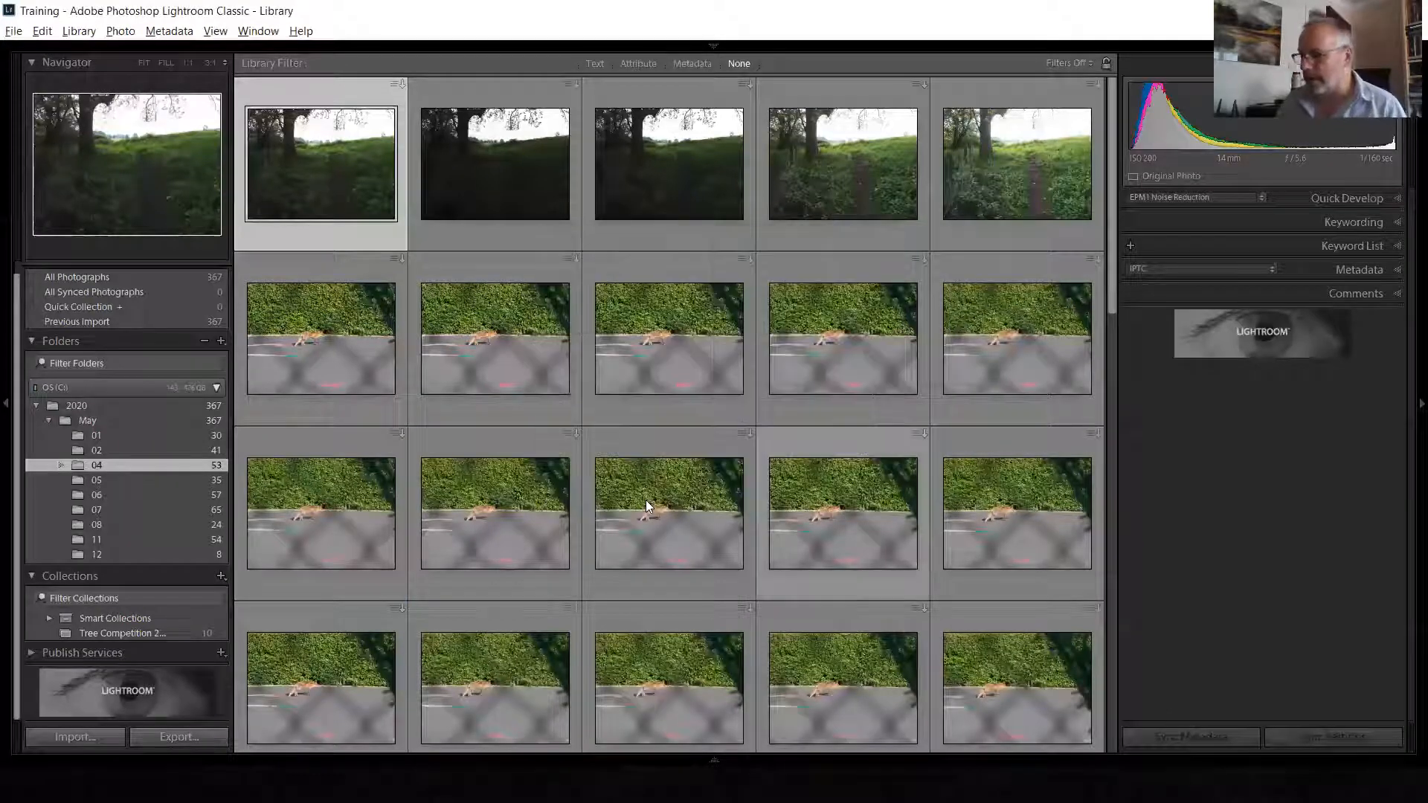
# Select all fox photos in the 04 folder, from the first one in the second row through the folder's last photo
pyautogui.scroll(-2, 623, 377)
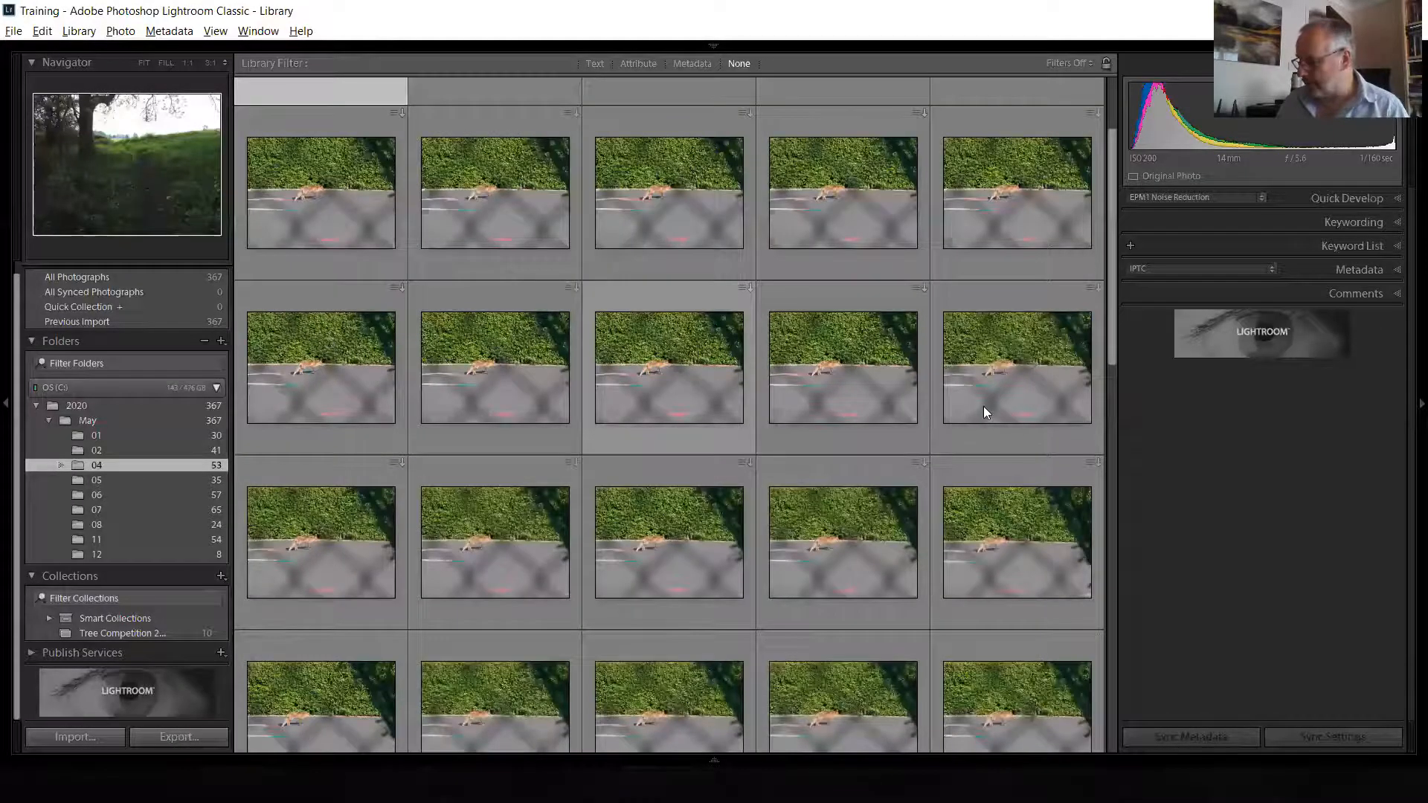
pyautogui.scroll(1, 325, 333)
pyautogui.click(326, 333)
pyautogui.scroll(-2, 894, 451)
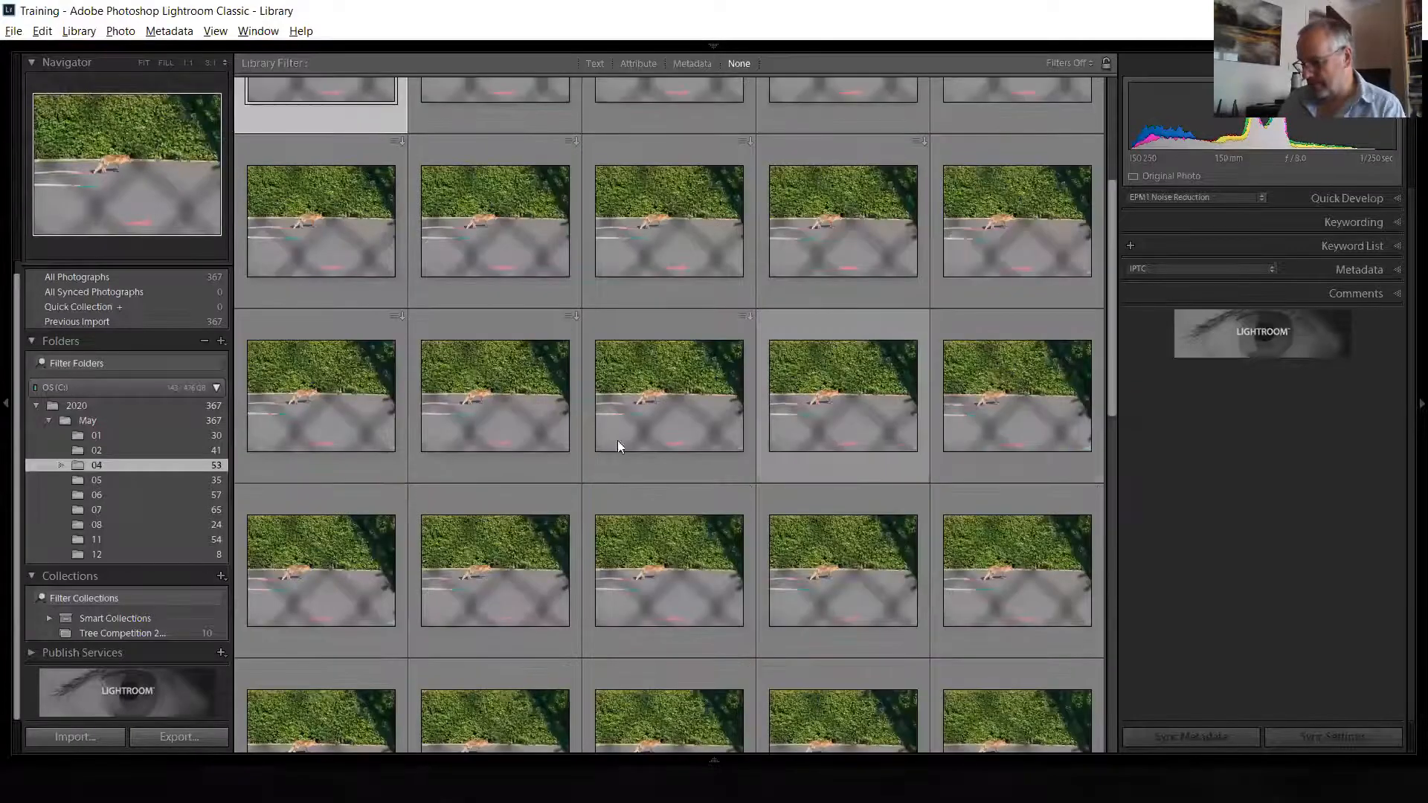
pyautogui.scroll(-2, 669, 457)
pyautogui.scroll(-4, 661, 608)
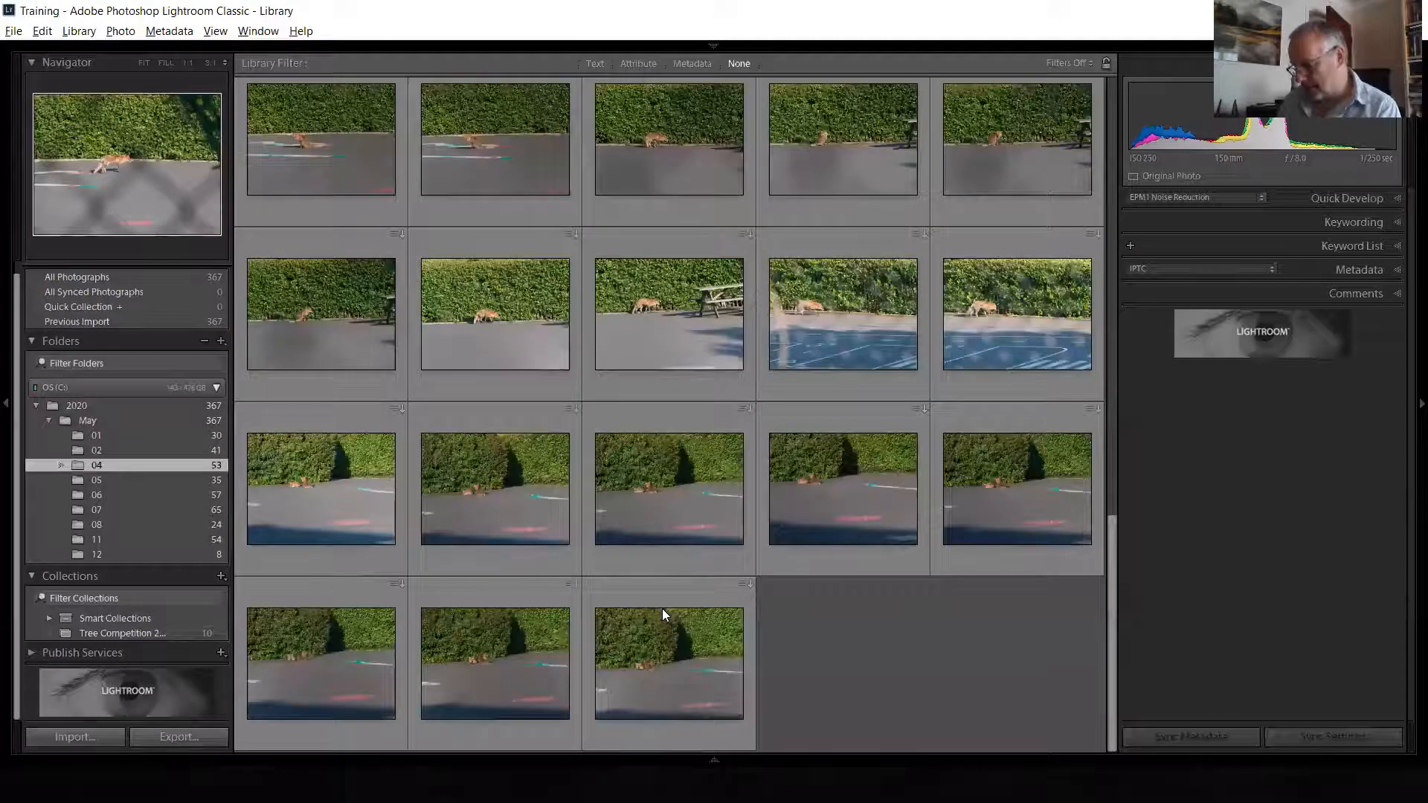
pyautogui.keyDown('shift'); pyautogui.click(662, 608); pyautogui.keyUp('shift')
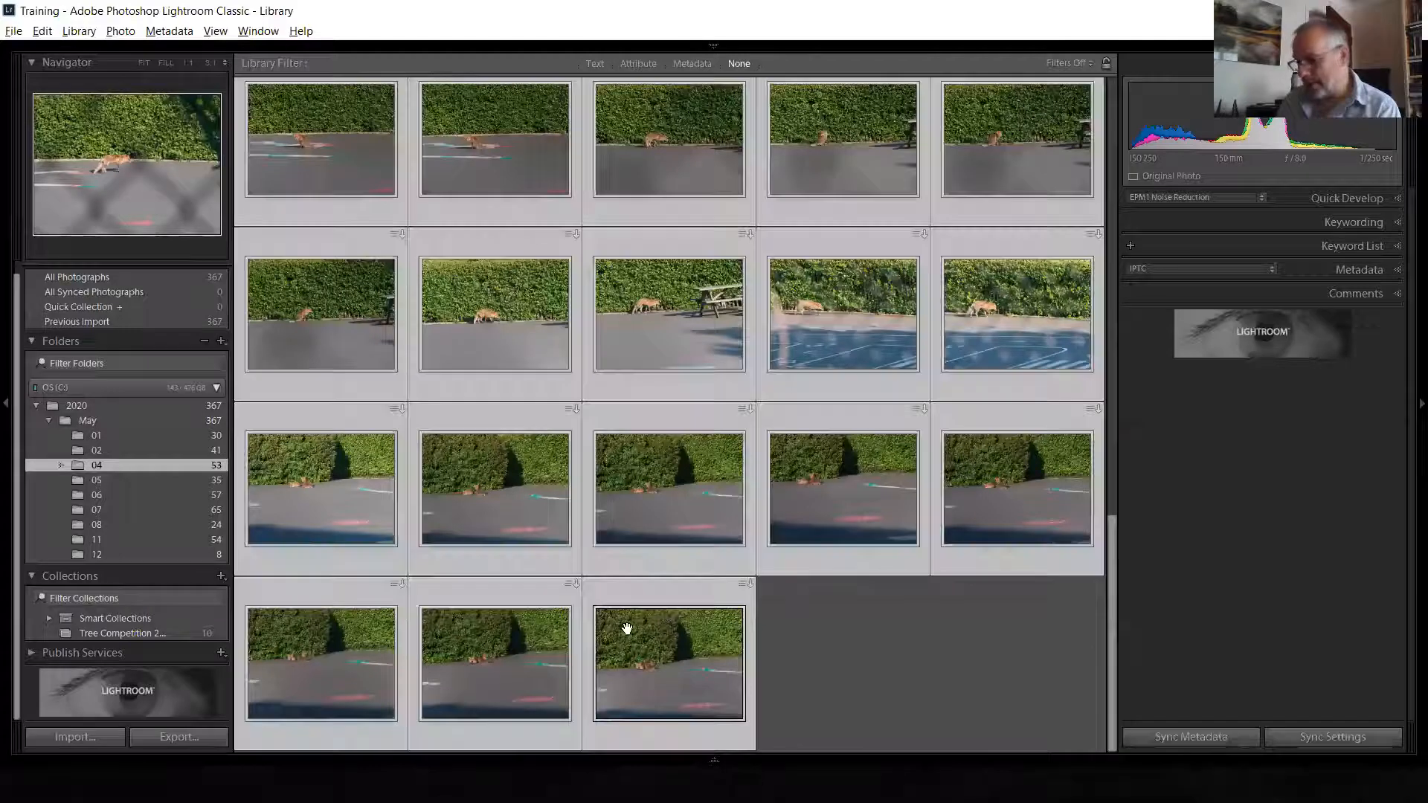
# Create a collection named Foxes that includes the selected photos, and switch to Tree Competition 2020 and back to Foxes
pyautogui.click(220, 576)
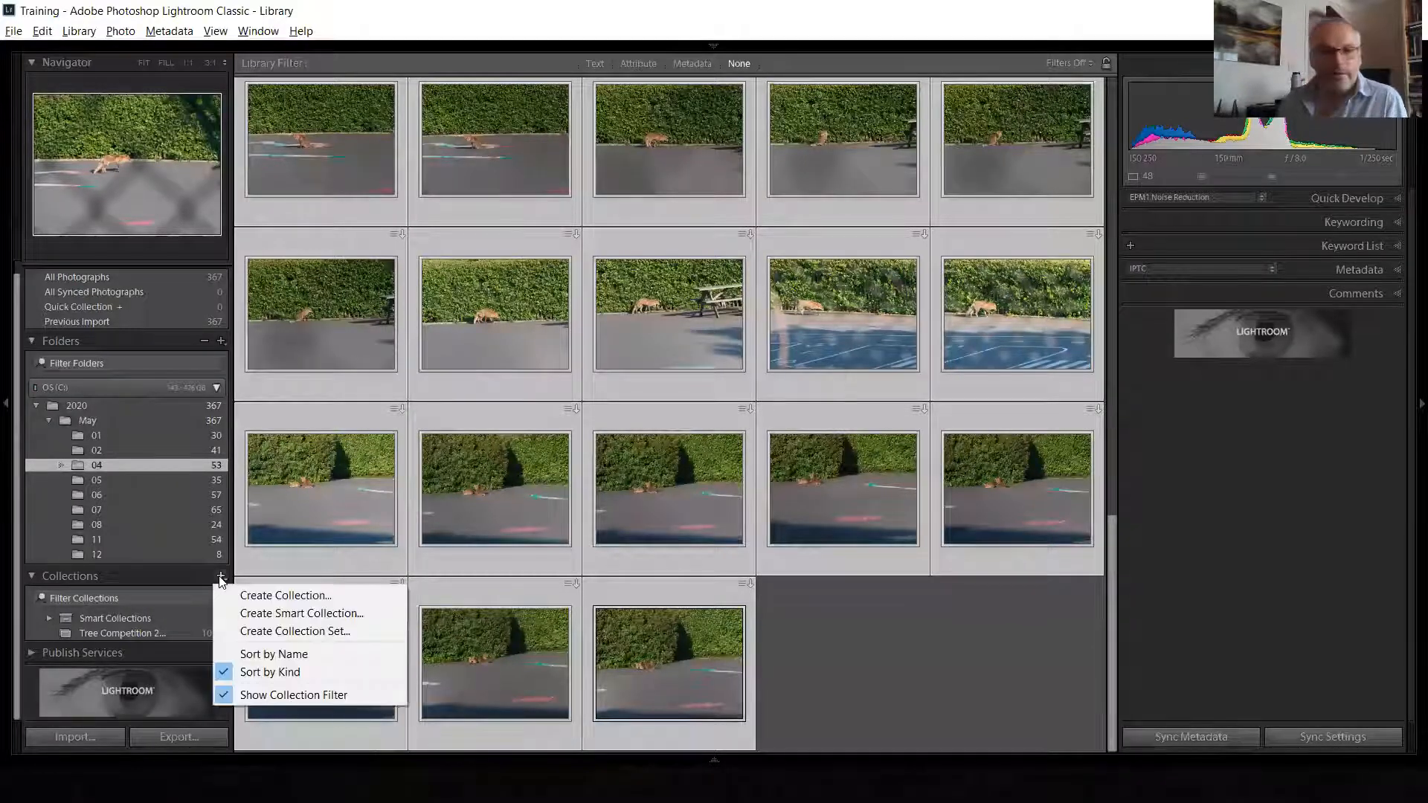
pyautogui.click(251, 597)
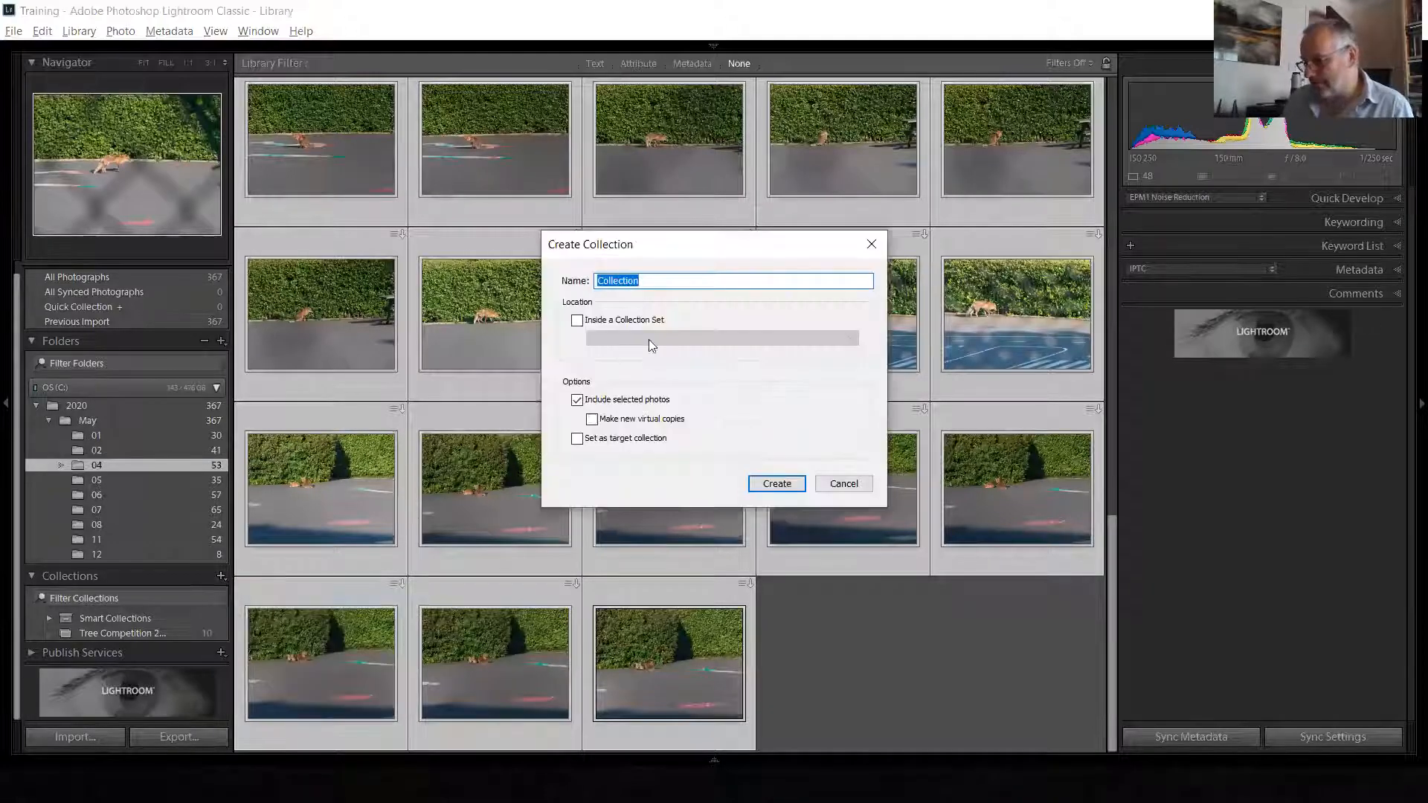
pyautogui.write('F')
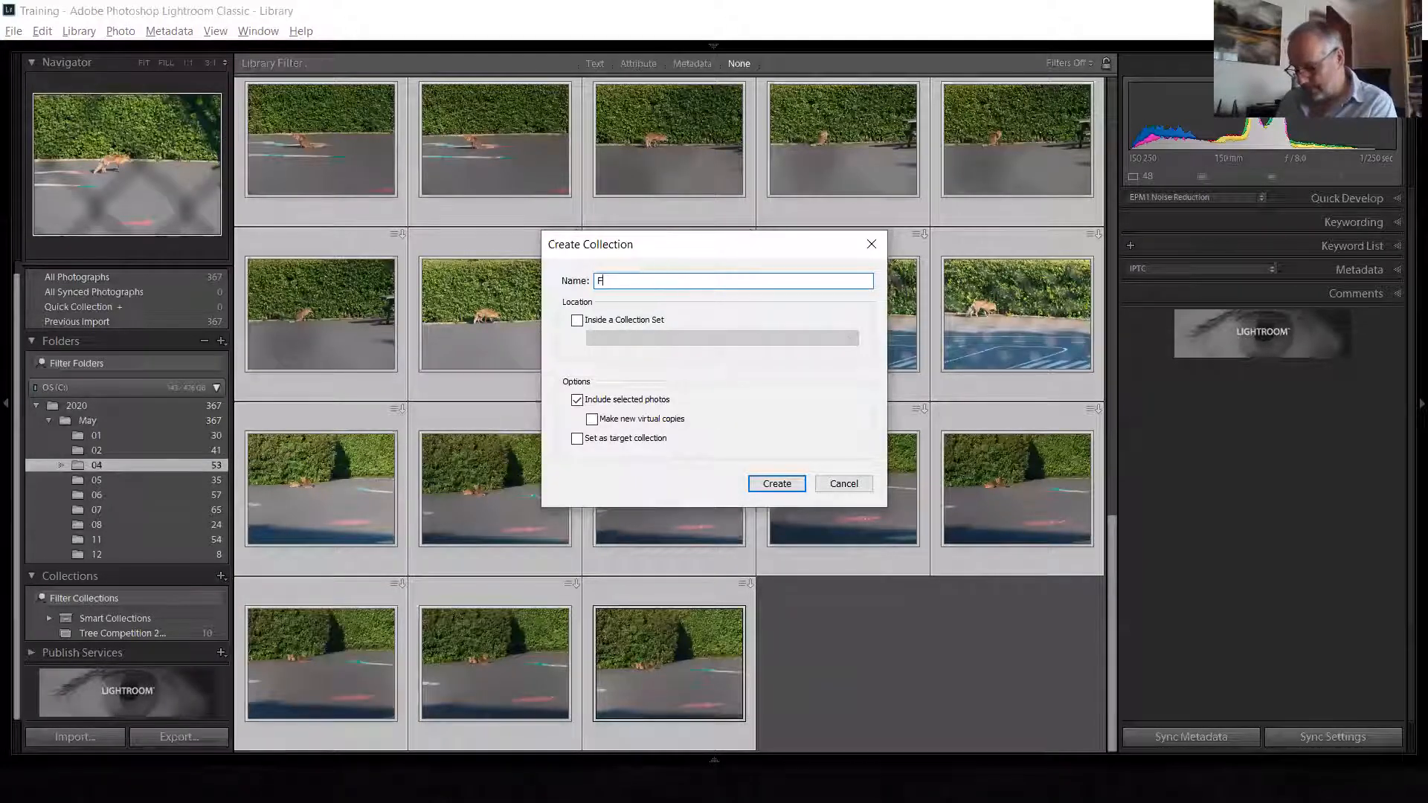
pyautogui.write('oxes')
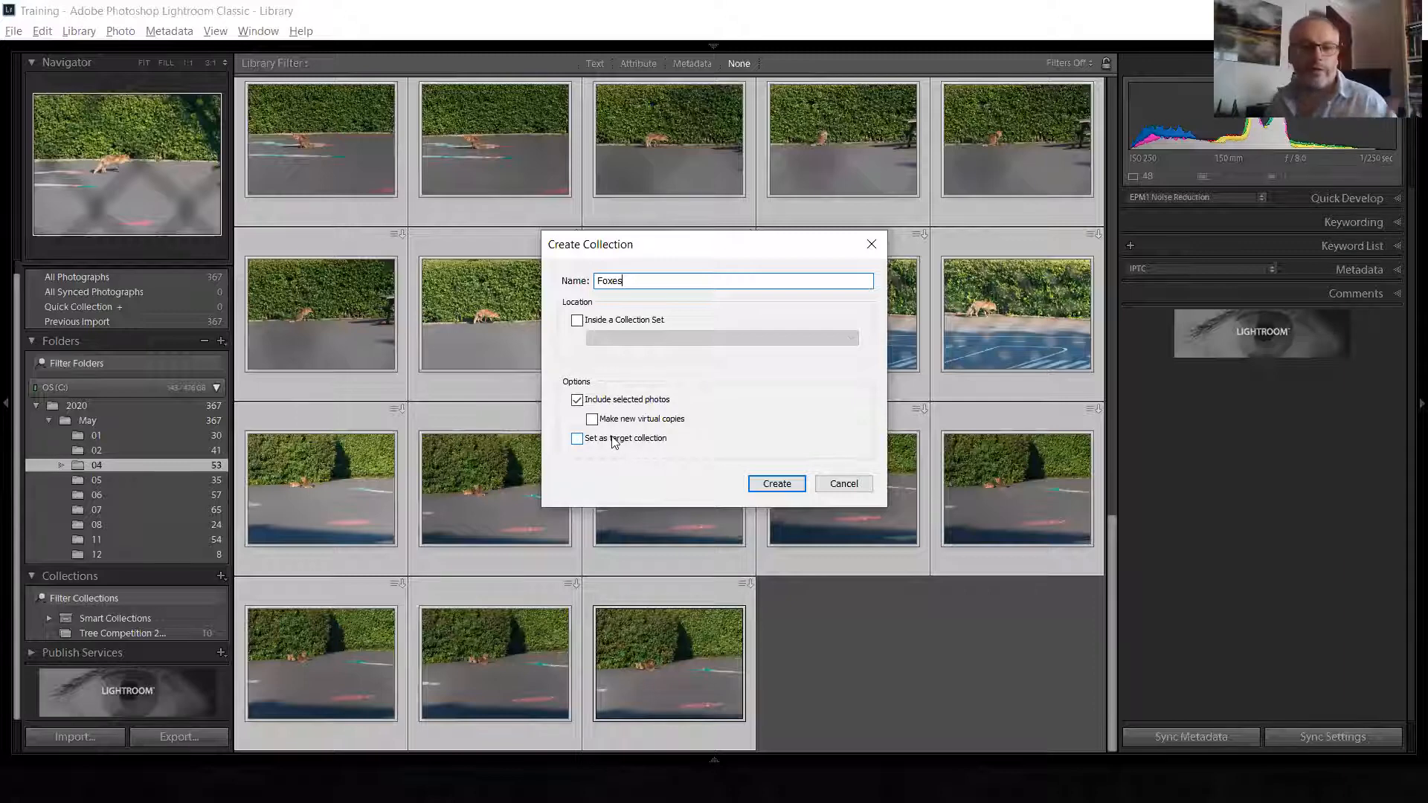
pyautogui.click(788, 488)
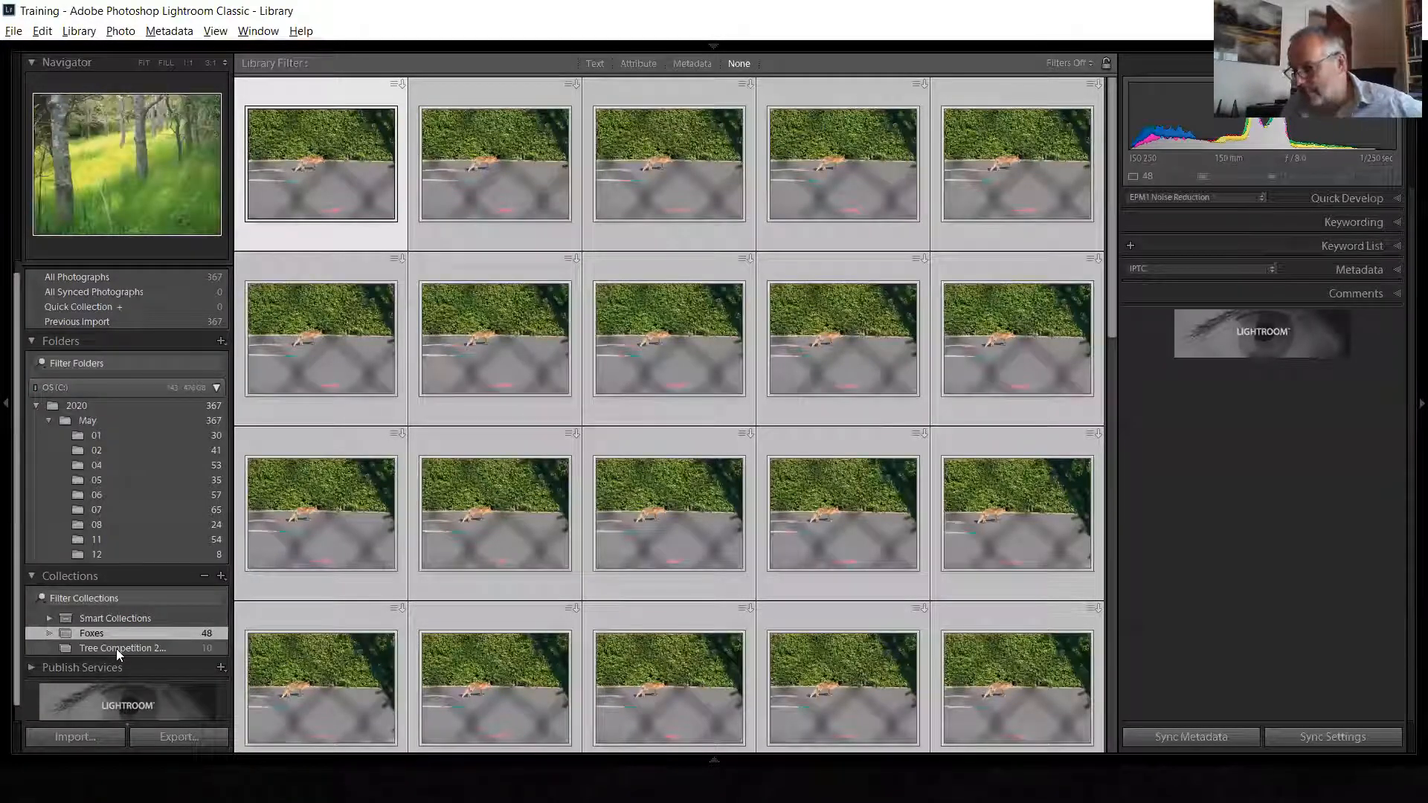
pyautogui.click(116, 649)
pyautogui.click(116, 632)
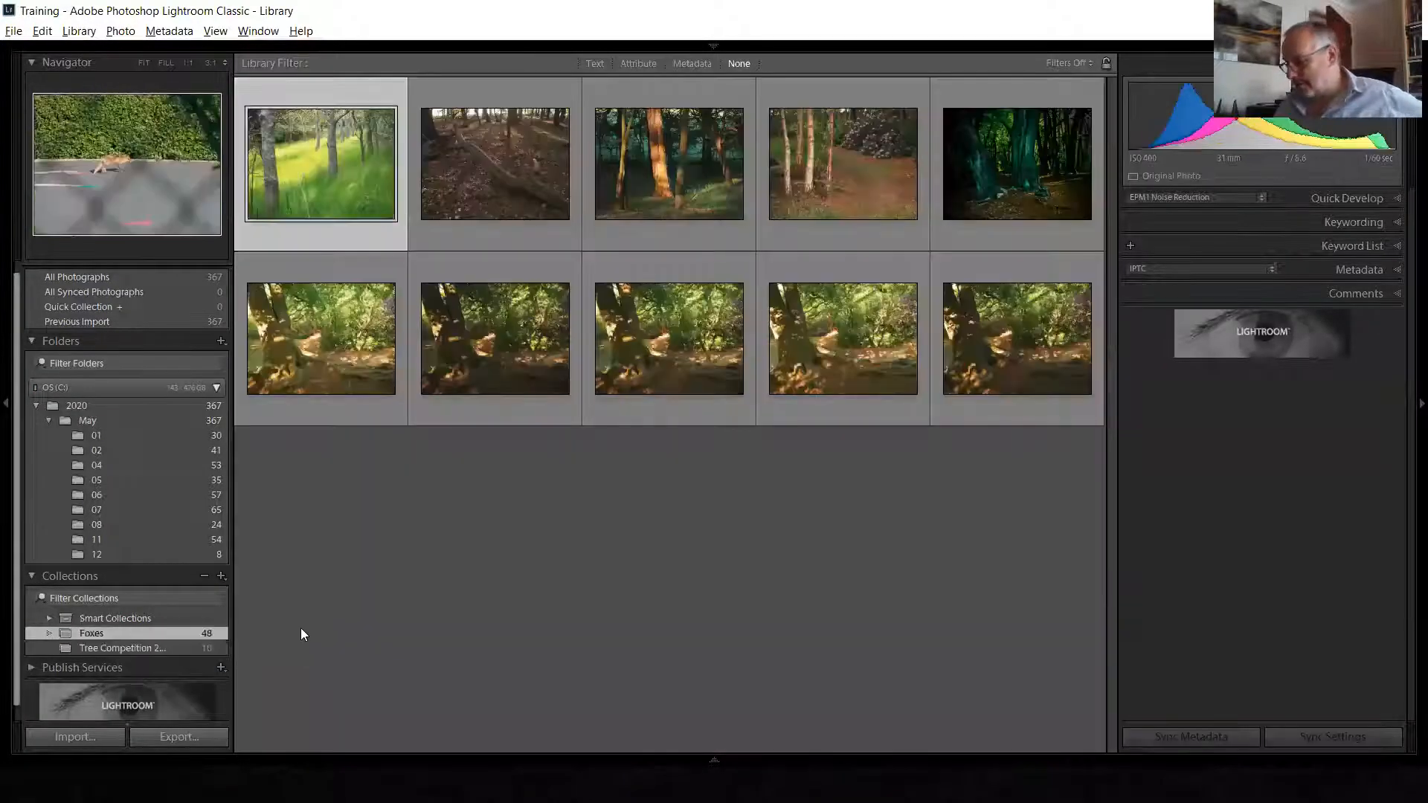
# Open the May folder and select the ten landscape photos in its first two rows
pyautogui.click(128, 421)
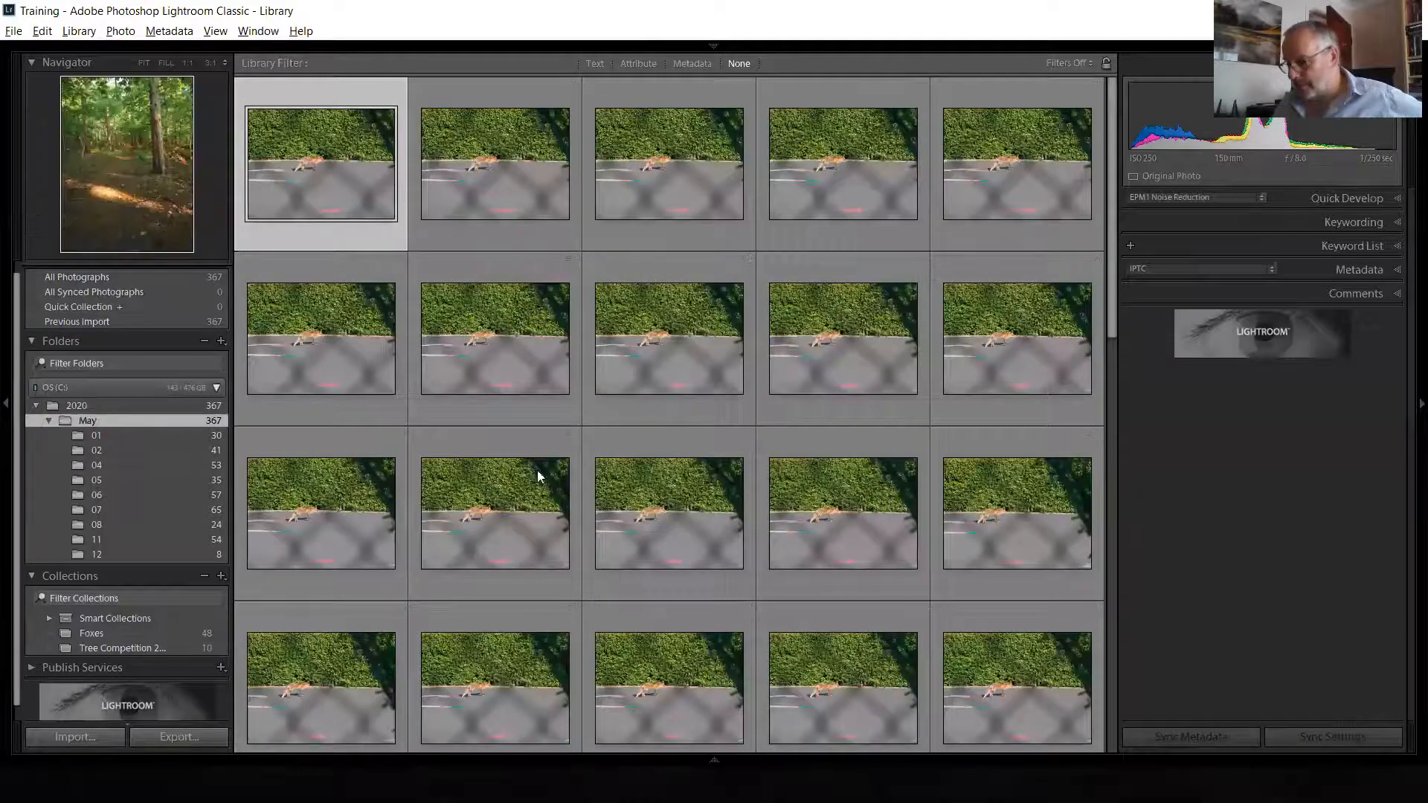
pyautogui.scroll(20, 853, 386)
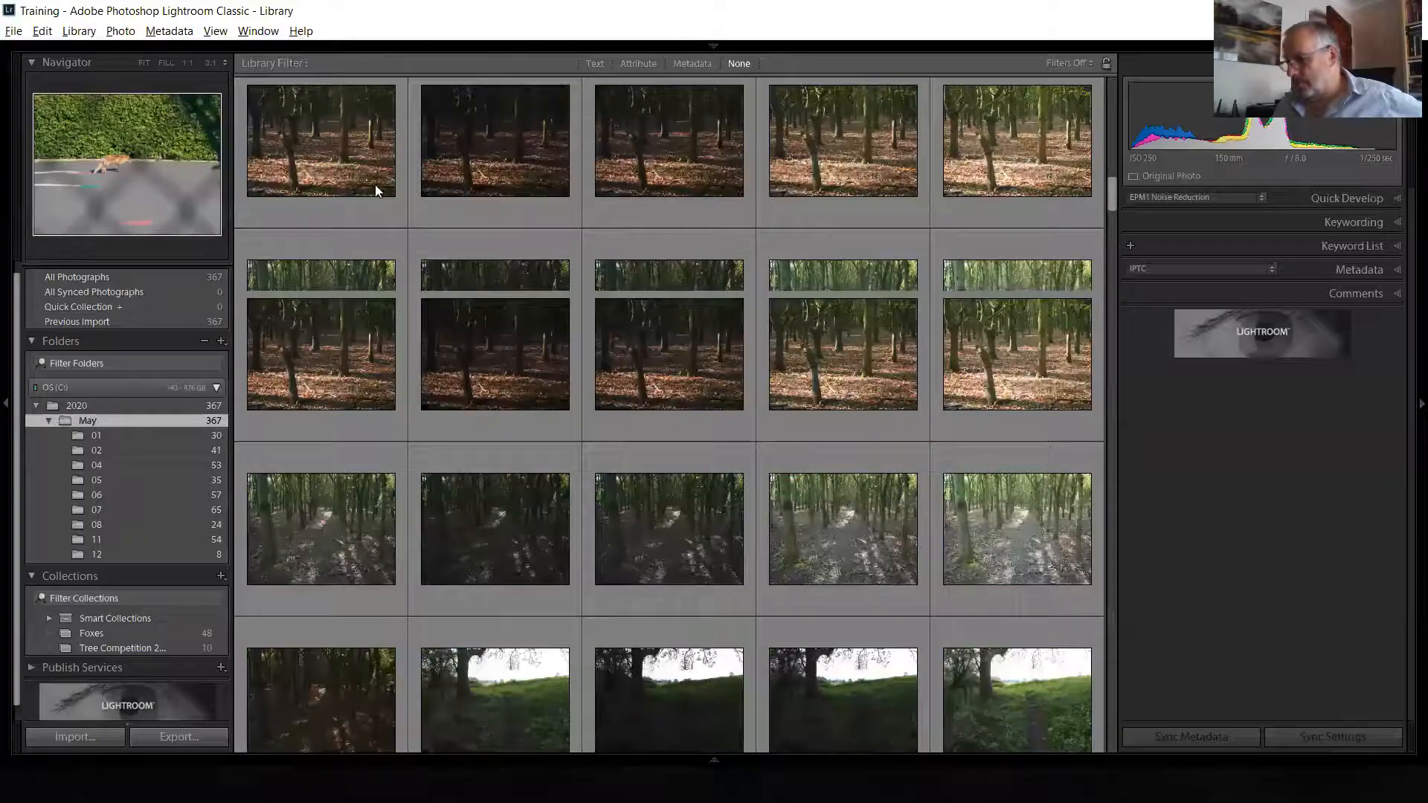
pyautogui.scroll(10, 332, 158)
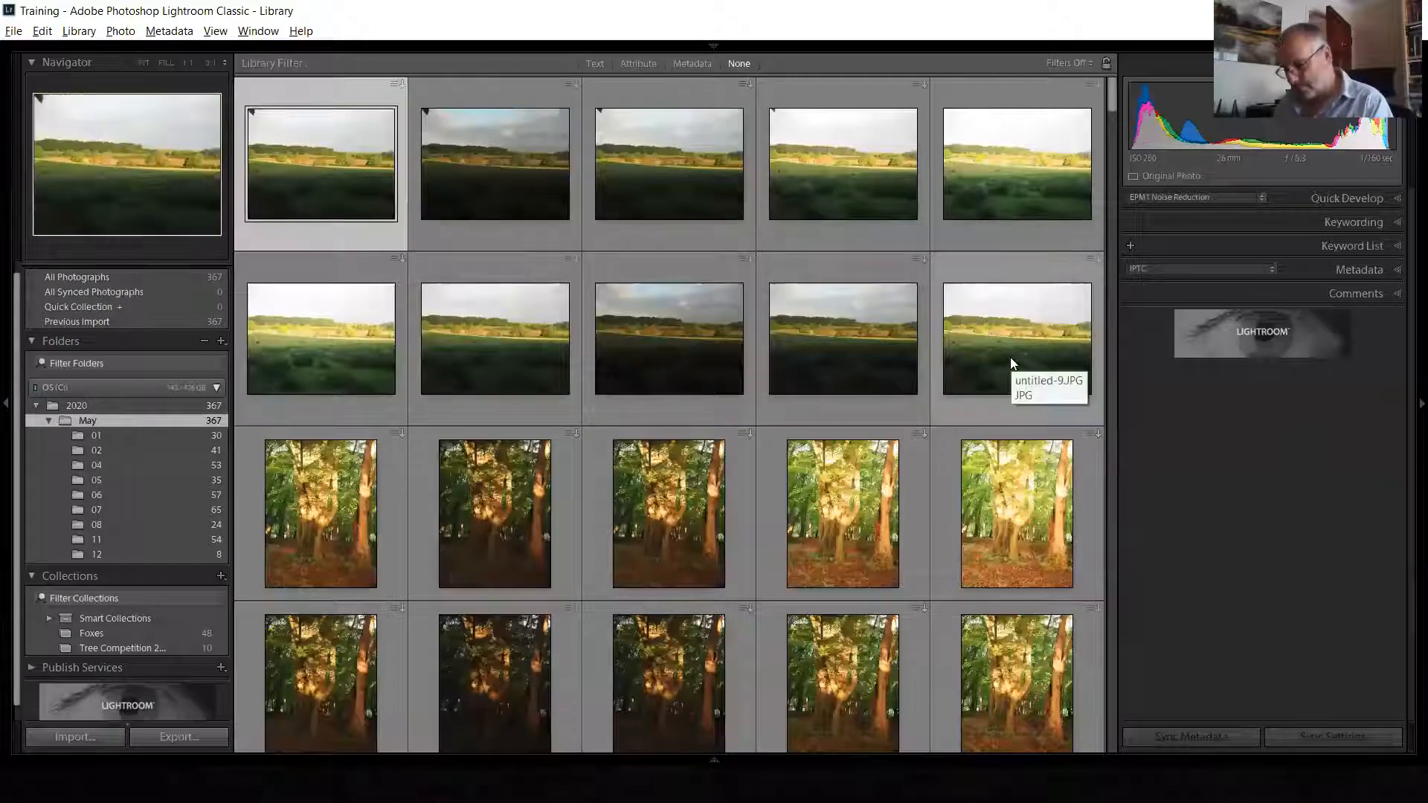
pyautogui.keyDown('shift'); pyautogui.click(1021, 360); pyautogui.keyUp('shift')
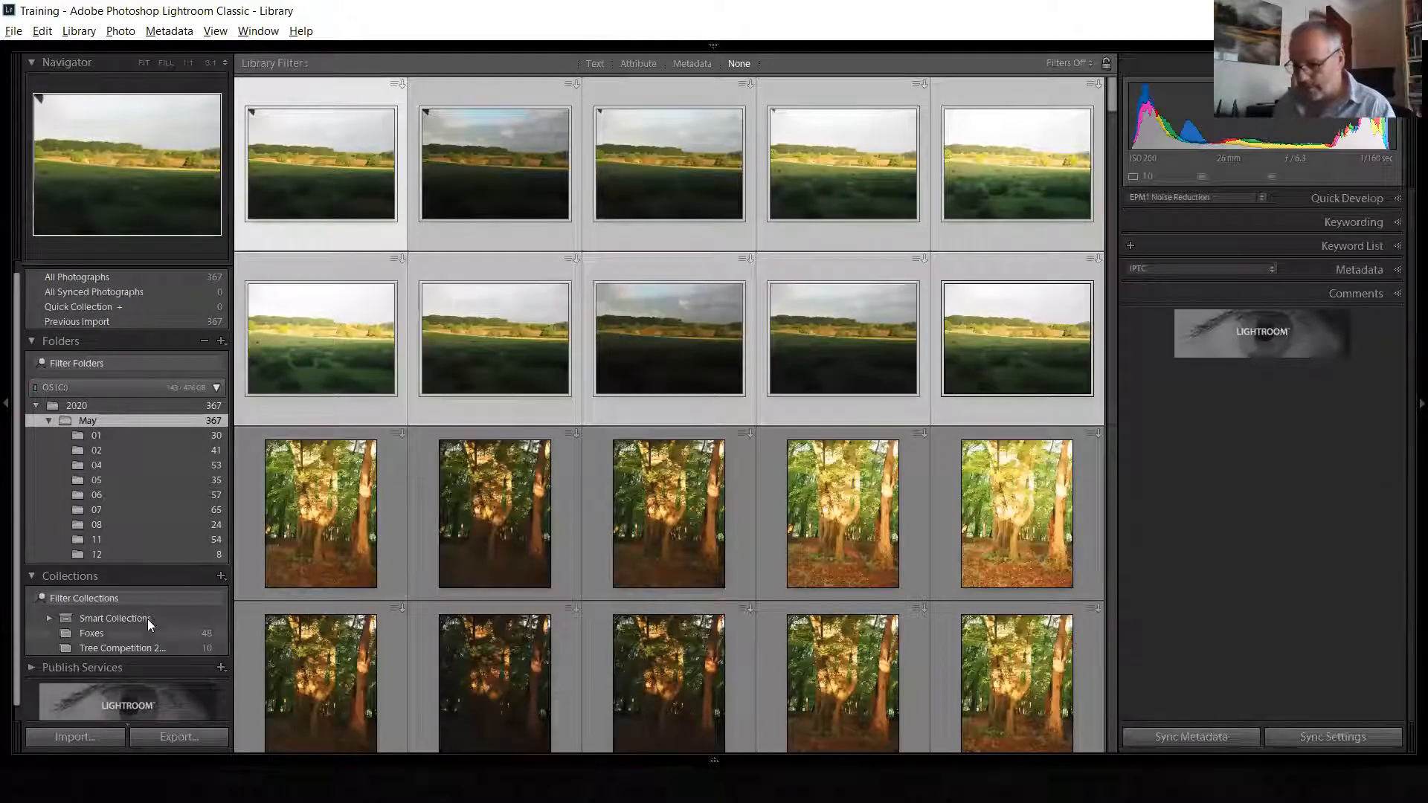
# Create a collection named Landscape that includes the selected photos
pyautogui.click(221, 575)
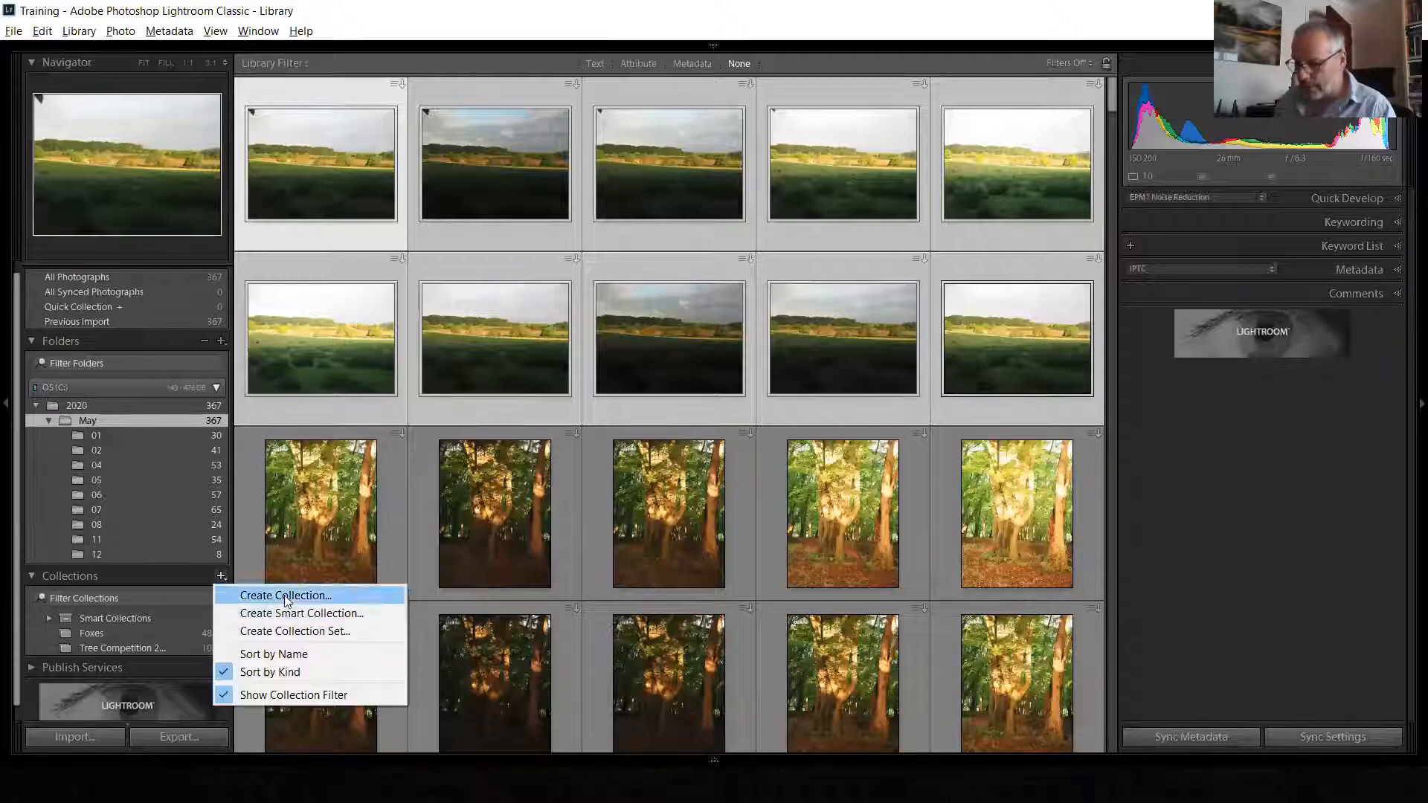
pyautogui.click(284, 592)
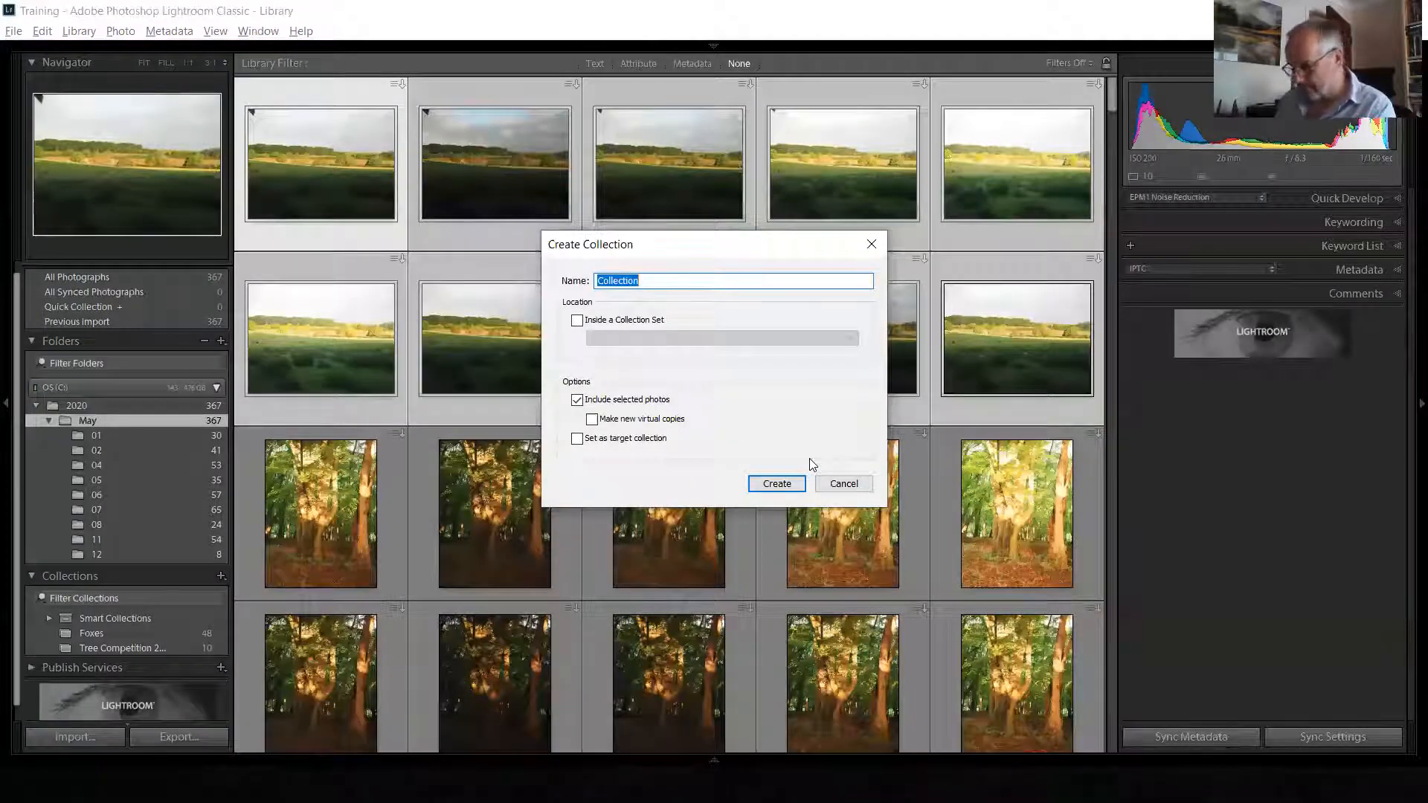
pyautogui.write('Land')
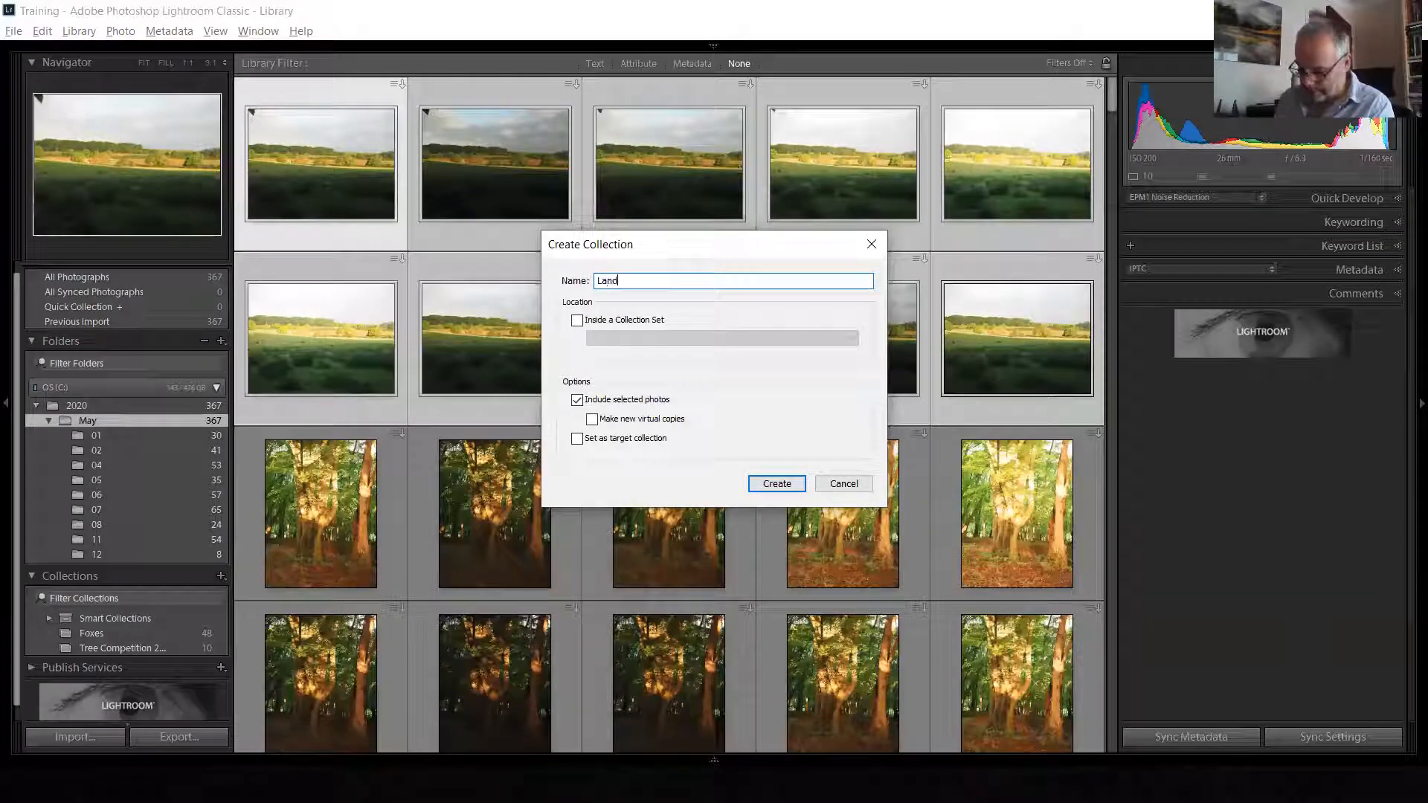
pyautogui.write('scape')
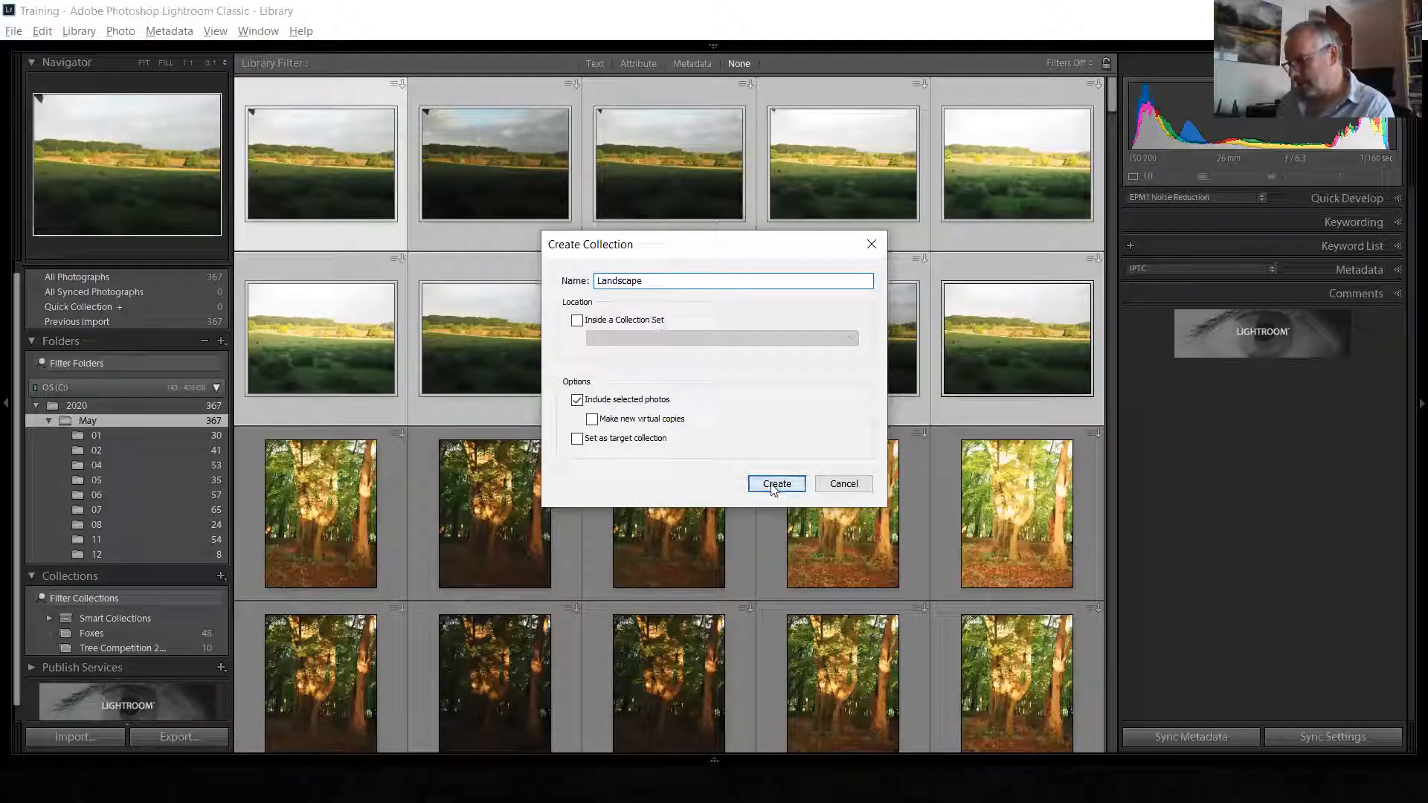
pyautogui.click(773, 485)
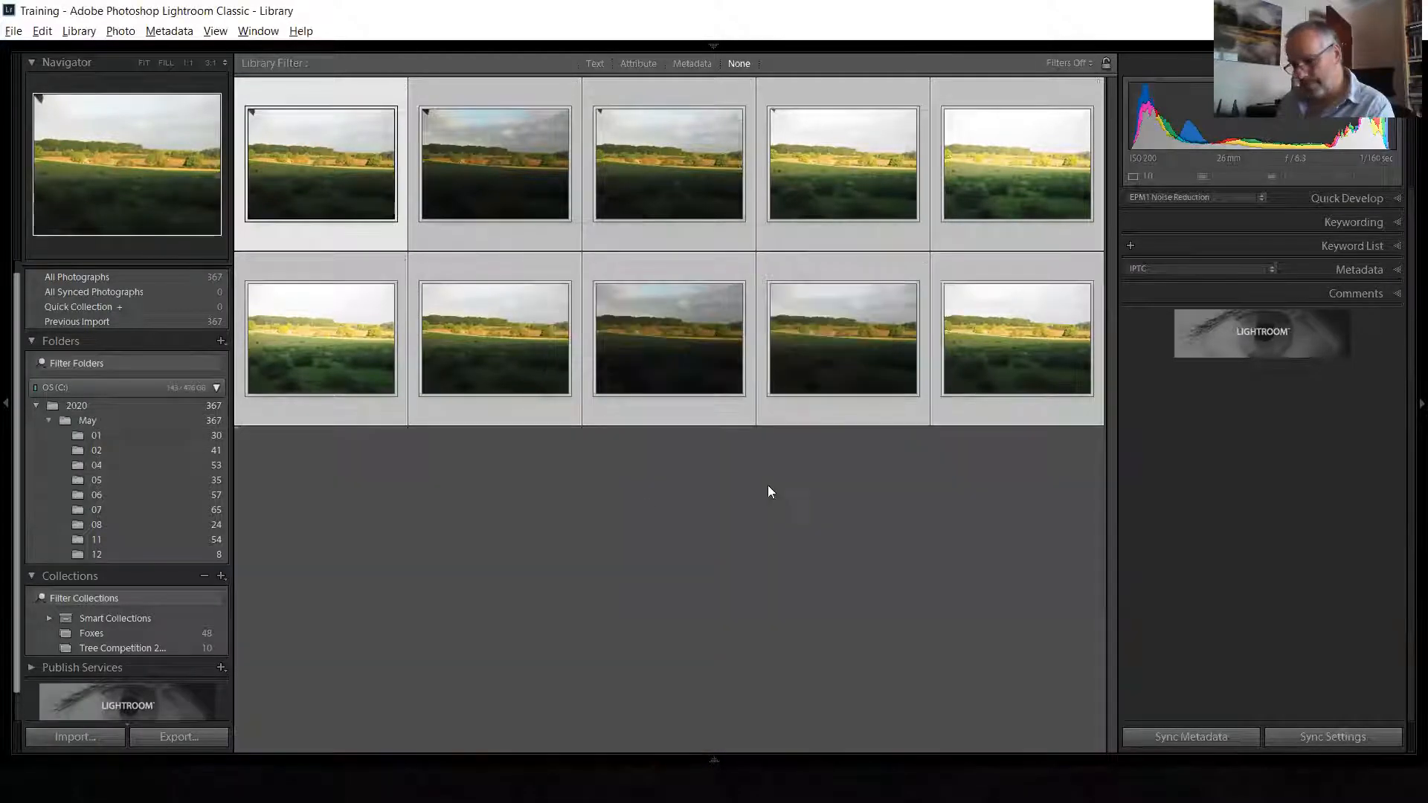
# View the Foxes and Tree Competition 2020 collections, and filter the collections list by "la" before clearing the filter
pyautogui.click(101, 634)
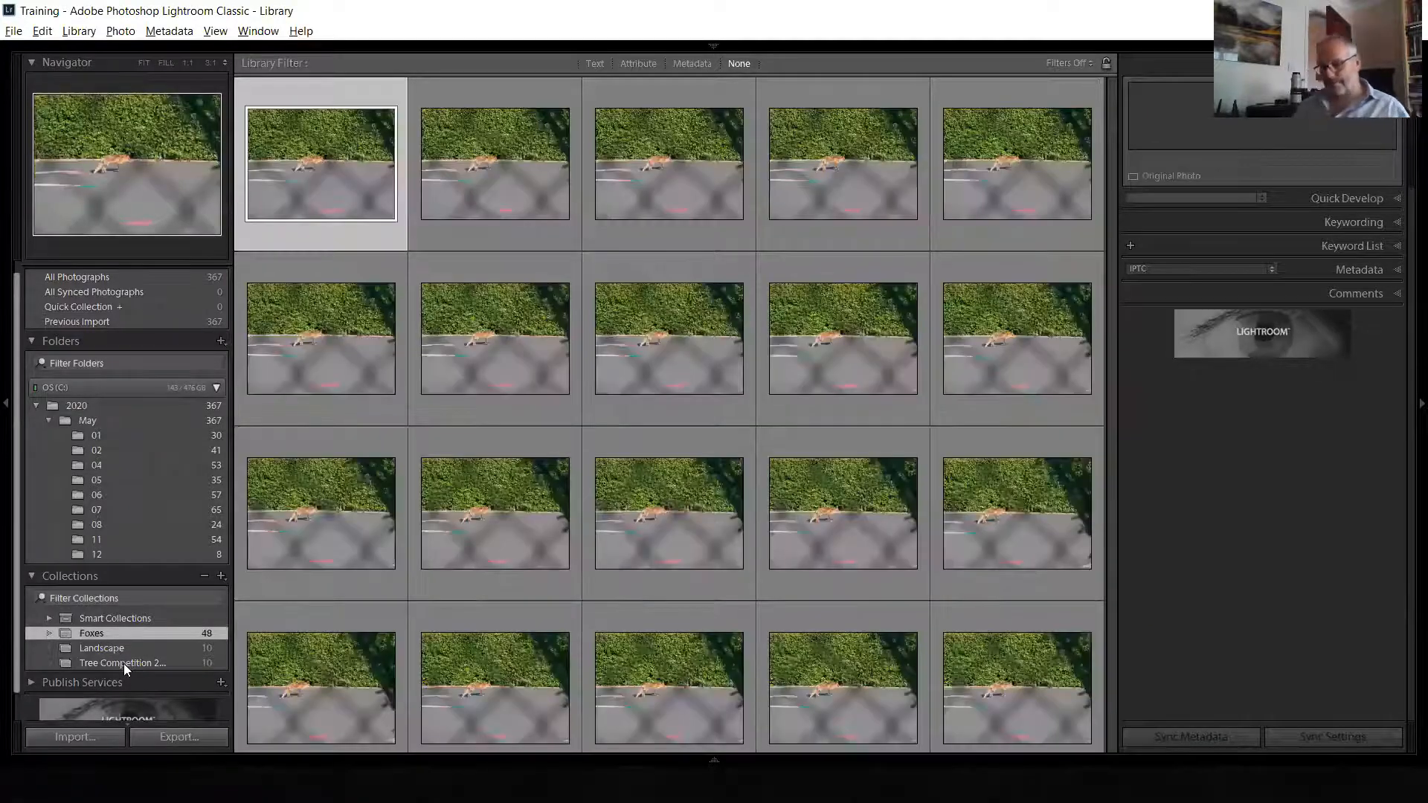
pyautogui.click(123, 663)
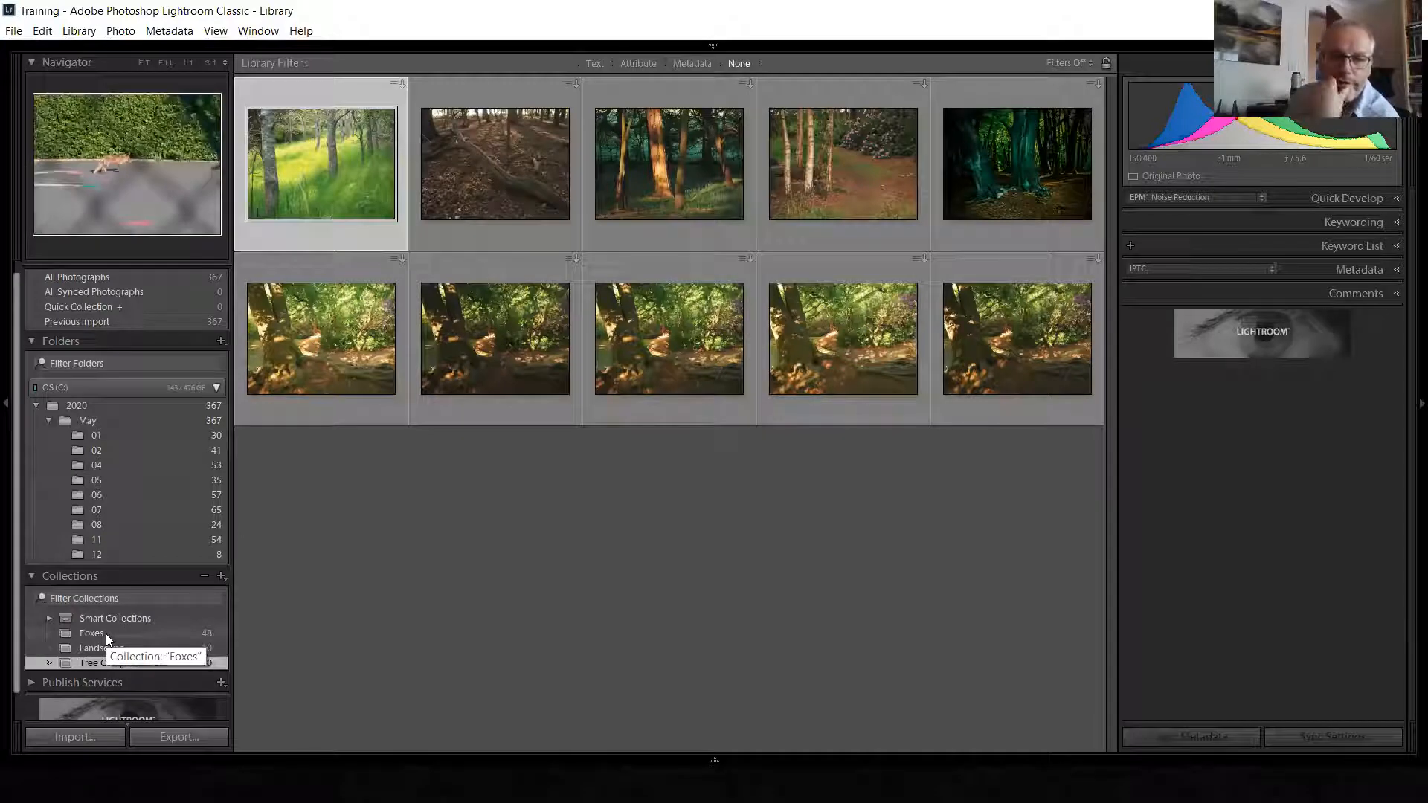
pyautogui.click(145, 599)
pyautogui.write('la')
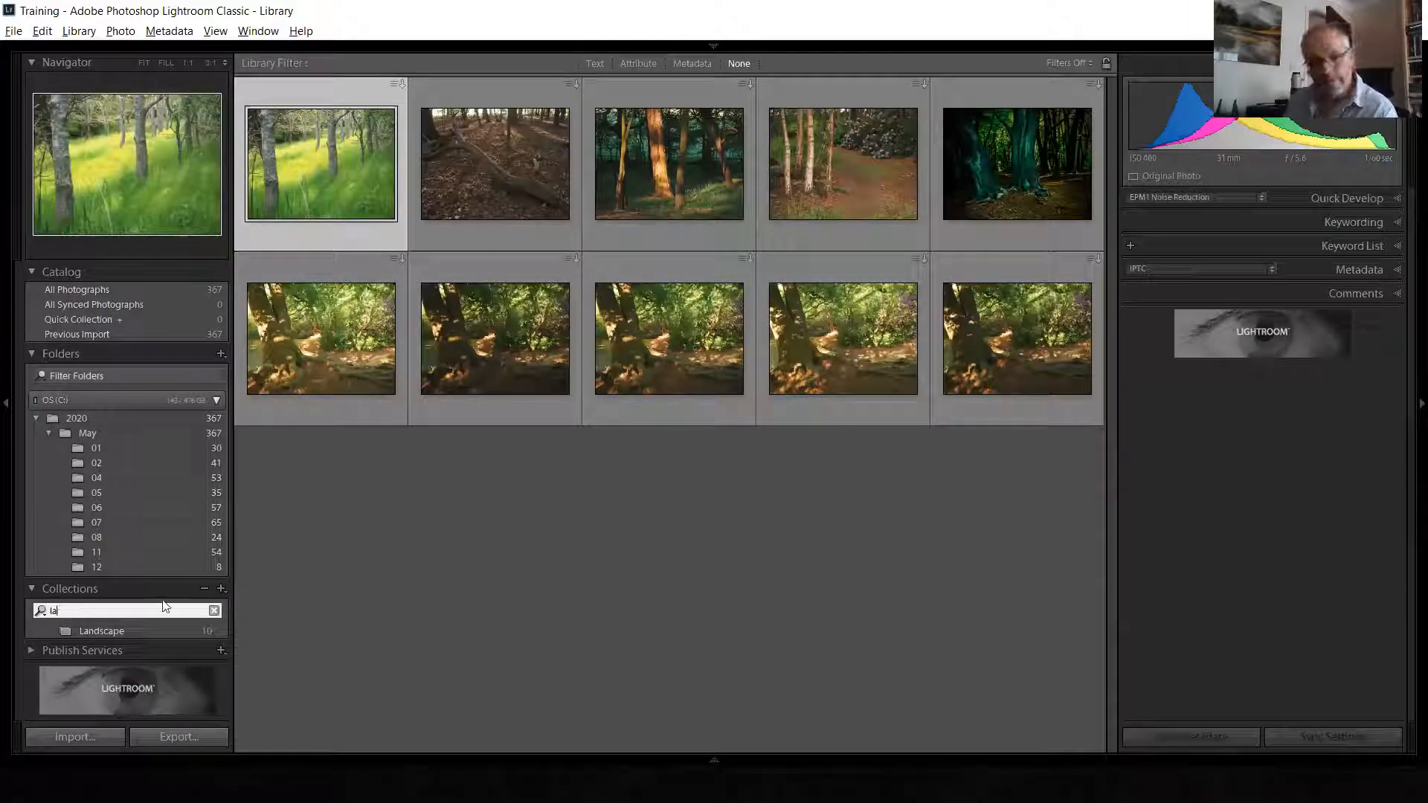
pyautogui.press('BackSpace')
pyautogui.press('BackSpace')
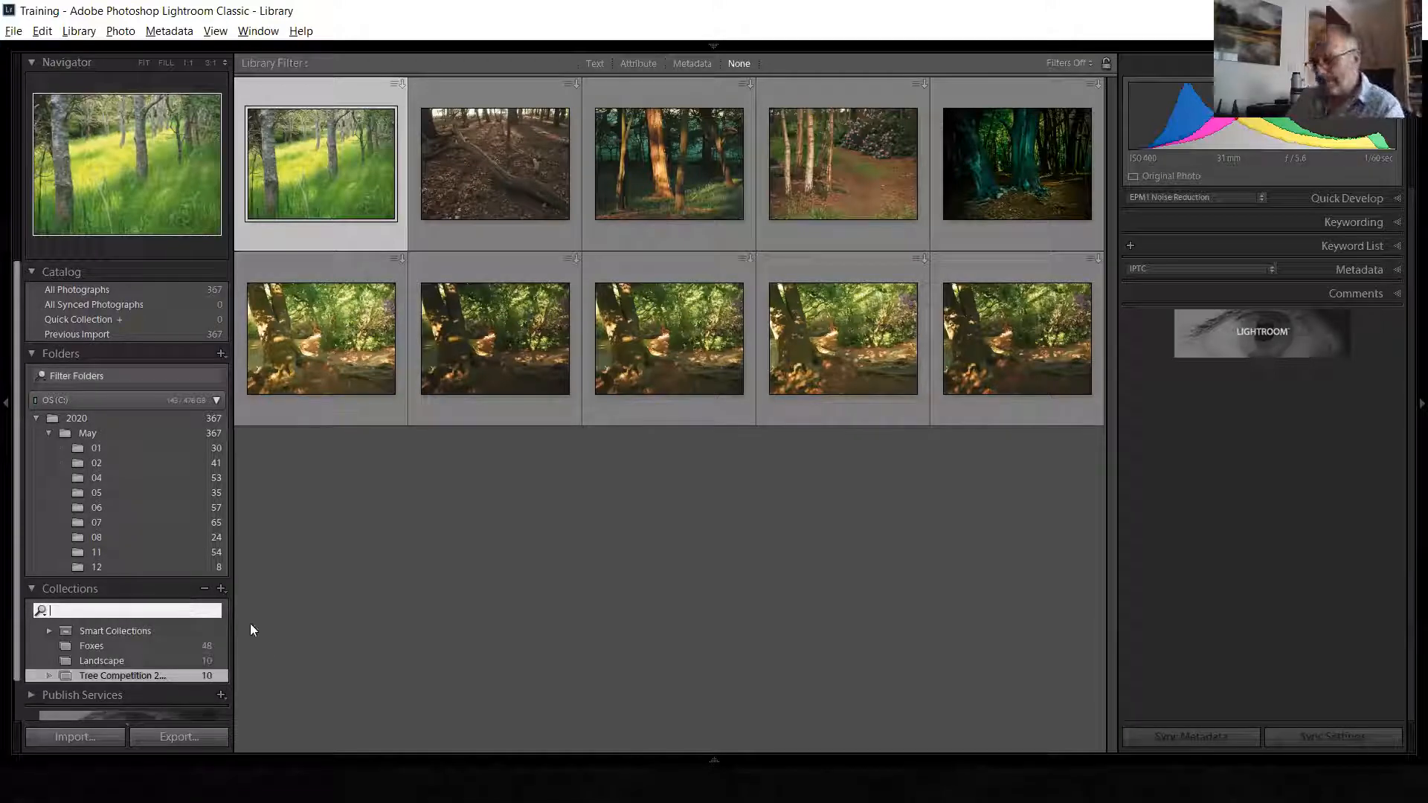
# Create a top-level collection set named Competitions and move the Tree Competition 2020 collection into it
pyautogui.click(220, 588)
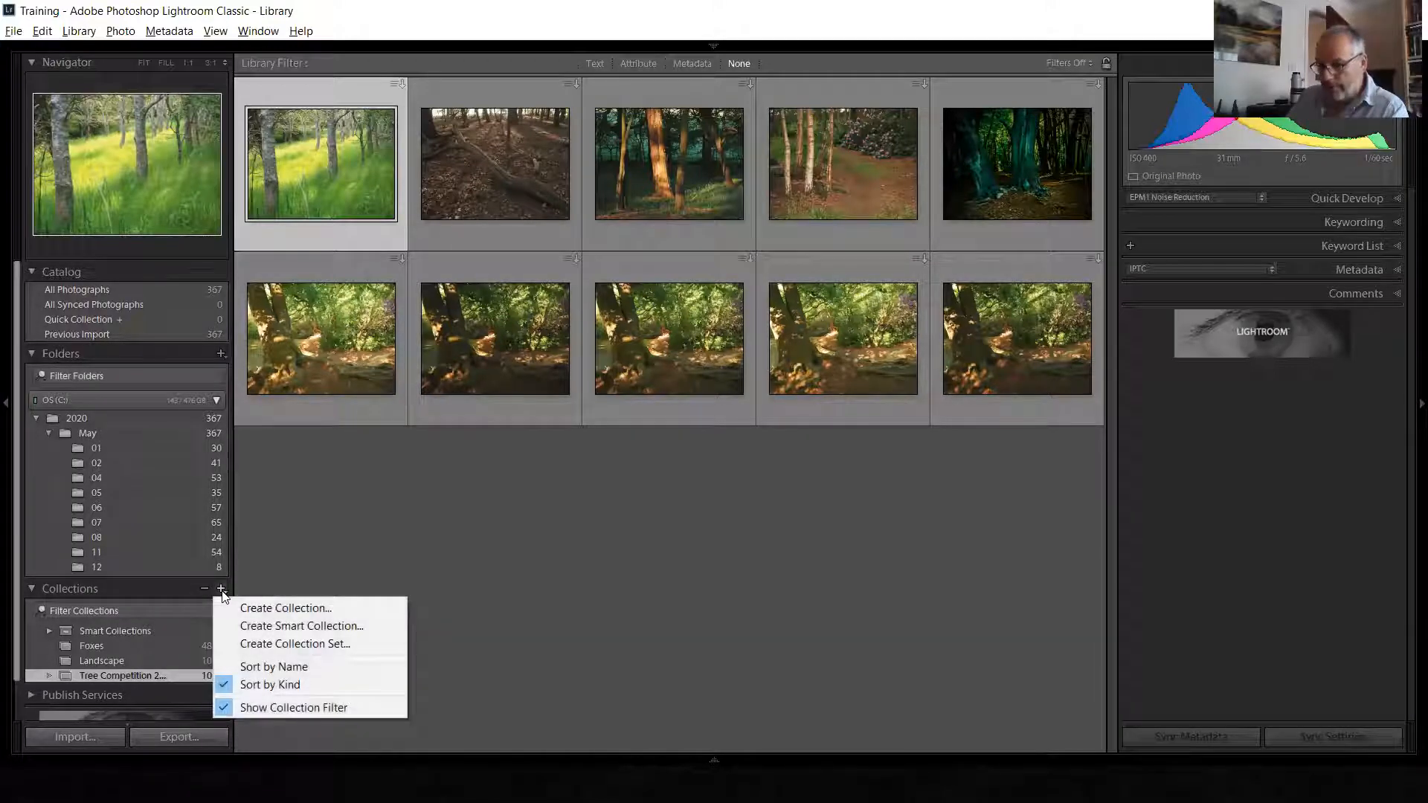
pyautogui.click(287, 644)
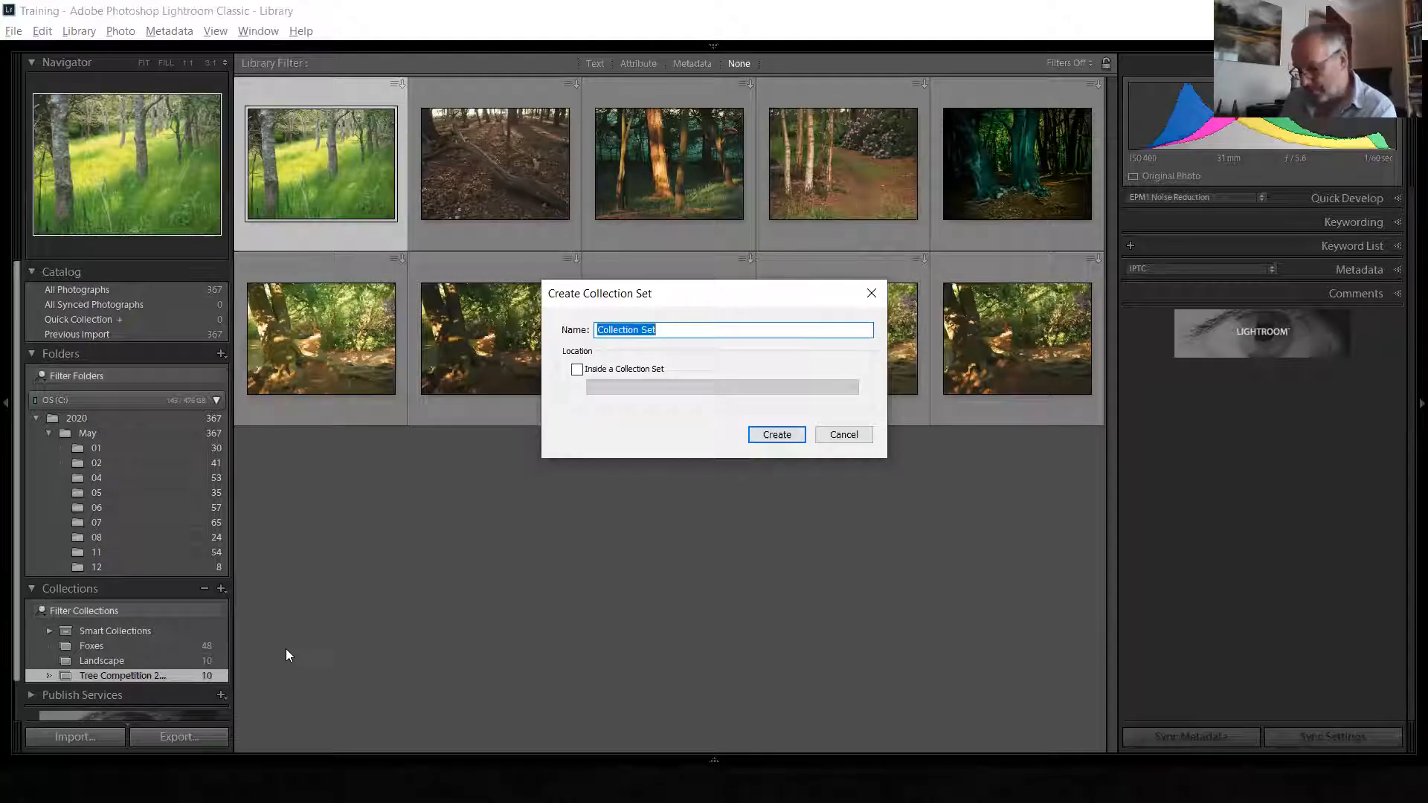
pyautogui.write('Compe')
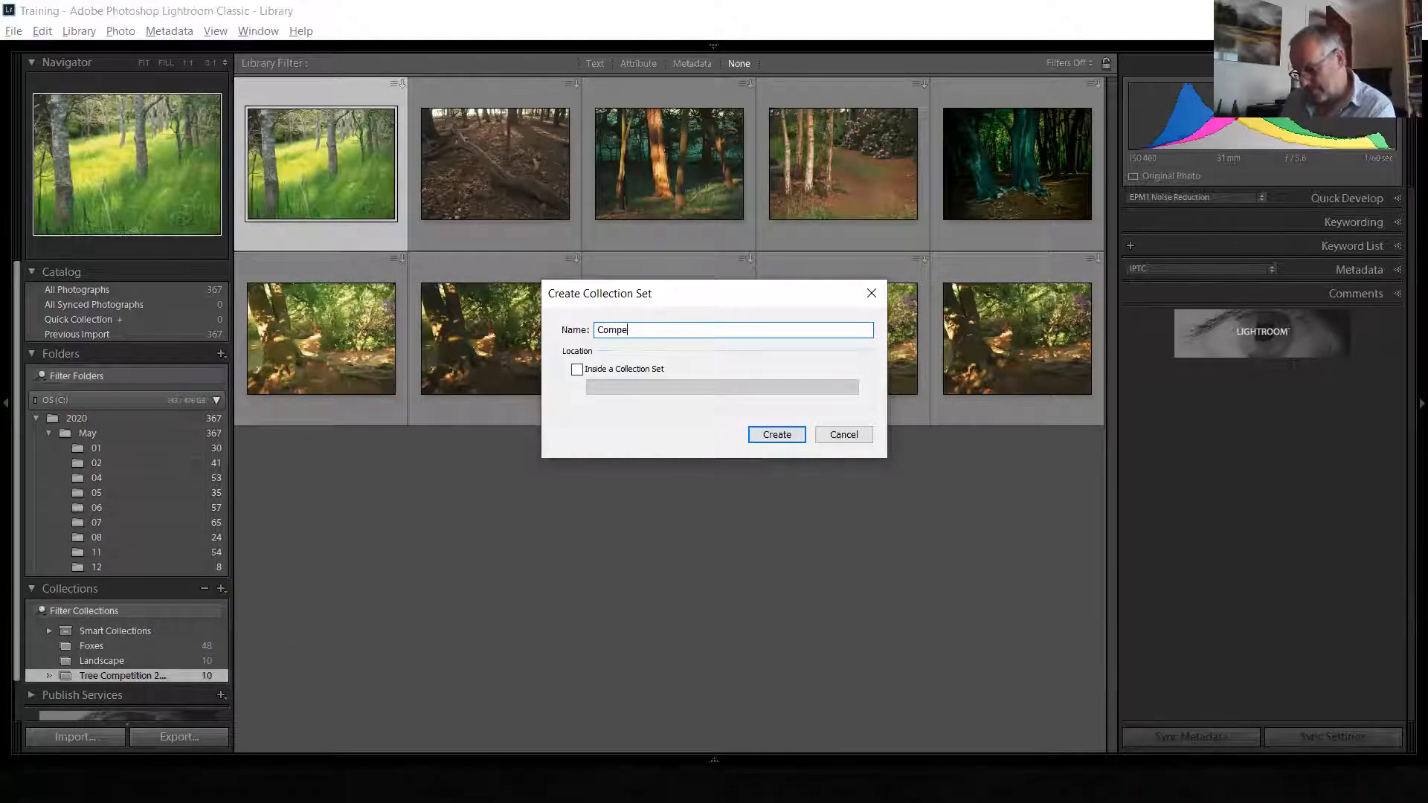
pyautogui.write('titions')
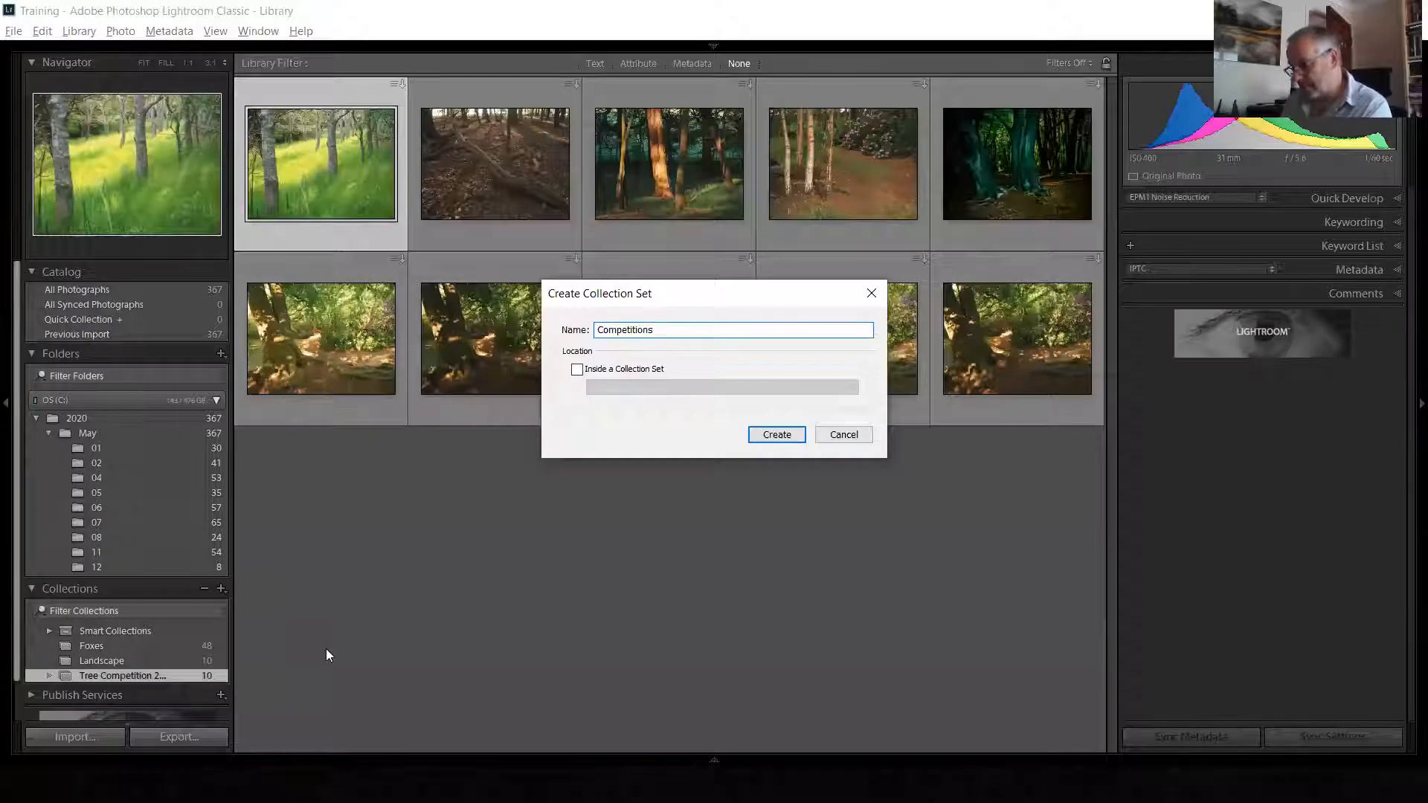
pyautogui.click(763, 439)
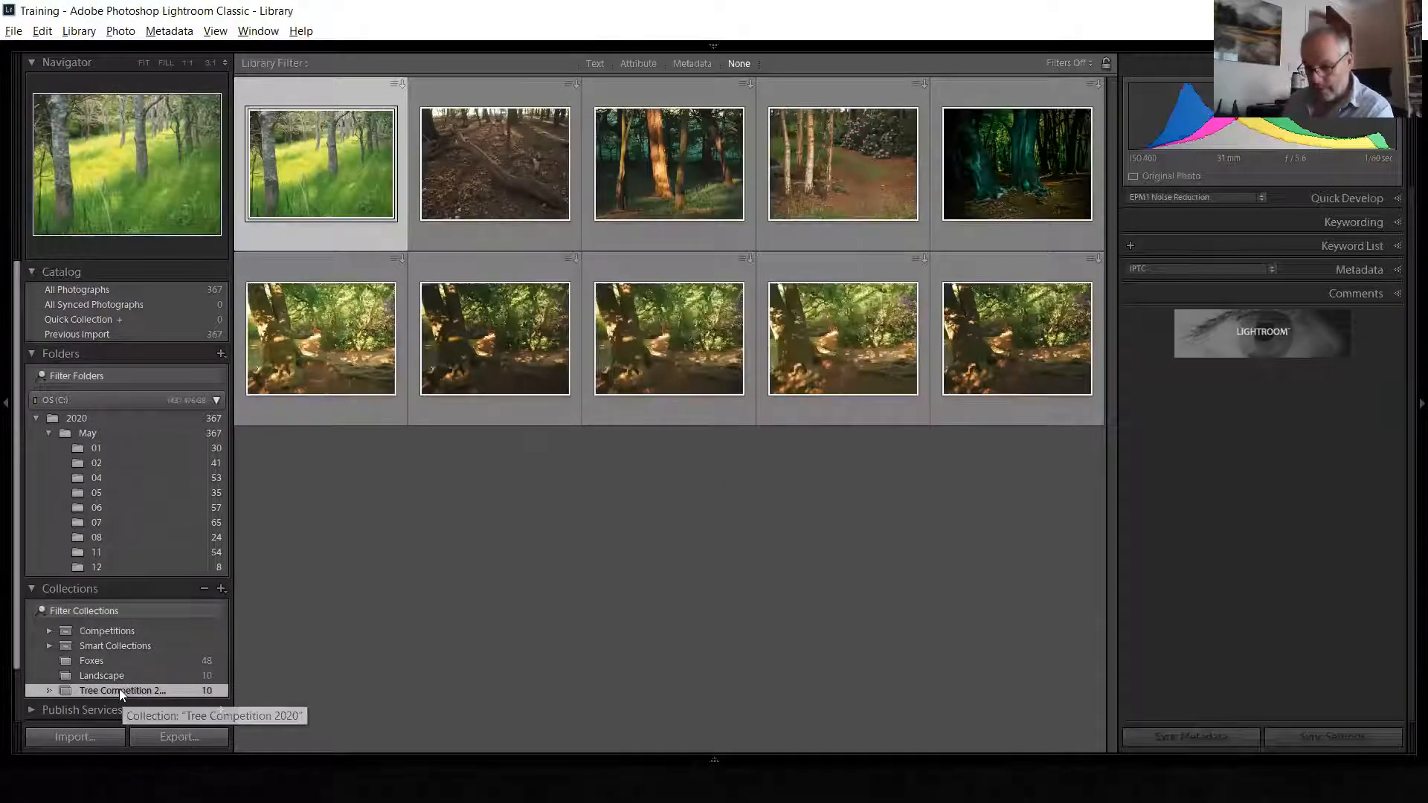
pyautogui.moveTo(148, 690); pyautogui.dragTo(64, 624)
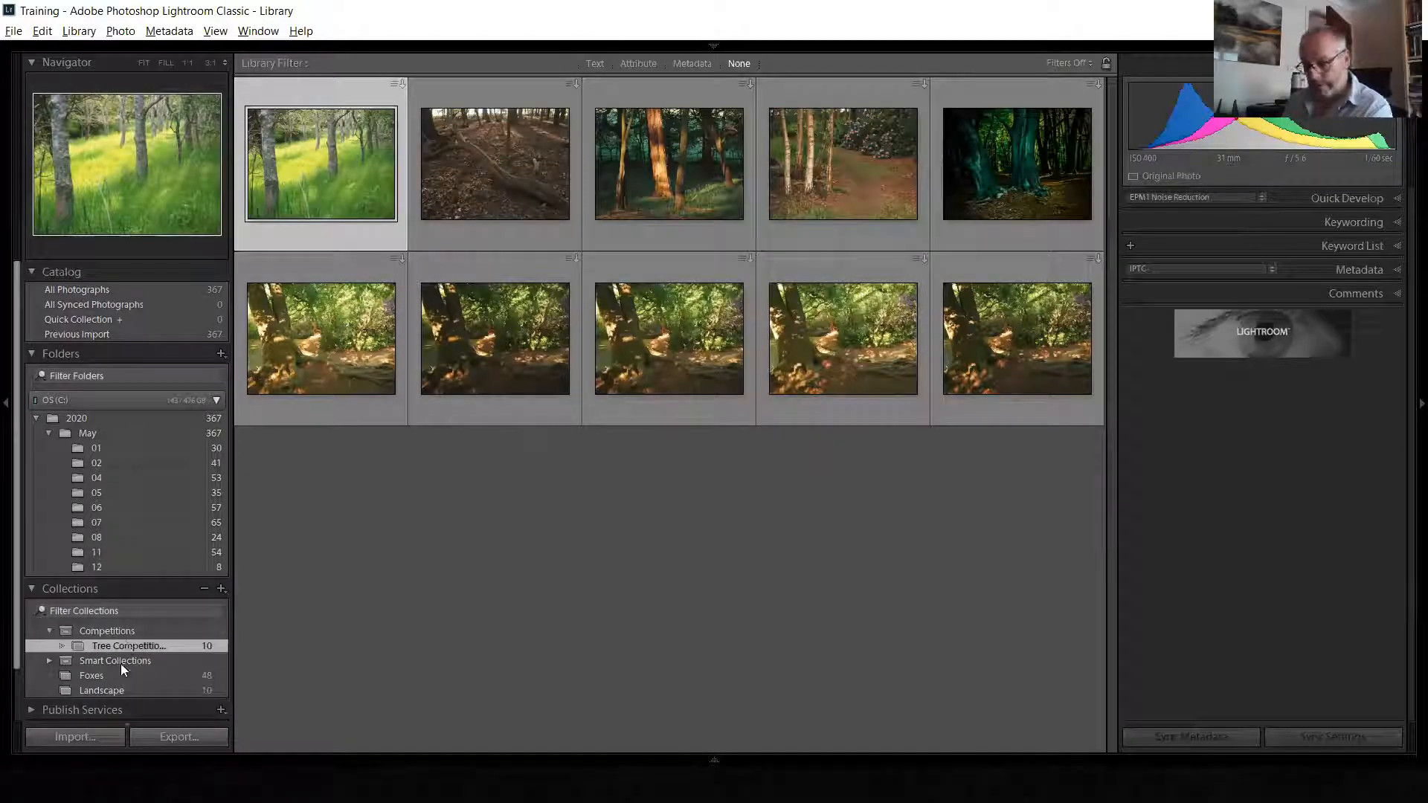
# Create a collection set named Other Stuff inside the Competitions set
pyautogui.click(221, 589)
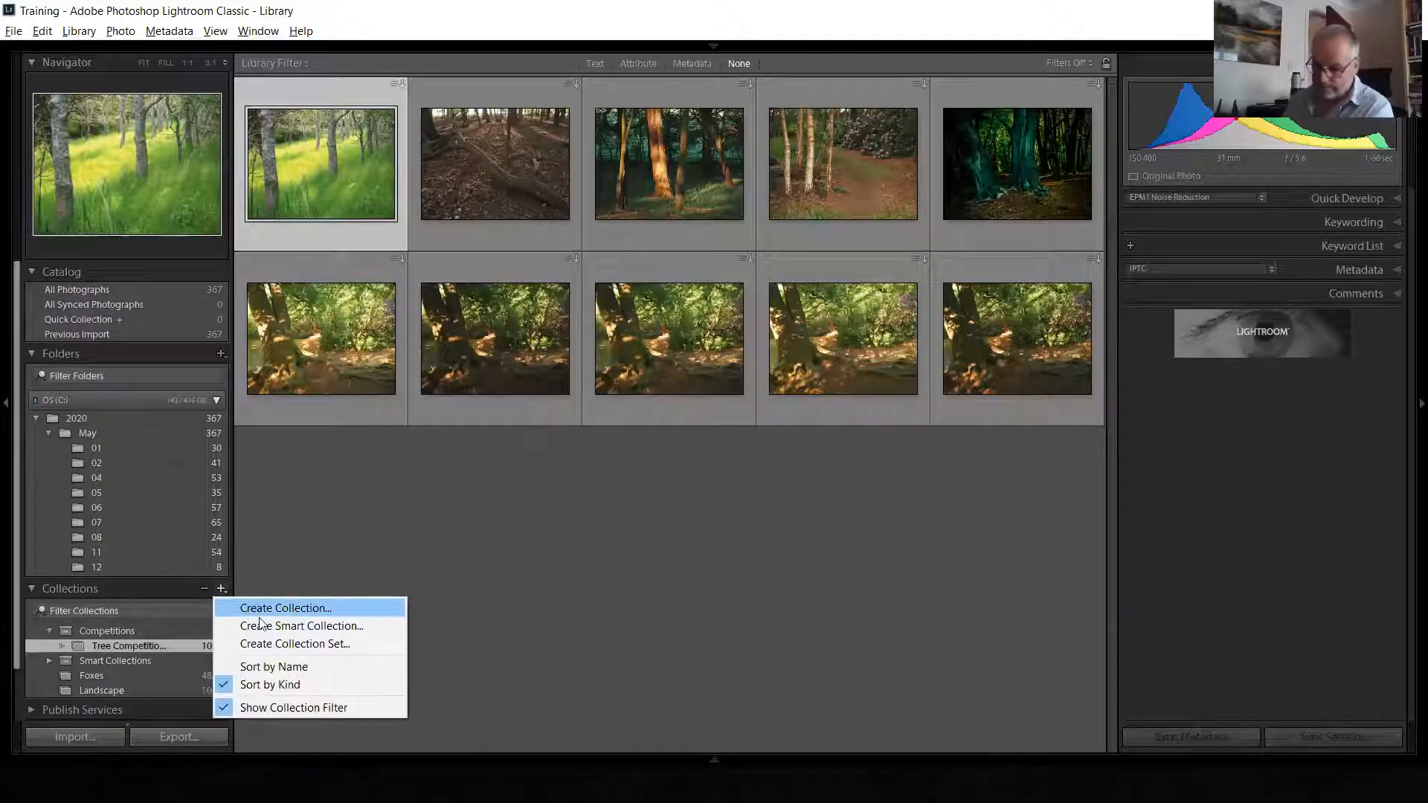
pyautogui.click(298, 644)
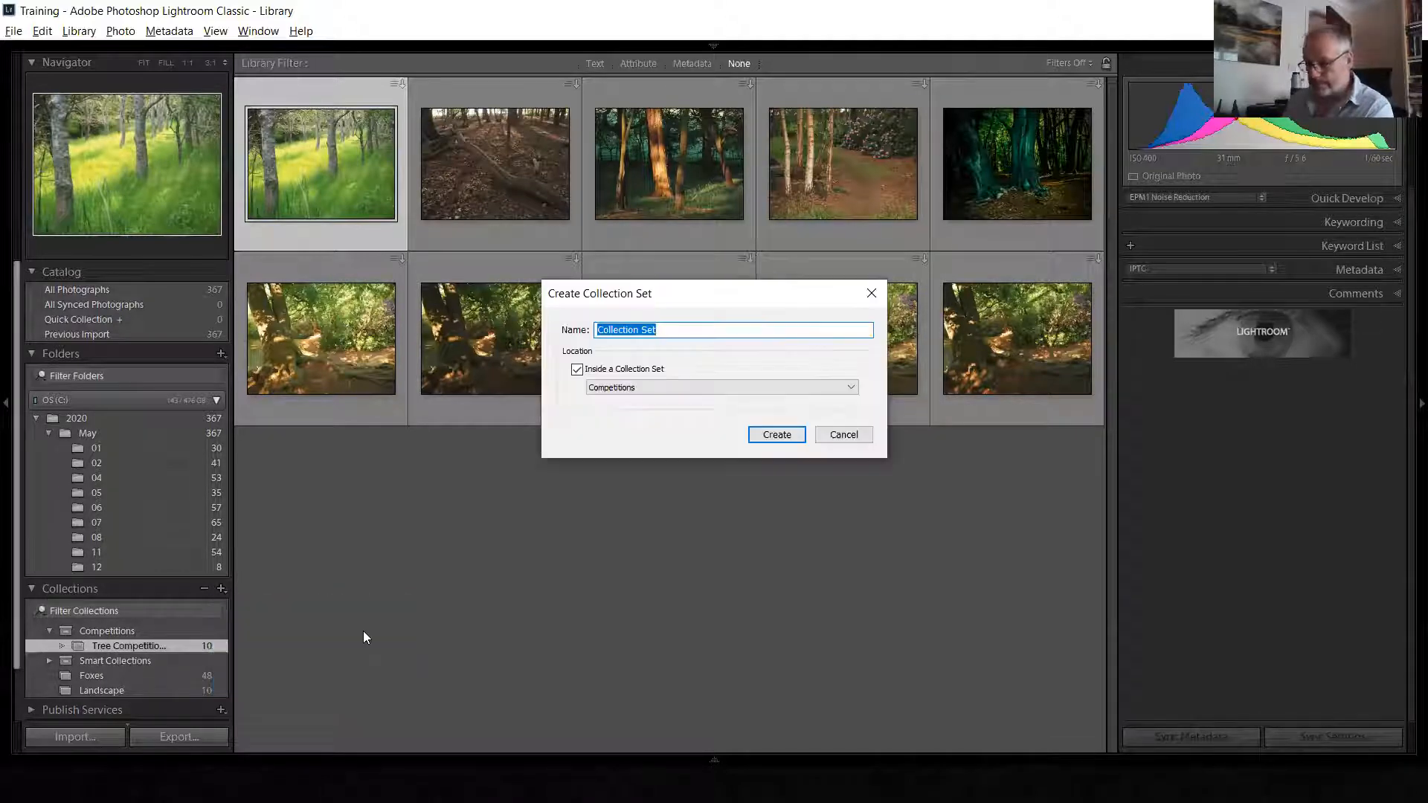
pyautogui.write('Othe')
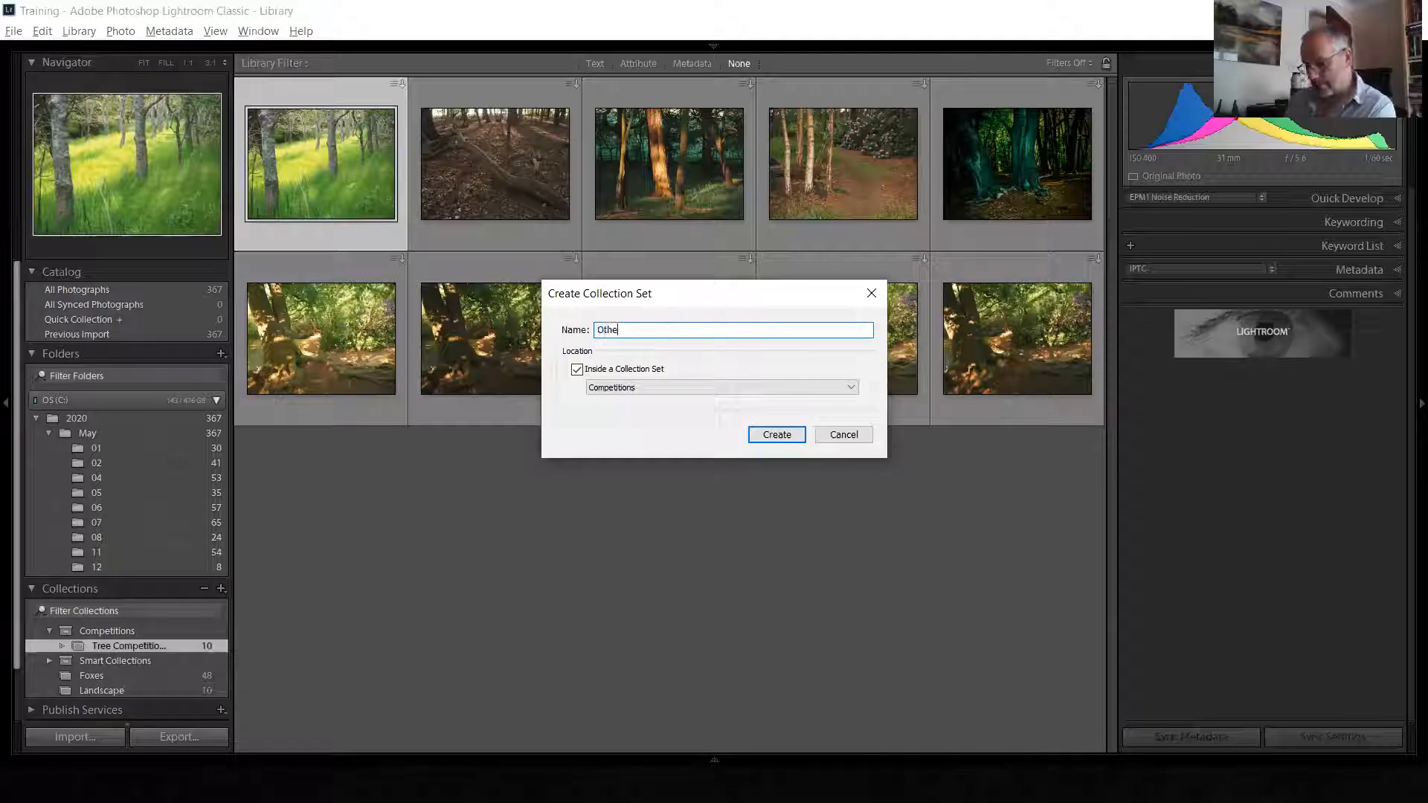
pyautogui.write('r Stuff')
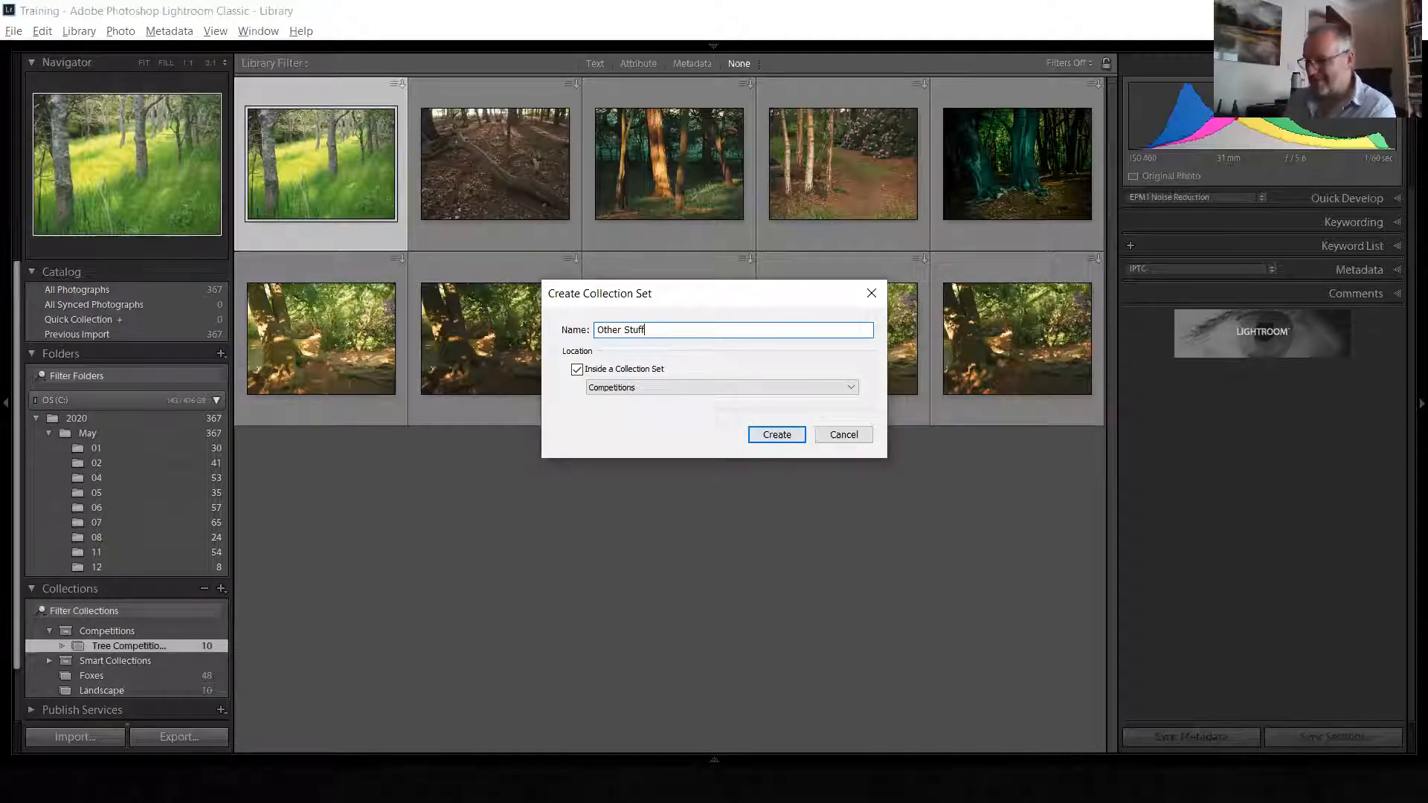
pyautogui.click(777, 437)
# Move the Foxes and Landscape collections together into the Other Stuff set and show that set's photos
pyautogui.click(103, 690)
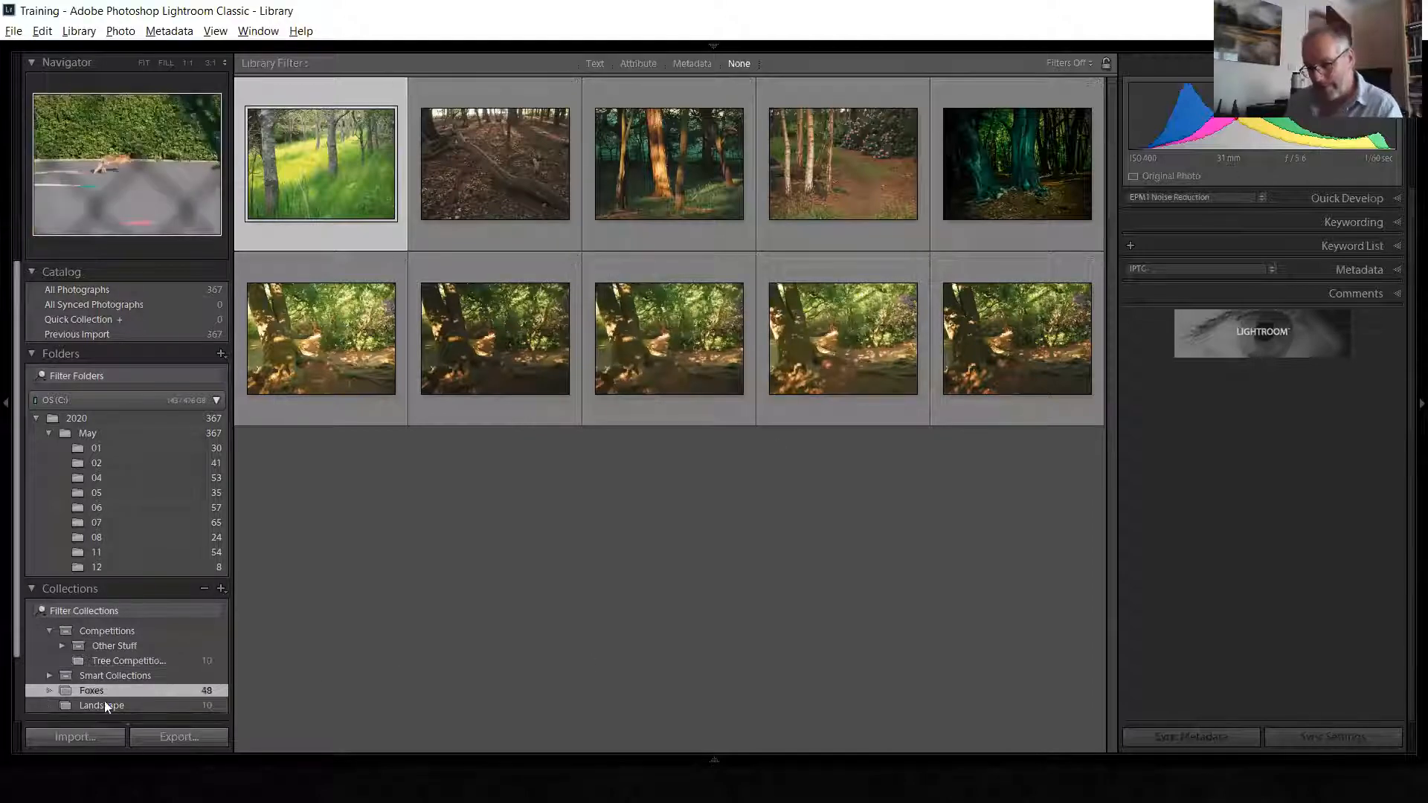
pyautogui.keyDown('ctrl'); pyautogui.click(107, 705); pyautogui.keyUp('ctrl')
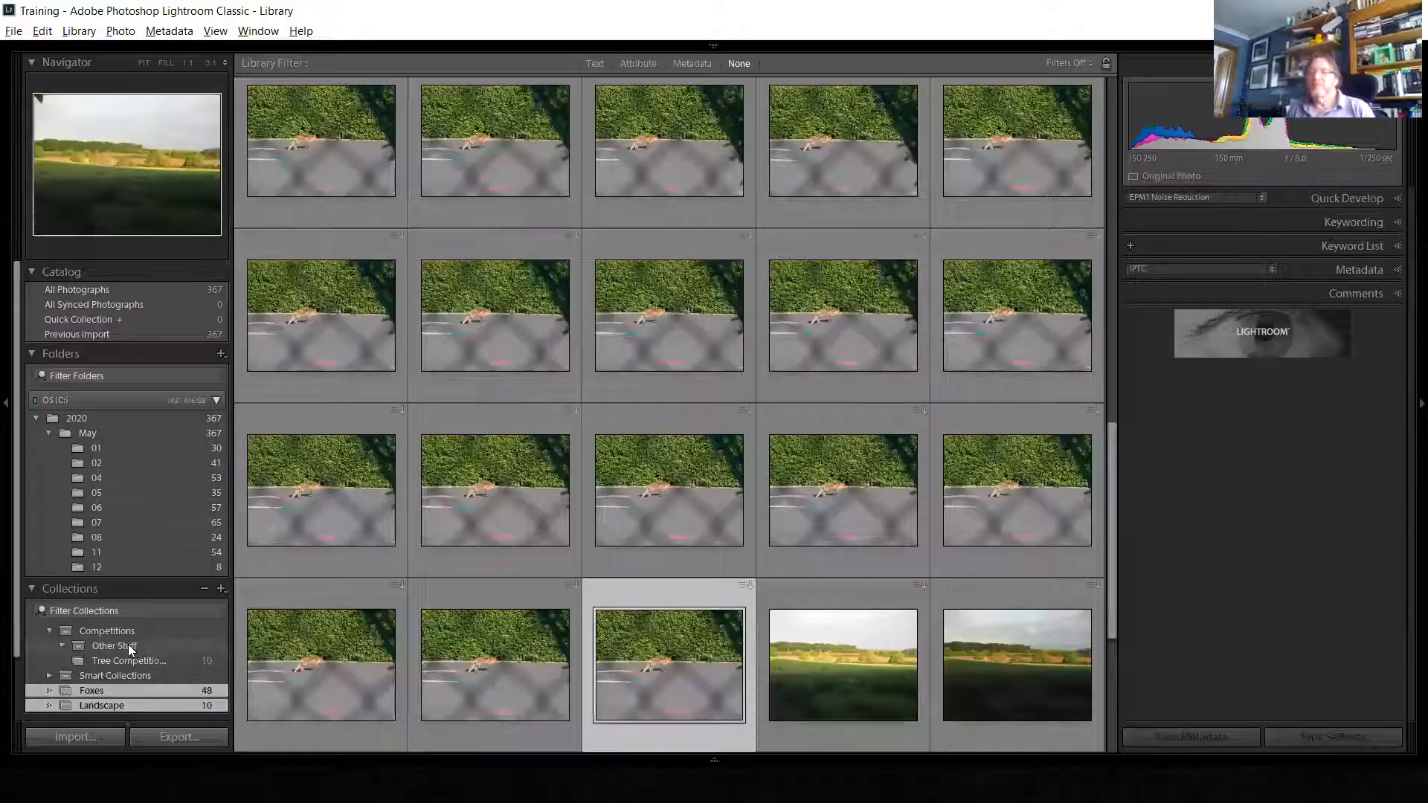
pyautogui.moveTo(128, 644); pyautogui.dragTo(128, 644)
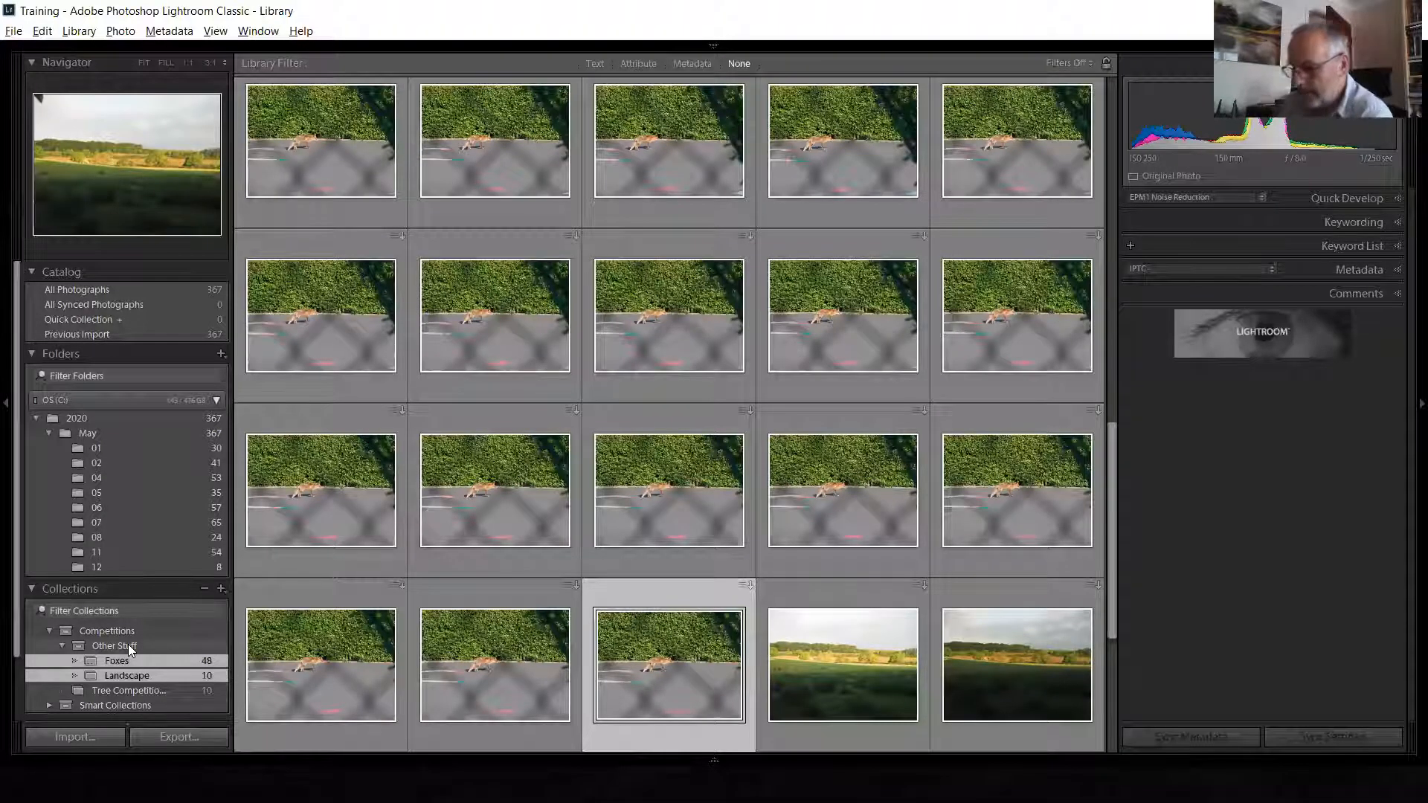
pyautogui.click(128, 644)
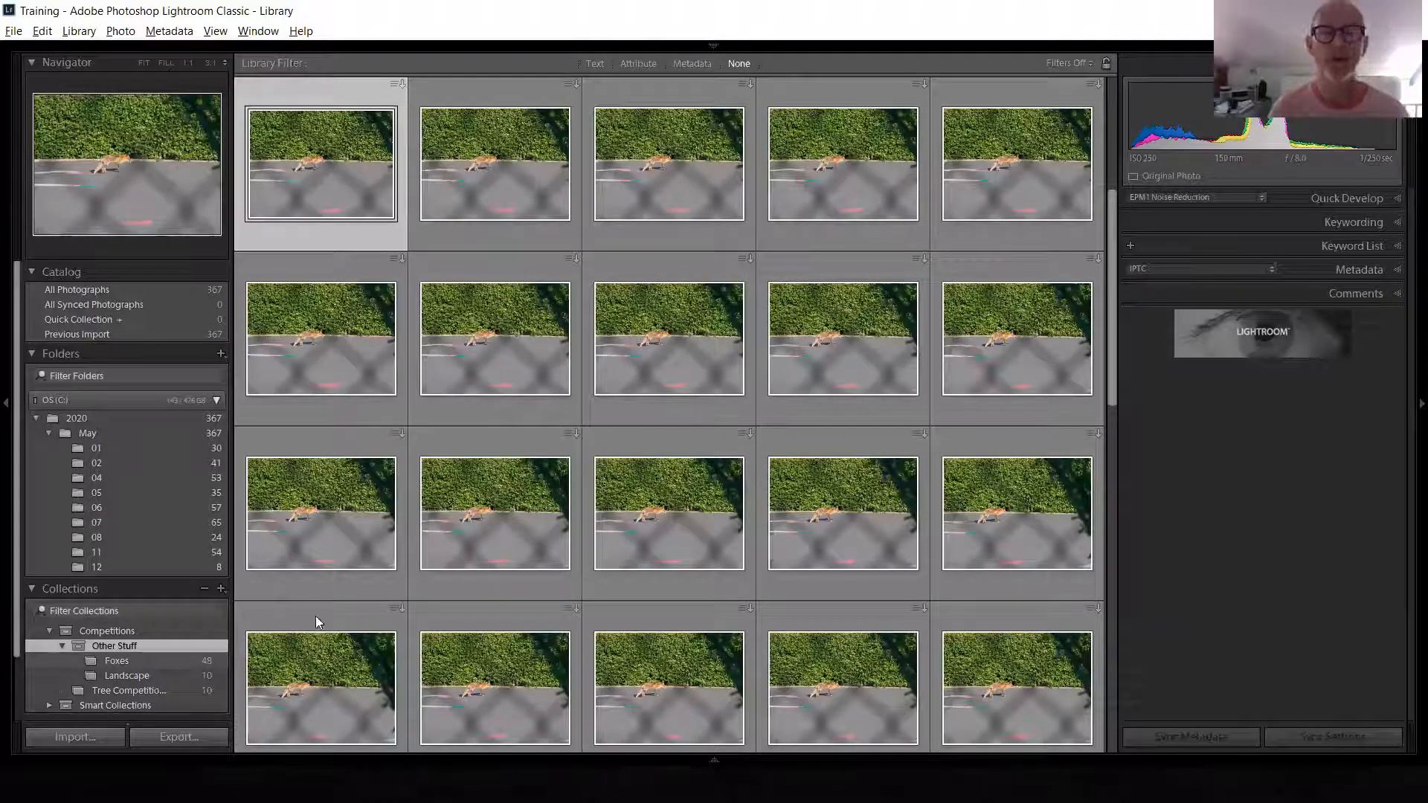
# Select the continuous run of woodland photos in the May folder, from the first sunlit tree shot to the last image before the foxes
pyautogui.click(129, 433)
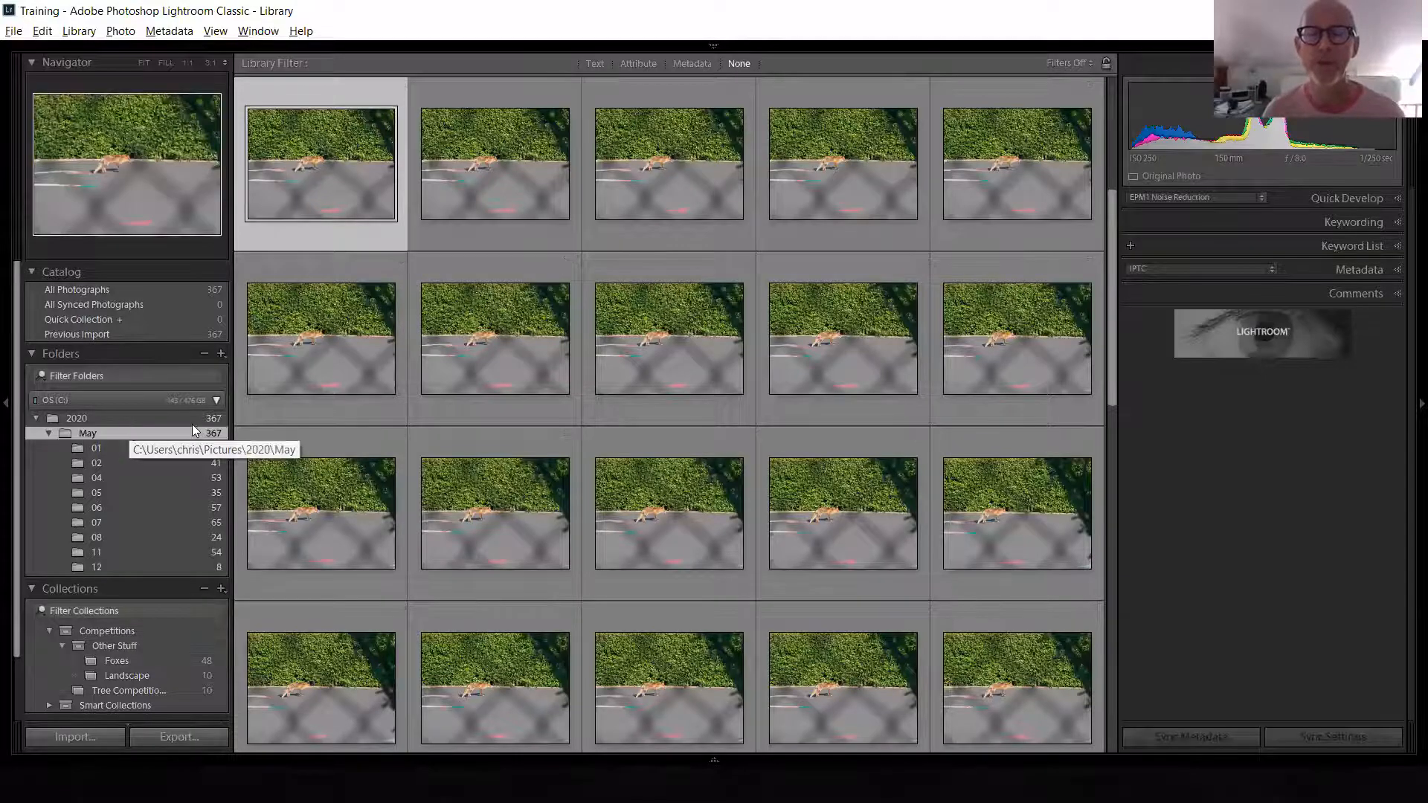
pyautogui.scroll(5, 647, 372)
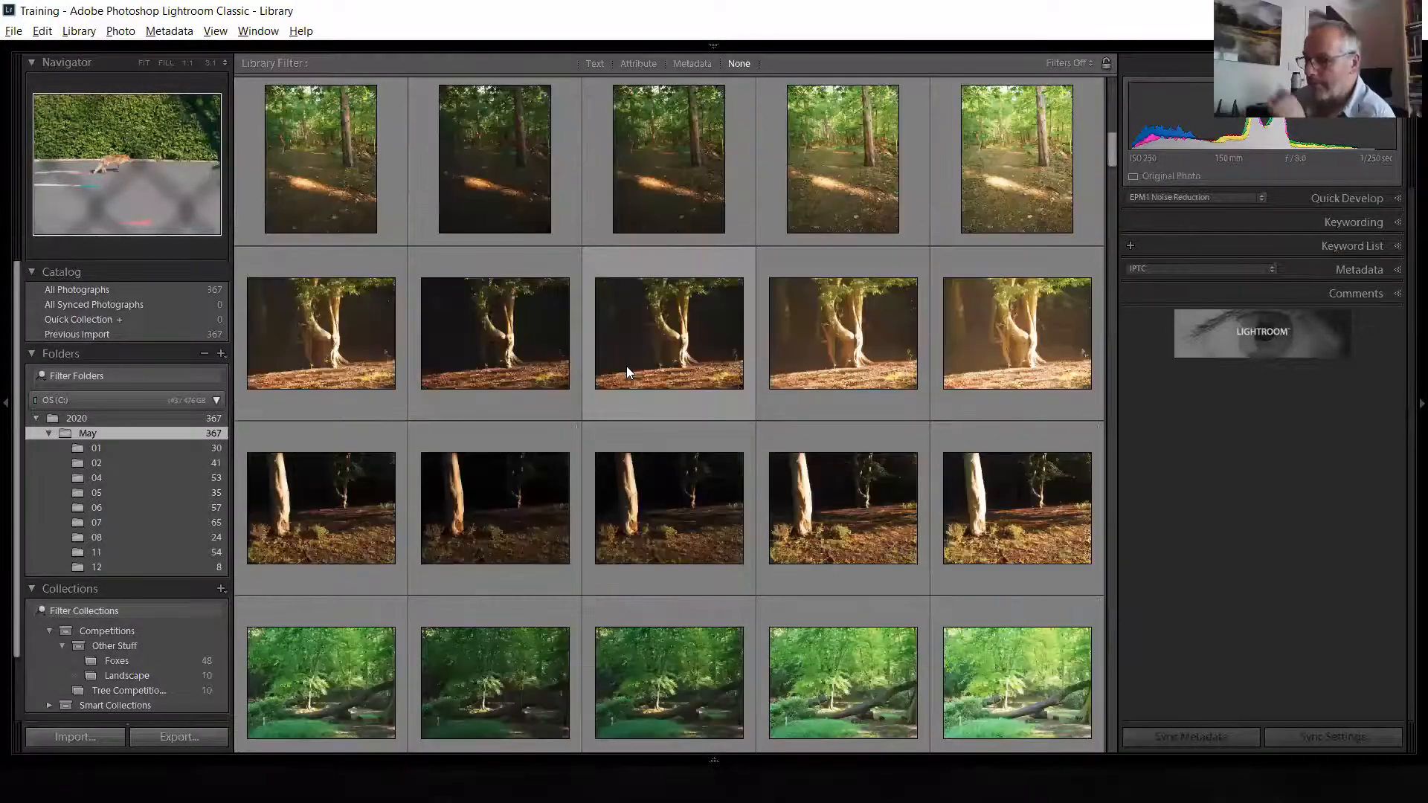
pyautogui.scroll(3, 446, 483)
pyautogui.click(340, 467)
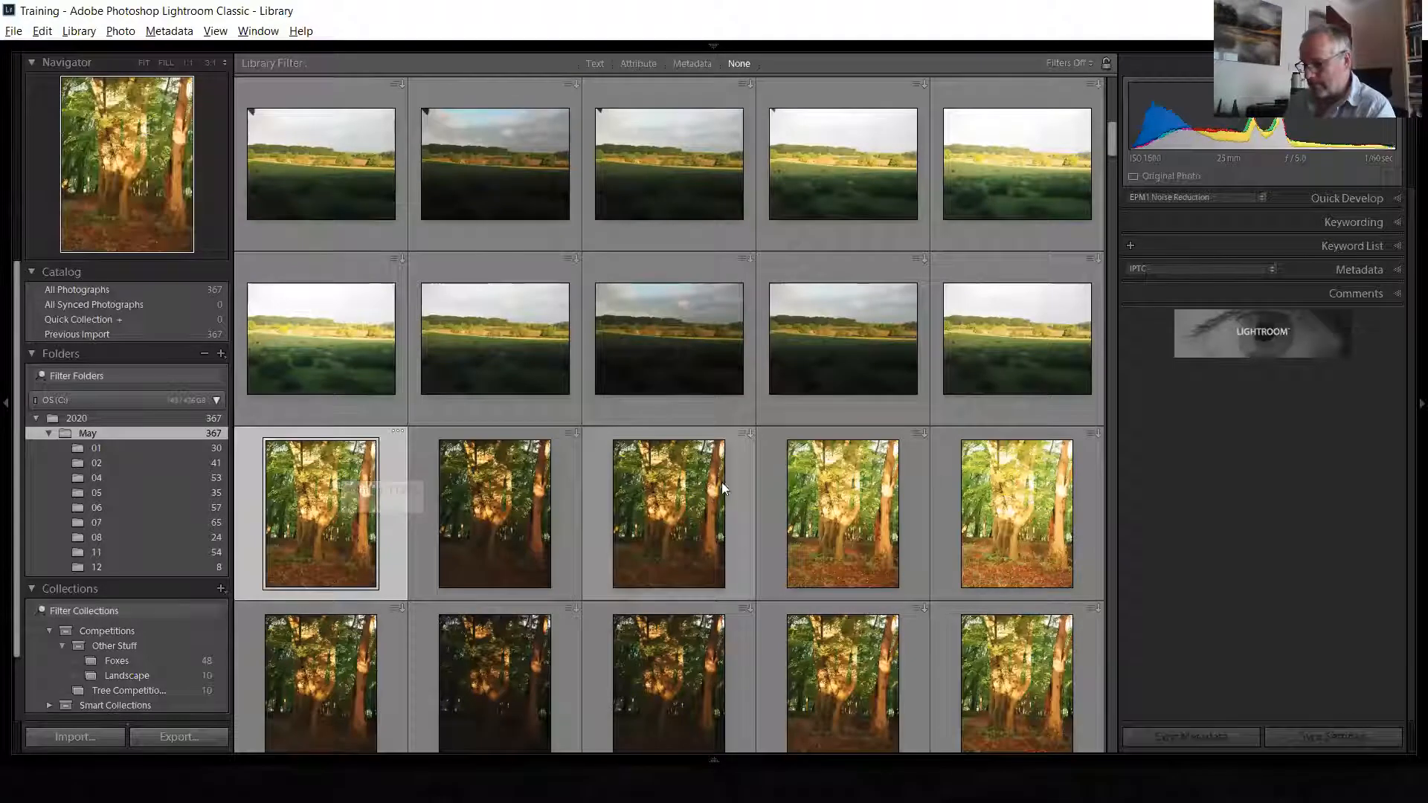
pyautogui.scroll(-5, 721, 482)
pyautogui.scroll(-5, 1011, 595)
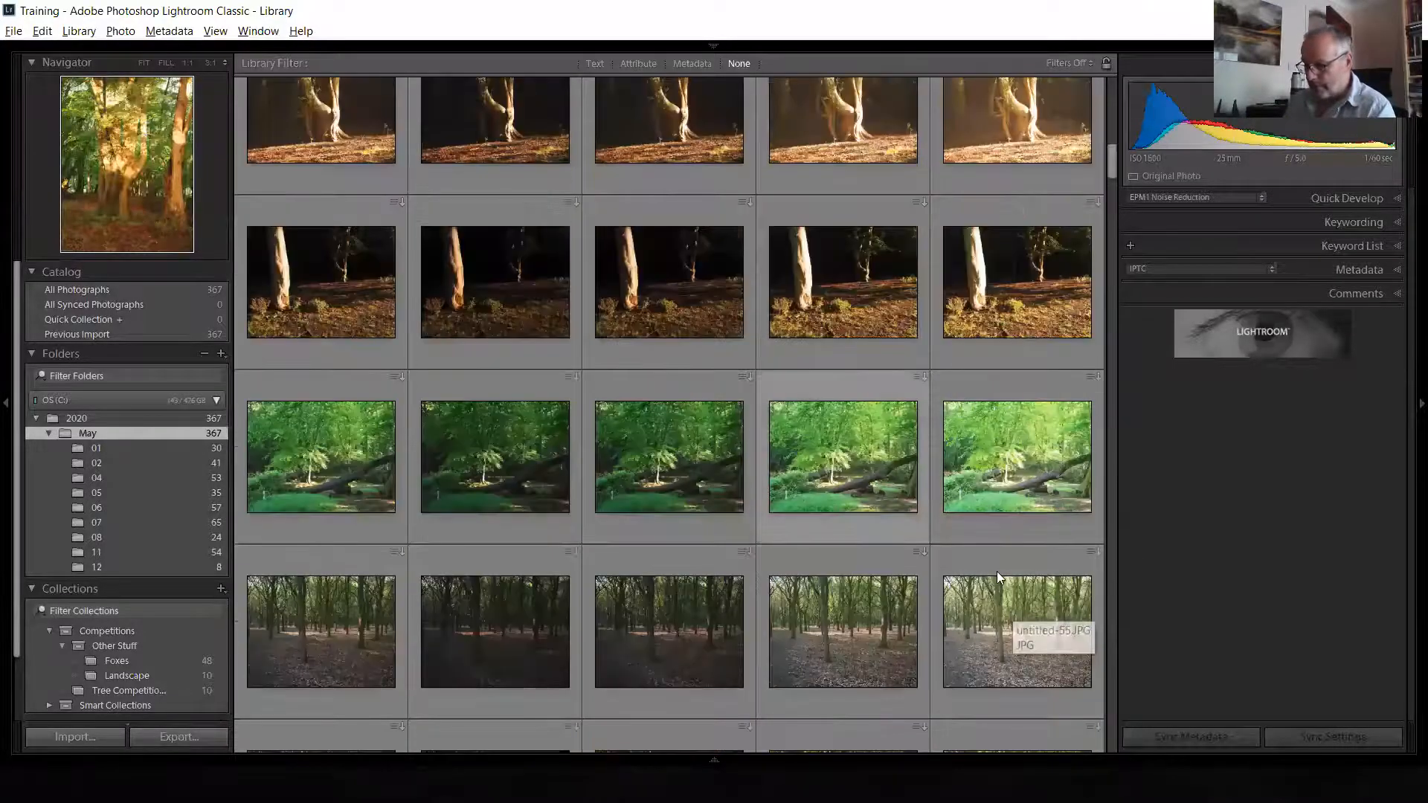
pyautogui.scroll(-3, 982, 580)
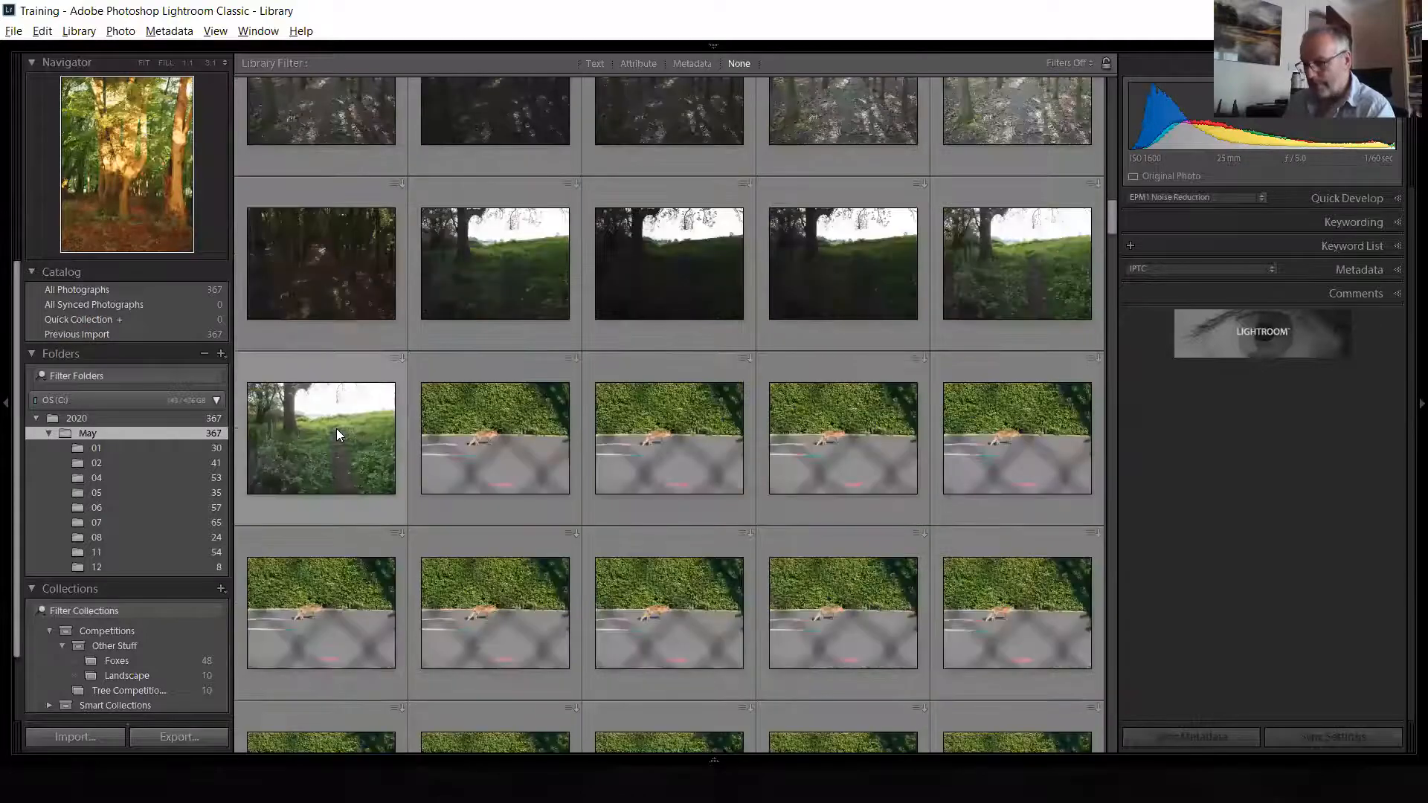
pyautogui.scroll(-3, 336, 429)
pyautogui.keyDown('shift'); pyautogui.click(336, 428); pyautogui.keyUp('shift')
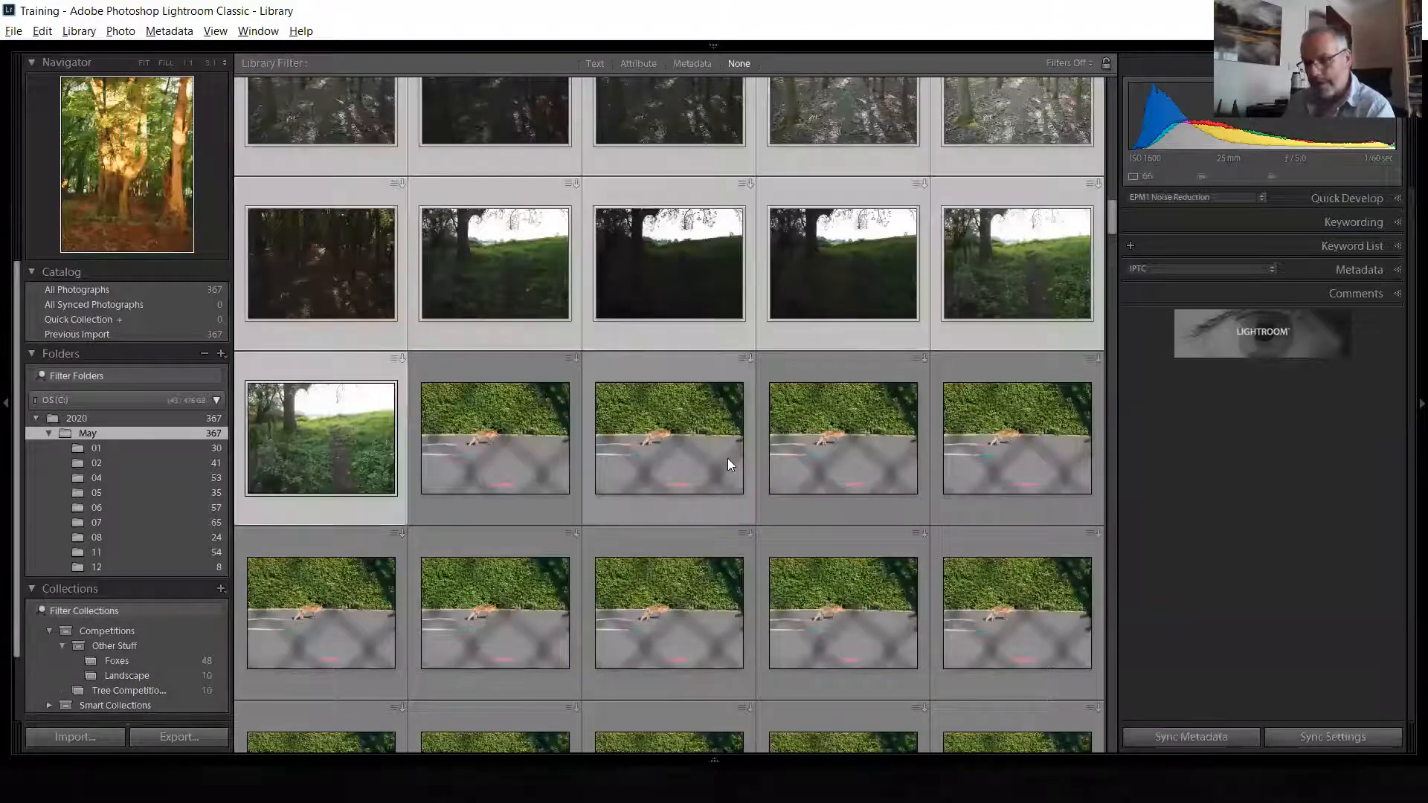
# Create a collection named Epping forest that includes the selected photos, outside any collection set
pyautogui.click(221, 589)
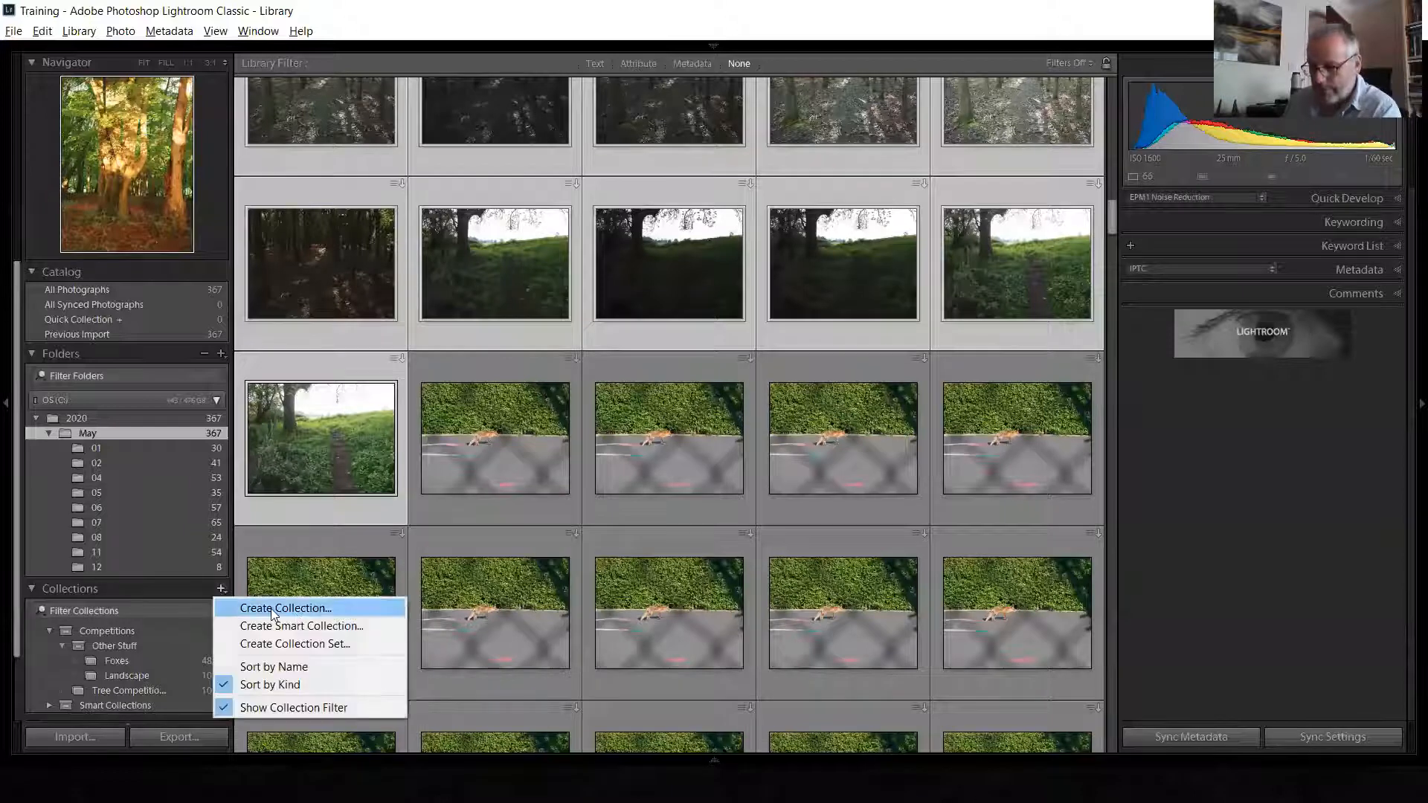
pyautogui.click(273, 607)
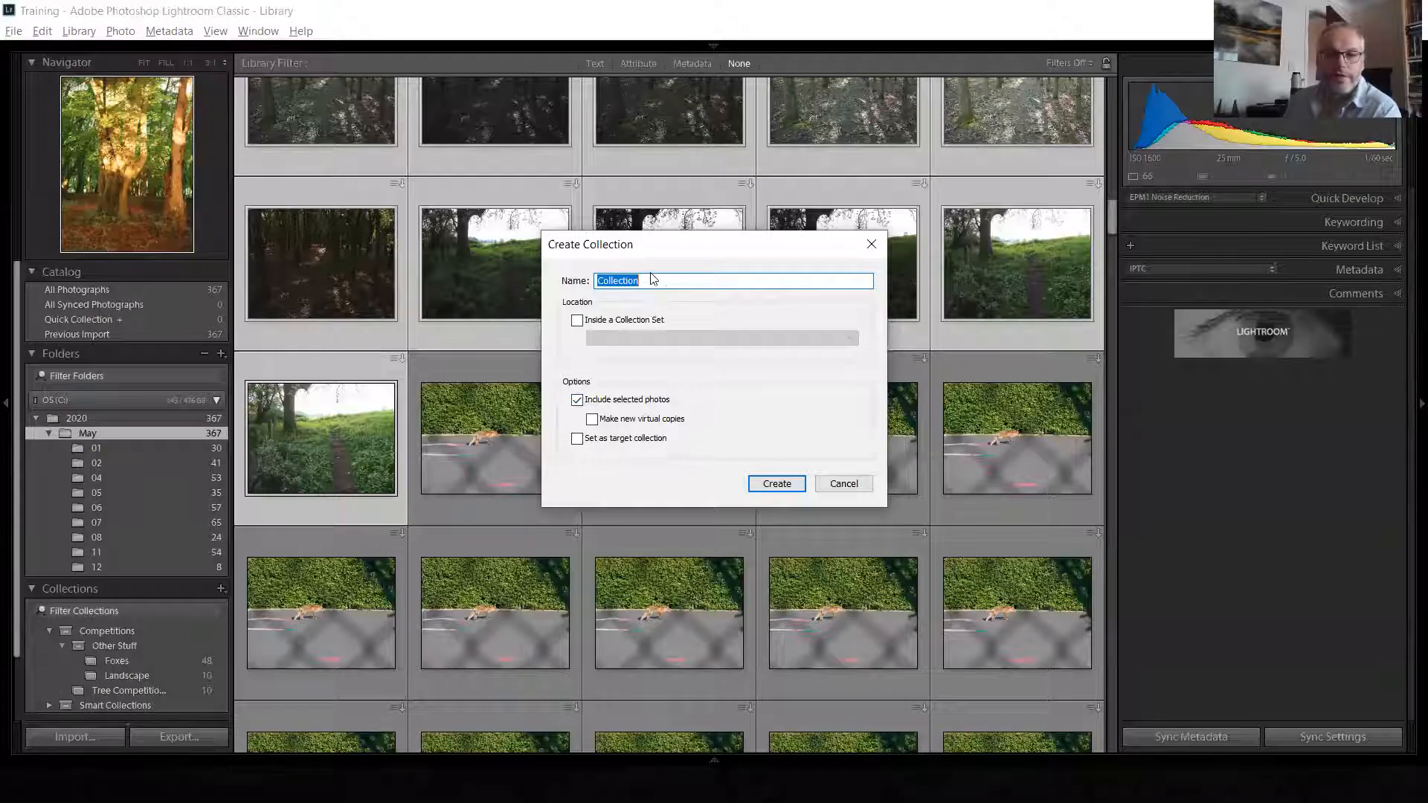
pyautogui.write('Epping forest')
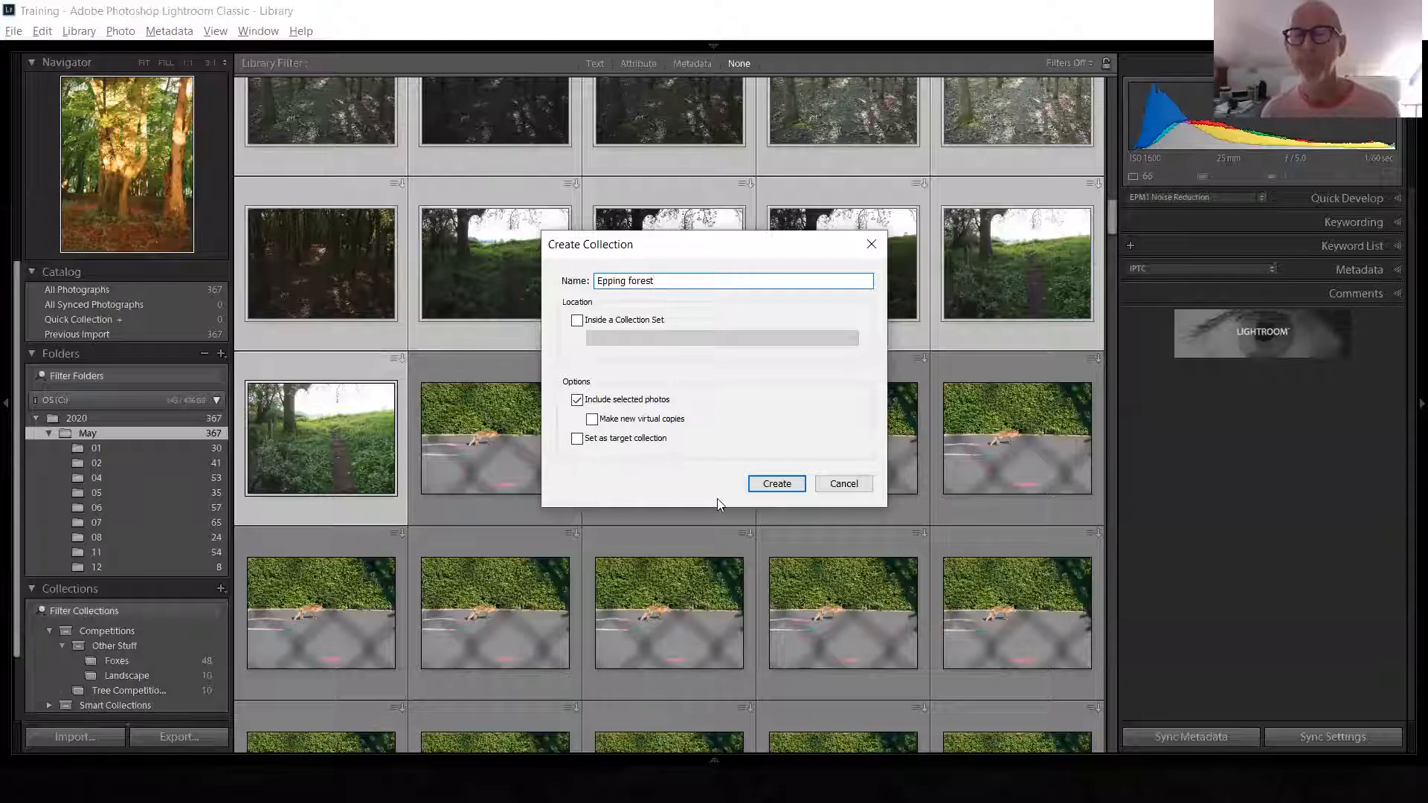
pyautogui.click(776, 483)
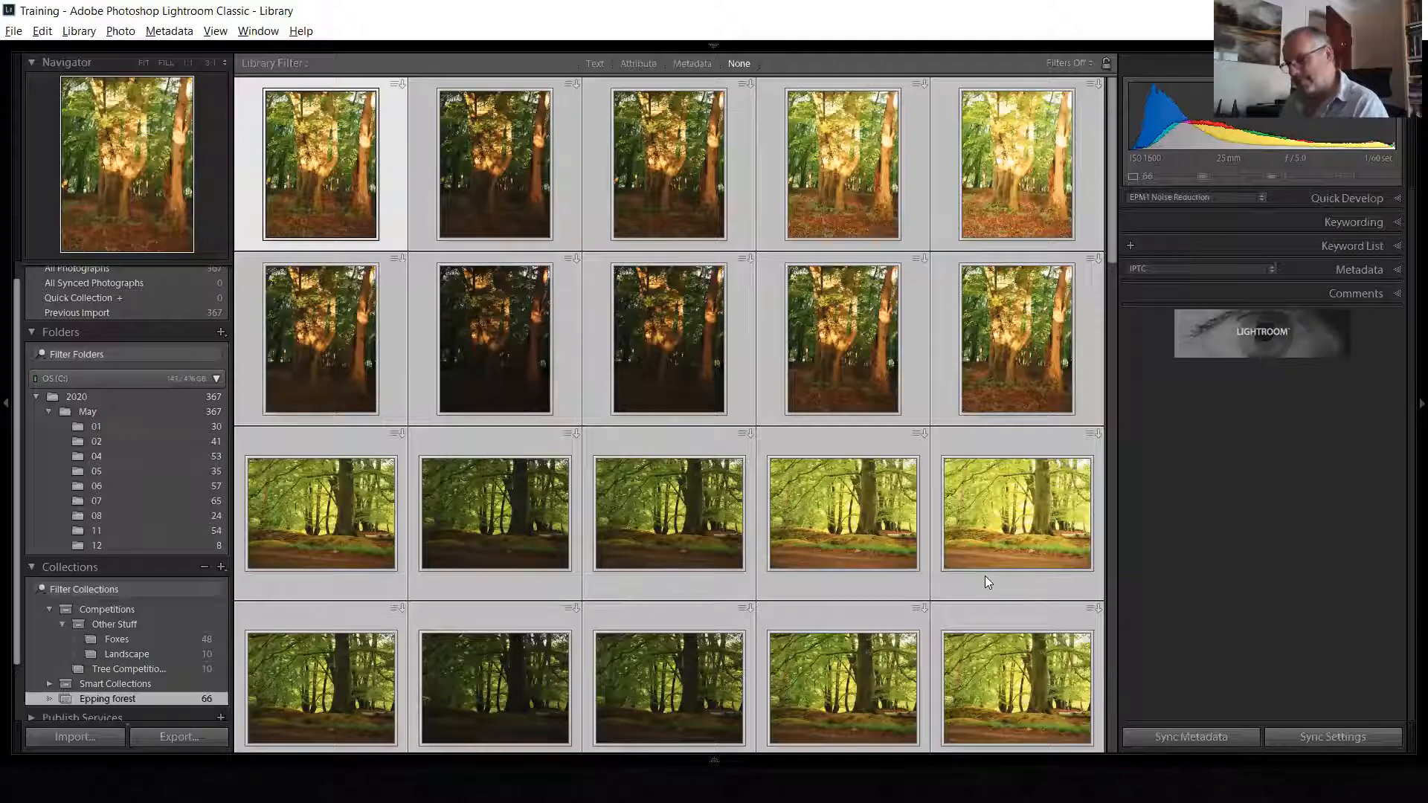
# Clear the selection and add the fourth photo in the second row to the Tree Competition 2020 collection
pyautogui.hotkey('ctrl', 'd')
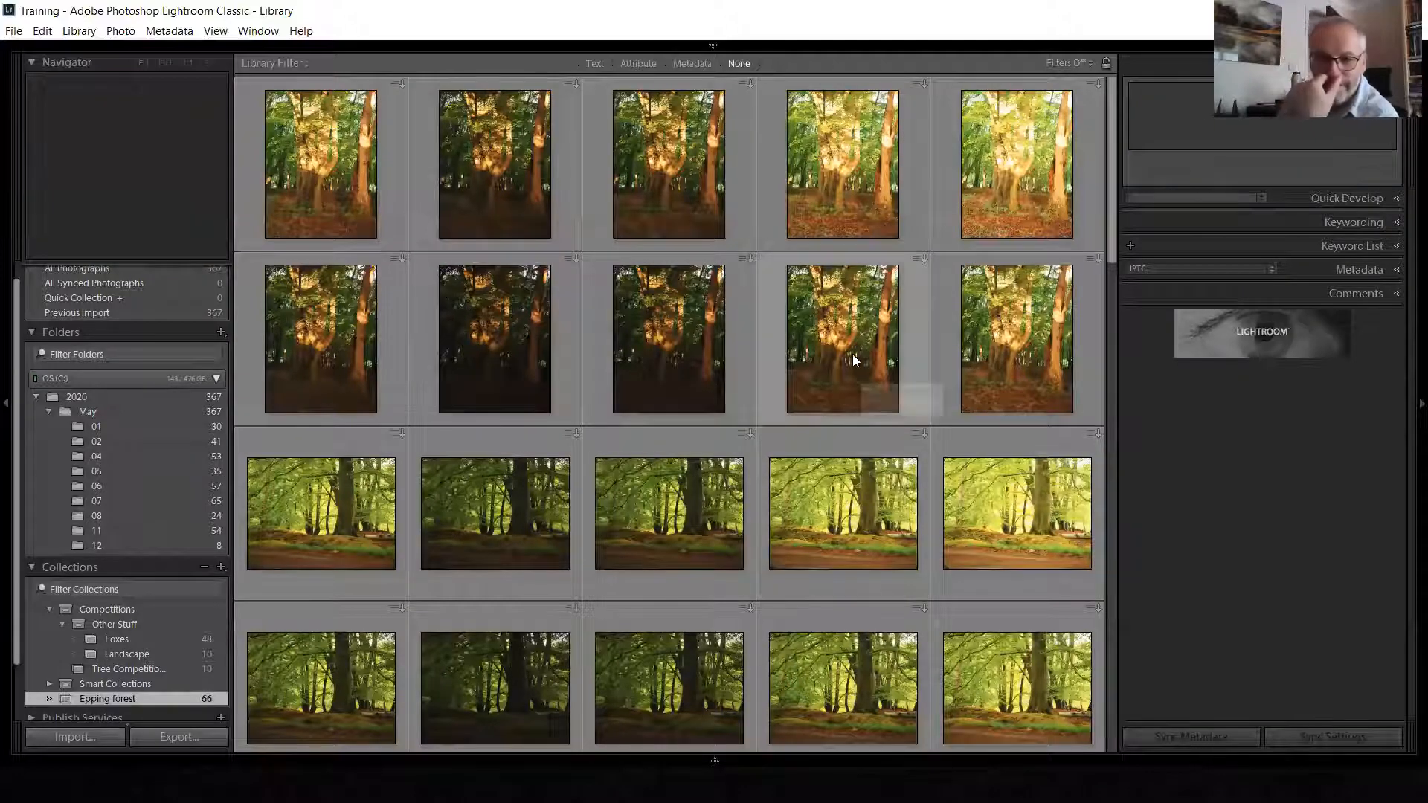
pyautogui.click(843, 337)
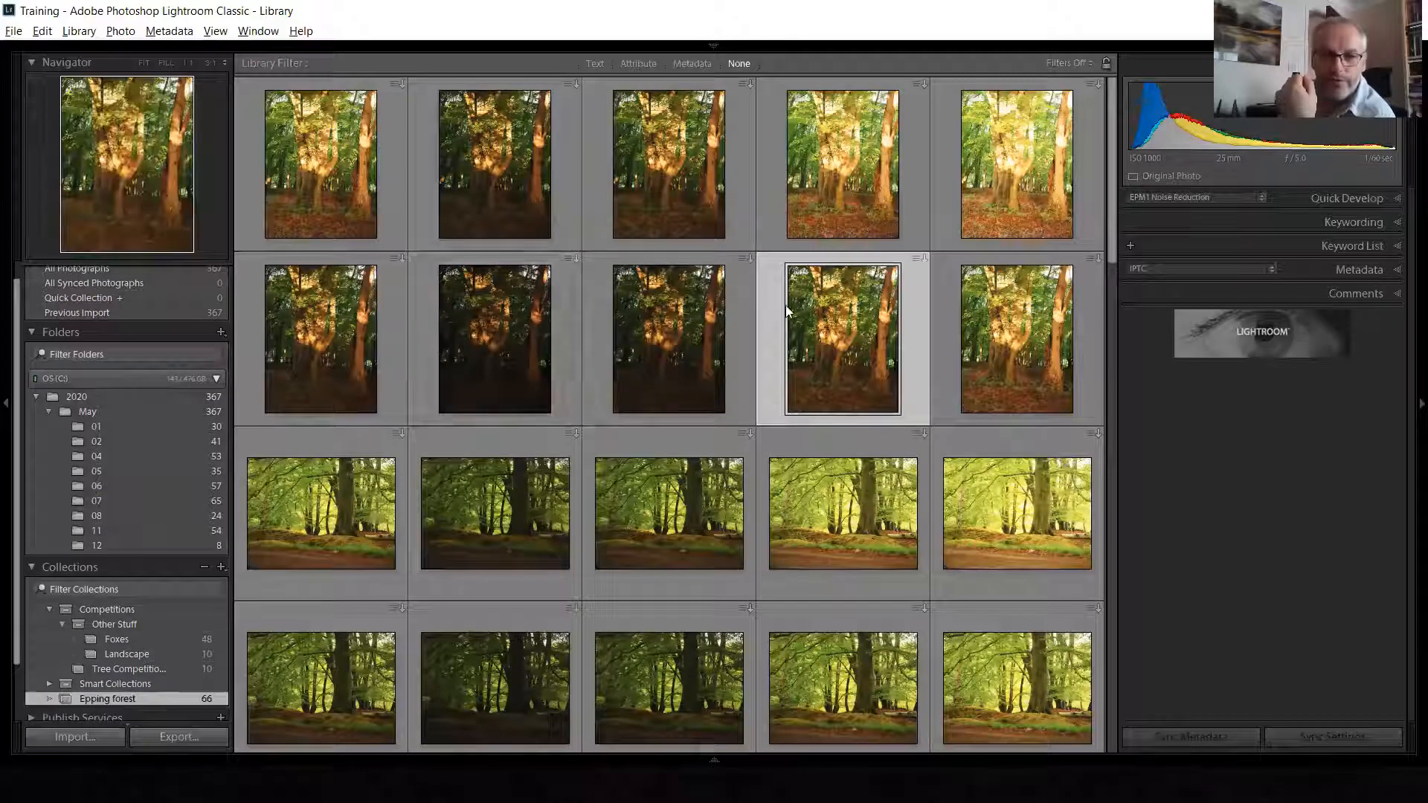
pyautogui.moveTo(789, 316); pyautogui.dragTo(135, 672)
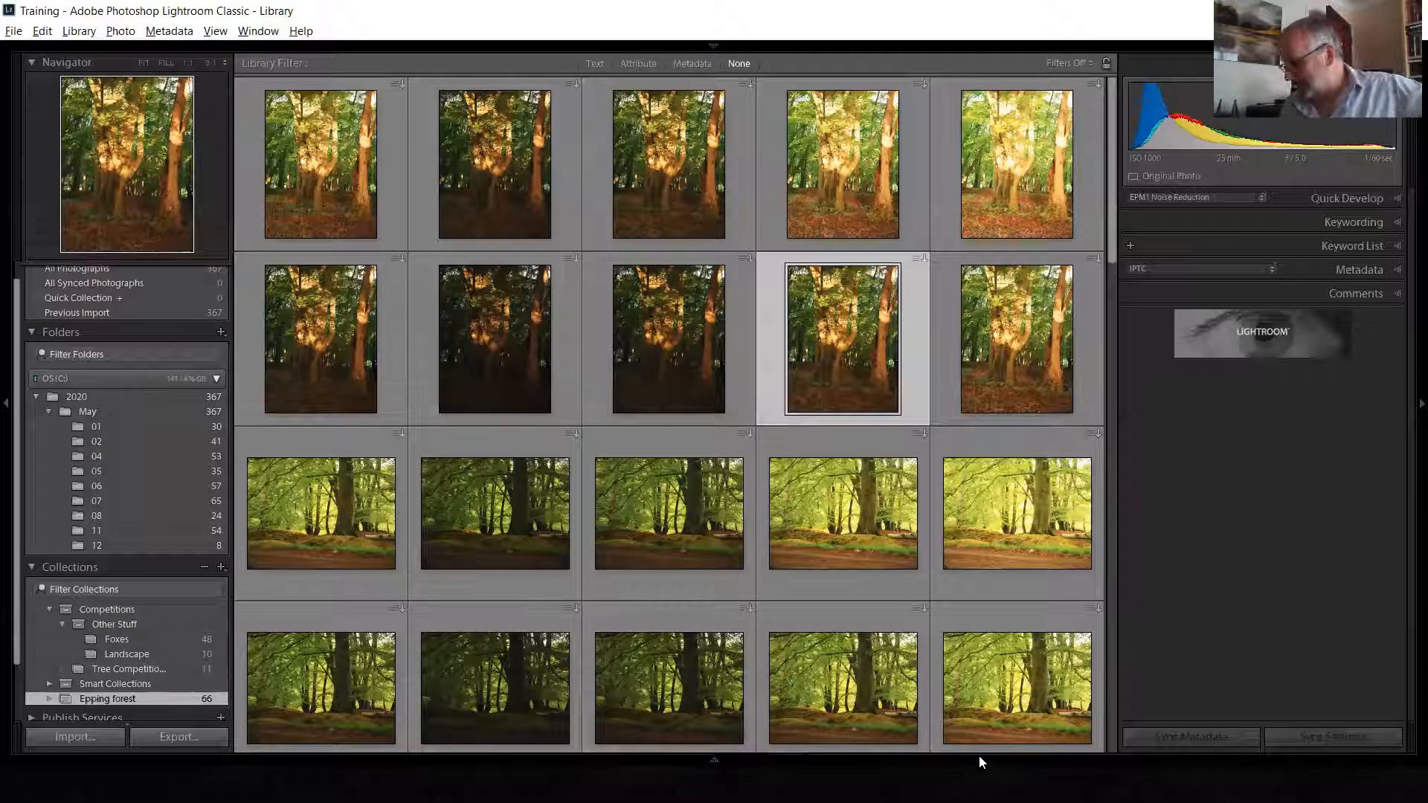
pyautogui.moveTo(976, 755)
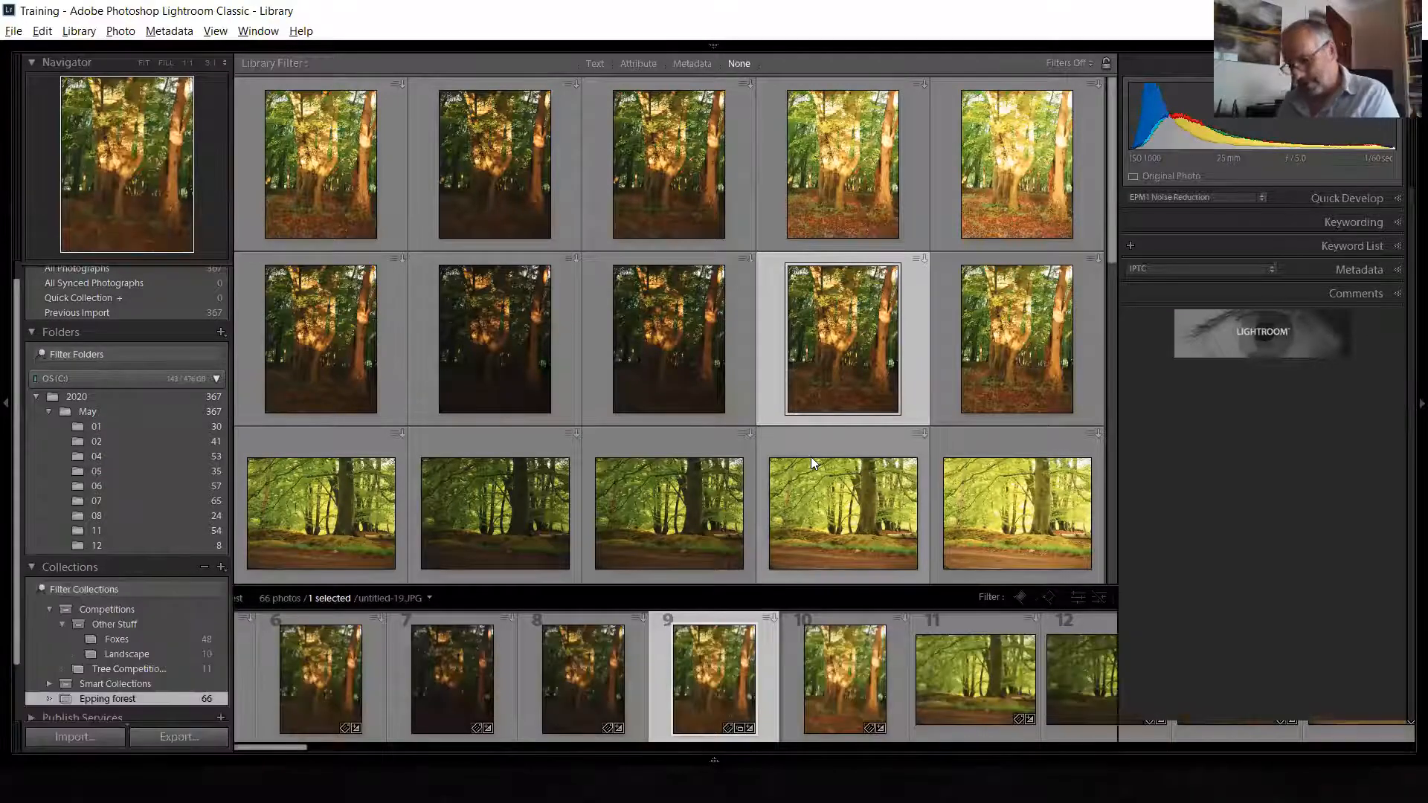
pyautogui.hotkey('alt', 'Tab')
pyautogui.press('Tab')
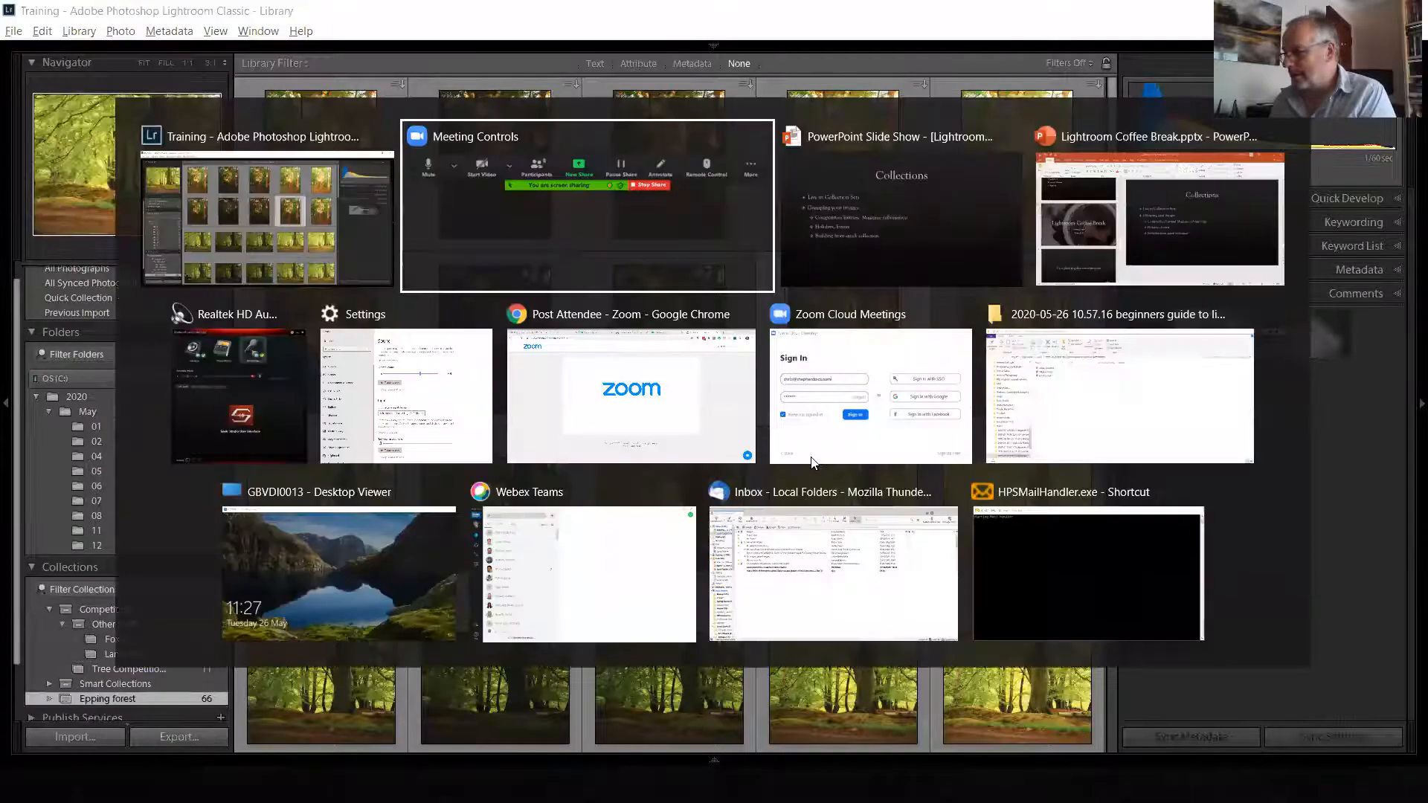
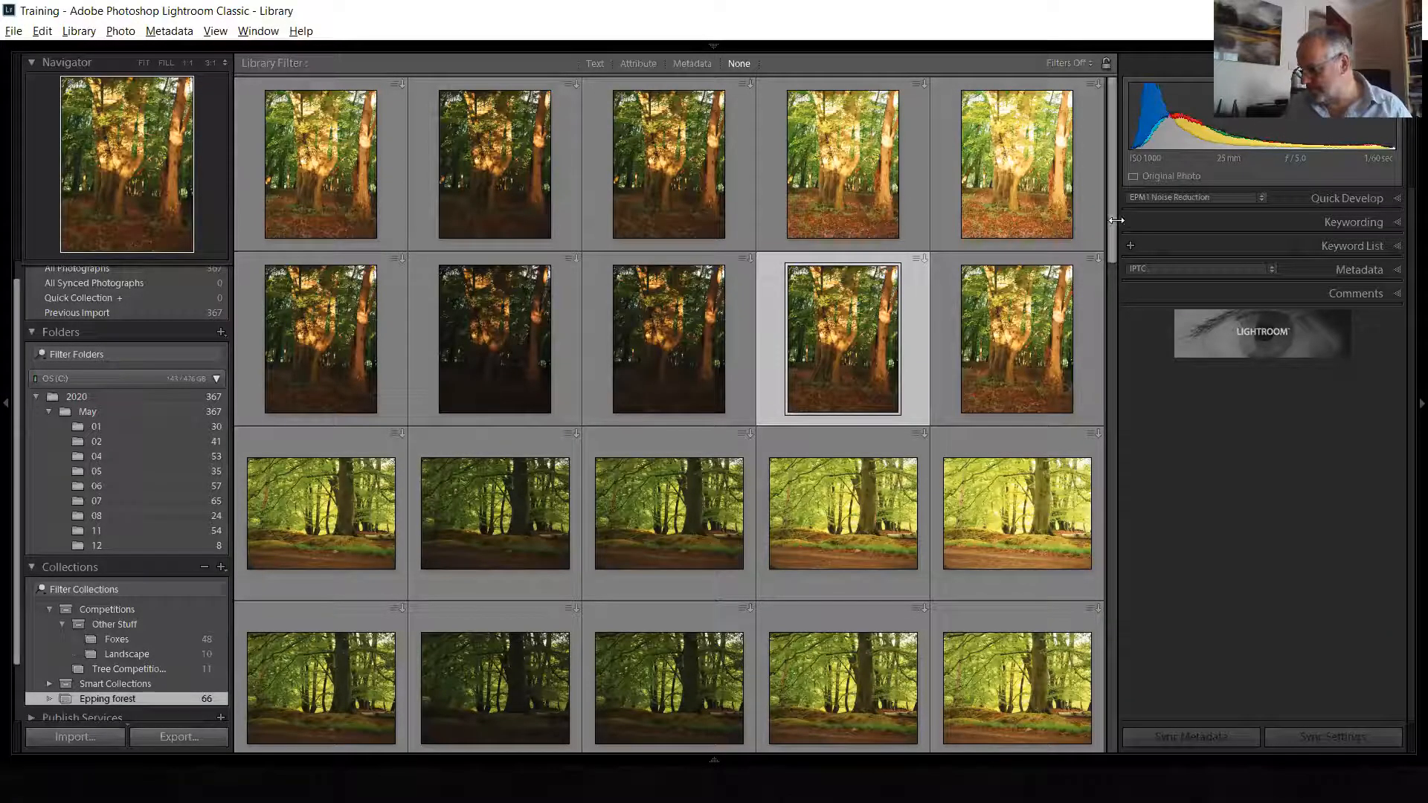
# Filter the Epping forest collection by attribute to show only photos flagged as picks
pyautogui.moveTo(621, 68)
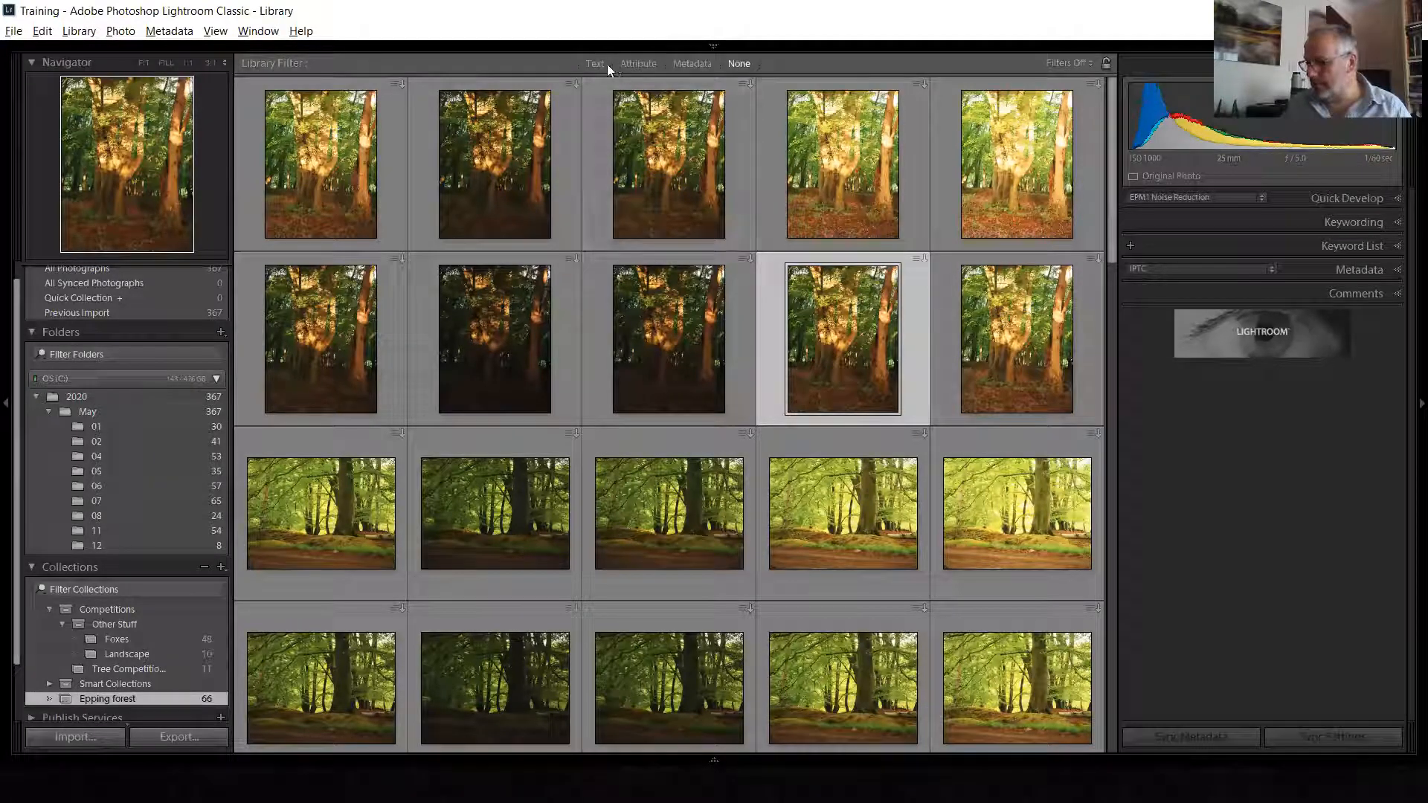
pyautogui.click(638, 63)
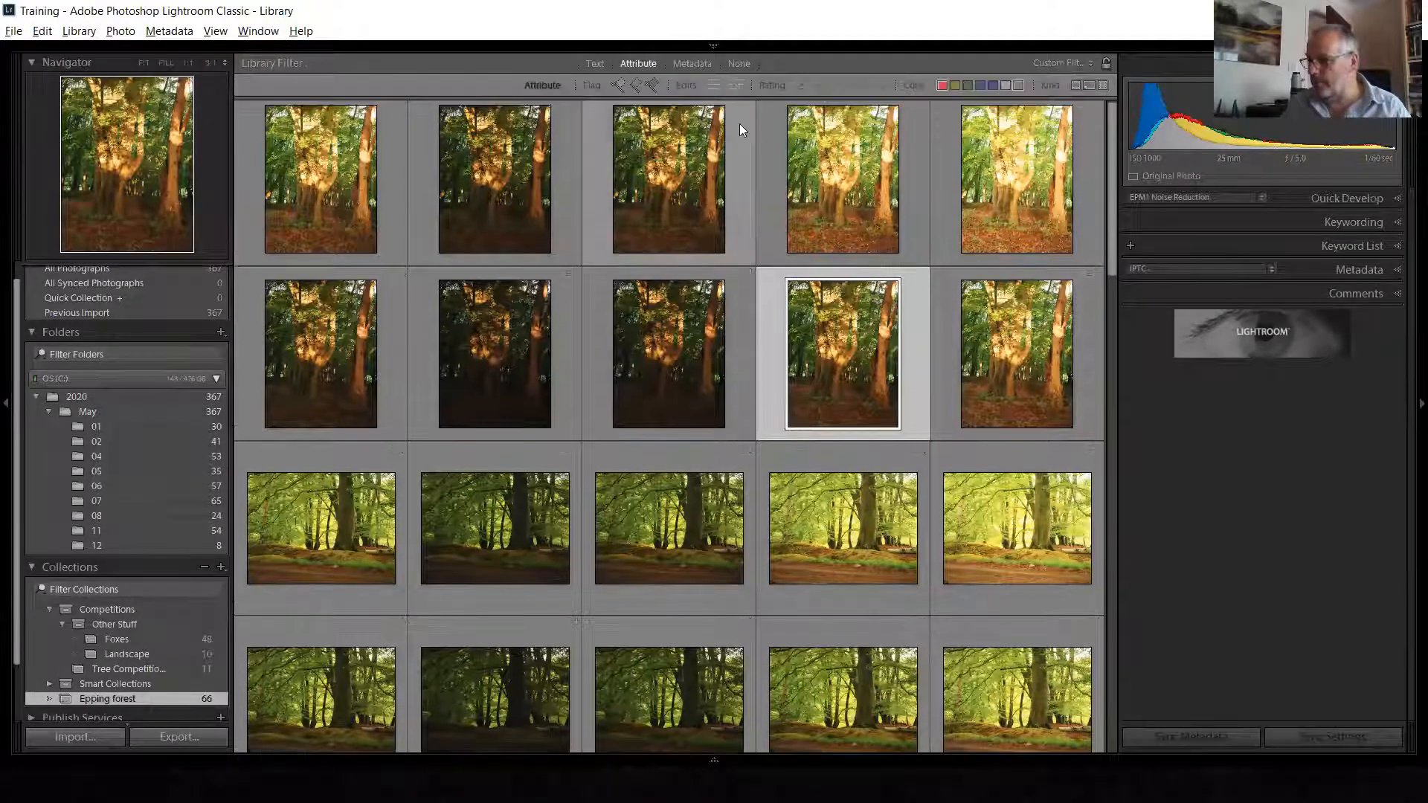
pyautogui.click(619, 84)
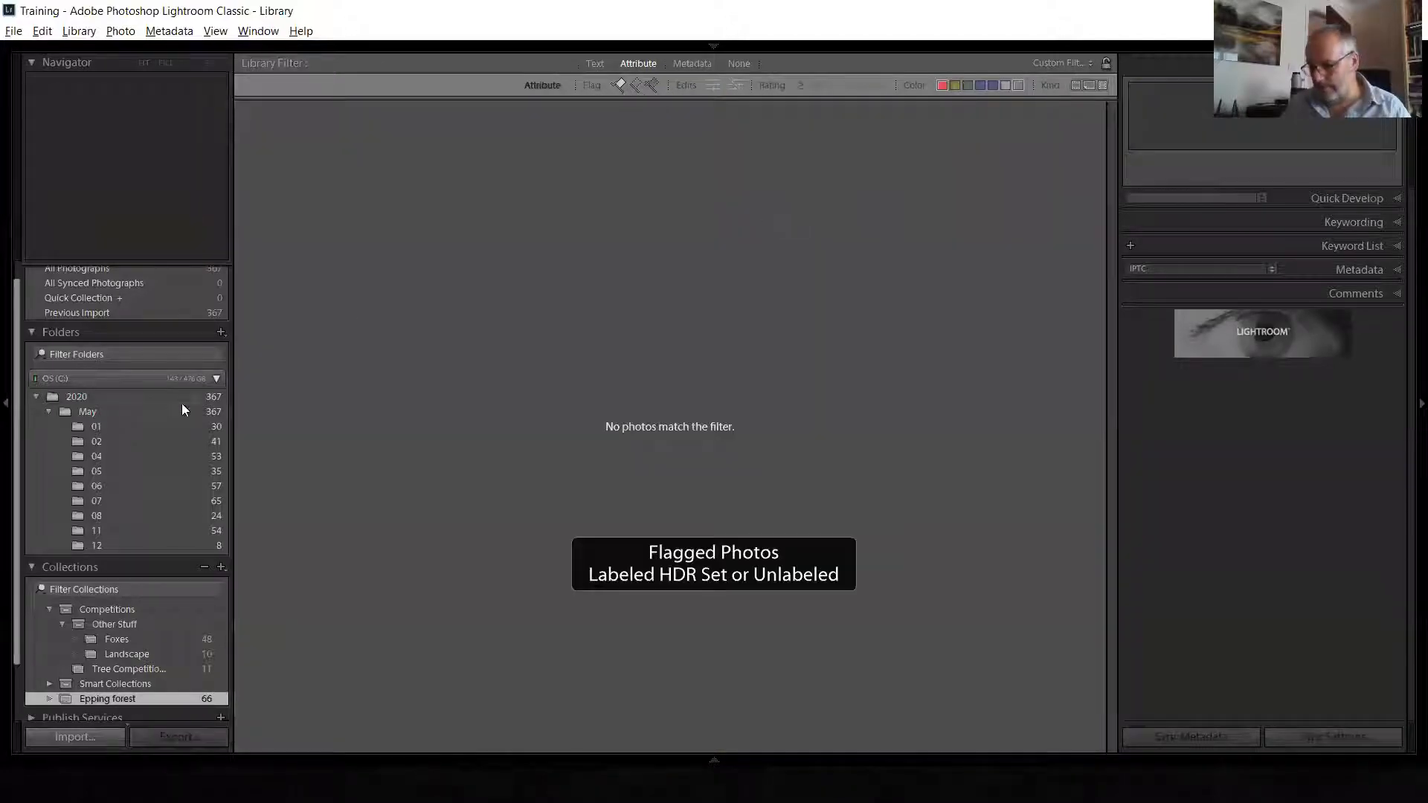
# Show the 2020 folder with the flagged attribute filter and adjust its unlabeled colour filter
pyautogui.click(146, 399)
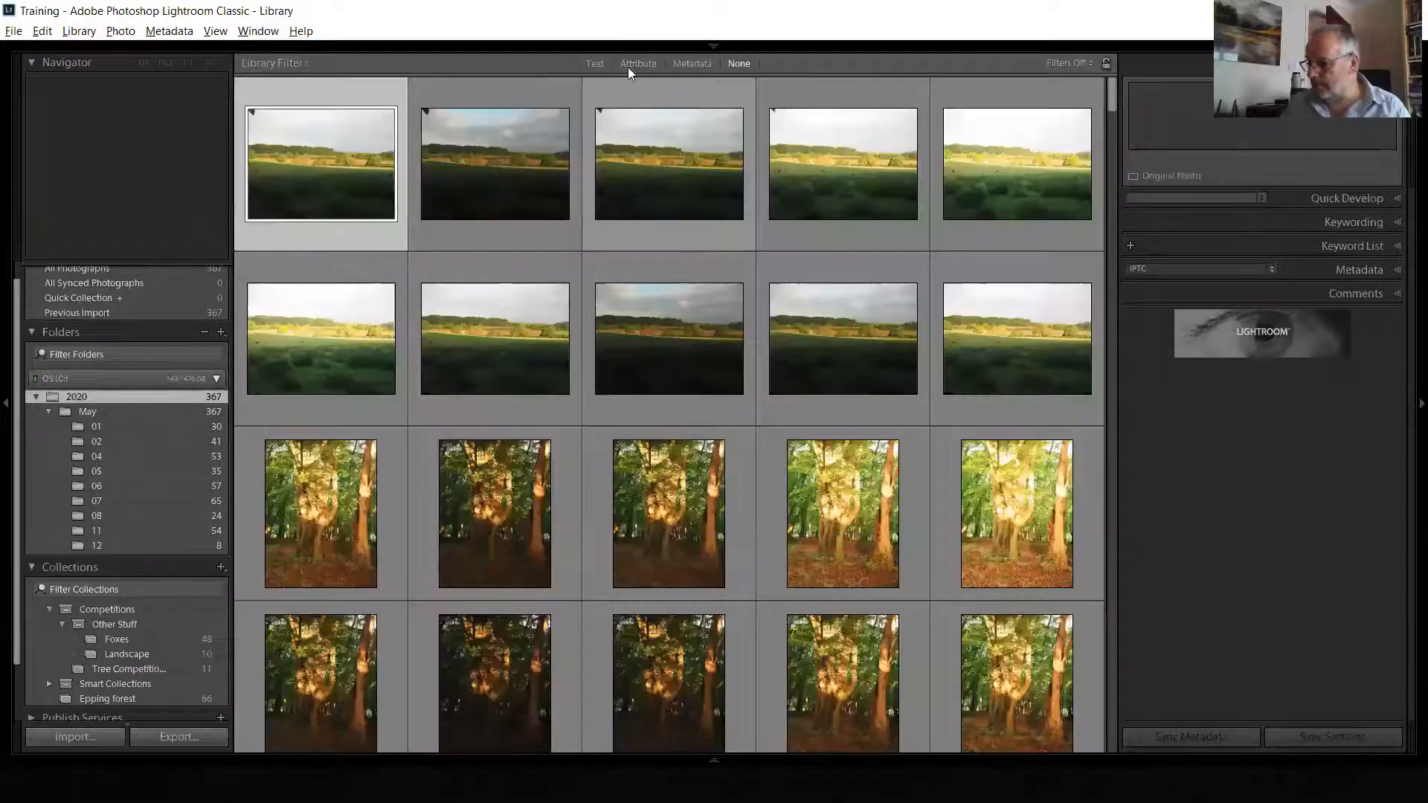
pyautogui.click(638, 64)
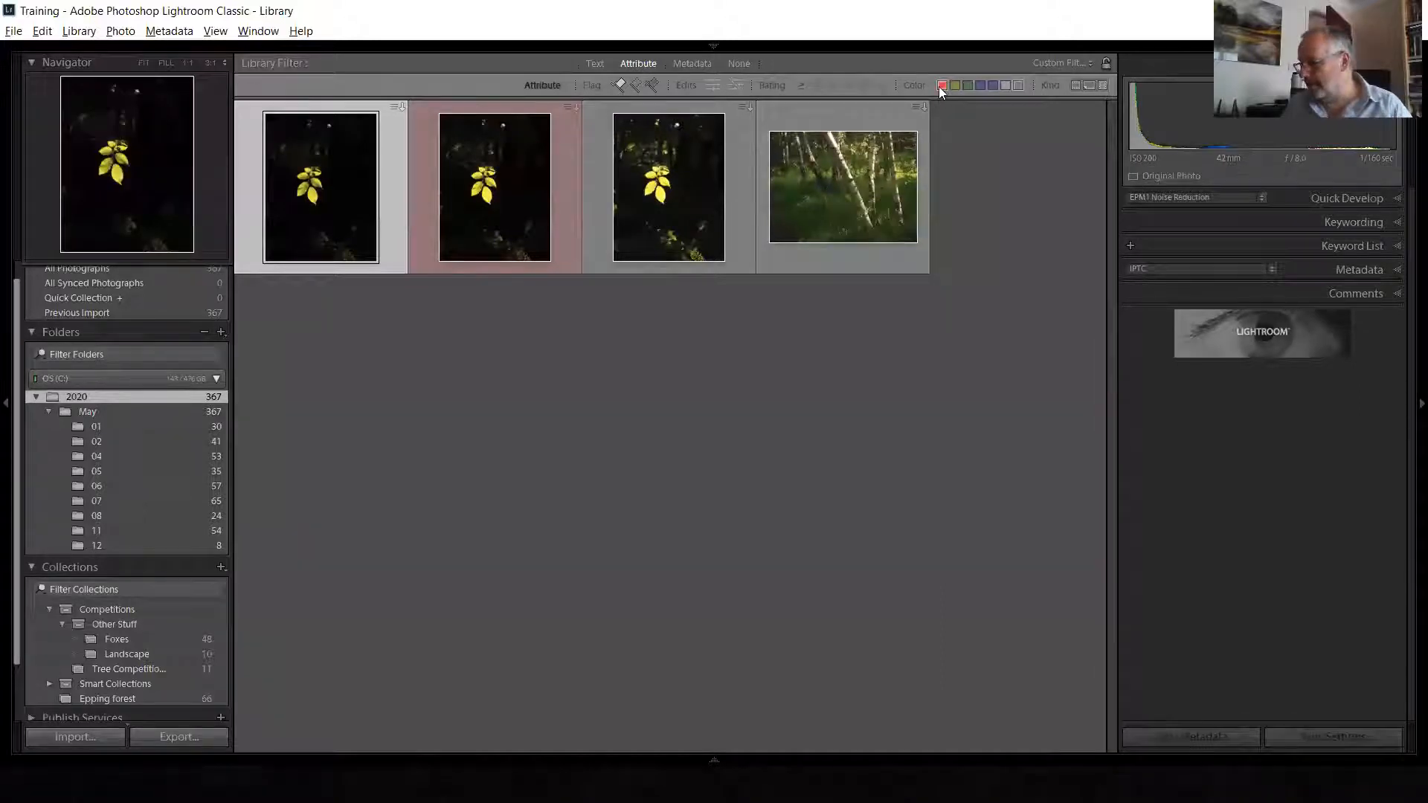
pyautogui.click(1018, 86)
pyautogui.click(1018, 85)
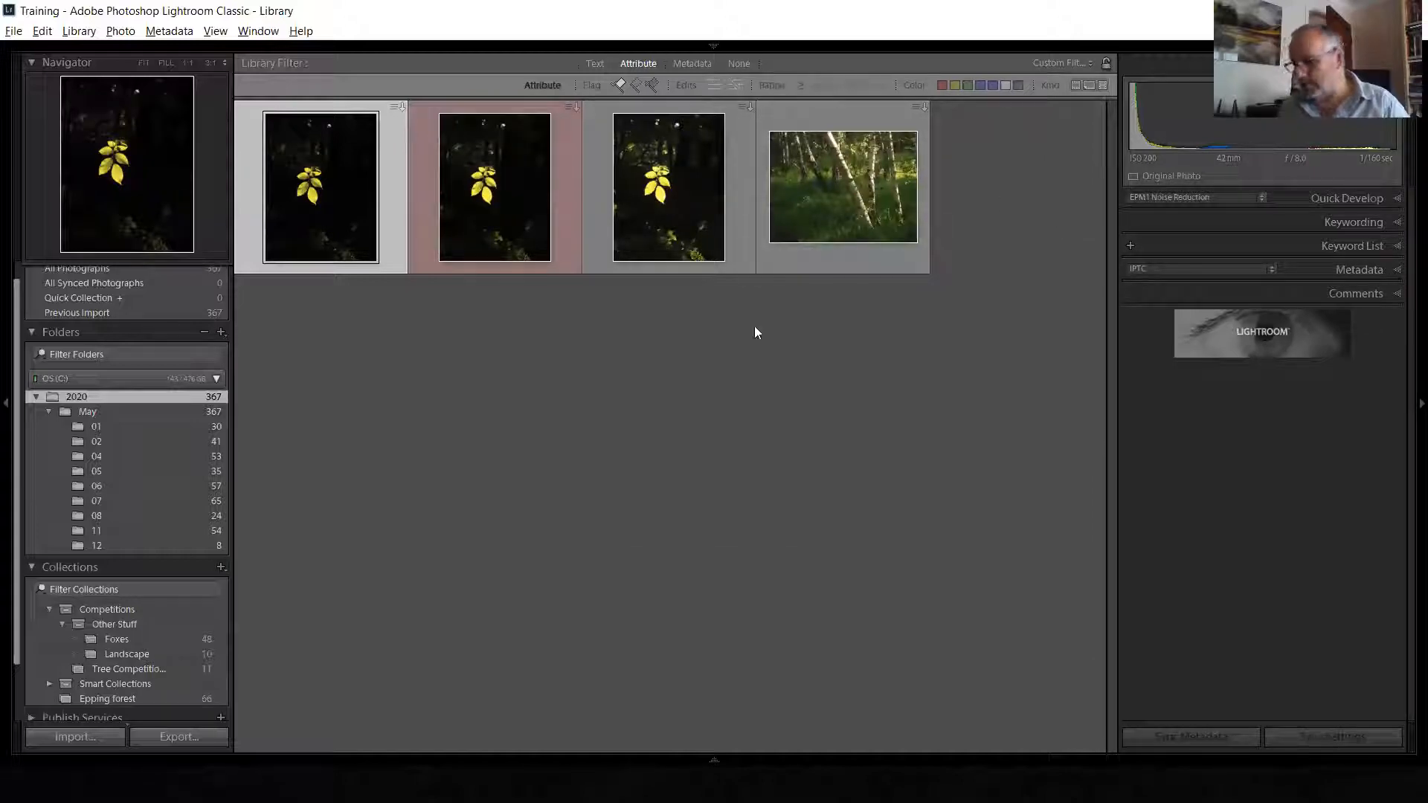
# In the May folder, flag the dark pink flower bud photo and the teal tree trunks photo as picks
pyautogui.click(107, 413)
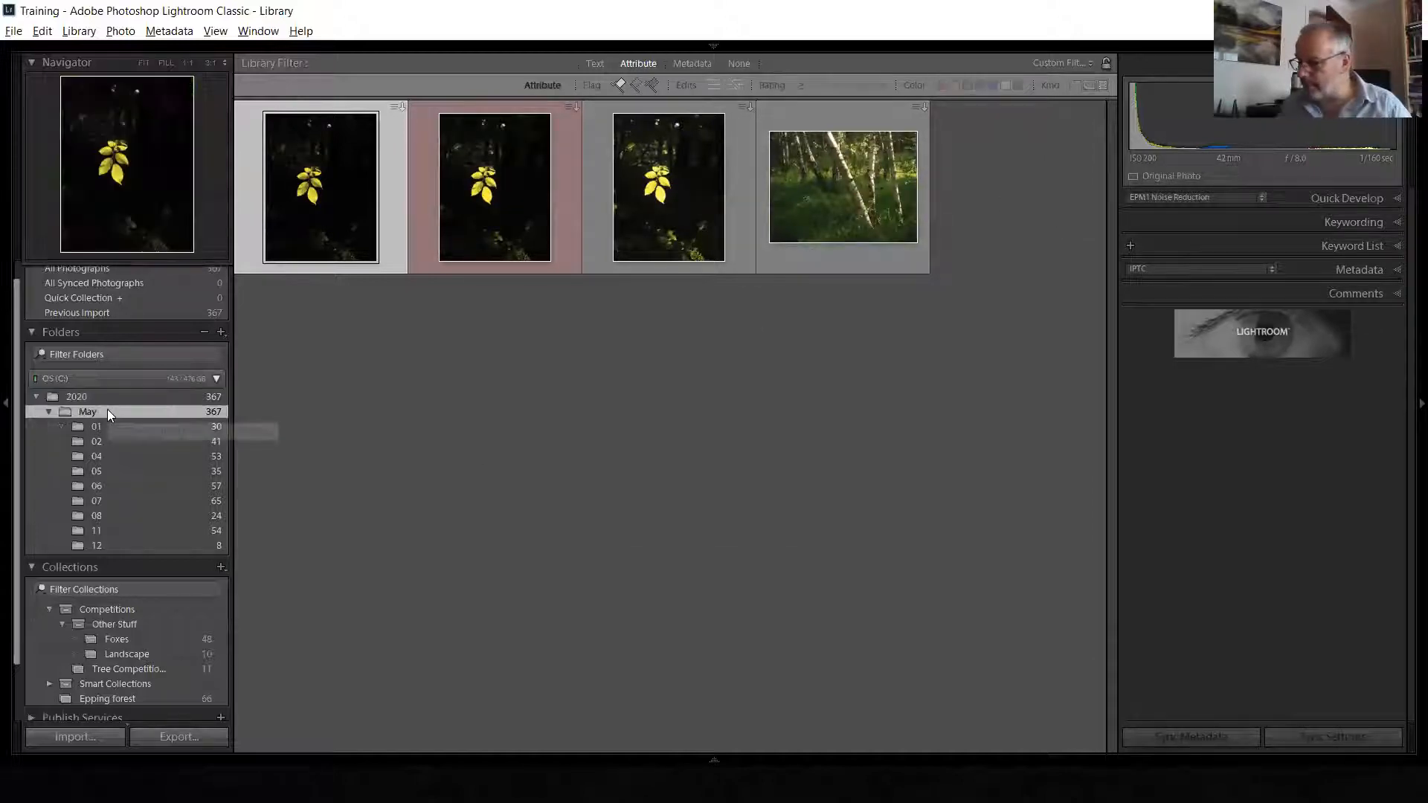
pyautogui.scroll(-10, 868, 470)
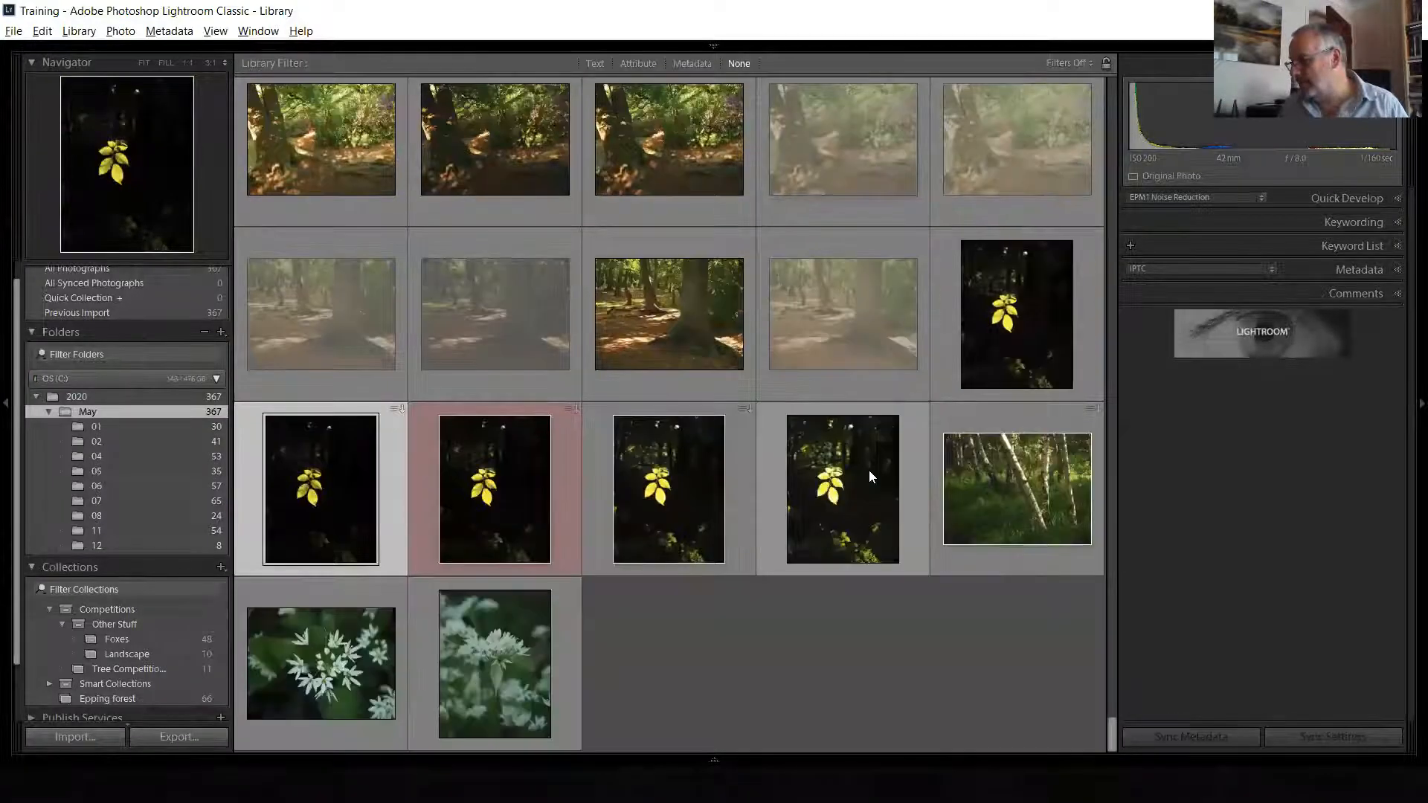
pyautogui.scroll(8, 848, 399)
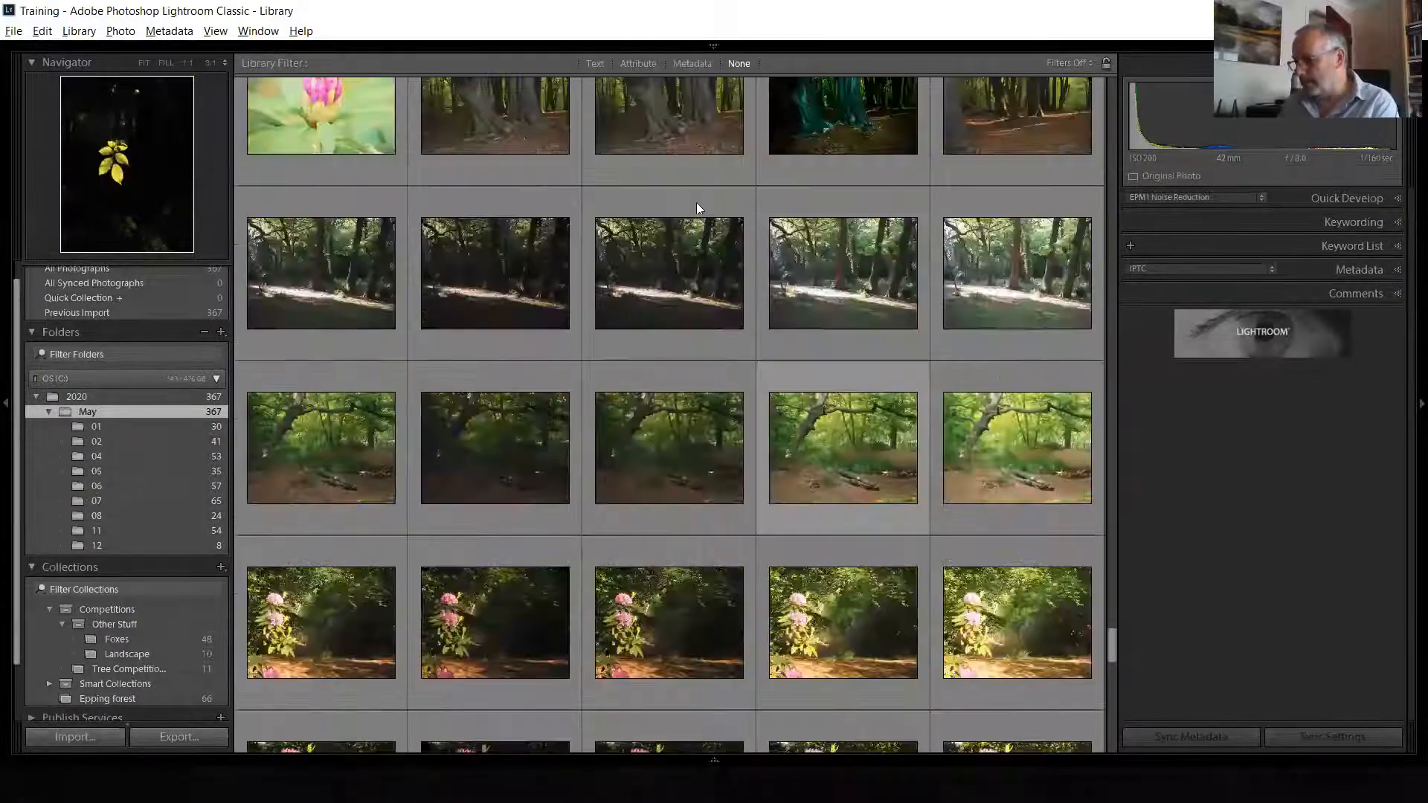
pyautogui.scroll(4, 738, 214)
pyautogui.click(738, 214)
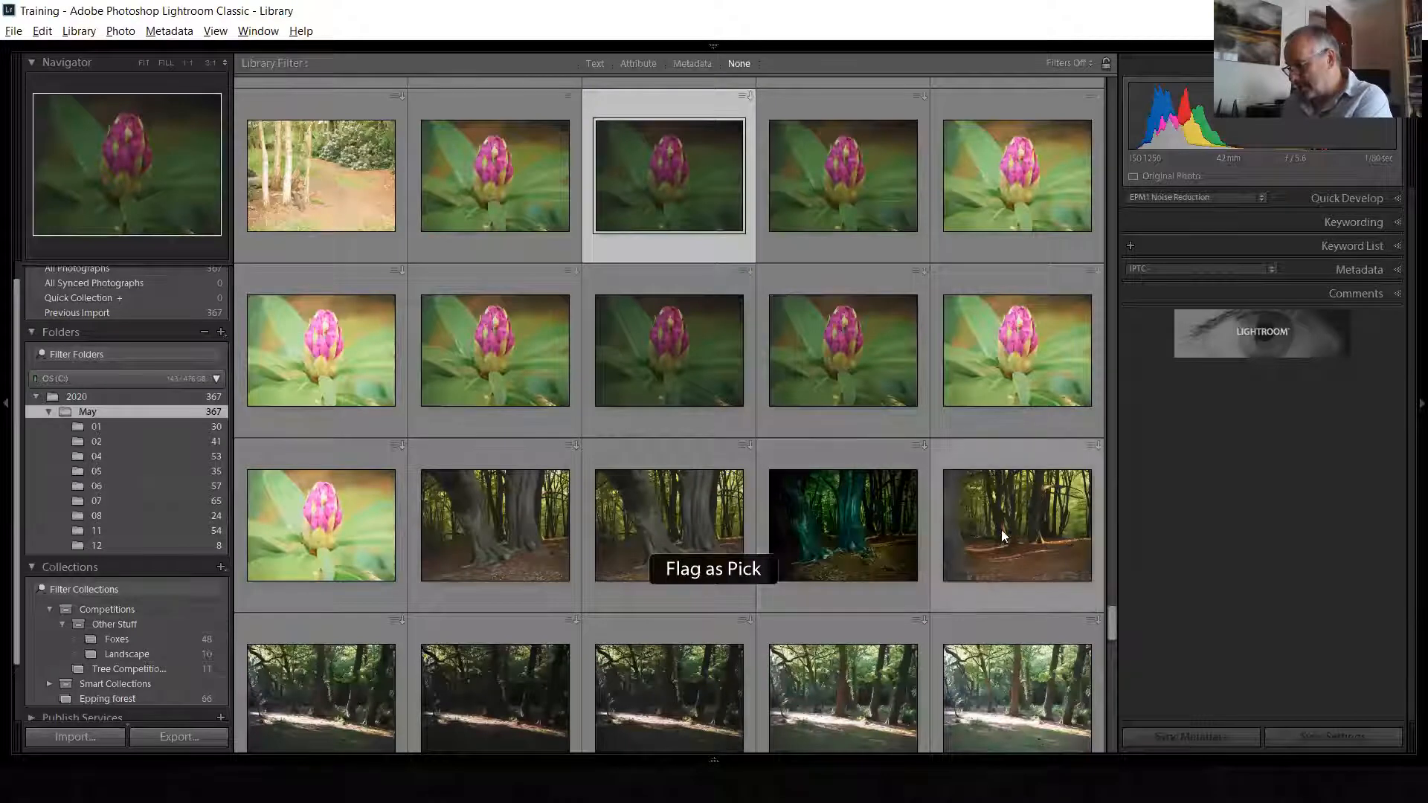
pyautogui.click(853, 559)
pyautogui.press('p')
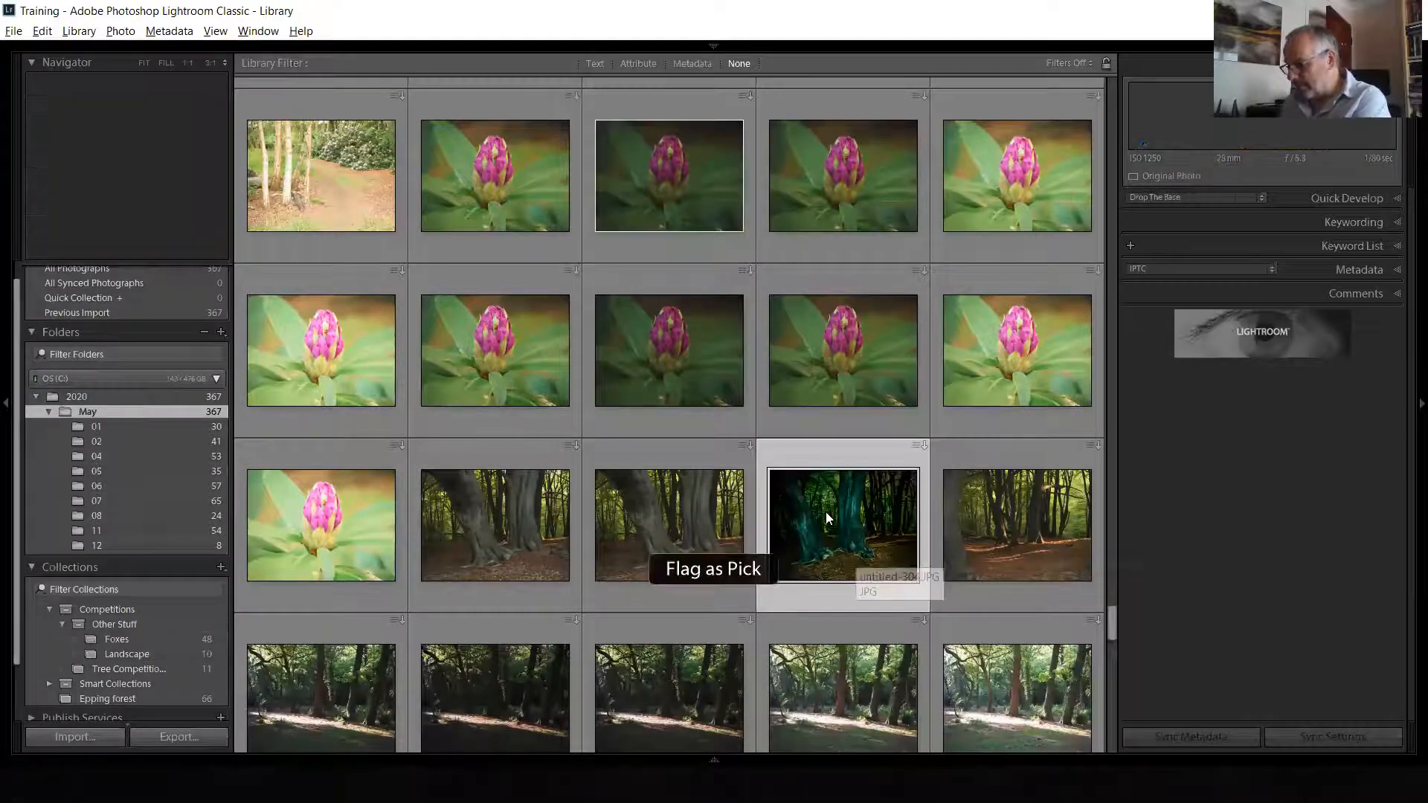
# Flag the fourth photo in the row of pink rhododendron close-ups as a pick
pyautogui.scroll(-5, 842, 218)
pyautogui.scroll(-5, 833, 357)
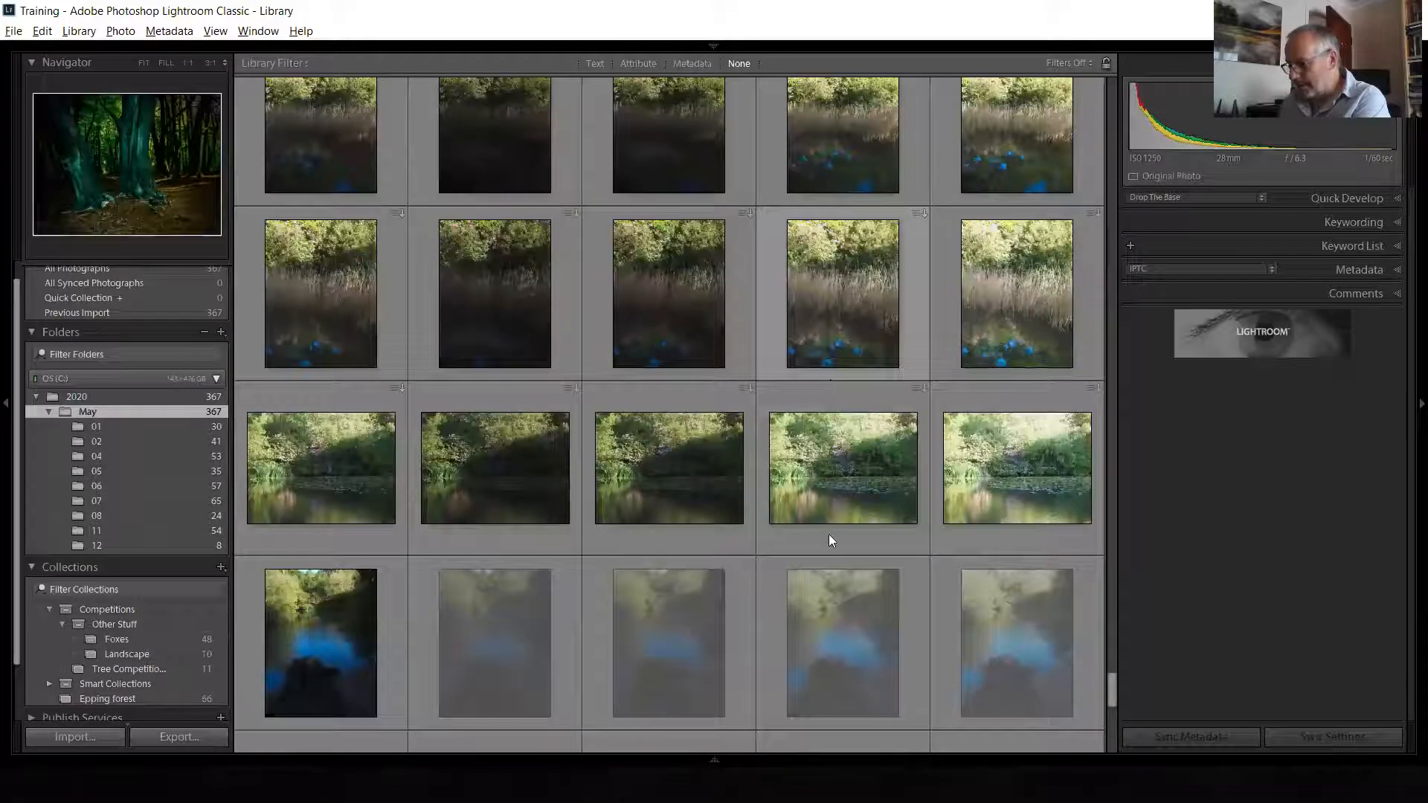
pyautogui.scroll(2, 828, 534)
pyautogui.scroll(2, 875, 565)
pyautogui.click(875, 565)
pyautogui.press('p')
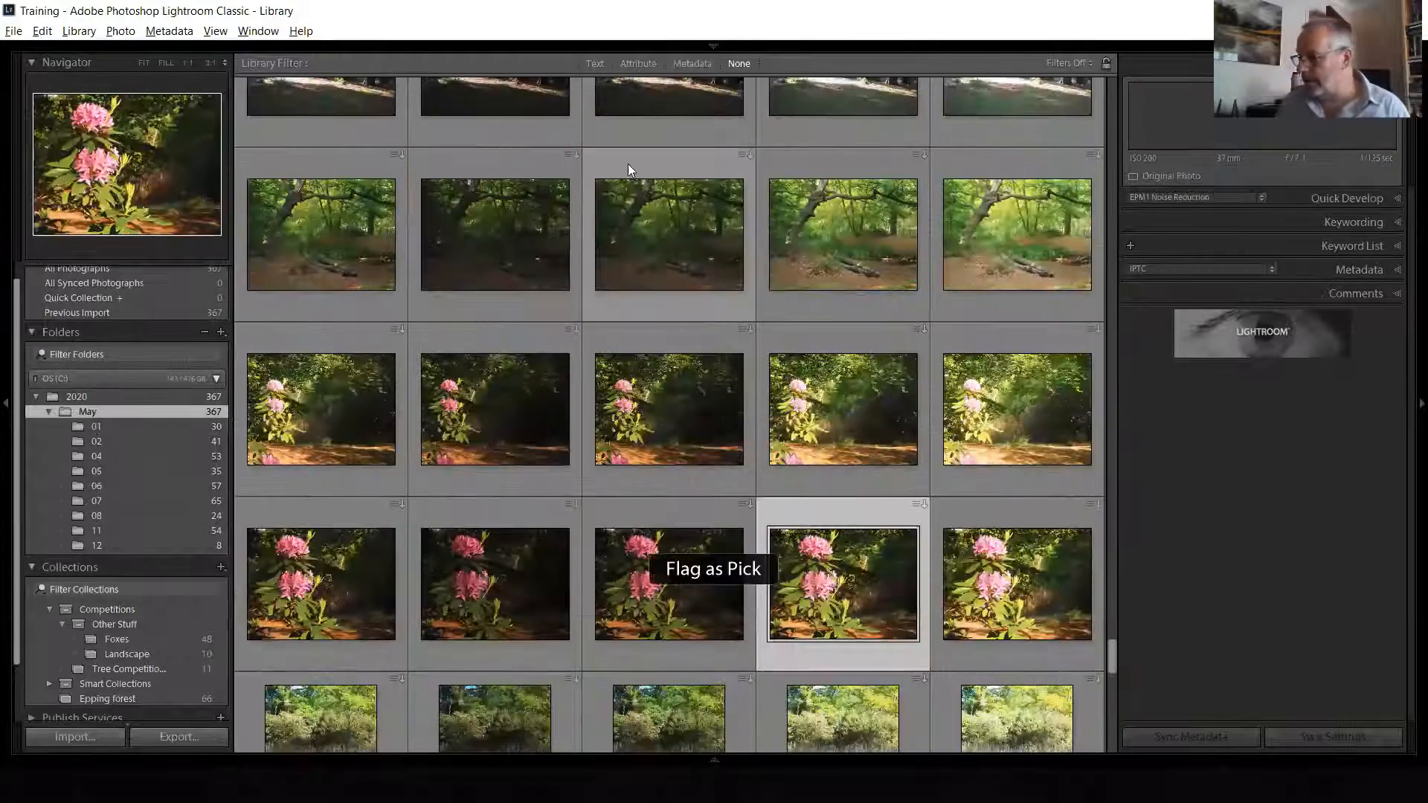
# Filter the May folder by attribute to show only its flagged photos
pyautogui.scroll(2, 644, 62)
pyautogui.scroll(2, 642, 64)
pyautogui.click(638, 64)
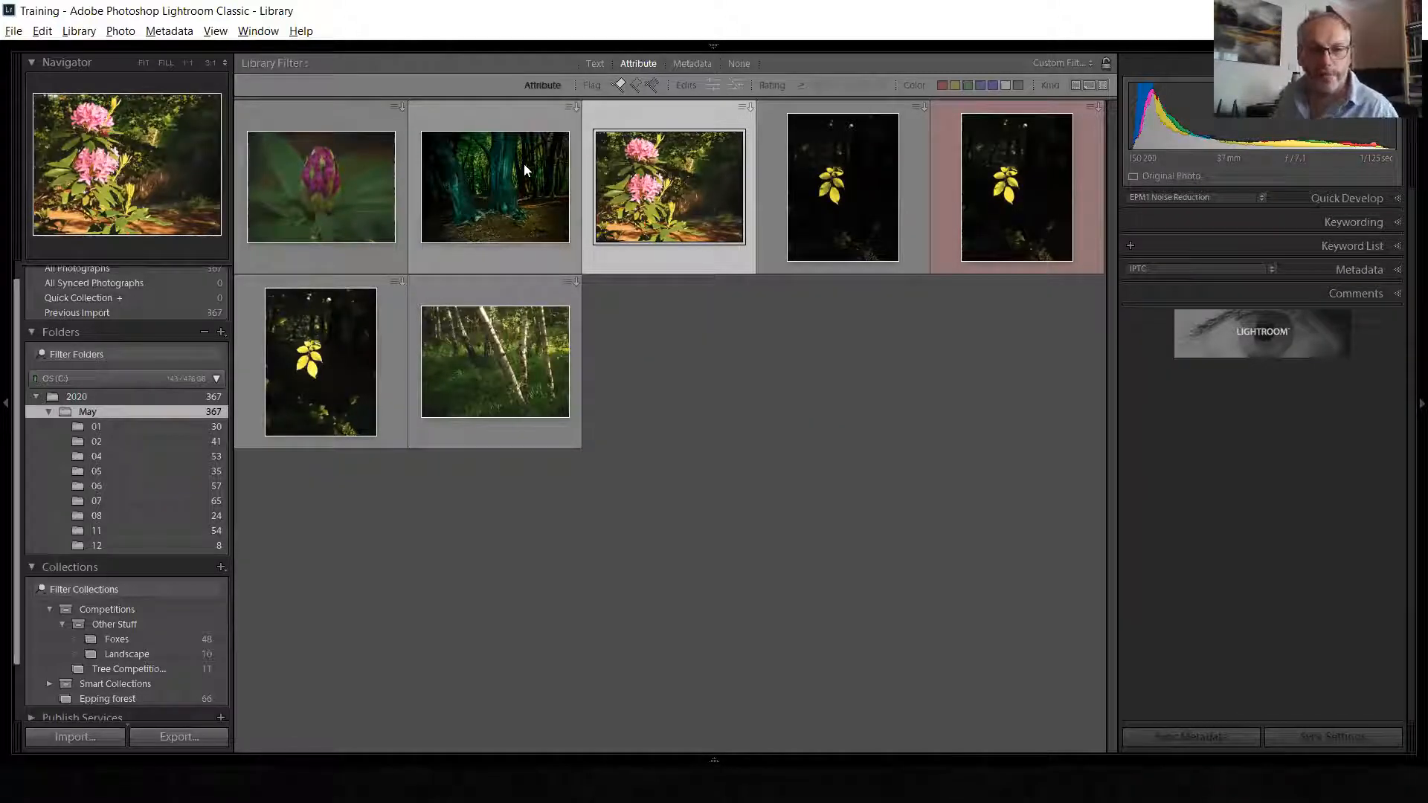
# Rate the teal tree trunks and birch trees photos five stars, and filter the flagged photos to five-star ratings
pyautogui.click(526, 249)
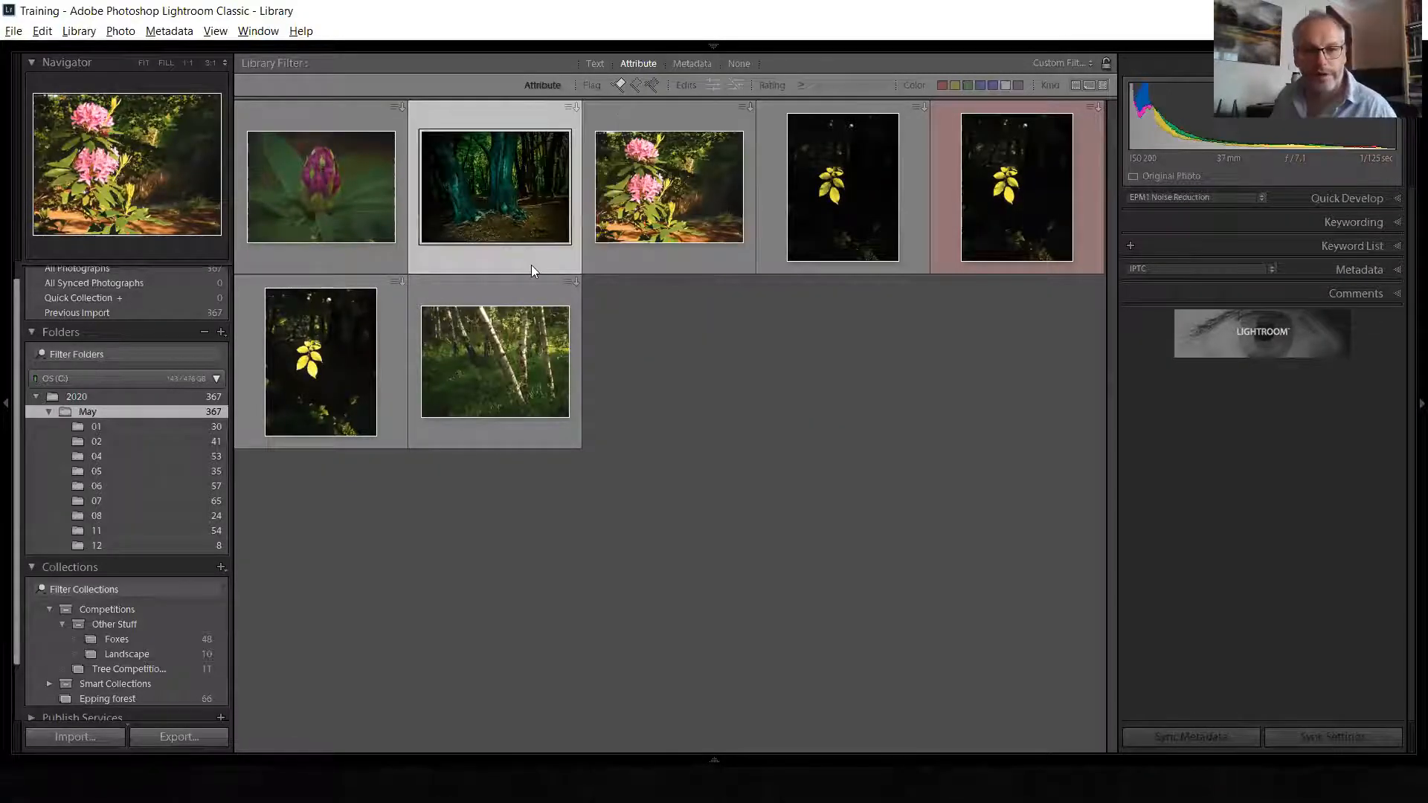
pyautogui.keyDown('ctrl'); pyautogui.click(550, 330); pyautogui.keyUp('ctrl')
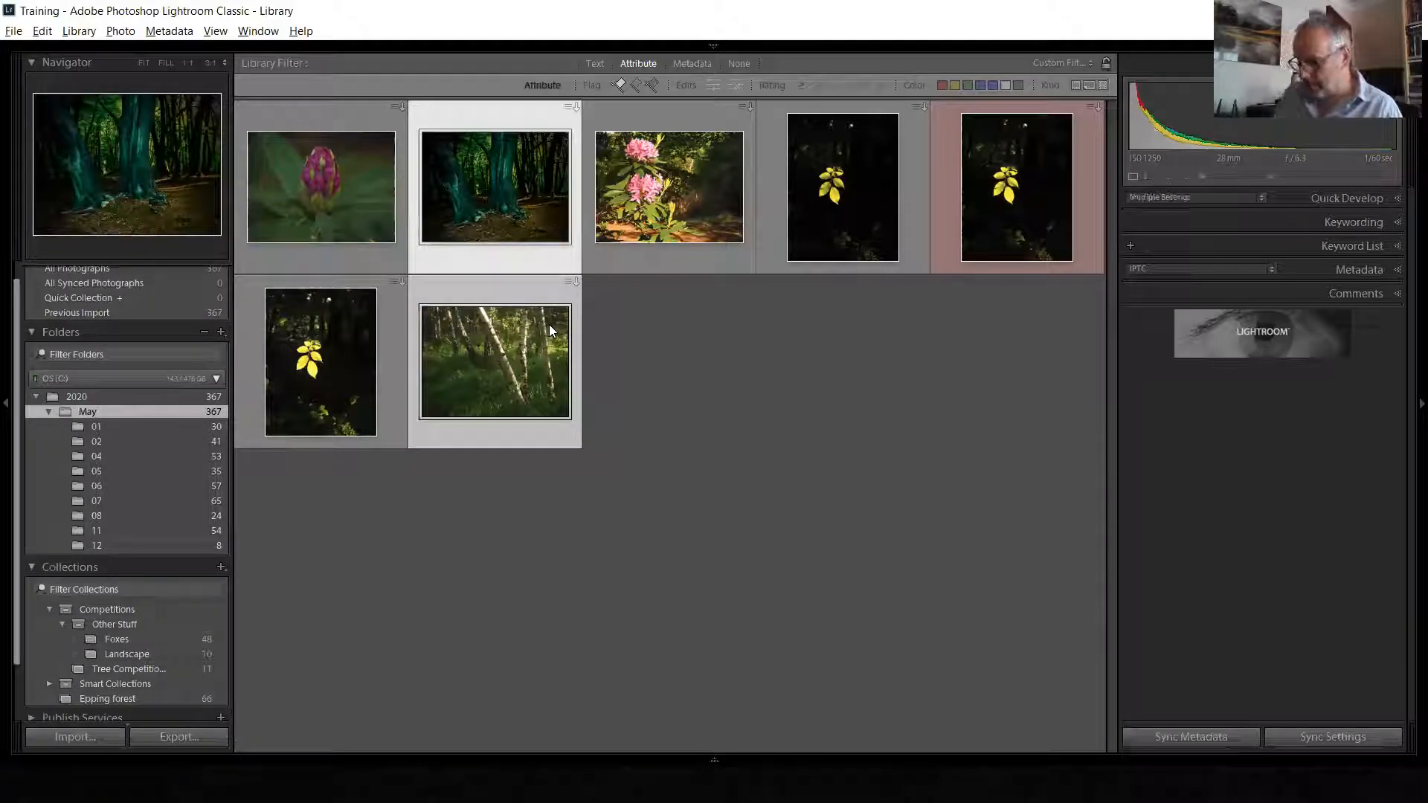
pyautogui.press('5')
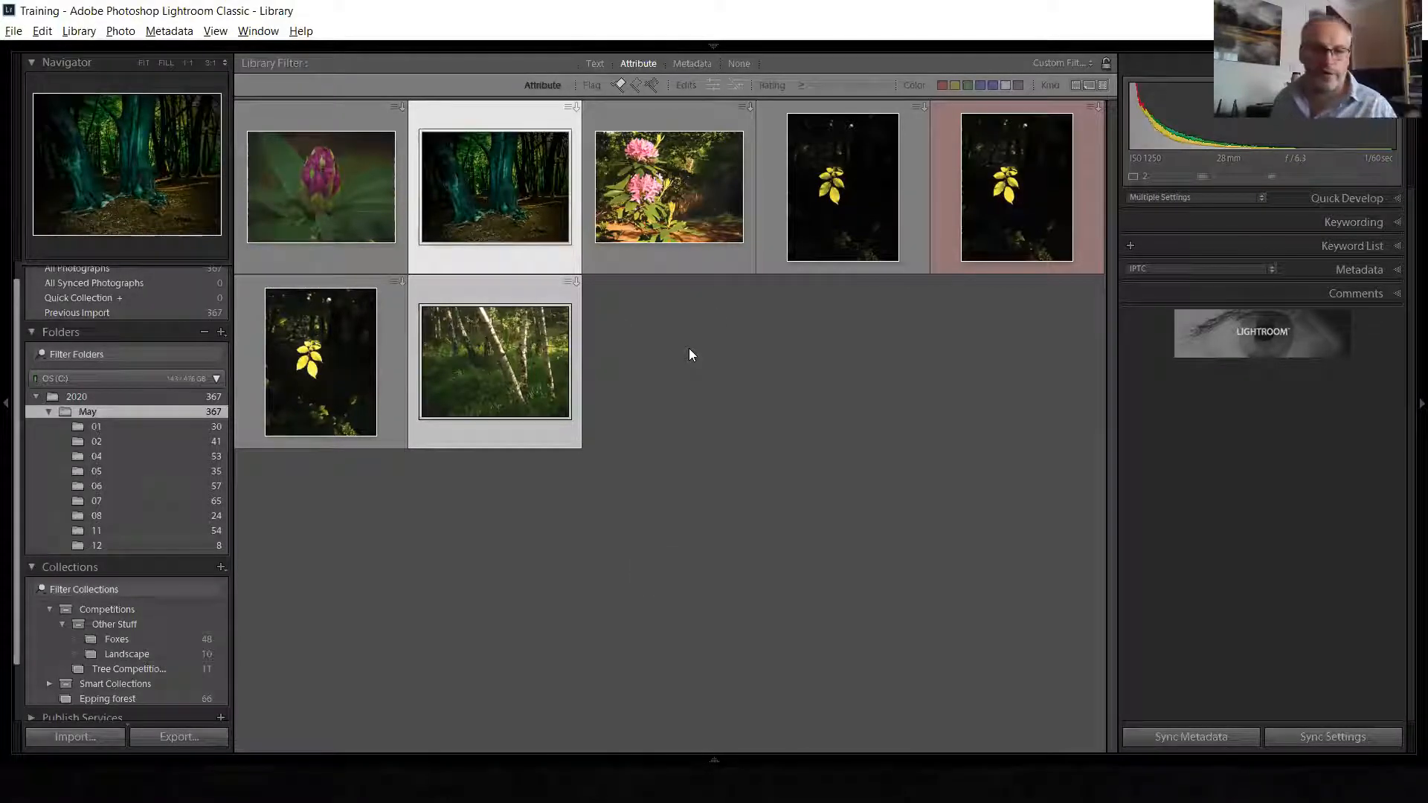
pyautogui.hotkey('ctrl', 'd')
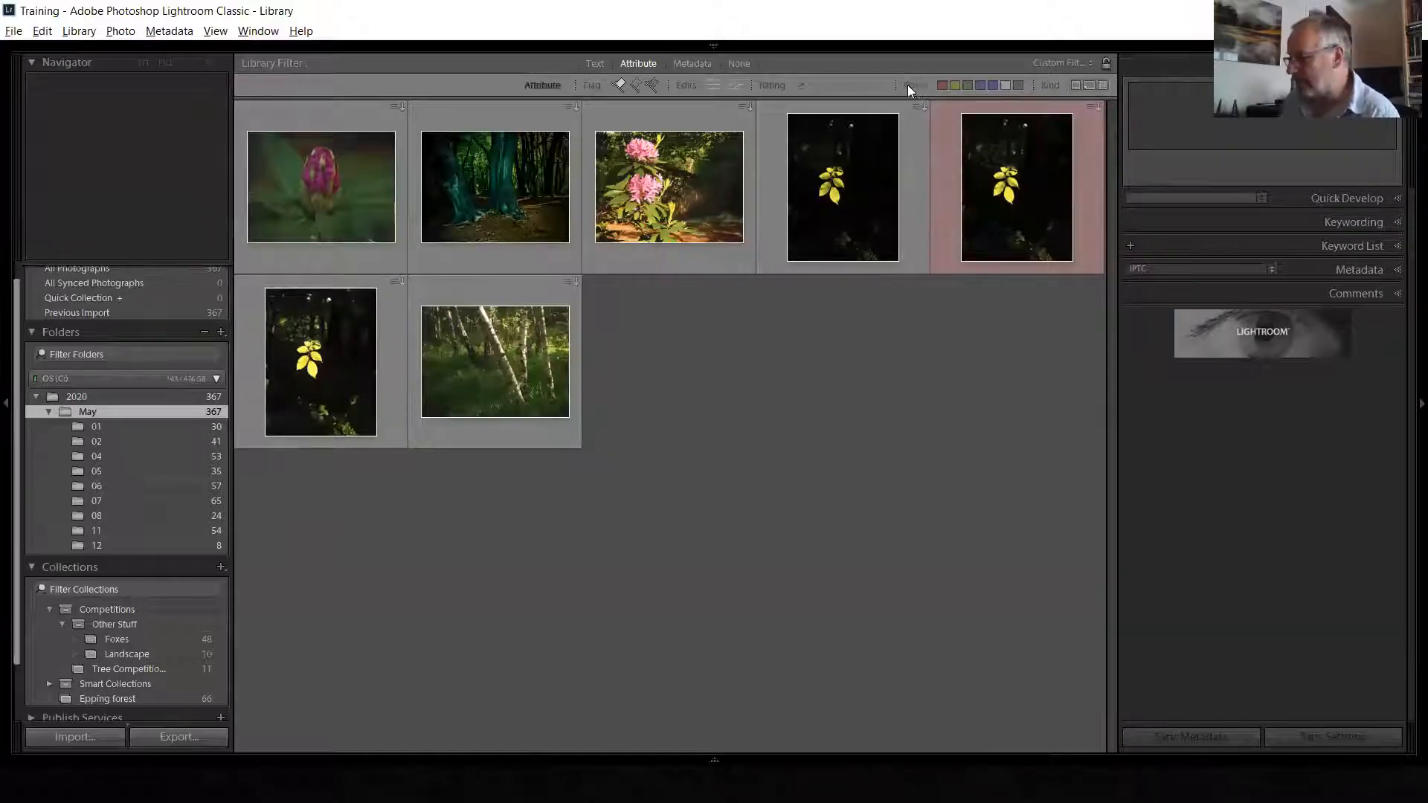
pyautogui.click(879, 85)
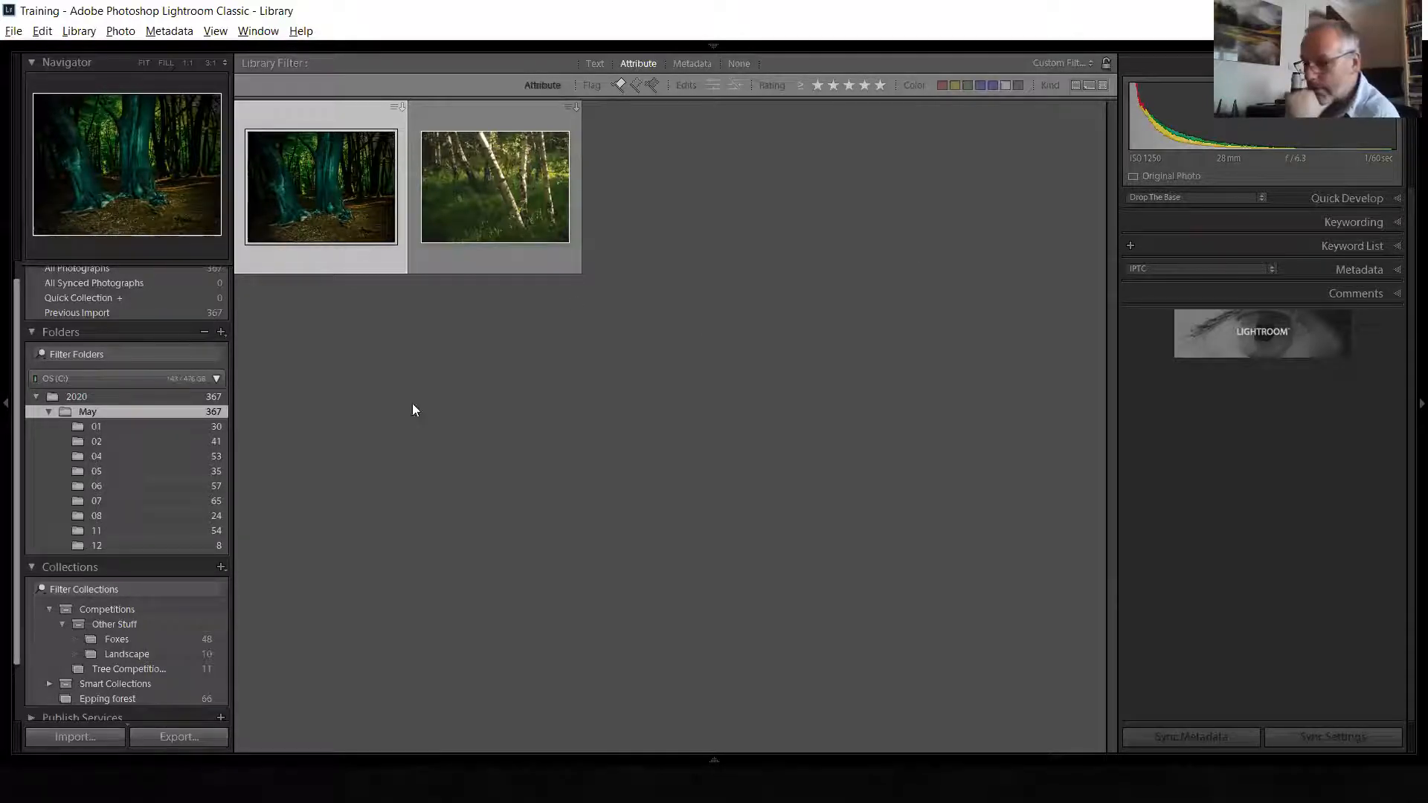
# Show the photos in folder 11 and filter them by flag status with the attribute filter
pyautogui.click(143, 470)
pyautogui.click(104, 528)
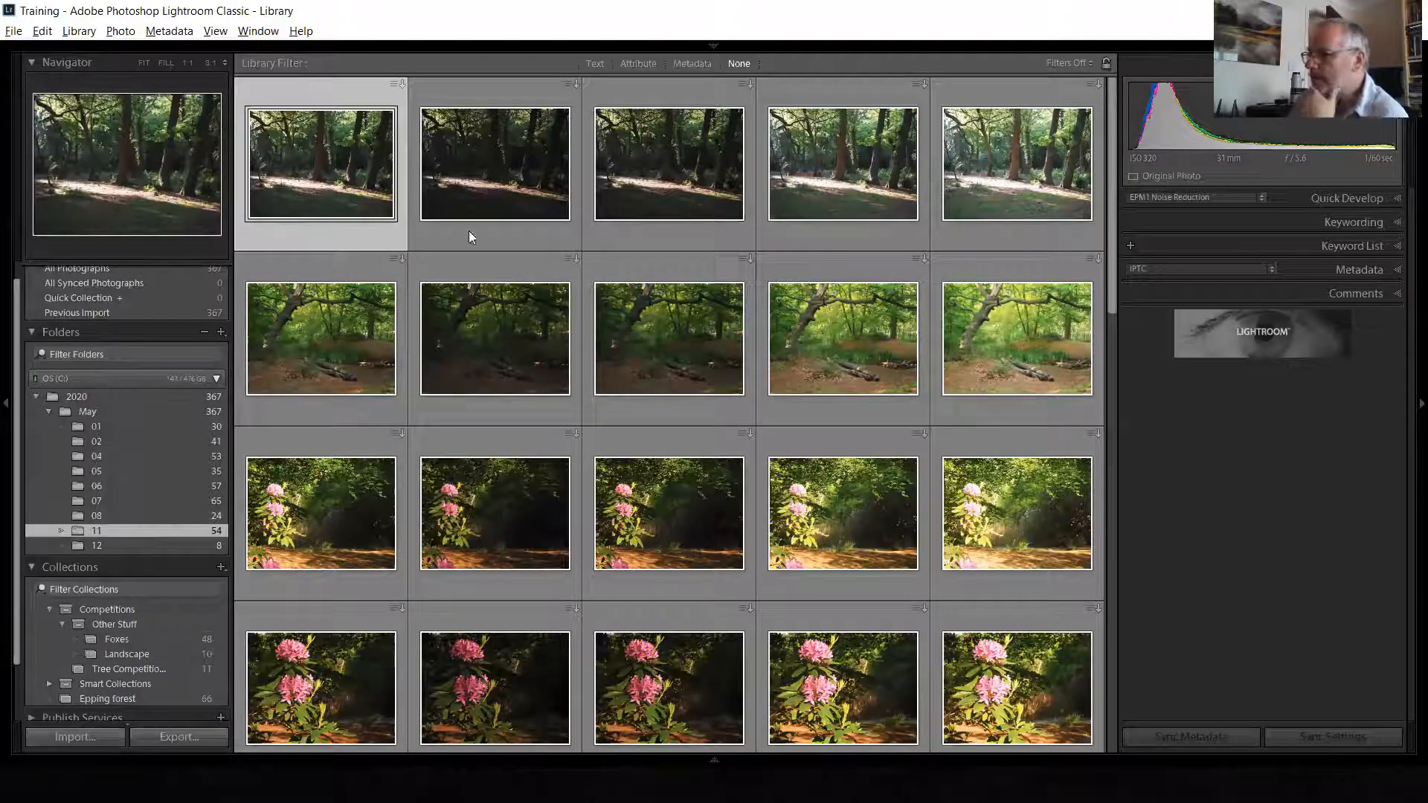
pyautogui.click(638, 64)
pyautogui.click(653, 86)
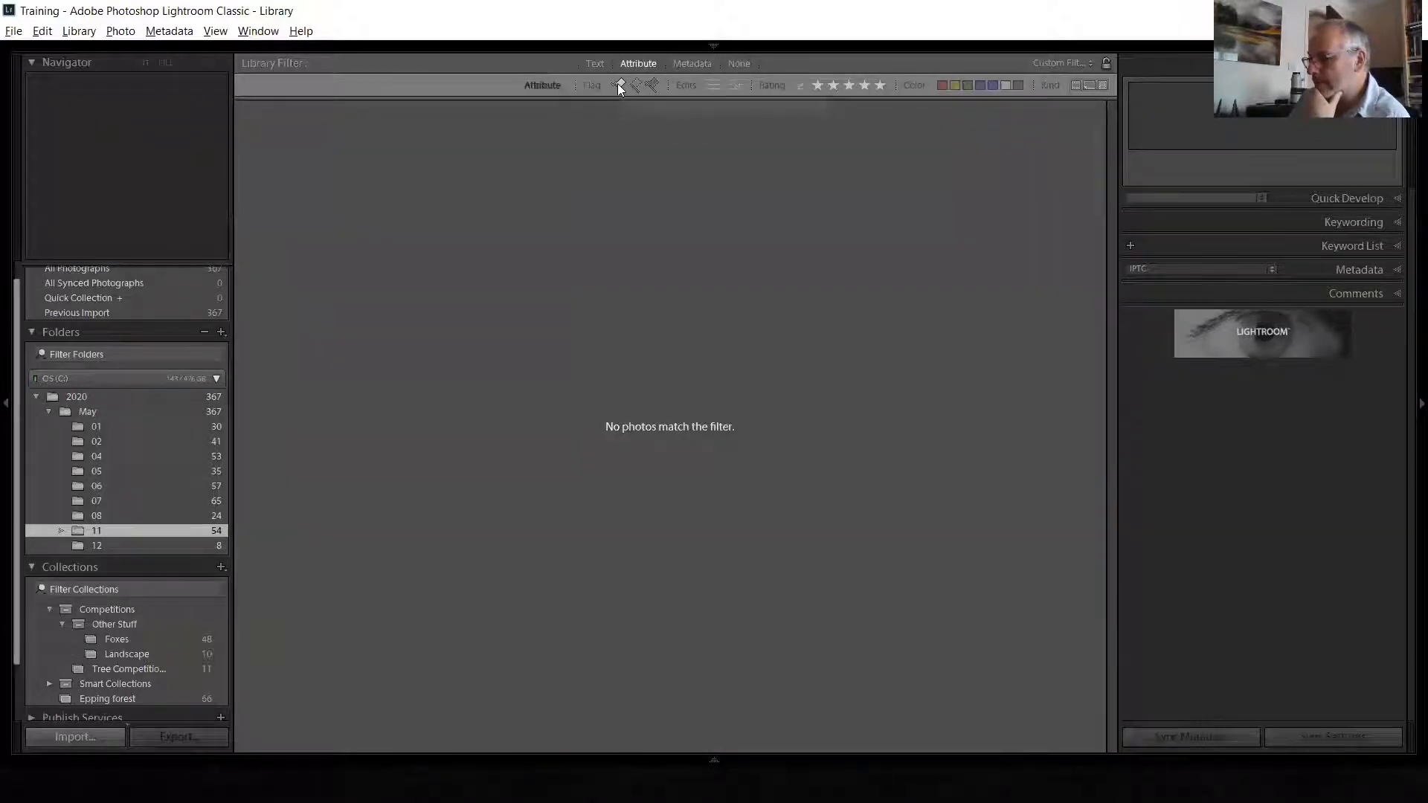
# Filter the May folder's photos by attribute to view the flagged ones, and turn the library filter off again
pyautogui.click(880, 86)
pyautogui.click(119, 413)
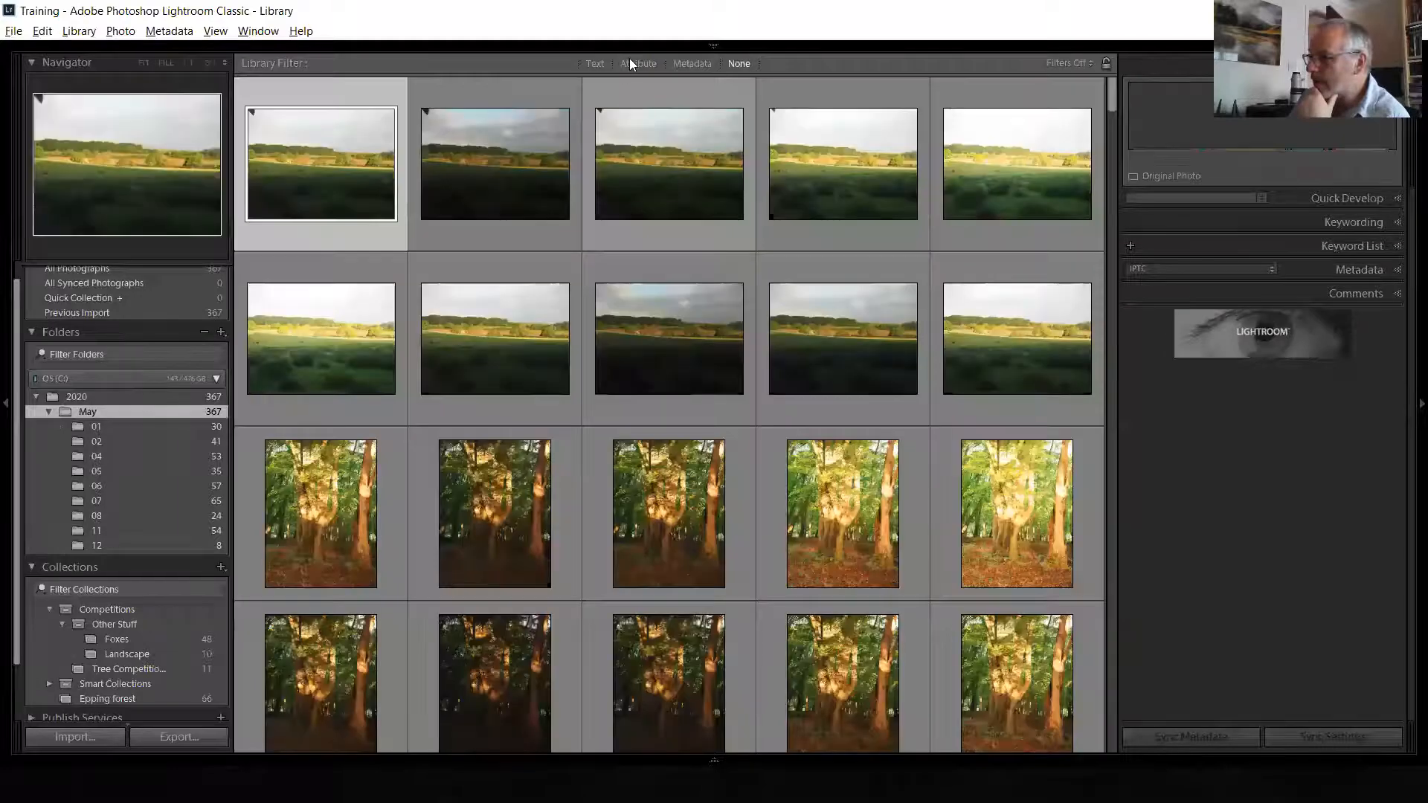
pyautogui.click(630, 63)
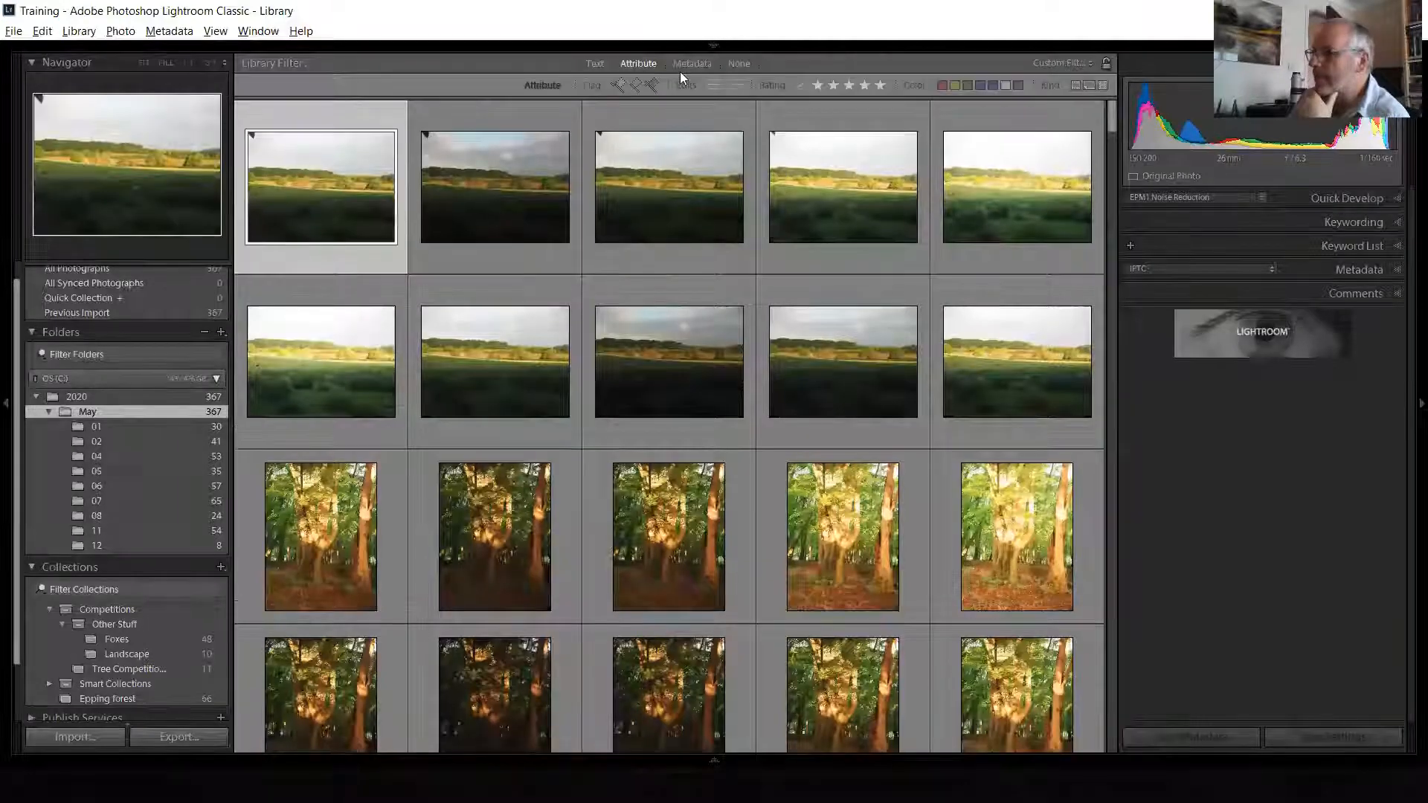
pyautogui.click(619, 84)
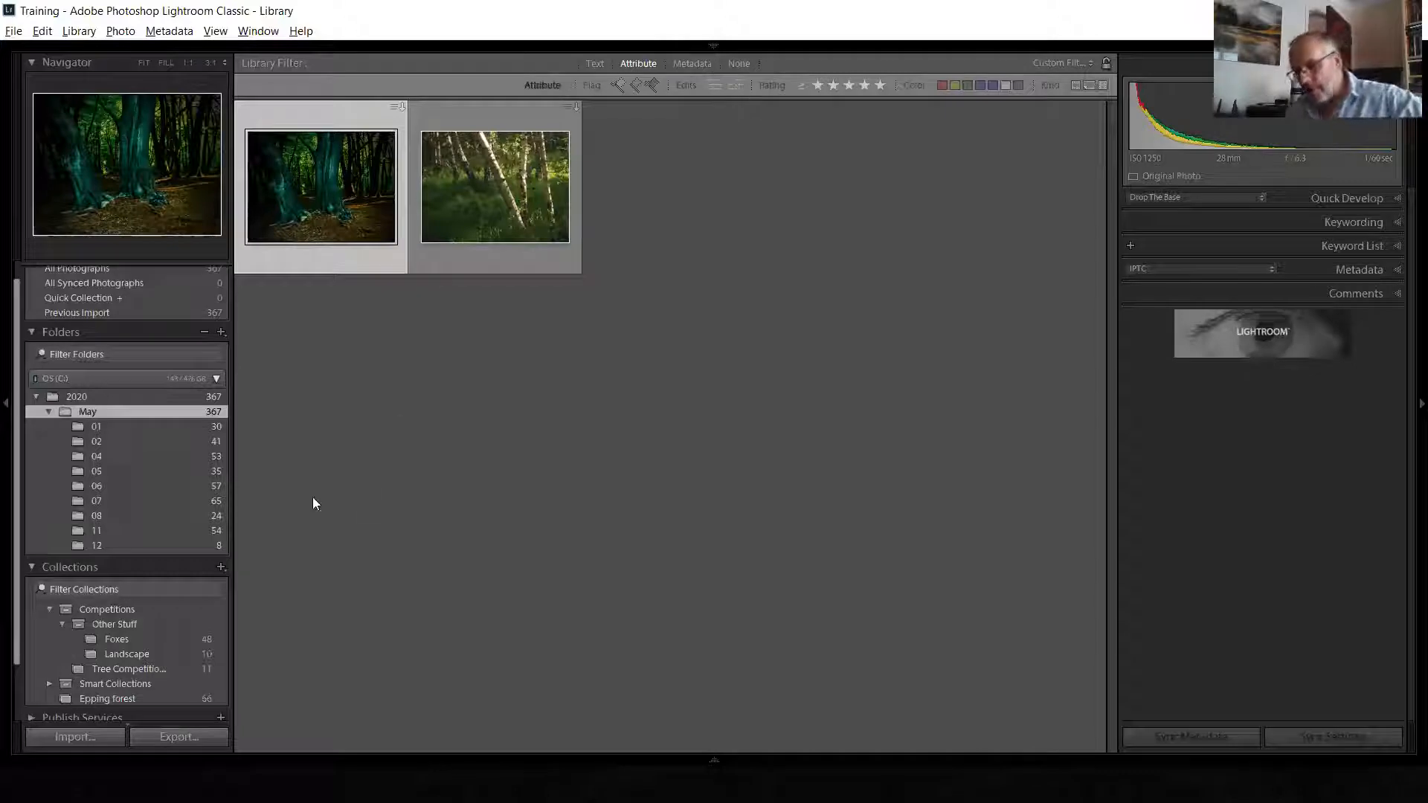
pyautogui.click(737, 64)
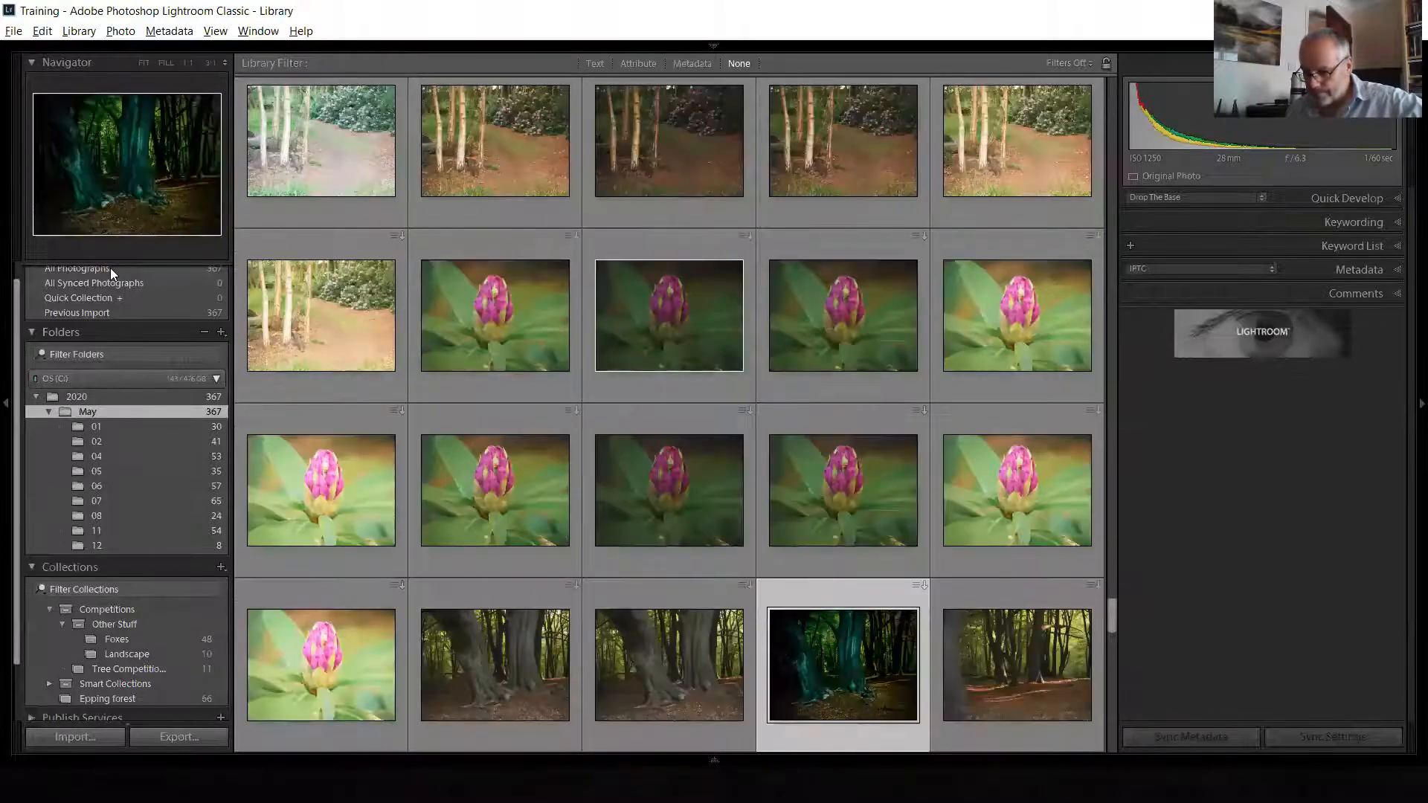
# Create a smart collection named Picks inside the Smart Collections set with the rule Pick Flag is flagged
pyautogui.click(110, 268)
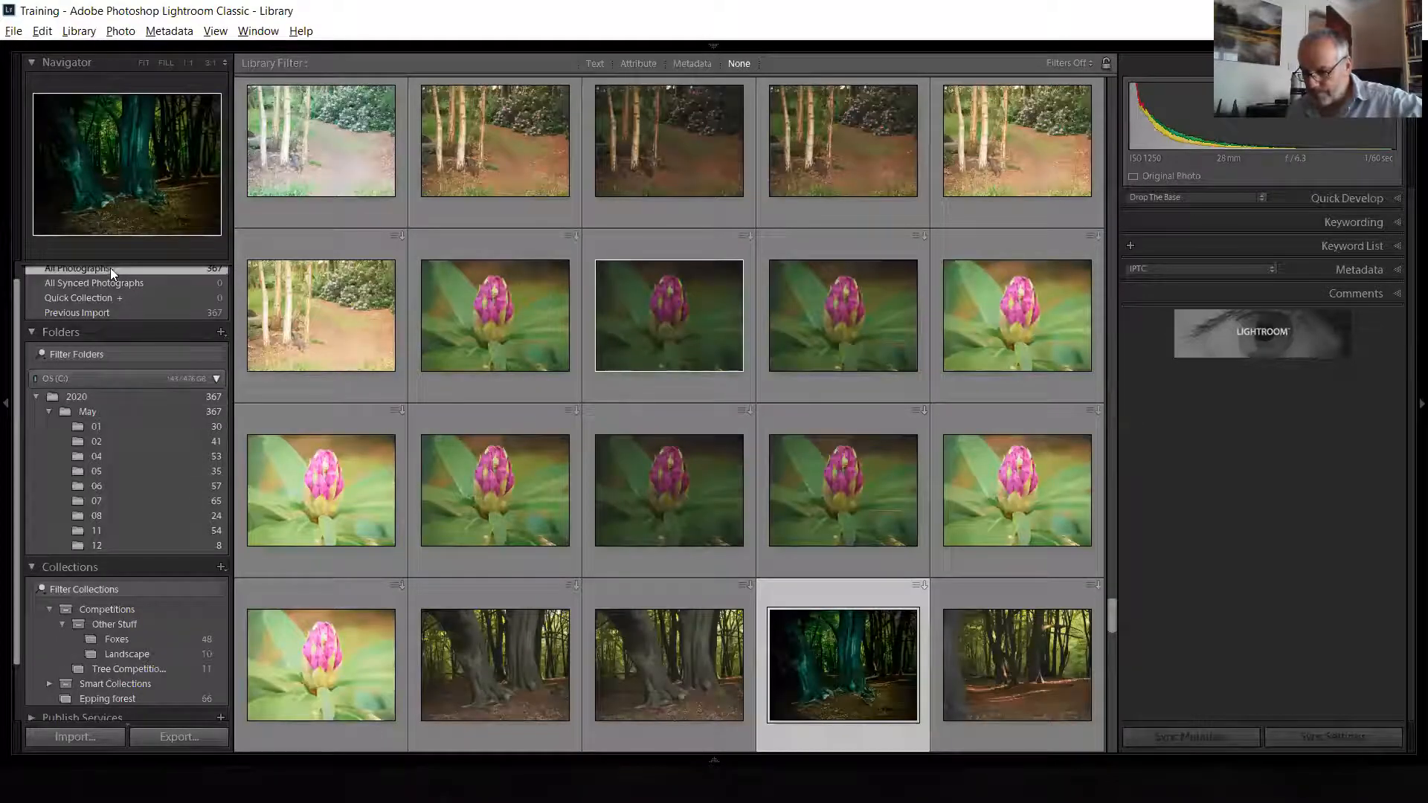
pyautogui.click(110, 690)
pyautogui.click(110, 683)
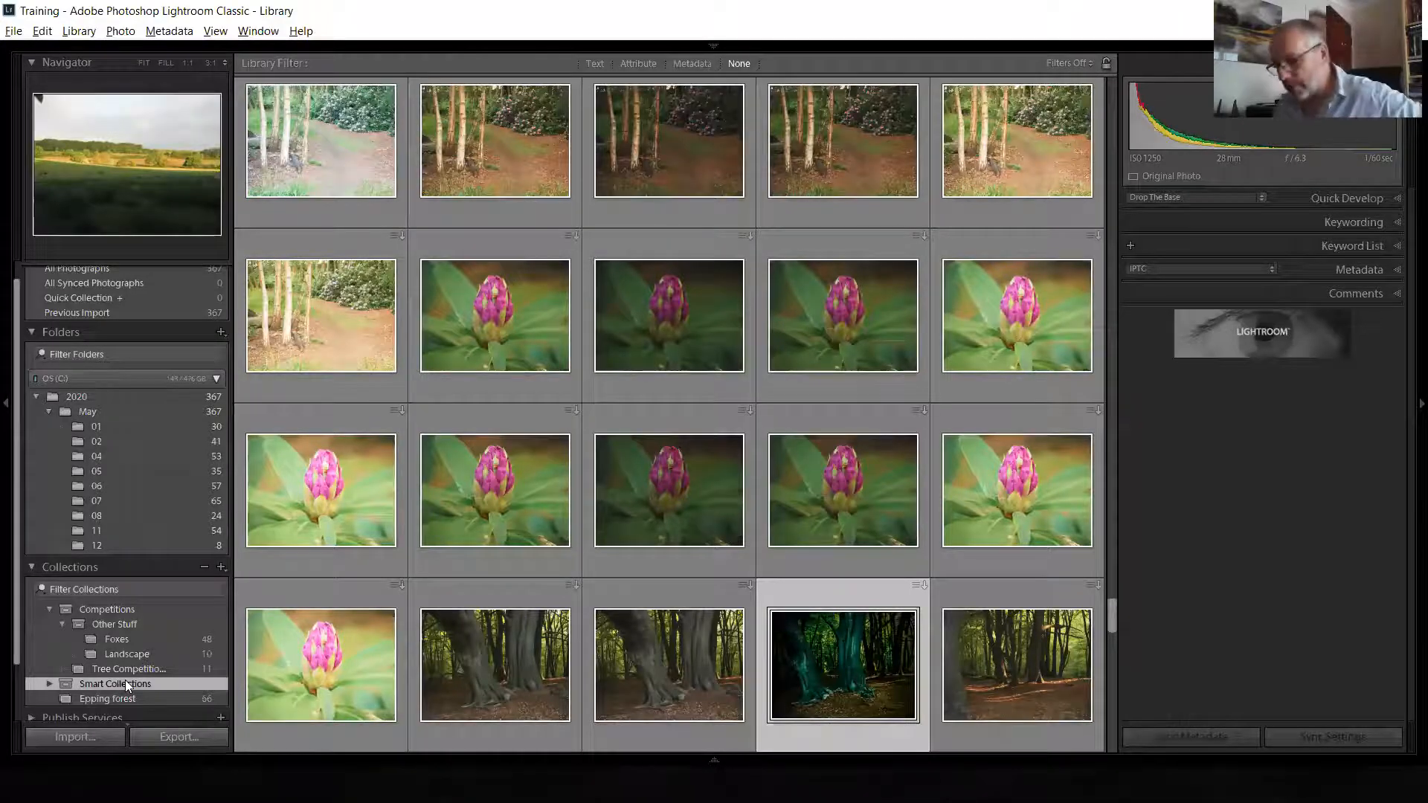
pyautogui.rightClick(126, 677)
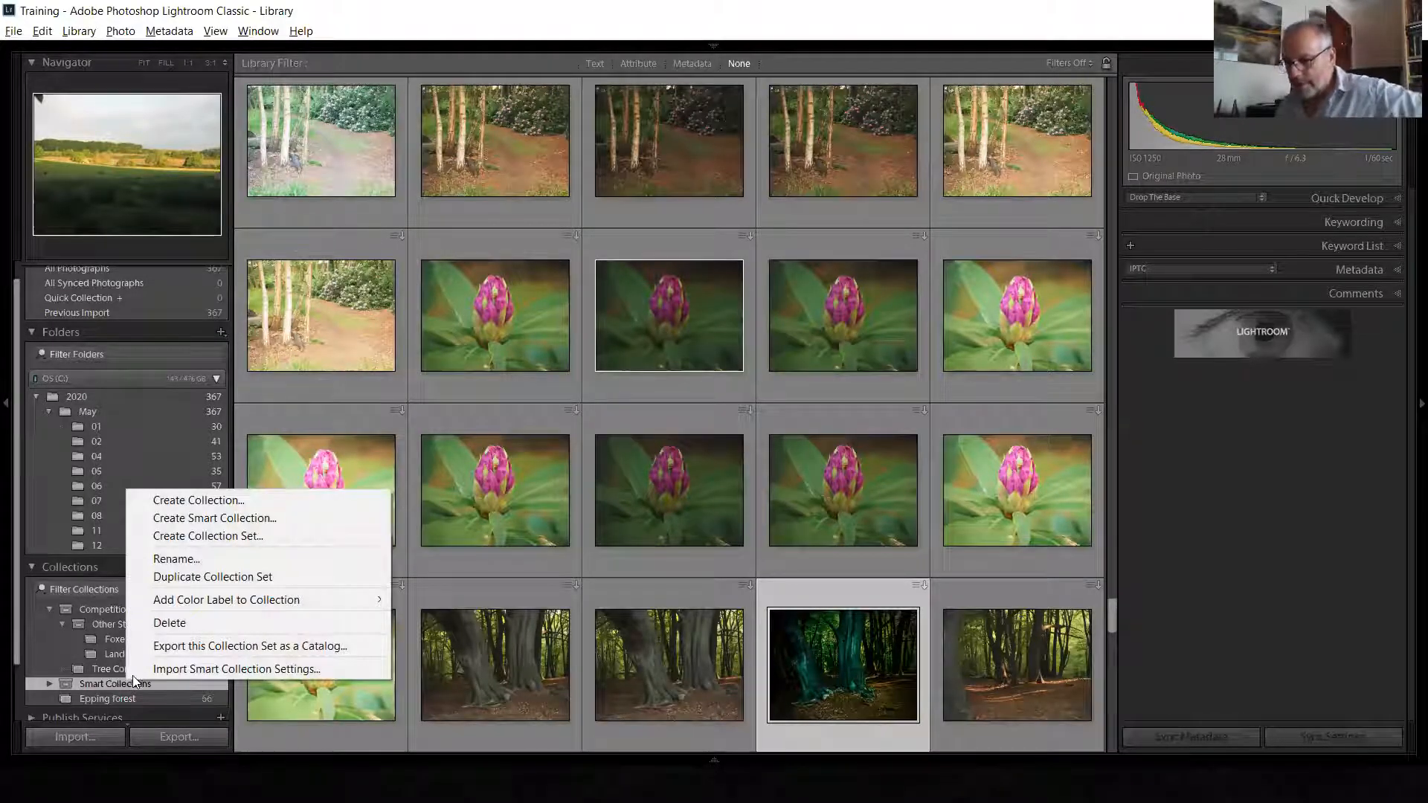
pyautogui.click(211, 519)
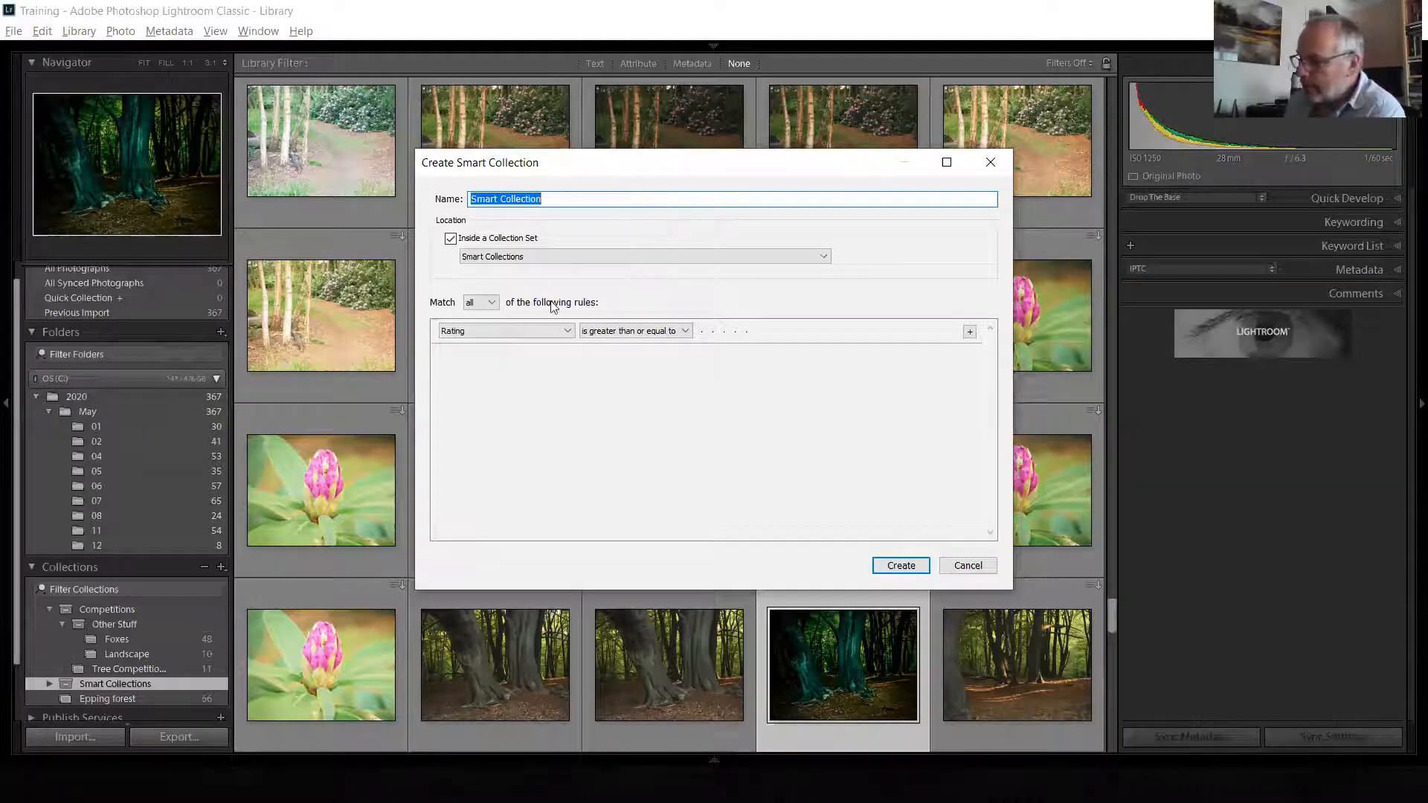
pyautogui.click(535, 328)
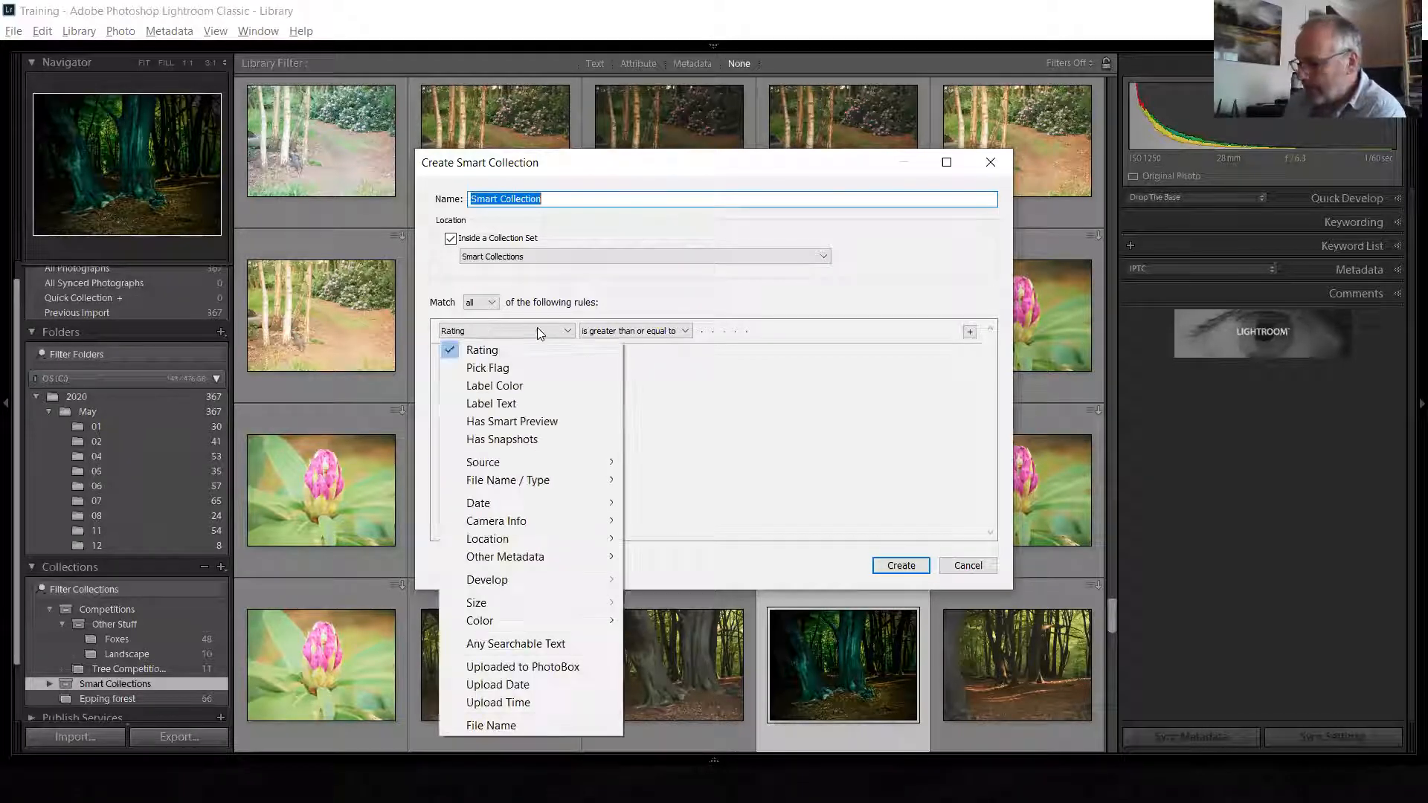
pyautogui.click(512, 370)
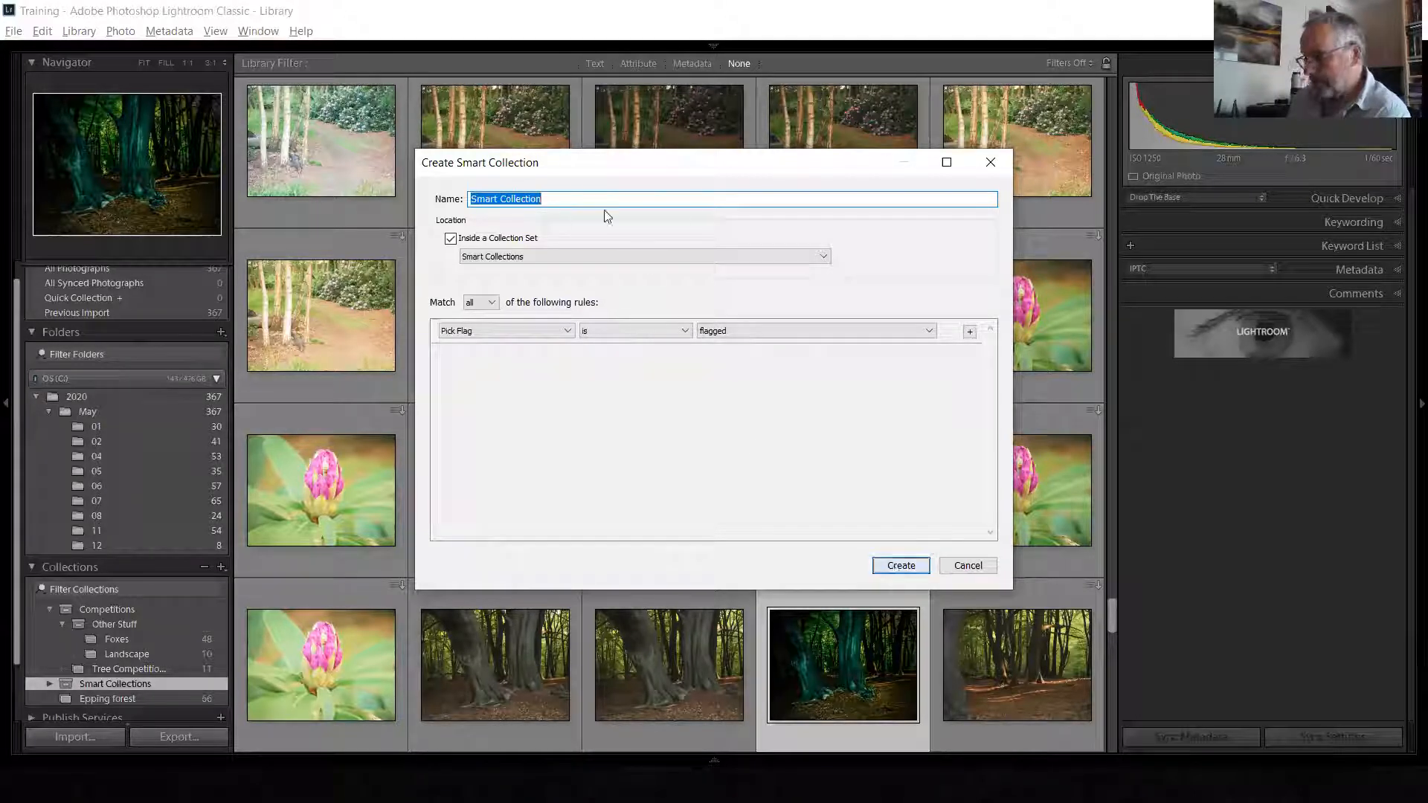
pyautogui.write('Picks')
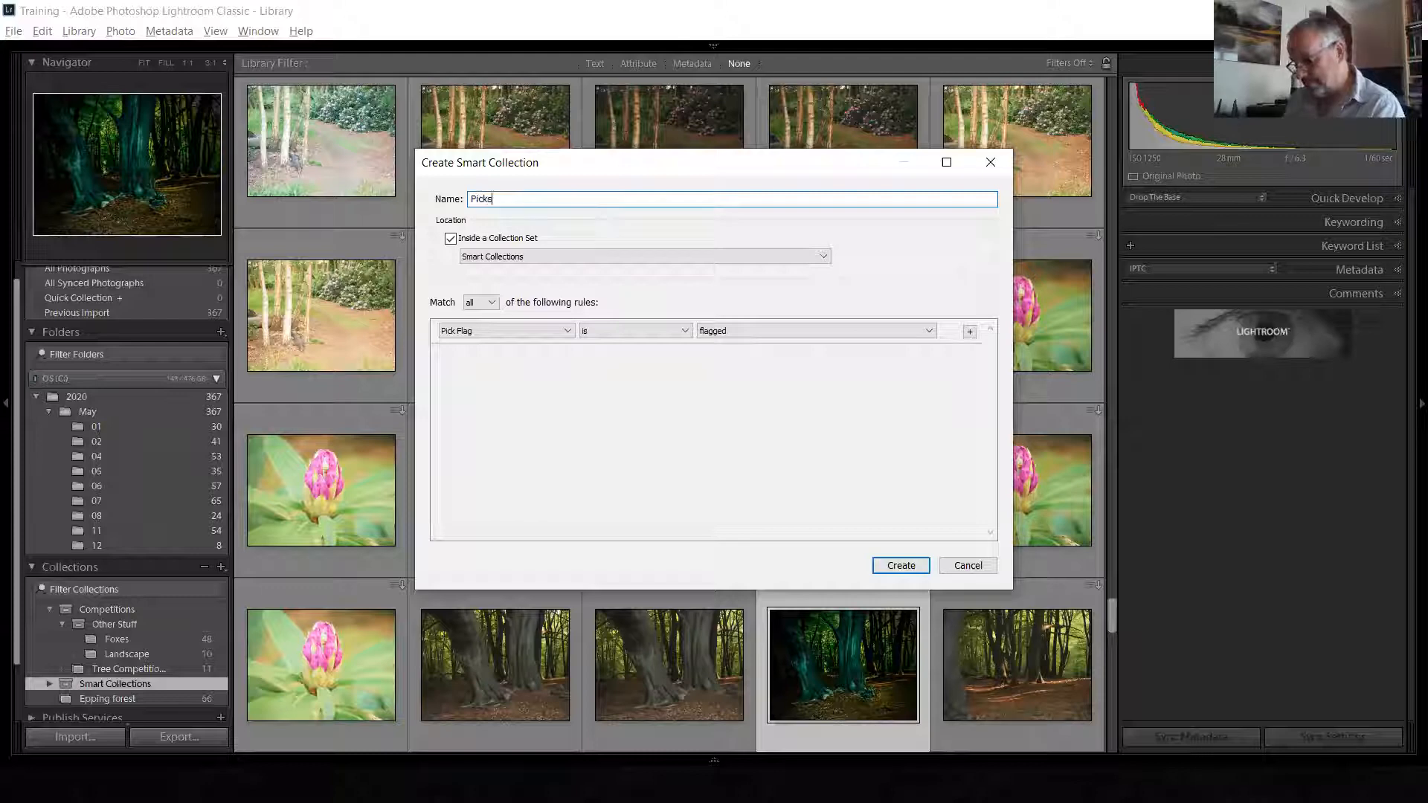
pyautogui.click(903, 567)
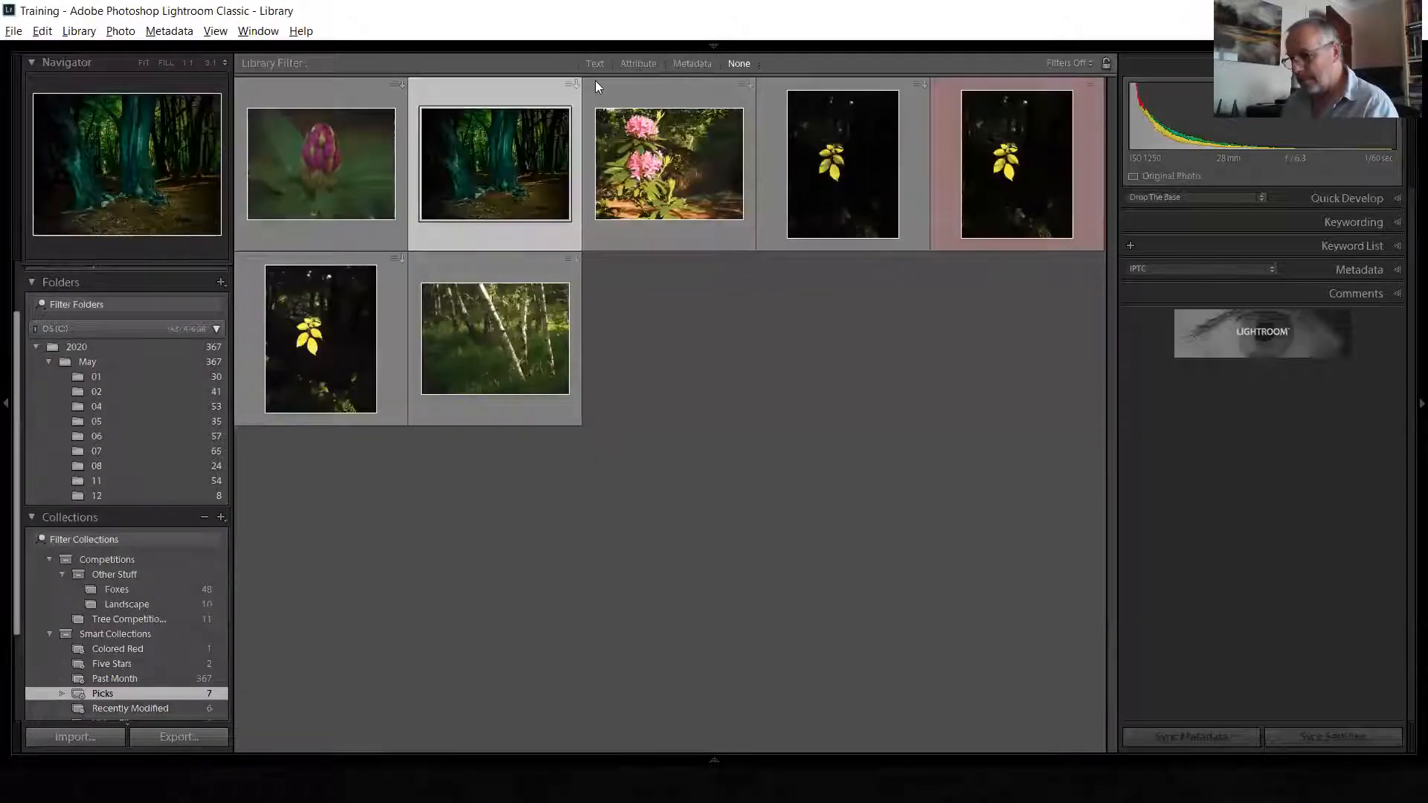
# View the May folder's photos and compare them with the contents of the Picks smart collection
pyautogui.click(91, 360)
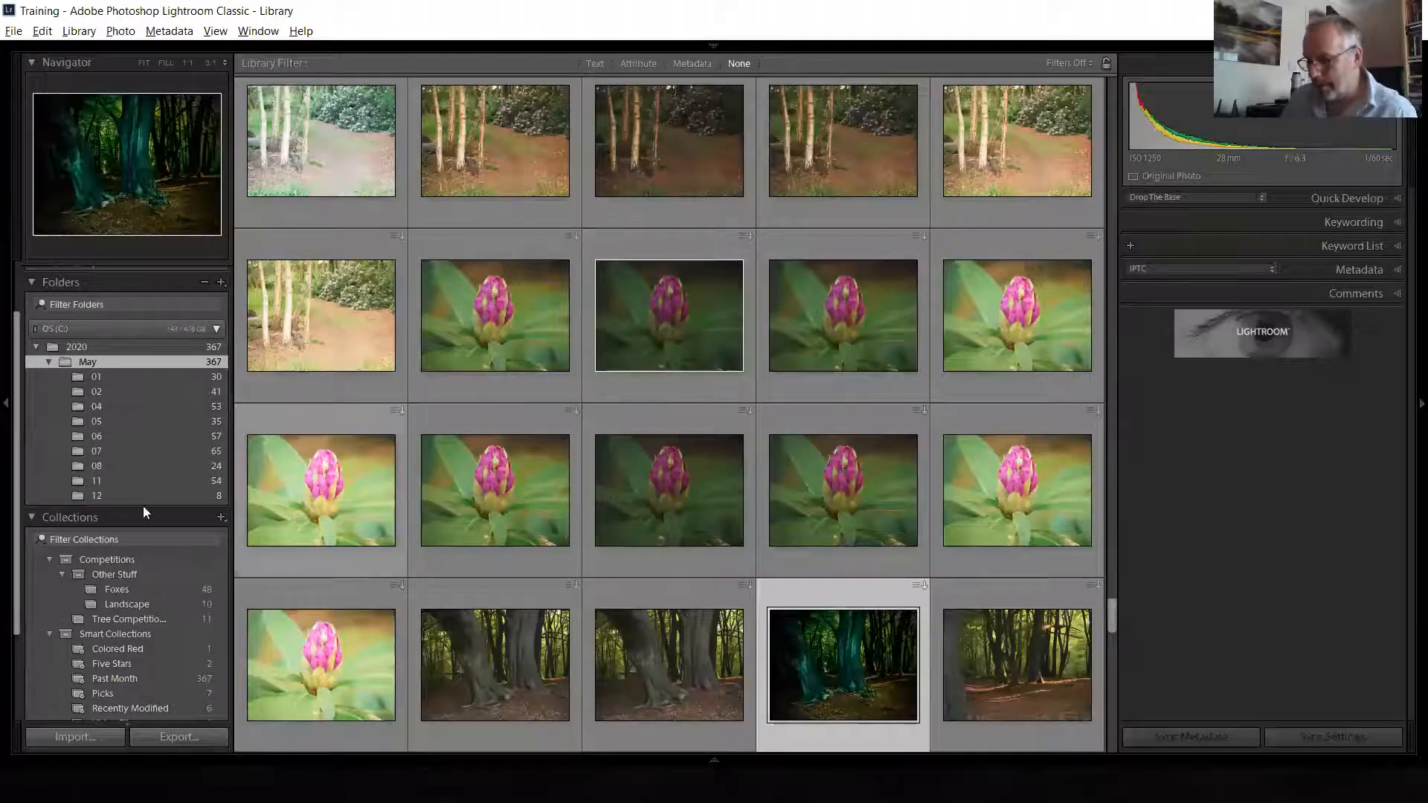
pyautogui.moveTo(18, 491); pyautogui.dragTo(10, 601)
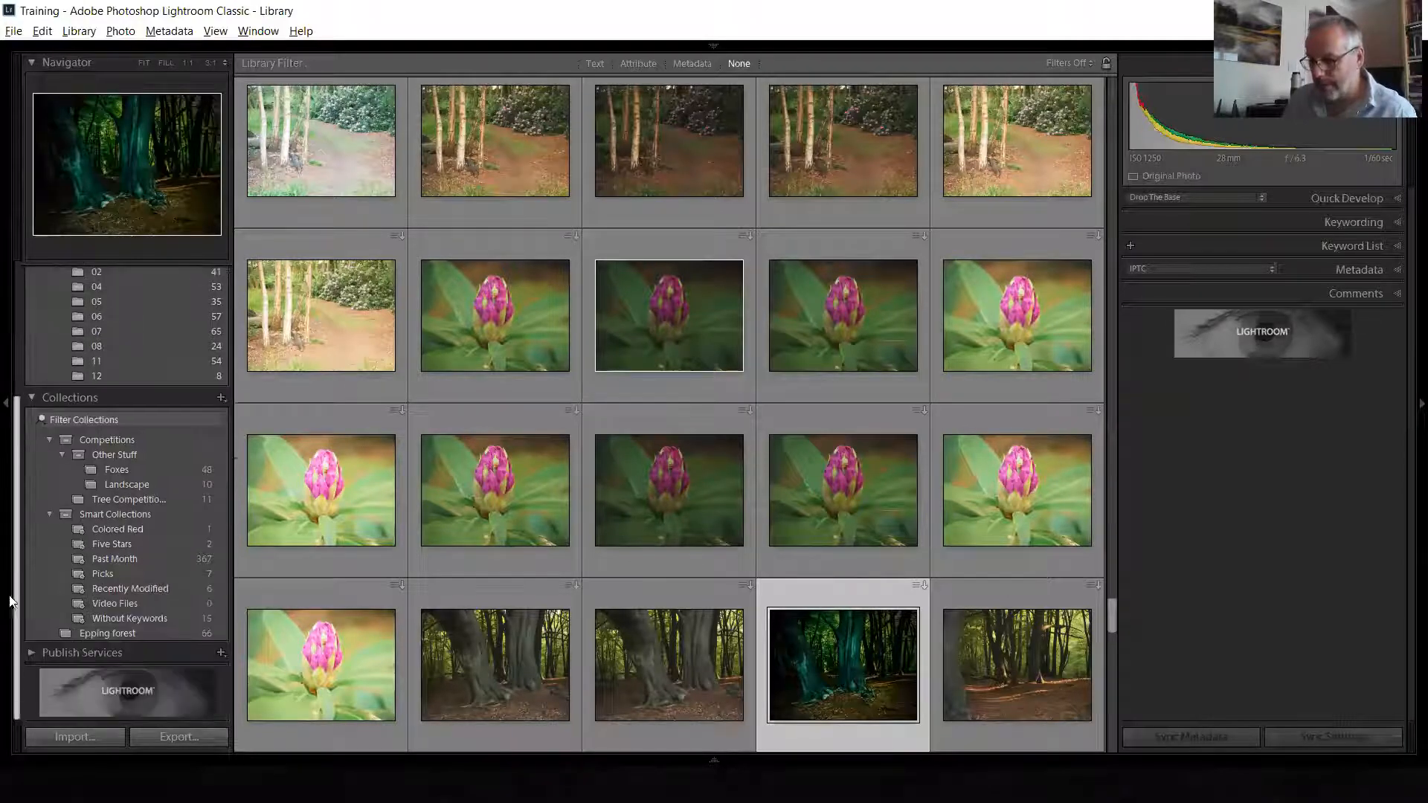
pyautogui.click(107, 574)
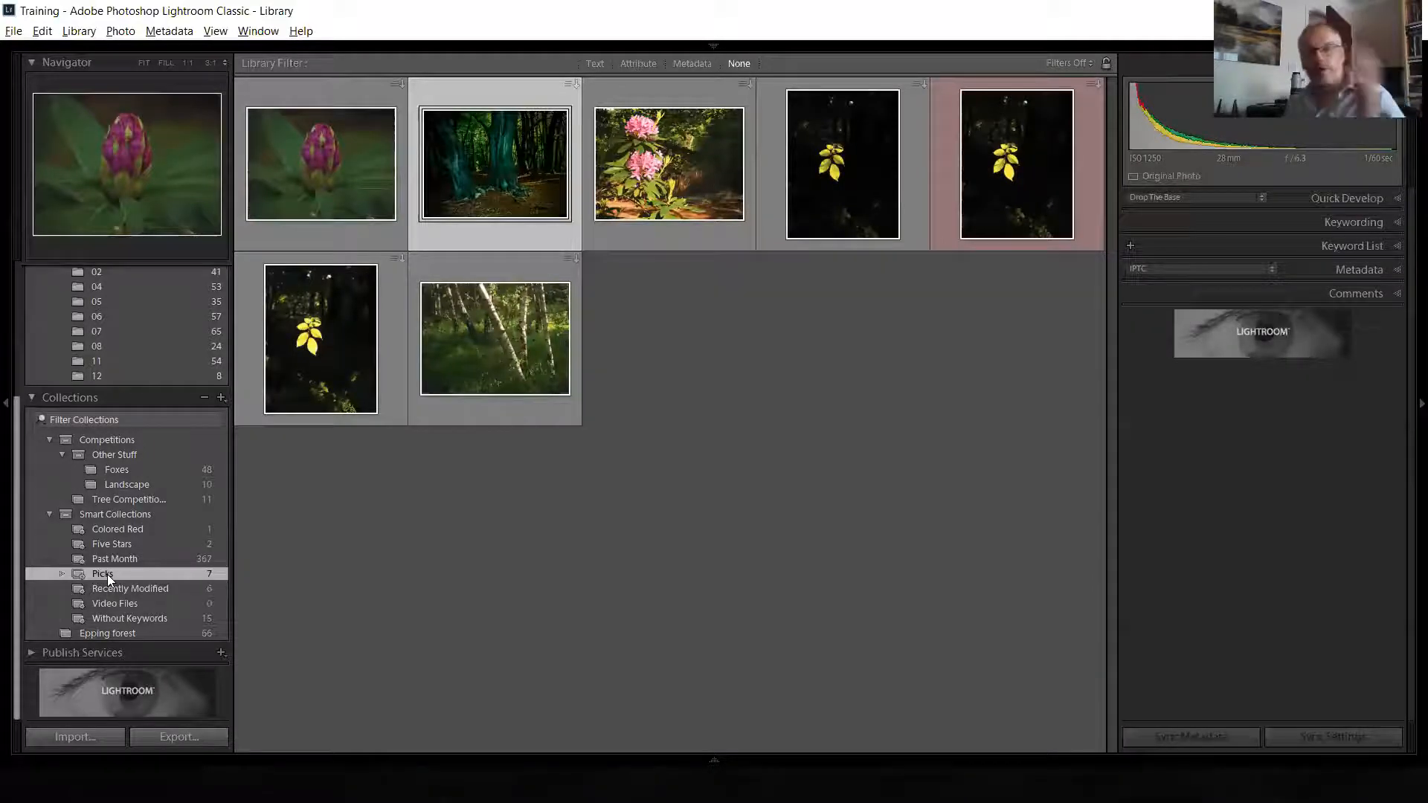
pyautogui.scroll(3, 143, 369)
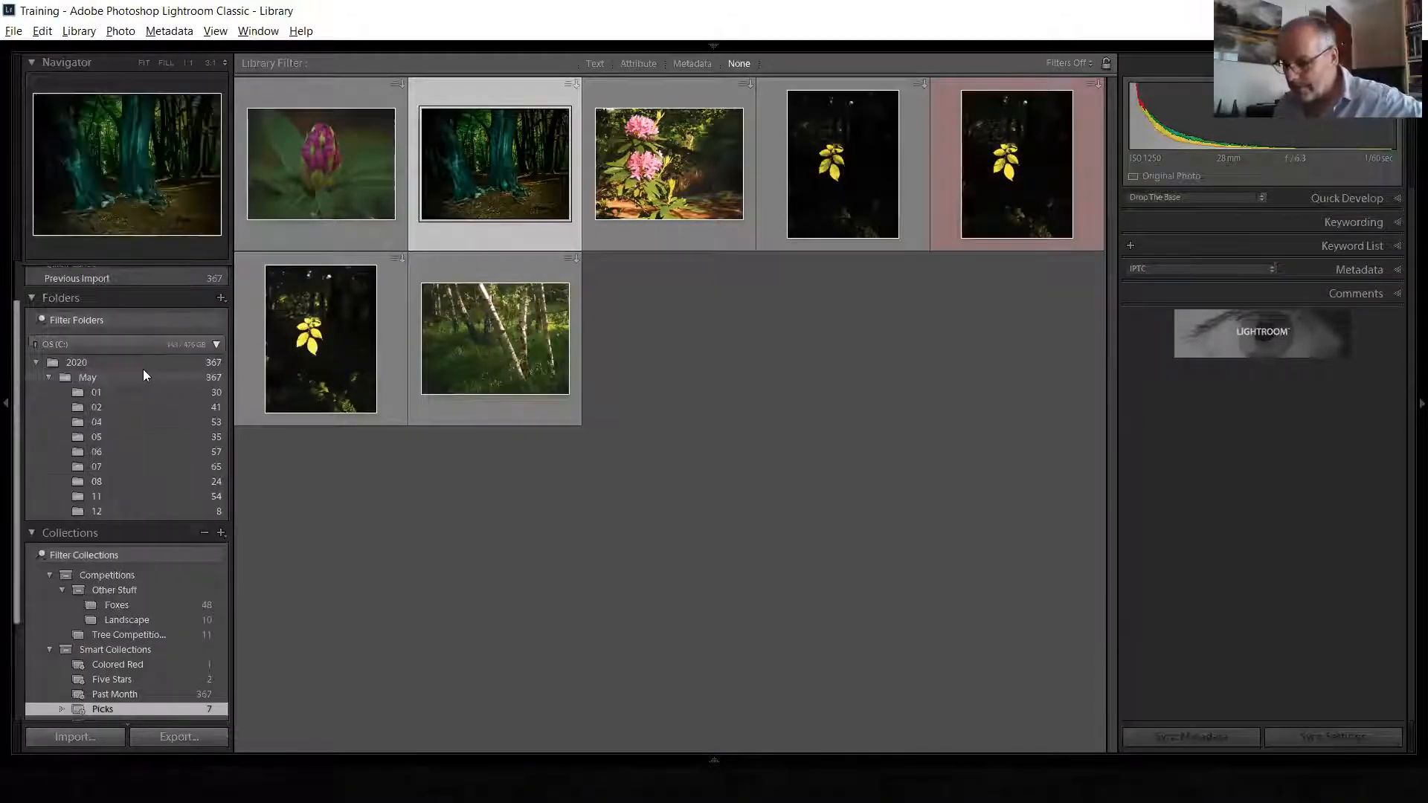
# Flag the dark pond photo untitled-333.JPG from the 2020 folder as a pick and show the Picks smart collection
pyautogui.click(83, 365)
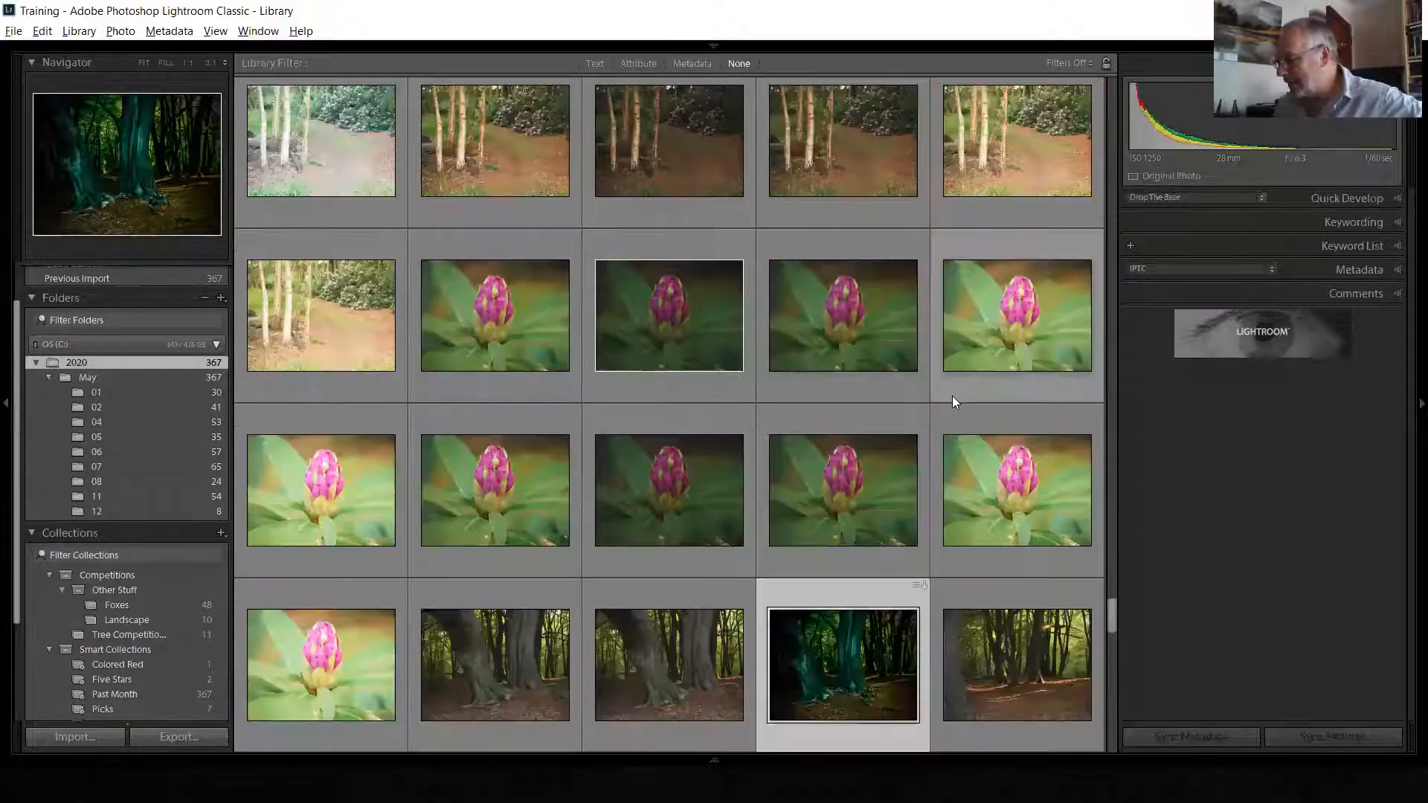
pyautogui.click(1029, 137)
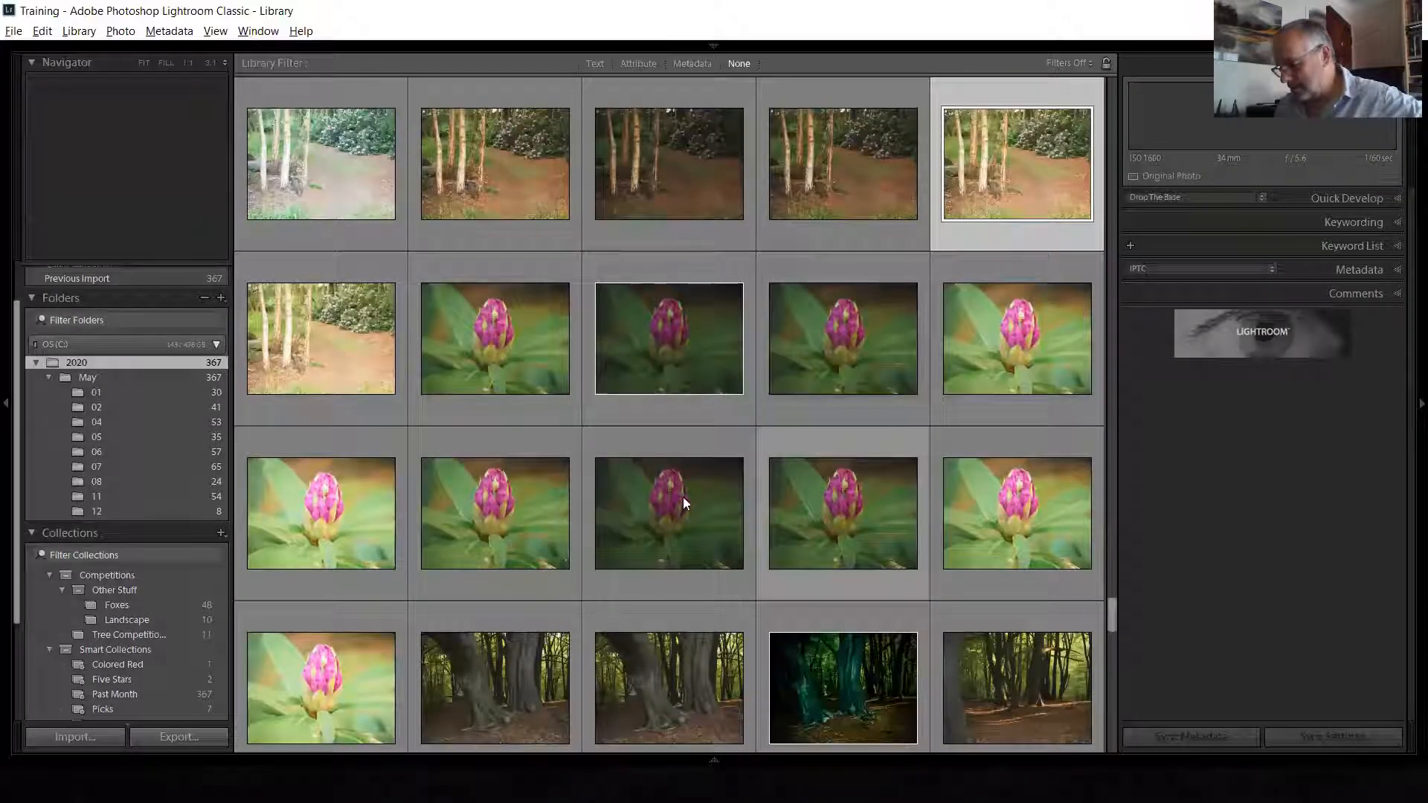
pyautogui.scroll(-10, 662, 473)
pyautogui.click(702, 503)
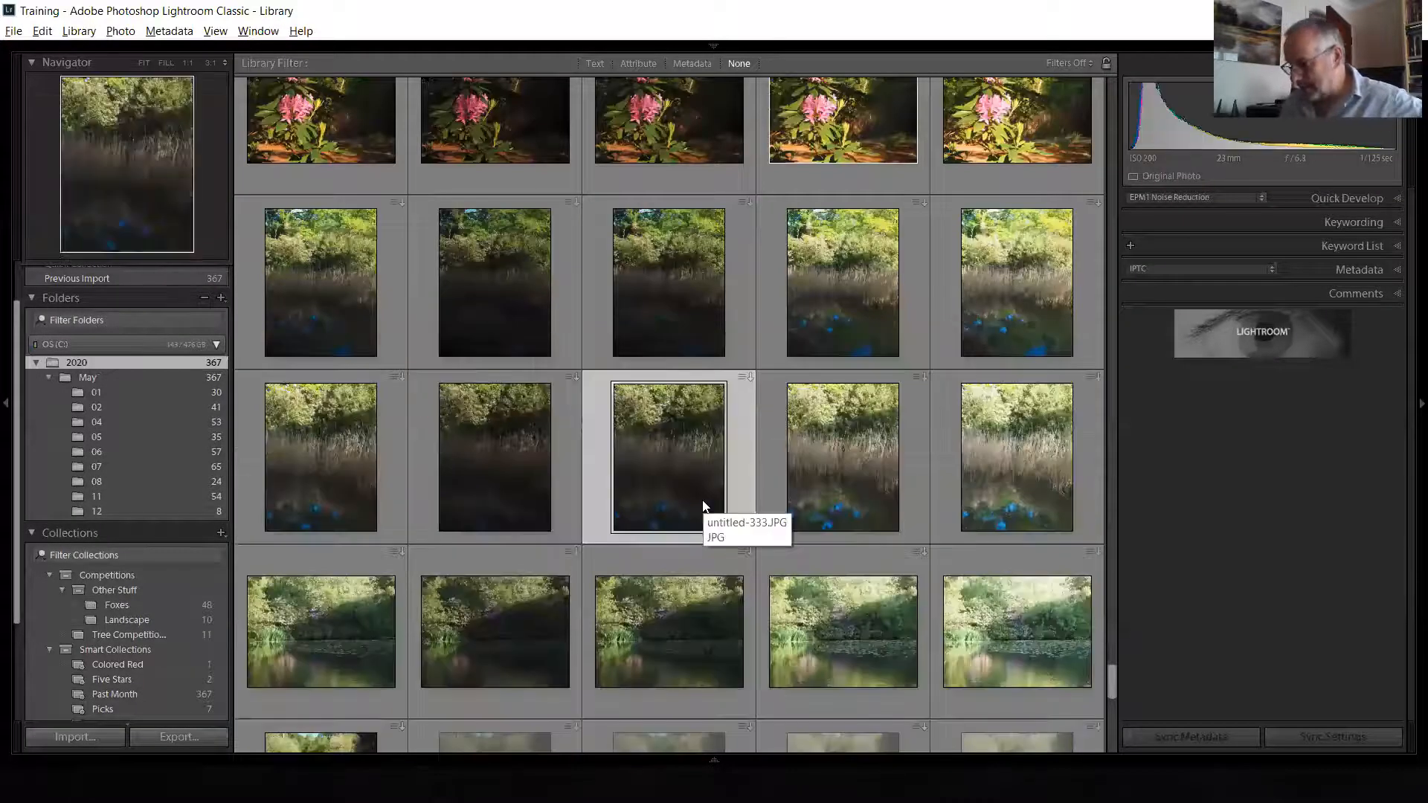
pyautogui.click(97, 709)
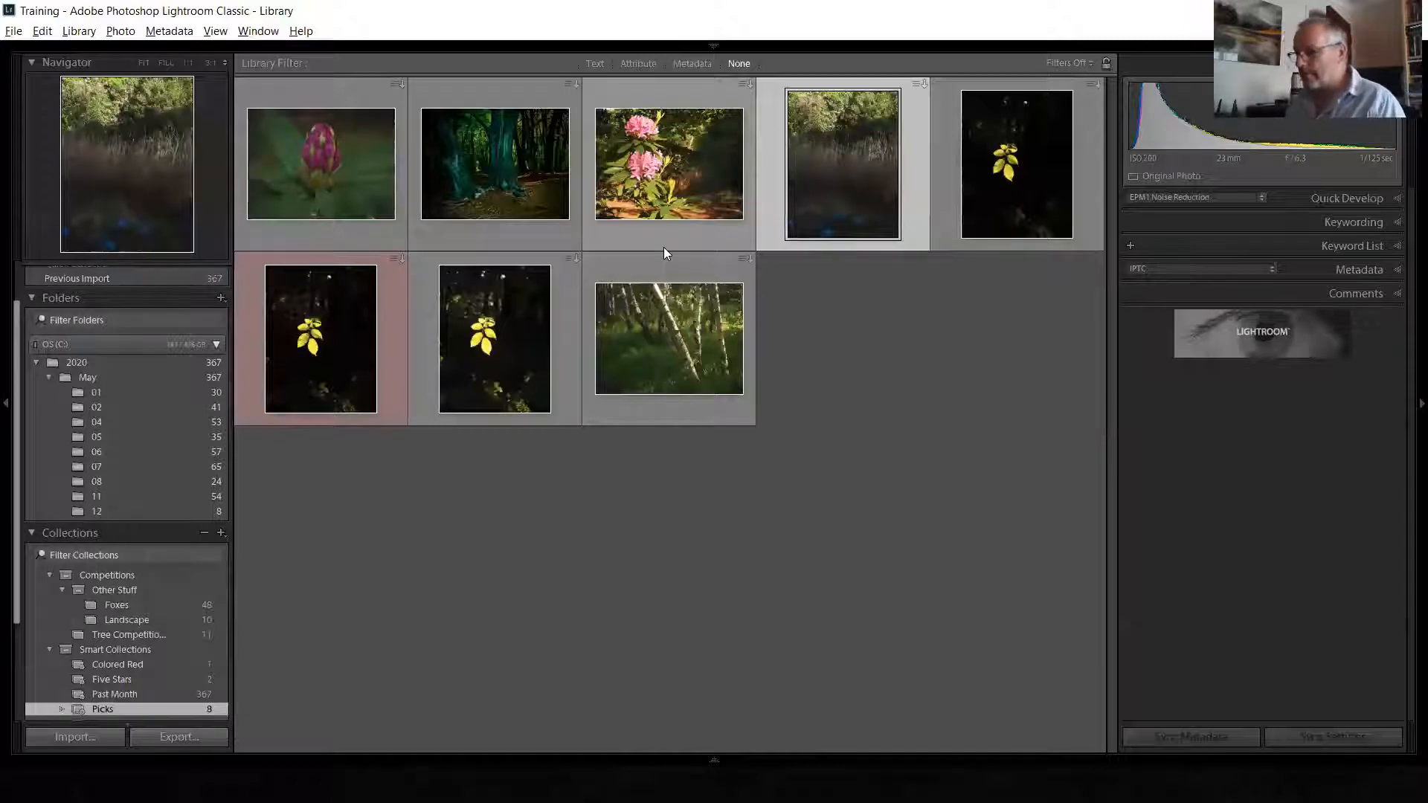
# Show the Smart Collections set's photos with the rating filter cleared and the attribute filter limited to flagged photos
pyautogui.scroll(-3, 174, 565)
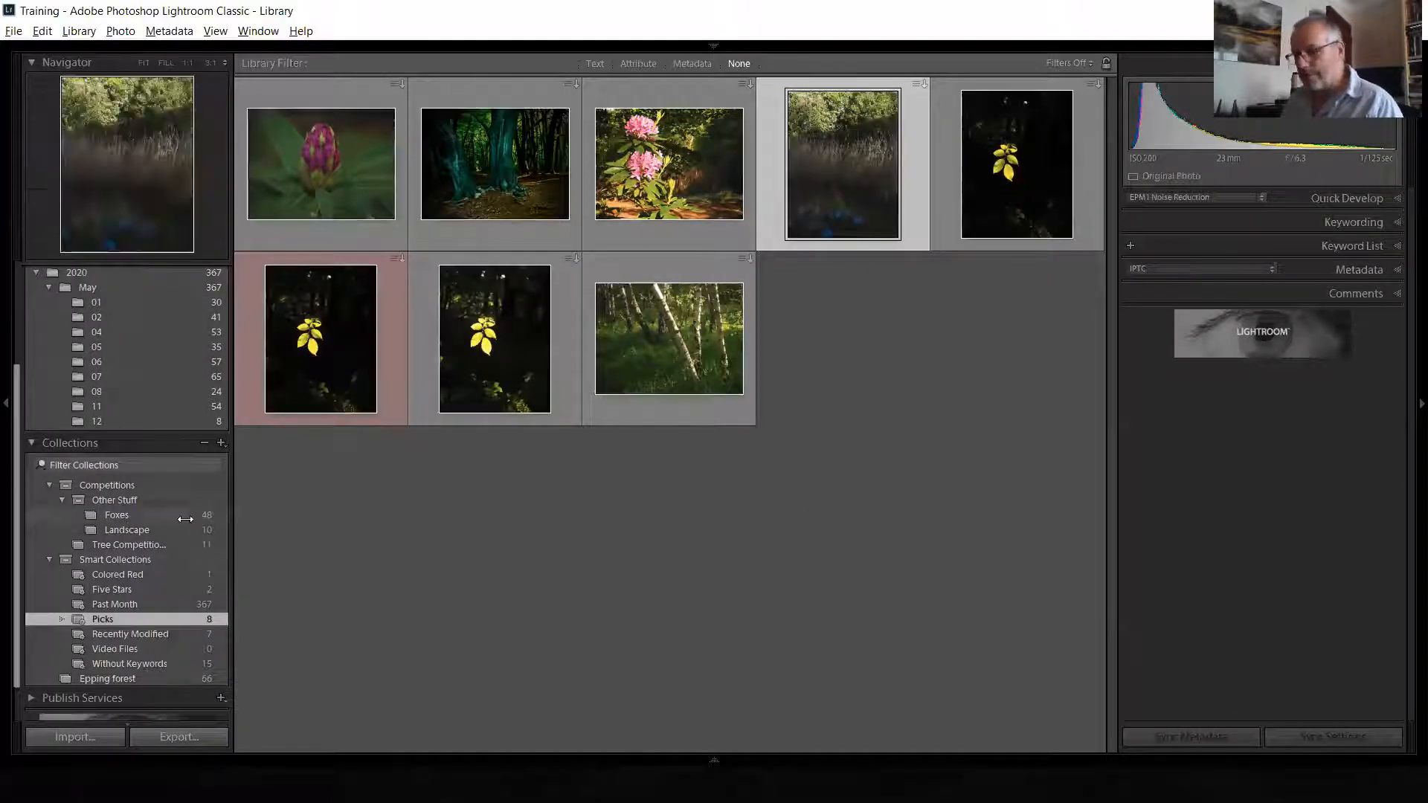
pyautogui.click(138, 559)
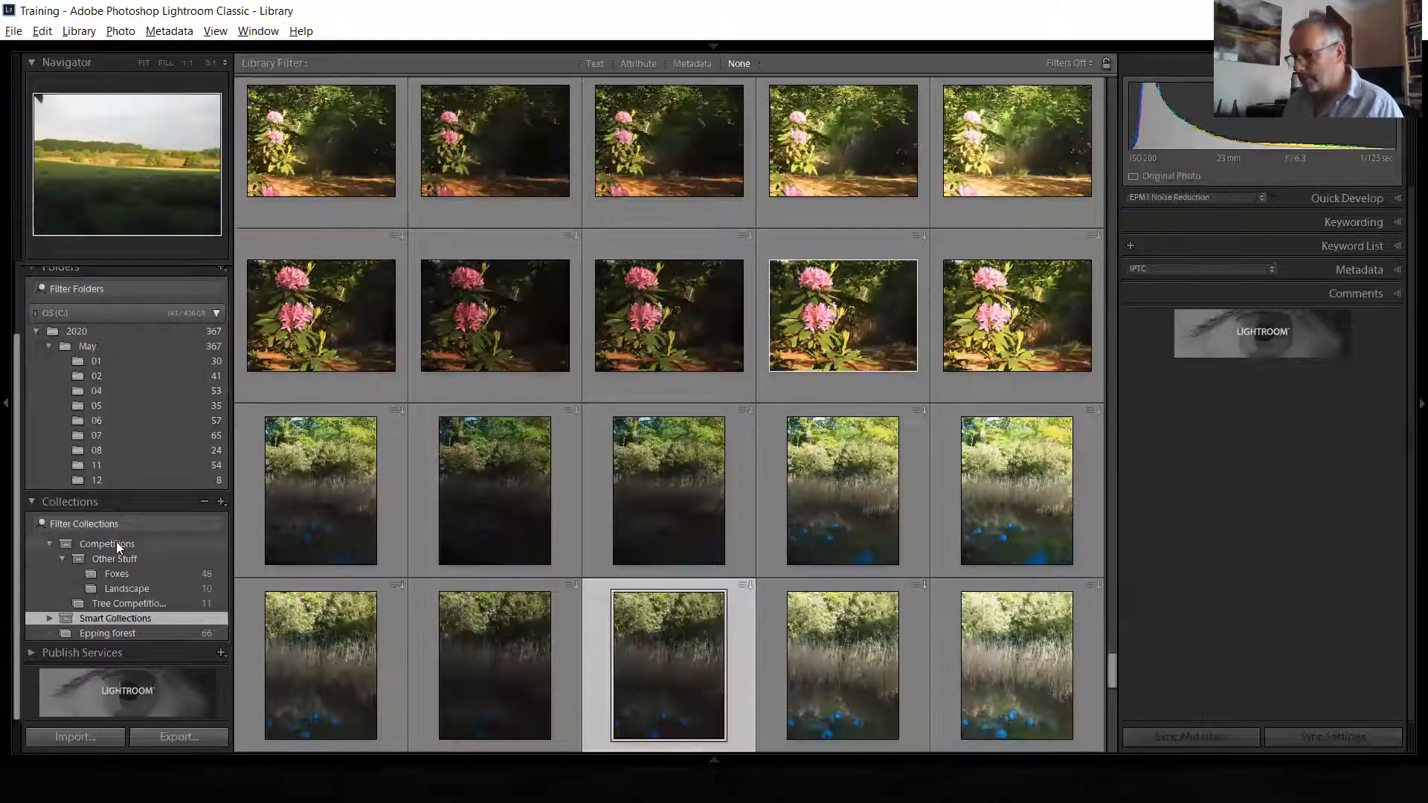
pyautogui.click(640, 64)
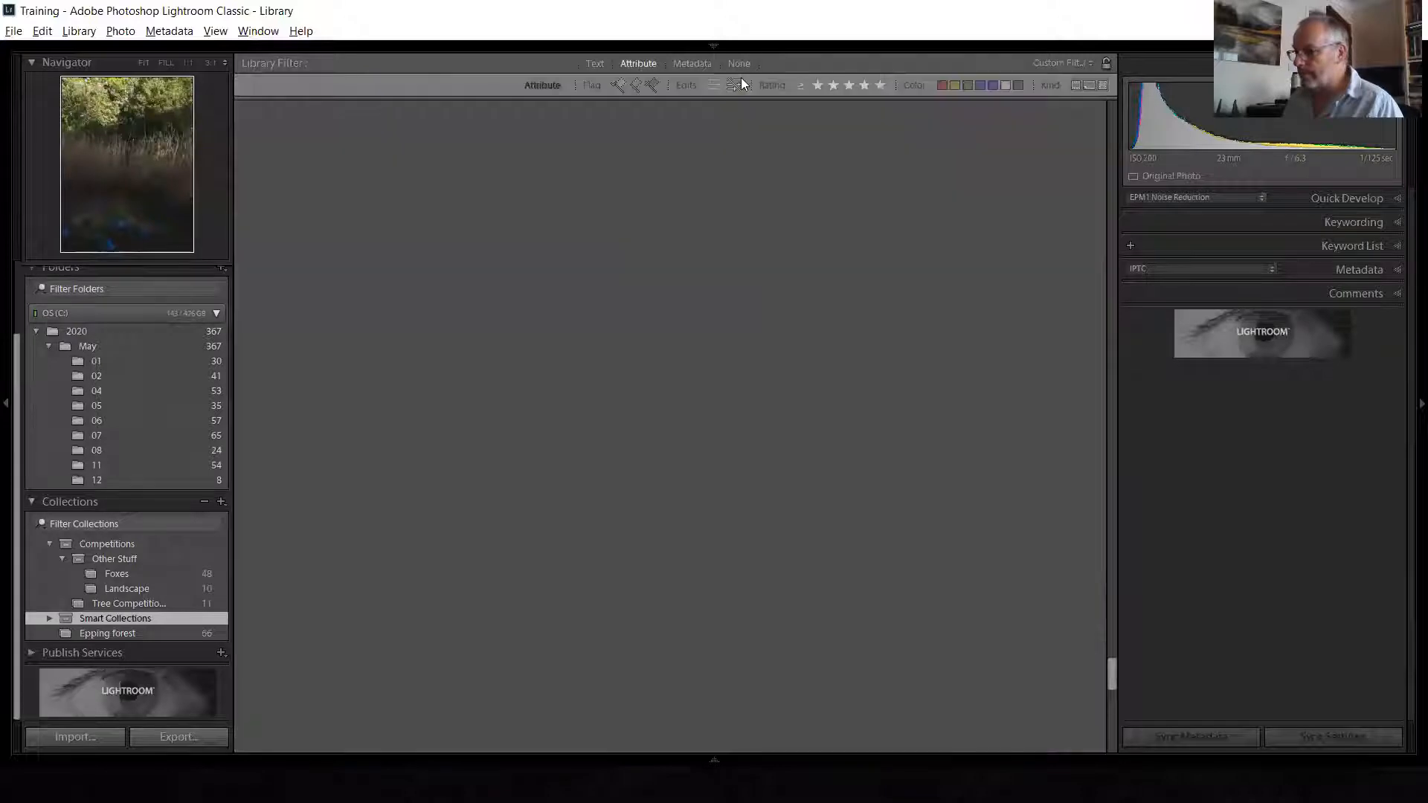
pyautogui.click(801, 85)
pyautogui.click(838, 115)
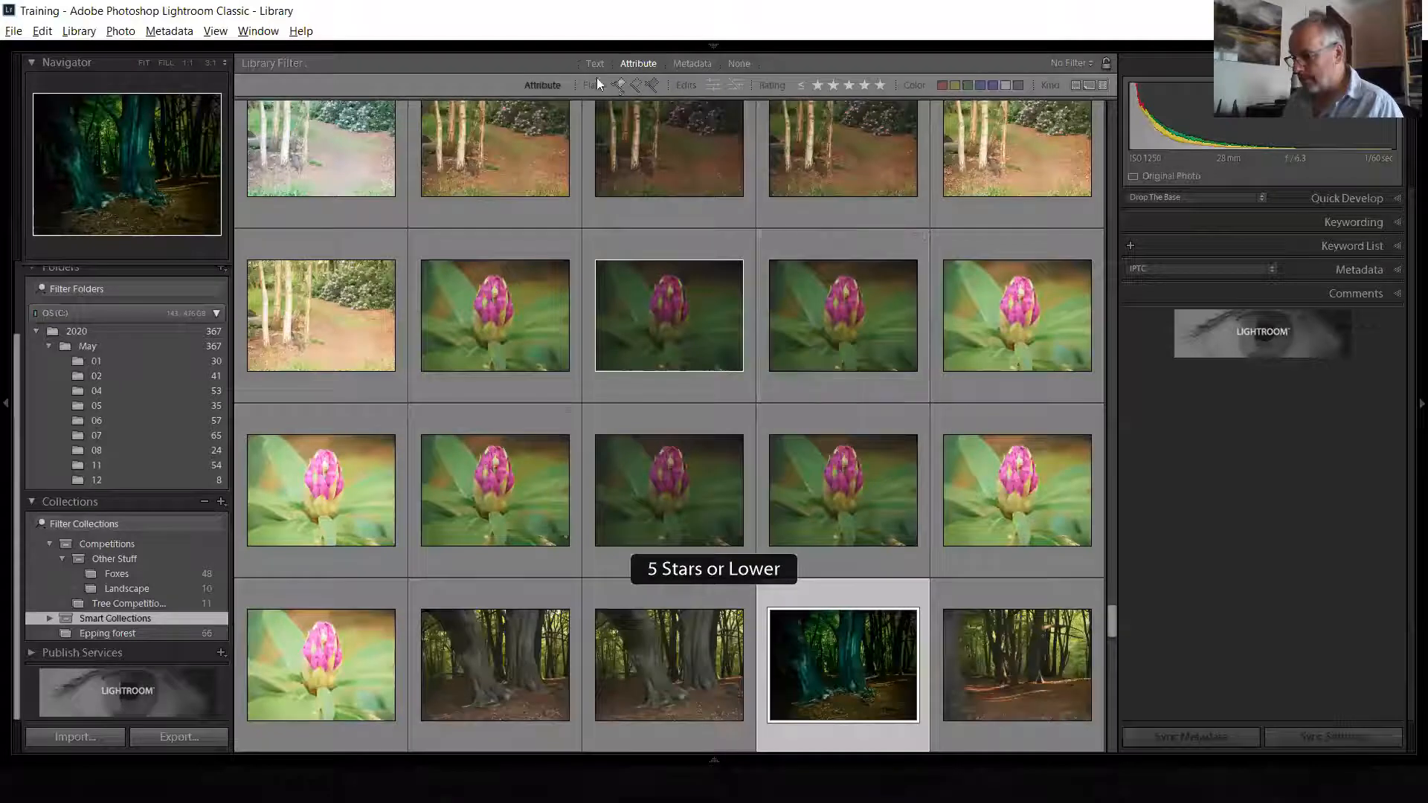
pyautogui.click(618, 85)
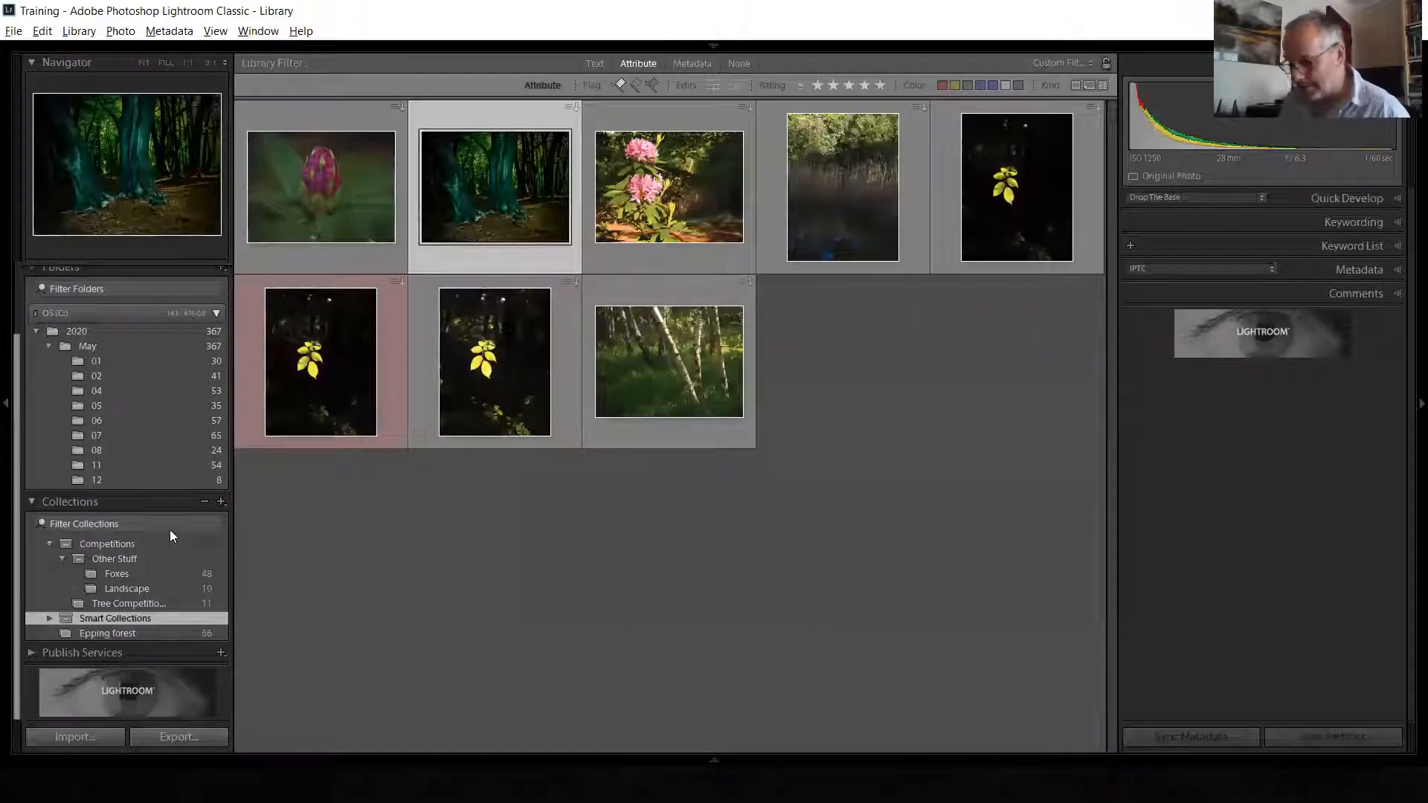
# Create a regular collection named Picks (dumb) inside the Other Stuff set, including the selected photo
pyautogui.rightClick(117, 557)
pyautogui.click(232, 571)
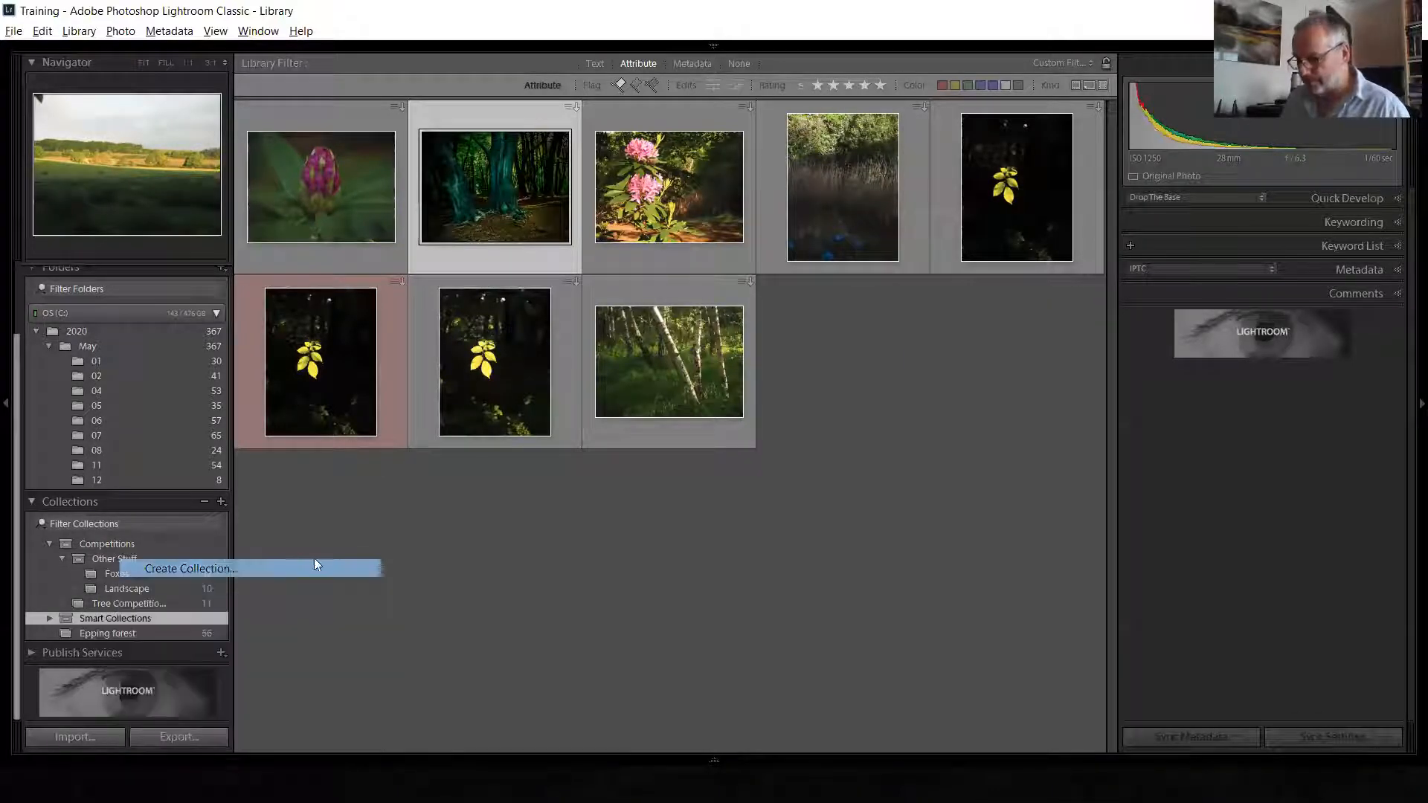
pyautogui.write('M')
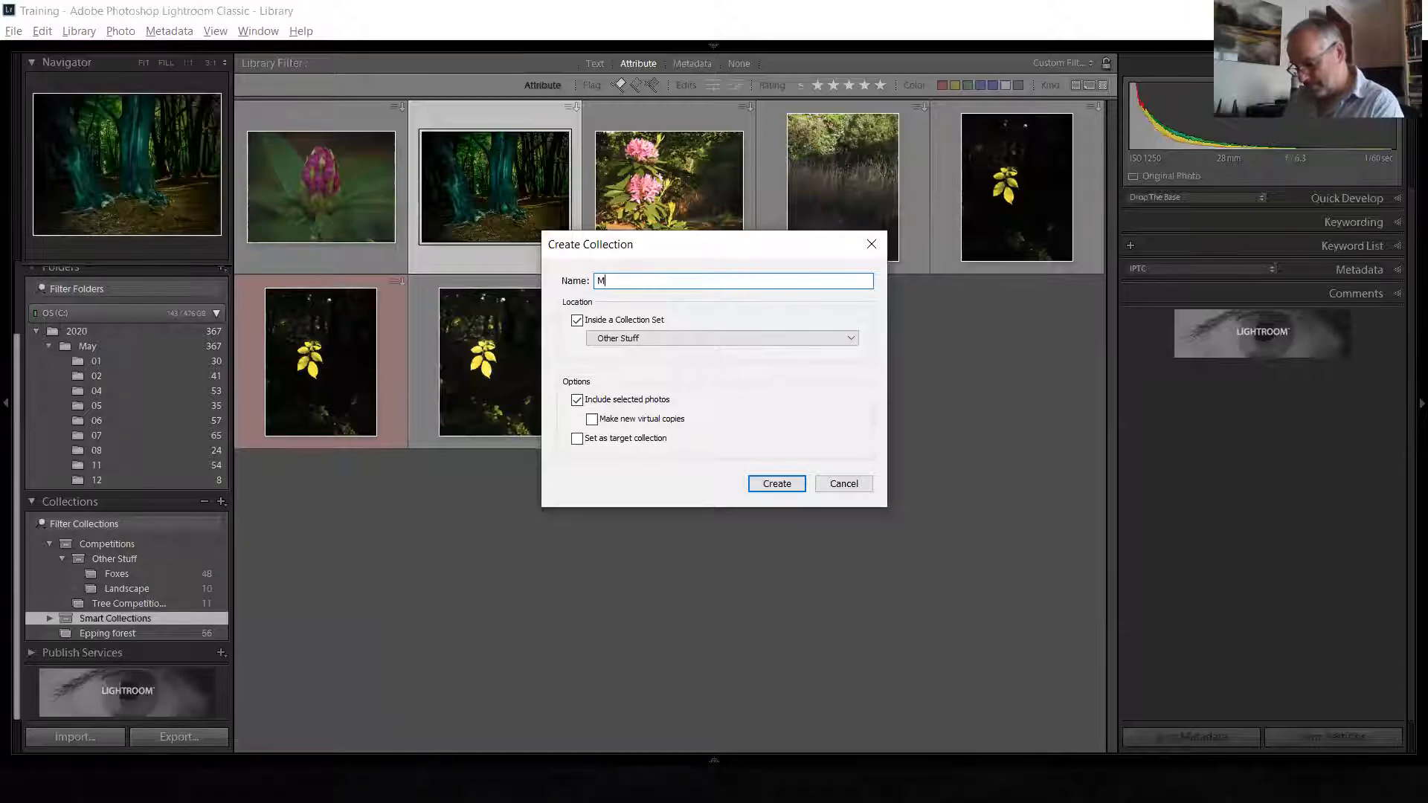
pyautogui.press('BackSpace')
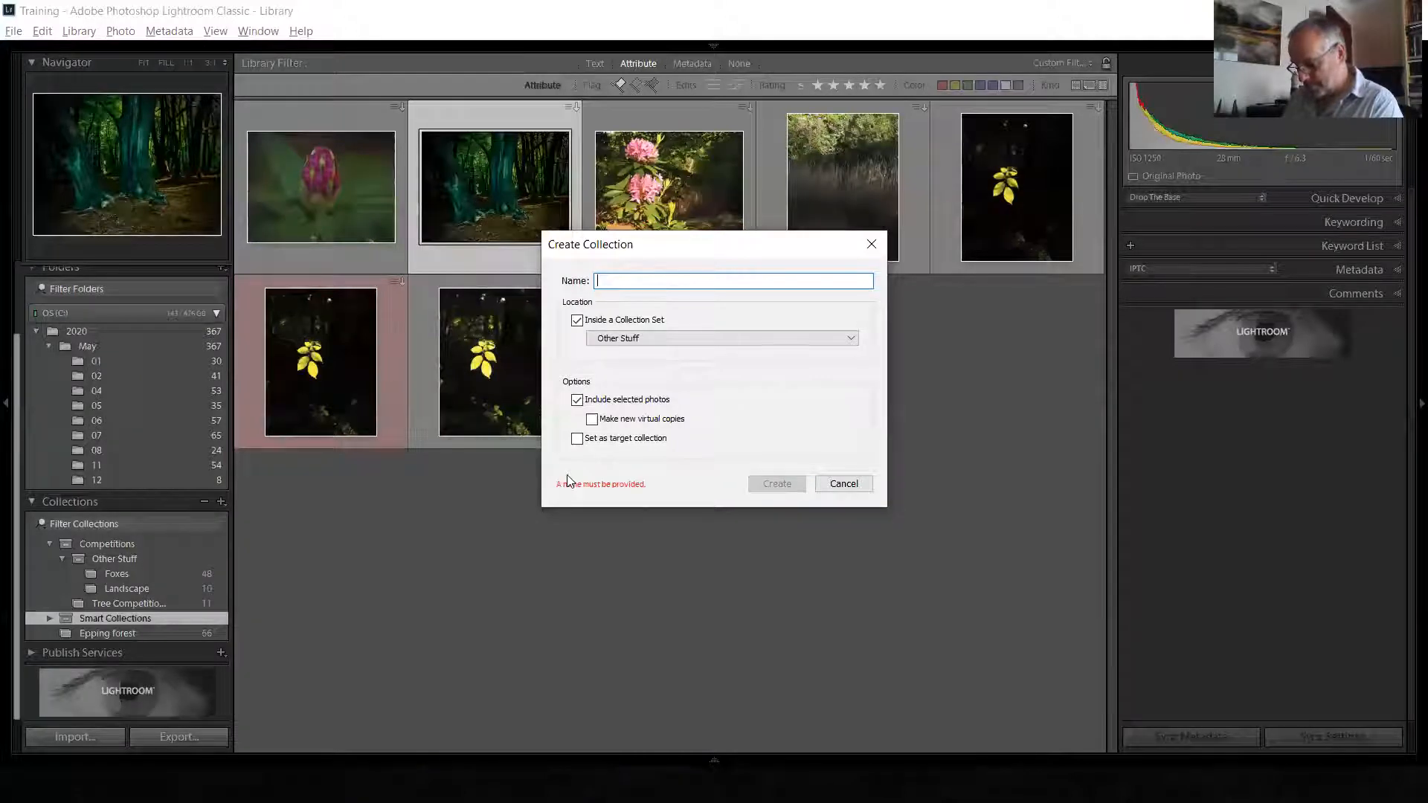
pyautogui.write('Fick ')
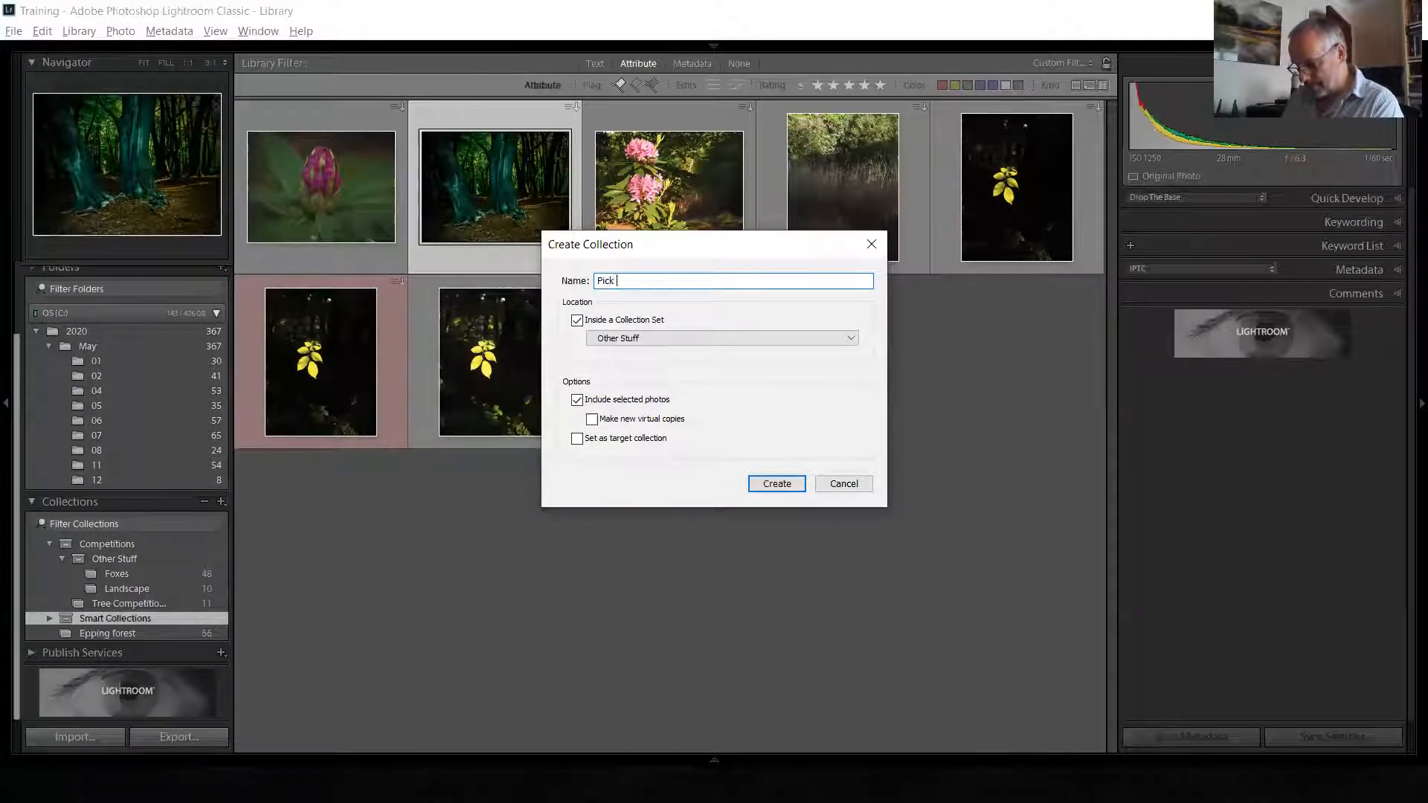
pyautogui.write('(dumb')
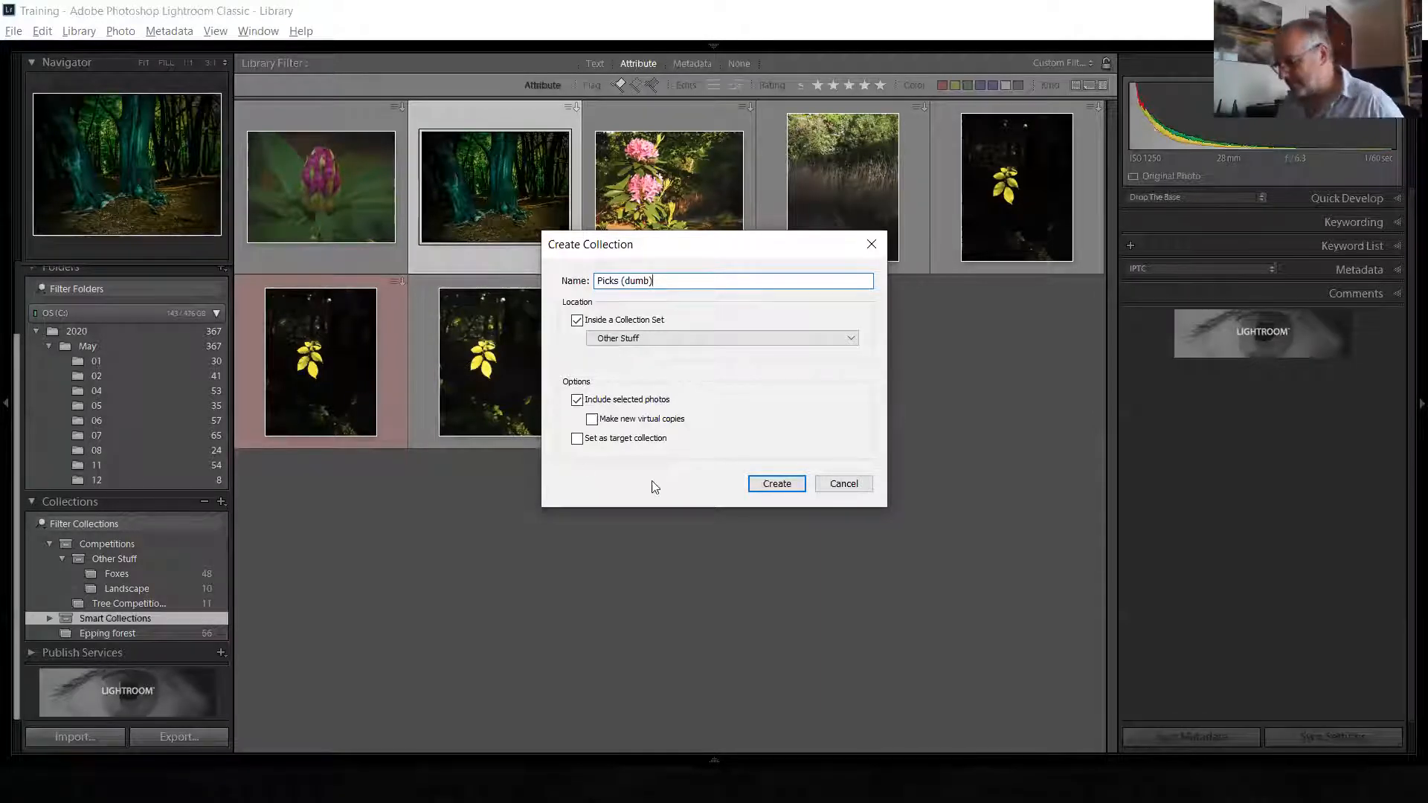
pyautogui.click(778, 488)
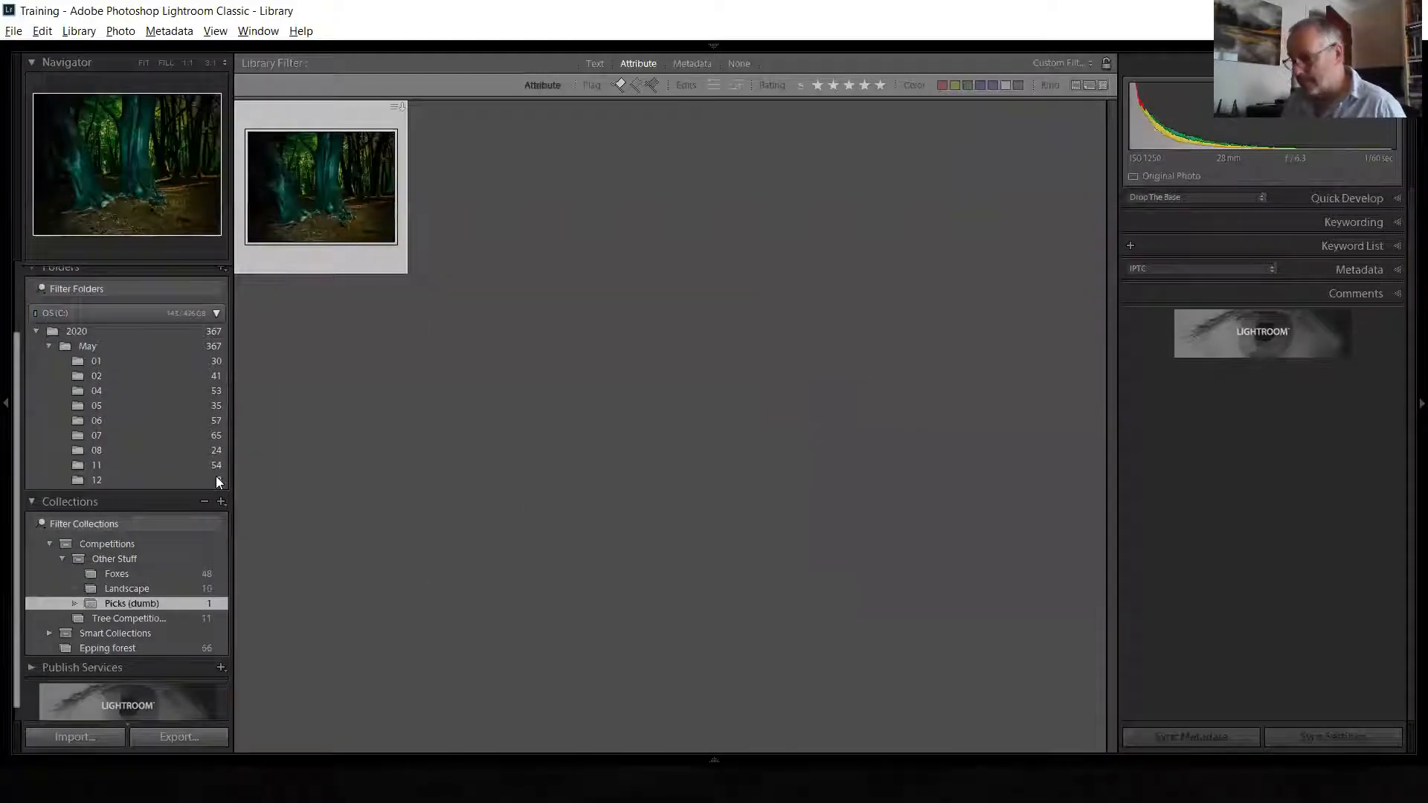
# Show the 2020 folder's photos with the attribute filter limited to flagged pictures
pyautogui.click(126, 331)
pyautogui.click(738, 63)
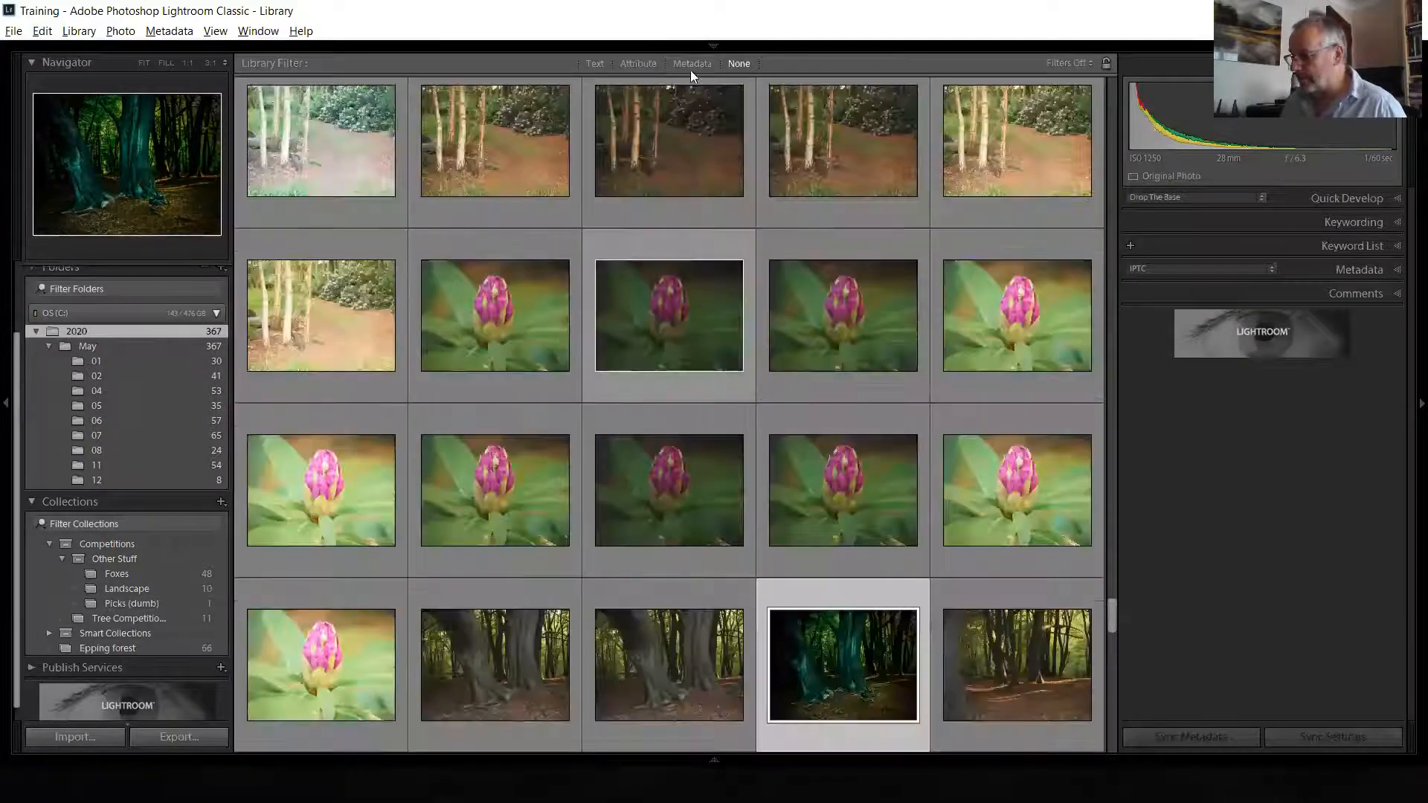
pyautogui.click(643, 63)
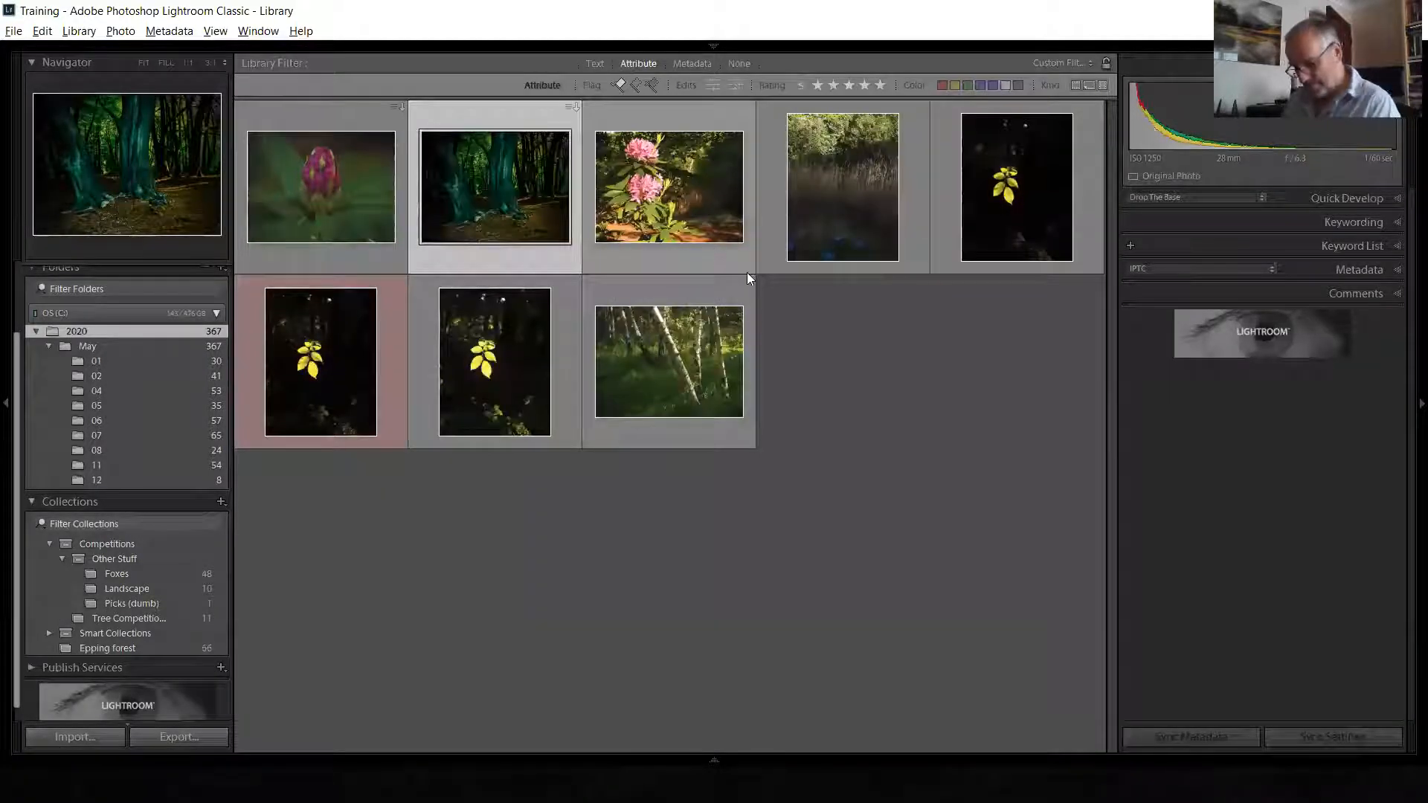
# Add all the flagged photos from the 2020 folder to the Picks (dumb) collection
pyautogui.hotkey('ctrl', 'a')
pyautogui.click(441, 346)
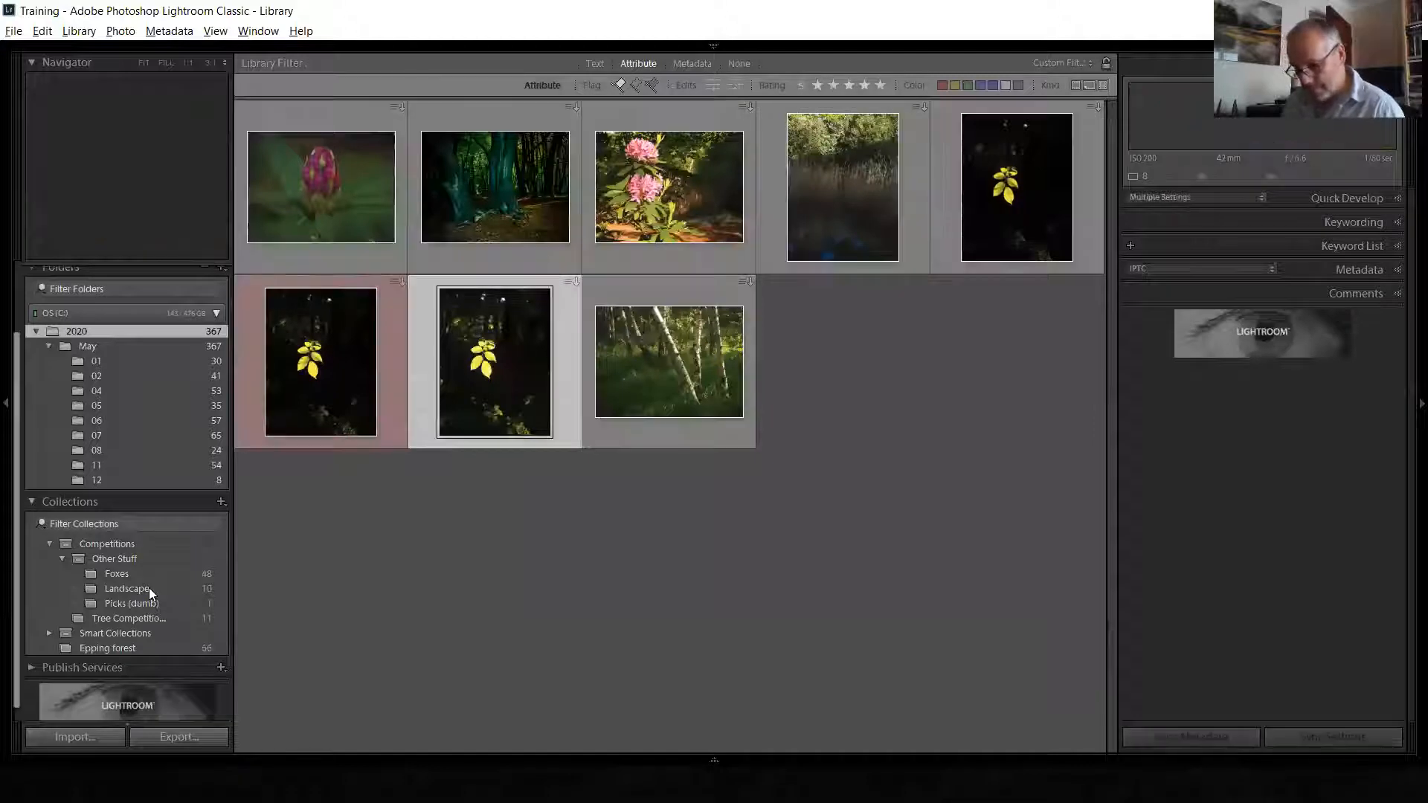
pyautogui.moveTo(341, 186)
pyautogui.mouseDown()
pyautogui.moveTo(89, 612)
pyautogui.moveTo(133, 601)
pyautogui.mouseUp()
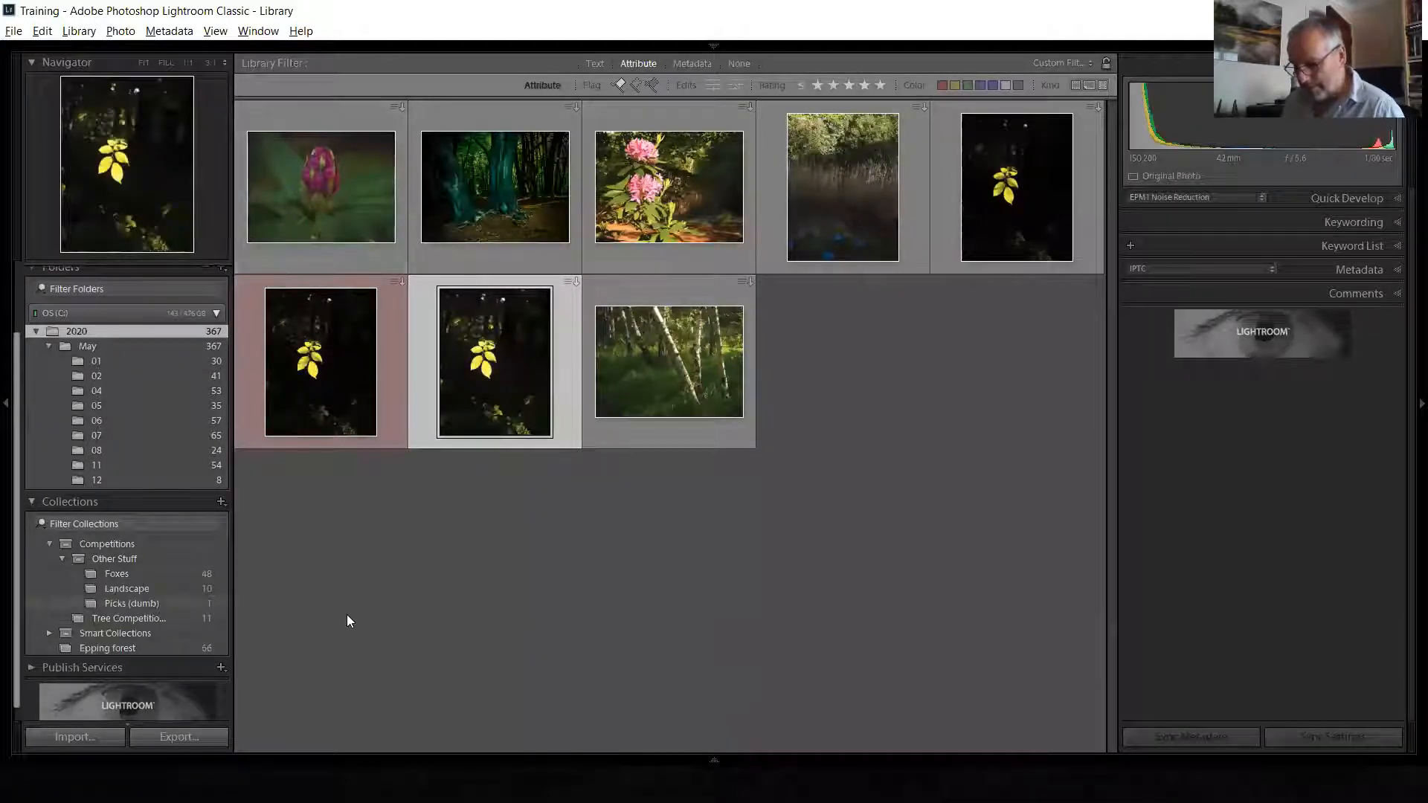
pyautogui.hotkey('ctrl', 'a')
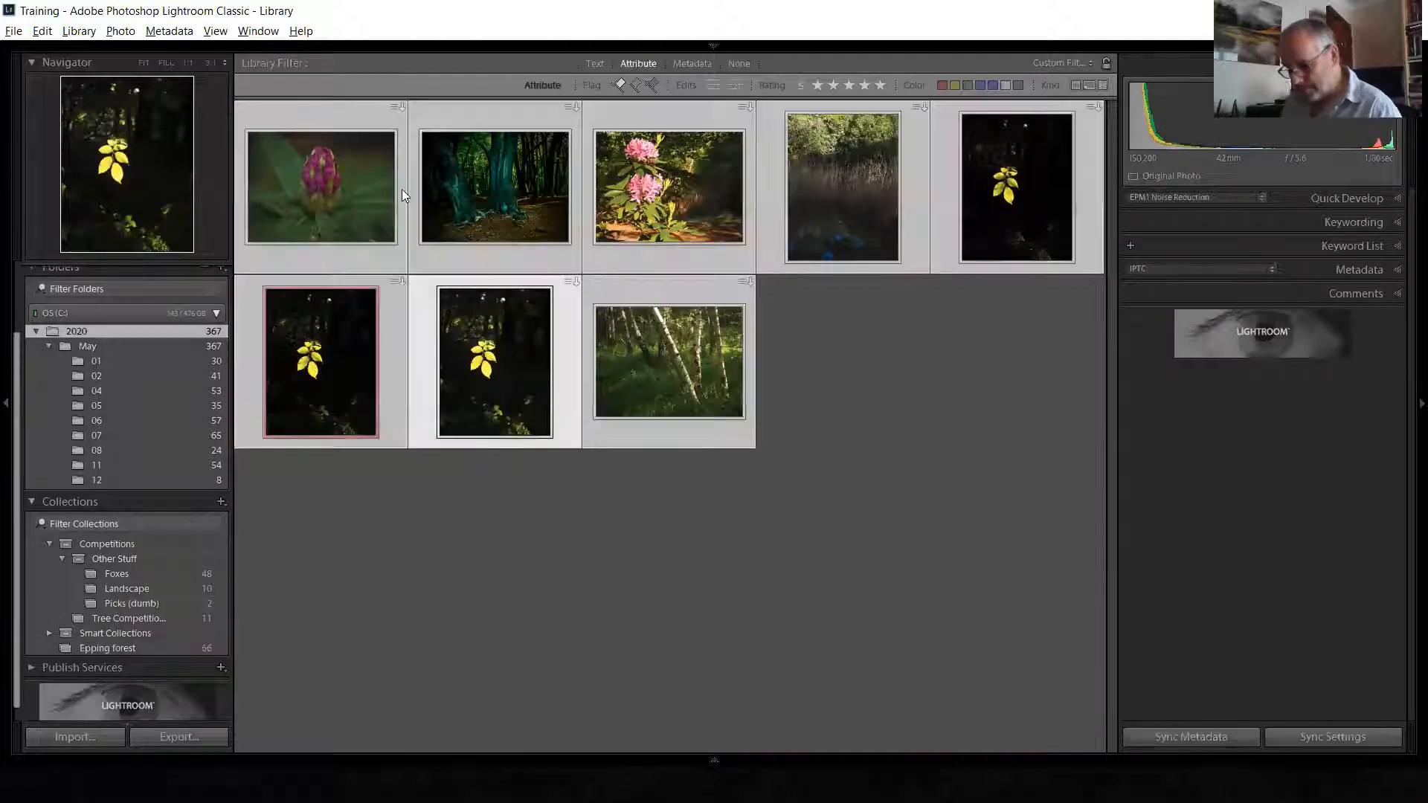
pyautogui.moveTo(402, 195); pyautogui.dragTo(156, 600)
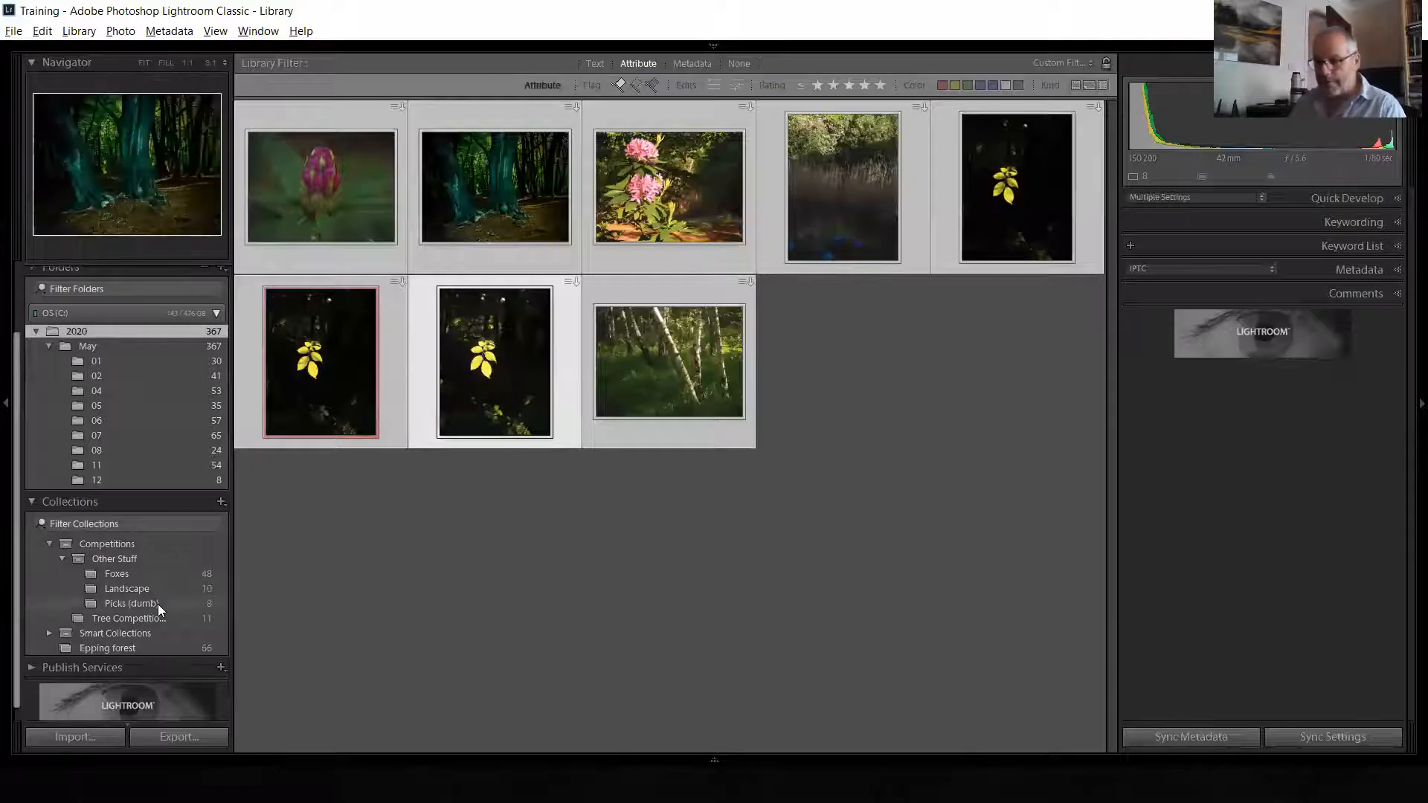
# Compare the contents of the Picks smart collection with those of the Picks (dumb) collection
pyautogui.click(158, 603)
pyautogui.click(70, 637)
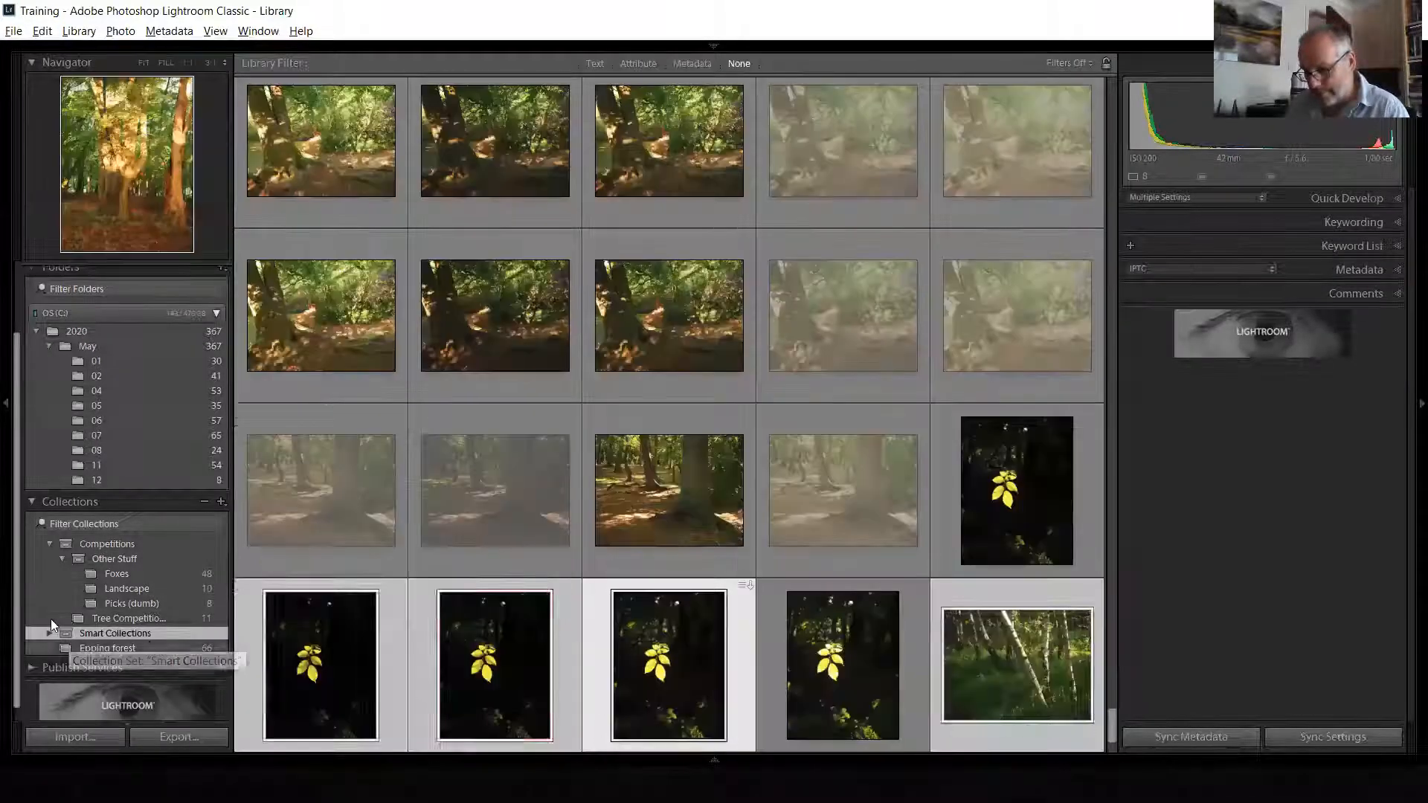
pyautogui.click(49, 633)
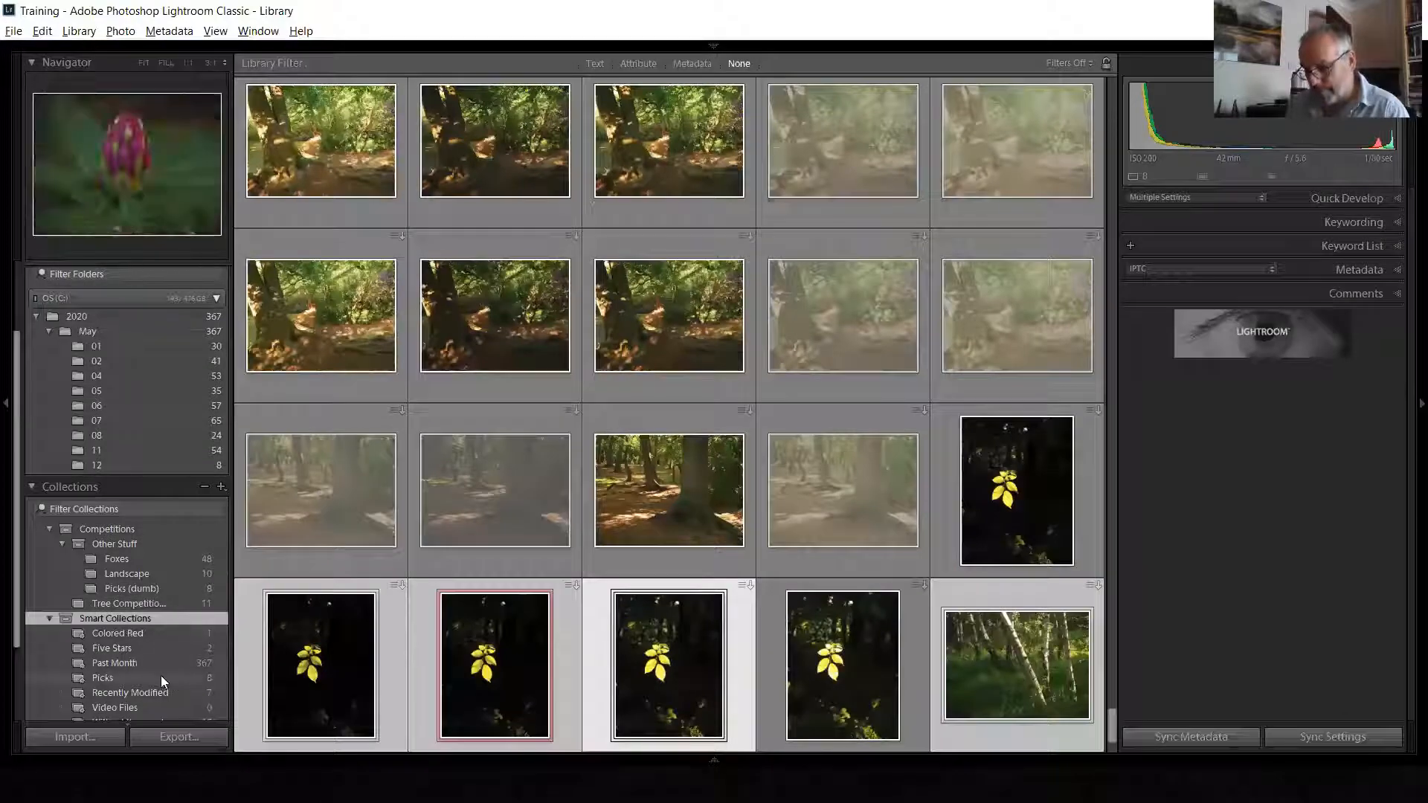
pyautogui.click(162, 676)
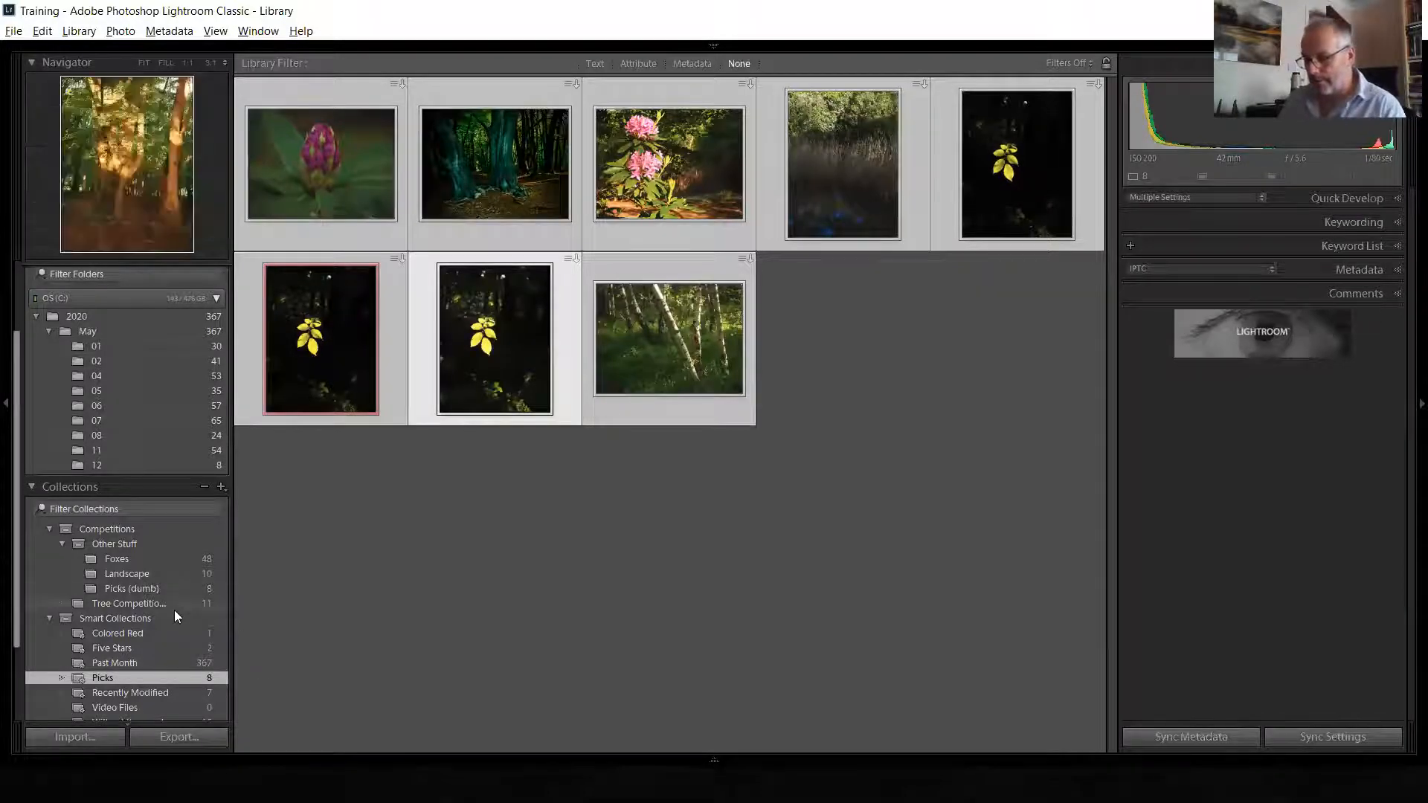
pyautogui.click(126, 589)
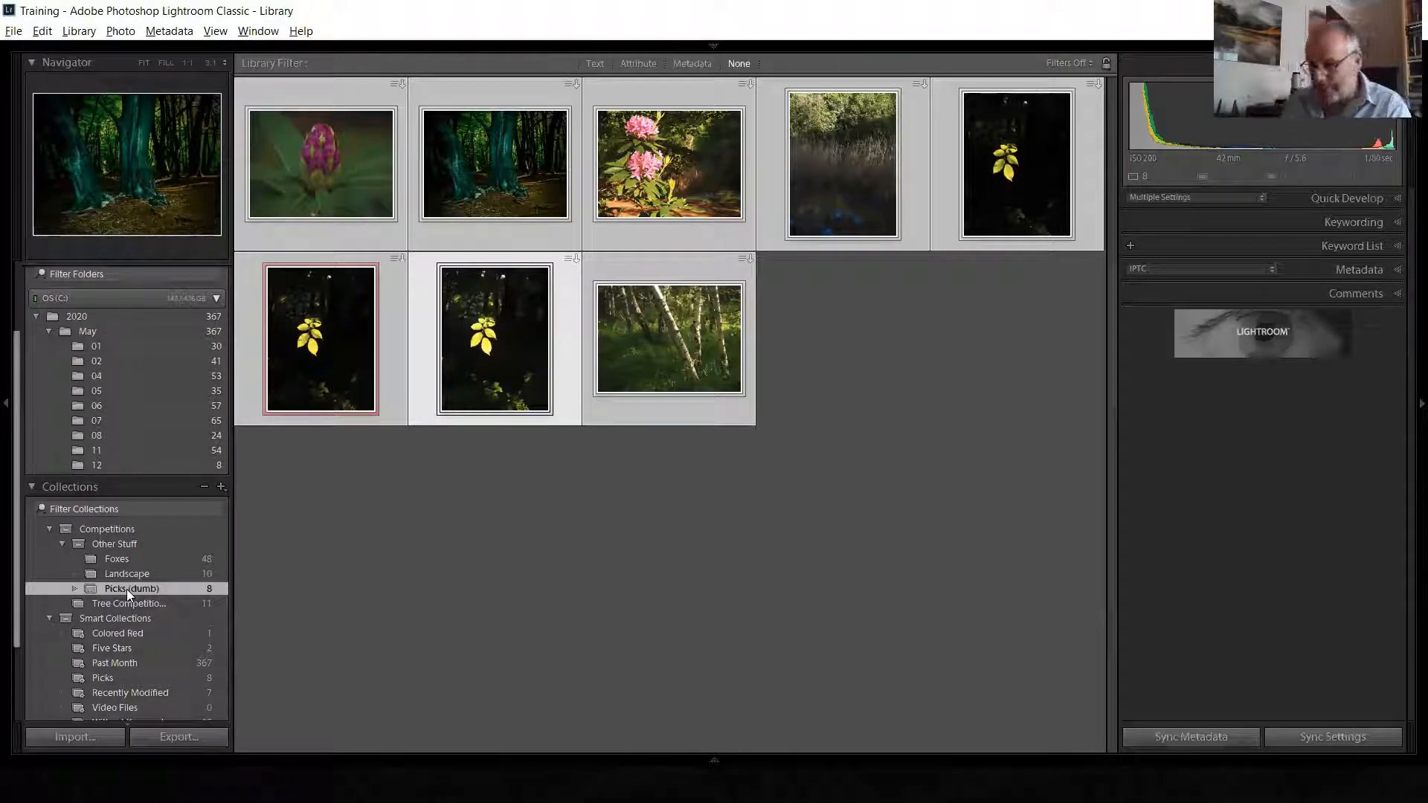
pyautogui.click(120, 677)
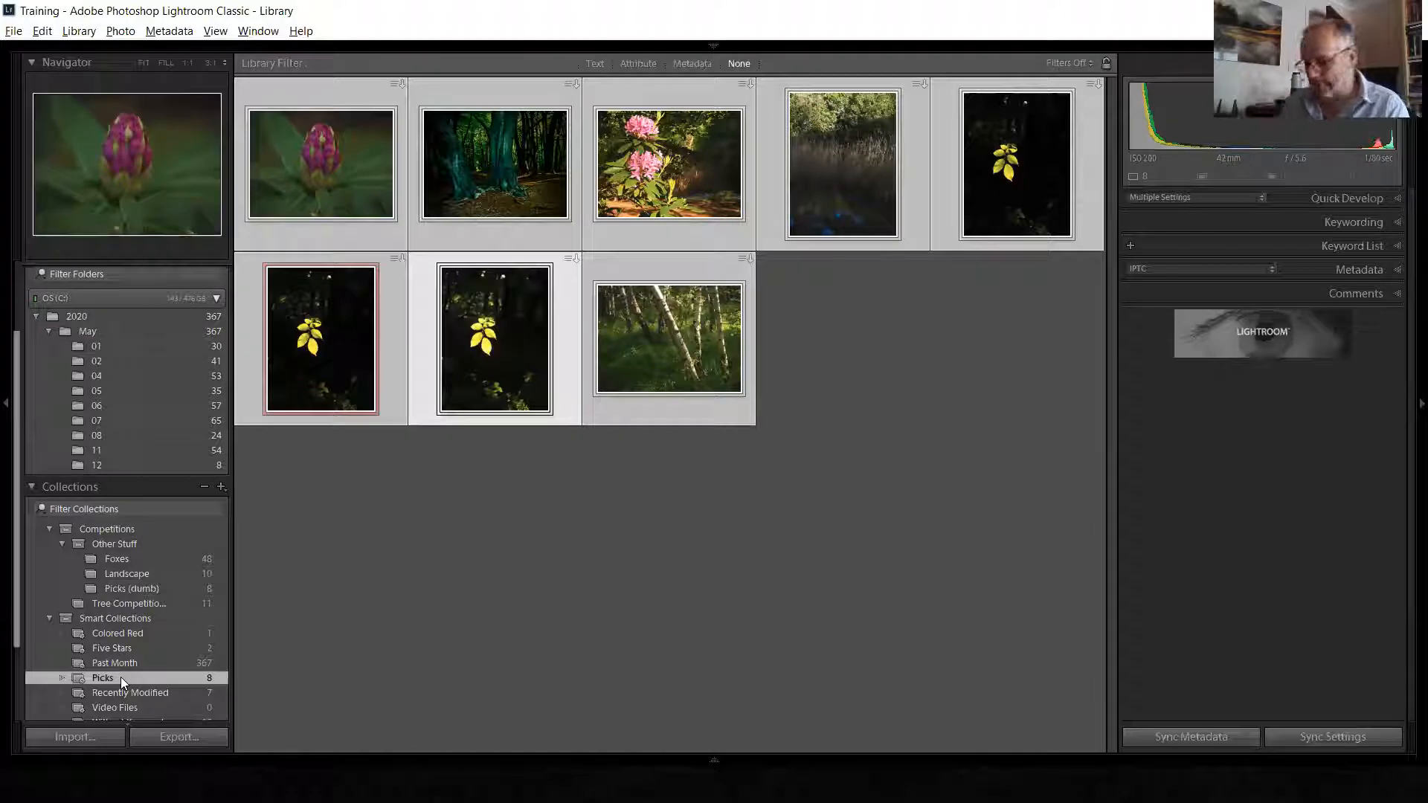
pyautogui.click(123, 588)
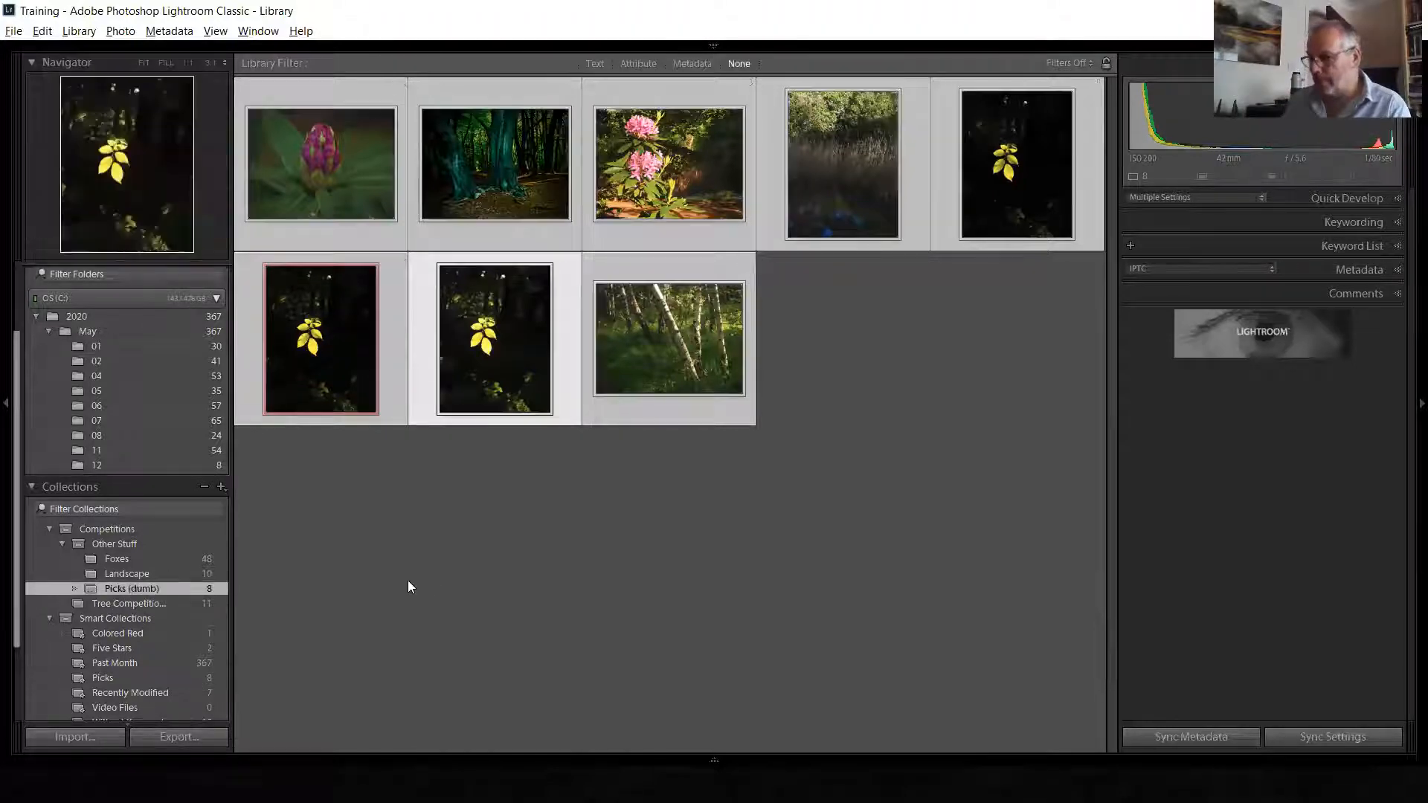
# Flag the white flower photo untitled-378.JPG from the May folder as a pick and show the Picks smart collection
pyautogui.click(110, 330)
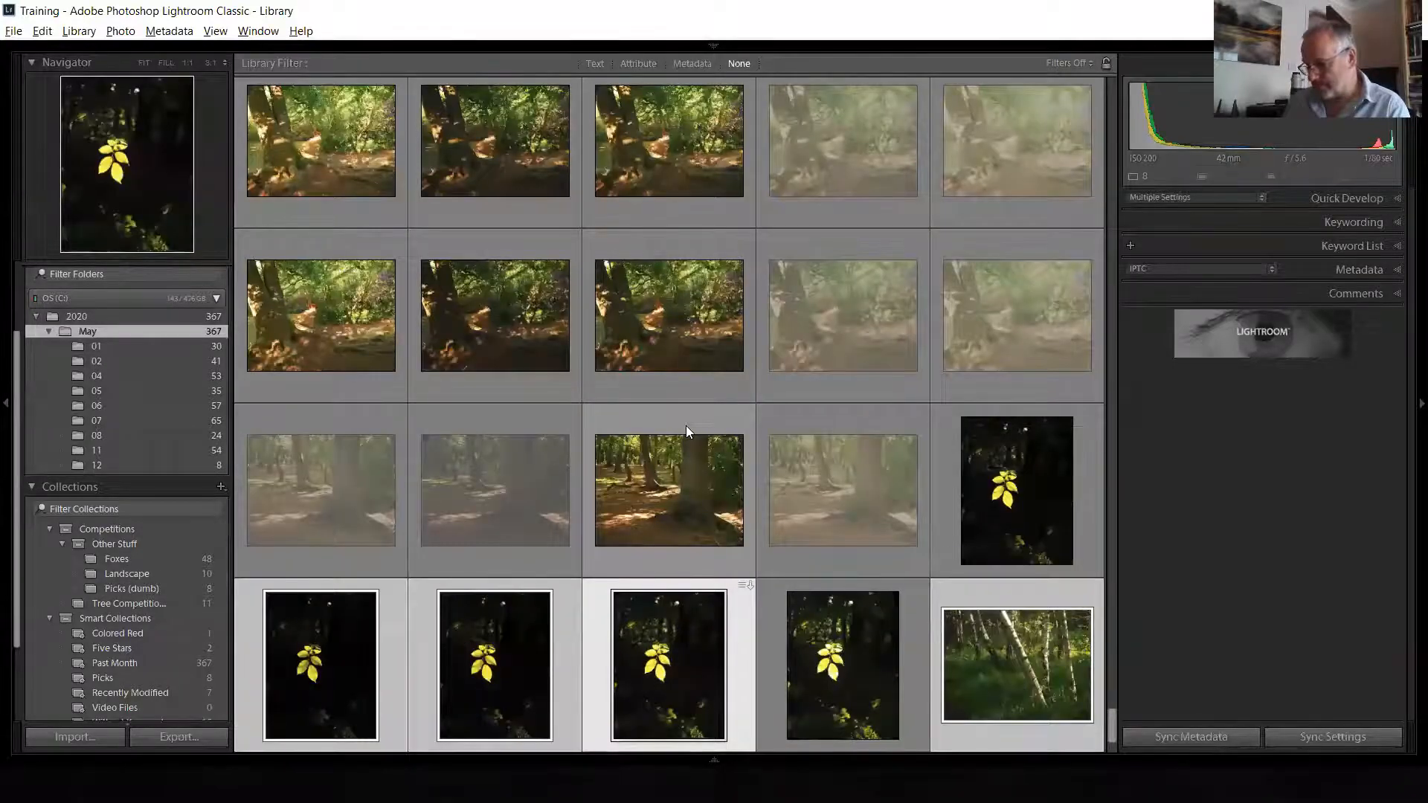
pyautogui.scroll(-2, 685, 425)
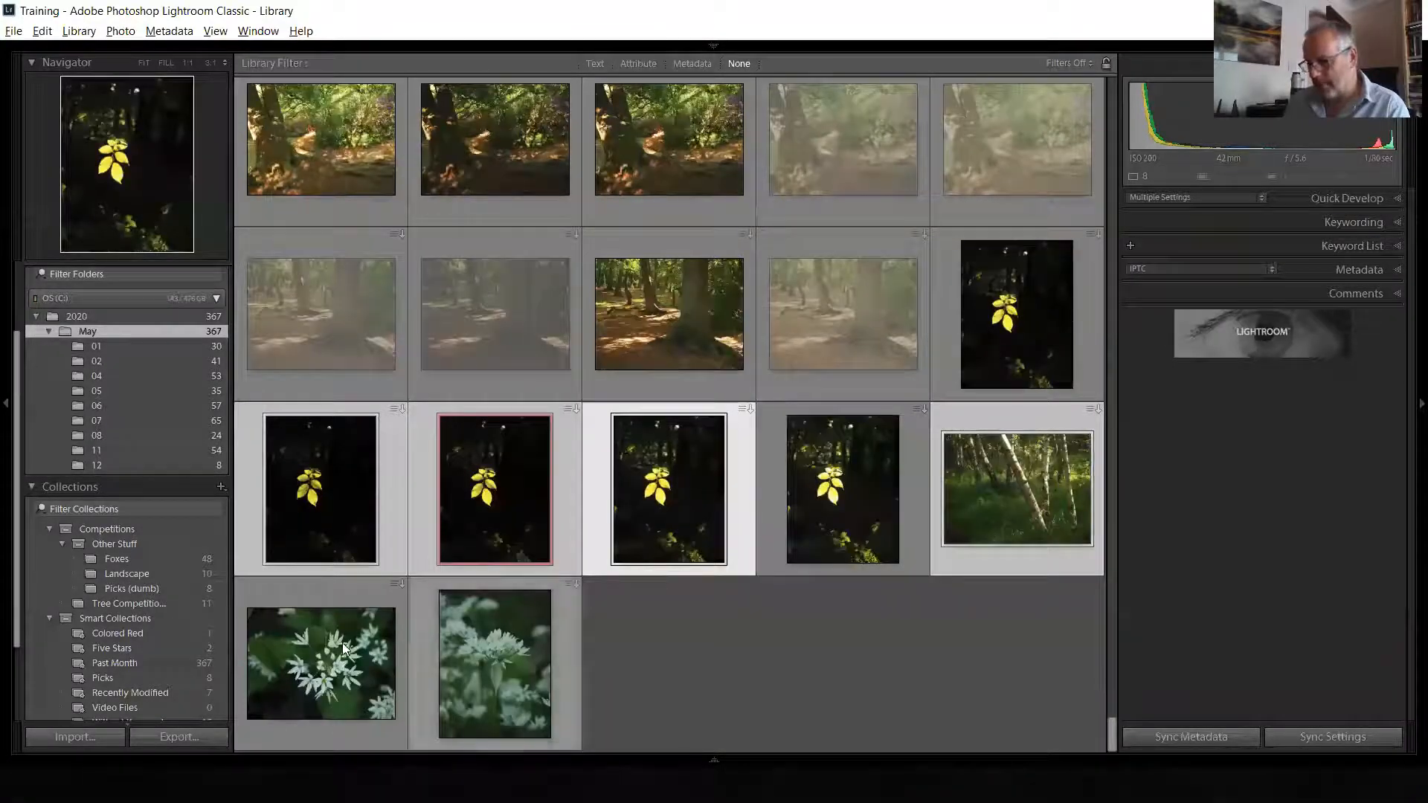
pyautogui.click(390, 652)
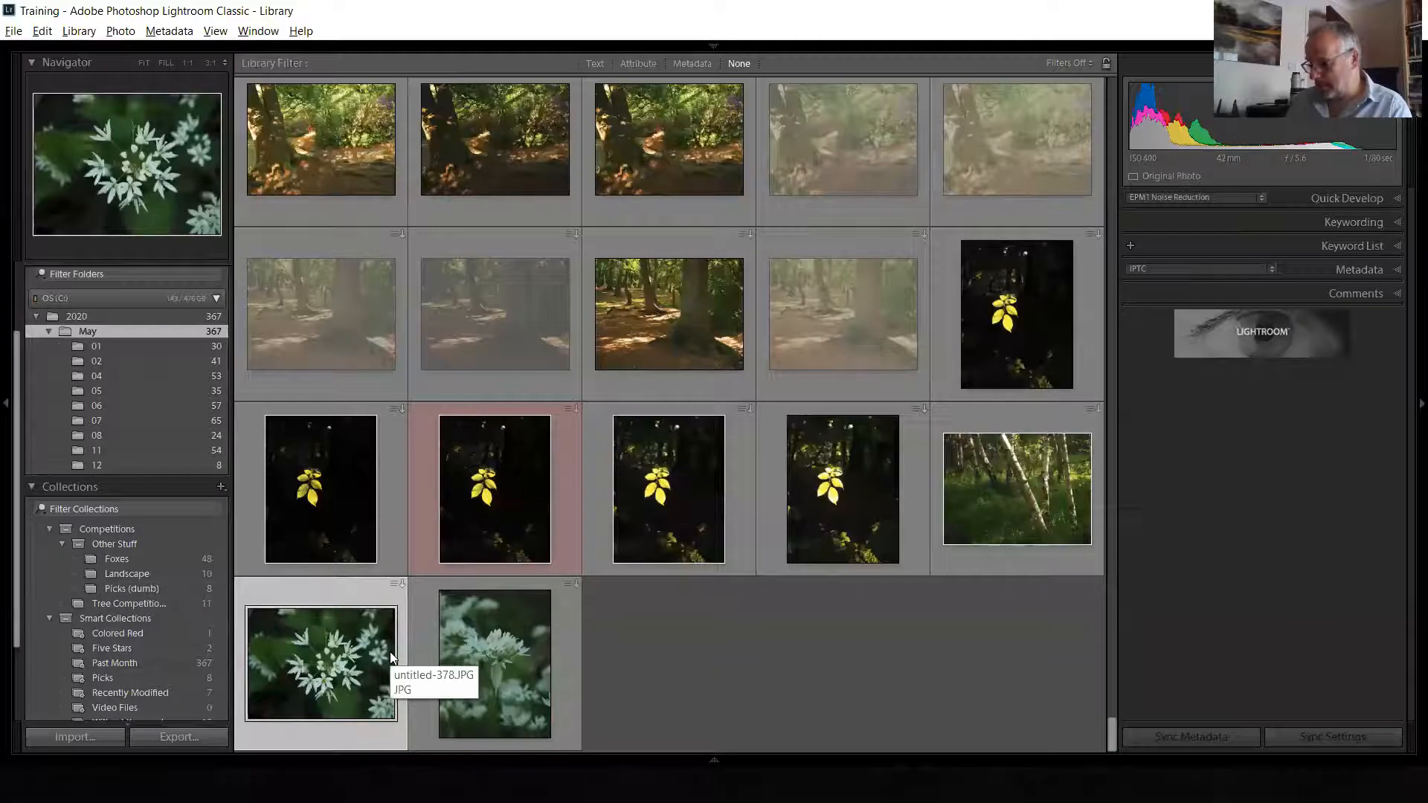
pyautogui.press('p')
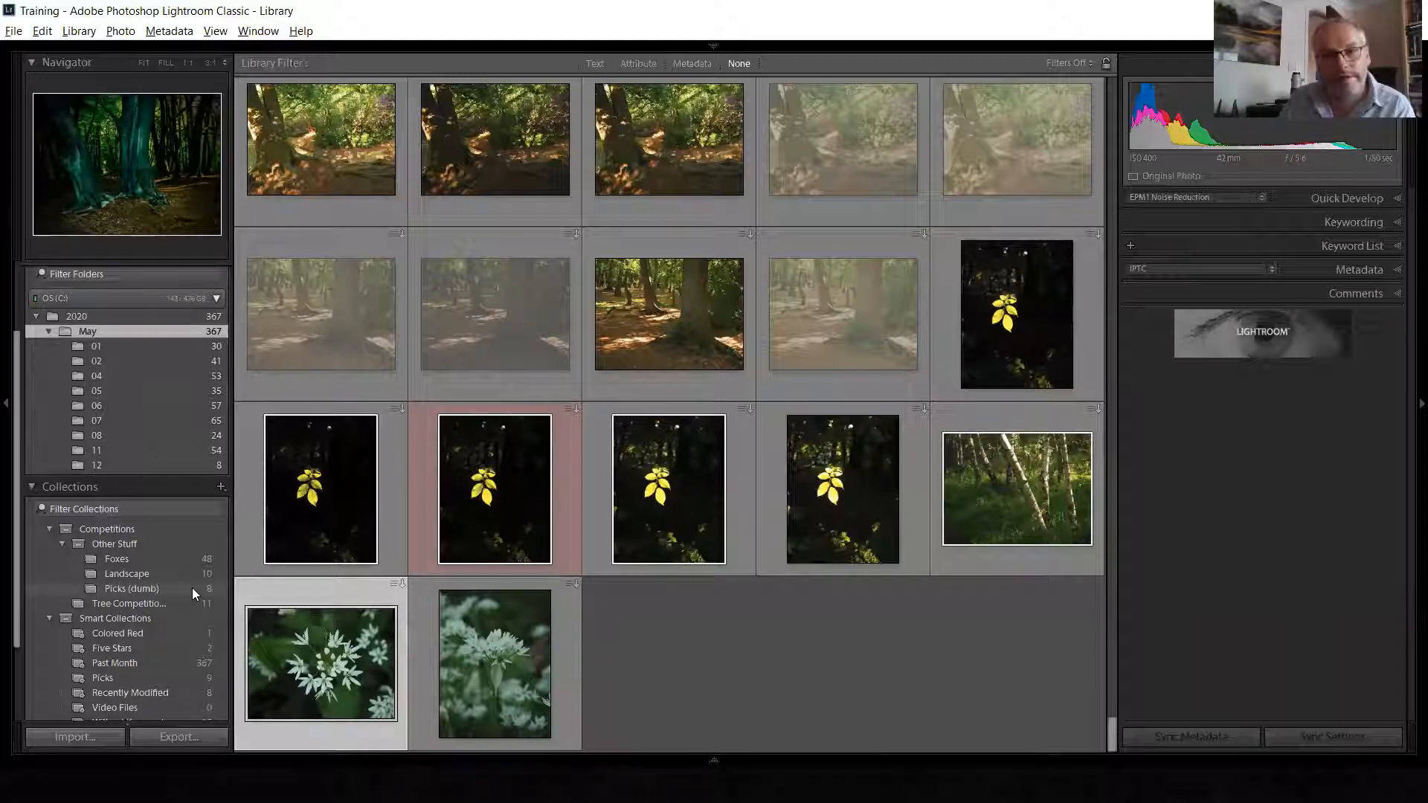
pyautogui.click(125, 678)
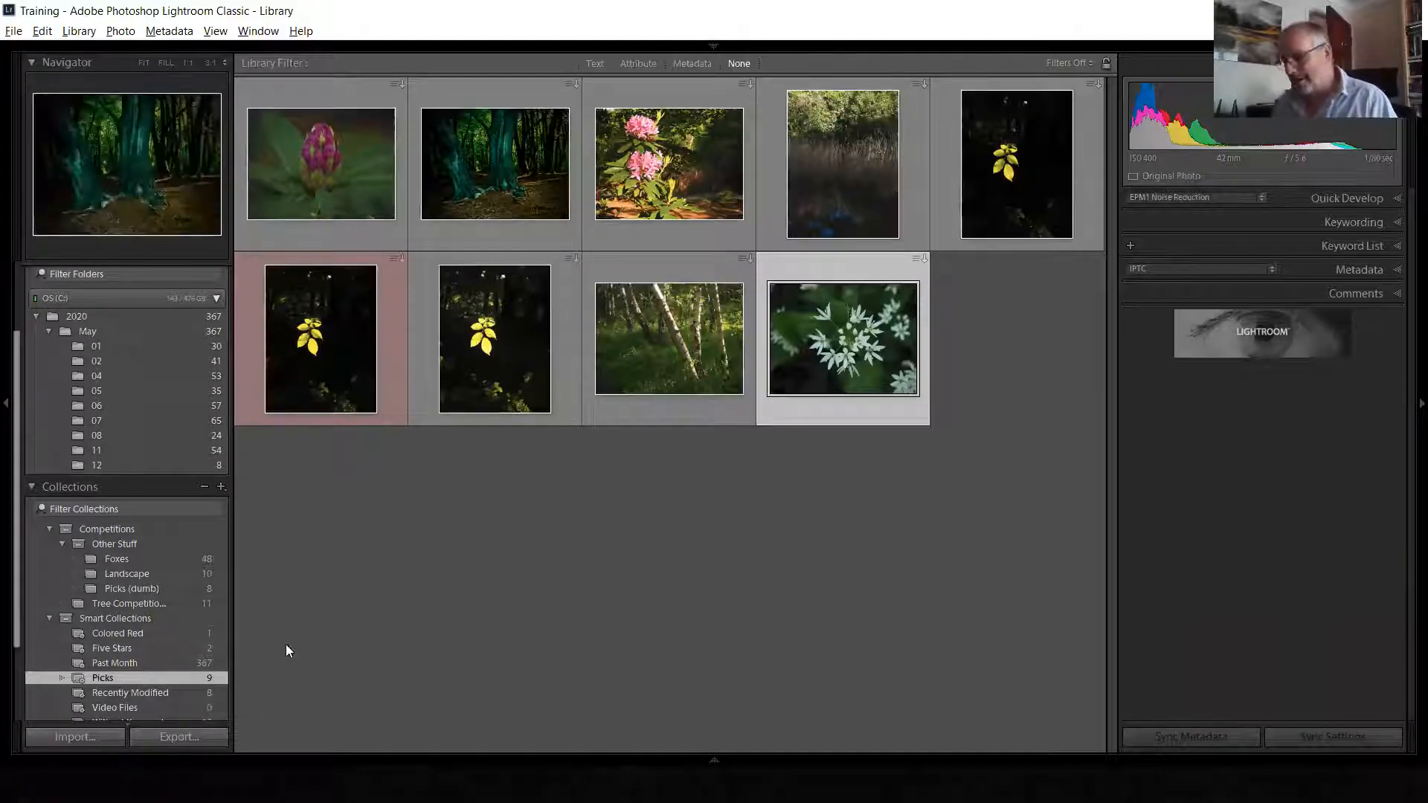
pyautogui.rightClick(126, 617)
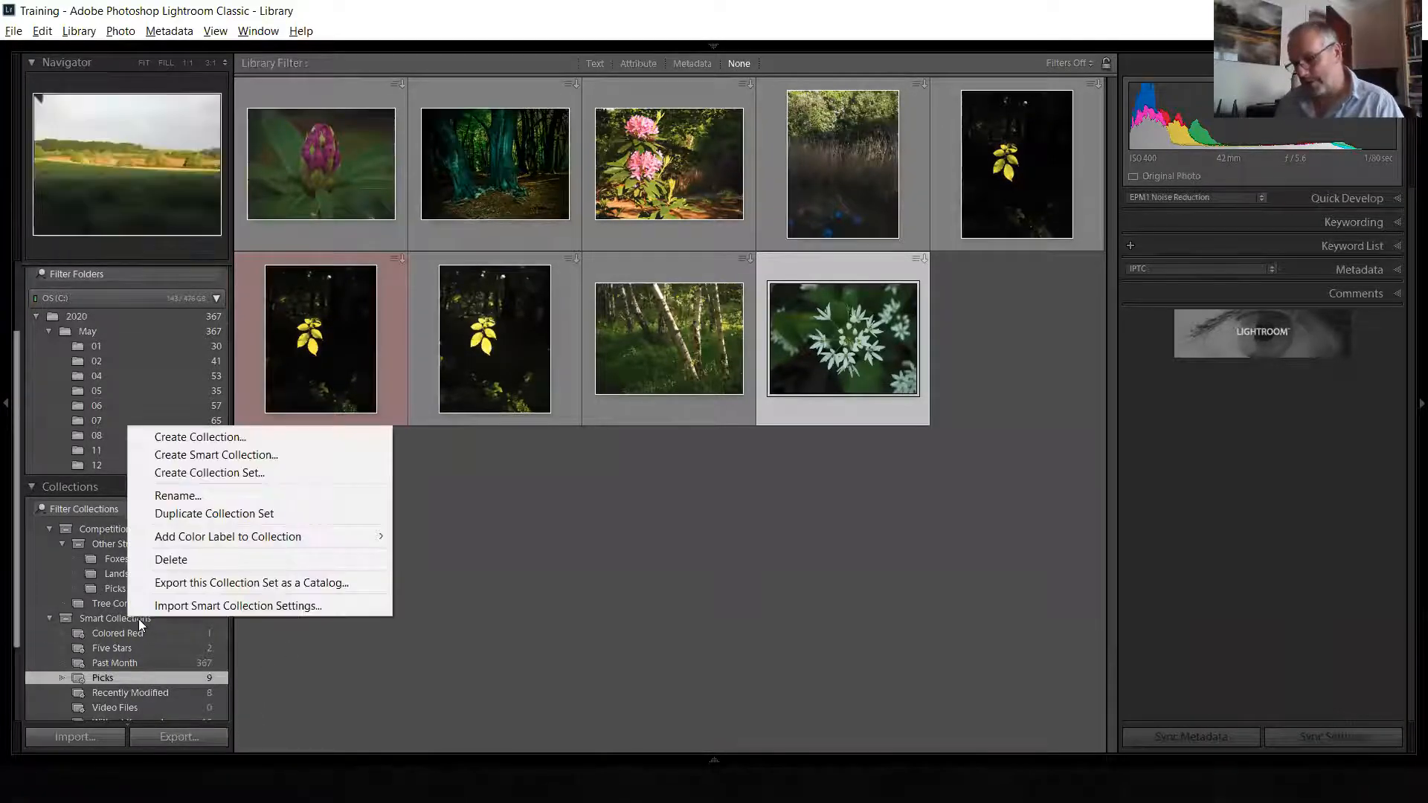
pyautogui.click(238, 455)
pyautogui.click(977, 570)
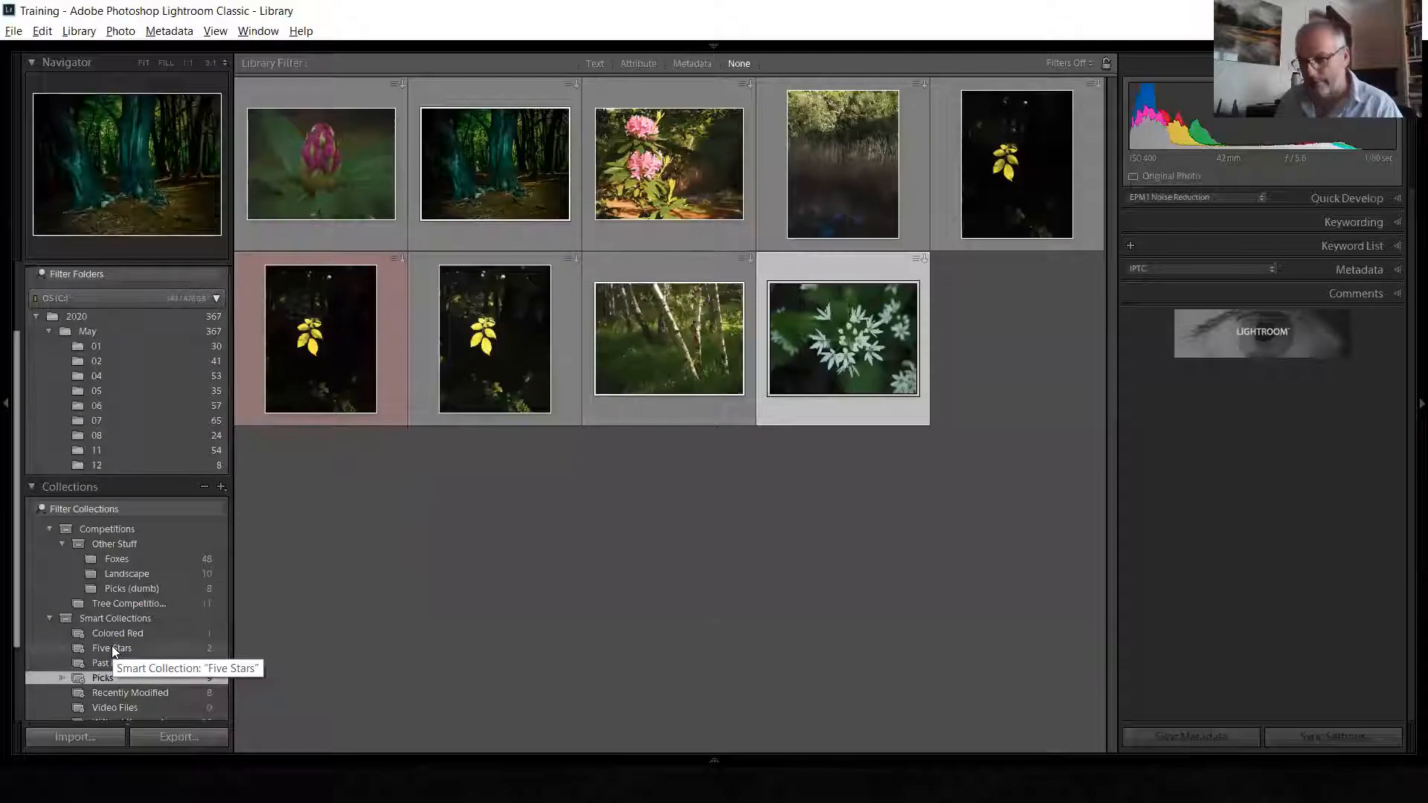
# View the Five Stars and Past Month smart collections and try adding a rule for ratings of at least five stars to Past Month
pyautogui.click(112, 649)
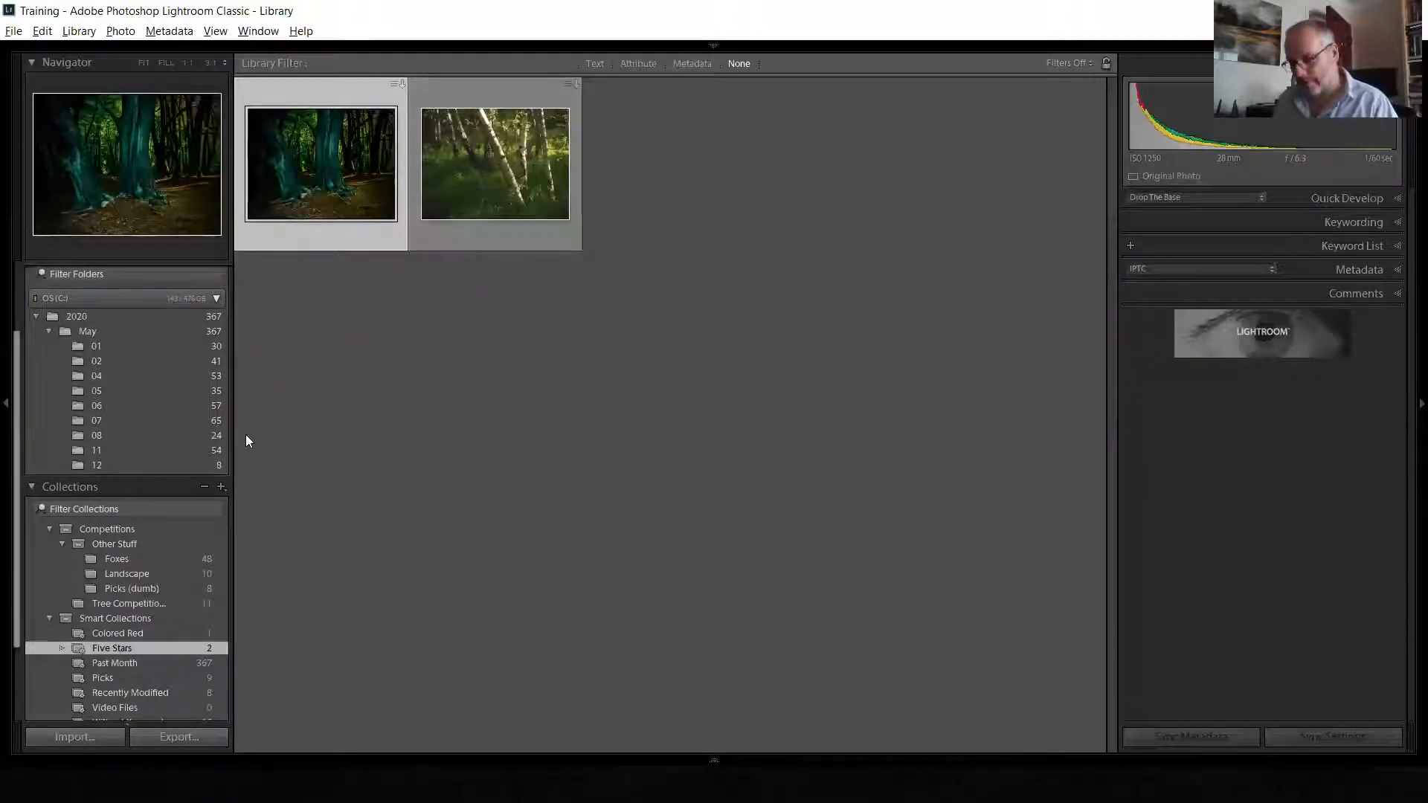
pyautogui.click(135, 663)
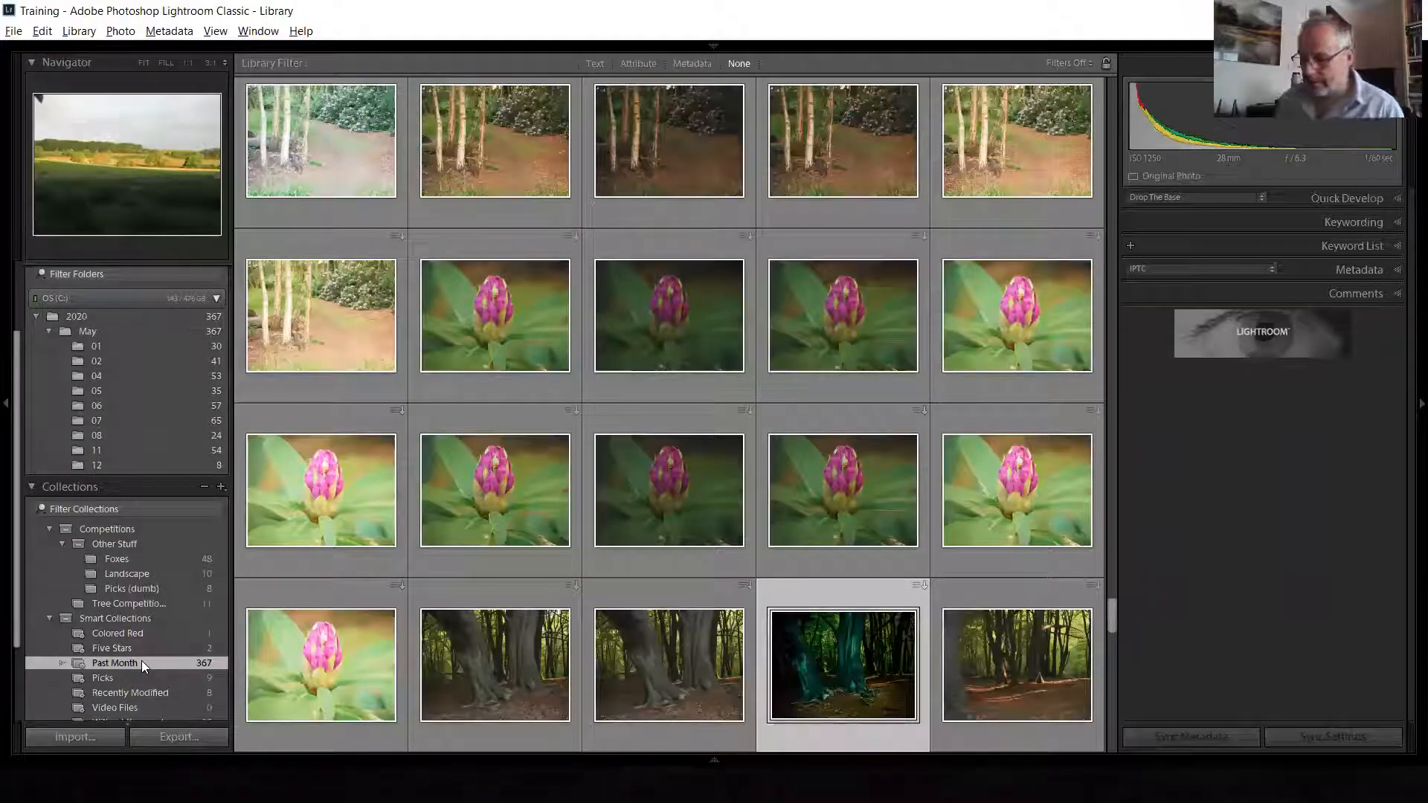
pyautogui.rightClick(142, 660)
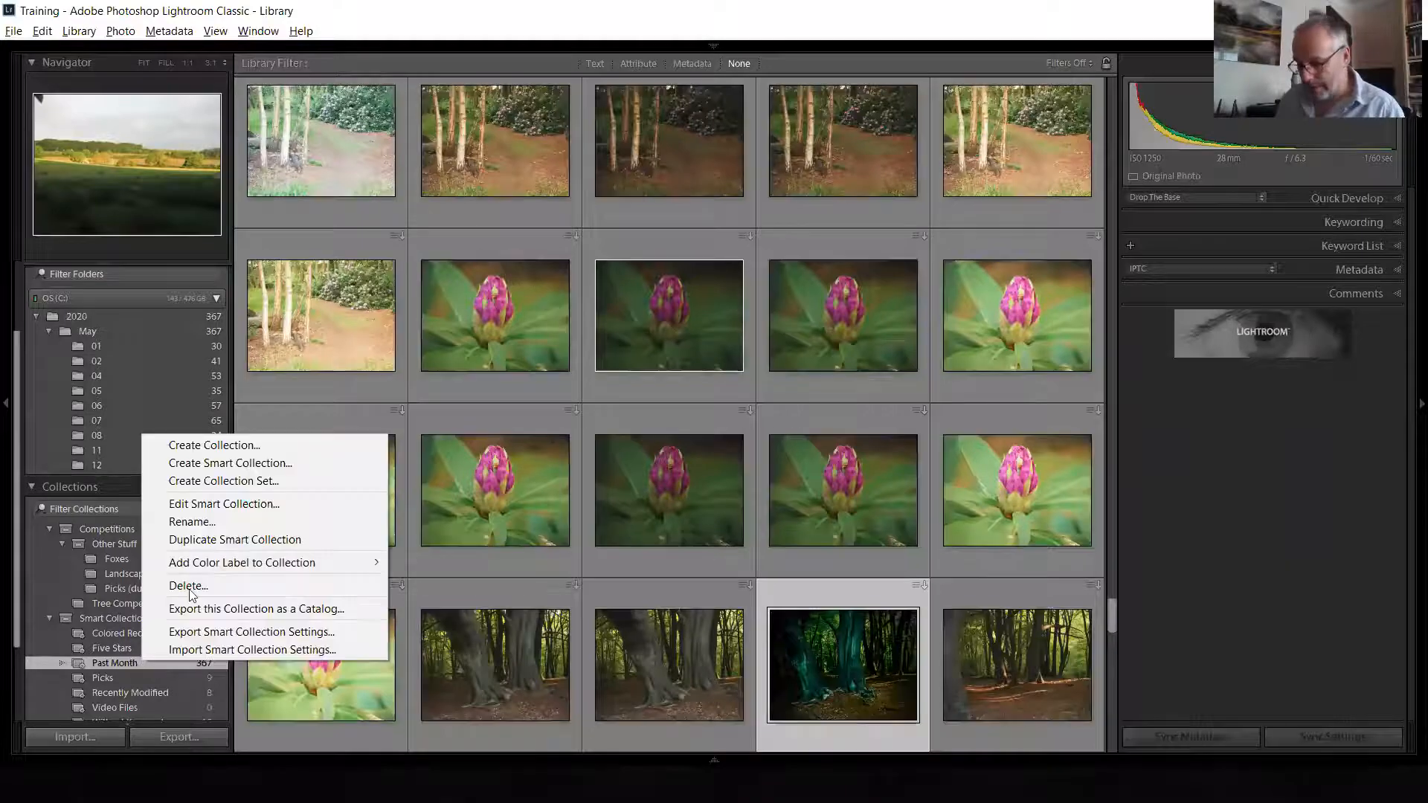
pyautogui.click(231, 504)
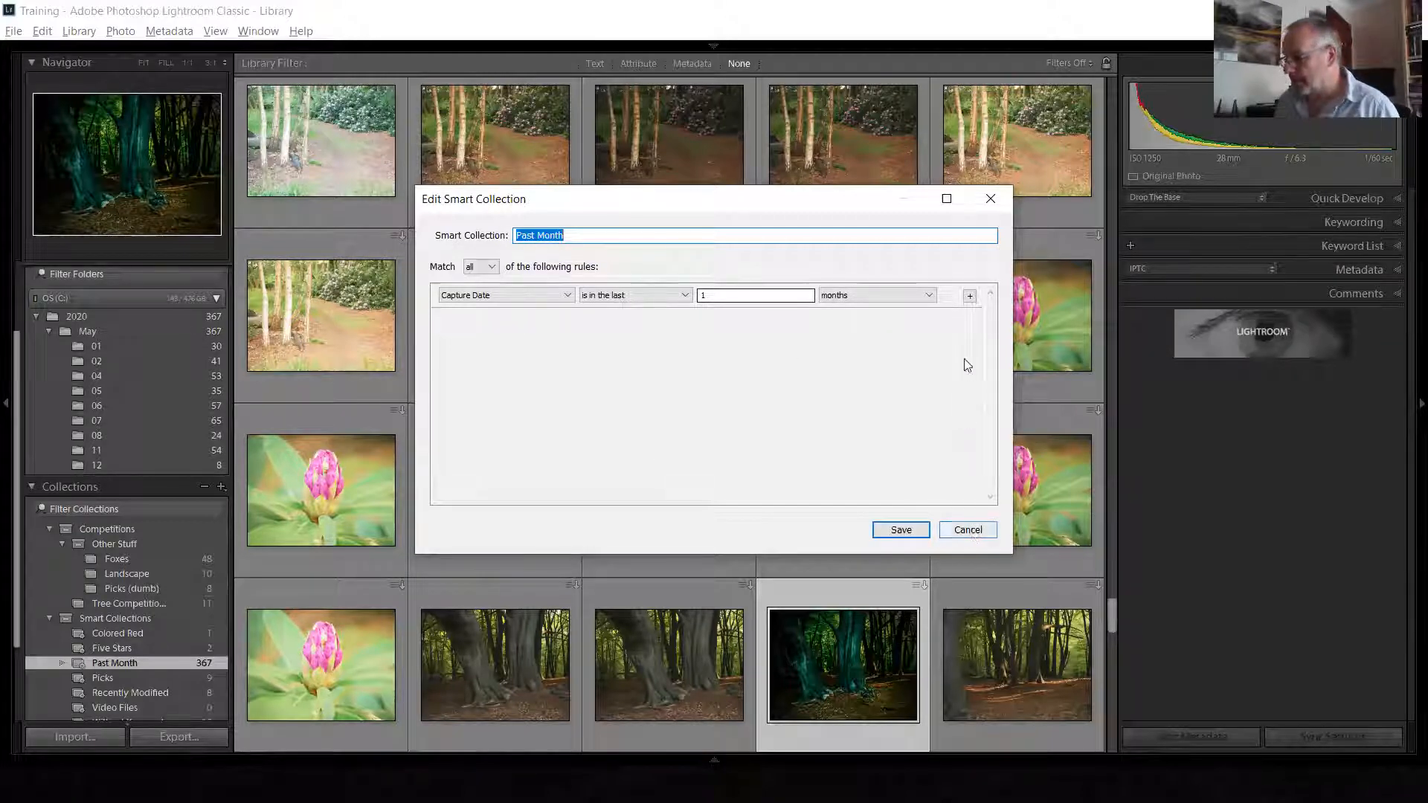
pyautogui.click(969, 298)
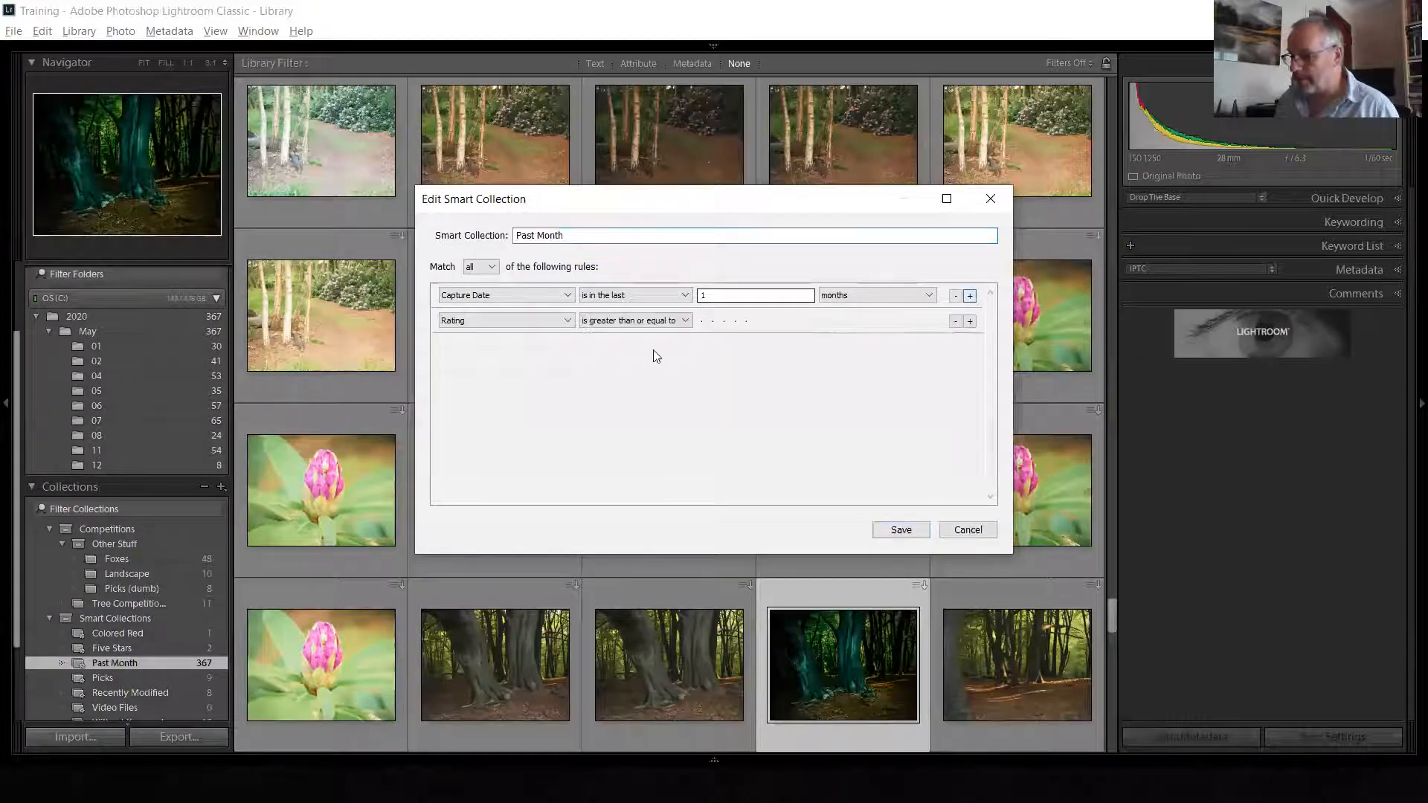
pyautogui.click(746, 322)
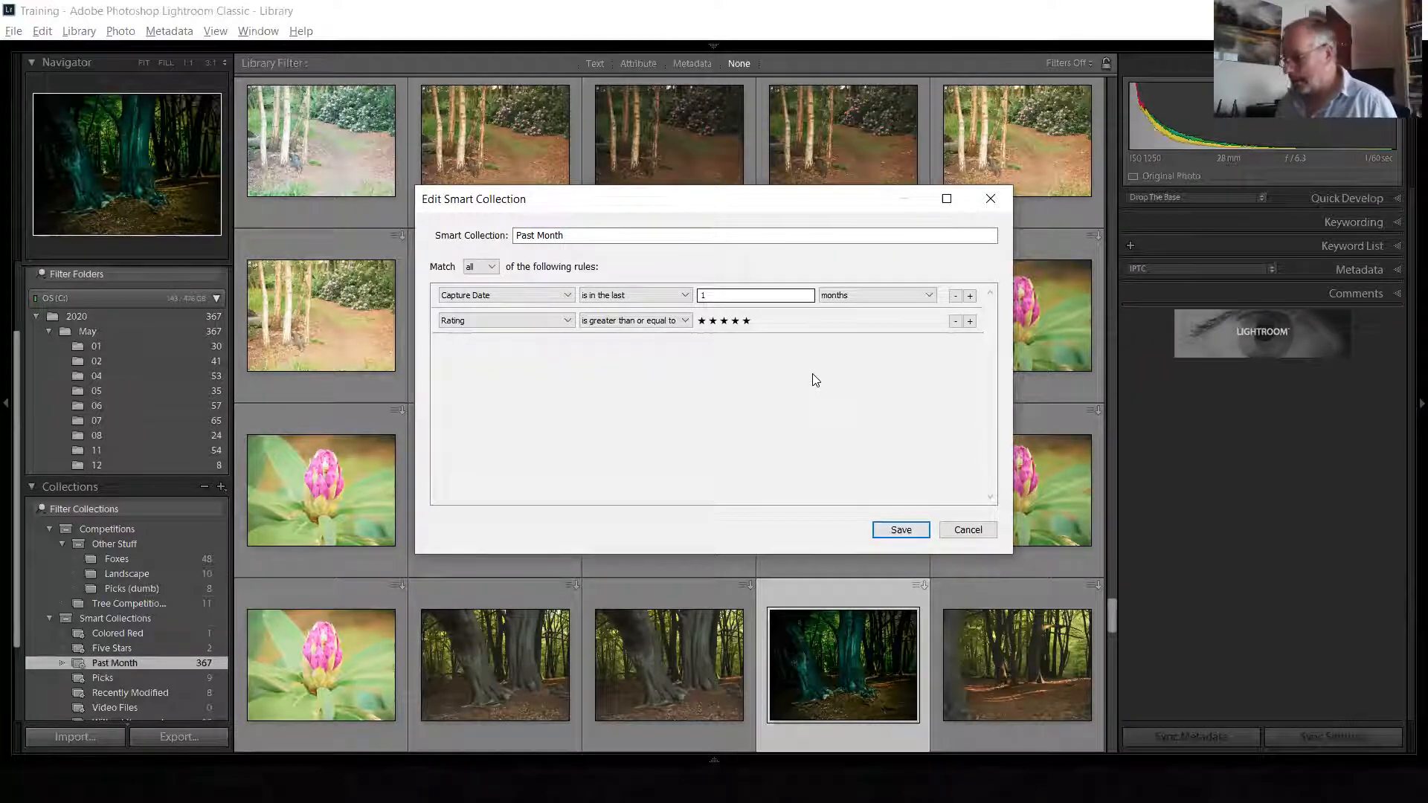
pyautogui.click(968, 531)
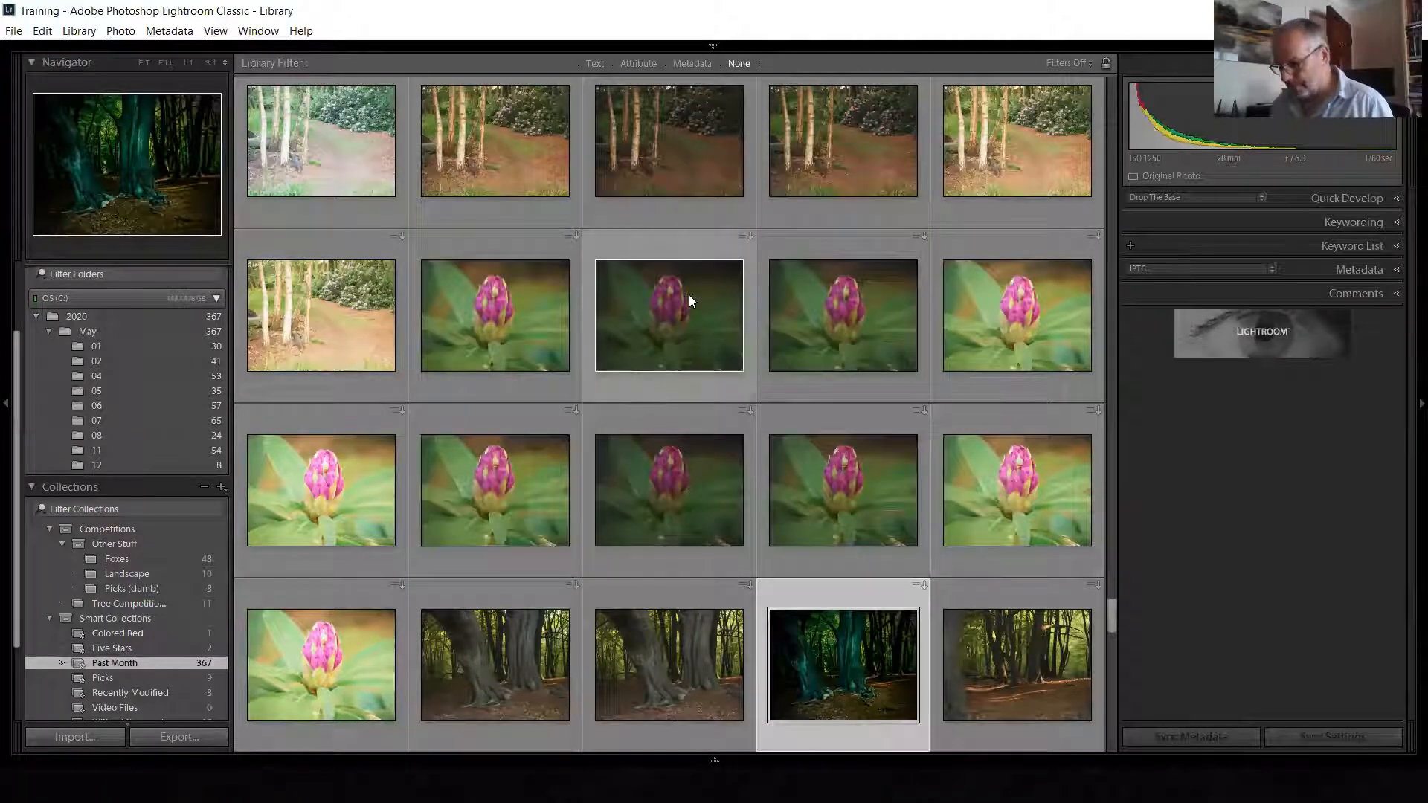
# Assign the Color Correction Needed label to a run of 16 sunlit woodland photos in the Past Month smart collection
pyautogui.scroll(5, 878, 328)
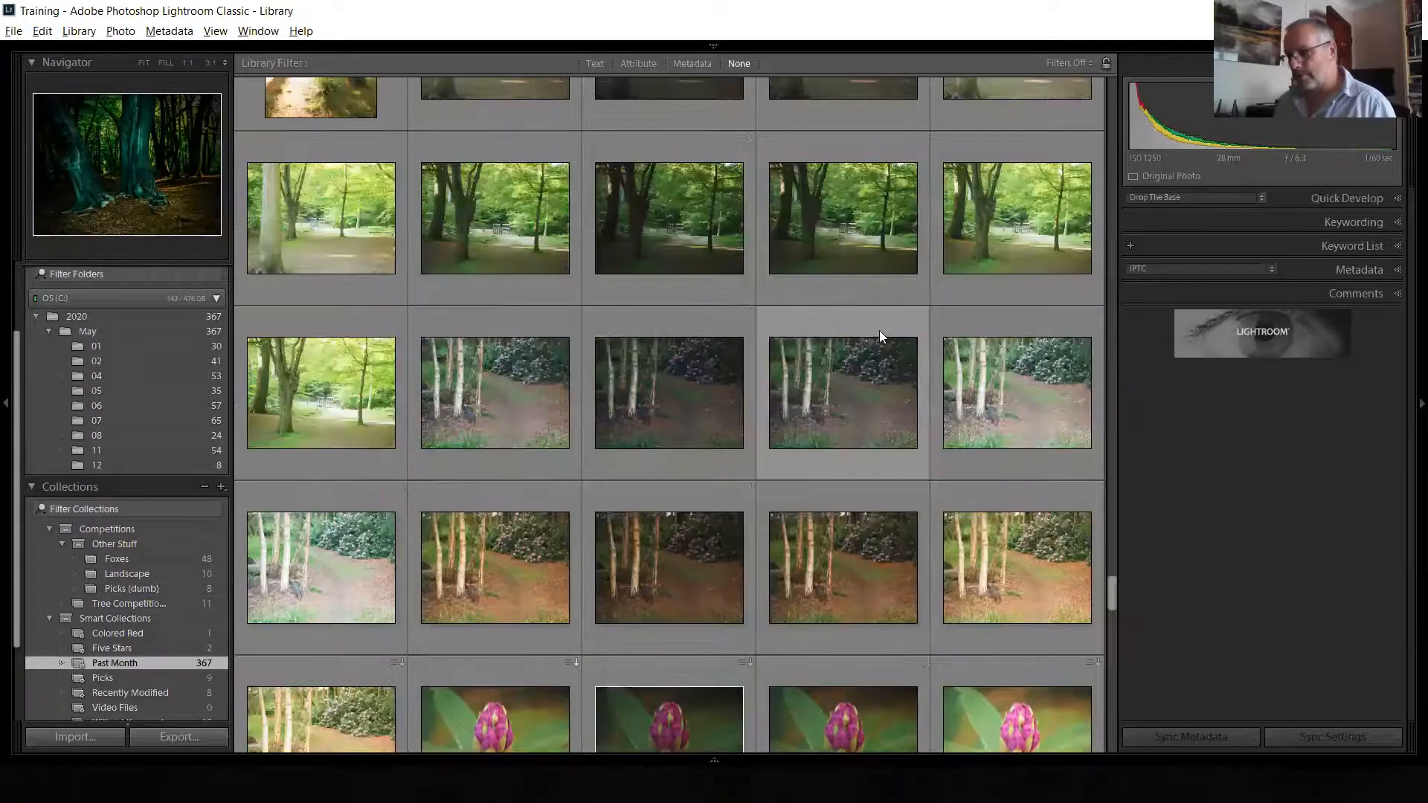
pyautogui.scroll(5, 874, 327)
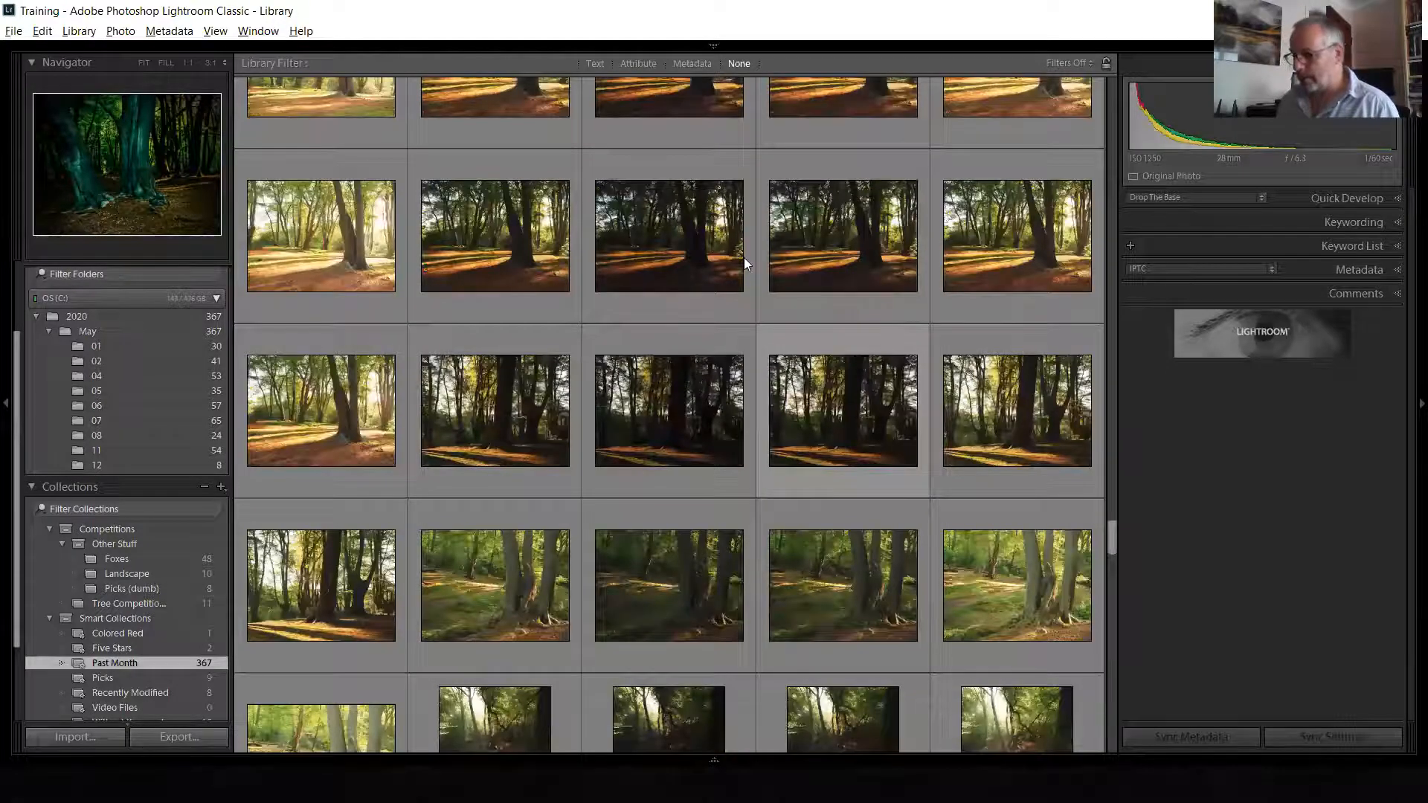
pyautogui.scroll(1, 424, 732)
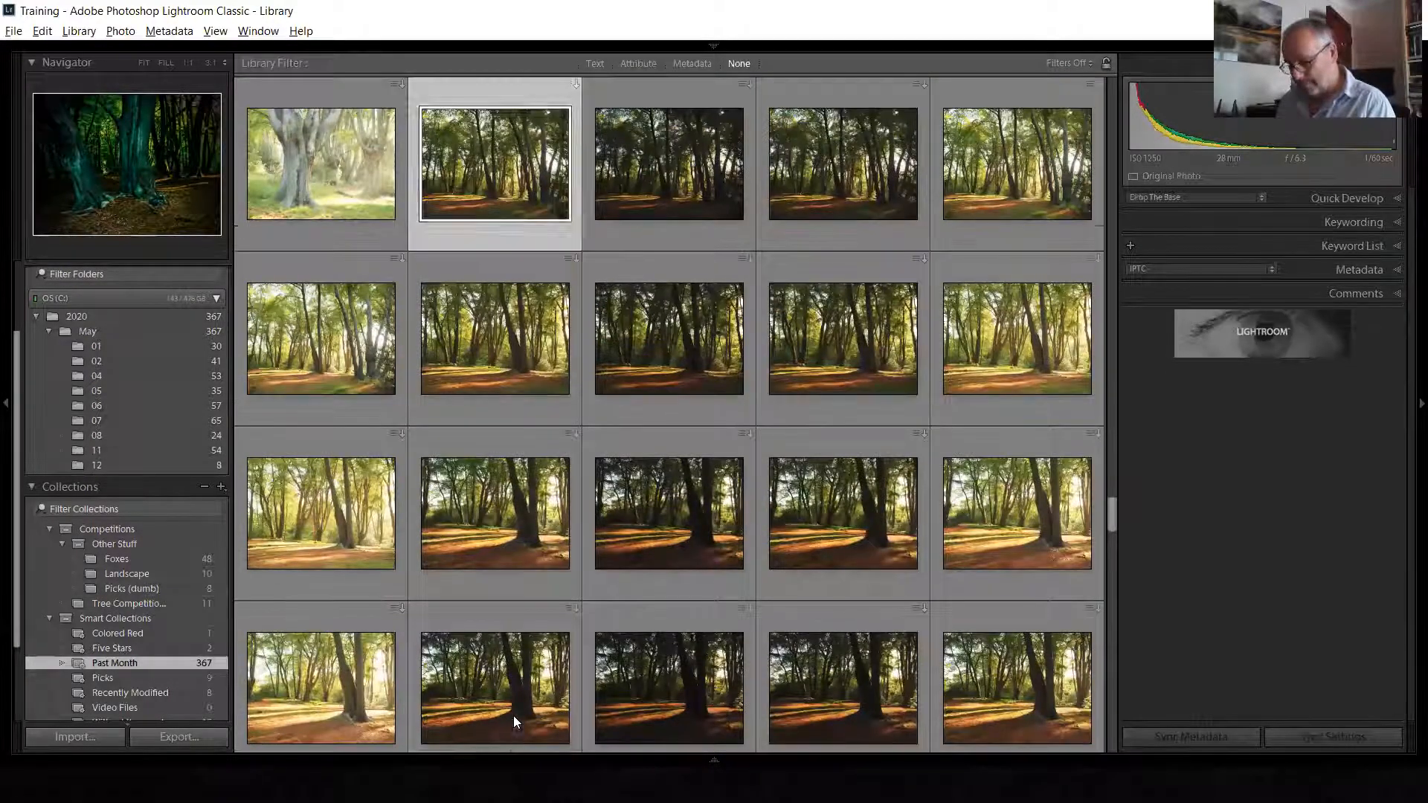
pyautogui.scroll(1, 513, 715)
pyautogui.keyDown('shift'); pyautogui.click(516, 712); pyautogui.keyUp('shift')
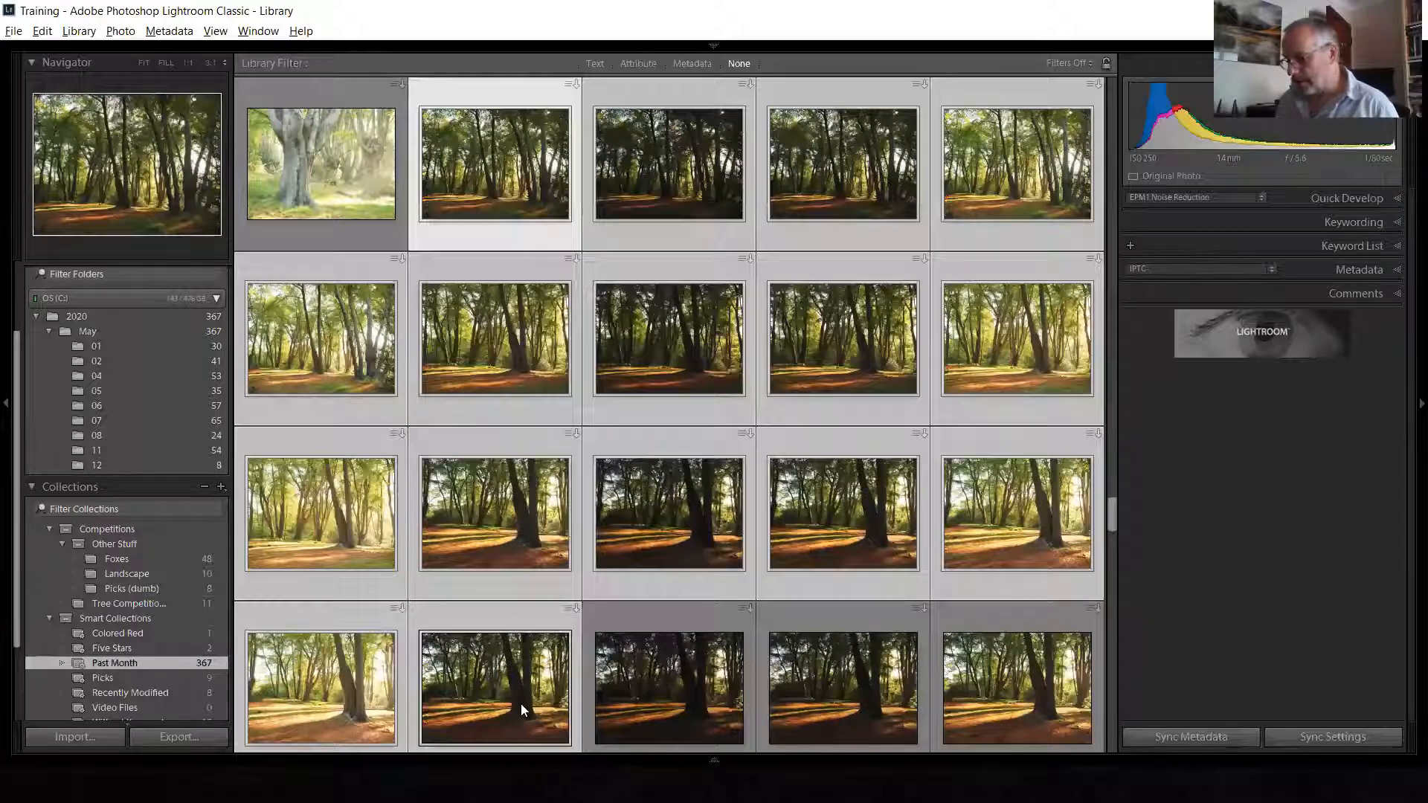
pyautogui.rightClick(520, 710)
pyautogui.moveTo(581, 446)
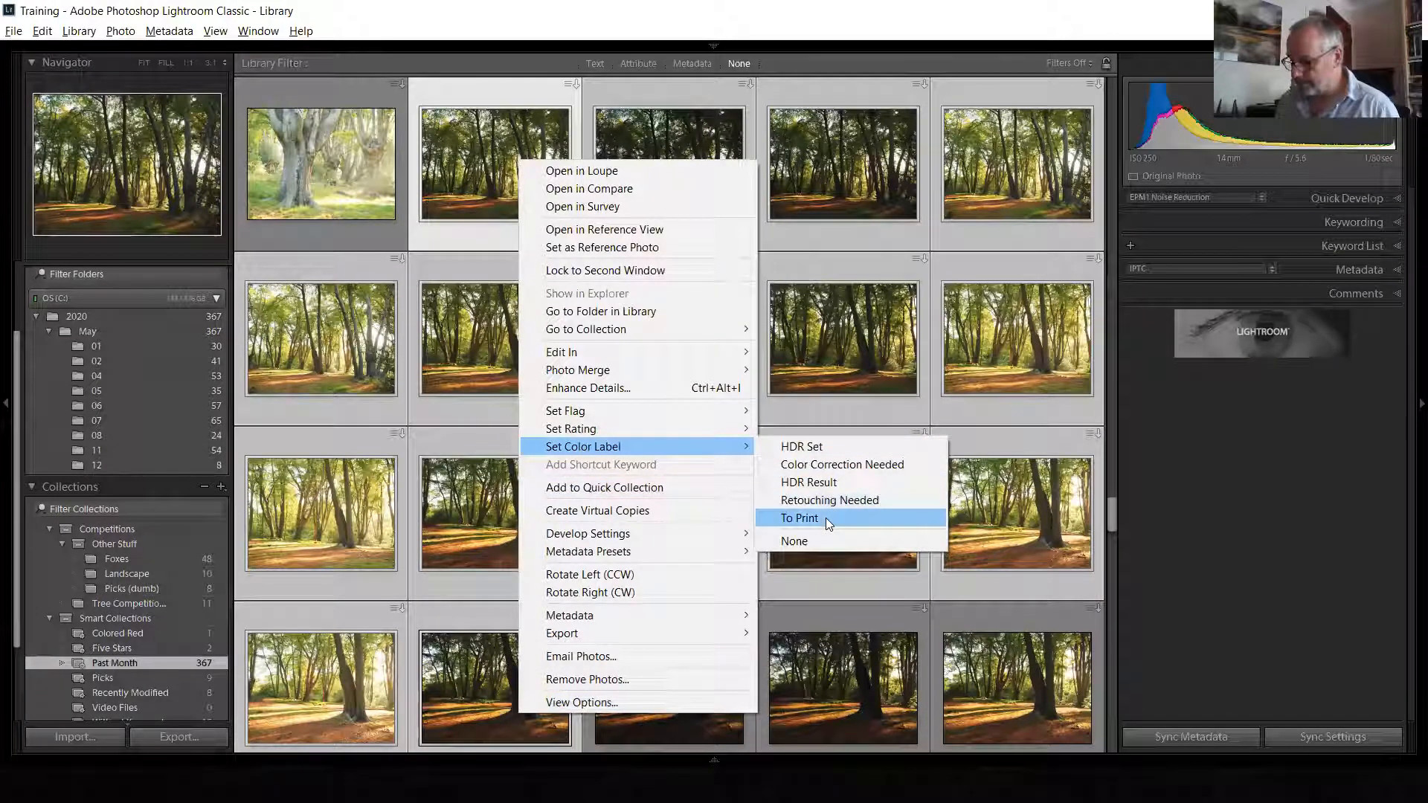
pyautogui.click(837, 467)
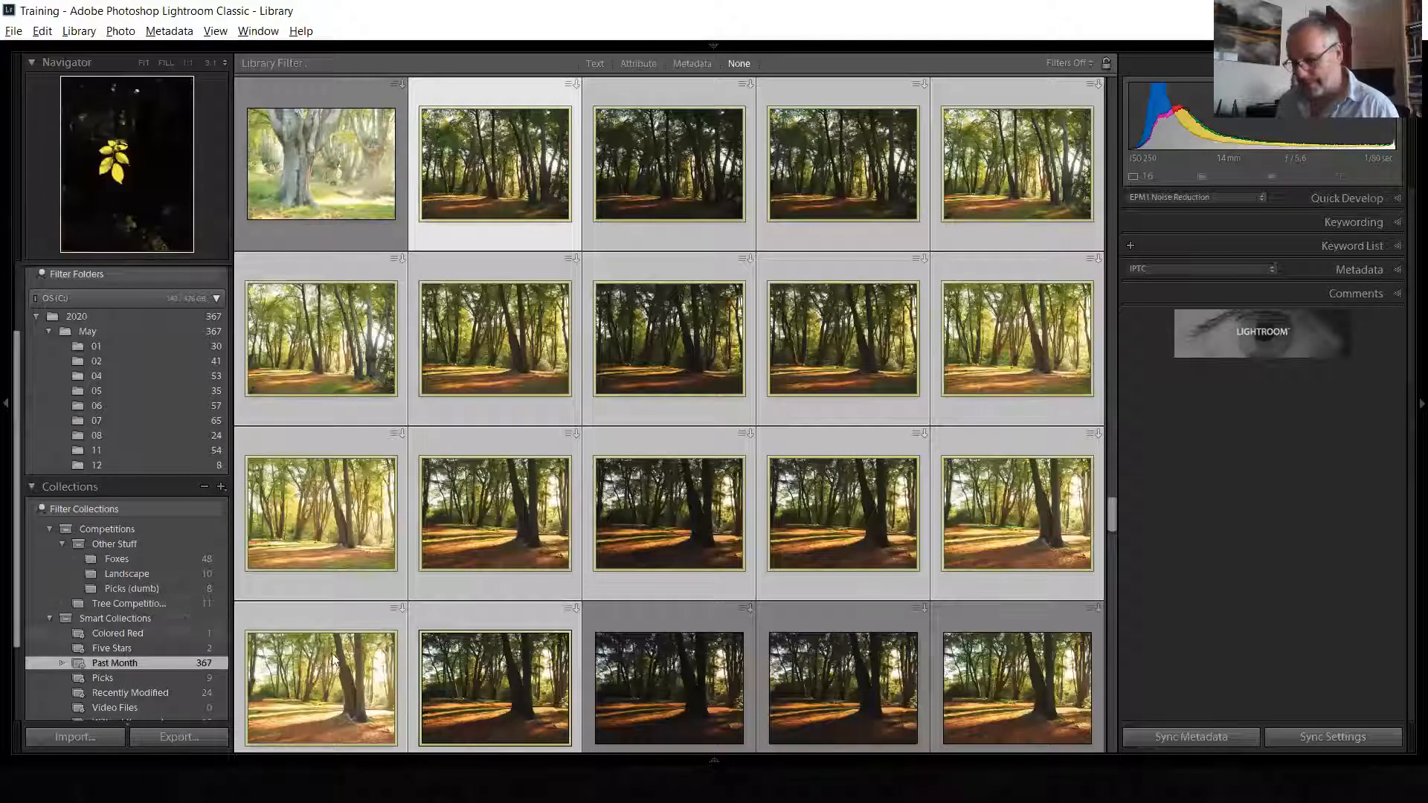
# Create a smart collection named "color correction needed" inside the Smart Collections set, with the rule Label Color is green
pyautogui.click(128, 617)
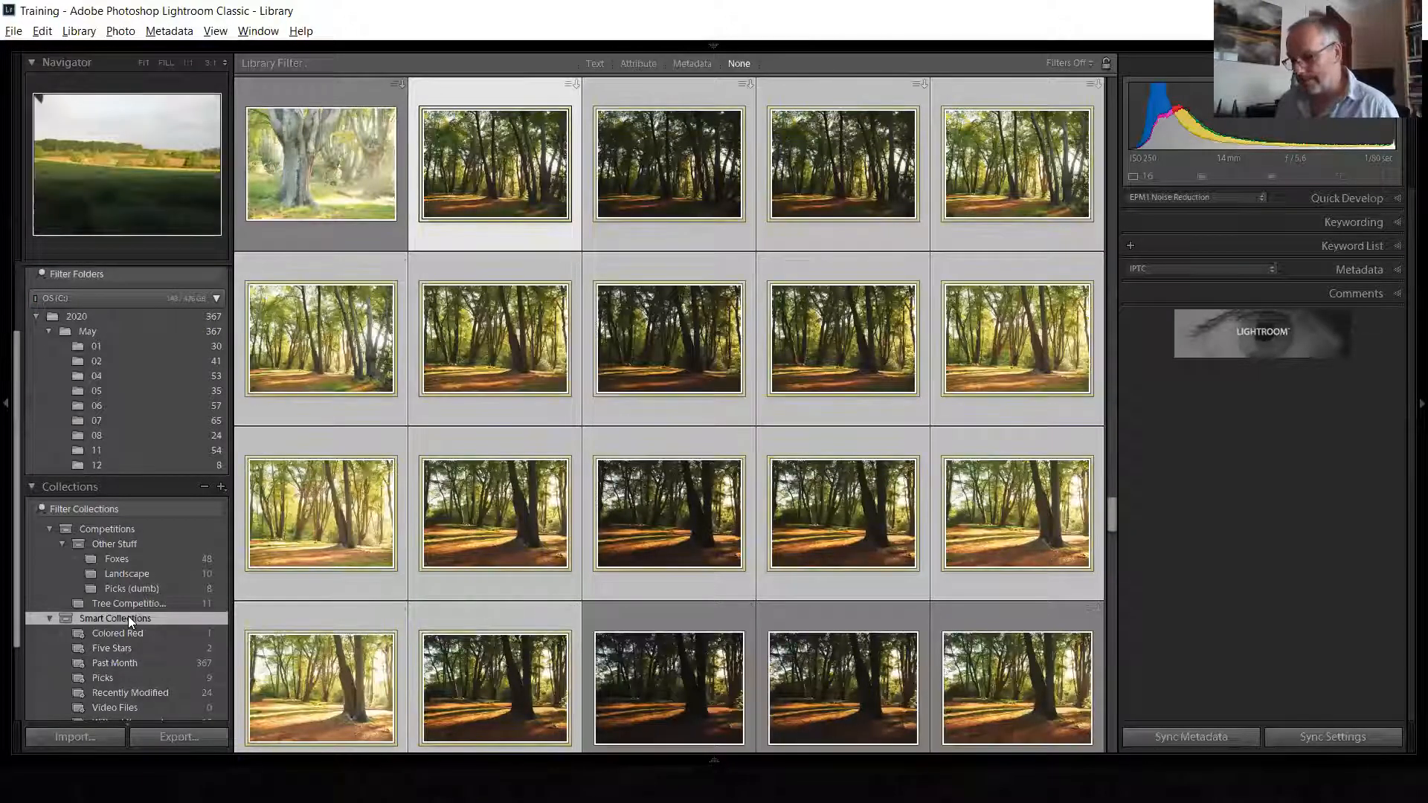
pyautogui.rightClick(128, 616)
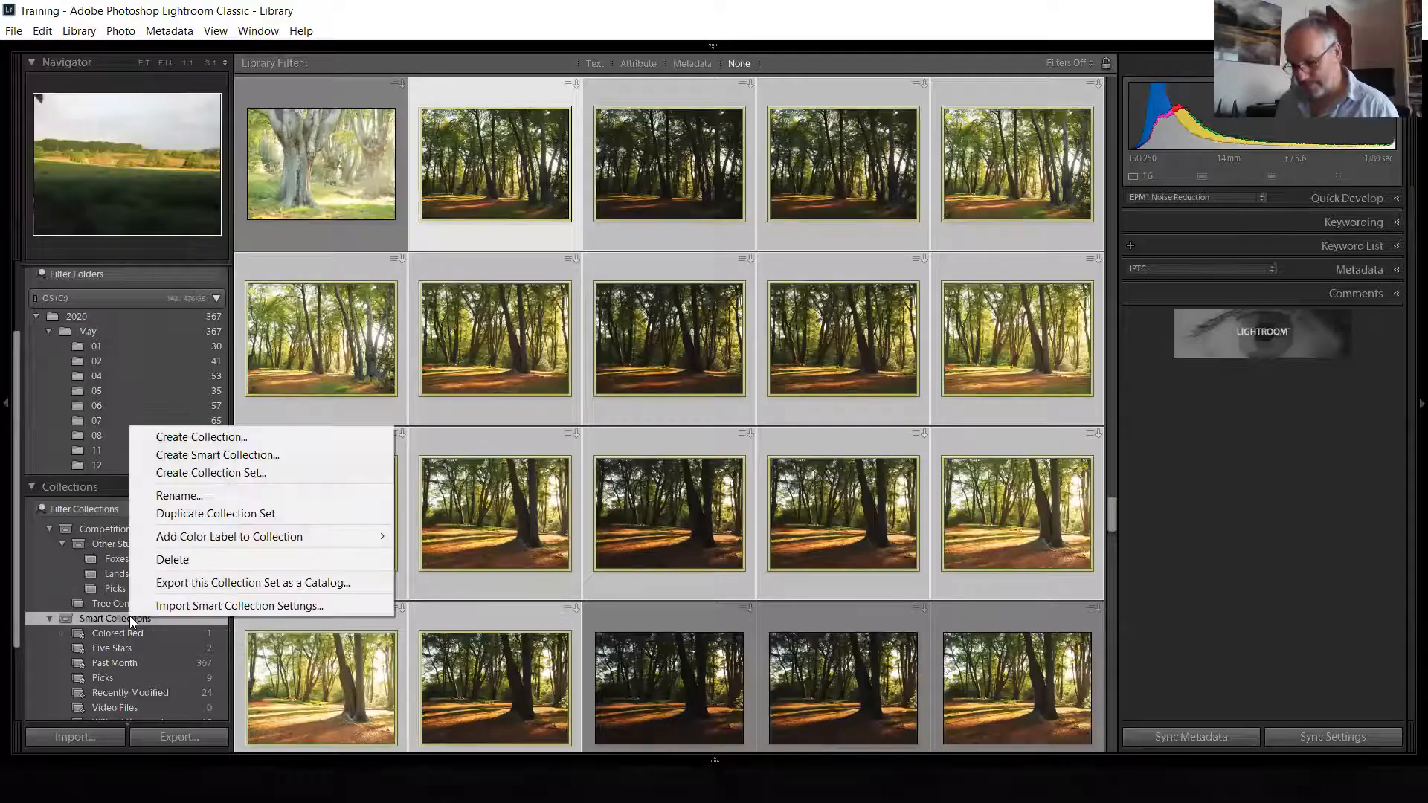
pyautogui.click(230, 456)
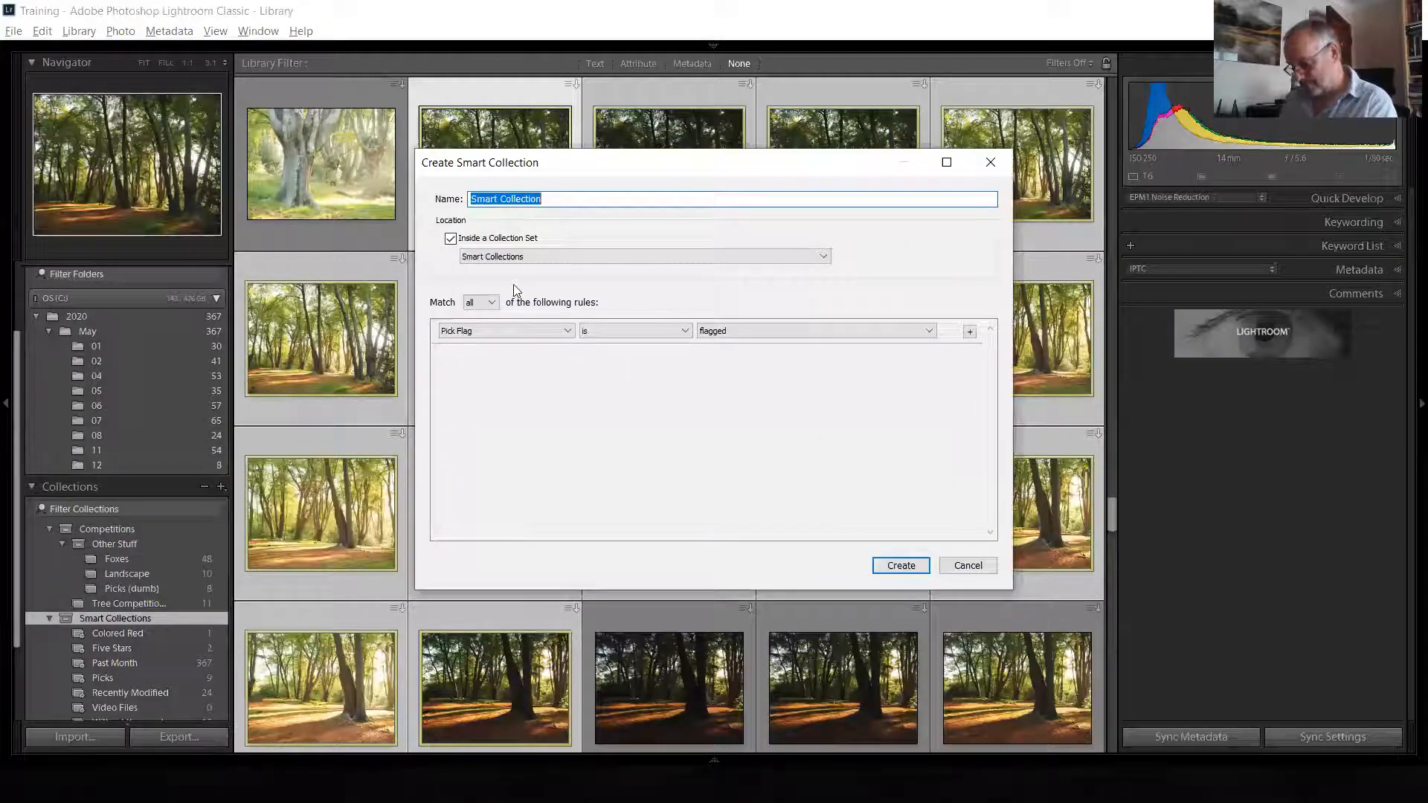
pyautogui.write('color c')
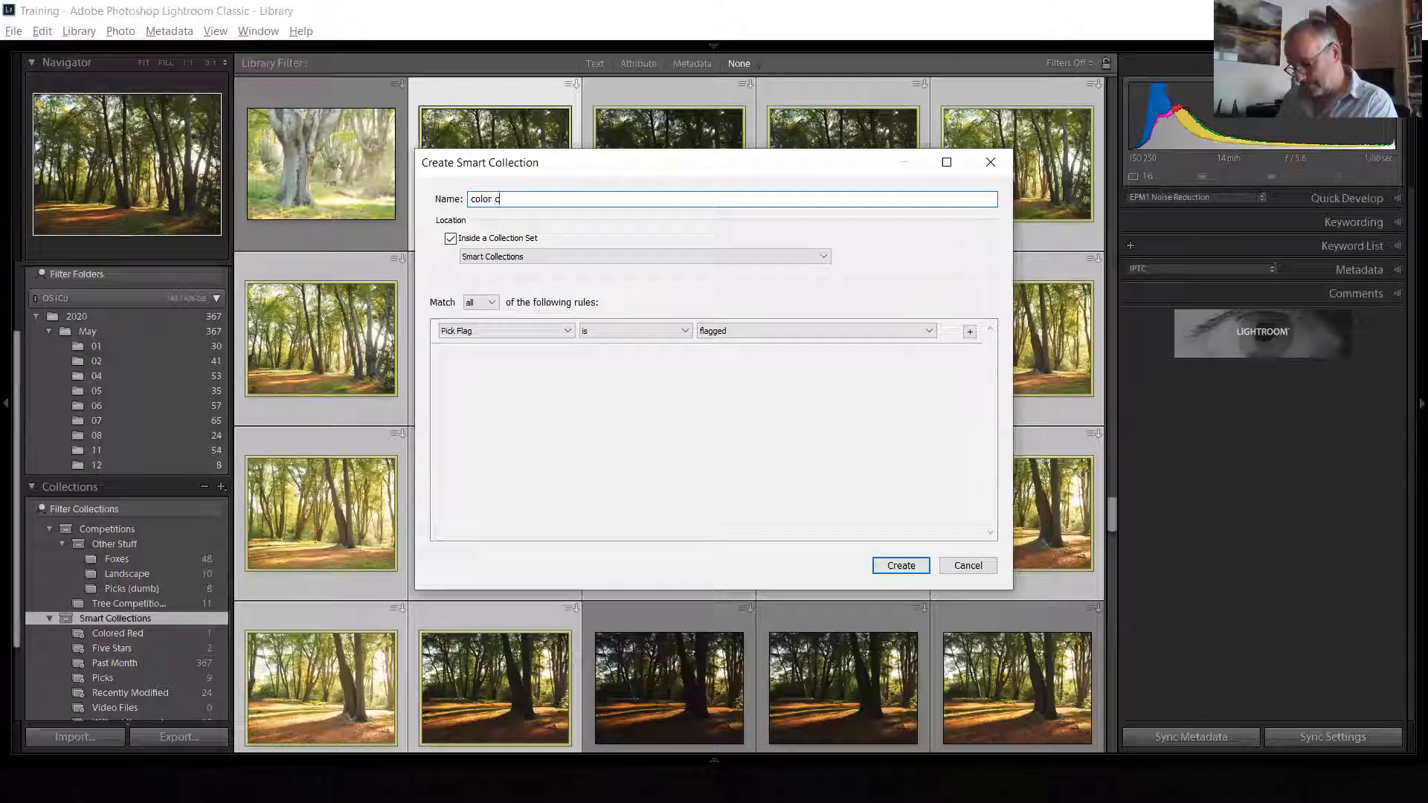
pyautogui.write('orrection ne')
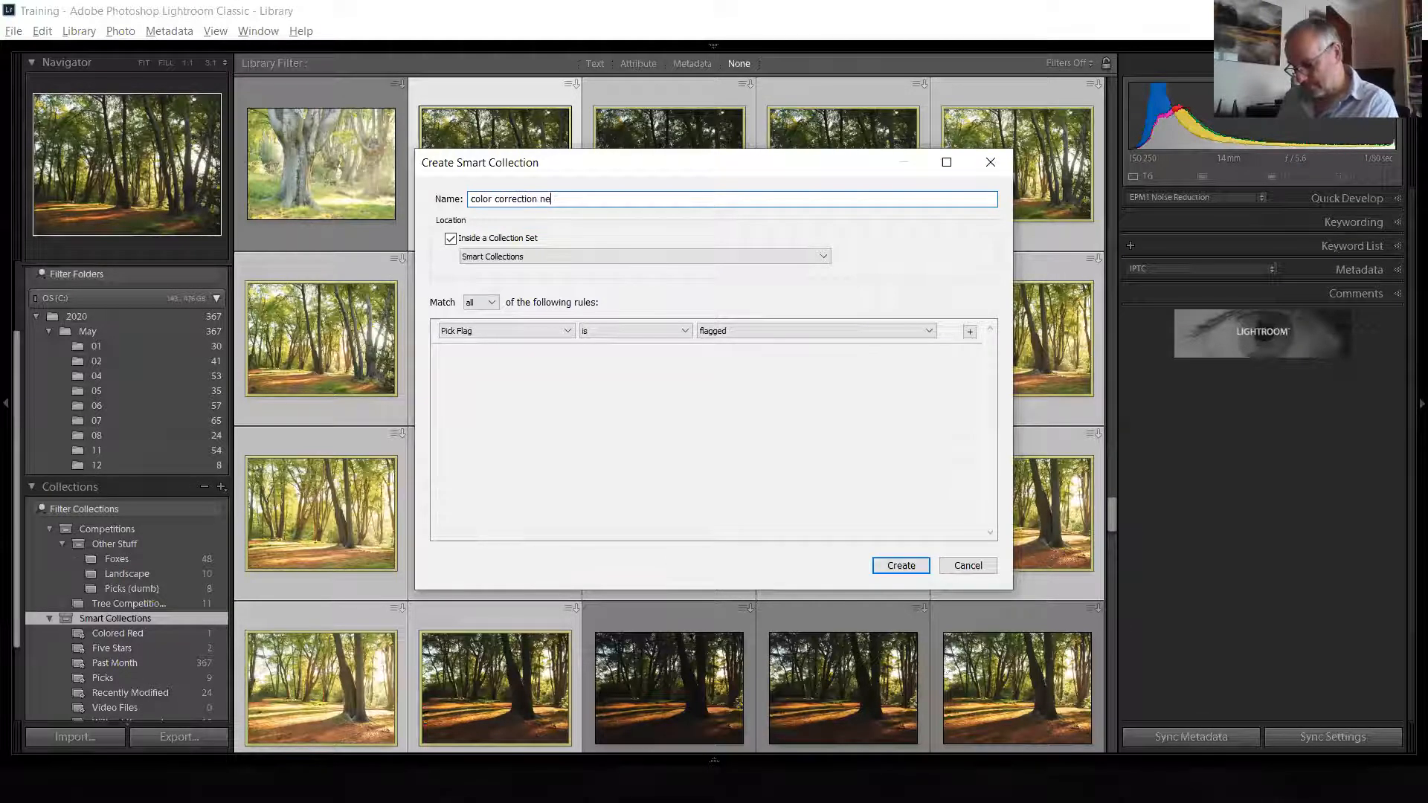
pyautogui.write('eded')
pyautogui.click(501, 329)
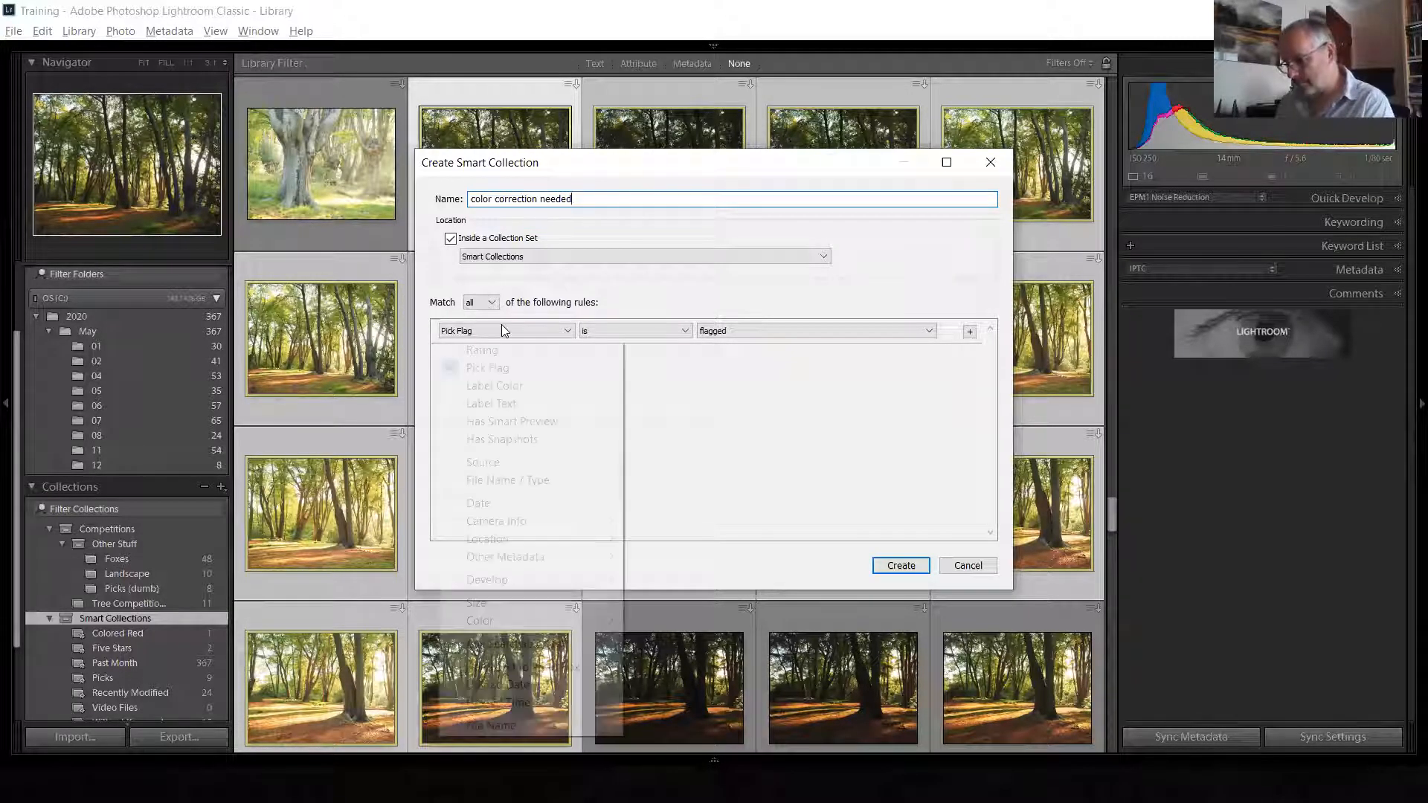
pyautogui.click(505, 387)
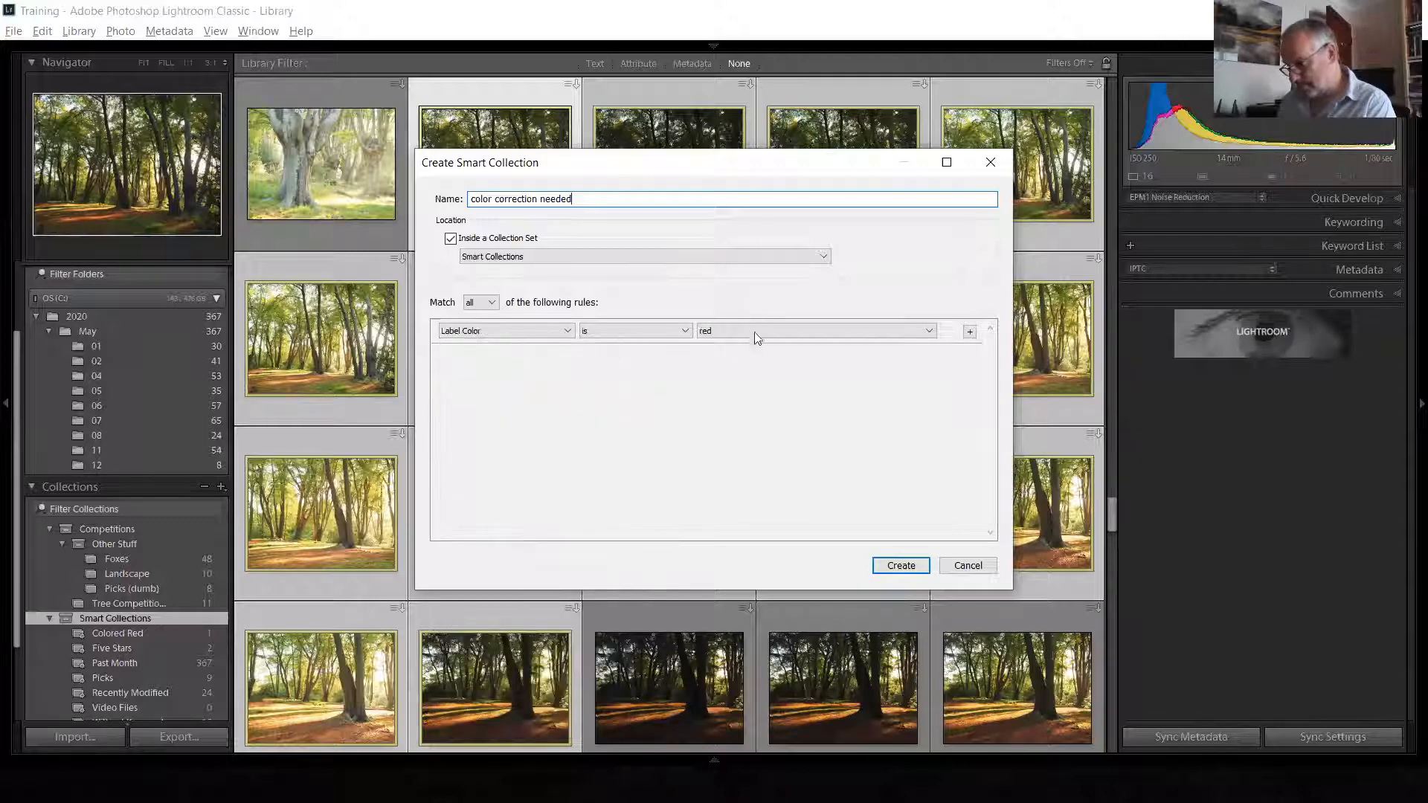
pyautogui.click(756, 336)
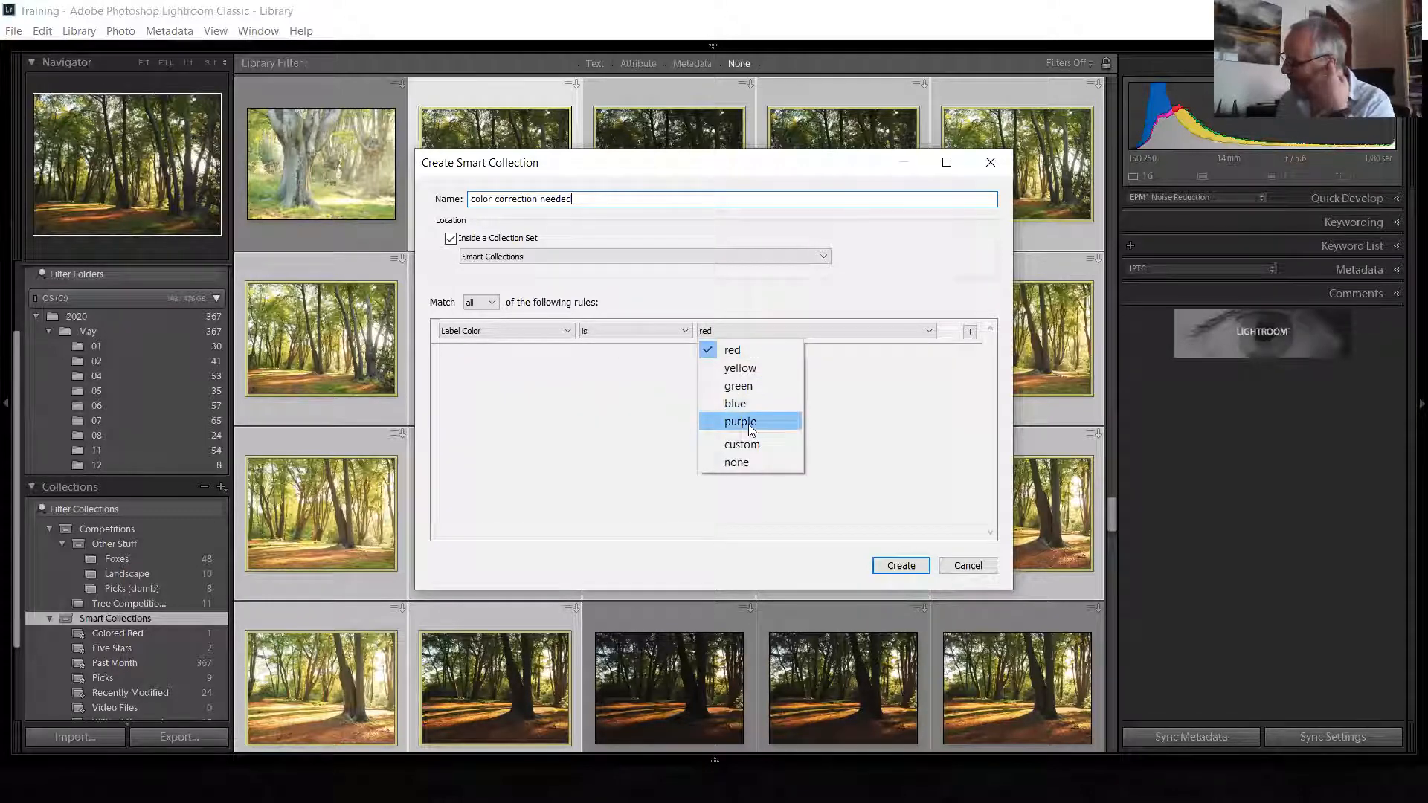
pyautogui.click(760, 386)
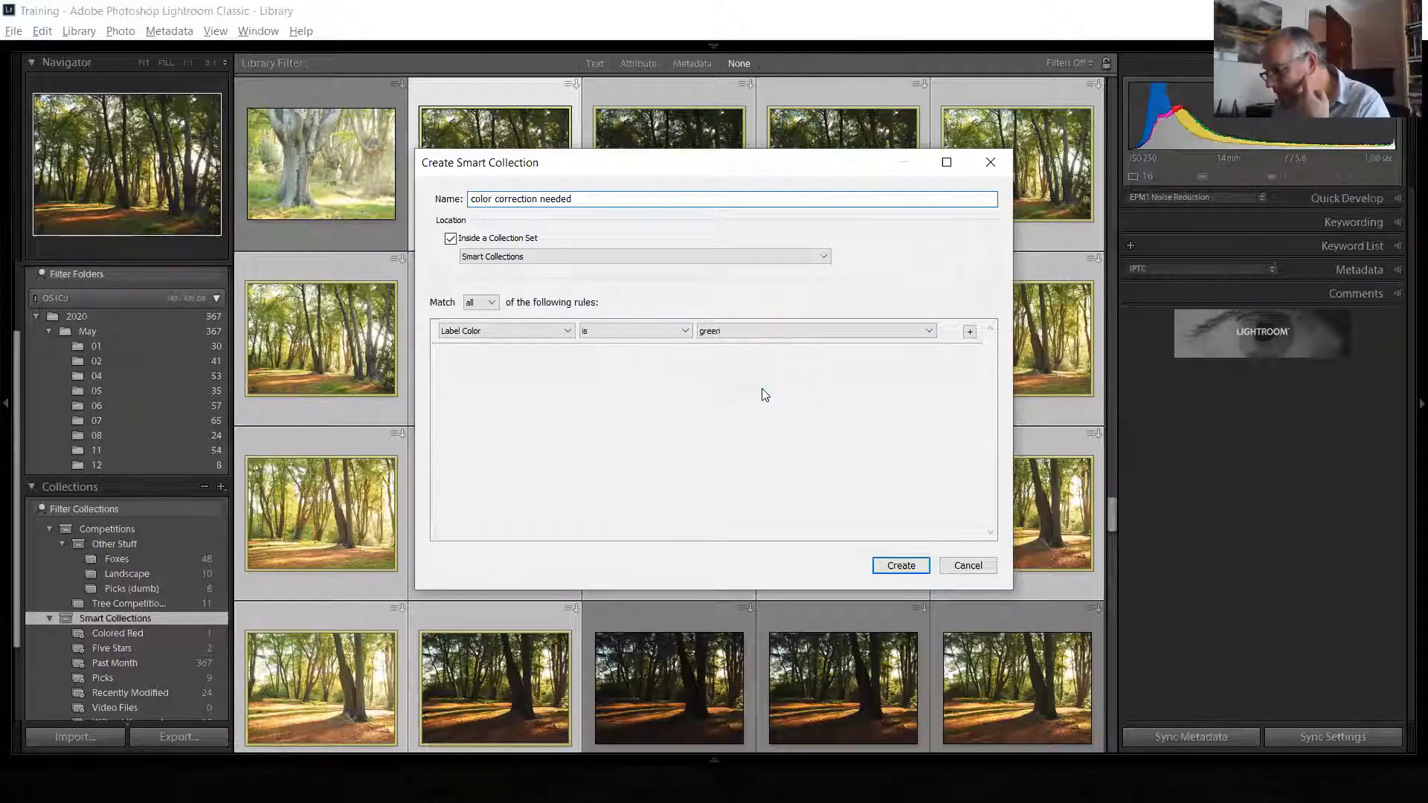
pyautogui.click(914, 567)
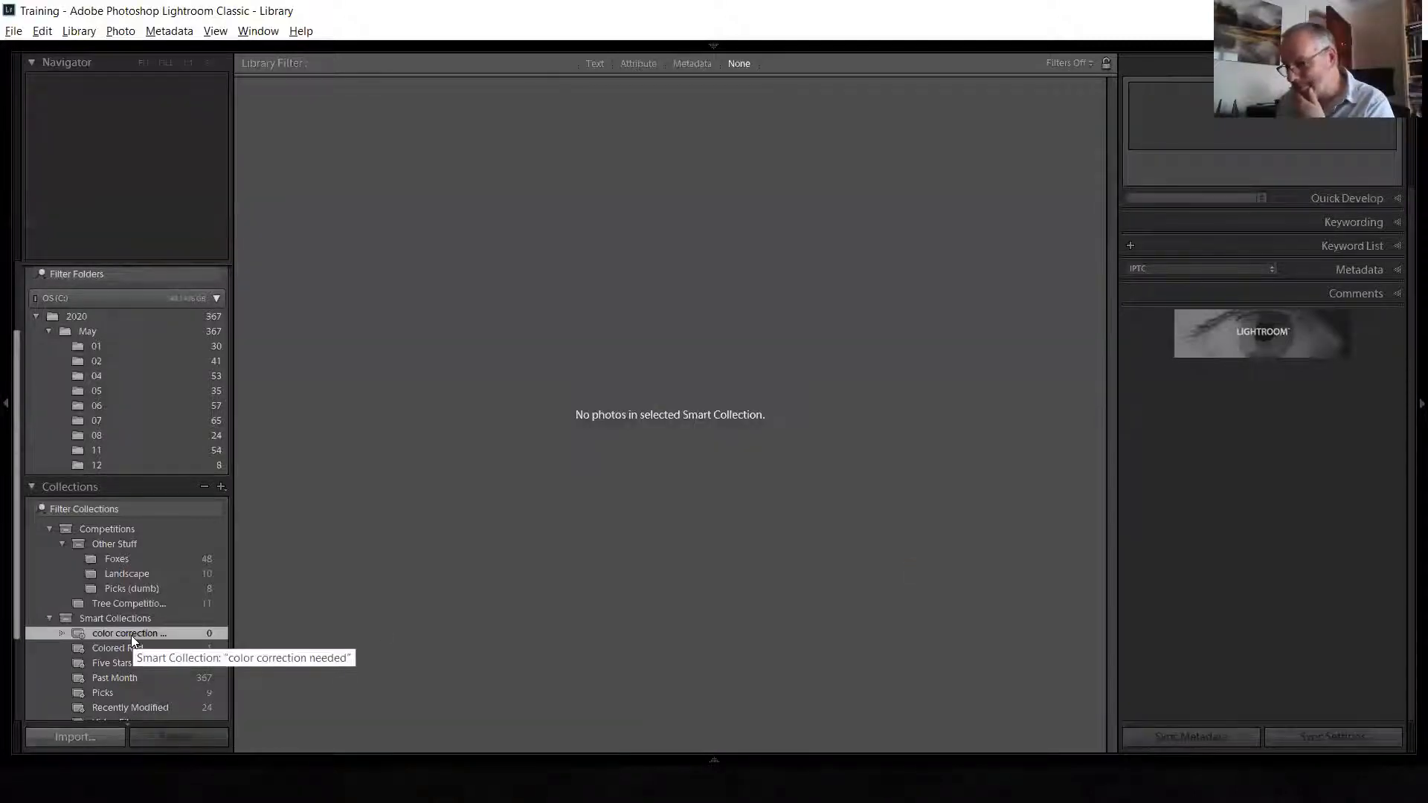
# Edit the "color correction needed" smart collection so its Label Color rule is yellow, and save it
pyautogui.doubleClick(131, 632)
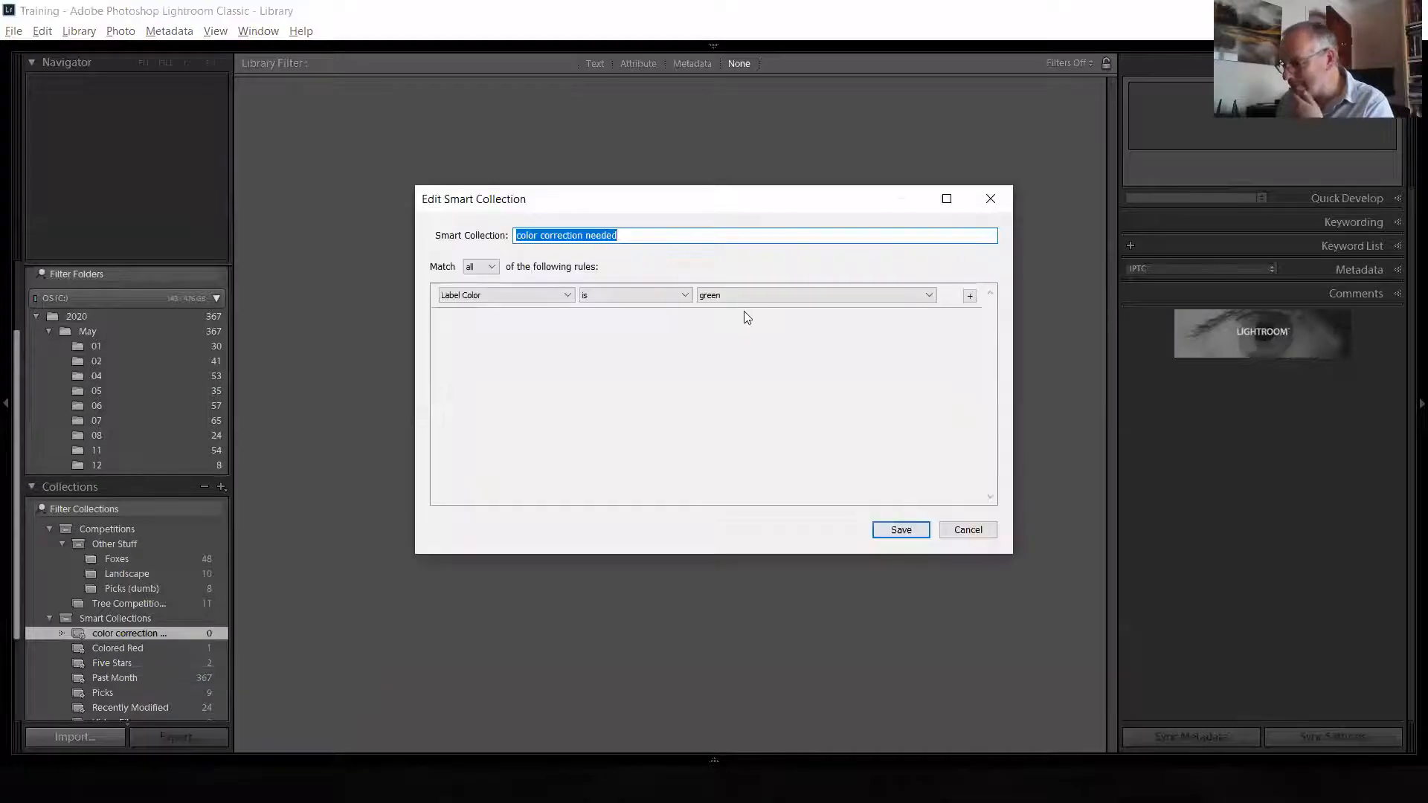
pyautogui.click(773, 295)
pyautogui.click(752, 328)
pyautogui.click(901, 531)
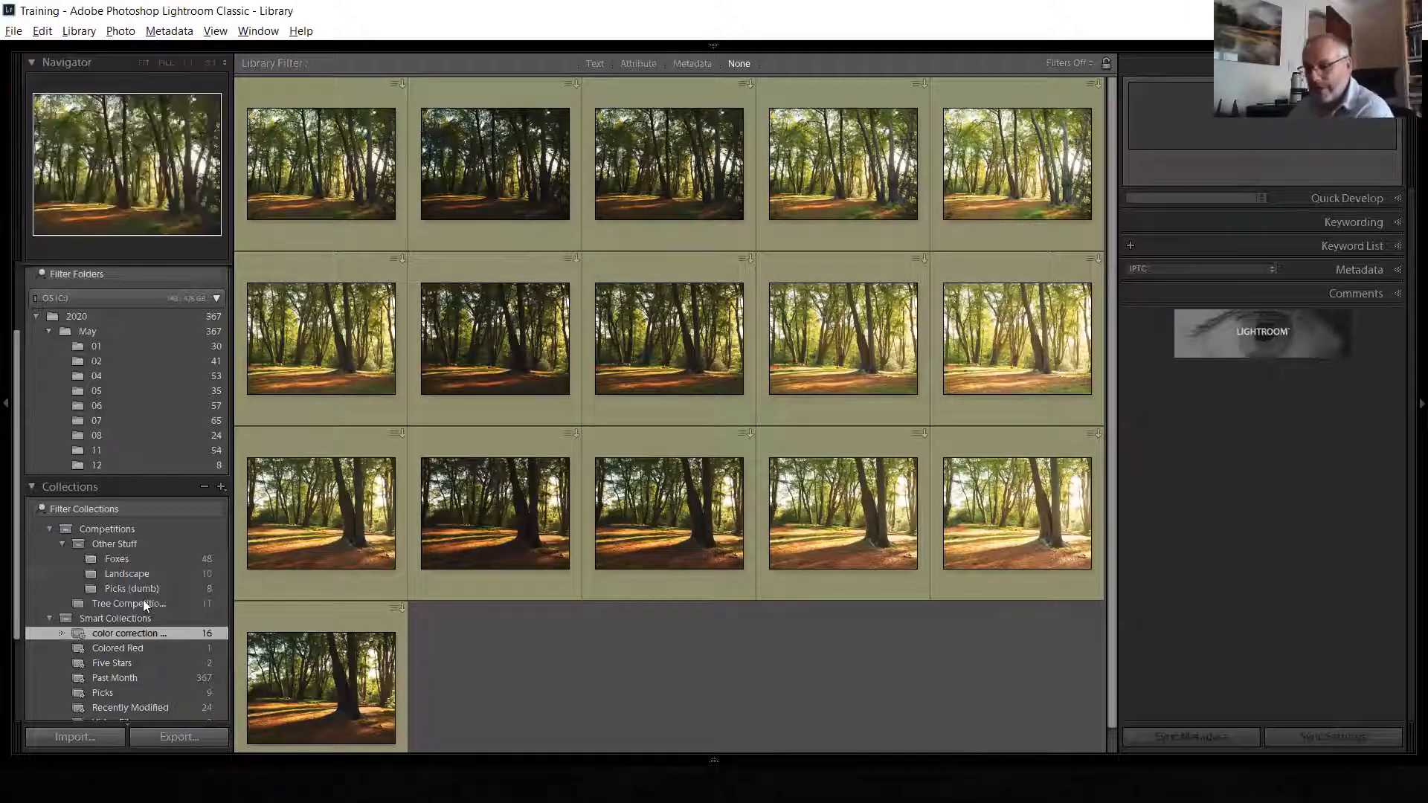
# Assign the Color Correction Needed label to one bright green woodland photo in the May folder and show the "color correction needed" smart collection
pyautogui.click(91, 330)
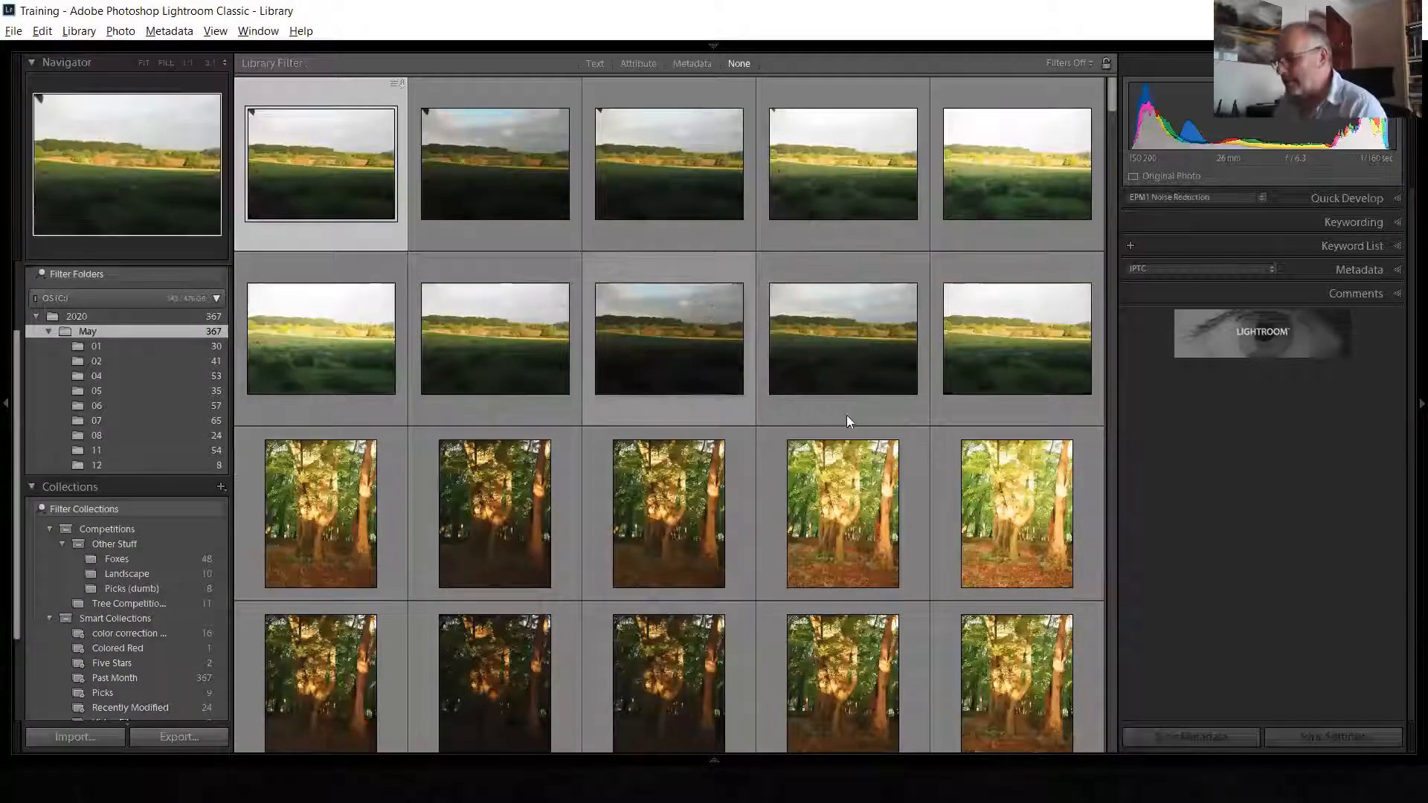
pyautogui.scroll(-5, 879, 375)
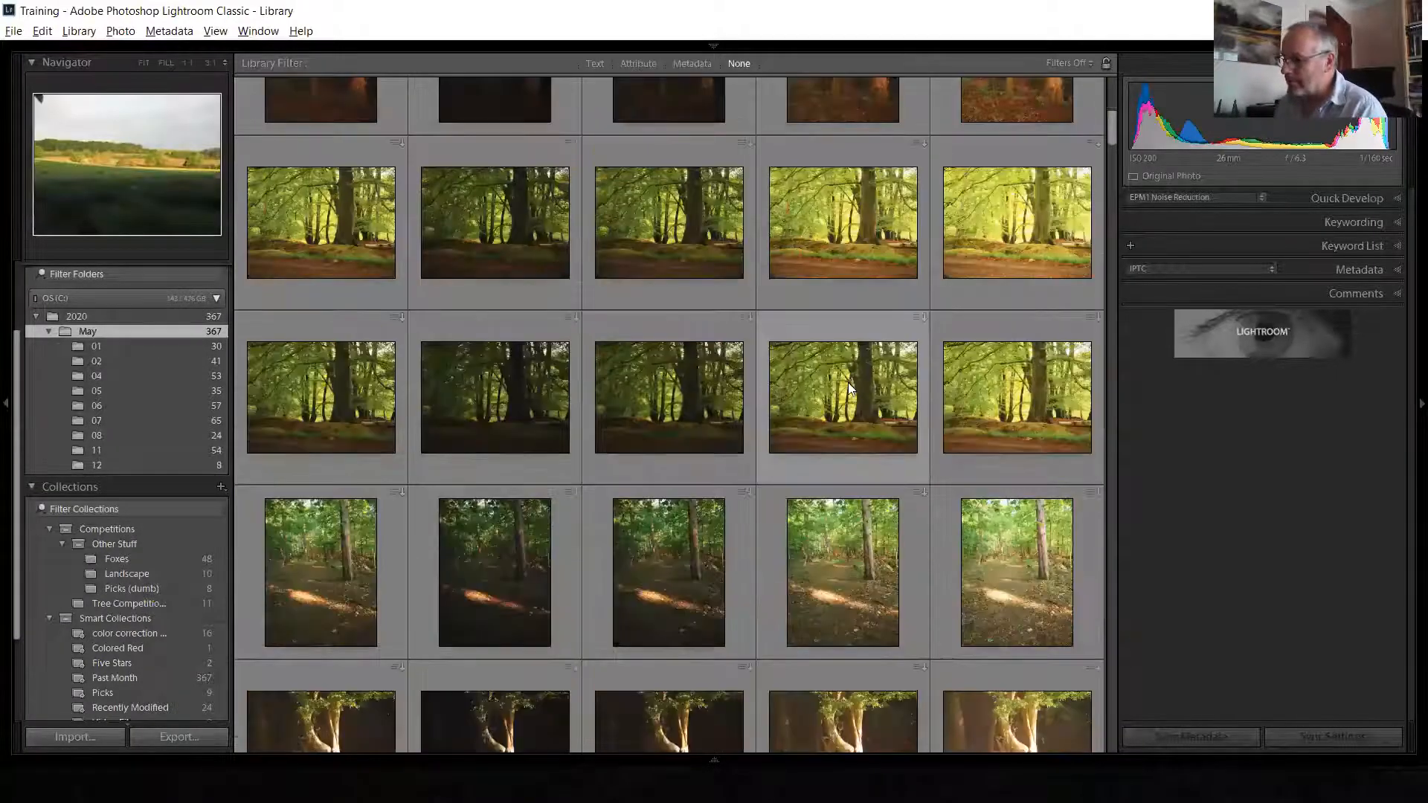
pyautogui.rightClick(826, 388)
pyautogui.press('Escape')
pyautogui.rightClick(865, 403)
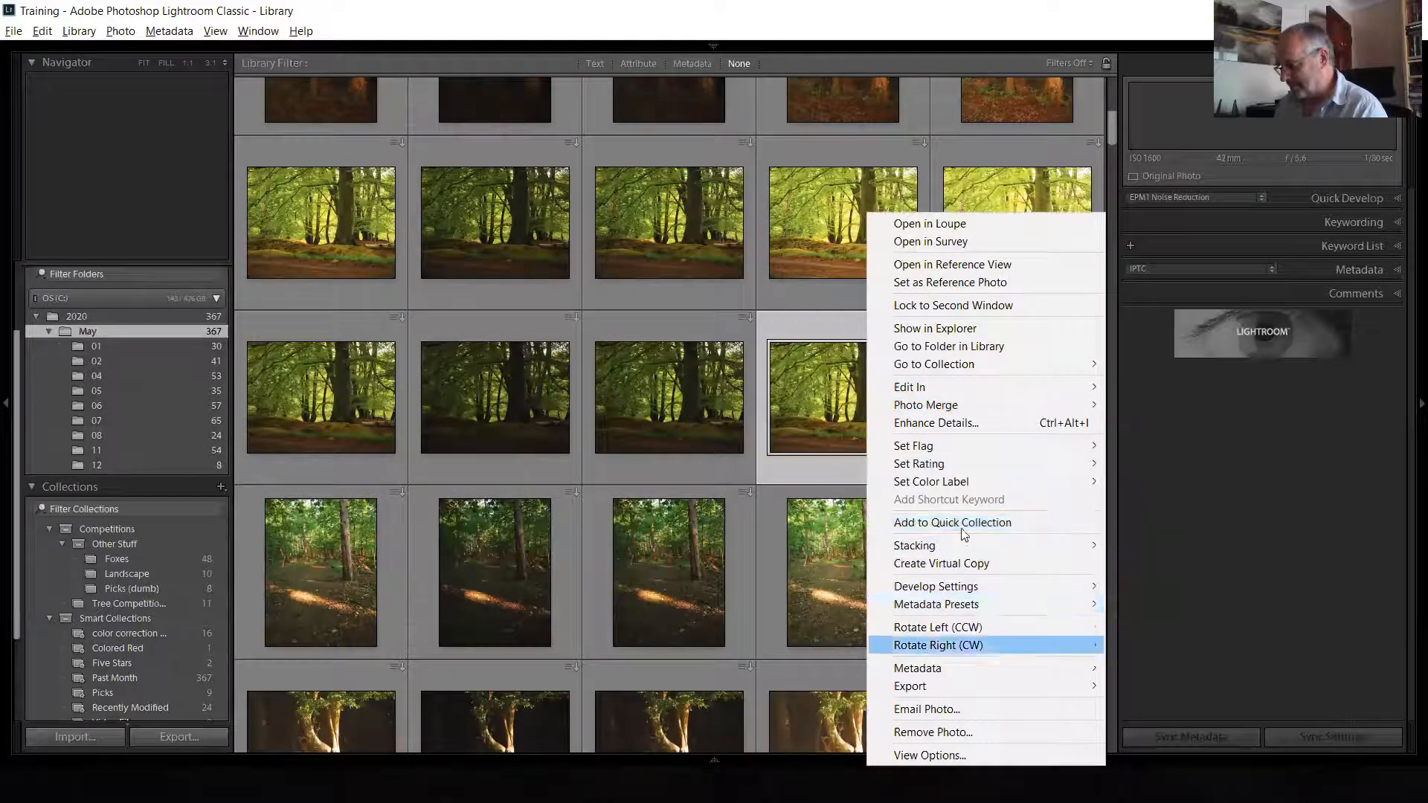
pyautogui.moveTo(967, 481)
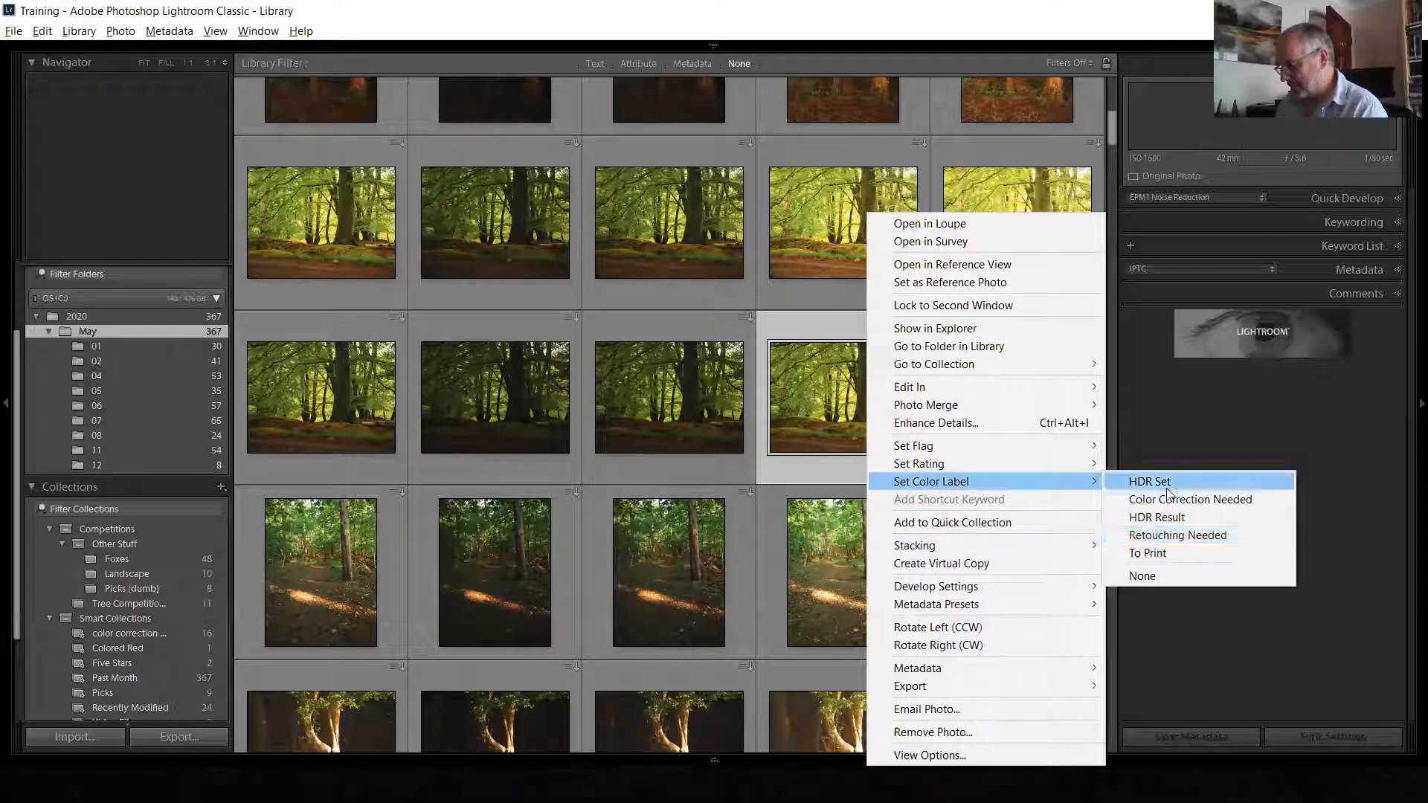
pyautogui.click(1175, 499)
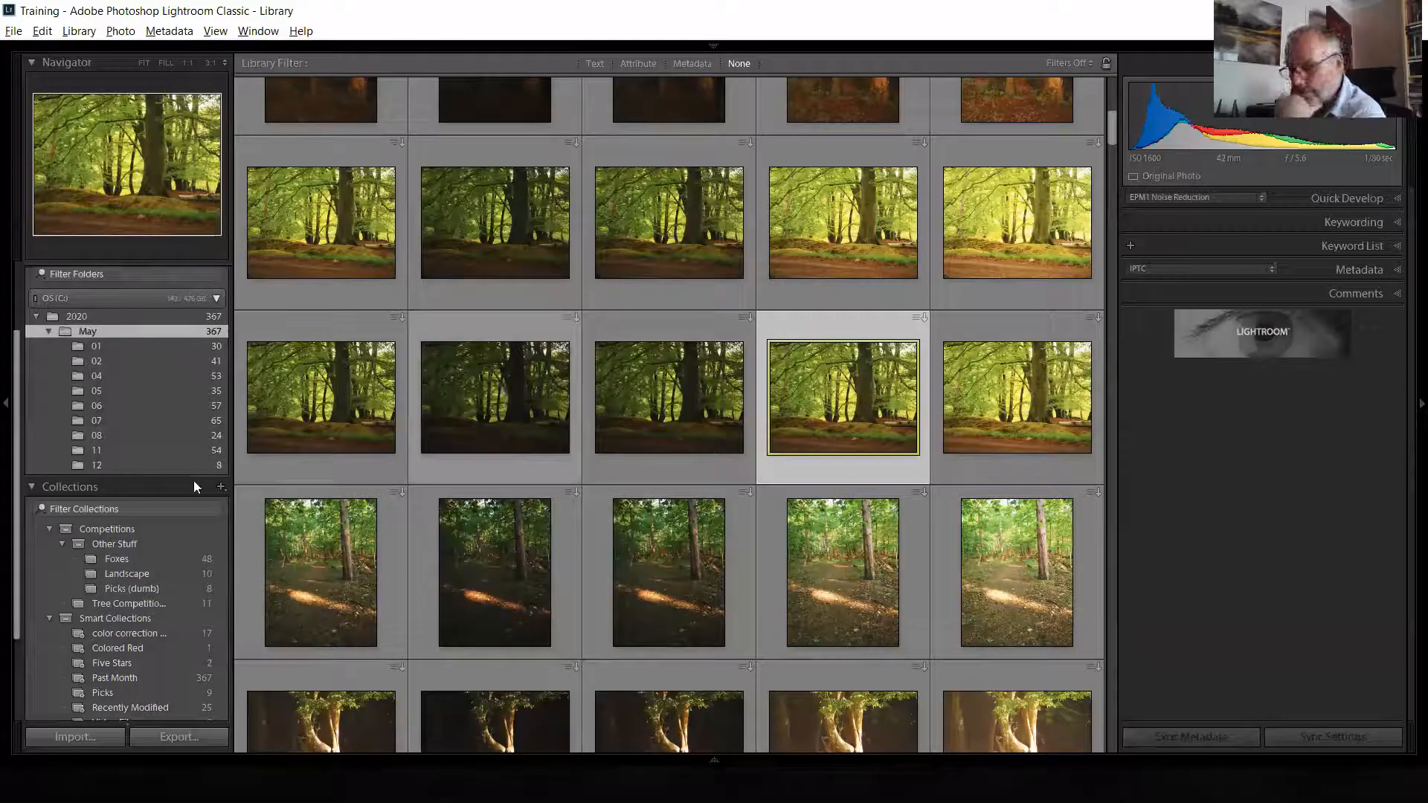
pyautogui.scroll(-3, 206, 497)
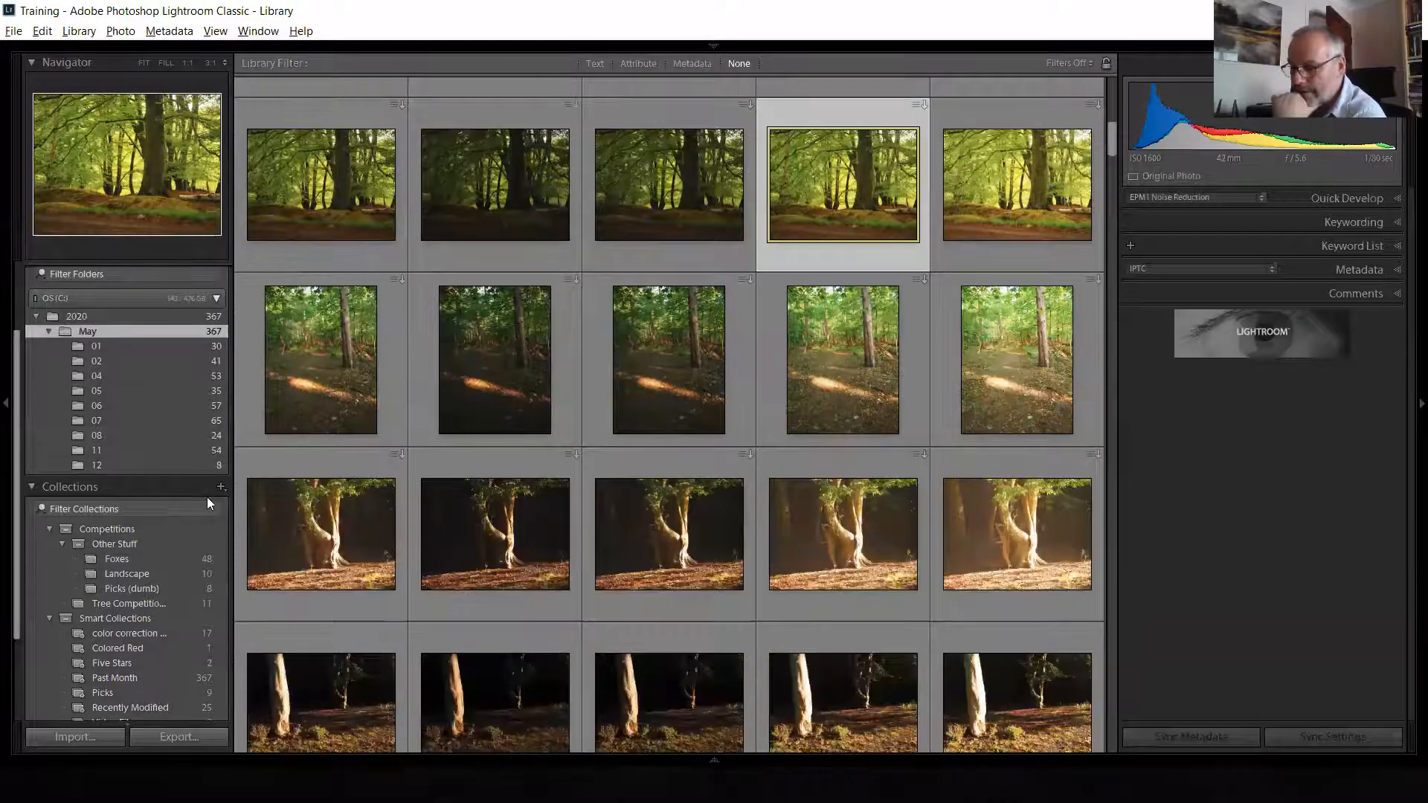
pyautogui.click(144, 633)
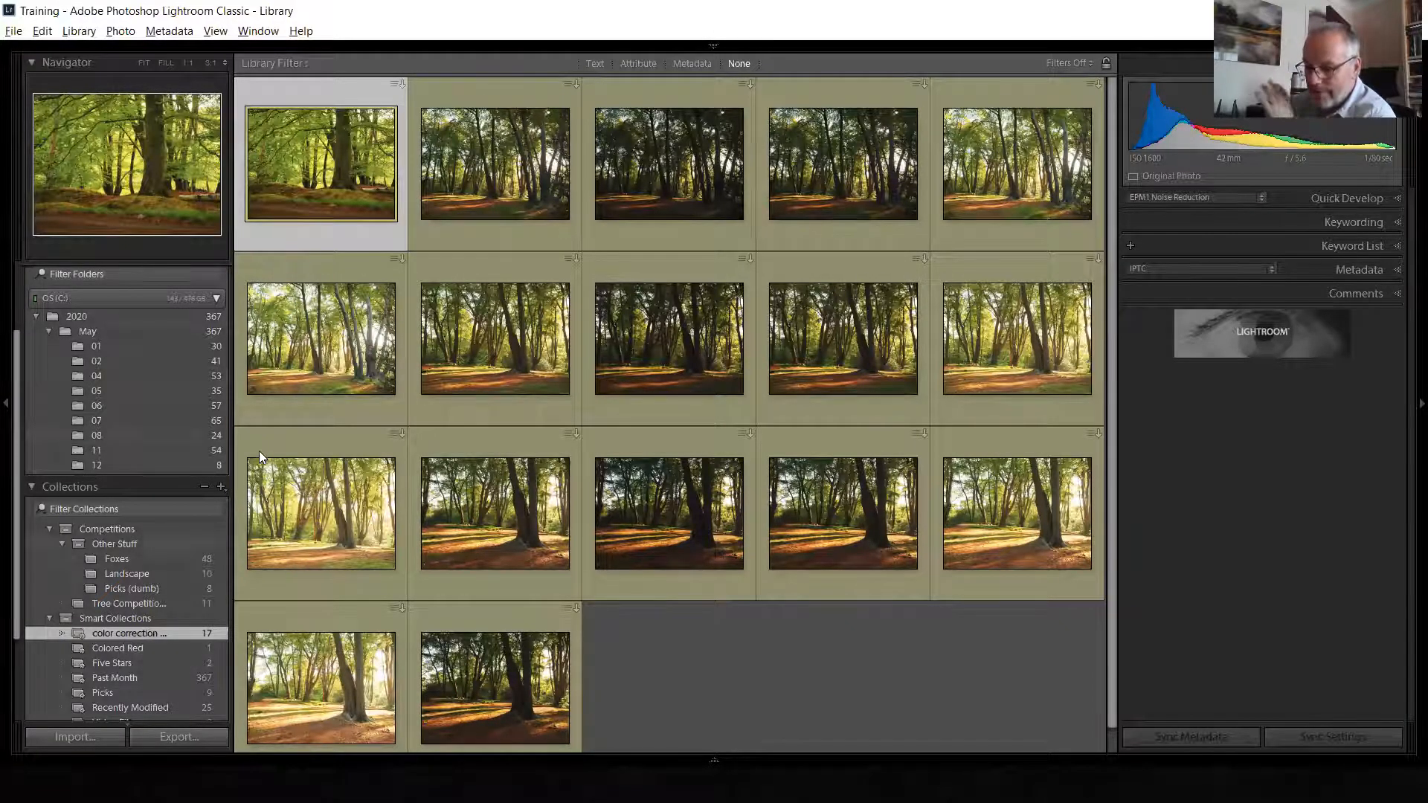
# Try adding a second rule, Folder contains May, to the "color correction needed" smart collection
pyautogui.rightClick(131, 632)
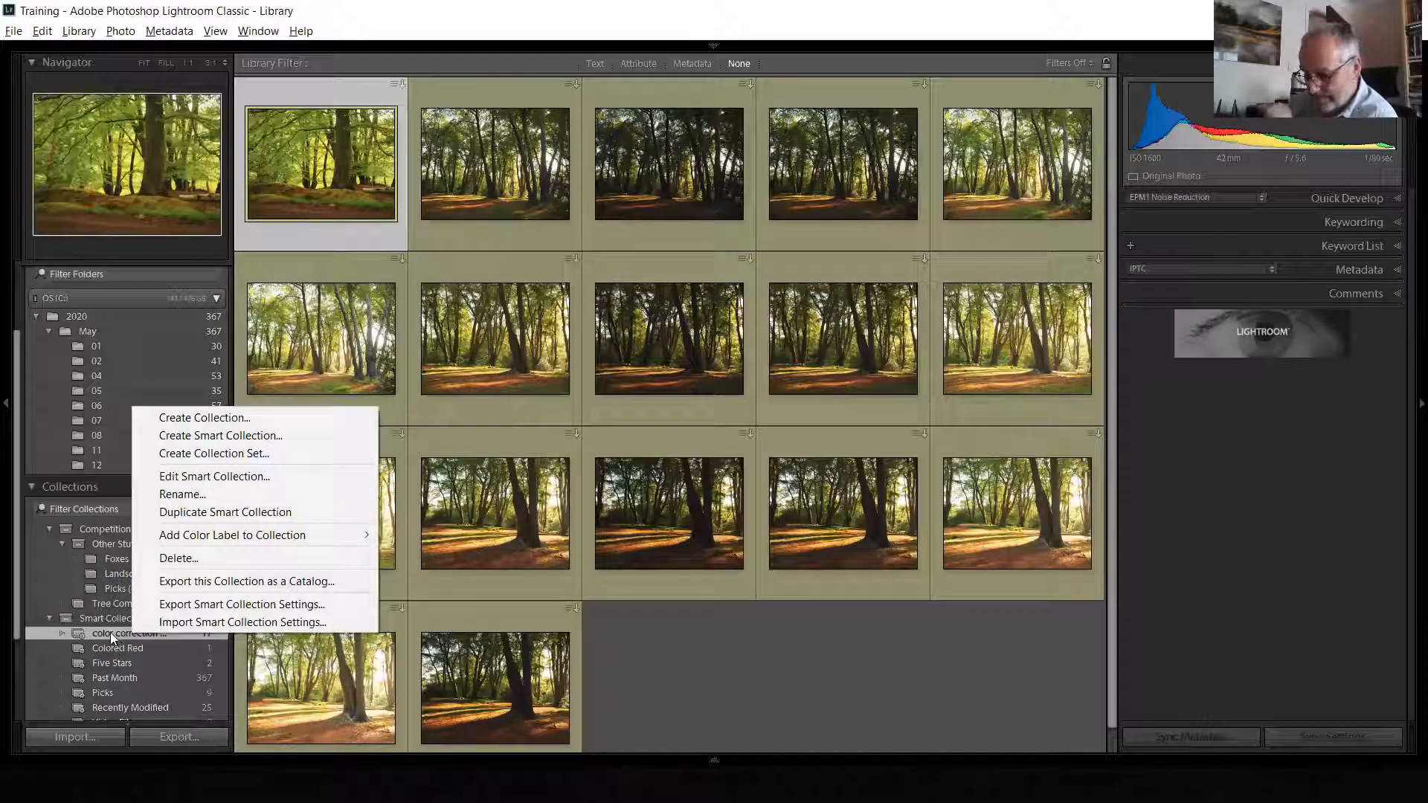
pyautogui.click(214, 475)
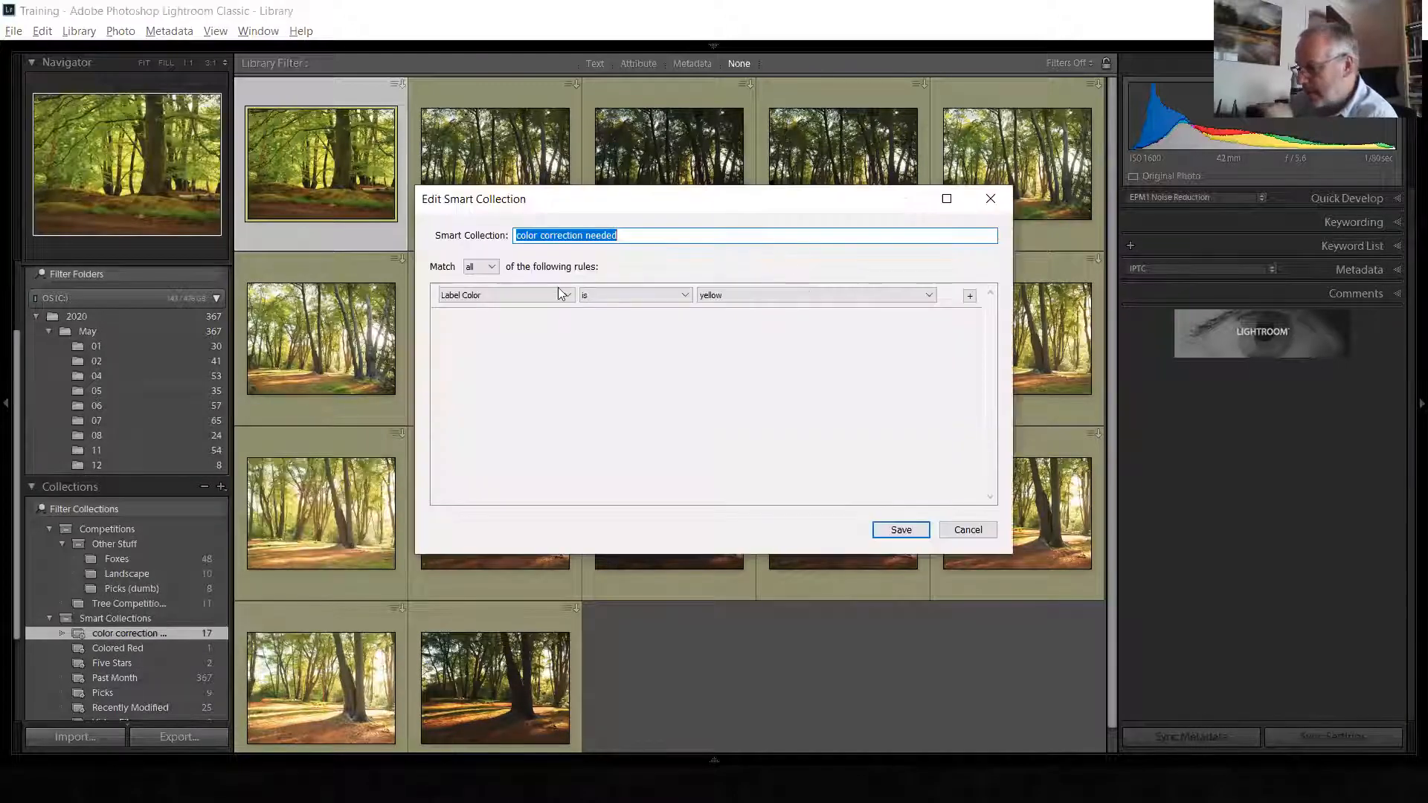
pyautogui.click(969, 295)
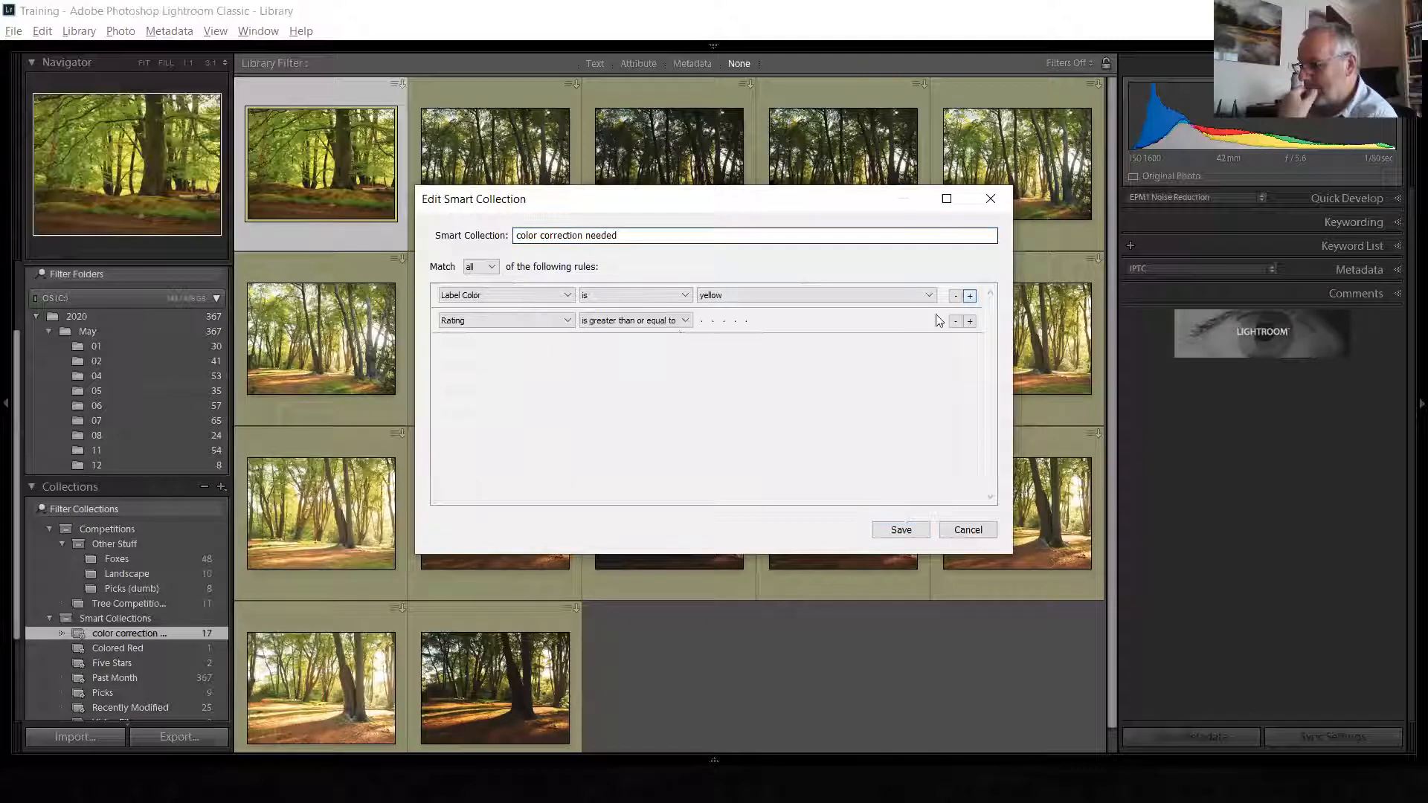
pyautogui.click(563, 320)
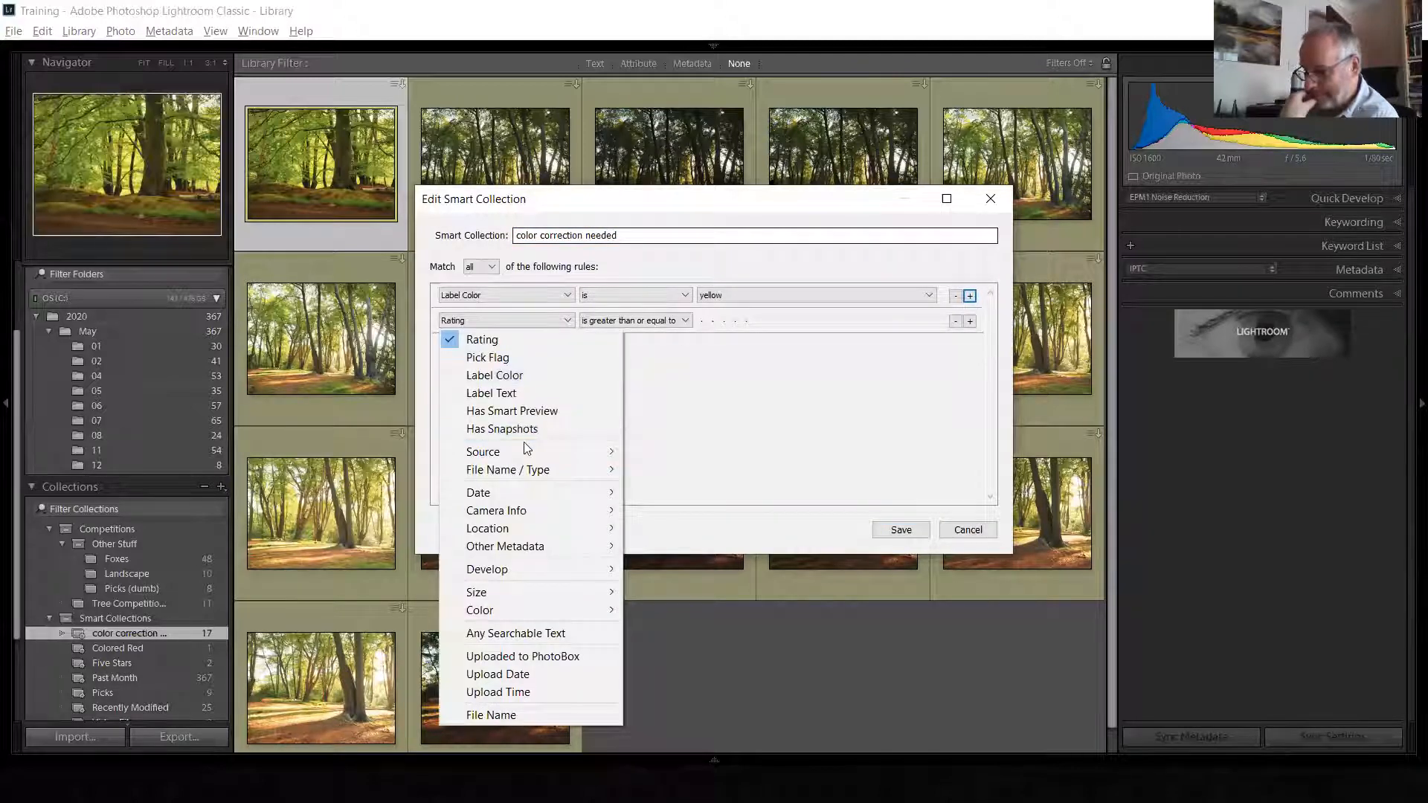
pyautogui.moveTo(522, 444)
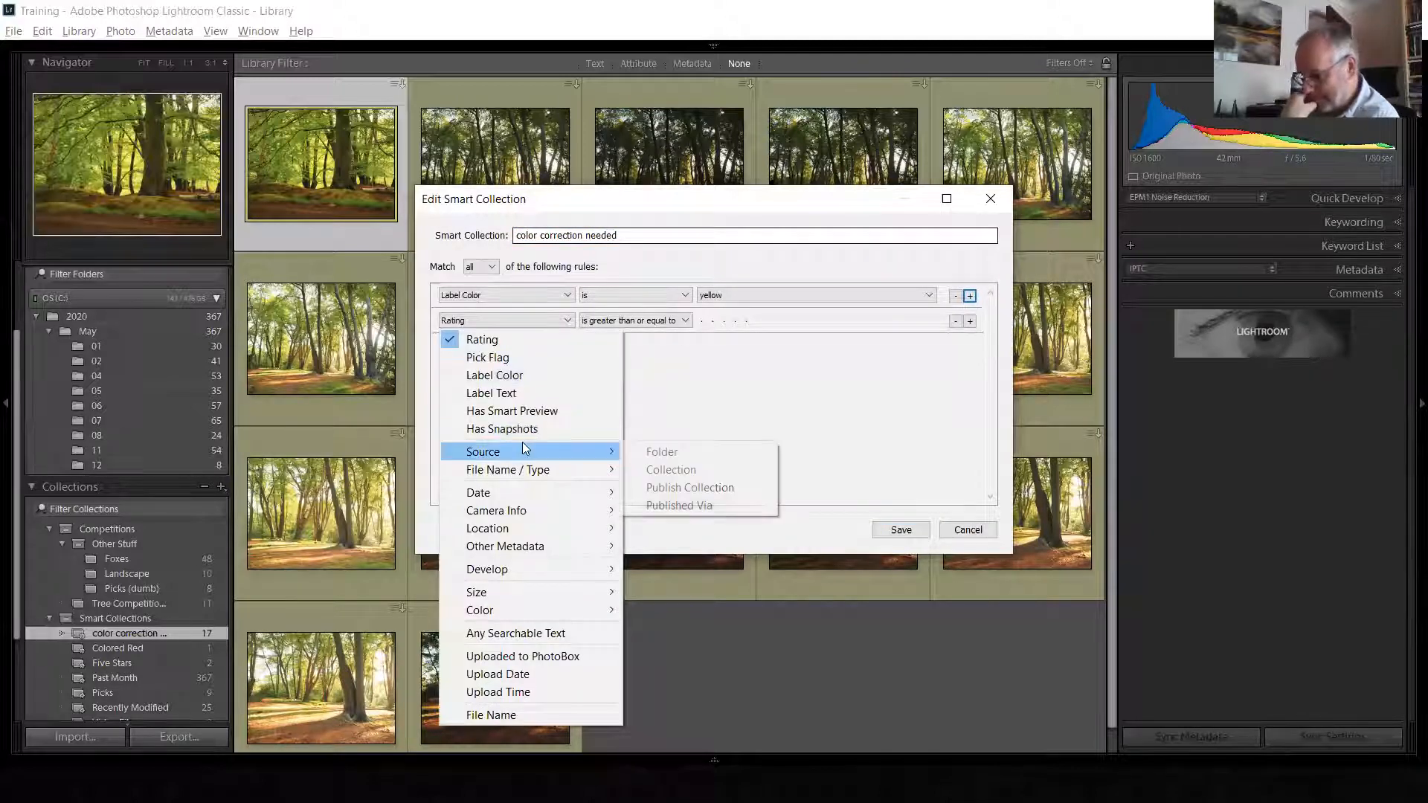
pyautogui.click(657, 451)
pyautogui.click(686, 320)
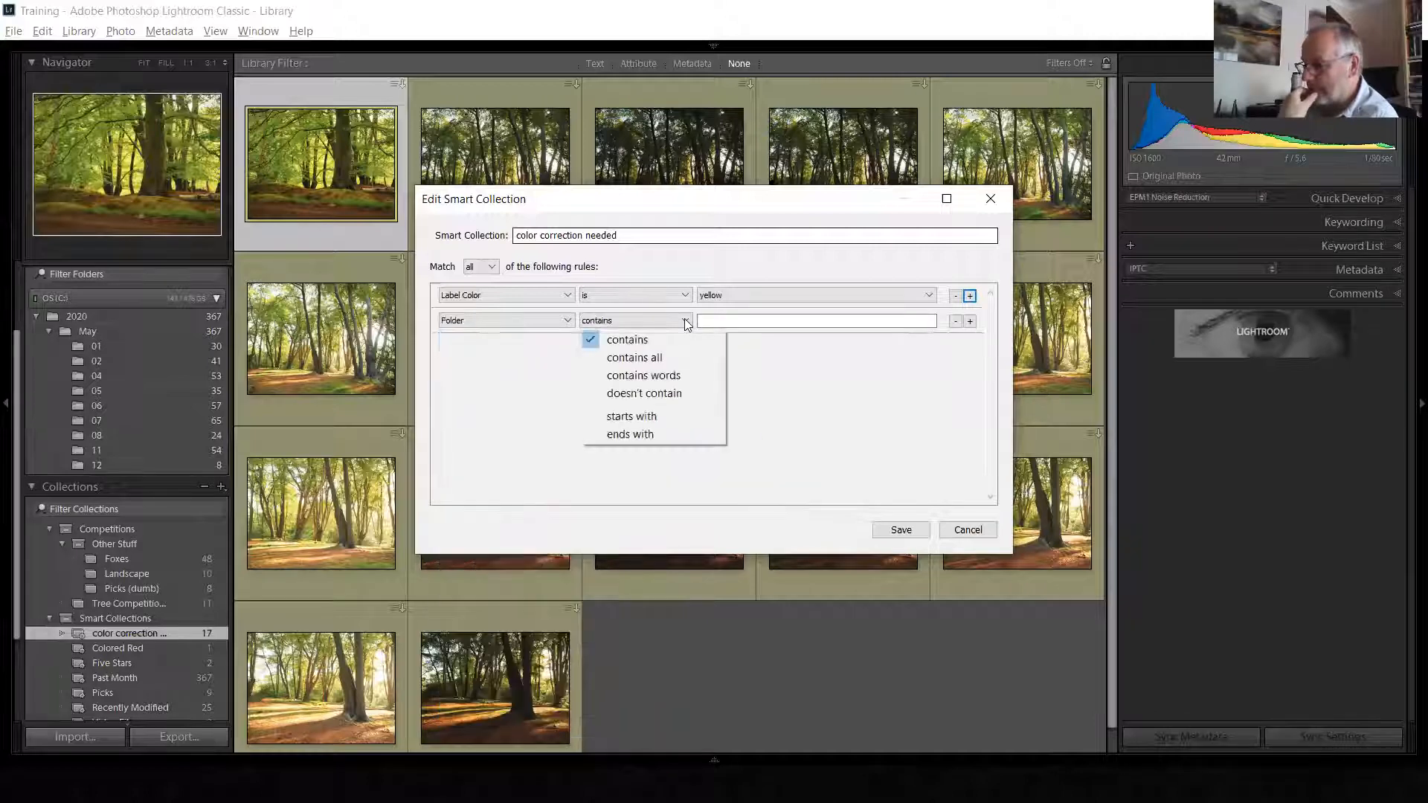
pyautogui.click(650, 341)
pyautogui.click(739, 320)
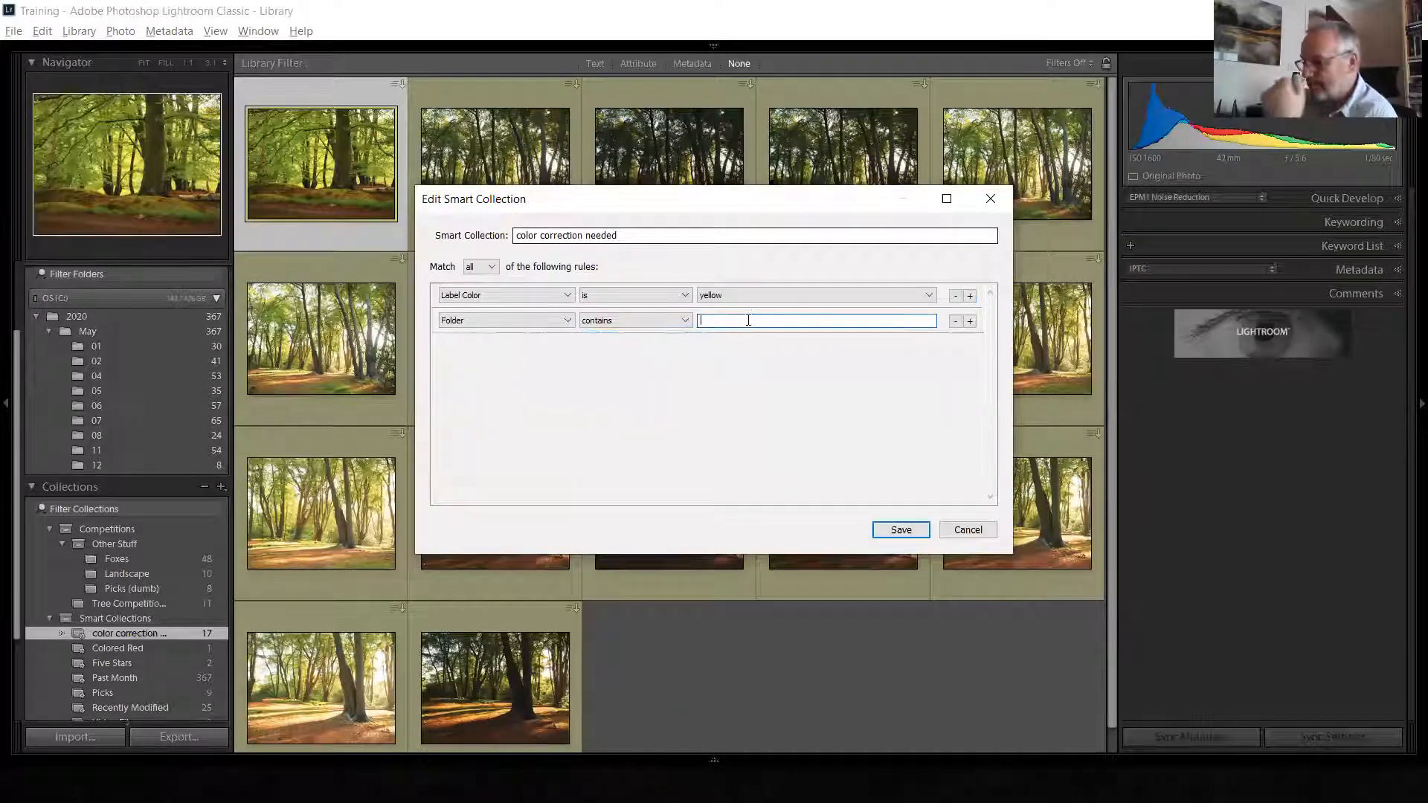
pyautogui.write('May')
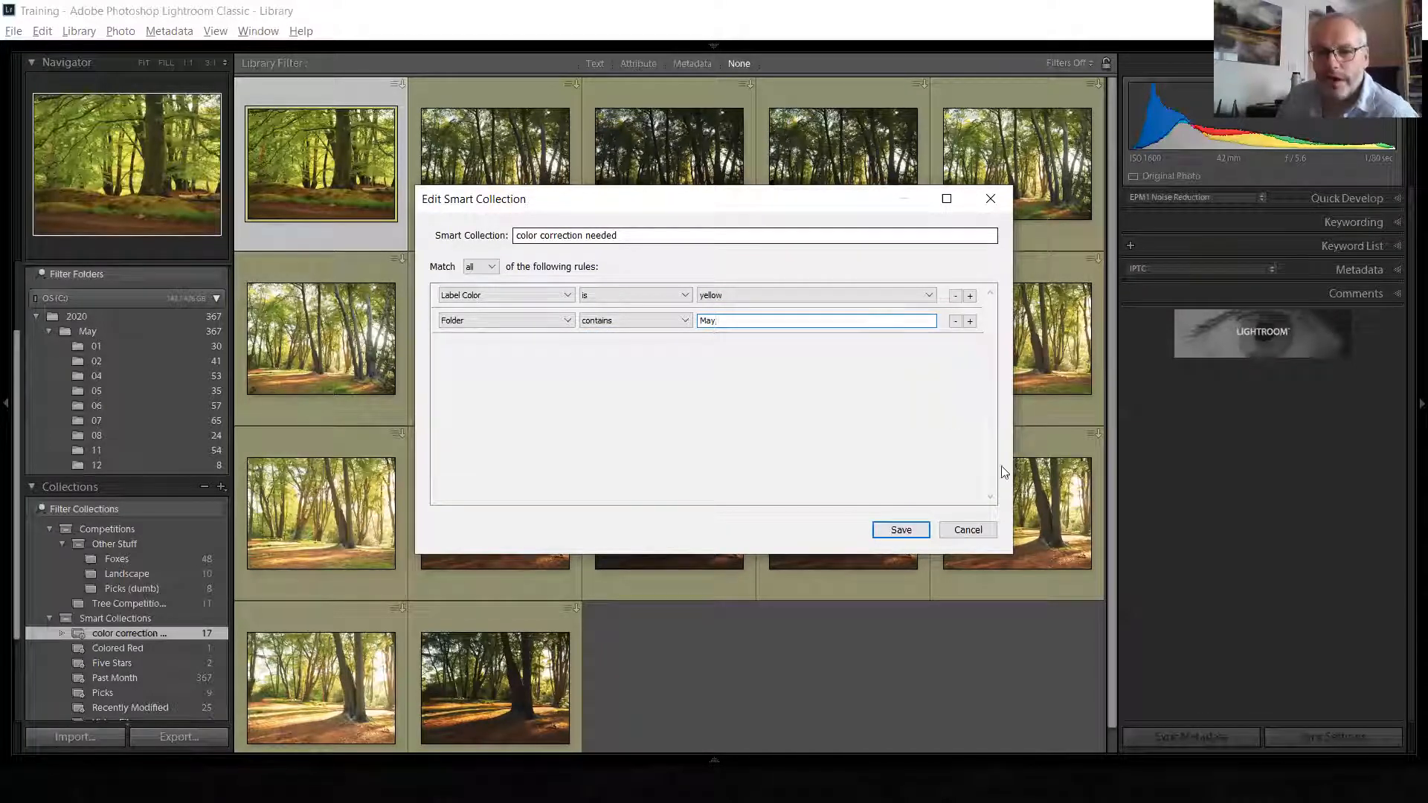
pyautogui.click(969, 530)
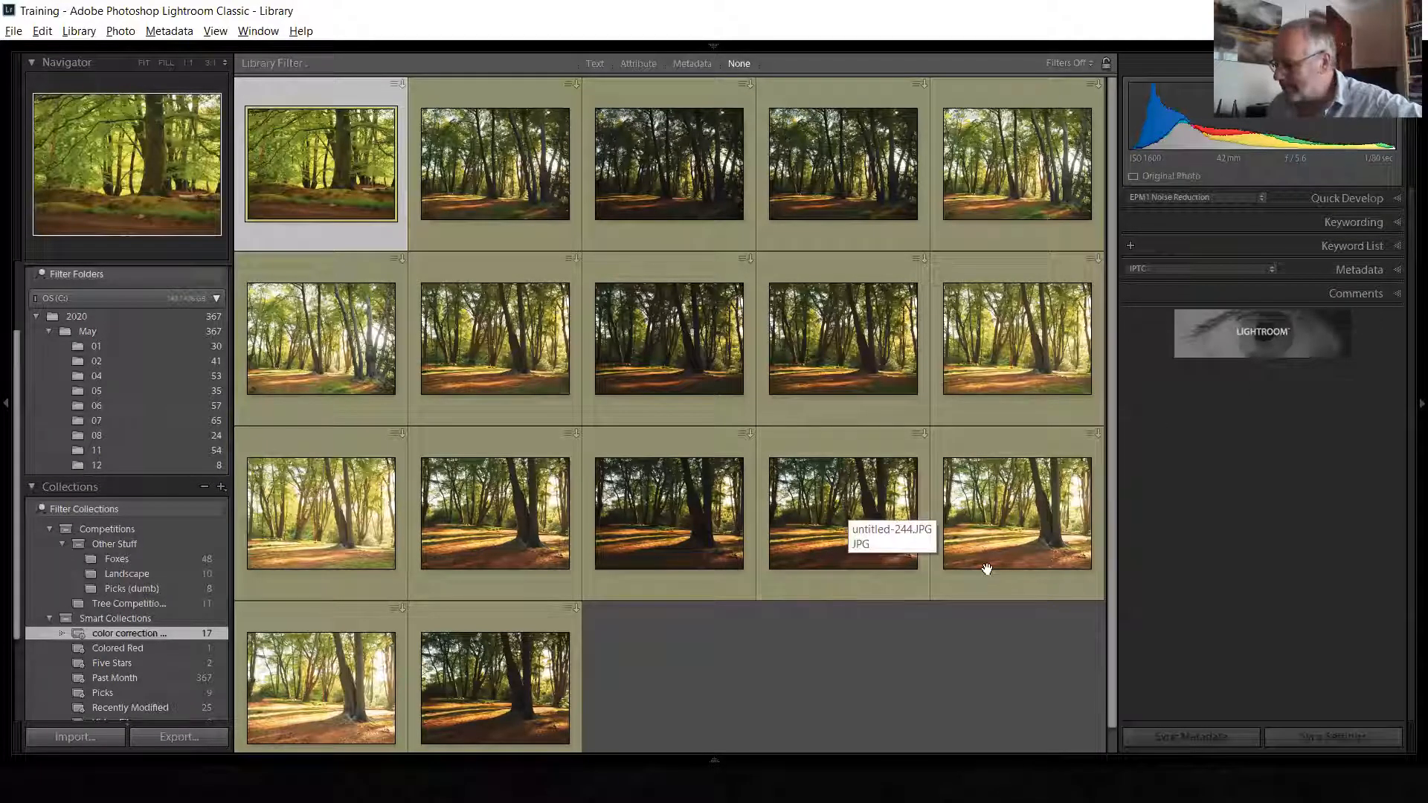
# Deselect the photos, switch to the presentation to show the Keywording slide, and return to Lightroom Classic
pyautogui.click(755, 726)
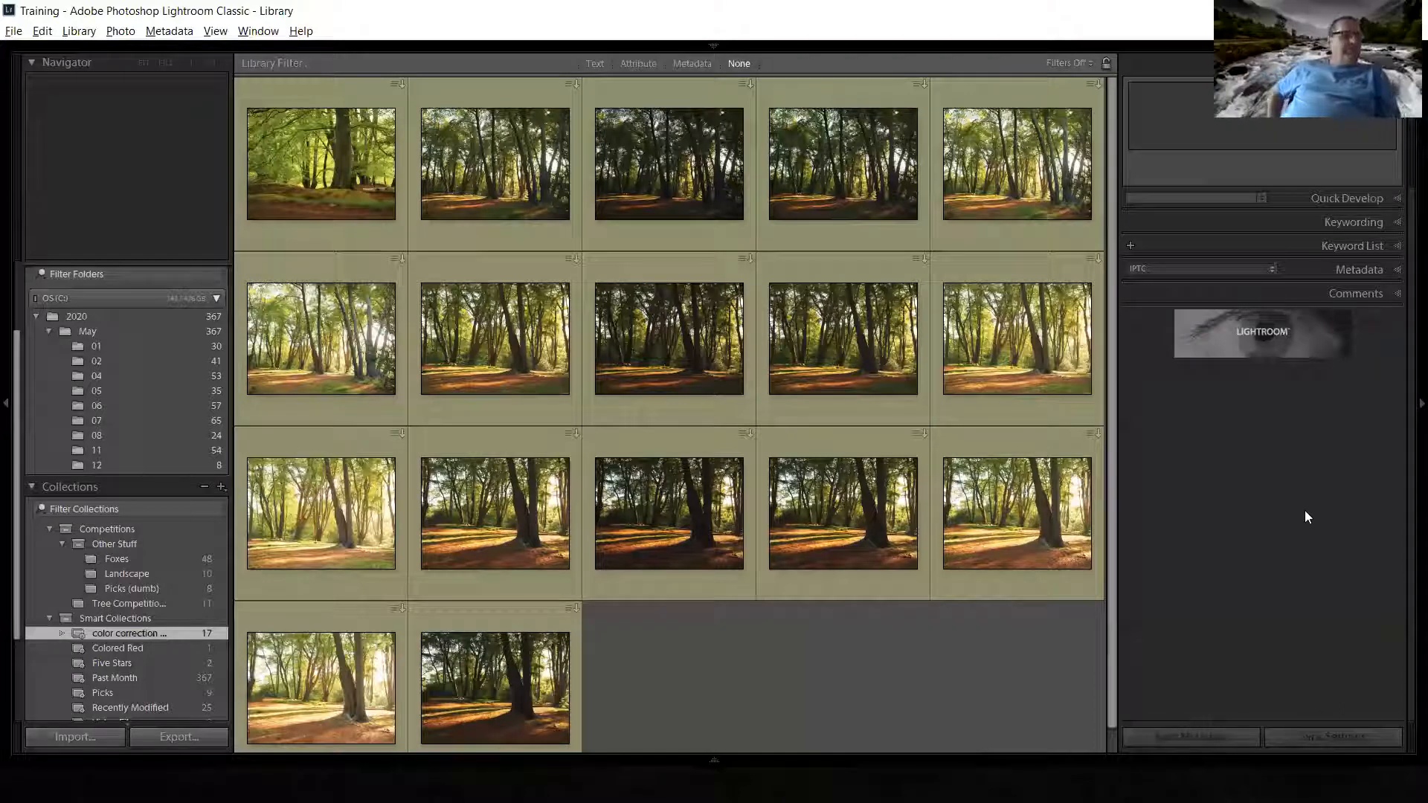
pyautogui.press('alt')
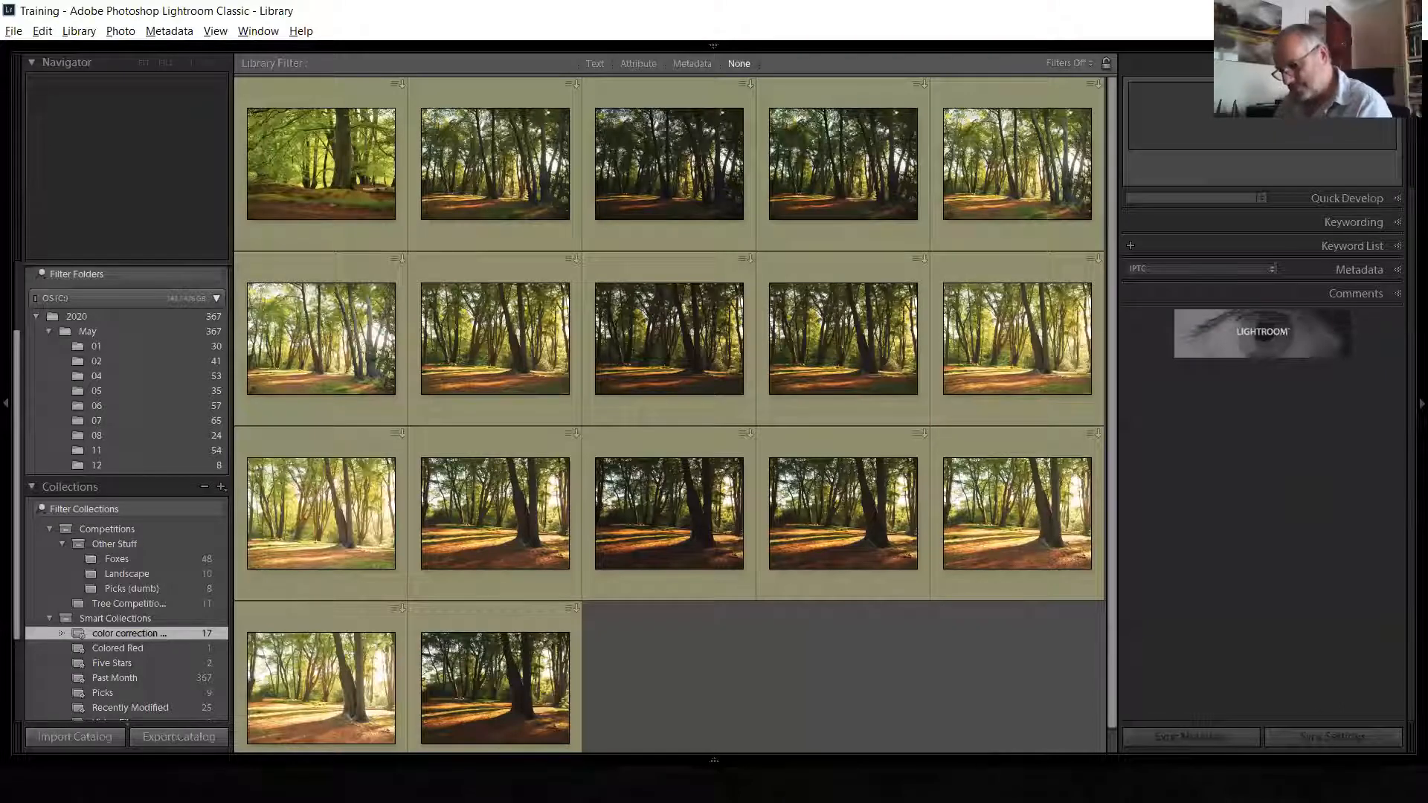
pyautogui.hotkey('alt', 'Tab')
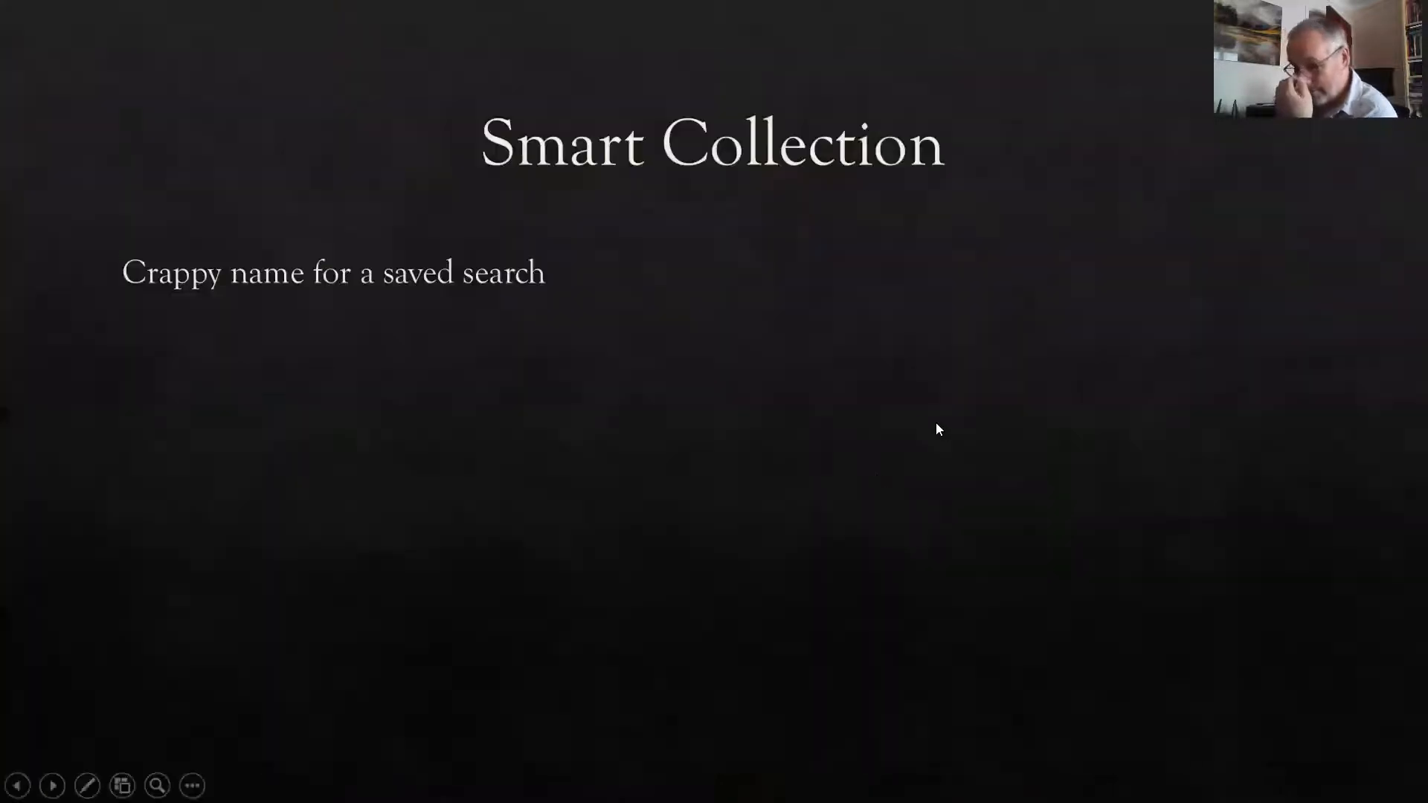
pyautogui.press('Right')
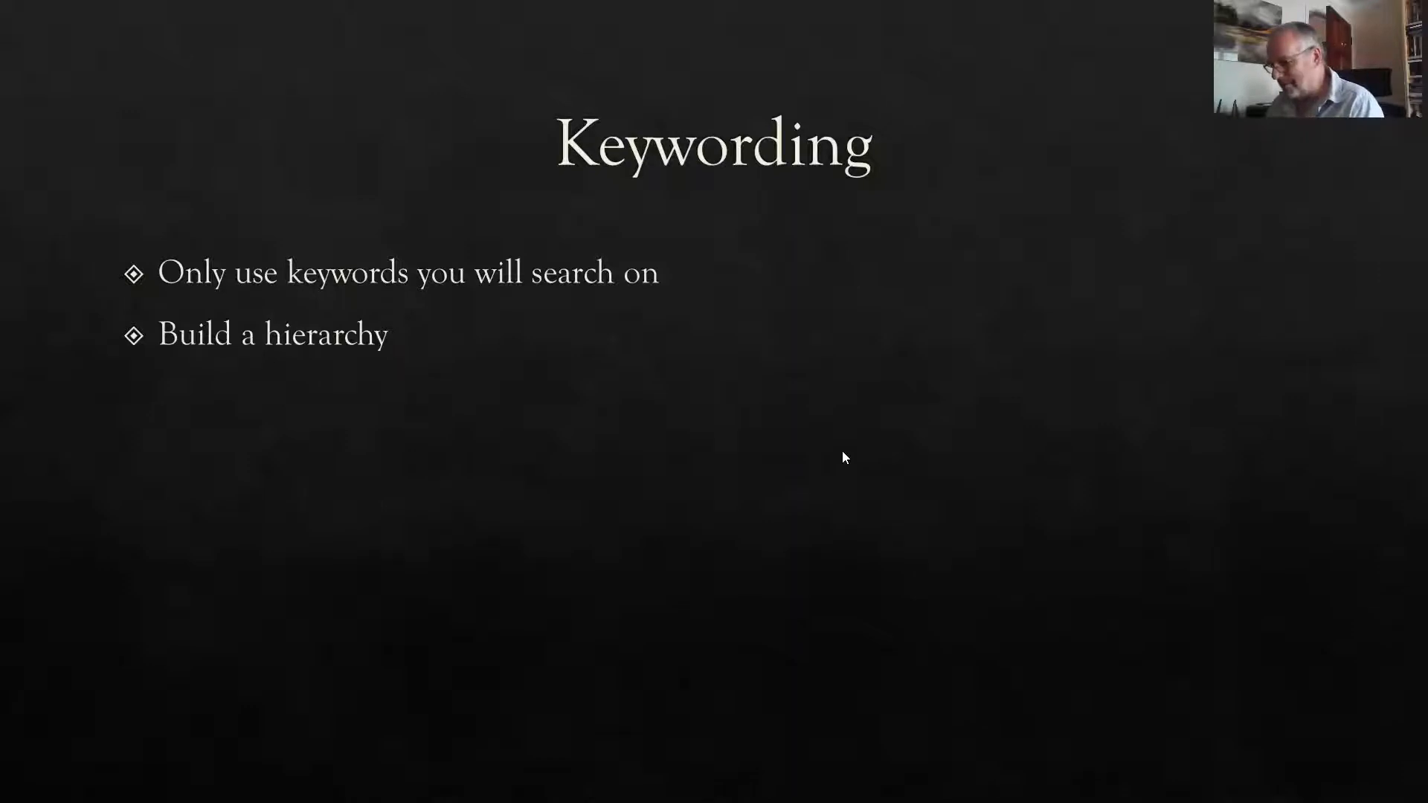
pyautogui.hotkey('alt', 'Tab')
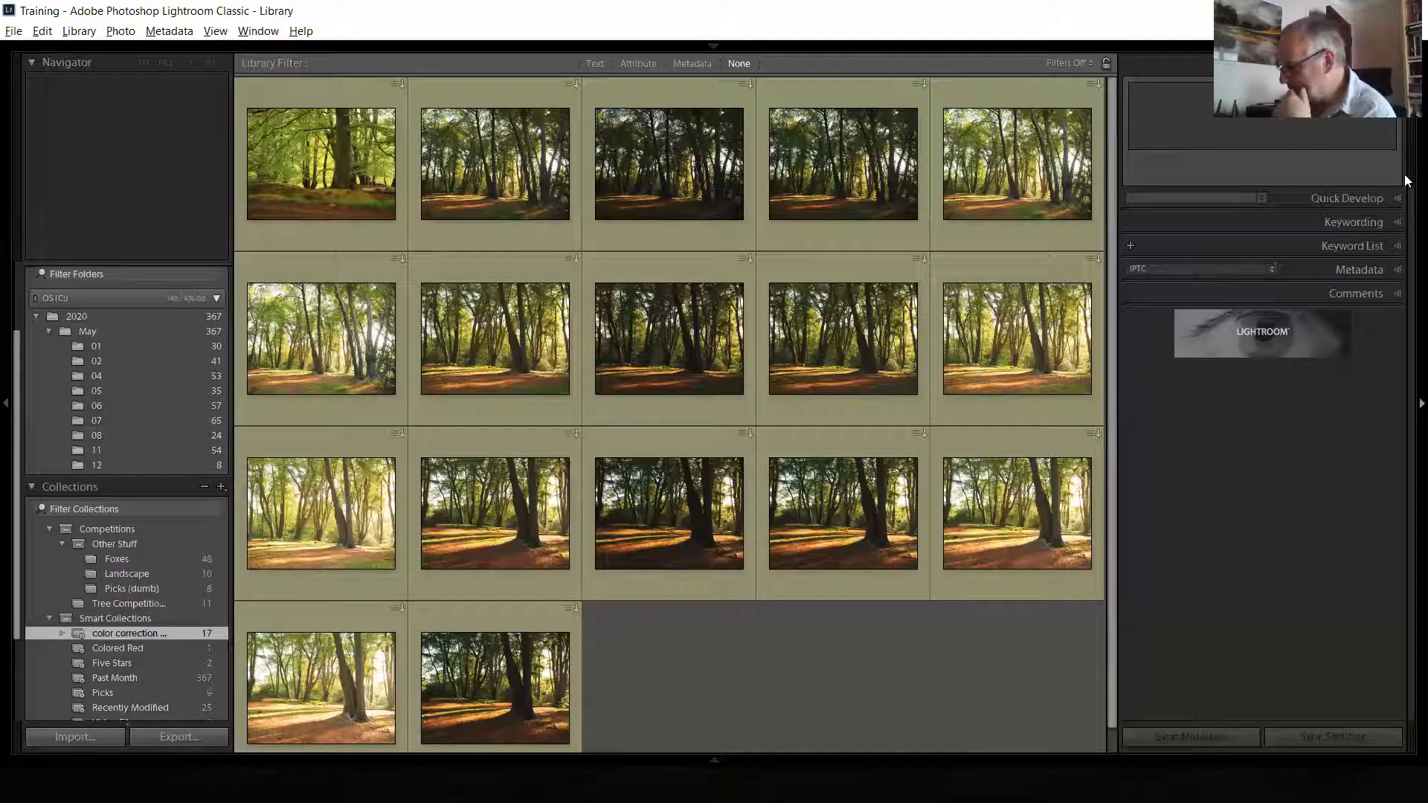
# Expand the keywording options, show the 2020 folder, and select the whole run of fox photos
pyautogui.click(1392, 221)
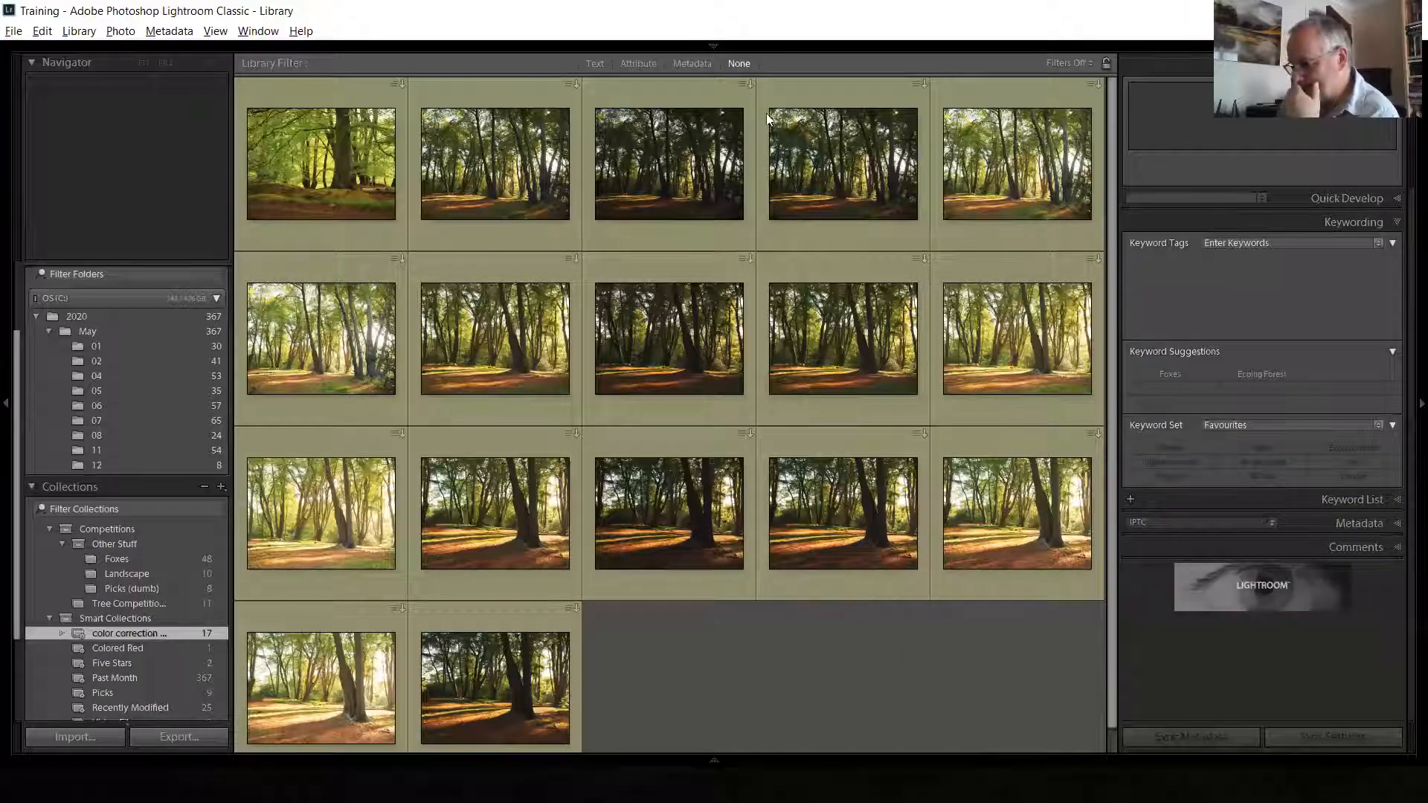
pyautogui.click(92, 315)
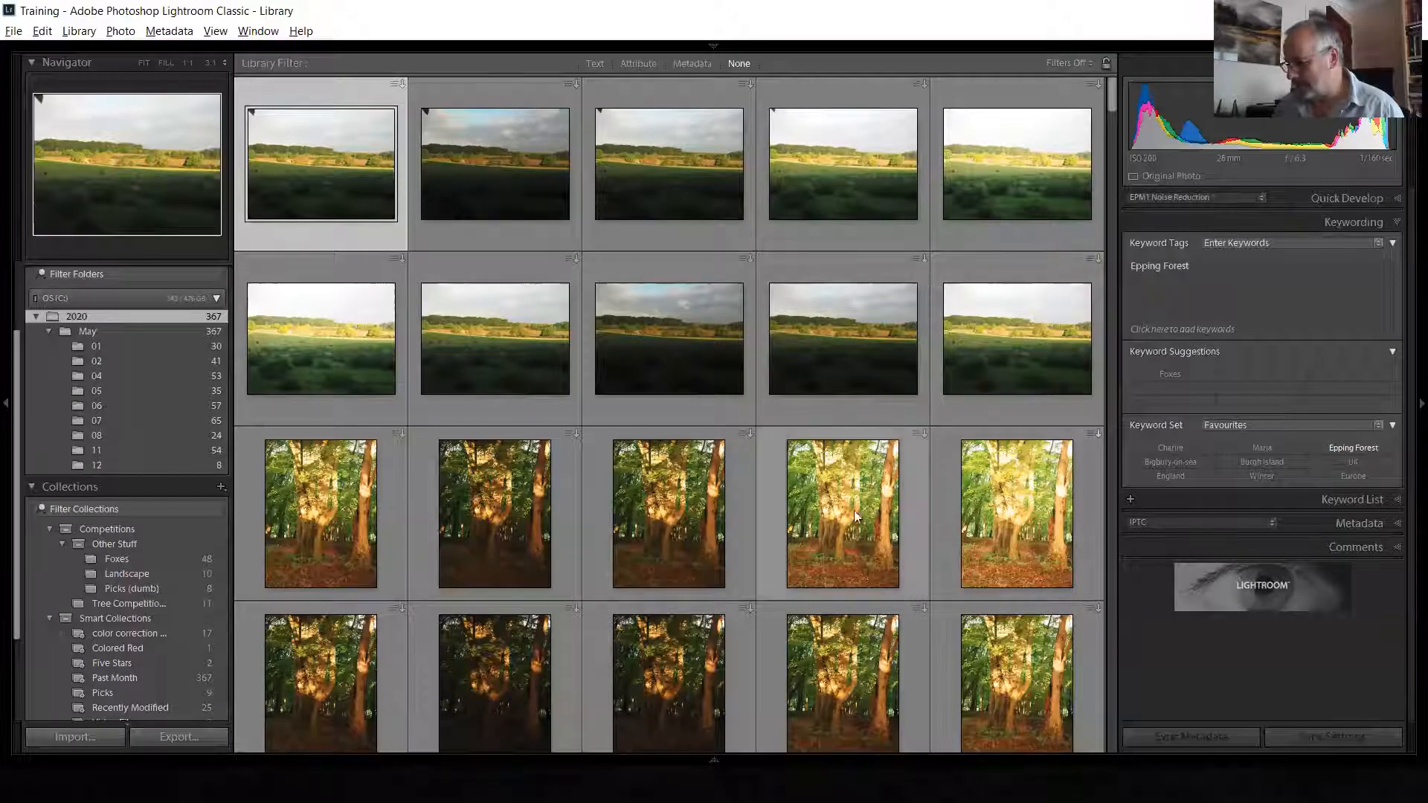
pyautogui.scroll(-5, 849, 504)
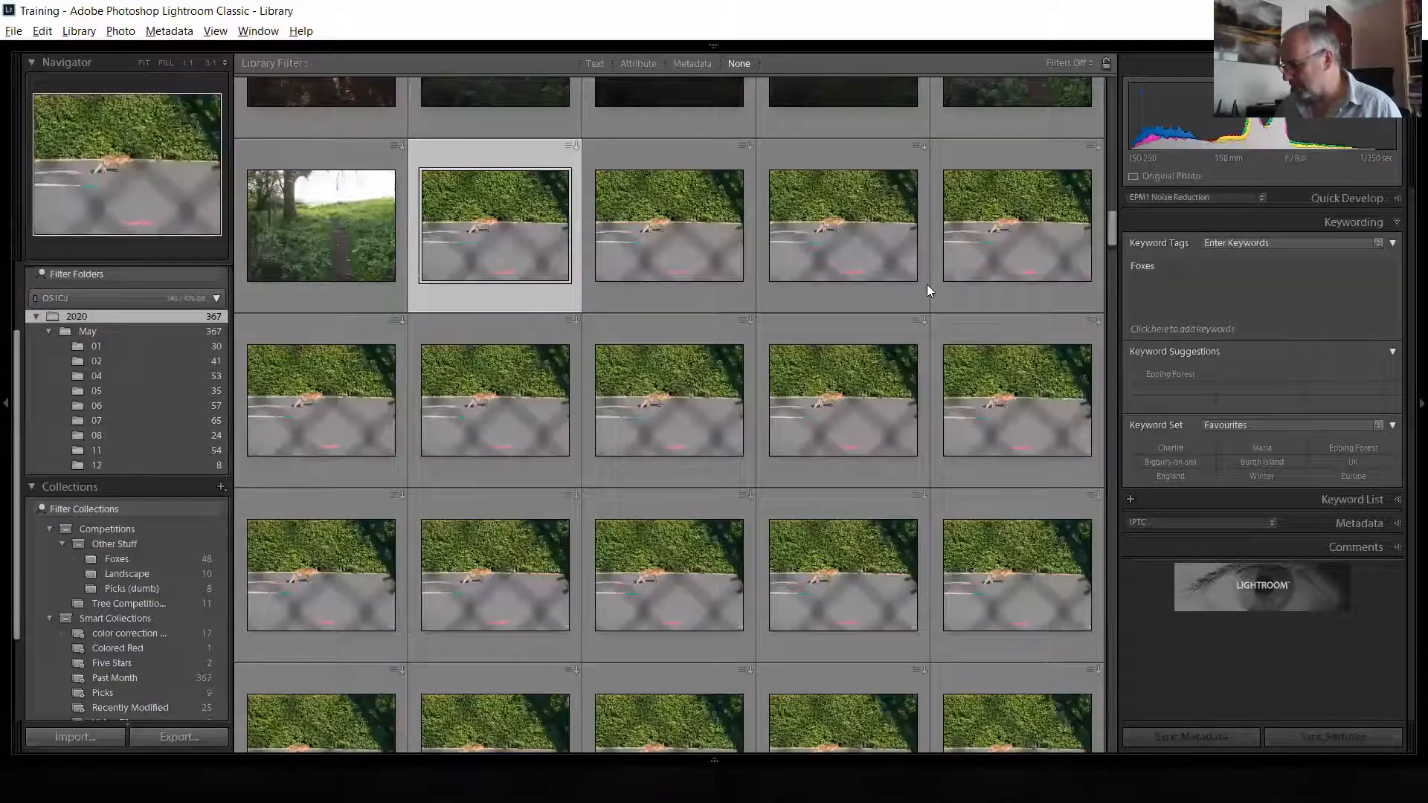
pyautogui.click(1307, 317)
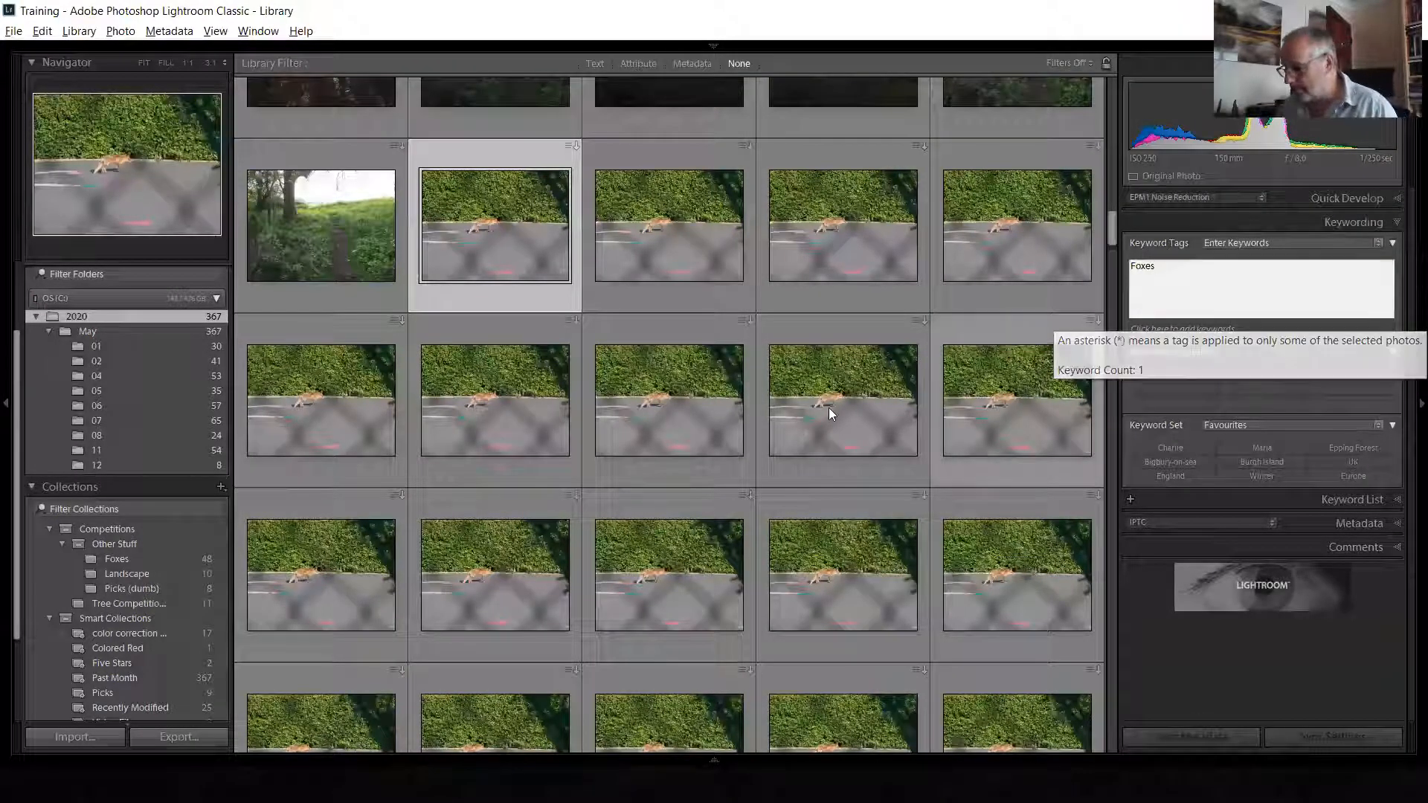
pyautogui.scroll(-10, 856, 421)
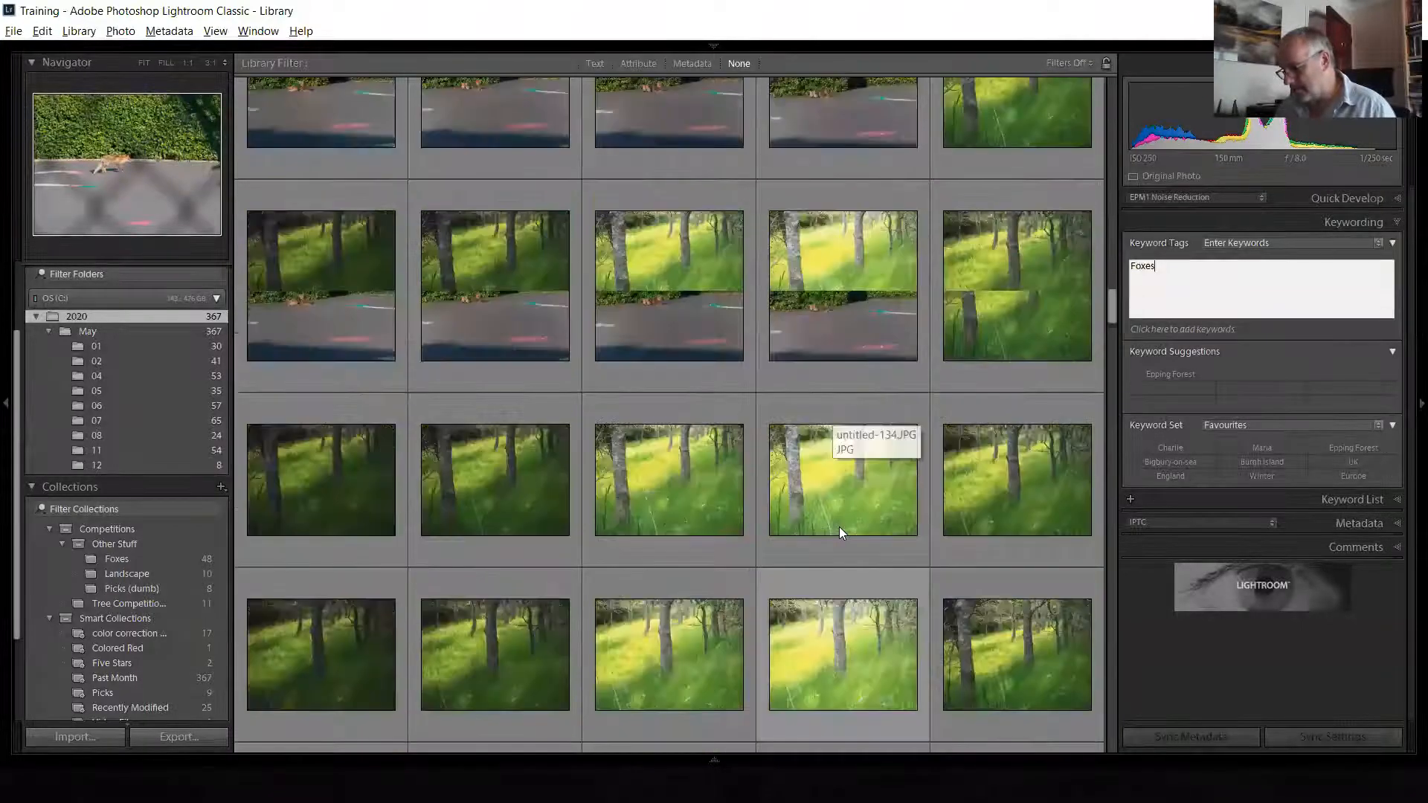
pyautogui.keyDown('shift'); pyautogui.click(847, 530); pyautogui.keyUp('shift')
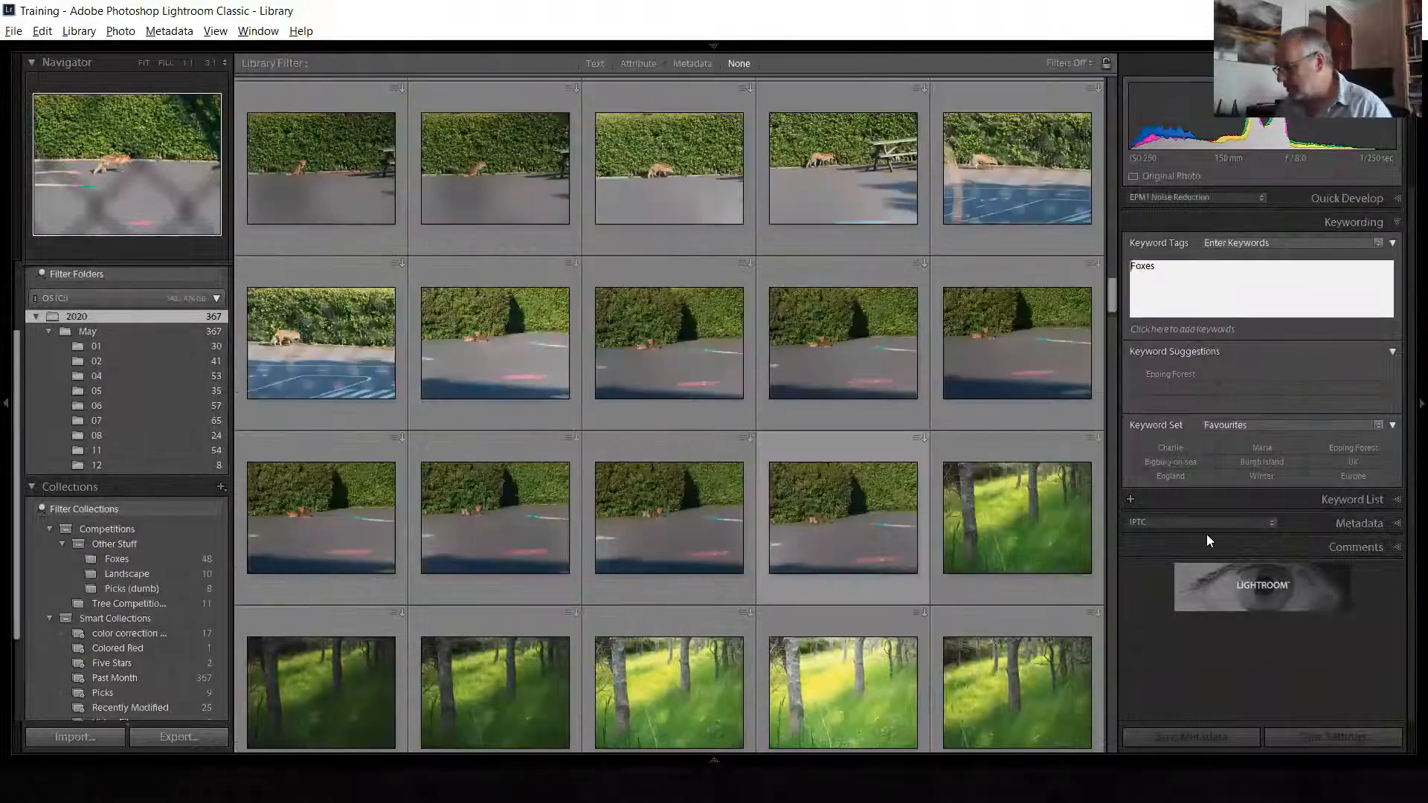
# Add the keywords playground and backgarden to the selected fox photos alongside Foxes
pyautogui.click(1323, 291)
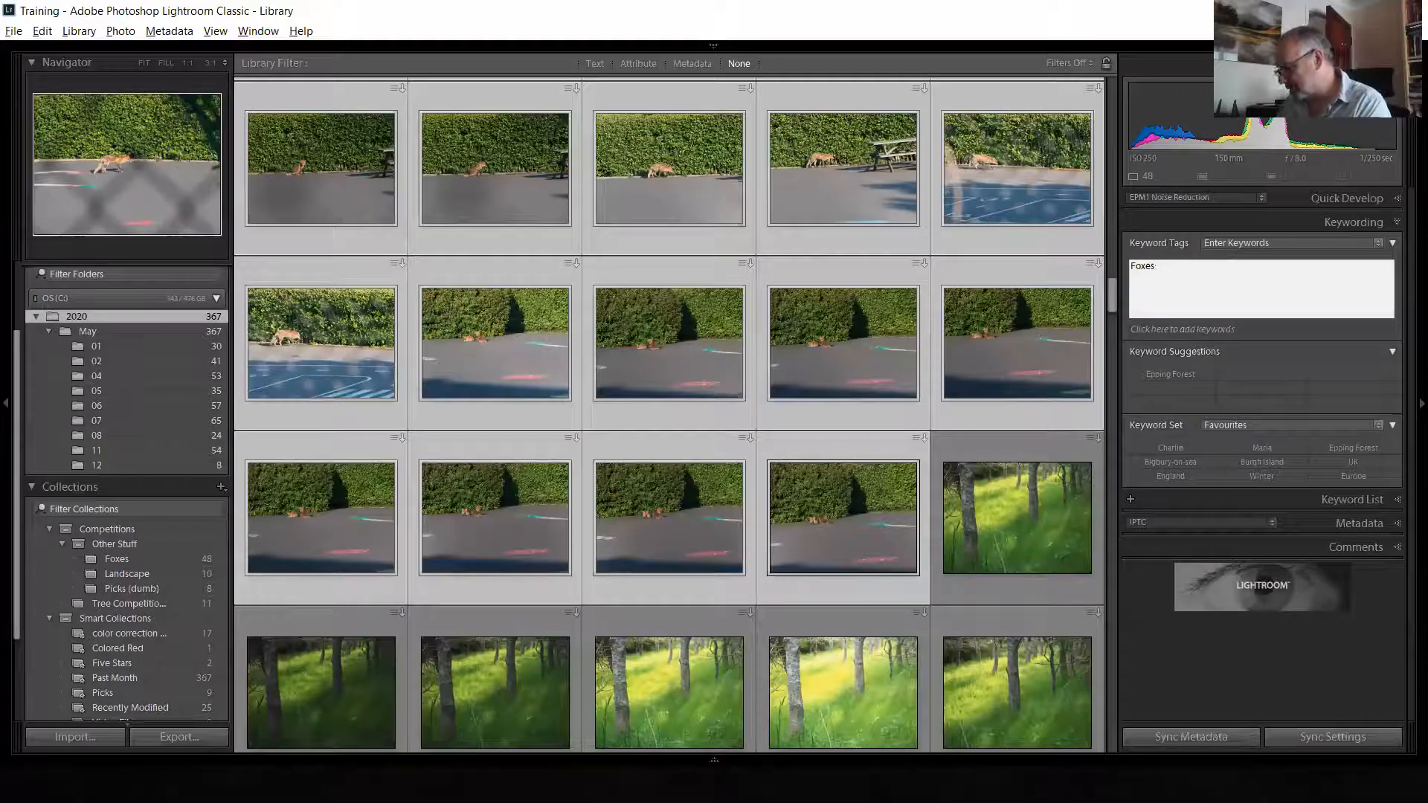
pyautogui.write(',')
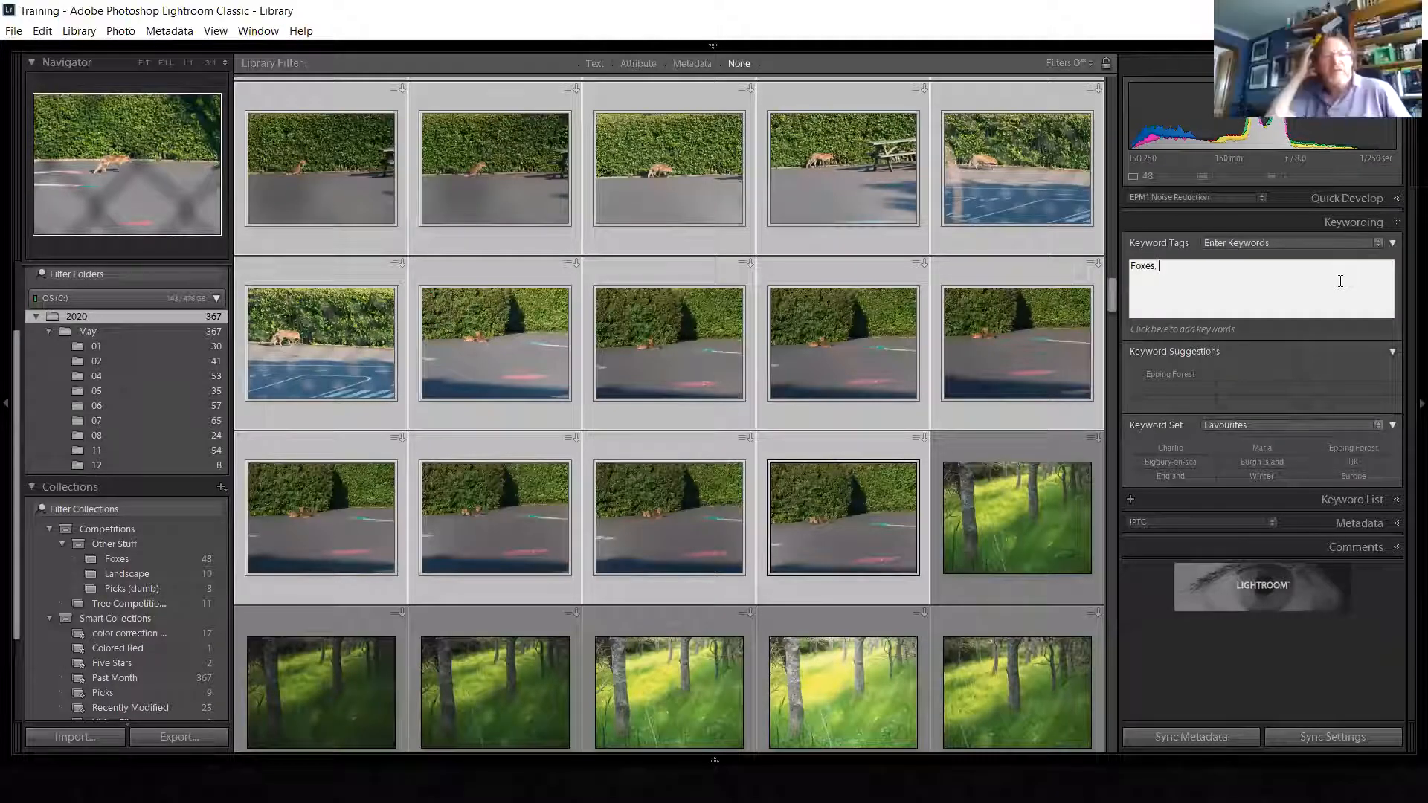
pyautogui.write('pla')
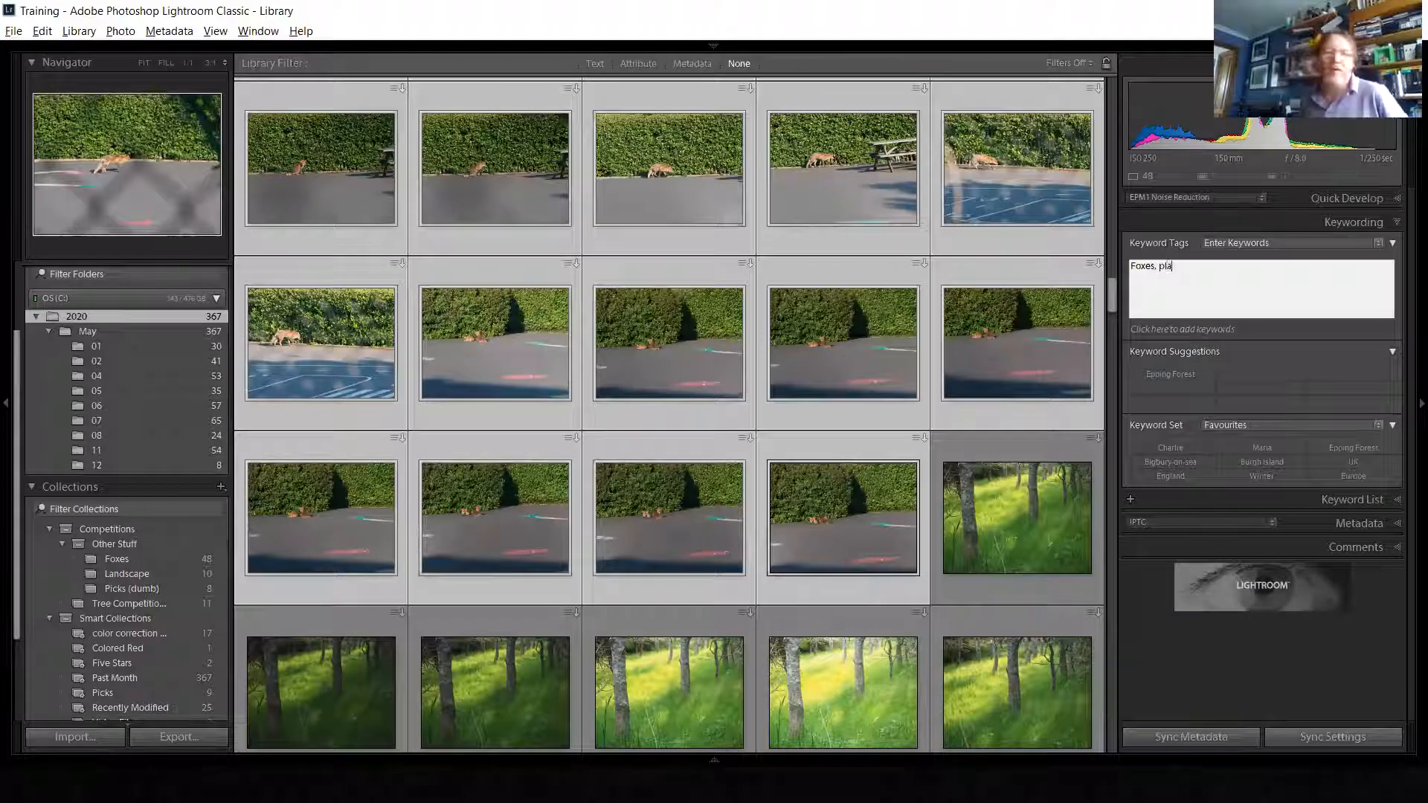
pyautogui.write('yground')
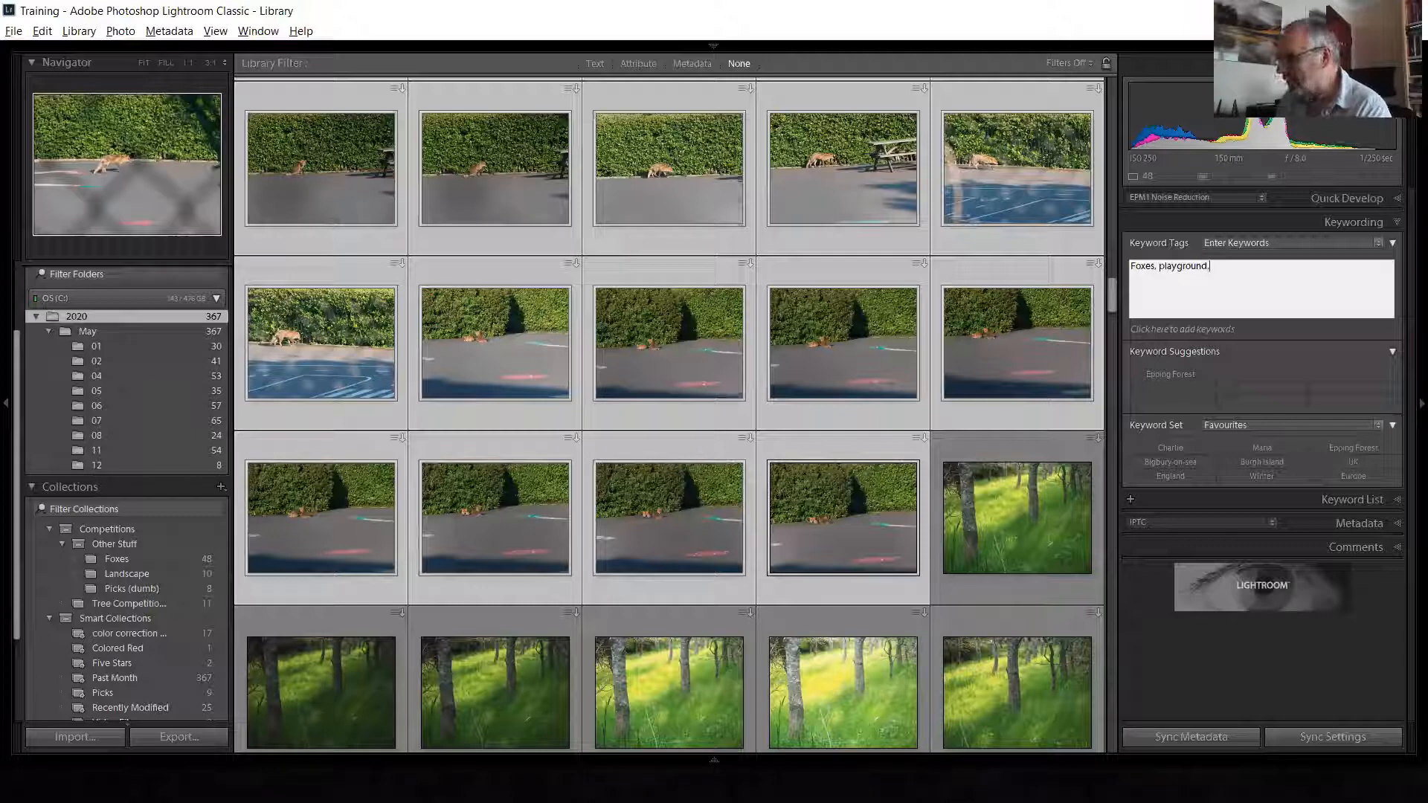
pyautogui.write(',')
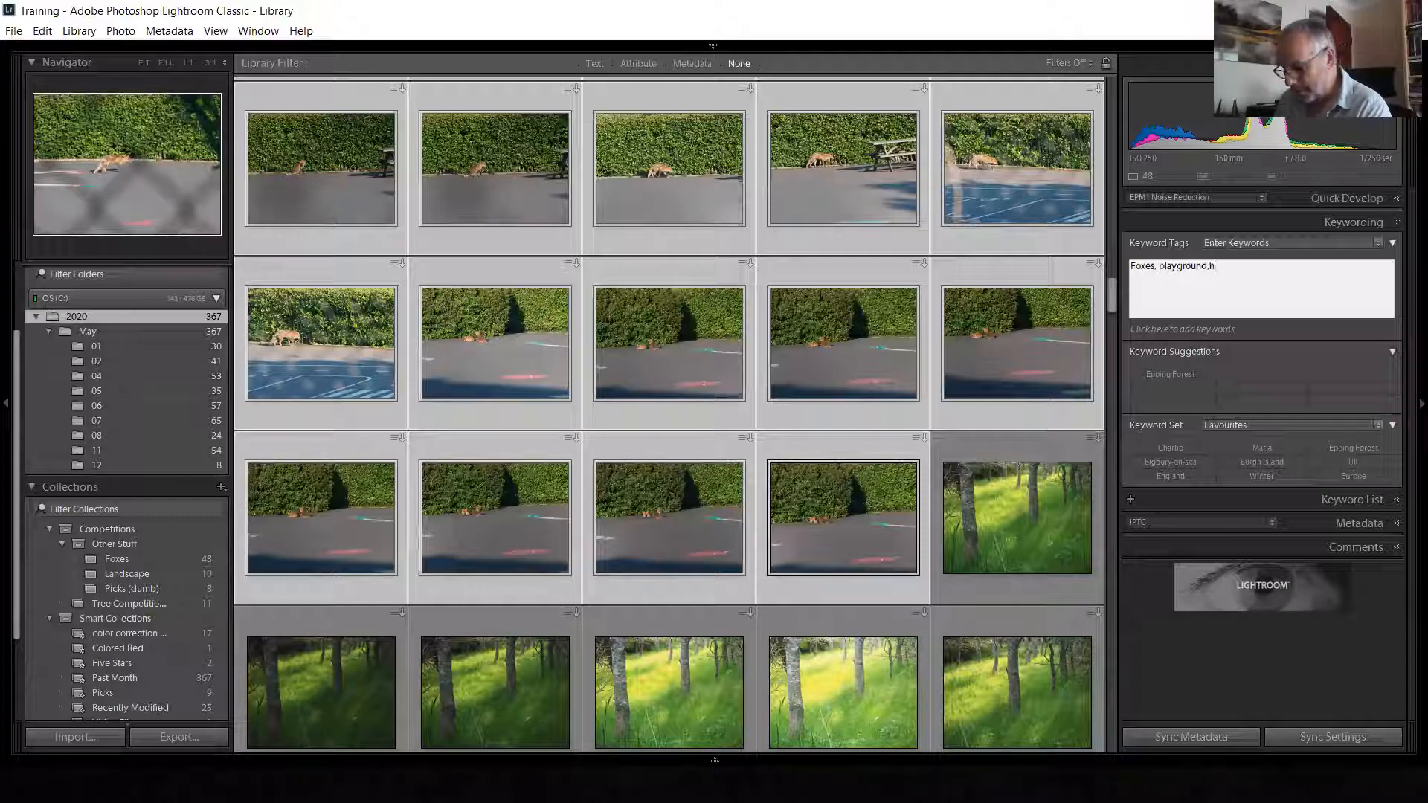
pyautogui.write('backgarden')
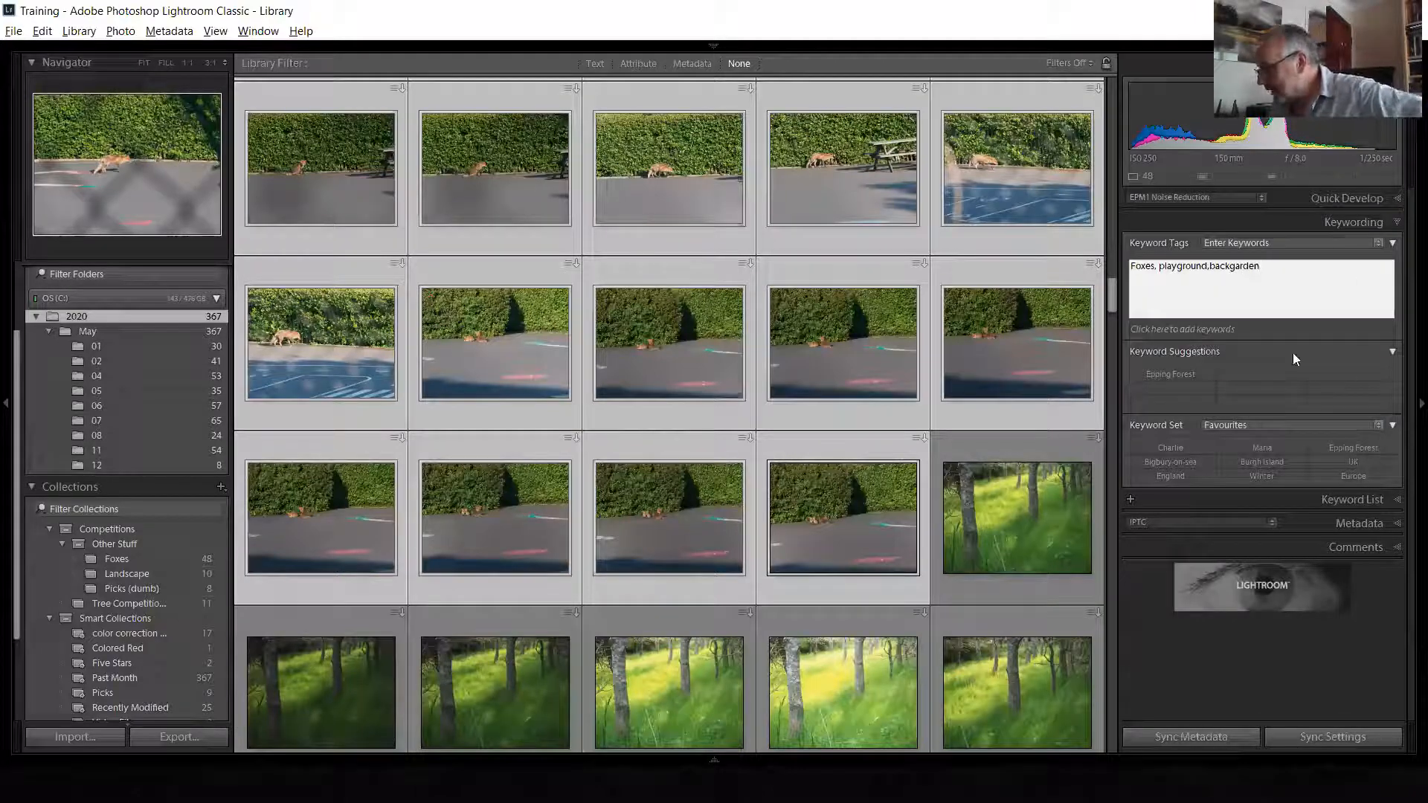
pyautogui.press('Return')
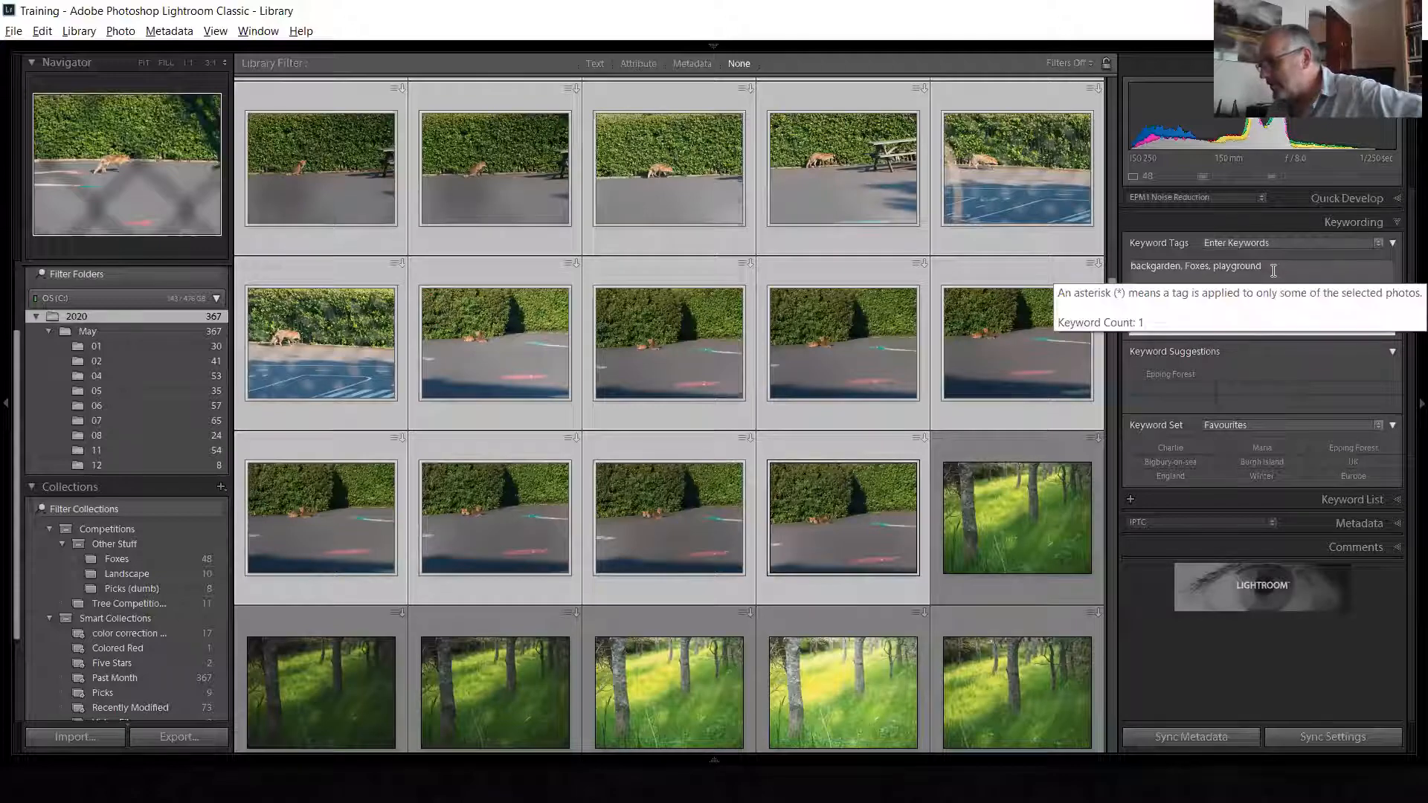
pyautogui.click(1154, 265)
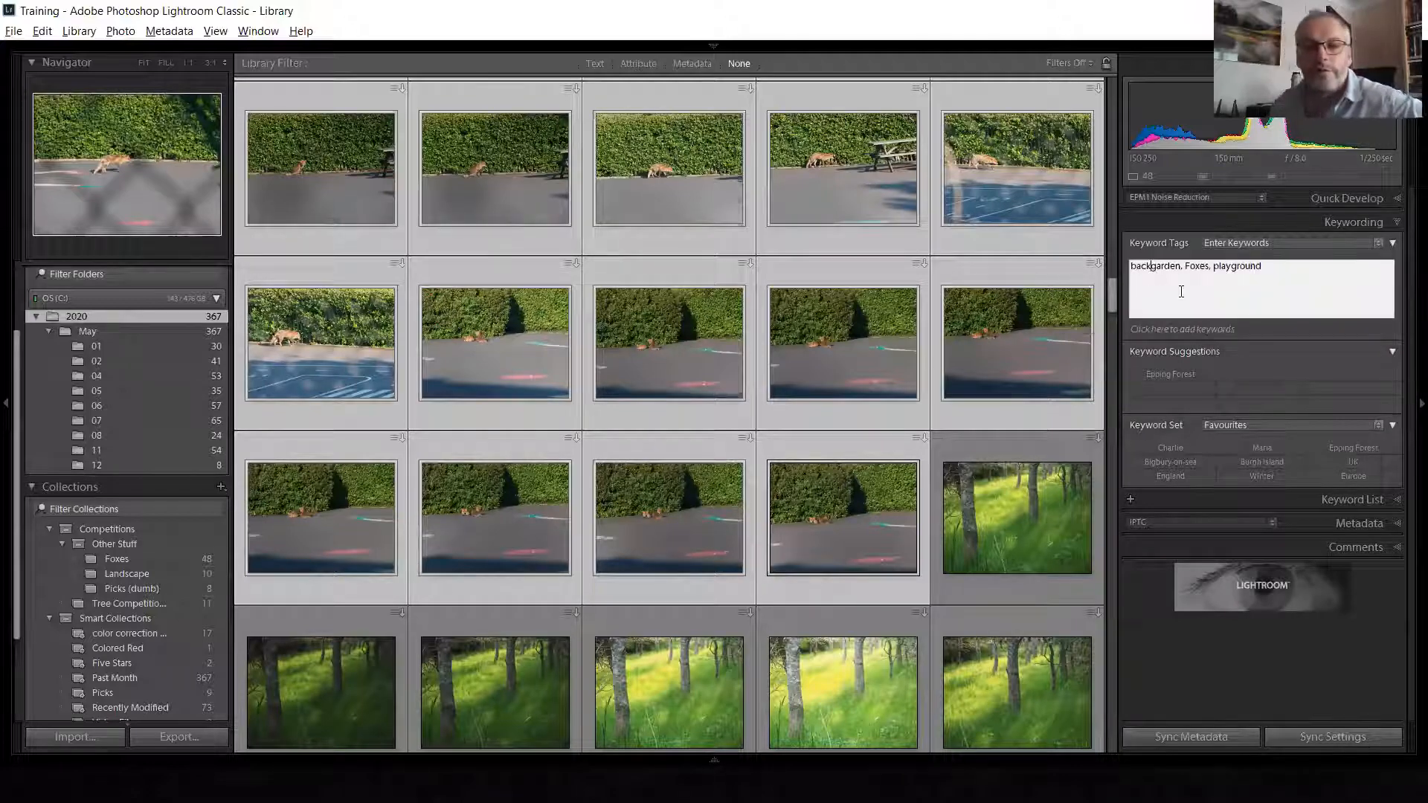
pyautogui.click(1198, 331)
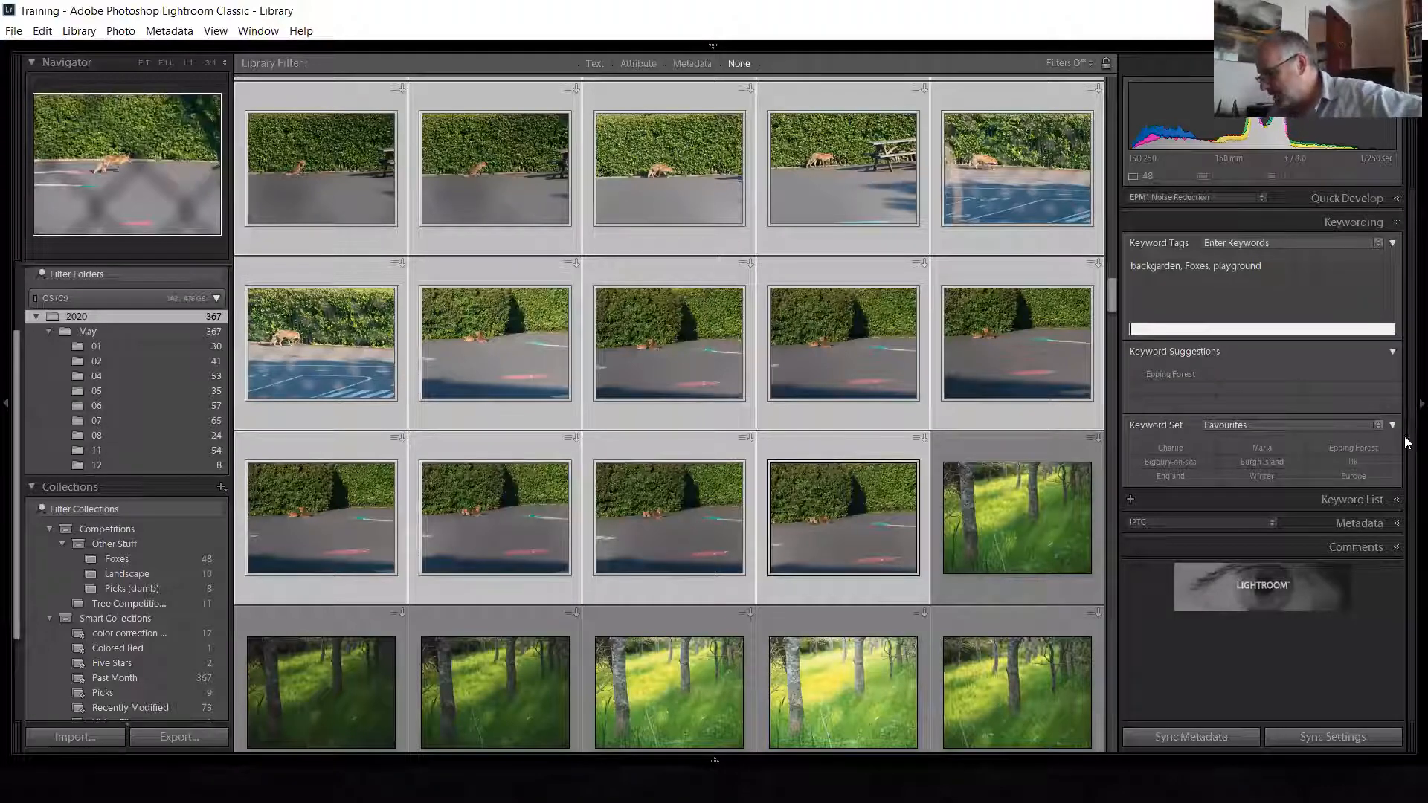
# Expand the keyword list and create a keyword tag named Places without adding it to the selected photos
pyautogui.click(1386, 497)
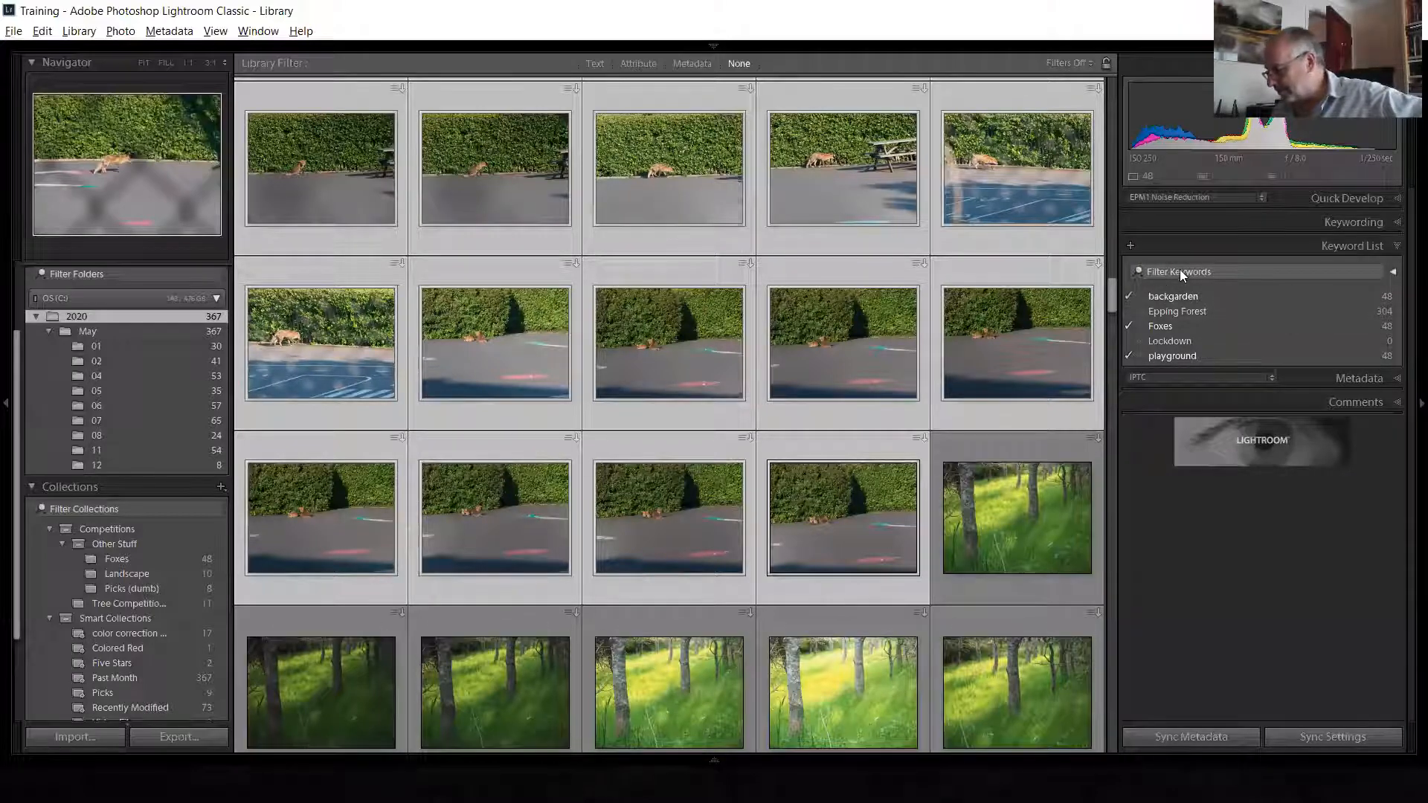
pyautogui.click(1128, 246)
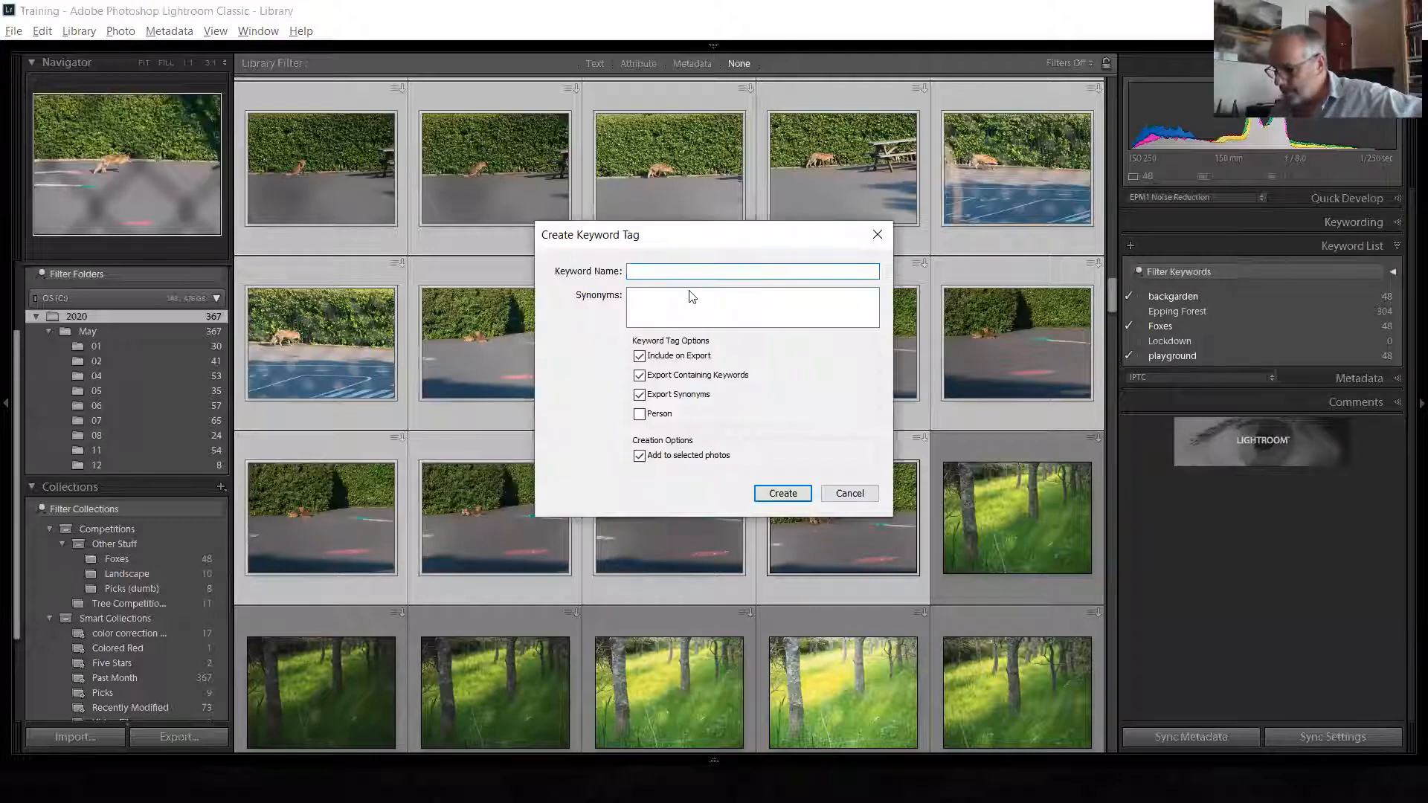
pyautogui.click(849, 493)
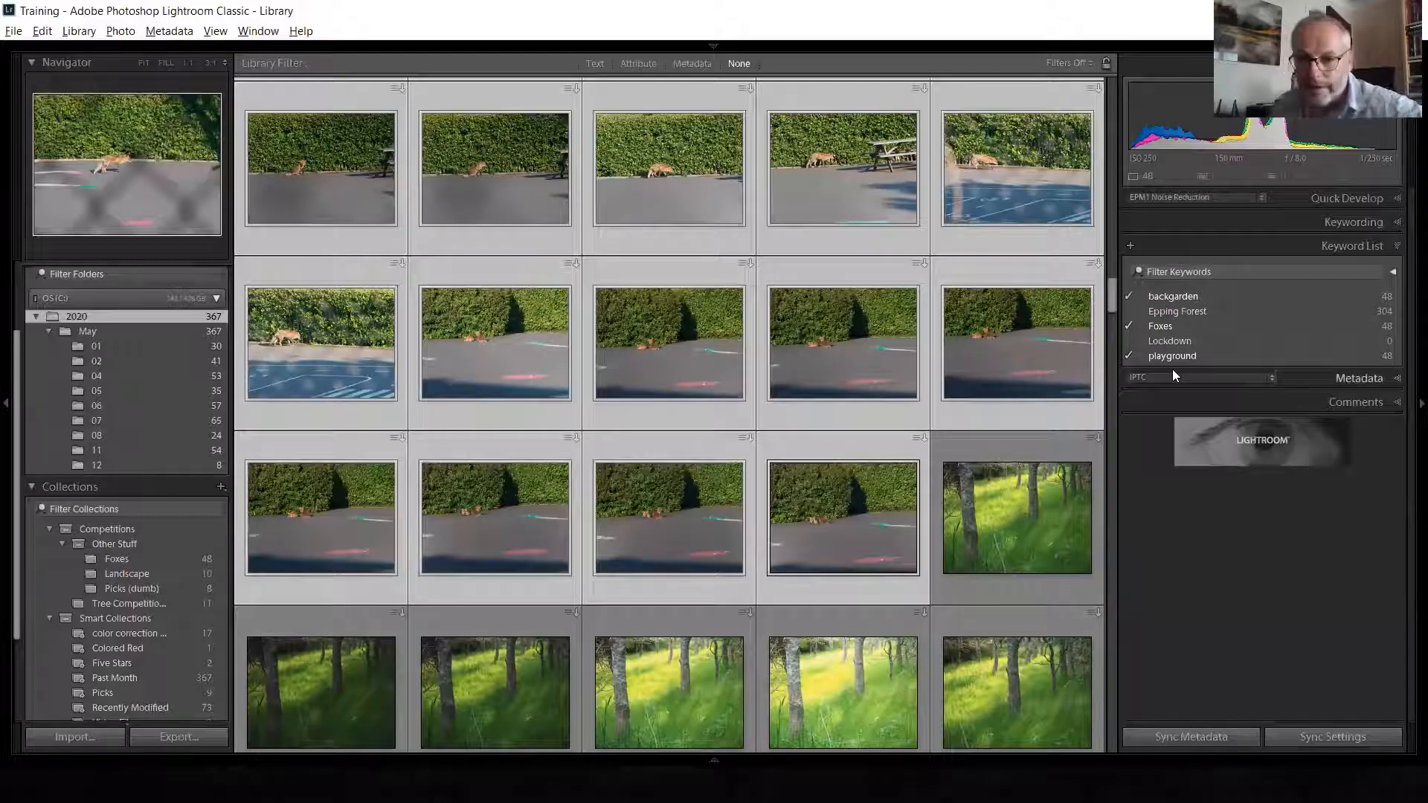
pyautogui.click(1131, 245)
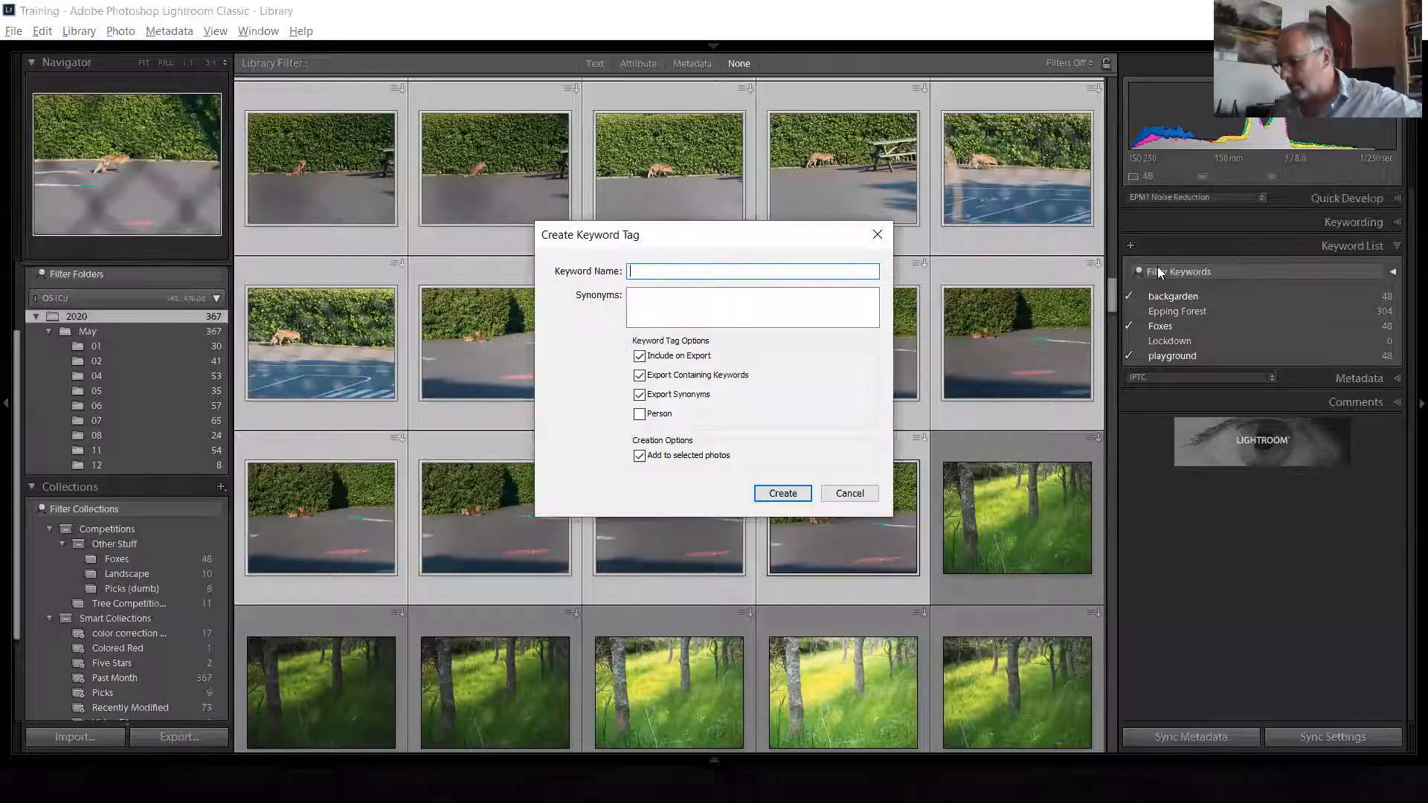
pyautogui.write('Places')
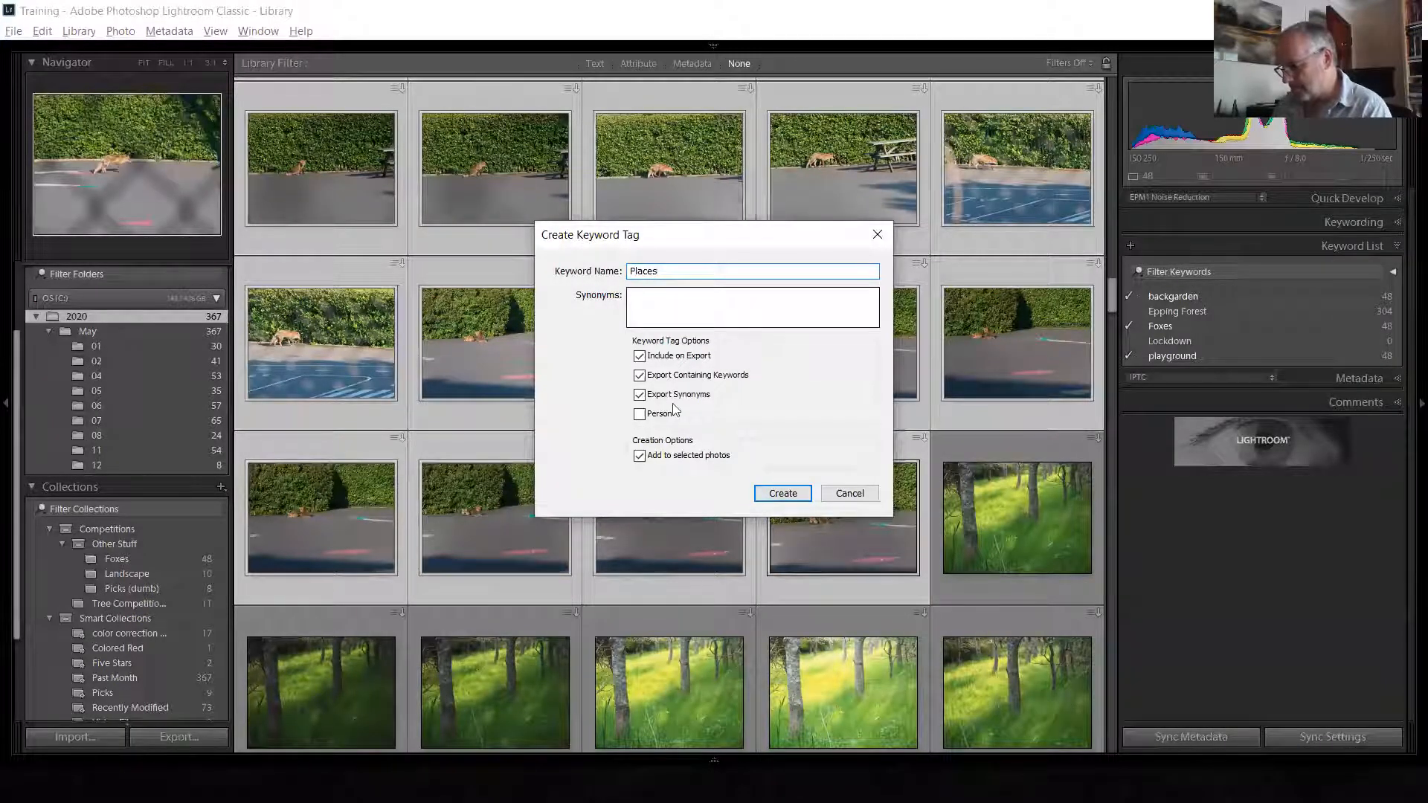
pyautogui.click(639, 356)
pyautogui.click(639, 356)
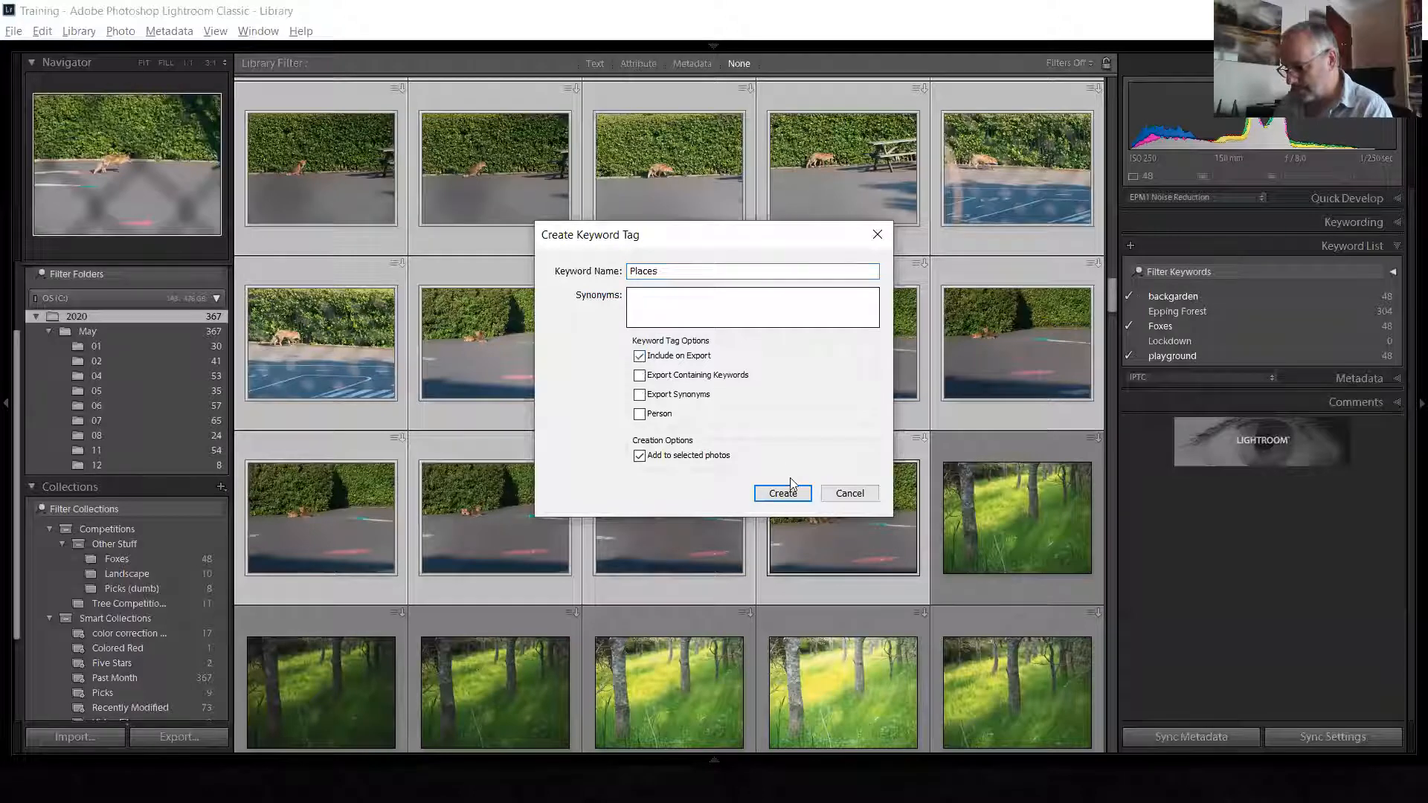
pyautogui.click(639, 375)
pyautogui.click(640, 395)
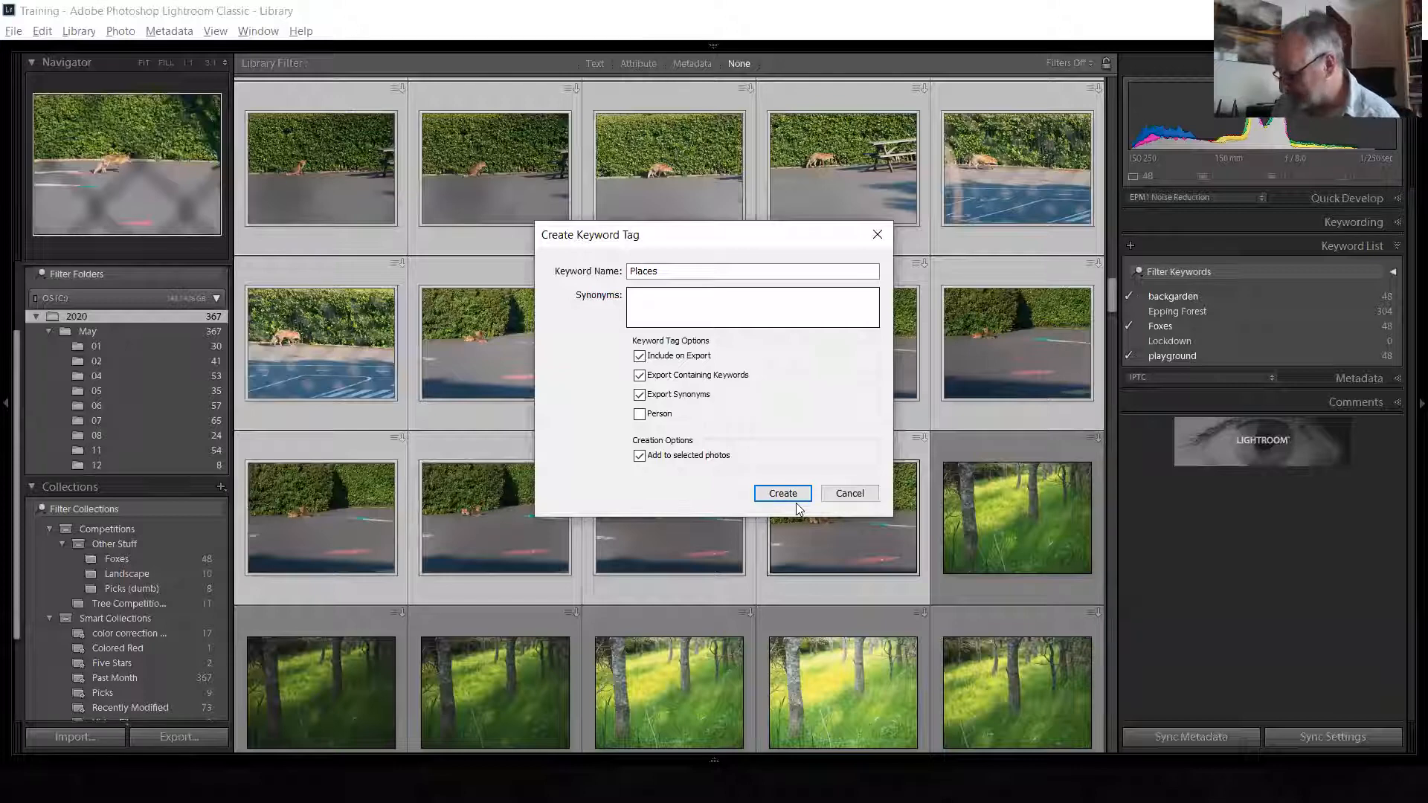
pyautogui.click(638, 457)
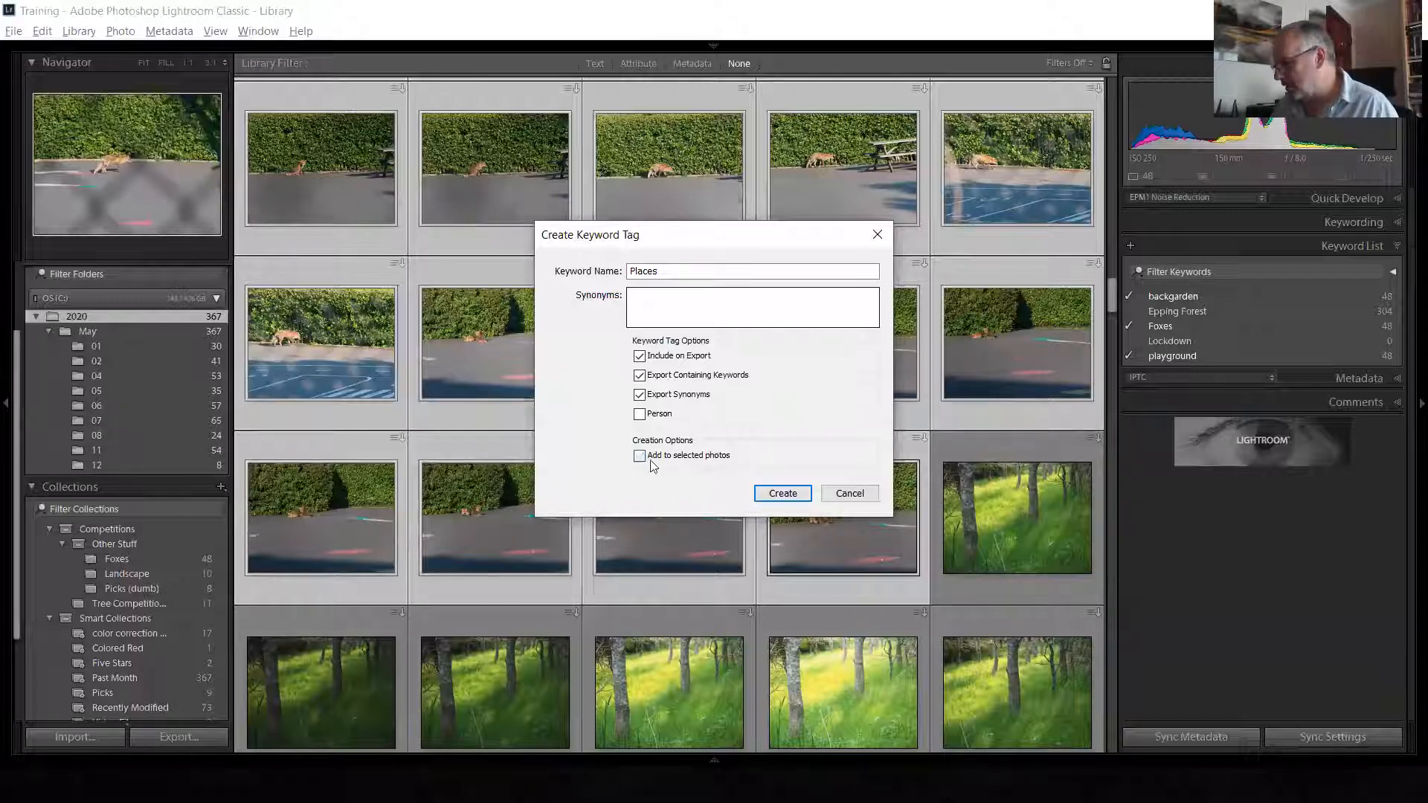
pyautogui.click(785, 496)
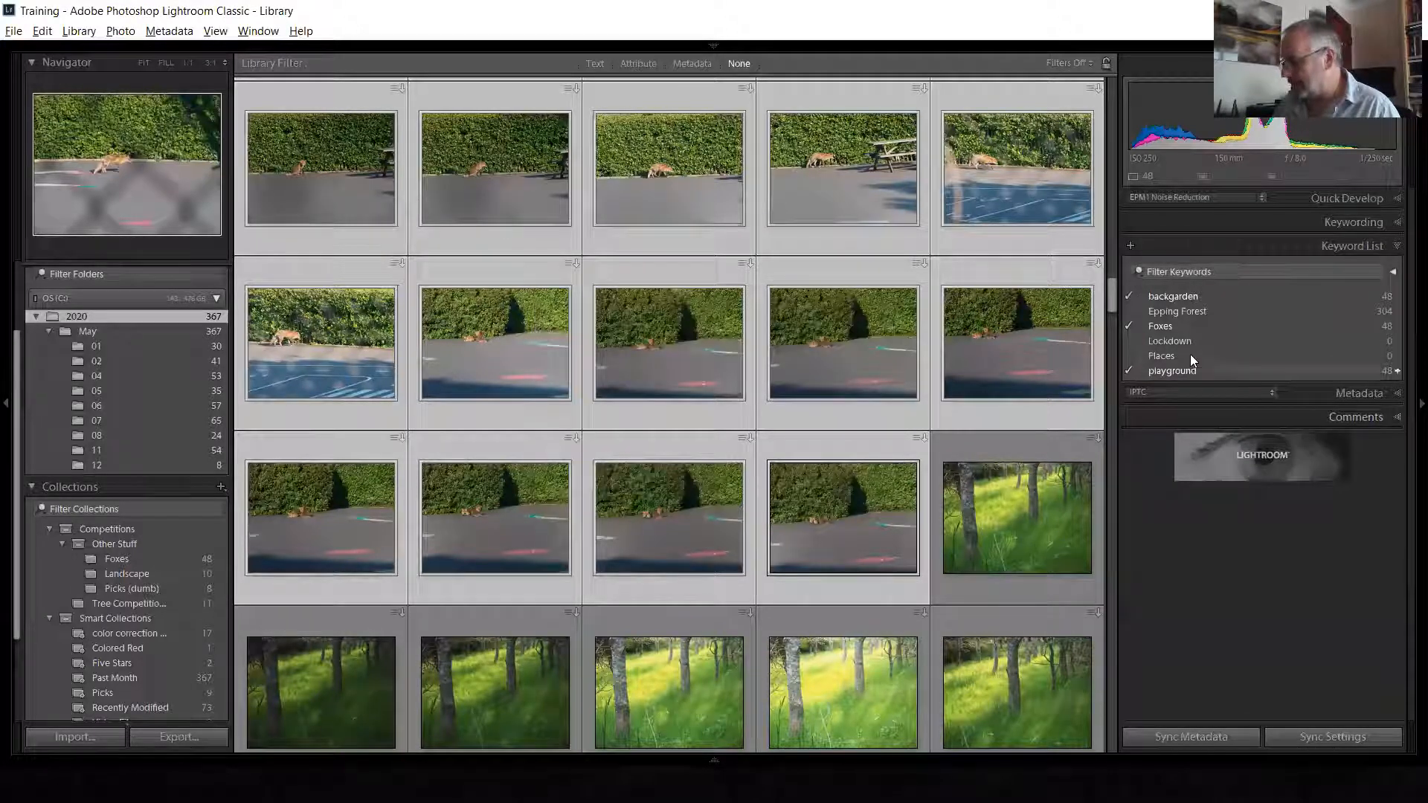
# Create a top-level keyword tag named Essex, leaving it outside Places and off the selected photos
pyautogui.rightClick(1193, 353)
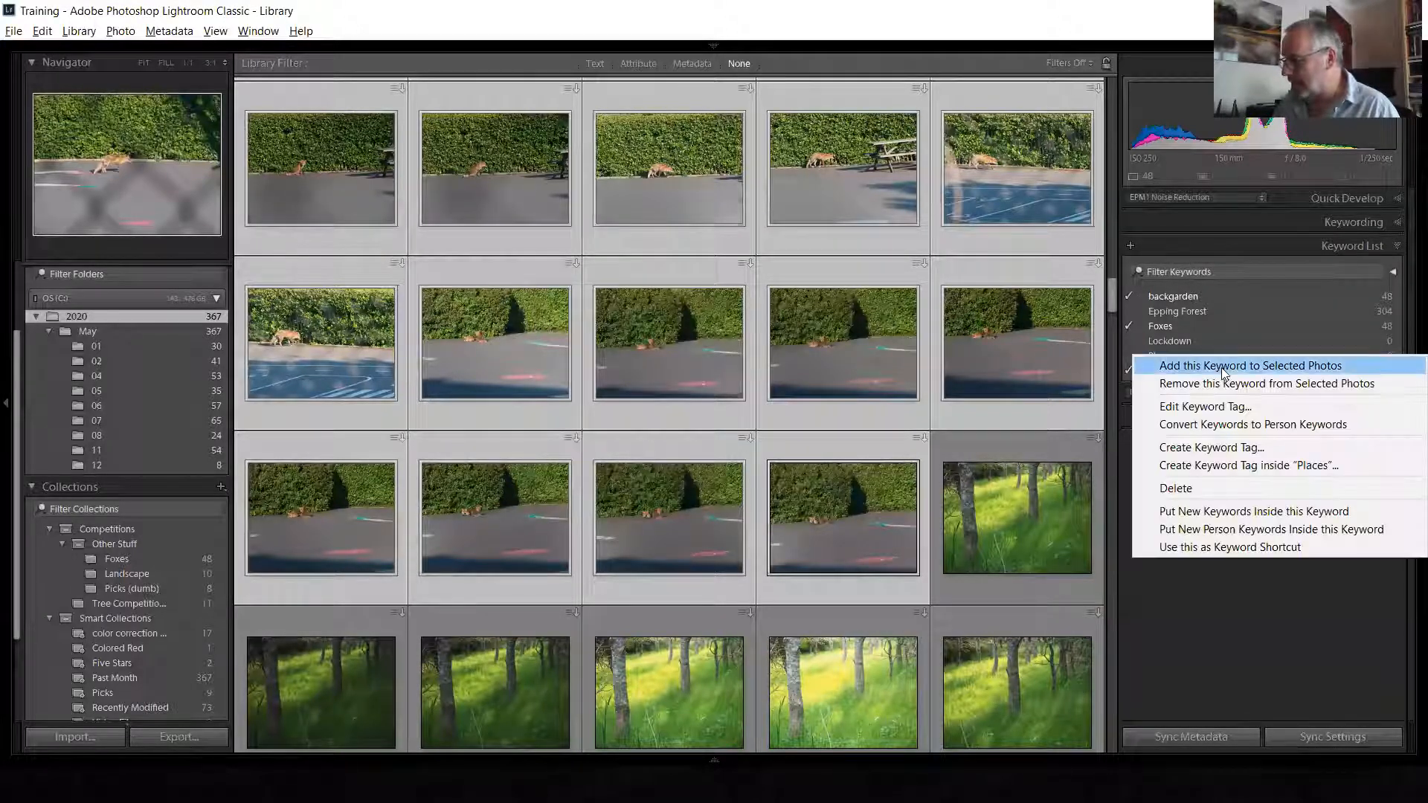
pyautogui.click(1214, 448)
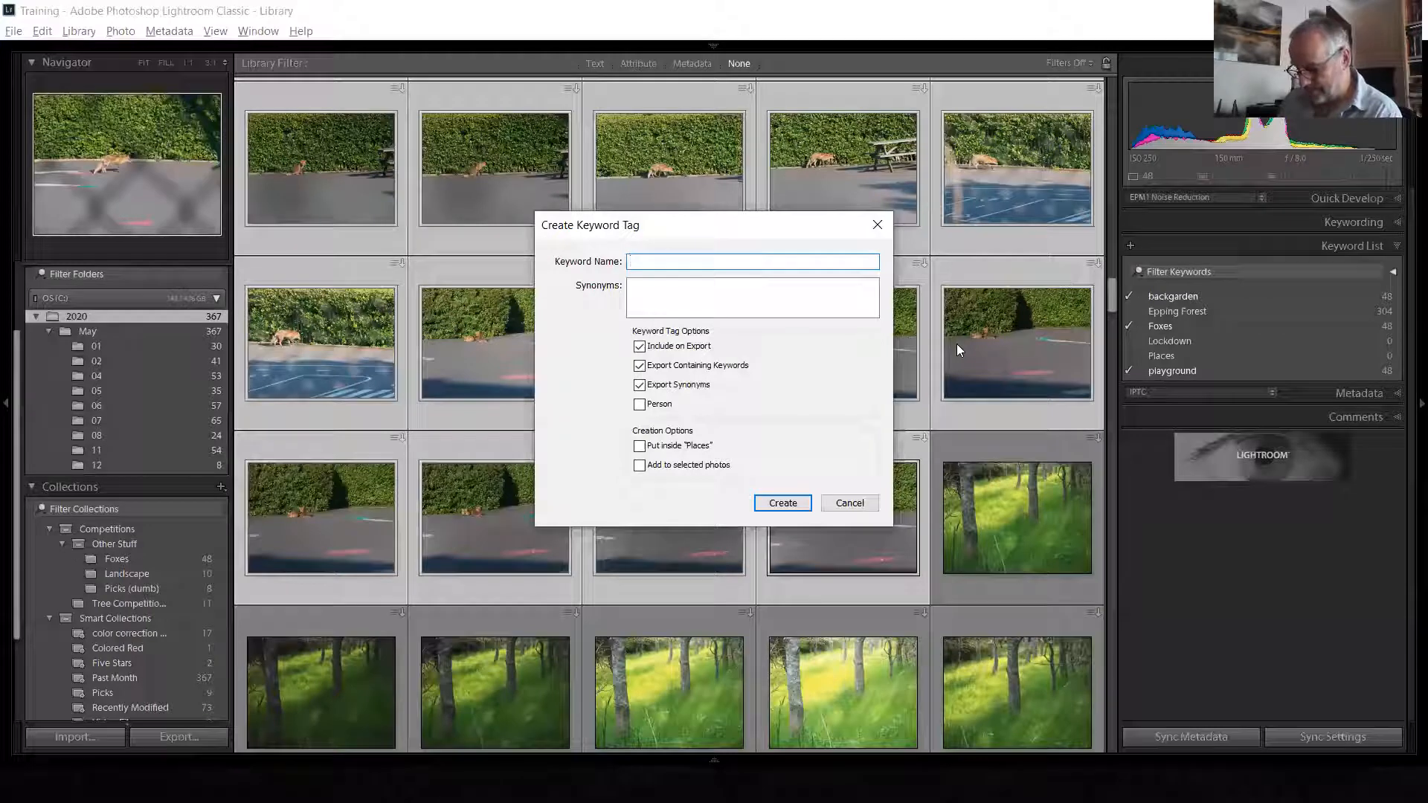
pyautogui.write('Es')
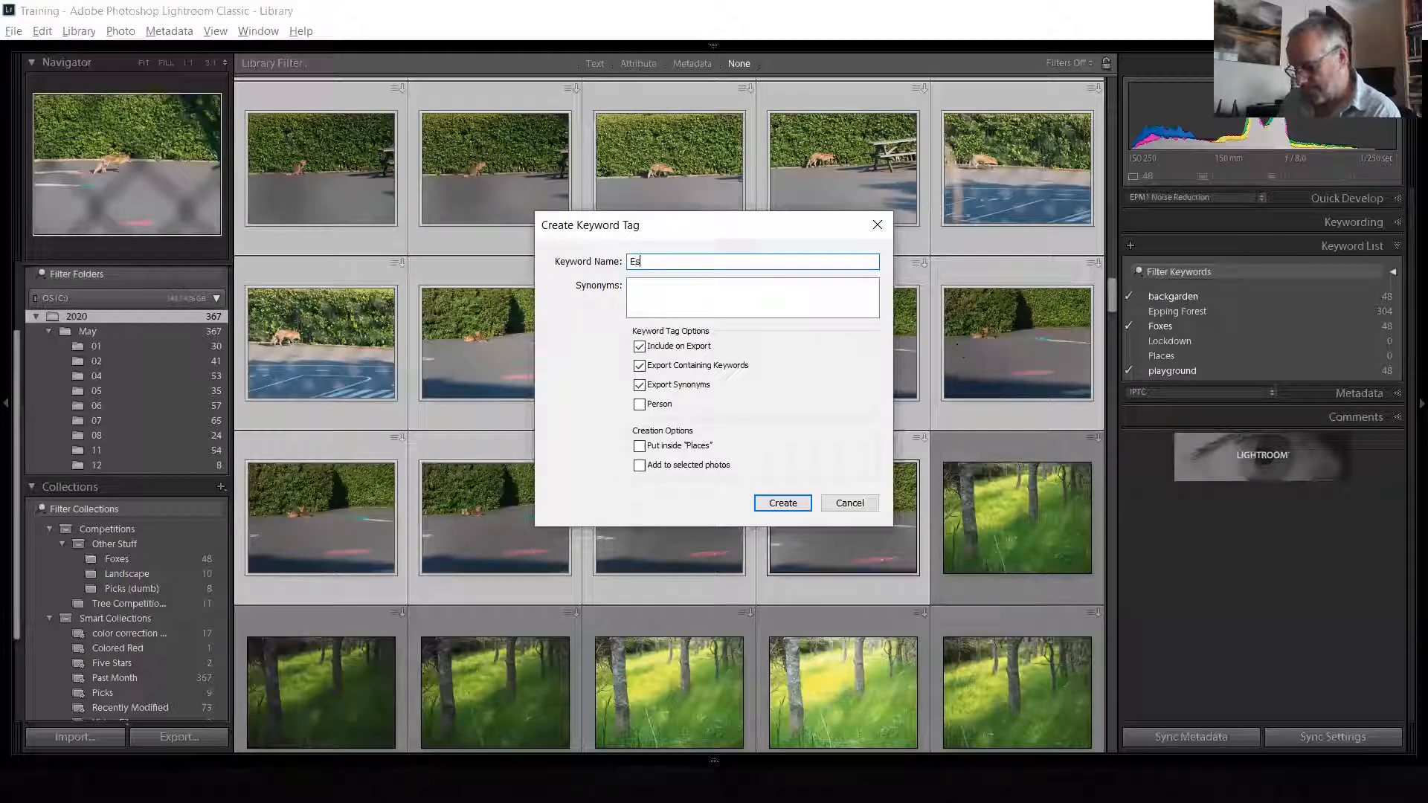
pyautogui.write('sex')
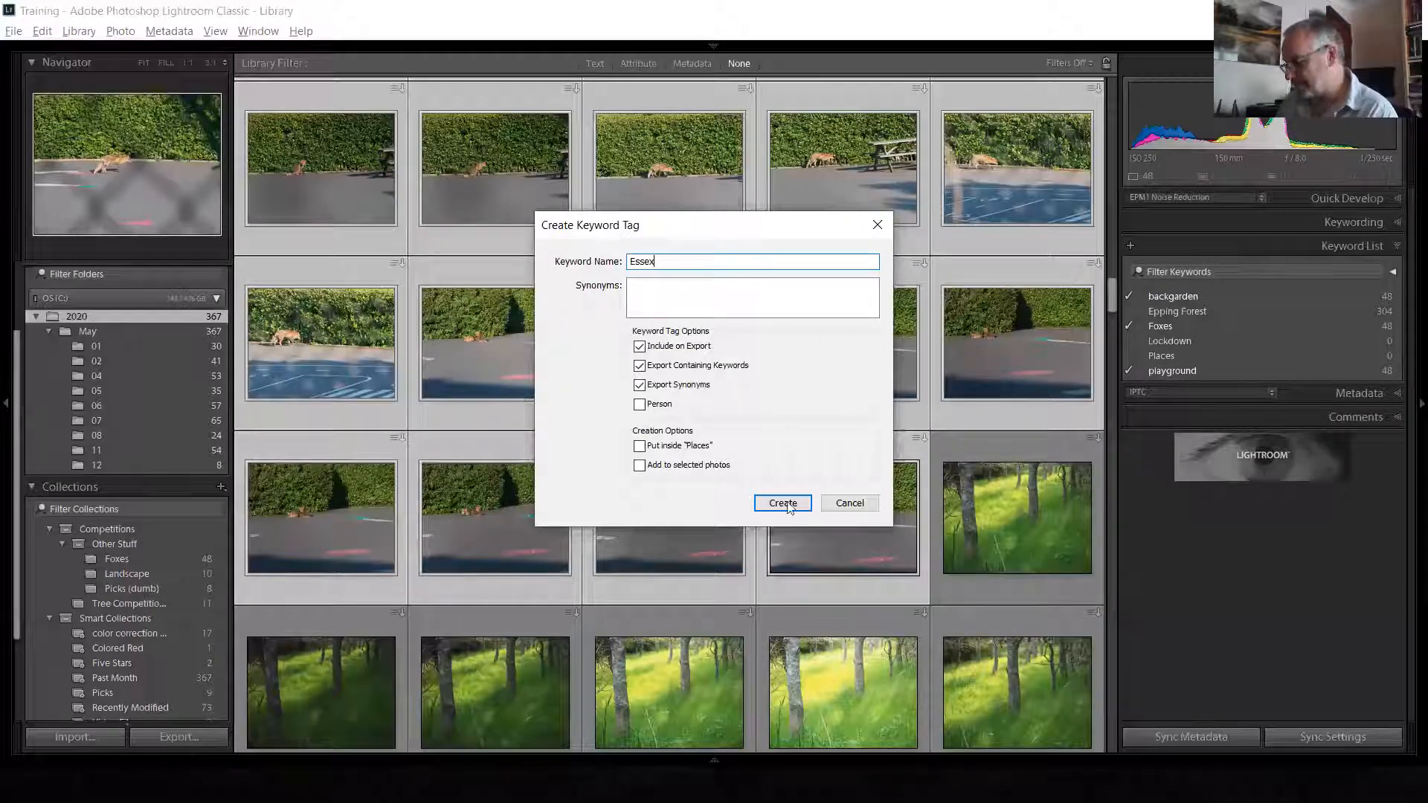
pyautogui.press('Return')
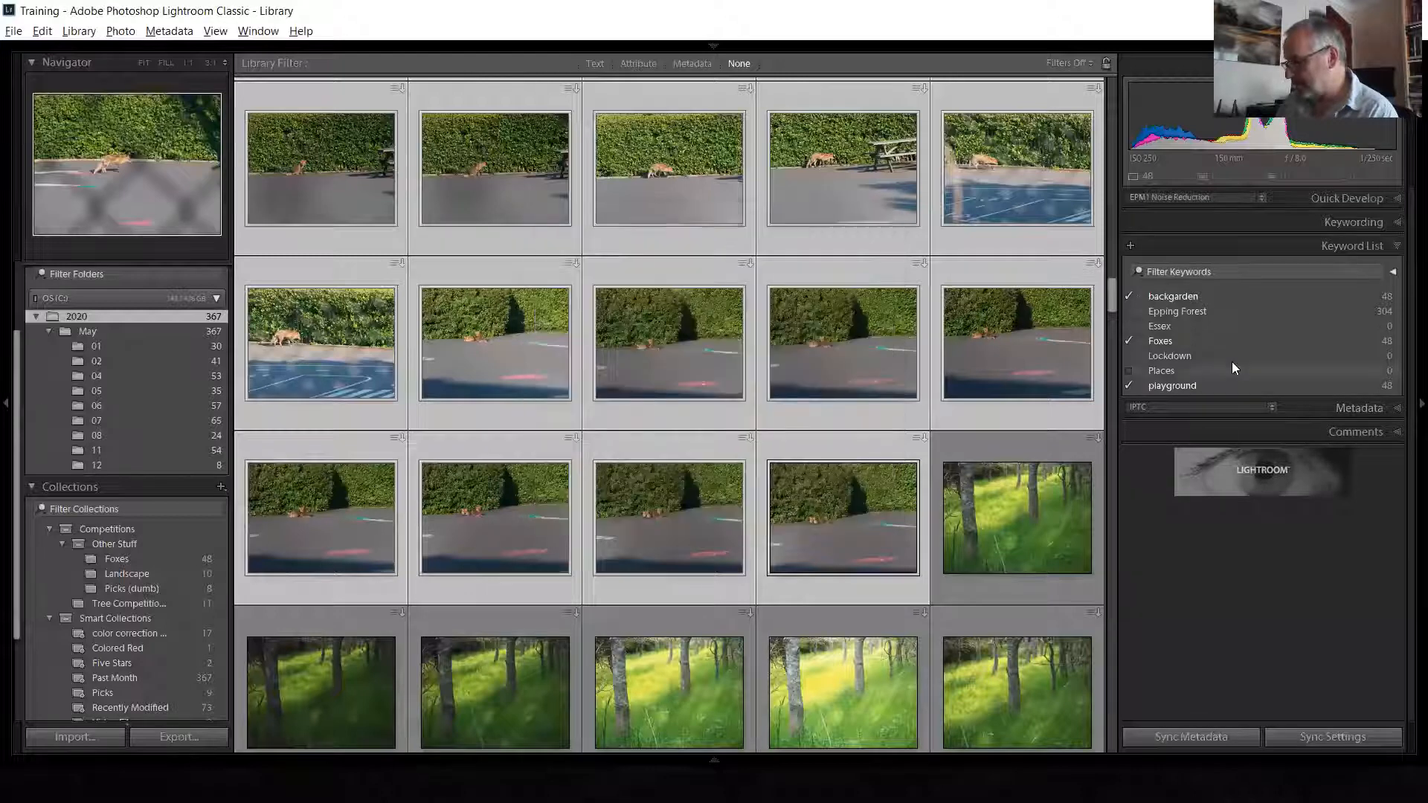
# Nest the Essex keyword inside Places and the Epping Forest keyword inside Essex
pyautogui.click(1162, 327)
pyautogui.moveTo(1182, 369); pyautogui.dragTo(1183, 370)
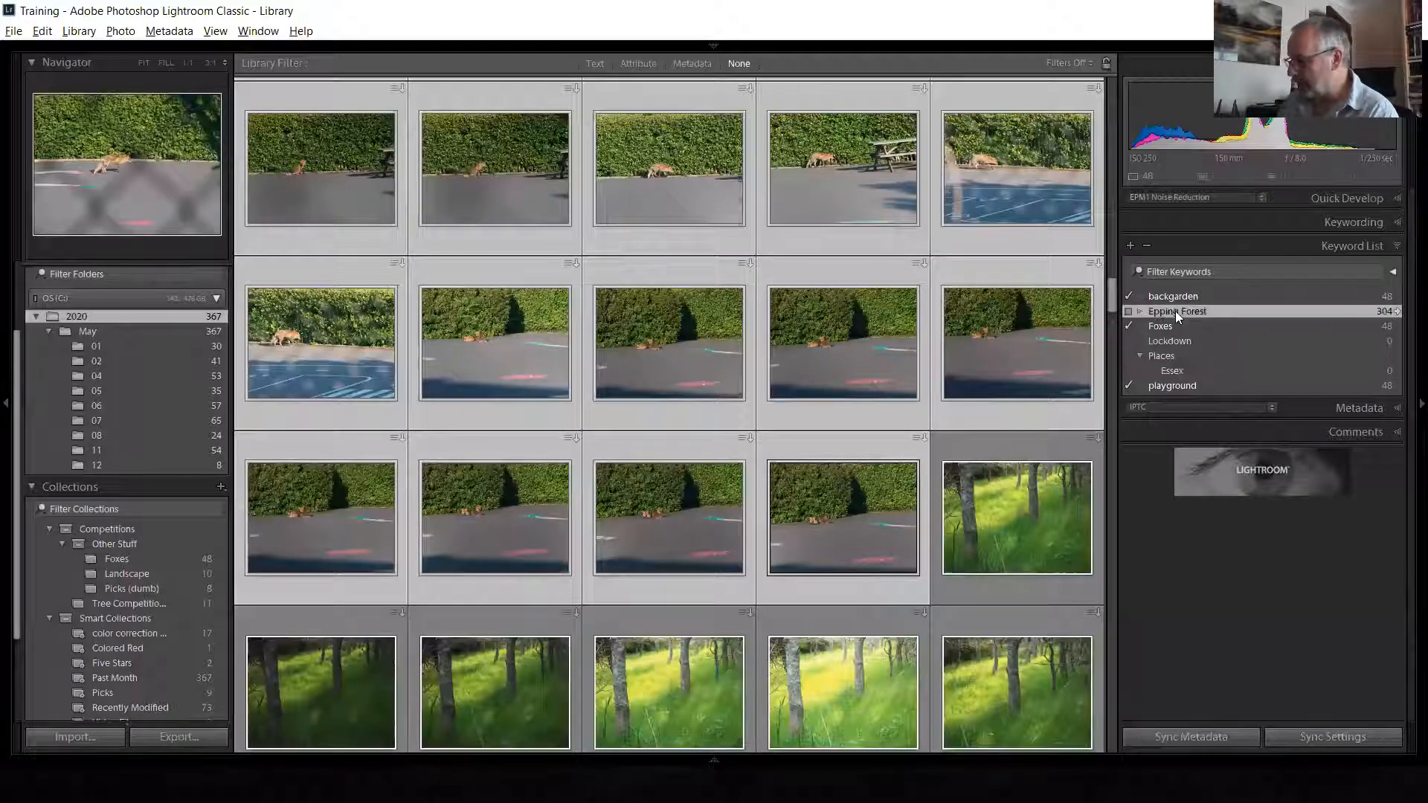
pyautogui.moveTo(1175, 311); pyautogui.dragTo(1200, 372)
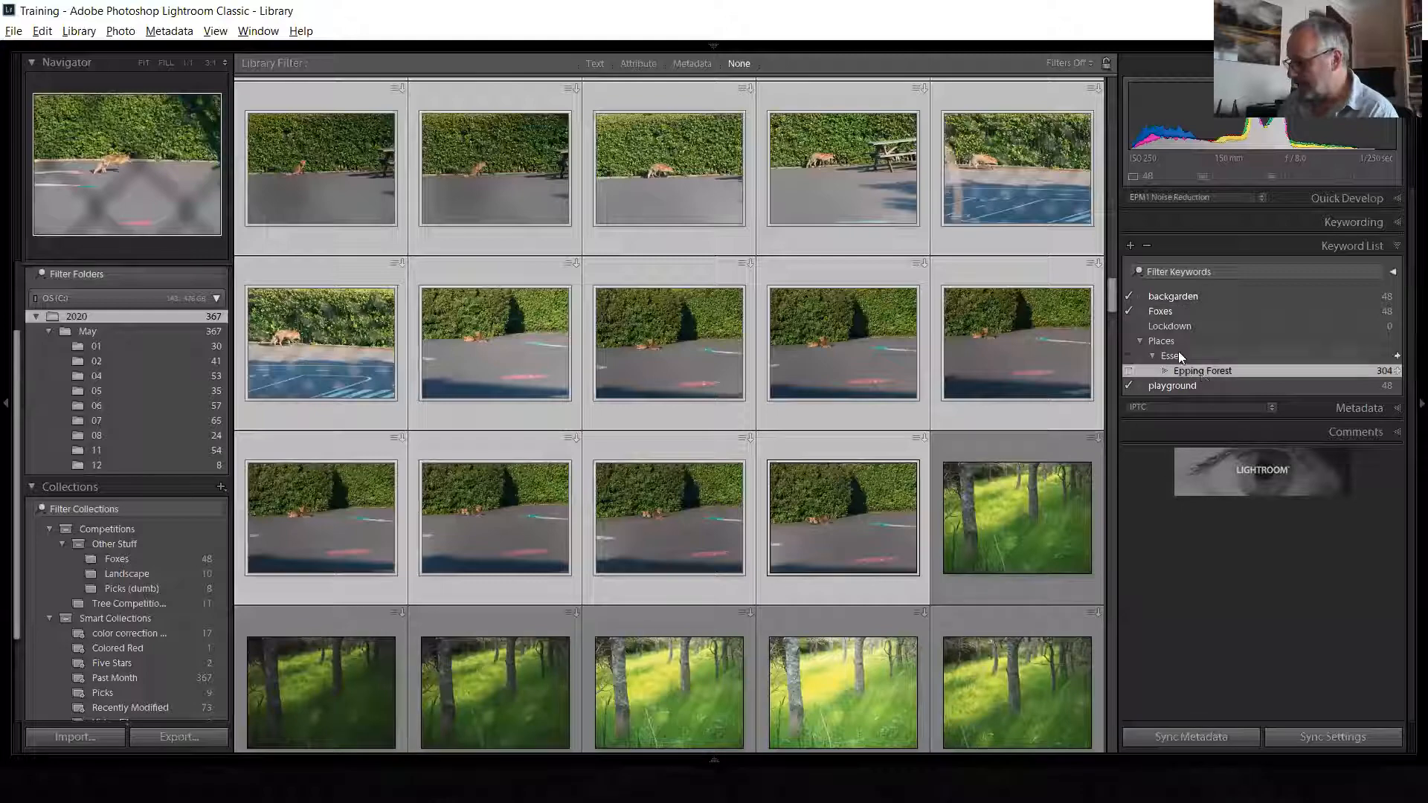
# Create a keyword tag named Loughton, leaving it outside Essex and off the selected photos
pyautogui.rightClick(1178, 352)
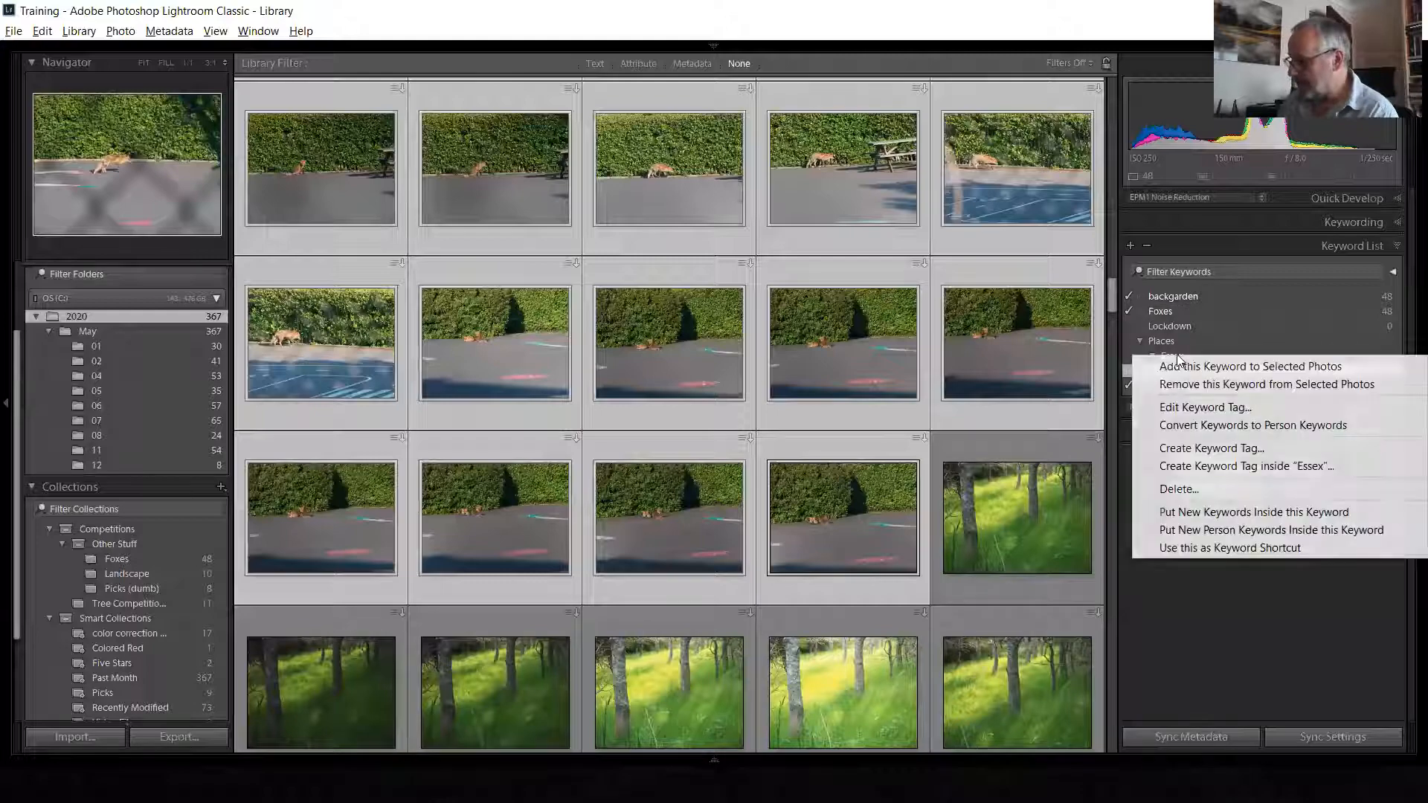
pyautogui.click(1211, 448)
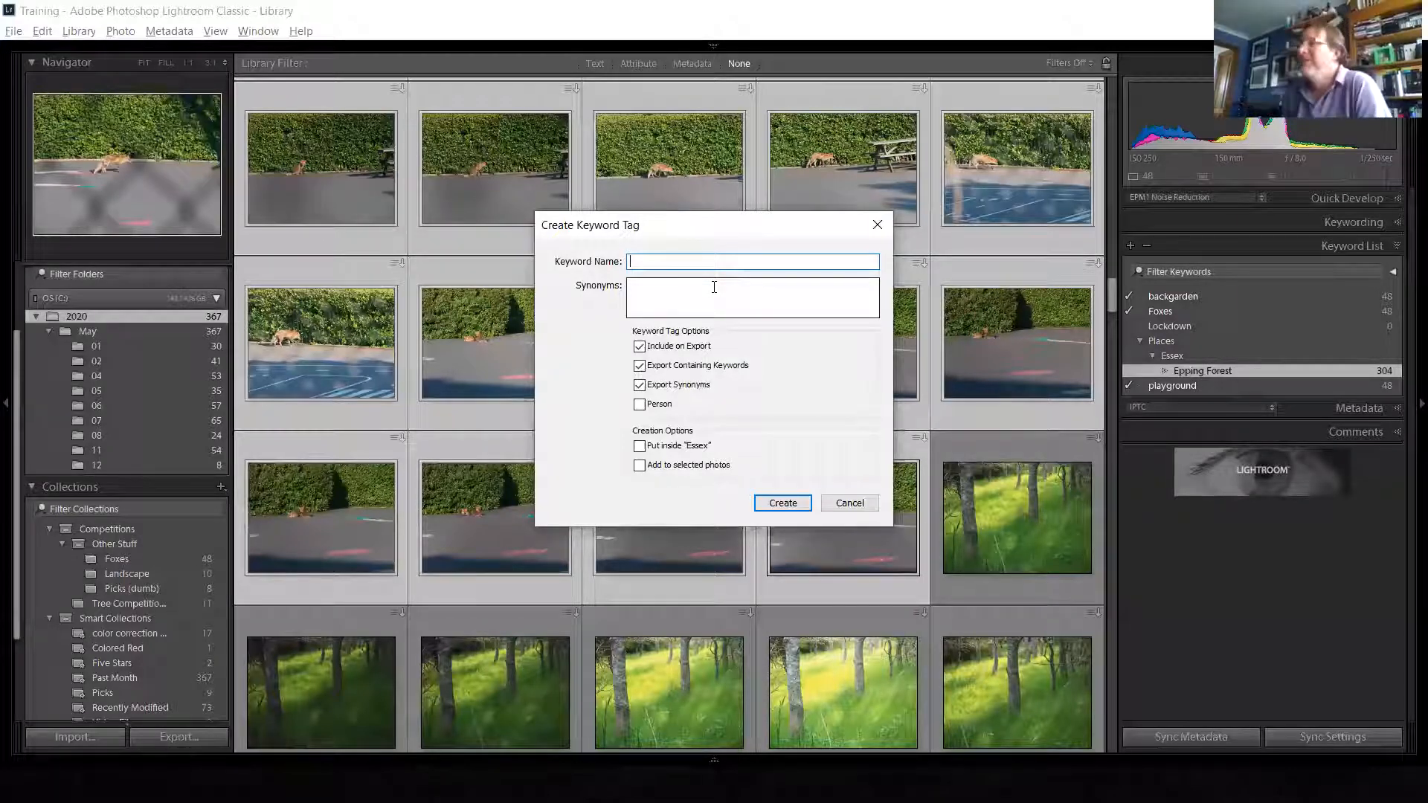
pyautogui.write('Loughton')
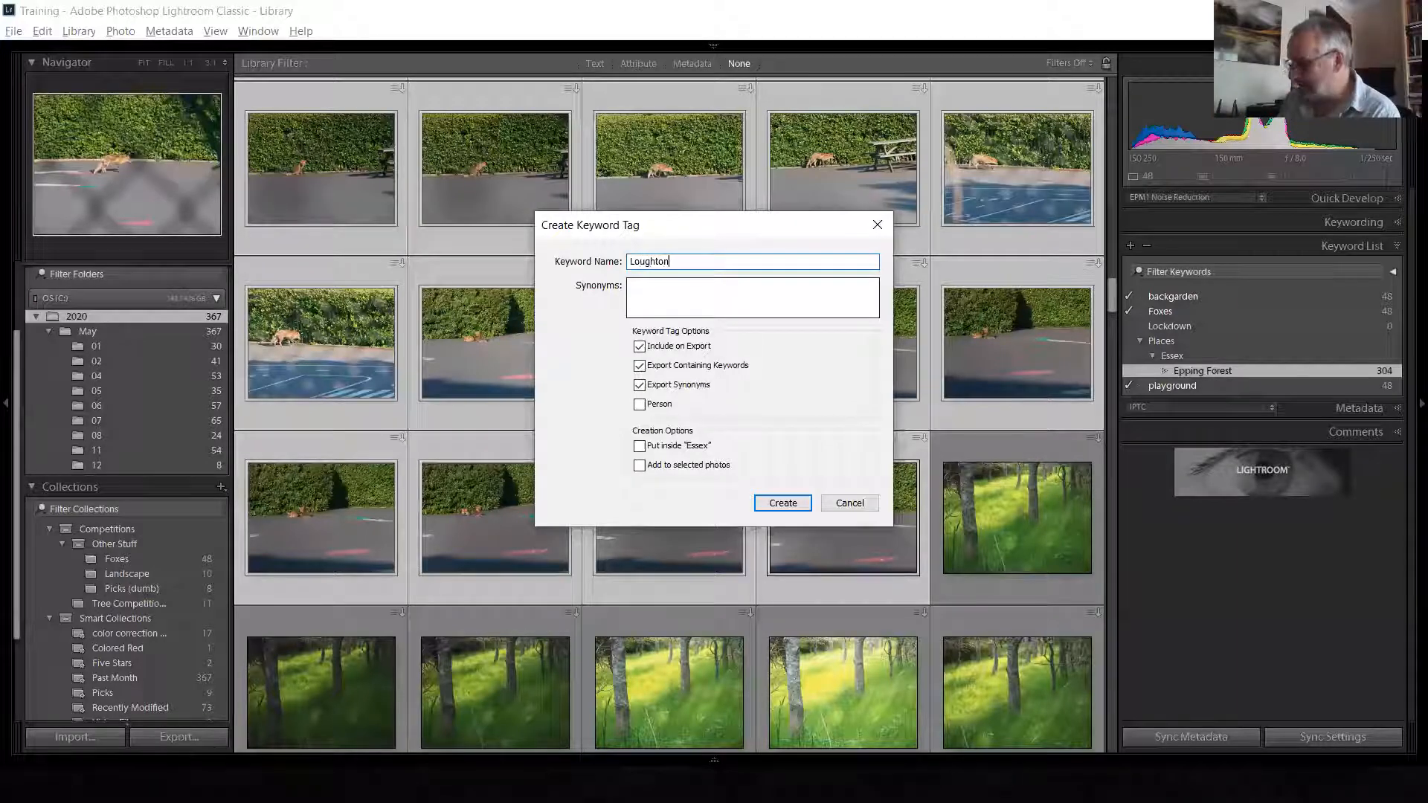
pyautogui.press('Return')
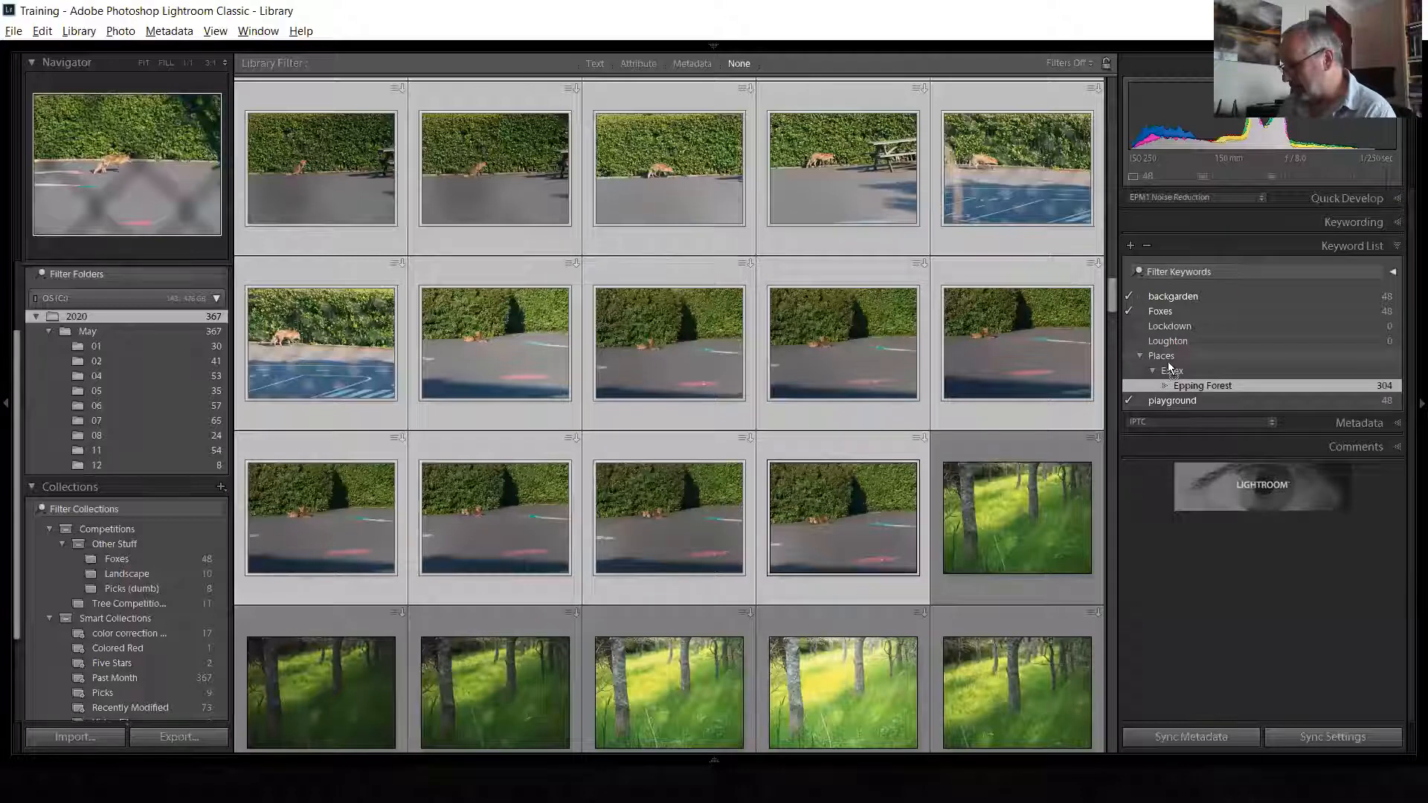
# Nest the Loughton keyword inside Essex and the backgarden keyword inside Loughton
pyautogui.moveTo(1174, 377); pyautogui.dragTo(1173, 370)
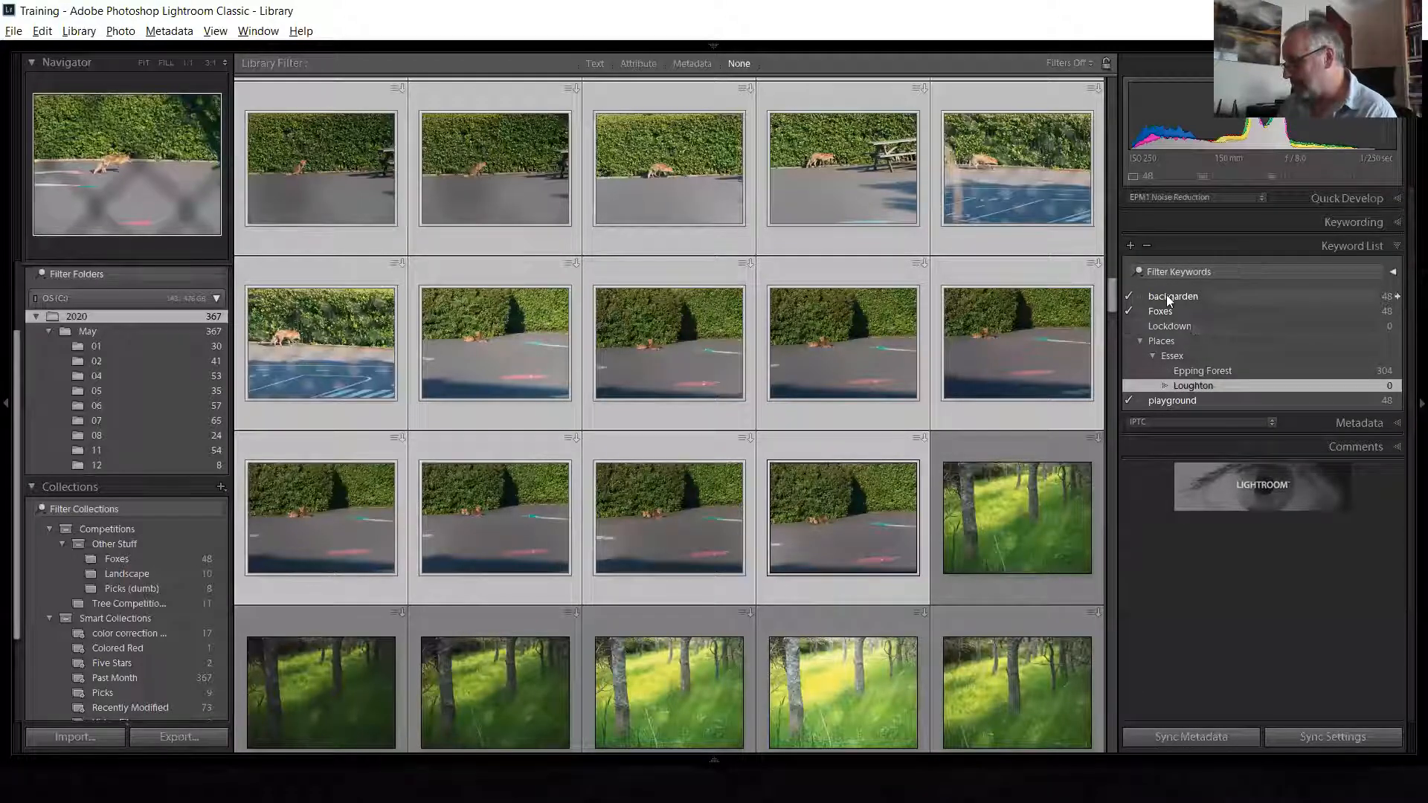
pyautogui.moveTo(1237, 364); pyautogui.dragTo(1202, 389)
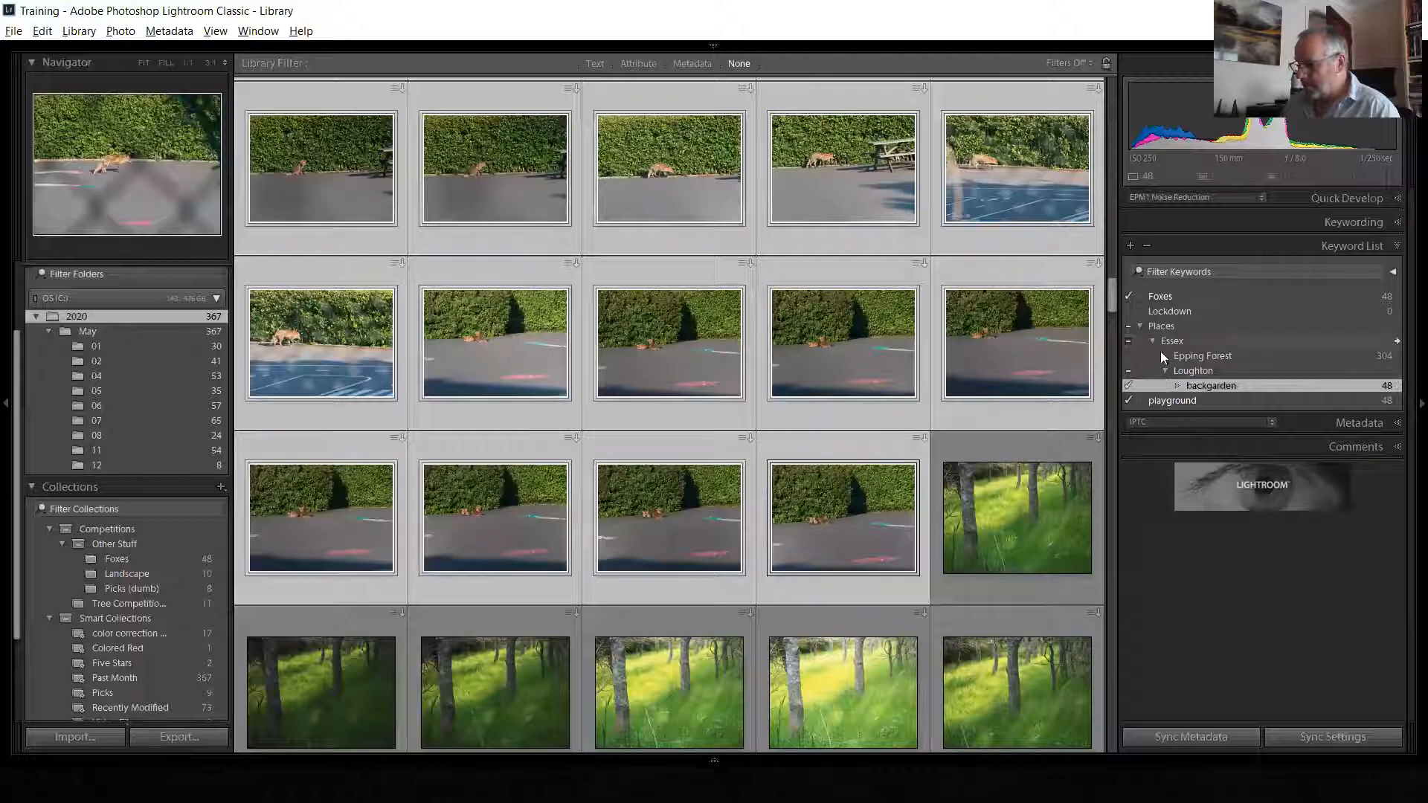
# Select the first woodland photo after the foxes and filter the library by the text backgarden in any searchable field
pyautogui.click(1044, 520)
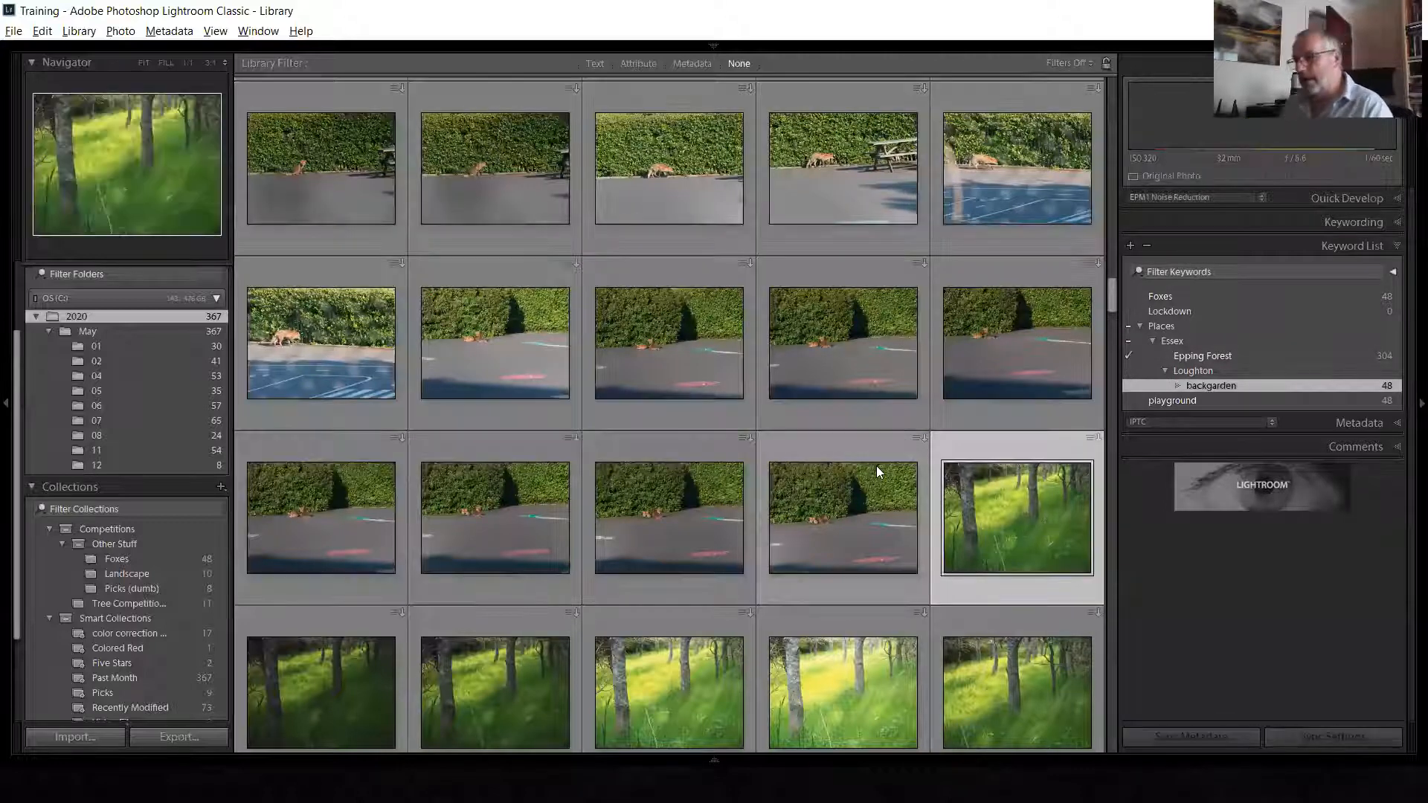
pyautogui.click(592, 63)
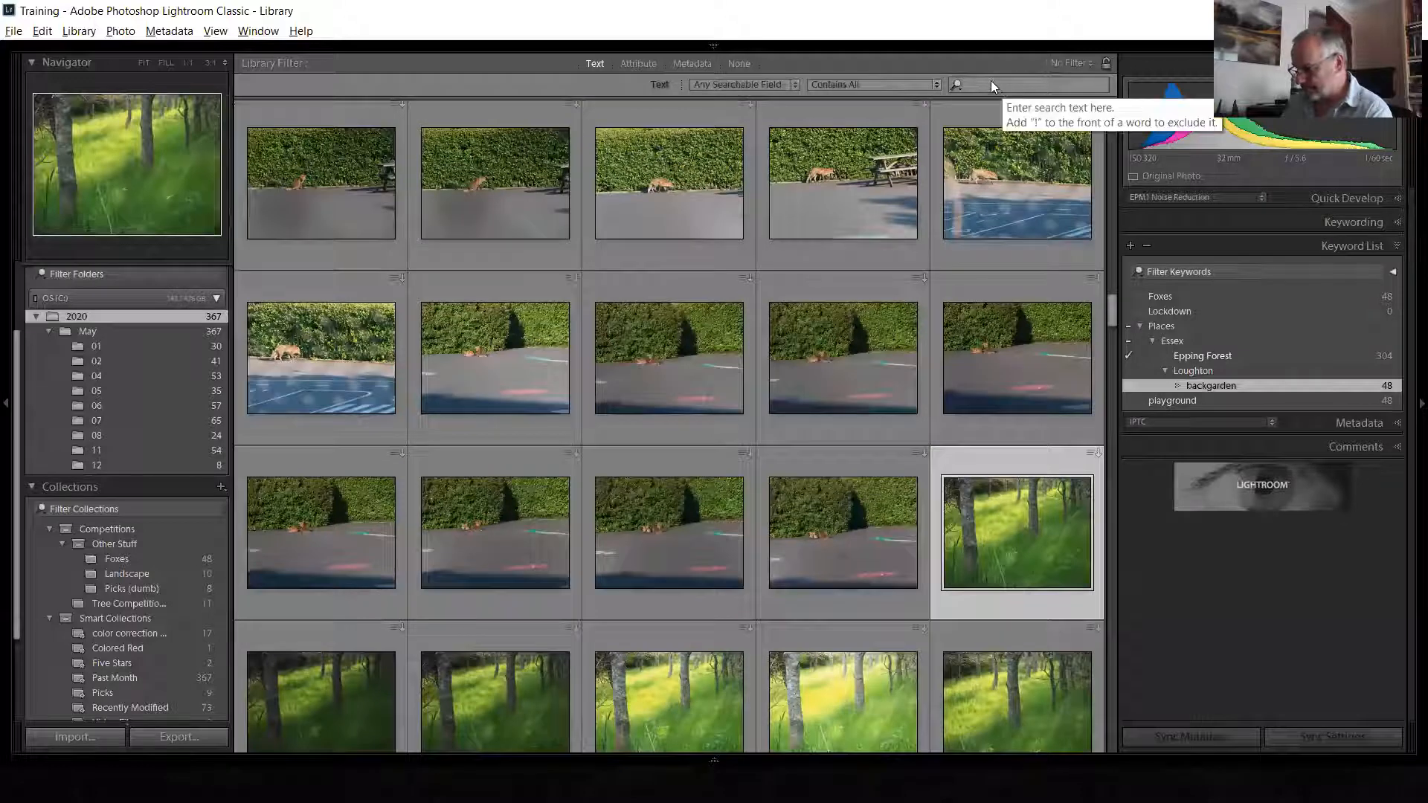
pyautogui.click(982, 83)
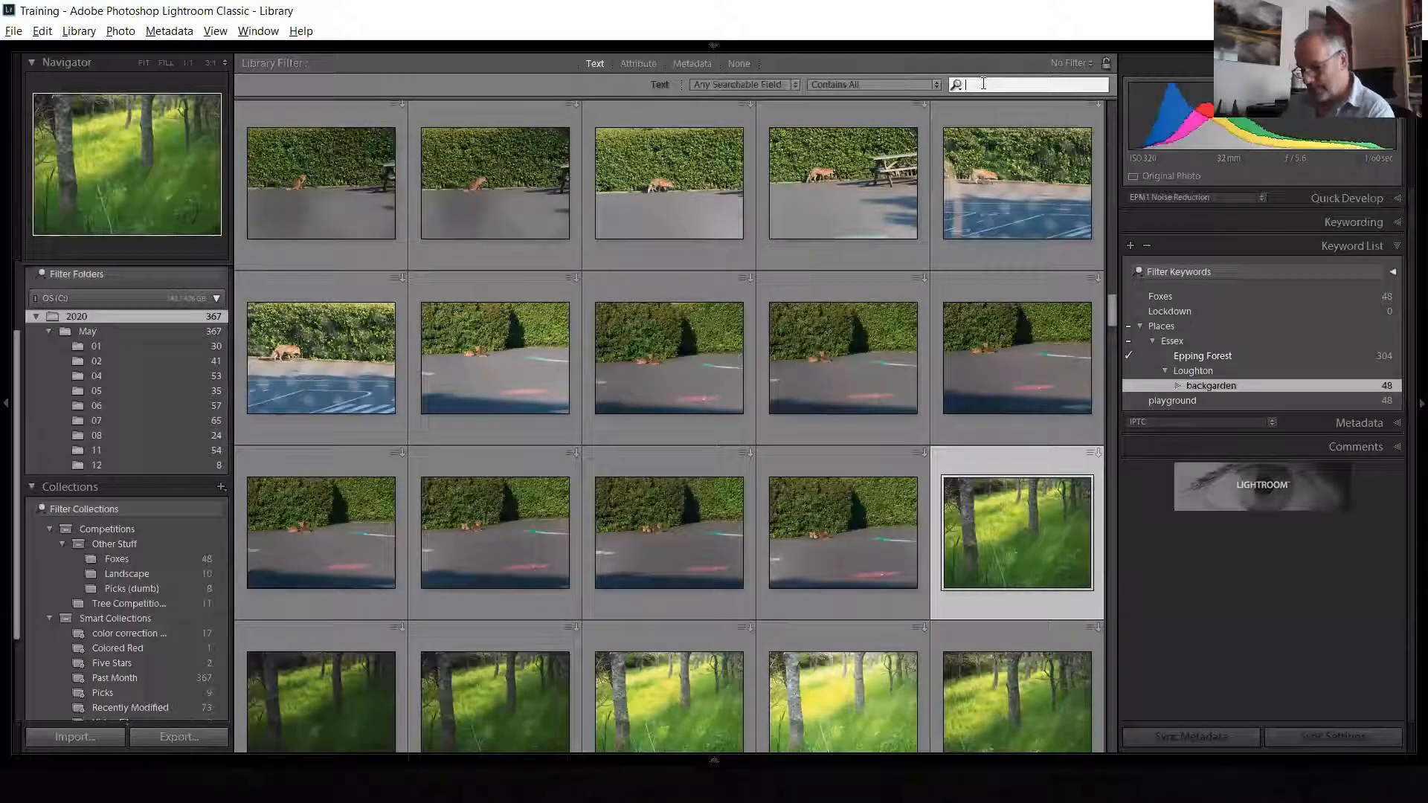
pyautogui.write('back')
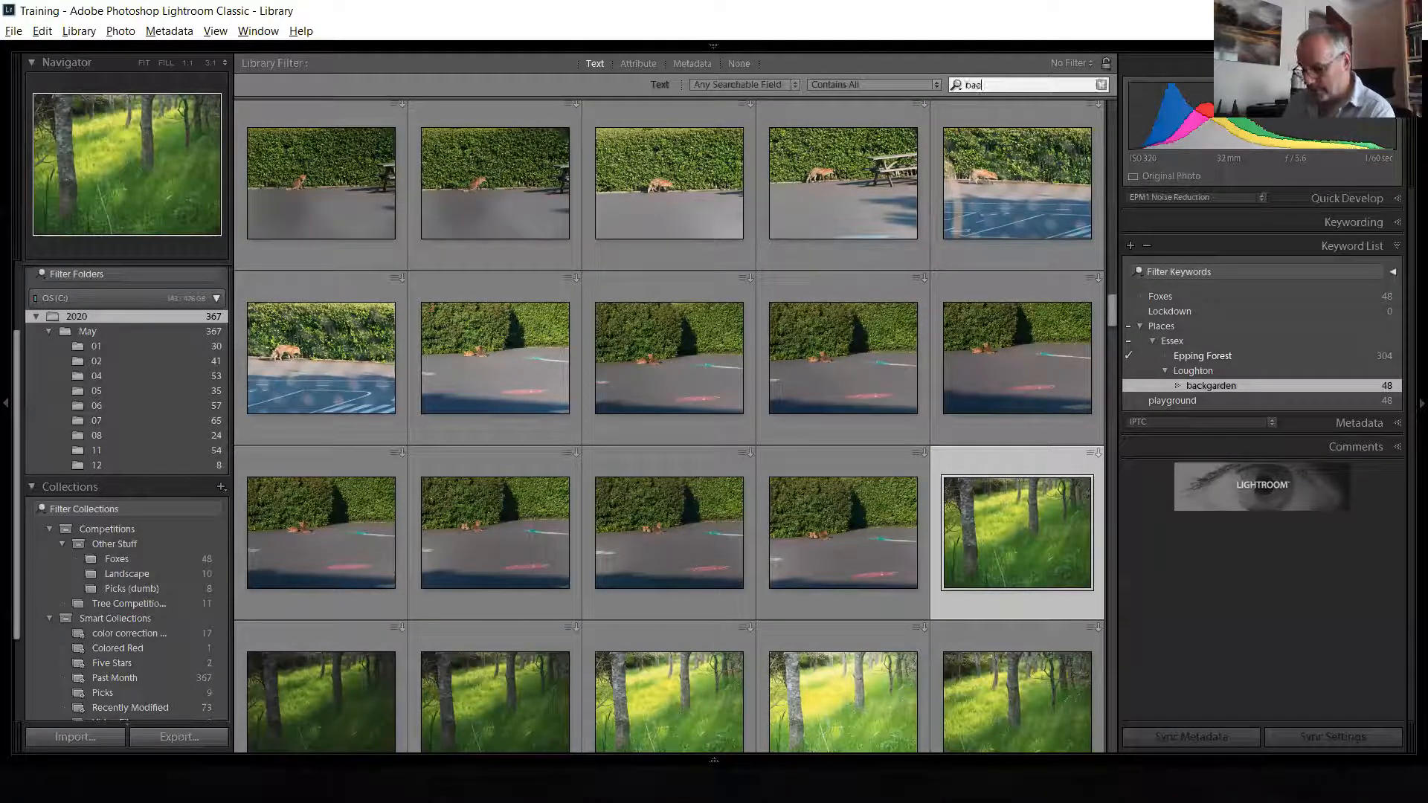
pyautogui.write('garden')
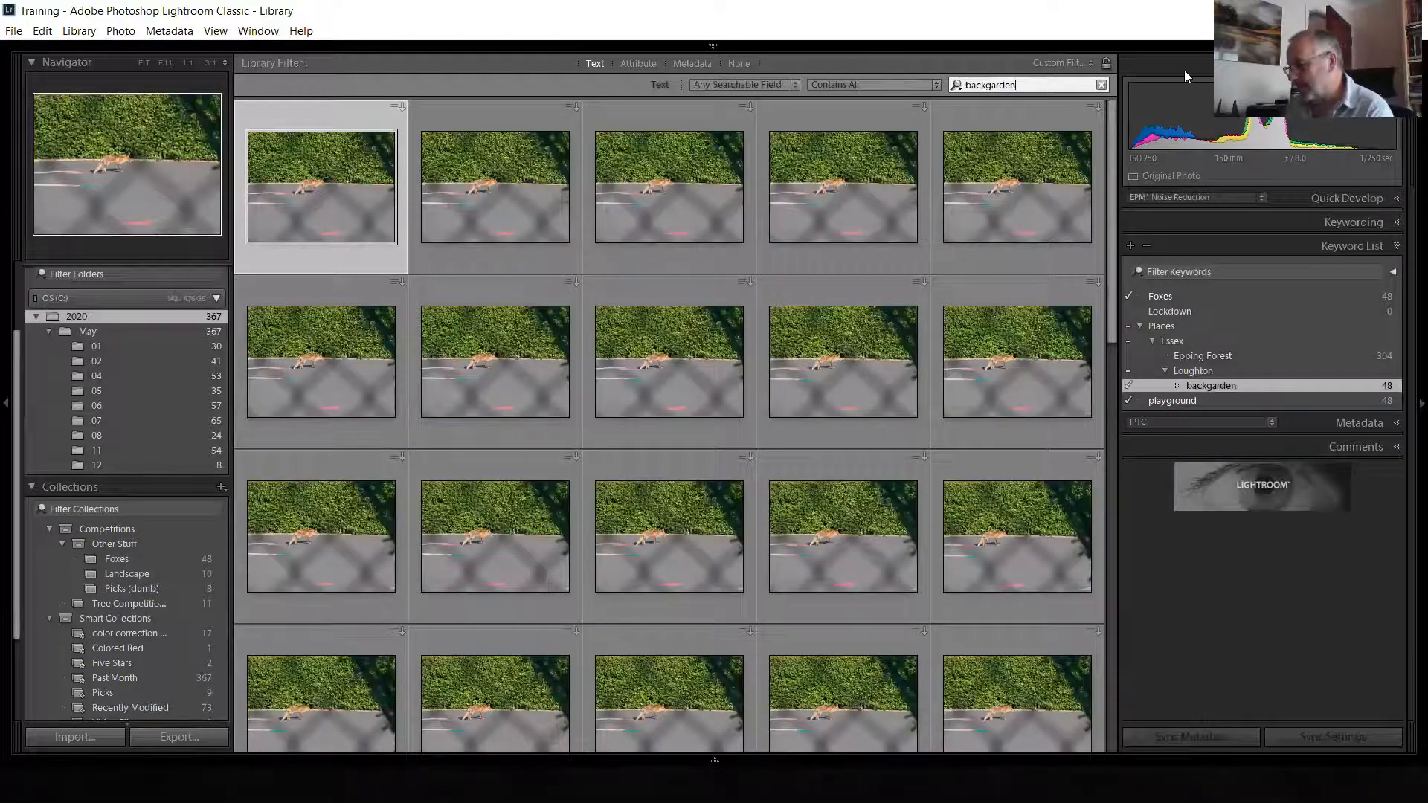
# Change the library text filter to Essex and check the selected fox photo's keyword tags before reopening the keyword list
pyautogui.hotkey('ctrl', 'a')
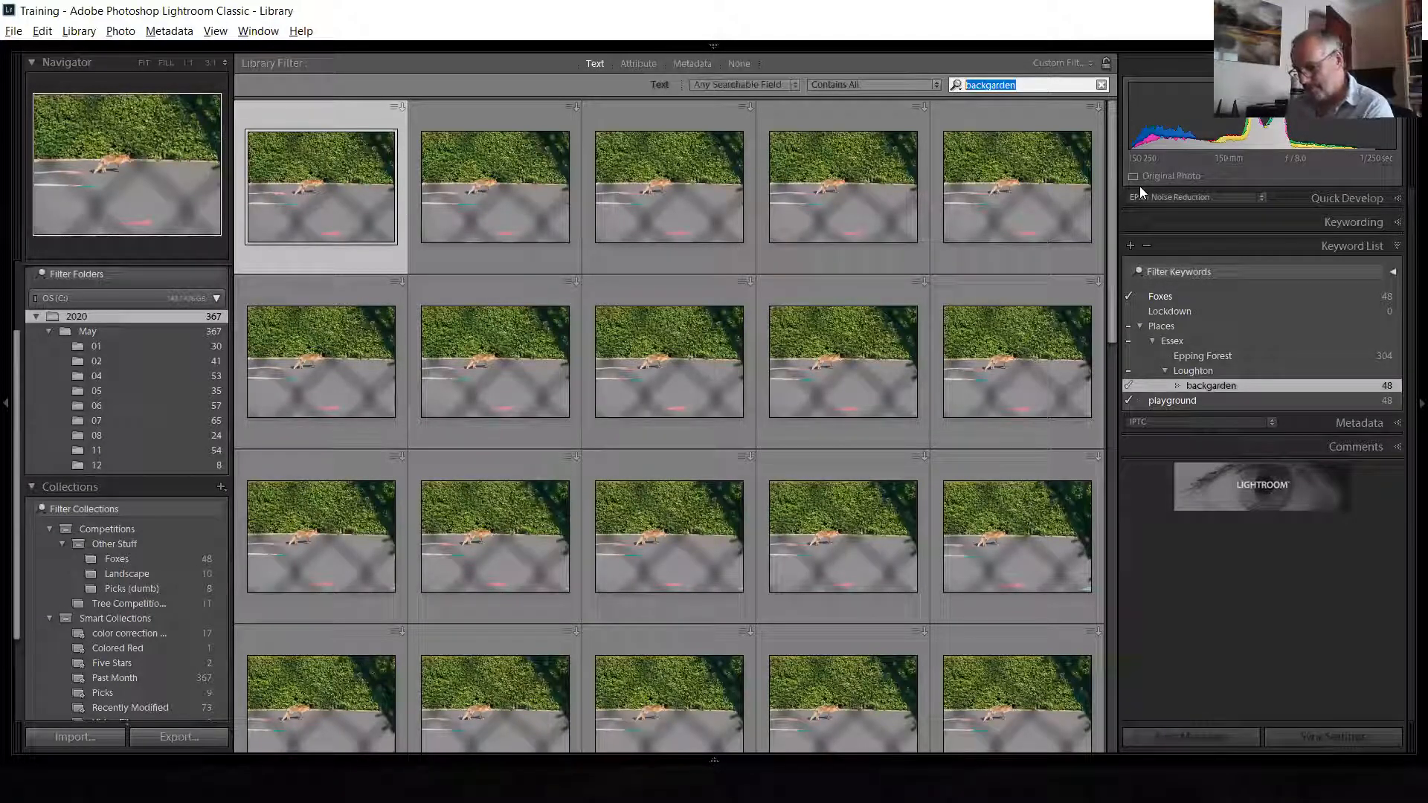
pyautogui.write('Essex')
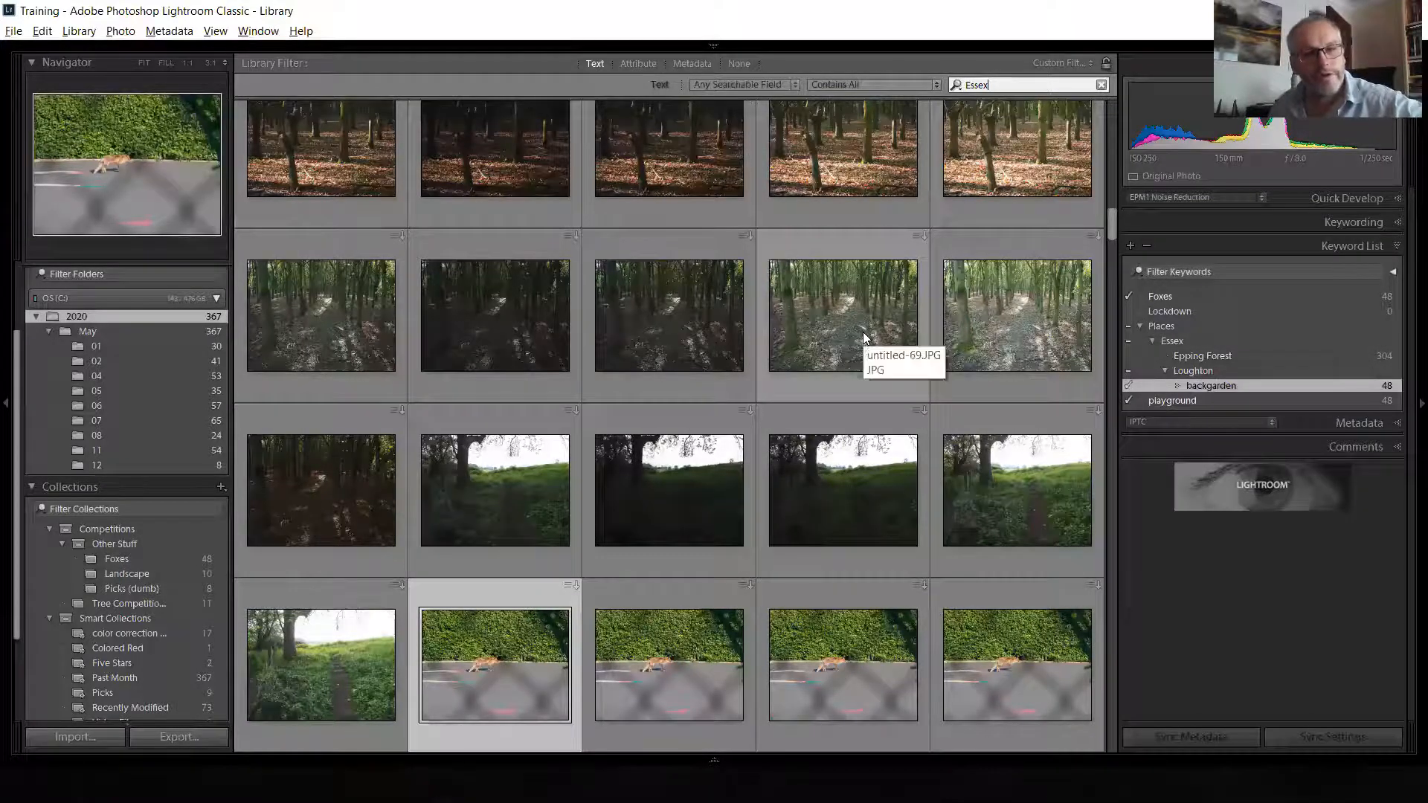
pyautogui.click(1372, 223)
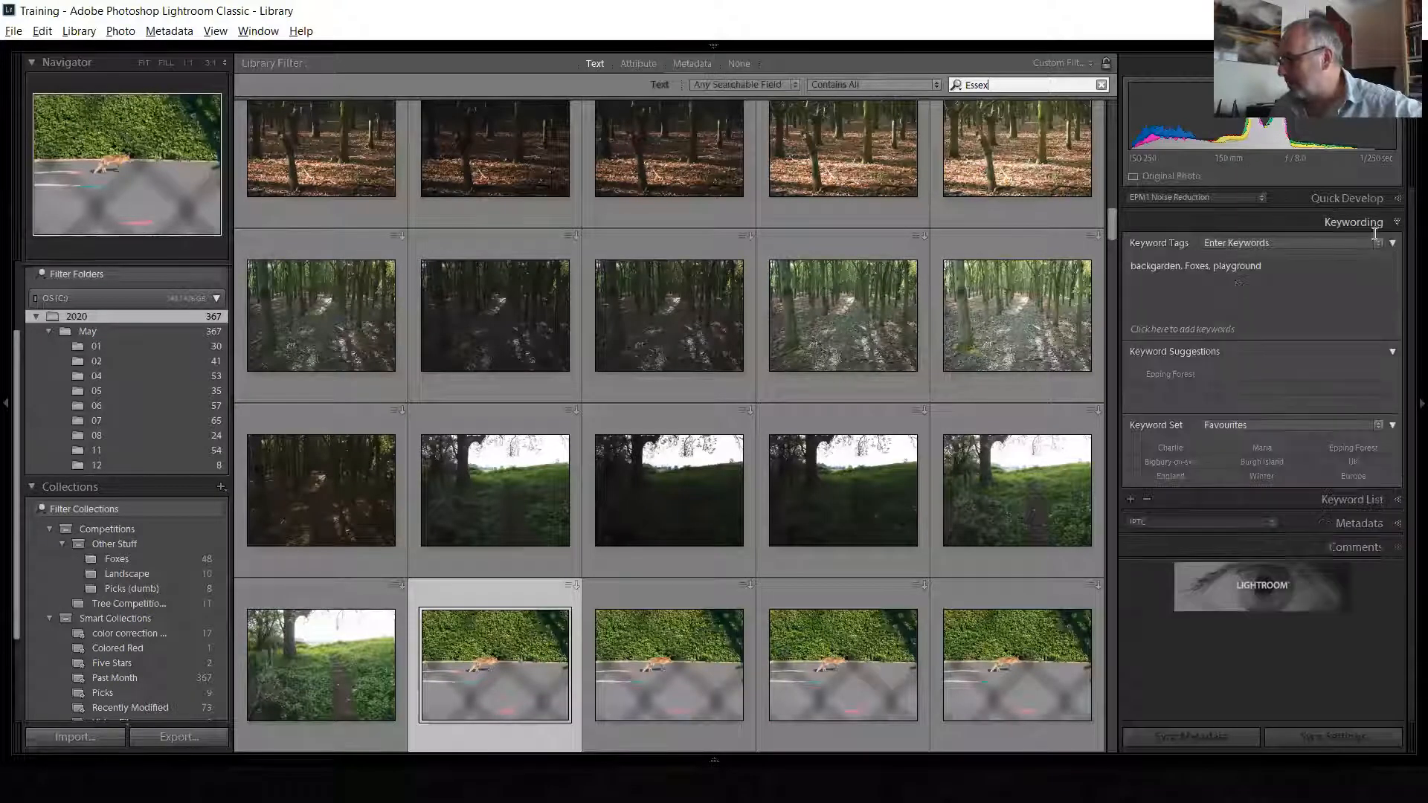
pyautogui.click(1149, 266)
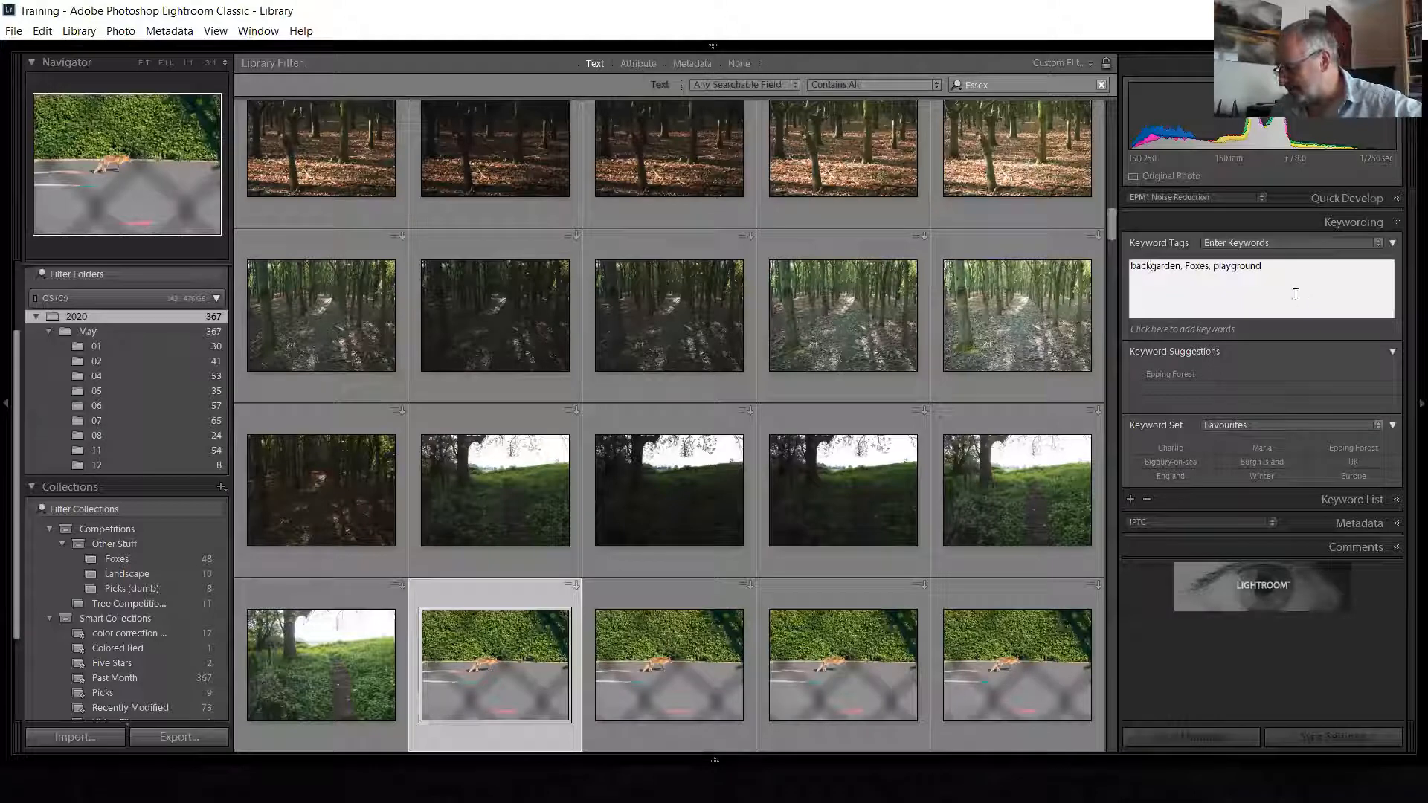
pyautogui.click(1384, 500)
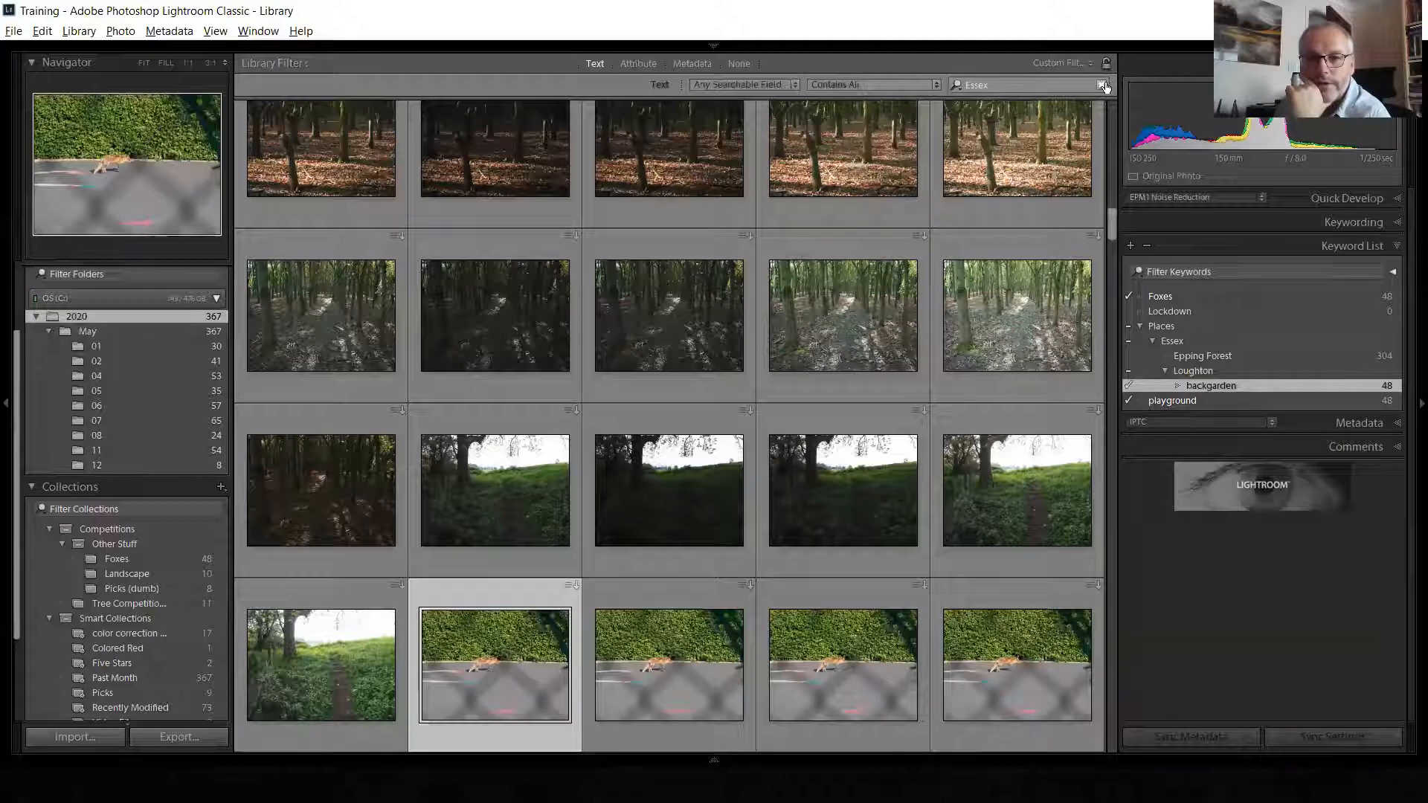
# Turn off the library filter and look through the unfiltered 2020 photos
pyautogui.click(738, 64)
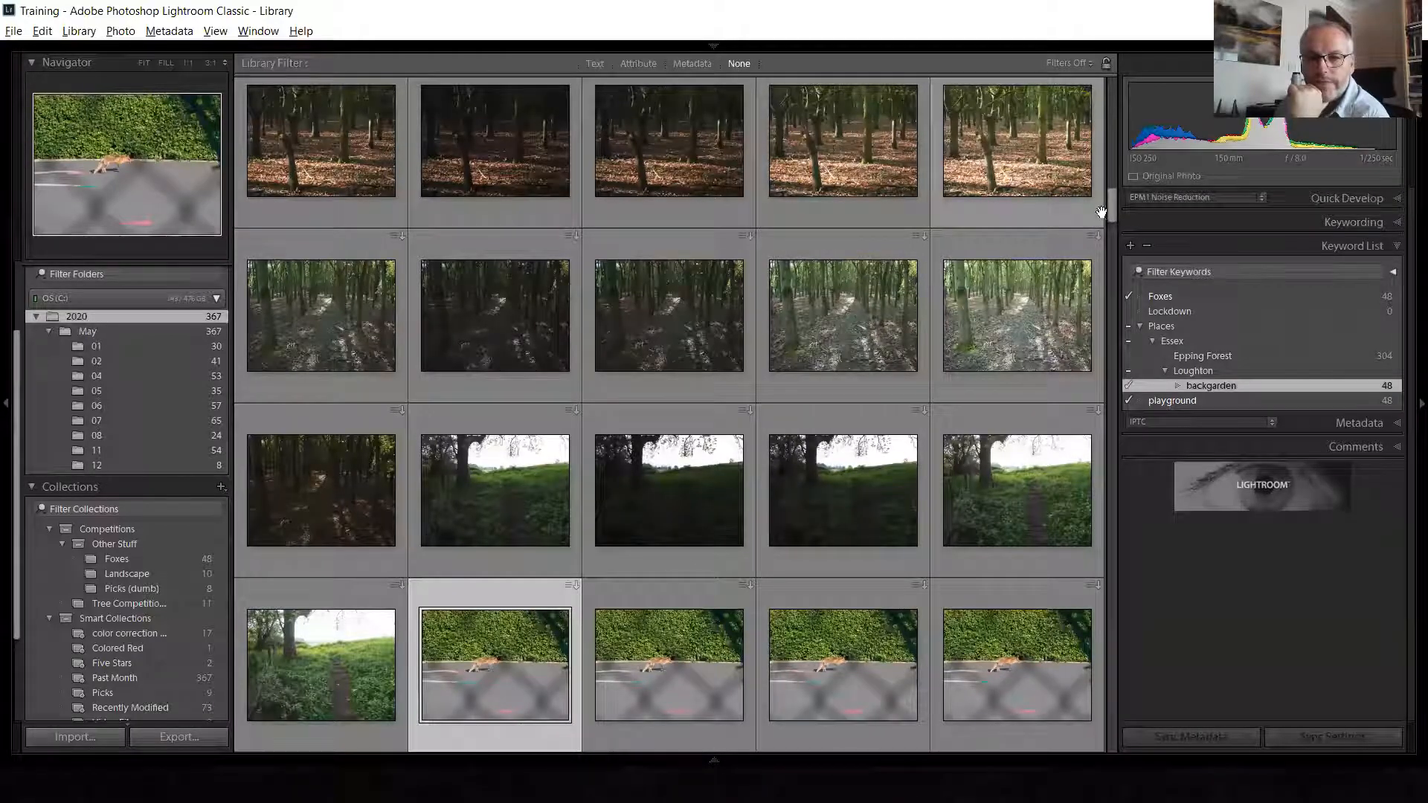
pyautogui.scroll(6, 1111, 160)
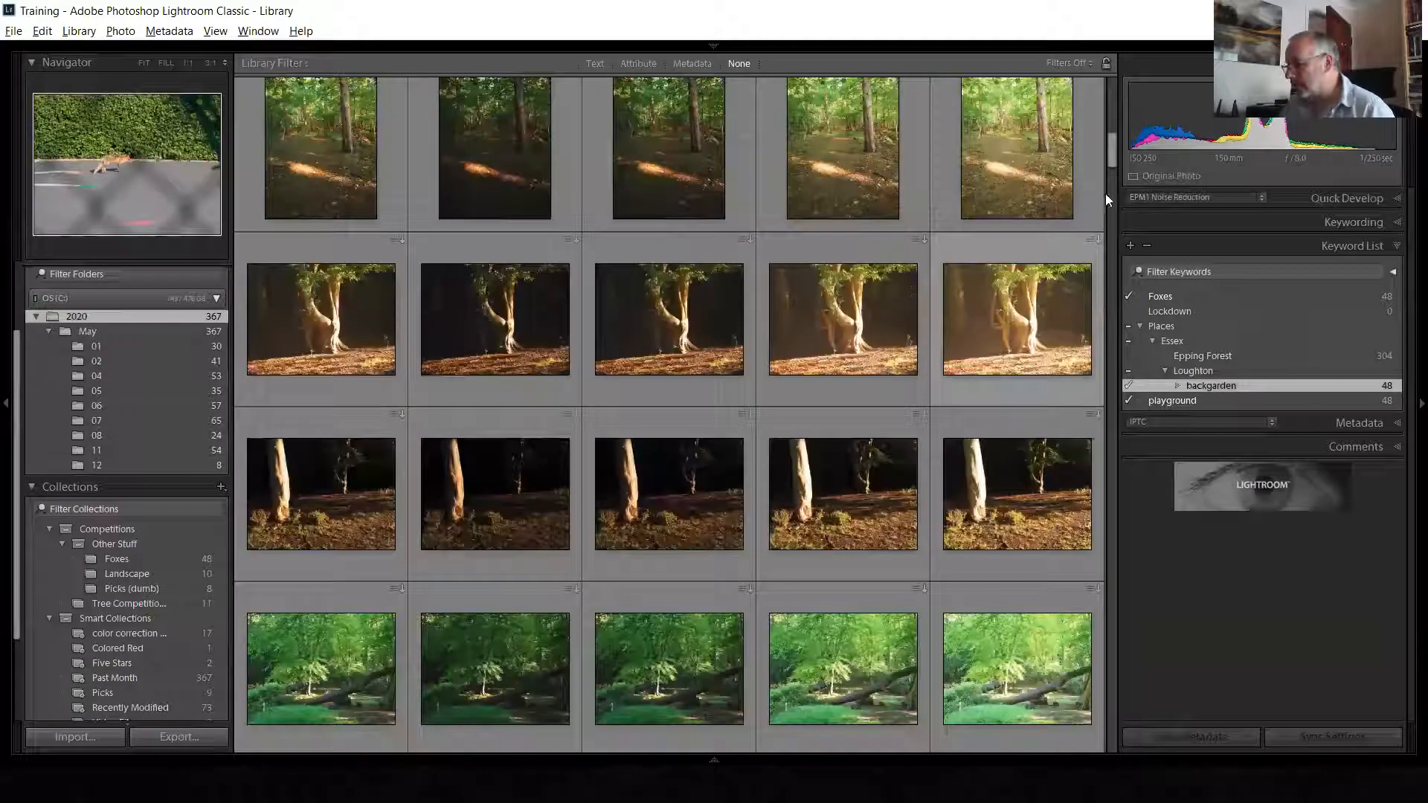
pyautogui.scroll(5, 1117, 99)
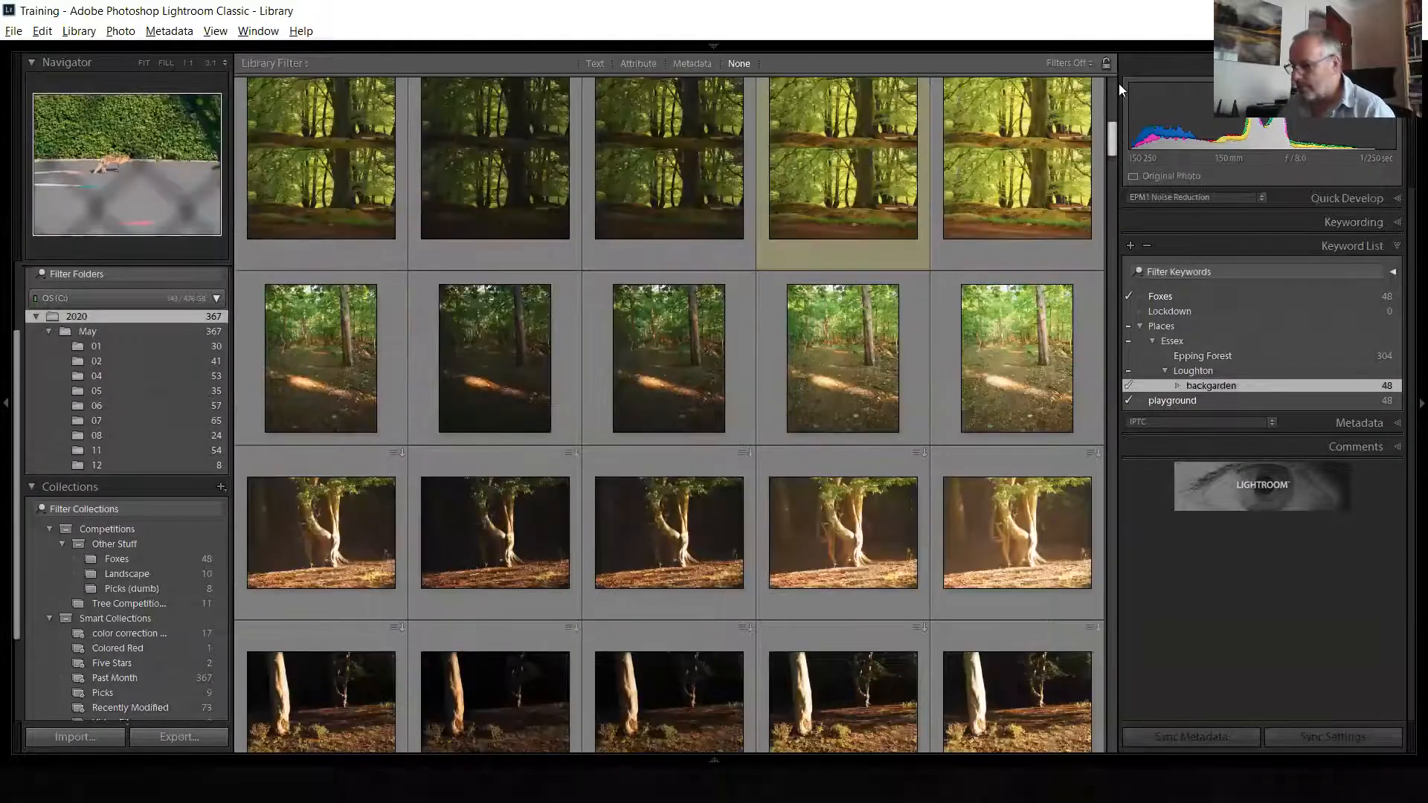
pyautogui.scroll(-10, 1117, 302)
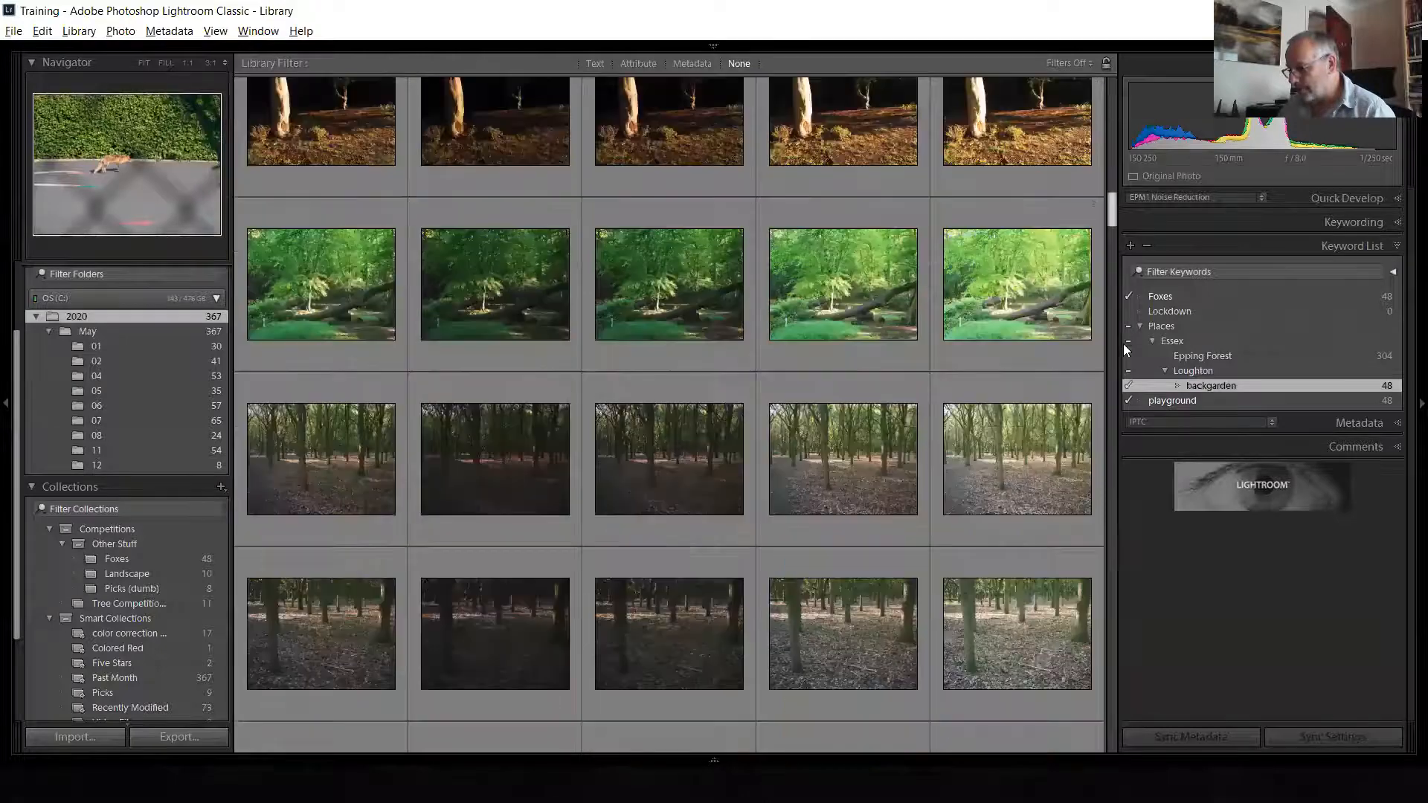
pyautogui.scroll(-6, 1125, 370)
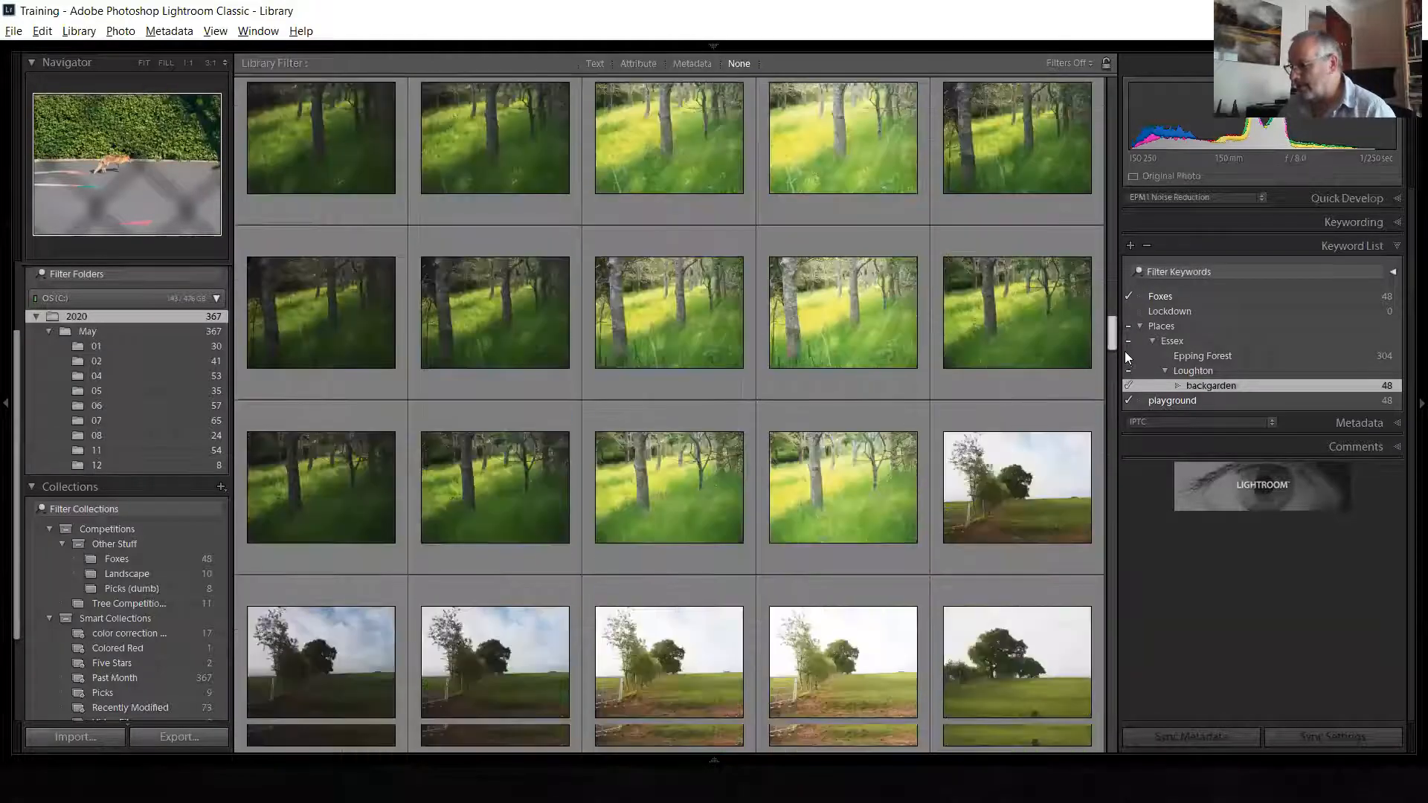
pyautogui.scroll(-4, 1130, 370)
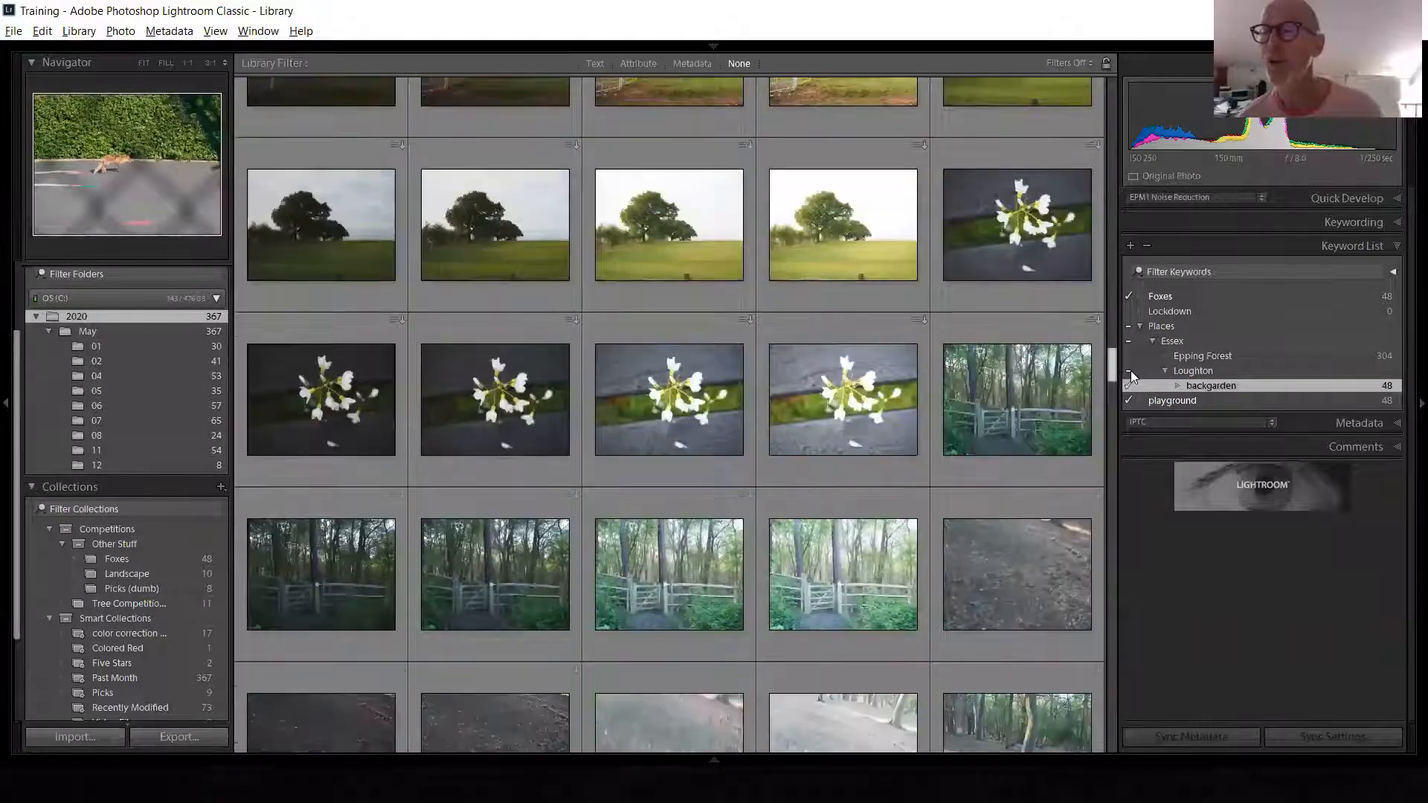
pyautogui.scroll(-2, 1131, 375)
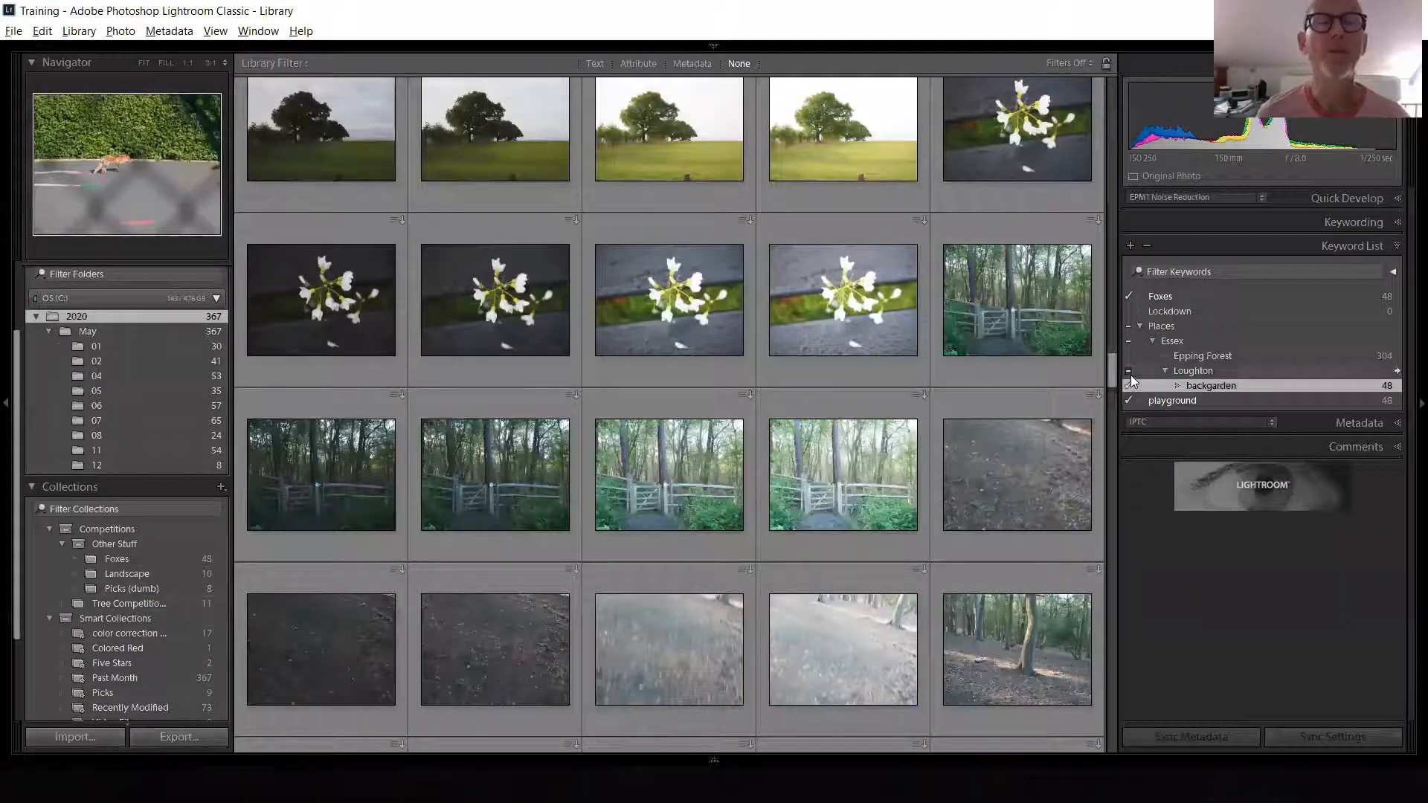
pyautogui.click(1077, 361)
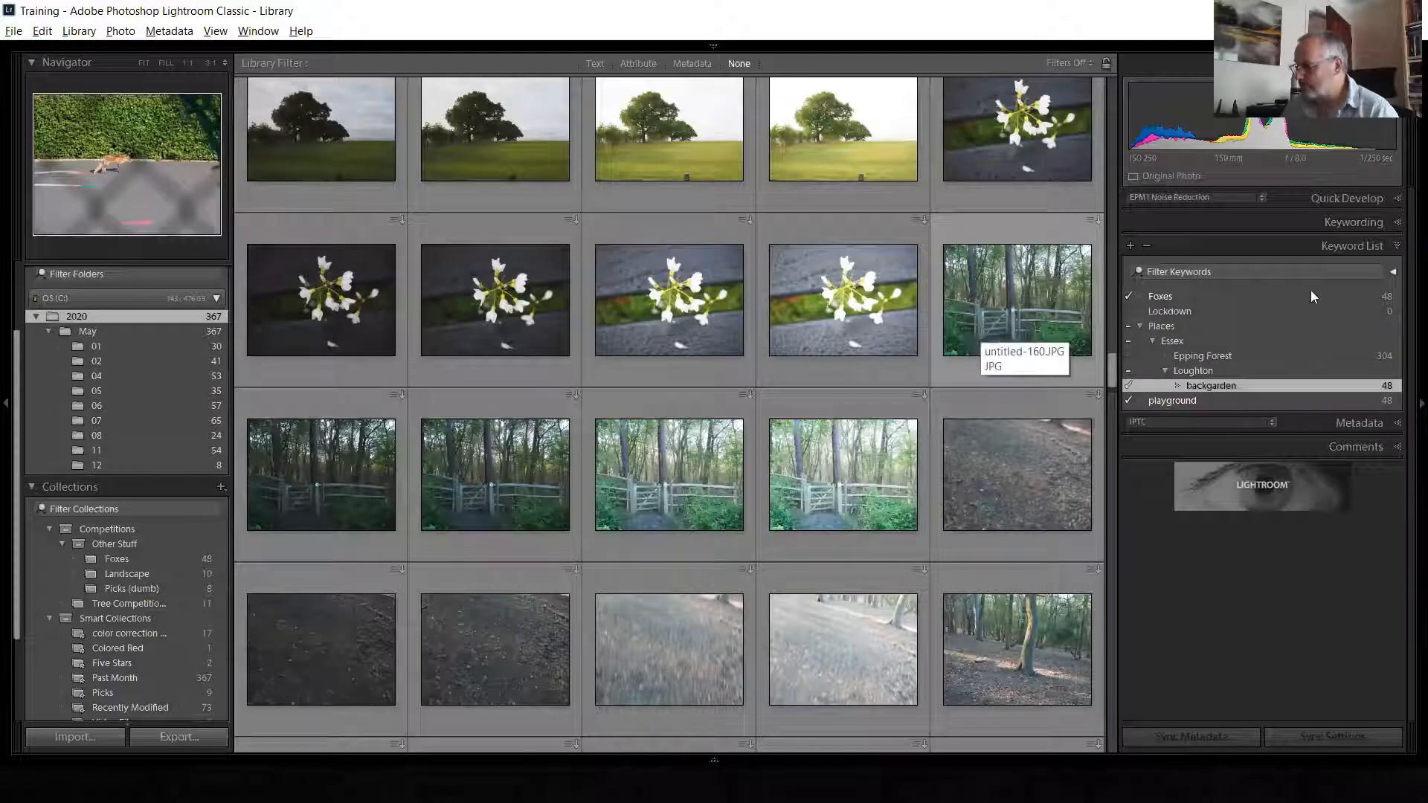
pyautogui.click(1130, 246)
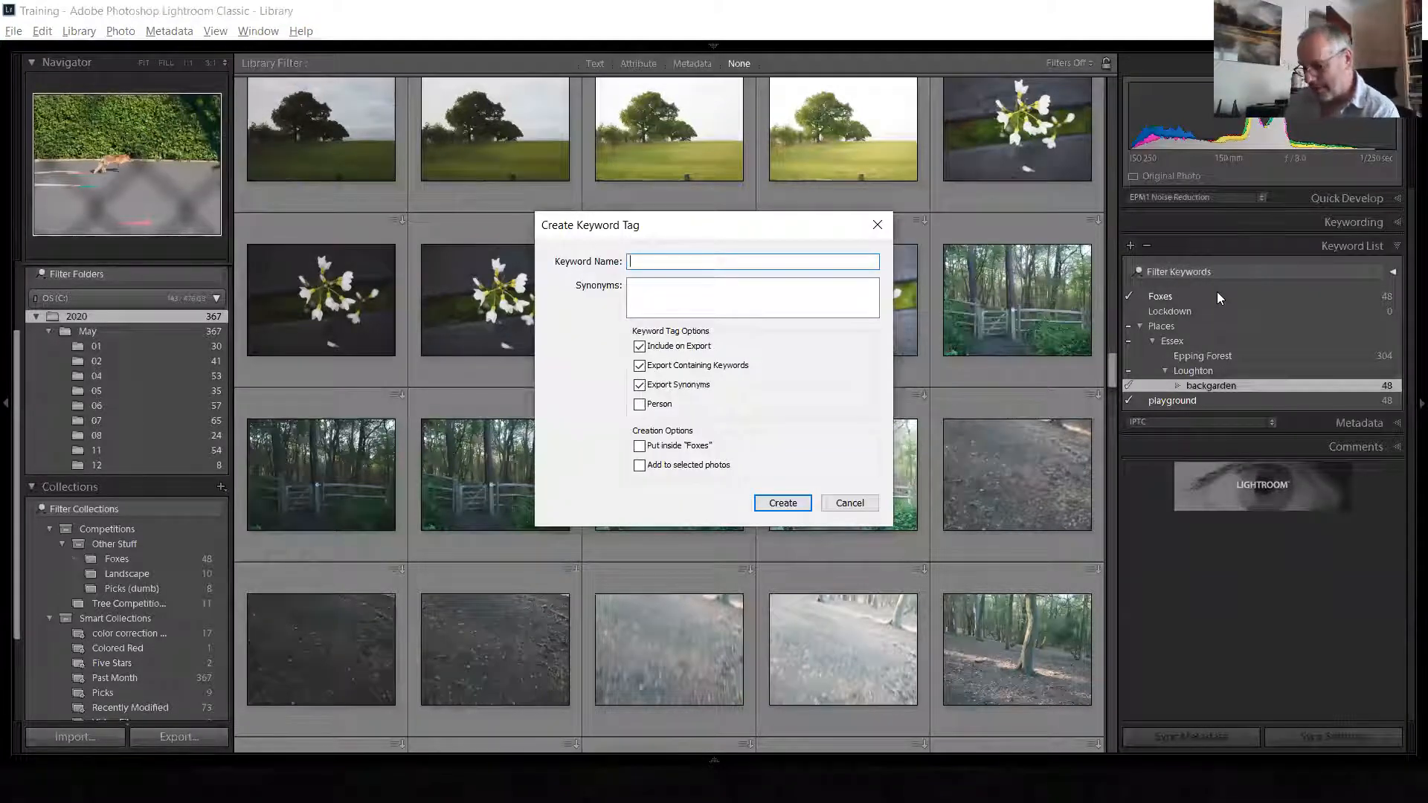
pyautogui.write('Travel')
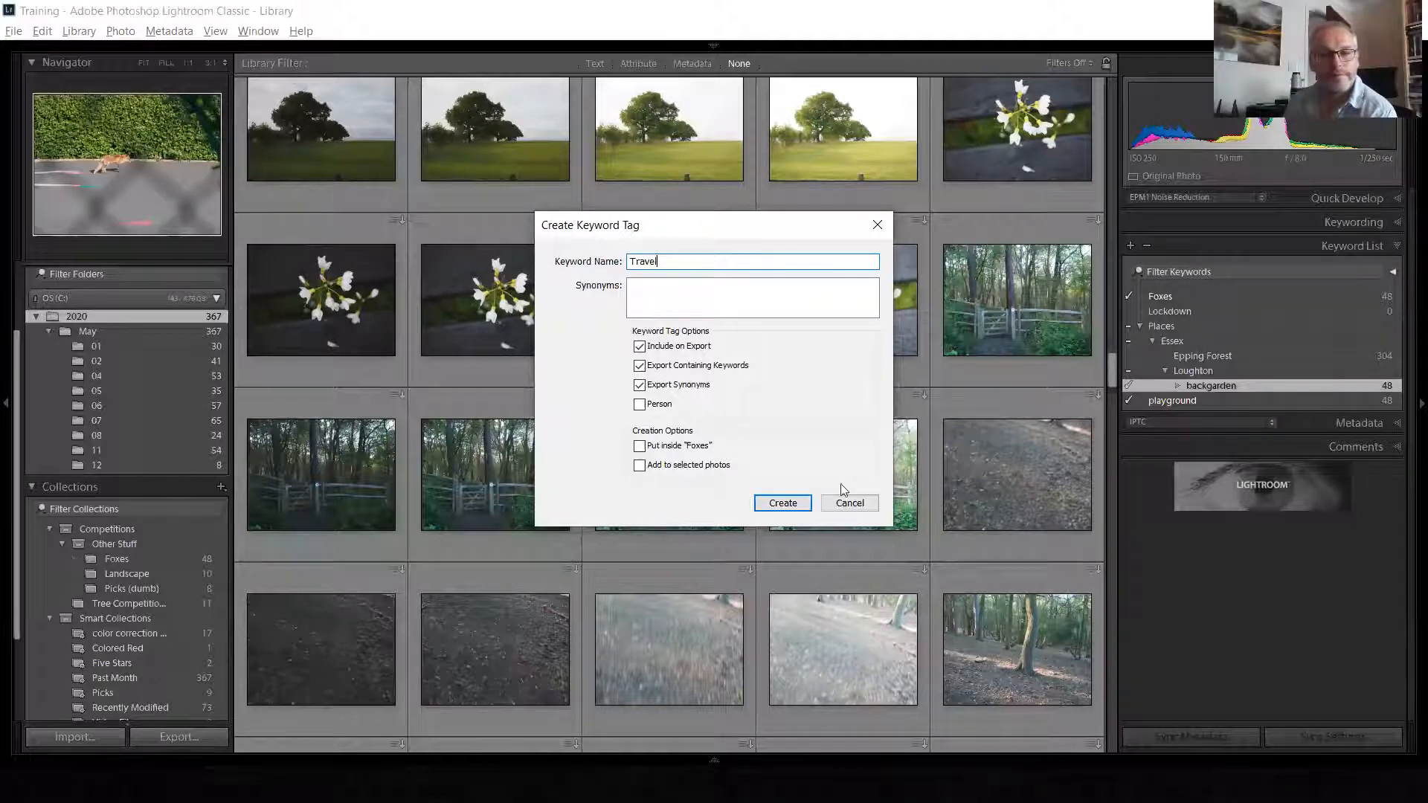
pyautogui.click(848, 506)
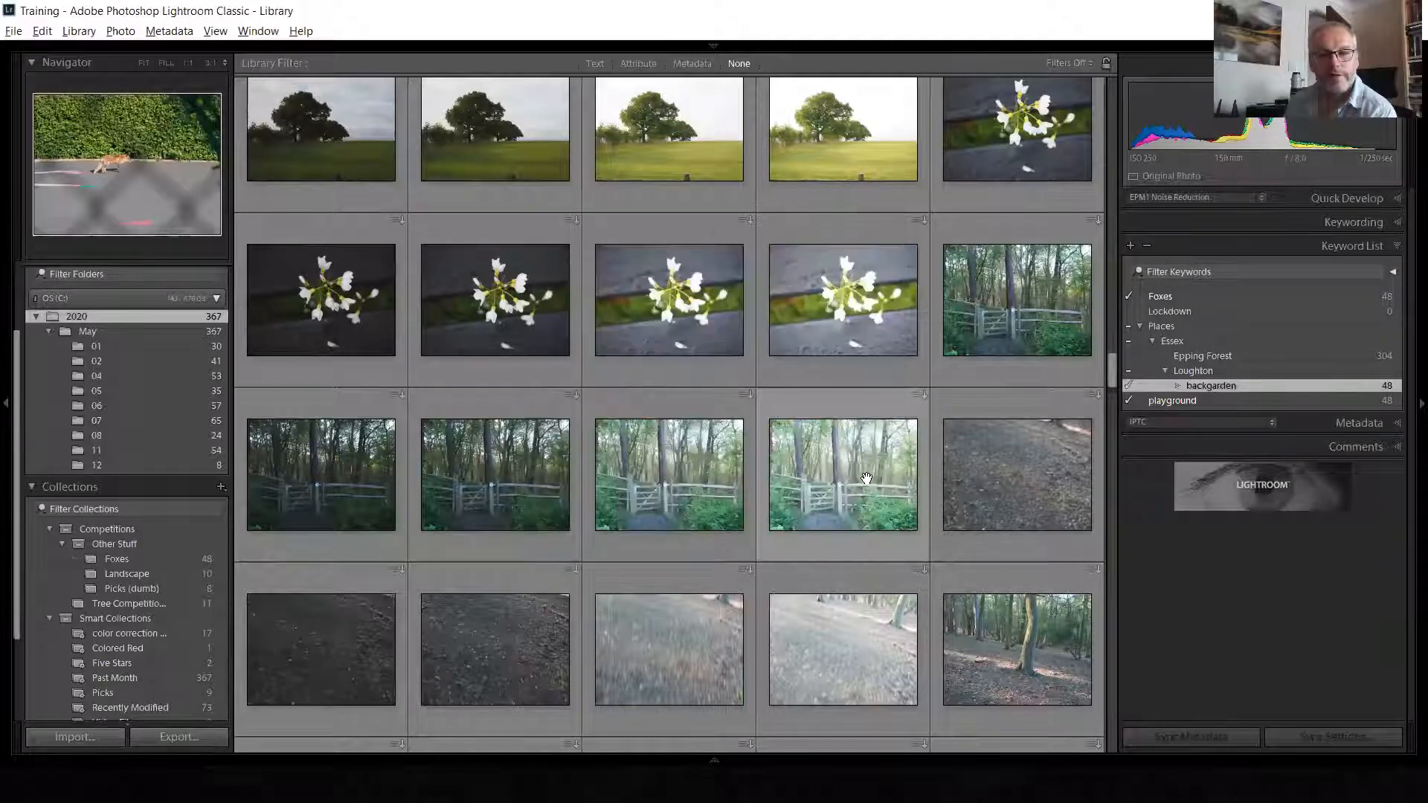
# Create a top-level keyword tag named Travel, leaving it outside Foxes and off the selected photos
pyautogui.click(1131, 246)
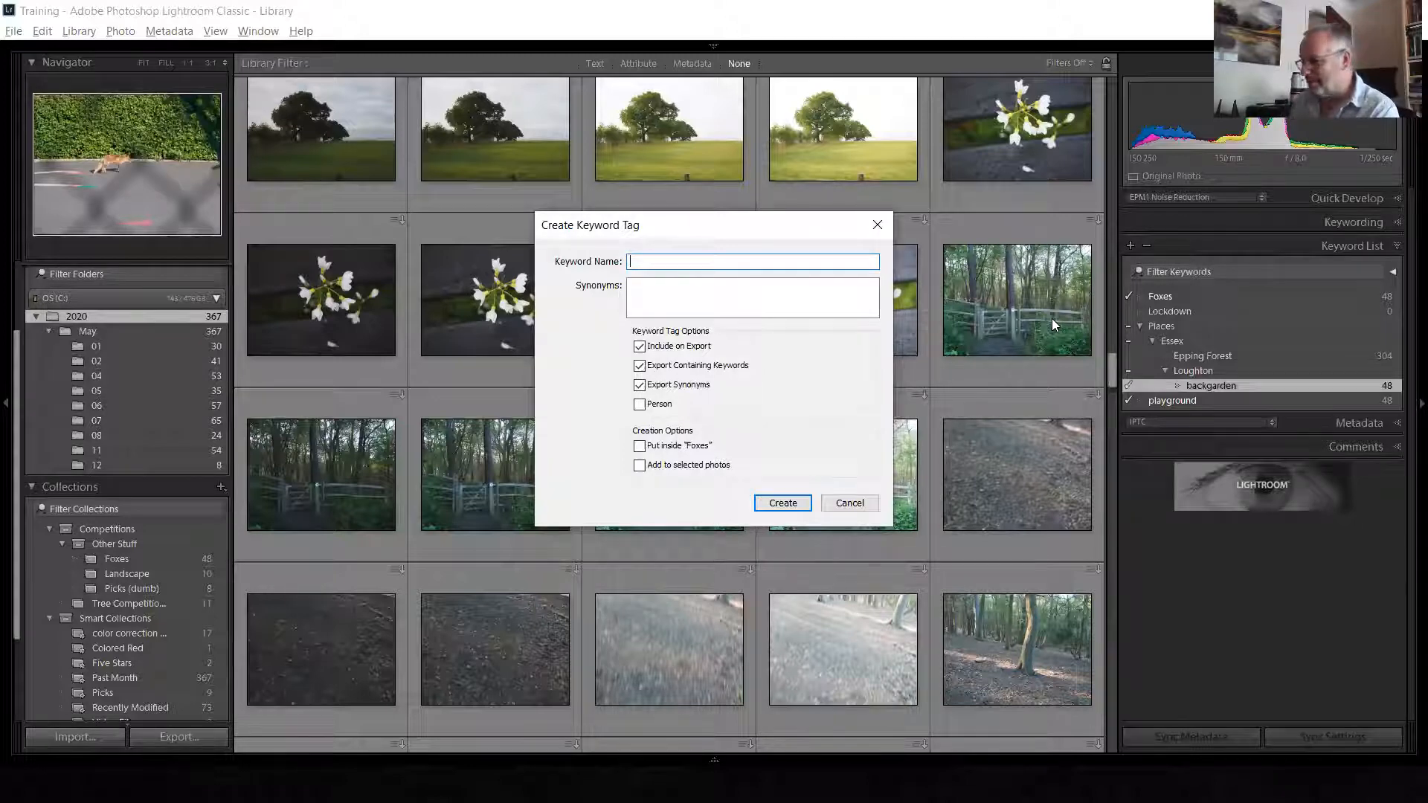
pyautogui.write('T')
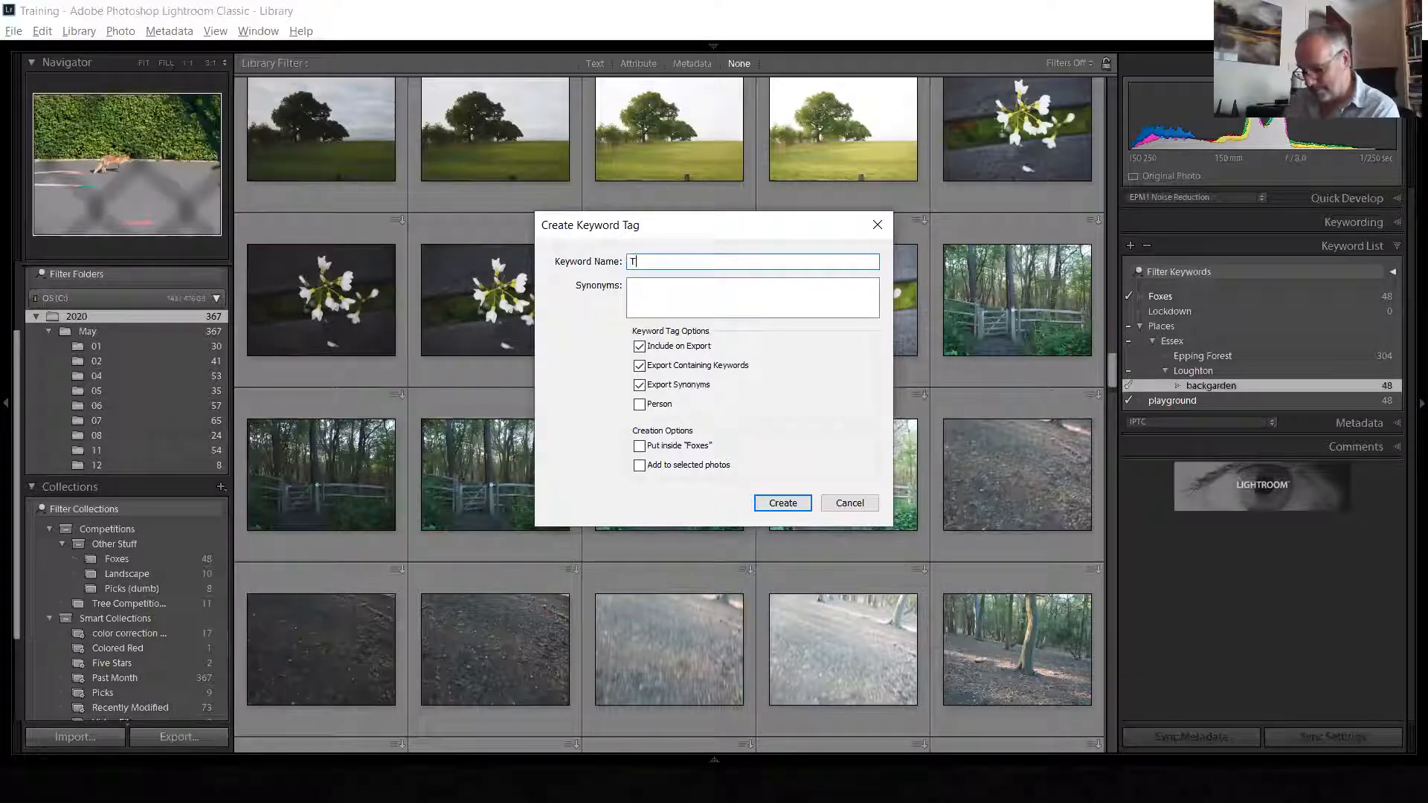
pyautogui.write('ravel')
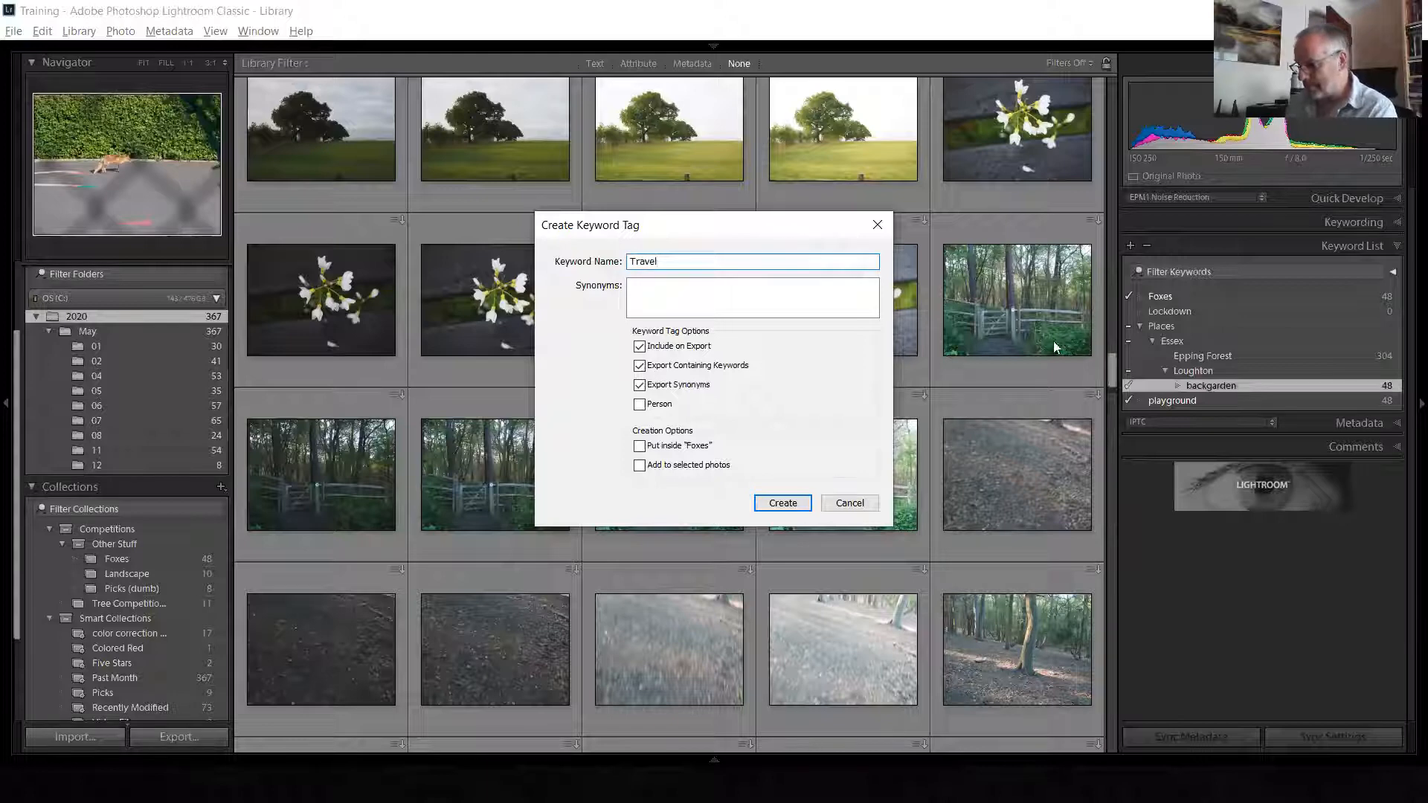
pyautogui.click(774, 503)
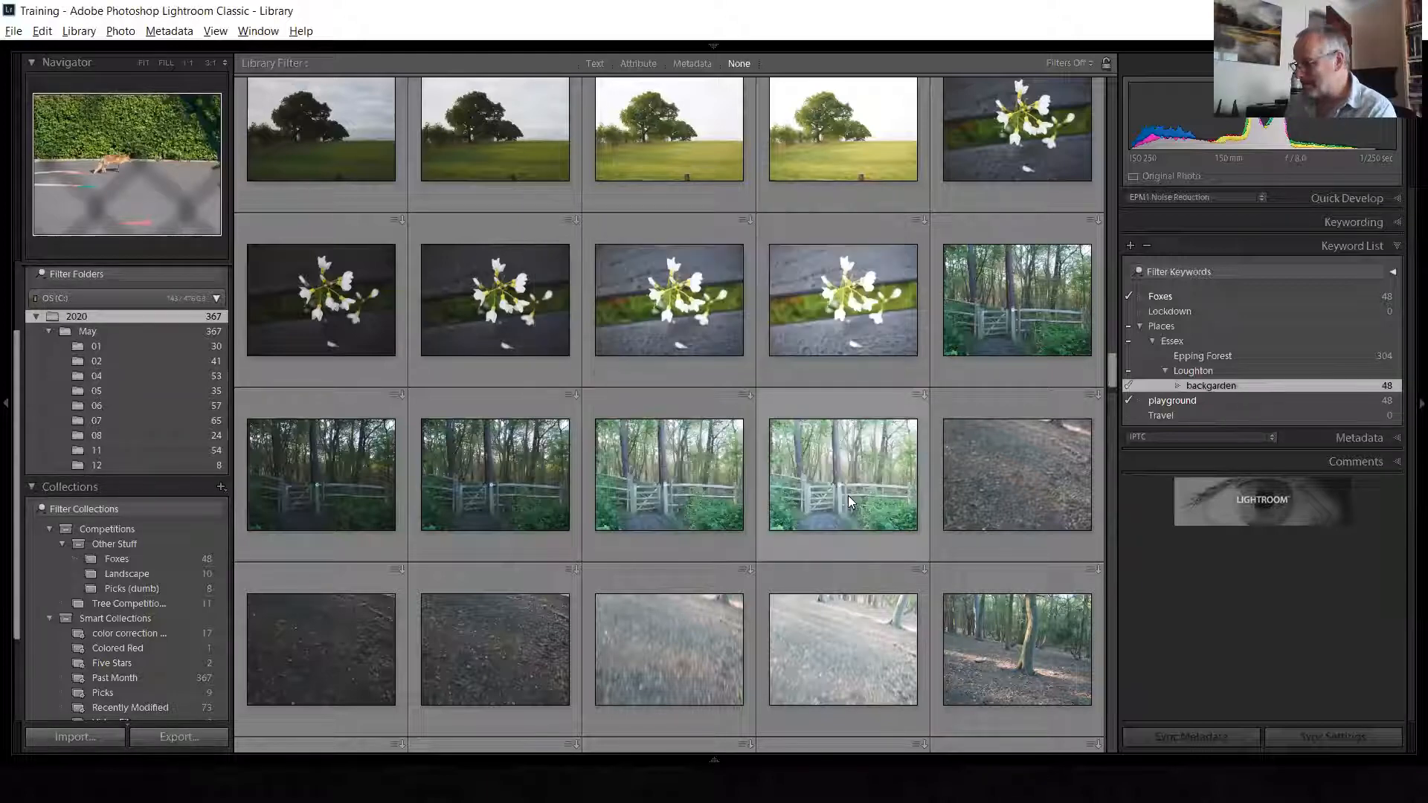
# Create a keyword tag named Australia inside Travel without adding it to the selected photos, and select it in the expanded Travel group
pyautogui.click(1160, 415)
pyautogui.click(1130, 245)
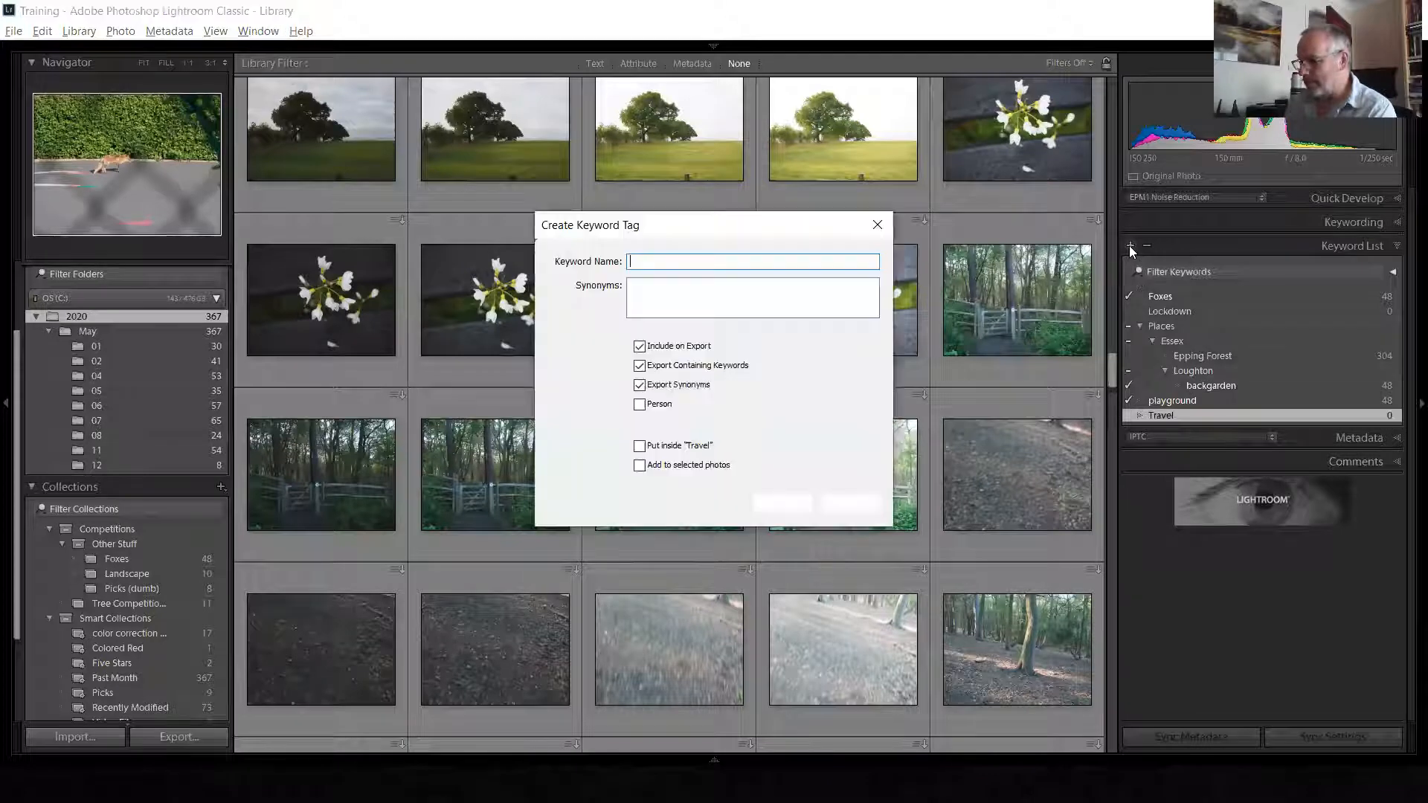
pyautogui.click(639, 447)
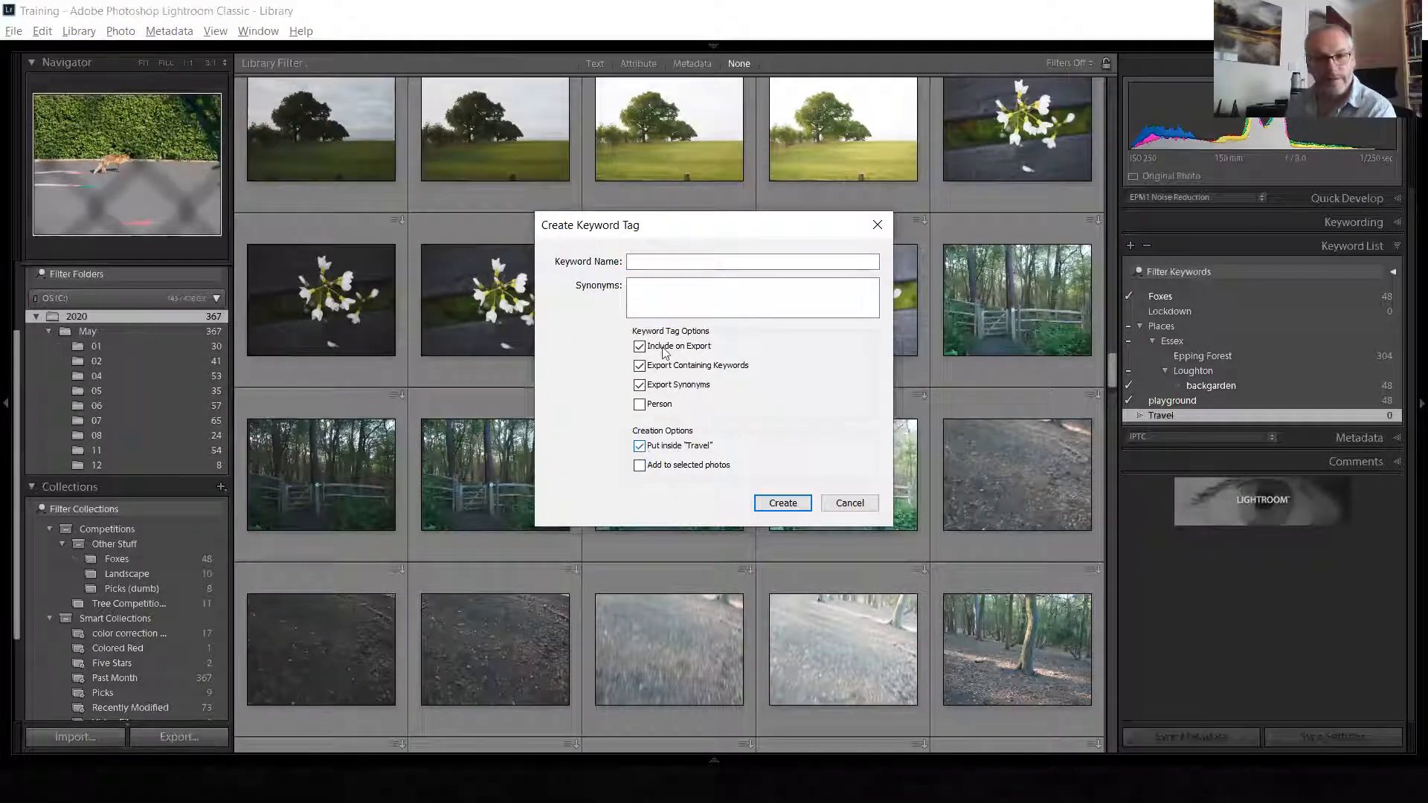
pyautogui.click(647, 260)
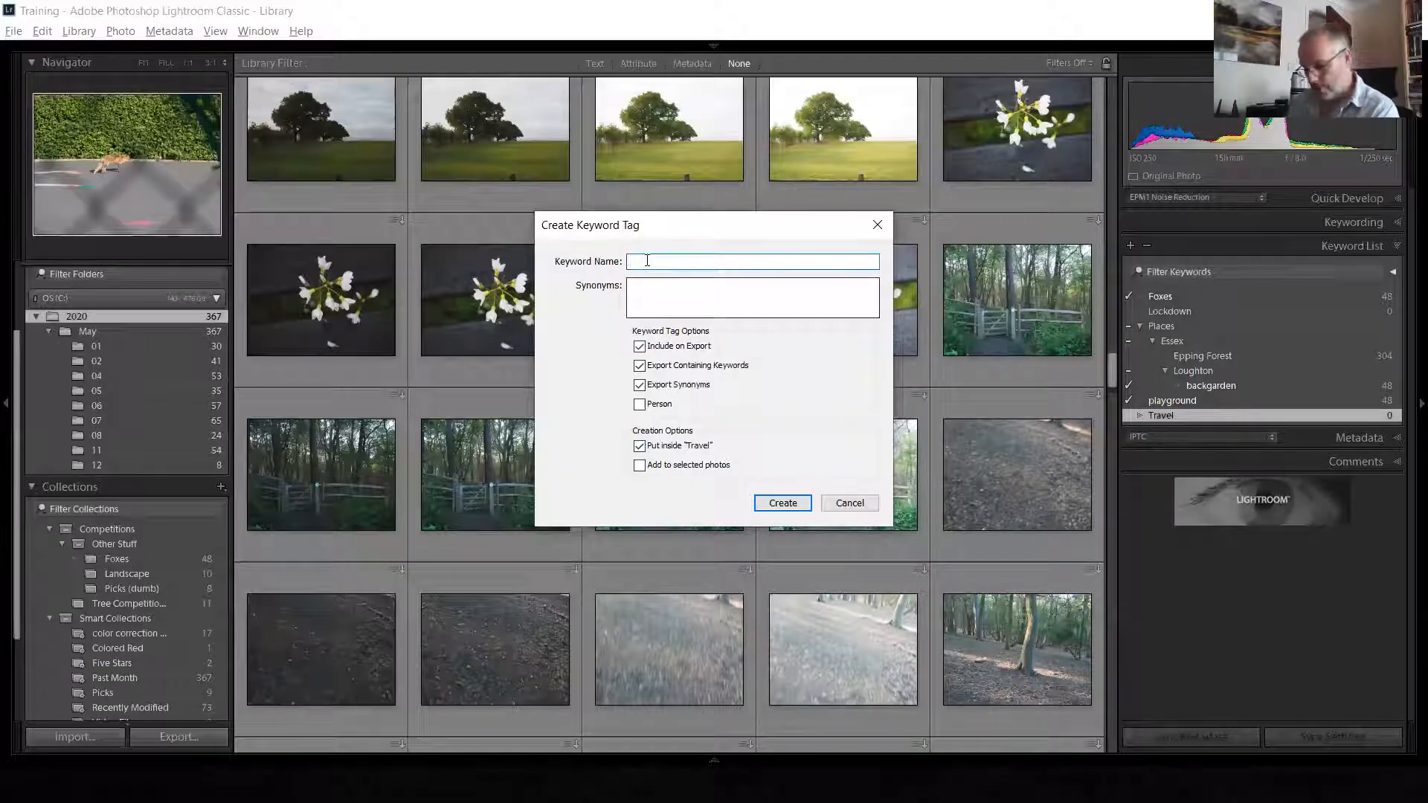
pyautogui.write('Austra')
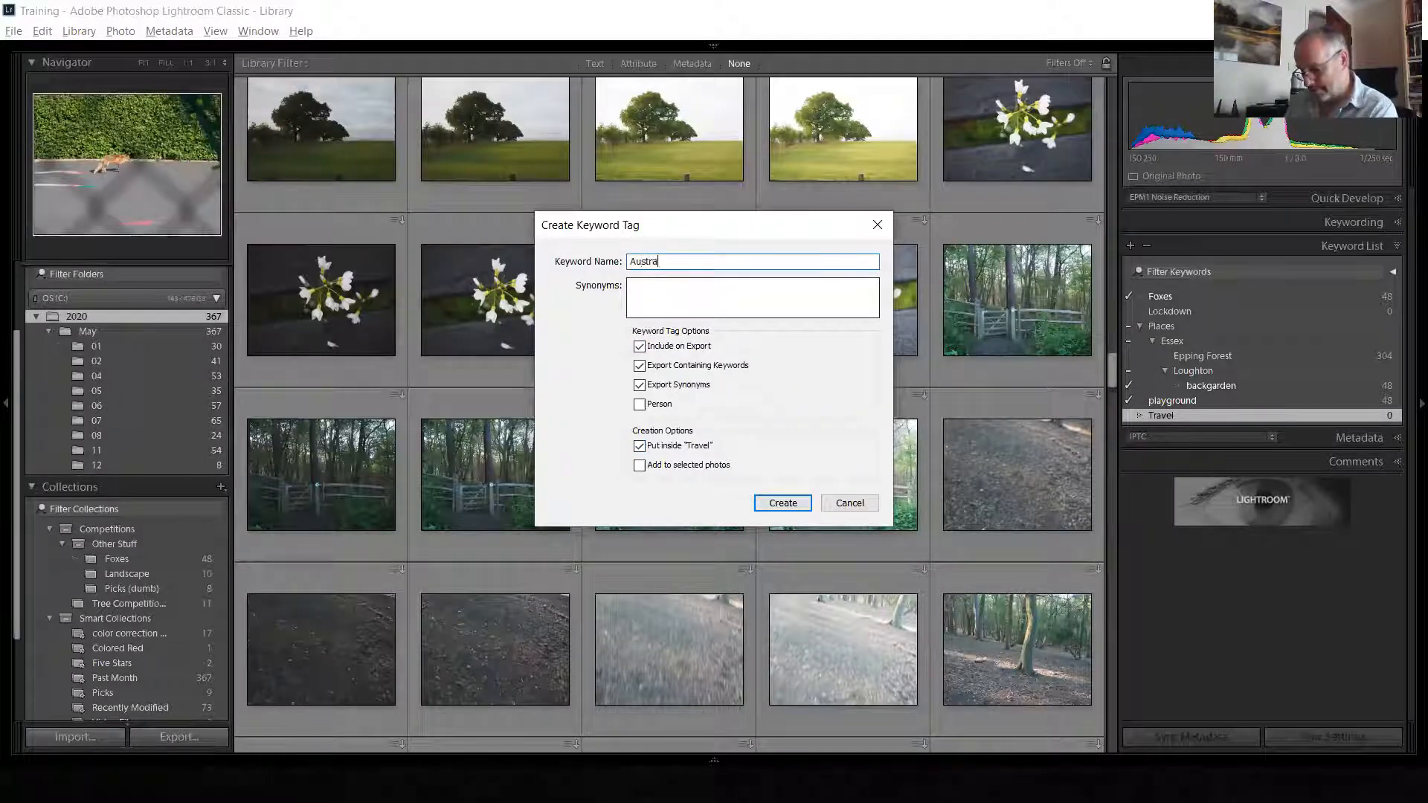
pyautogui.write('lia')
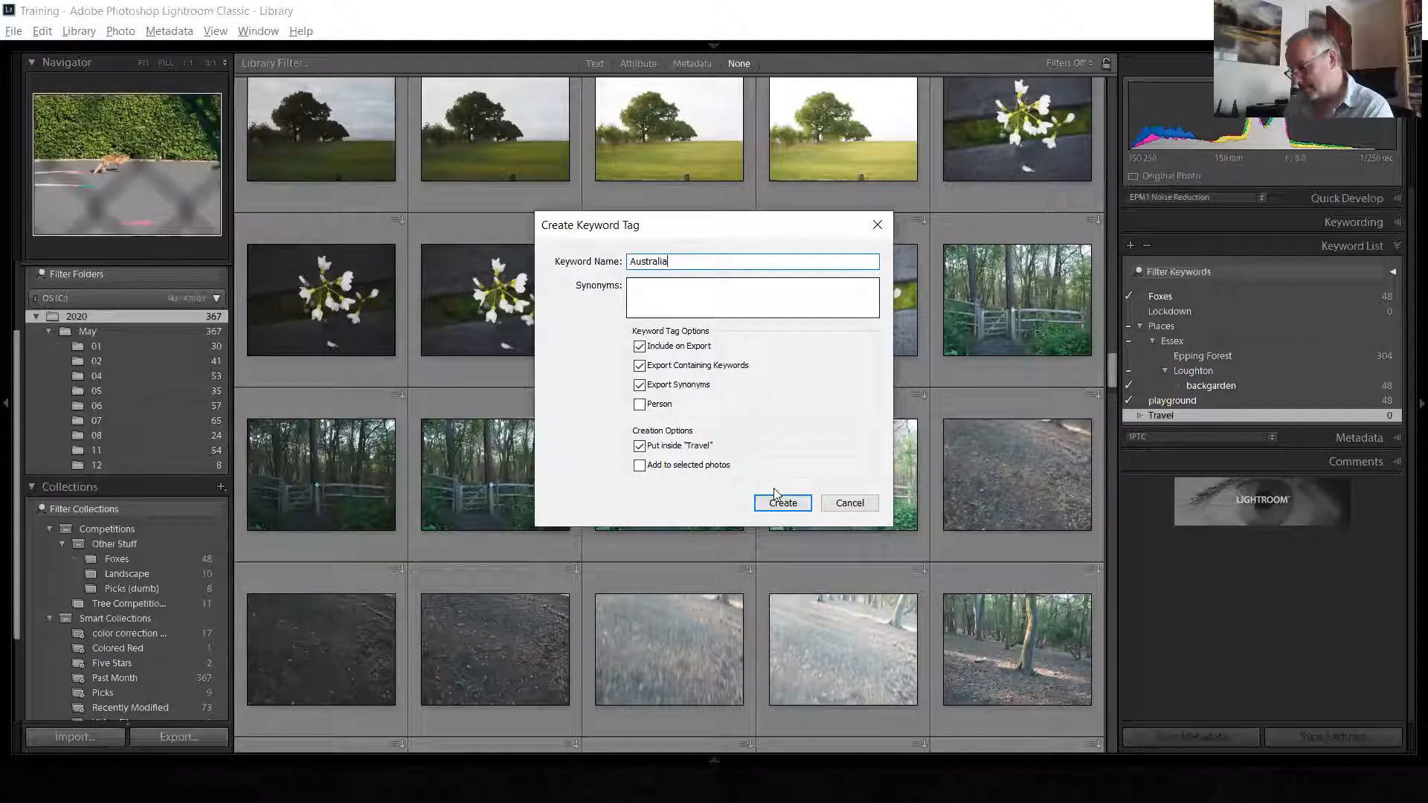
pyautogui.click(778, 499)
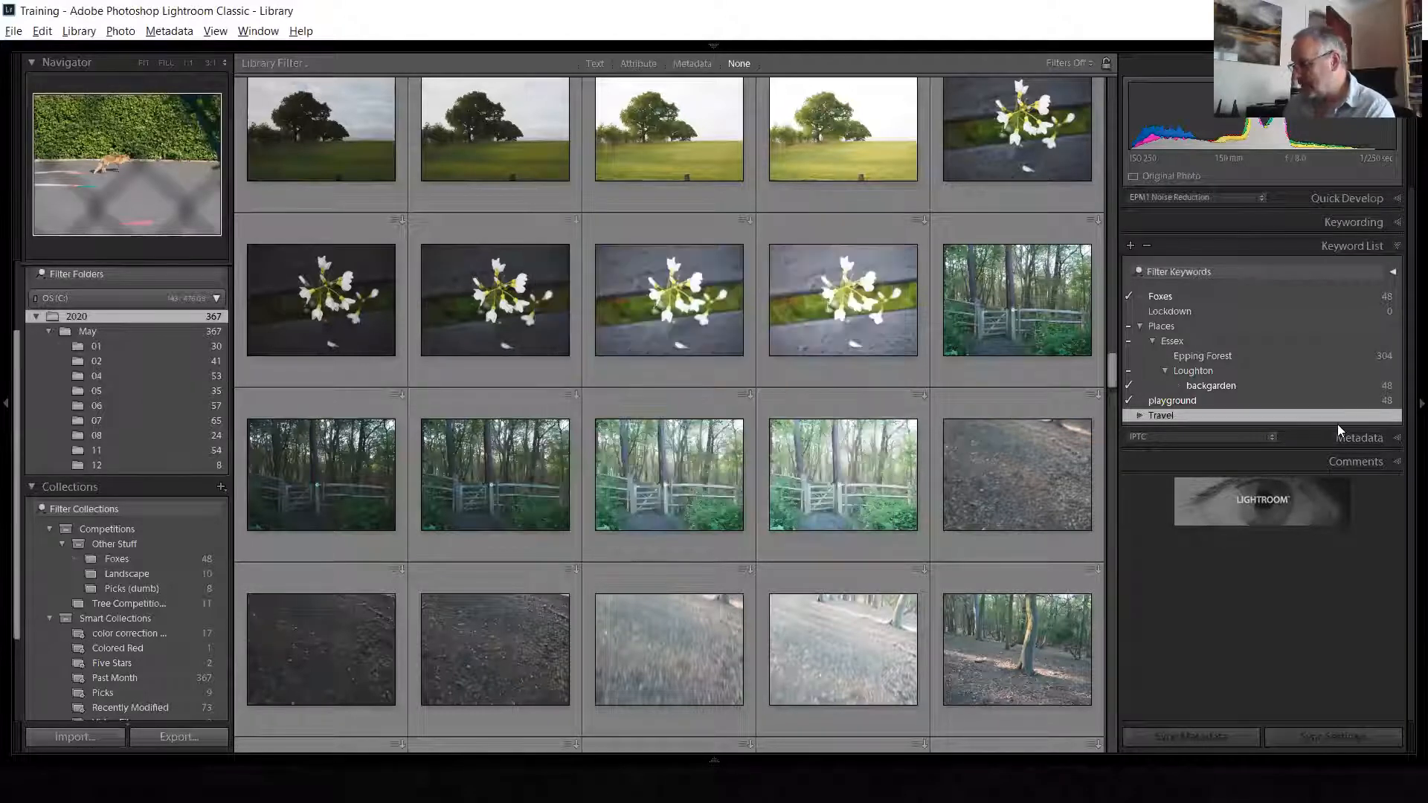
pyautogui.click(1139, 415)
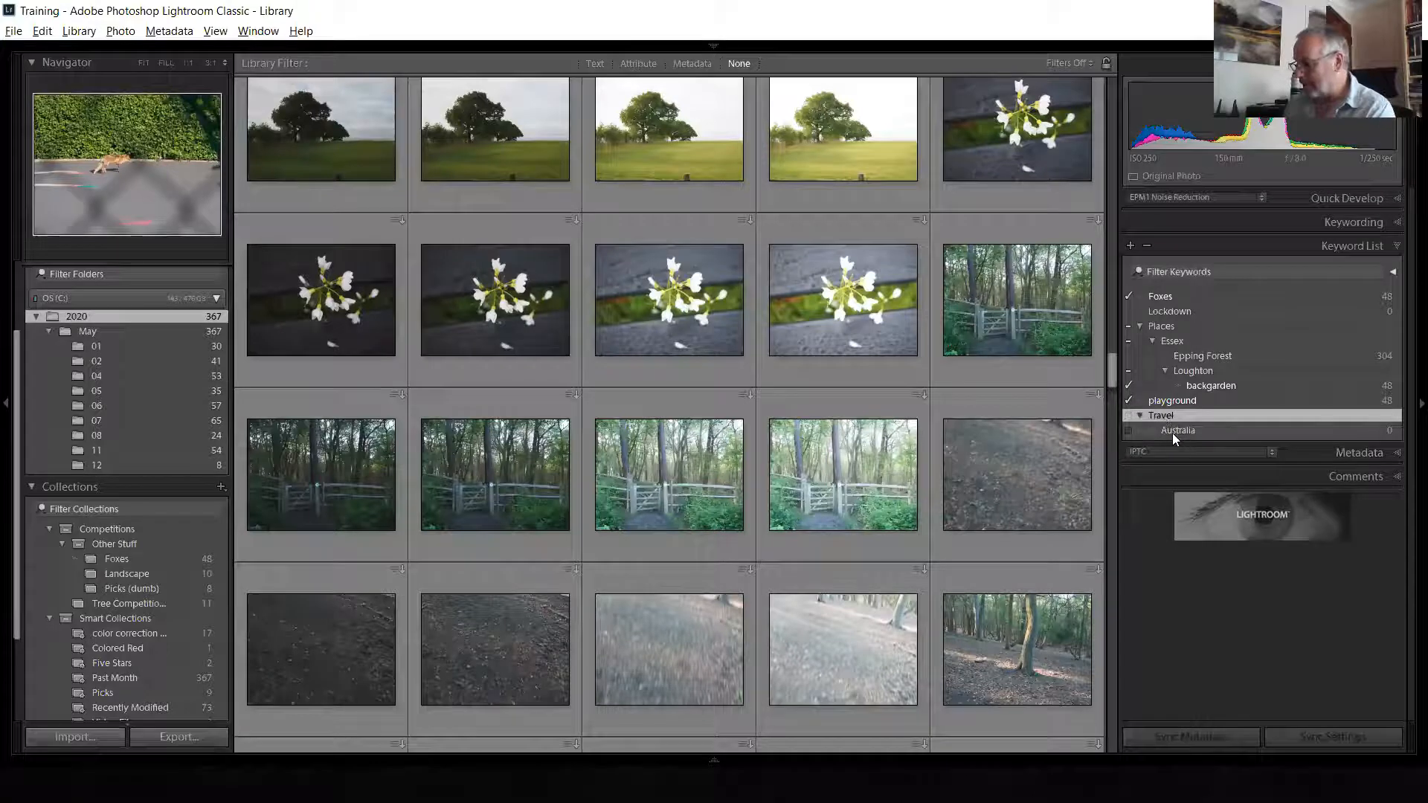
pyautogui.click(1174, 432)
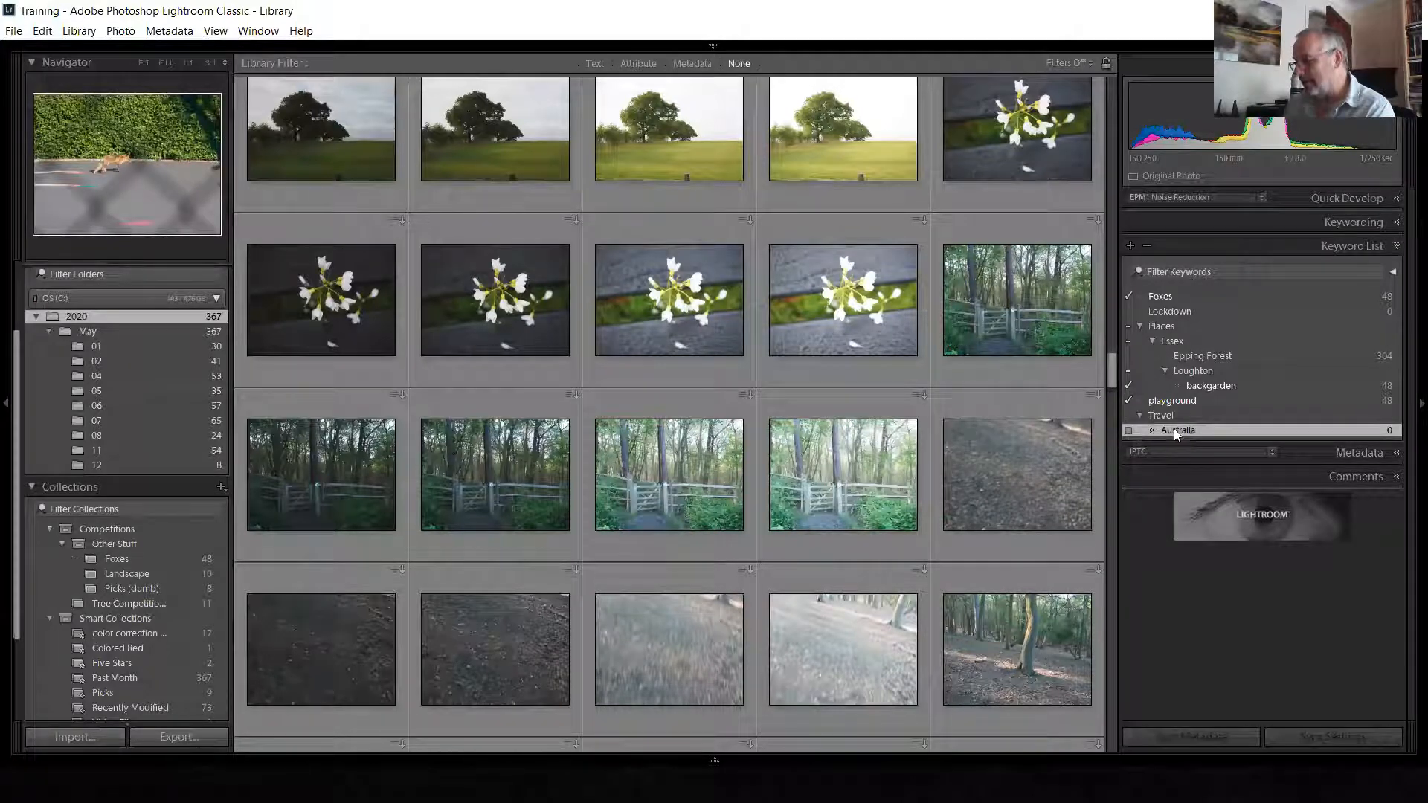
# Create a keyword tag named Sydney inside Australia without adding it to the selected photos
pyautogui.rightClick(1174, 429)
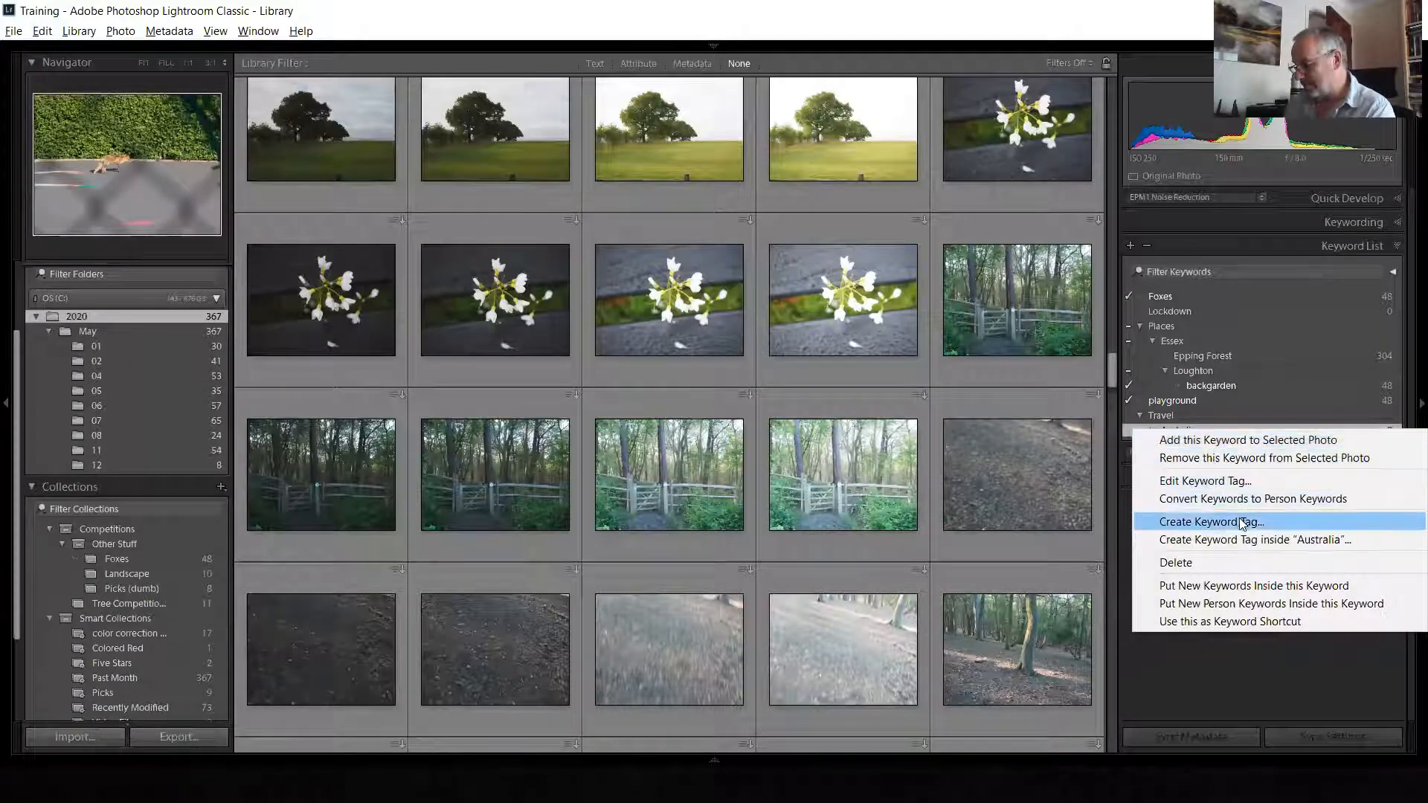
pyautogui.click(1252, 535)
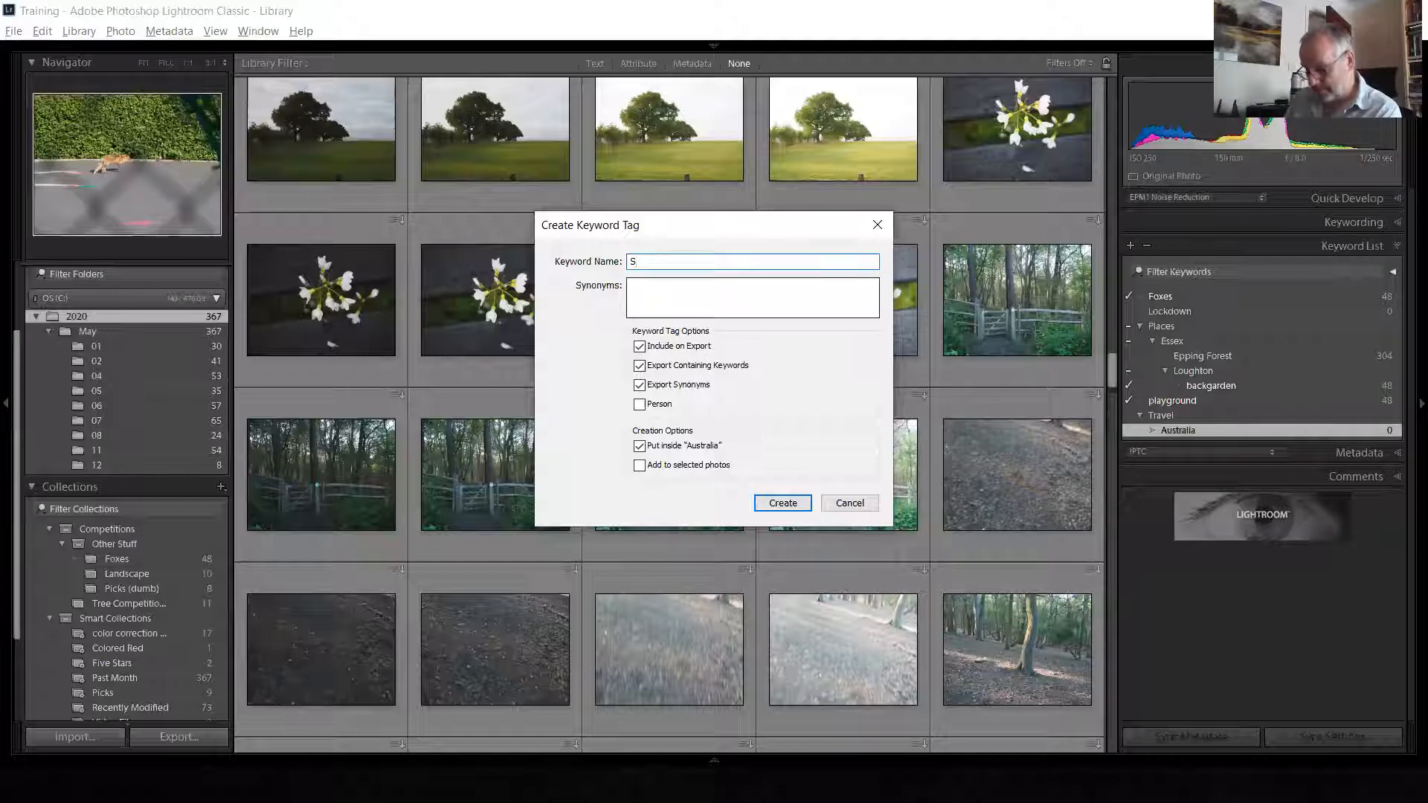
pyautogui.write('Sydney')
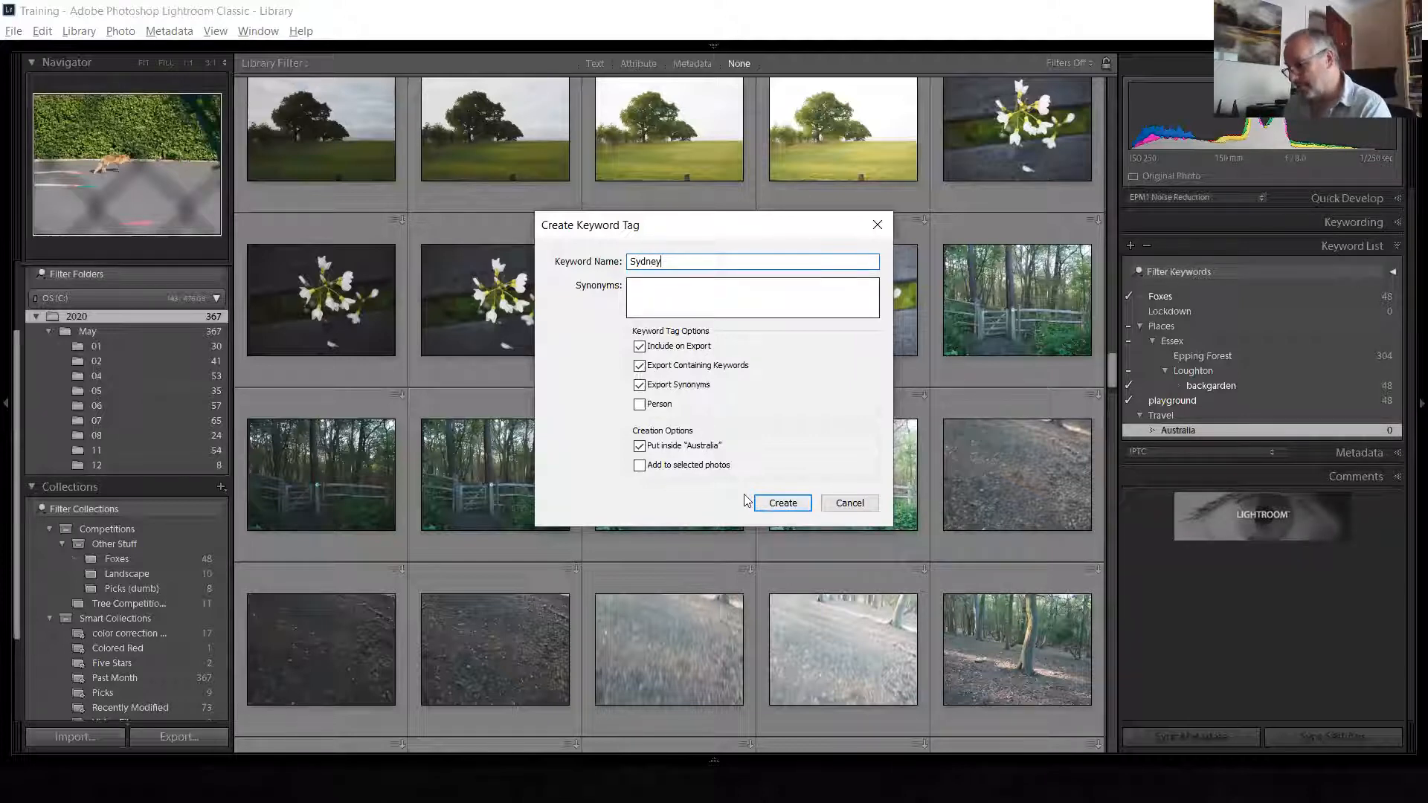
pyautogui.click(792, 507)
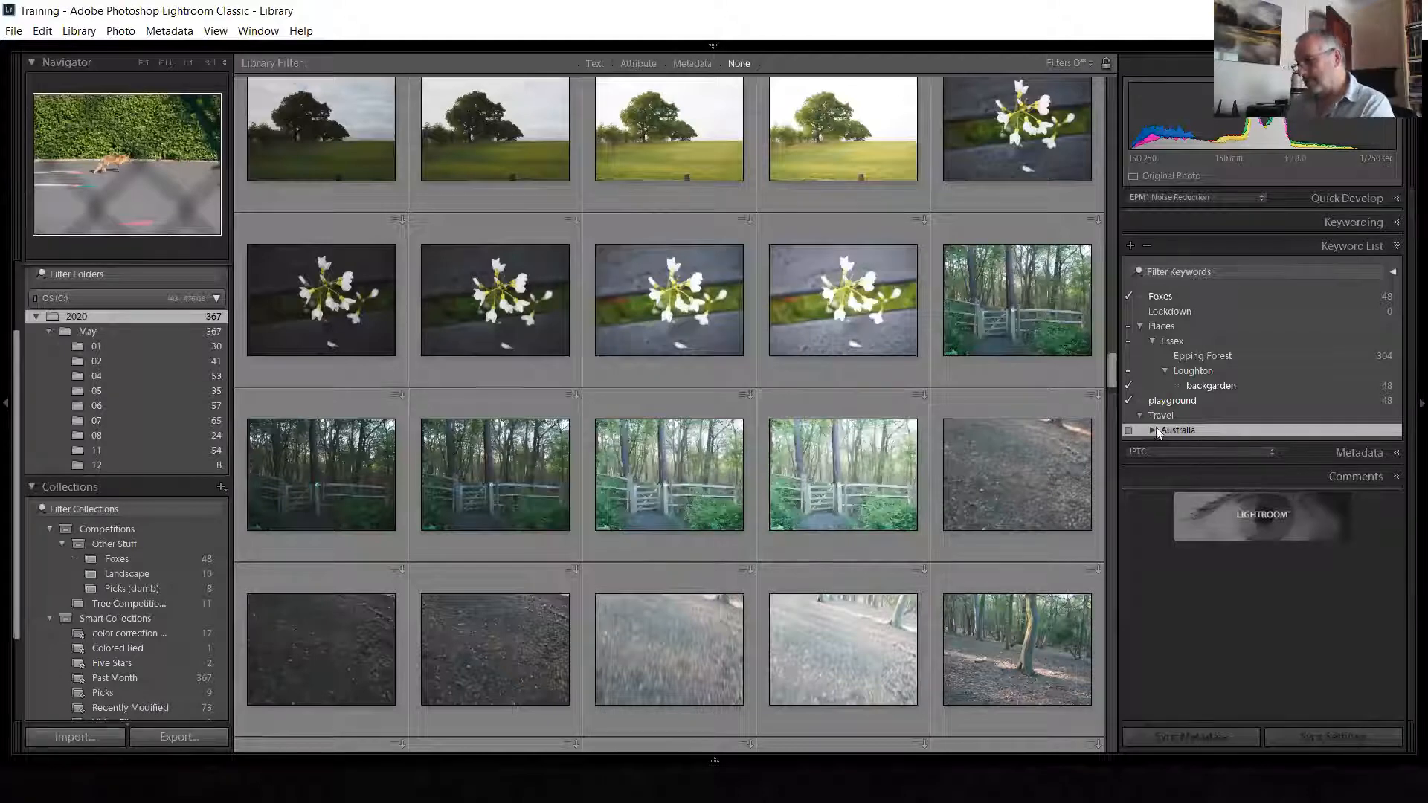
# Replace the brightest tree photo's Epping Forest keyword with Sydney, and check the photo's tags in the keyword list
pyautogui.click(838, 150)
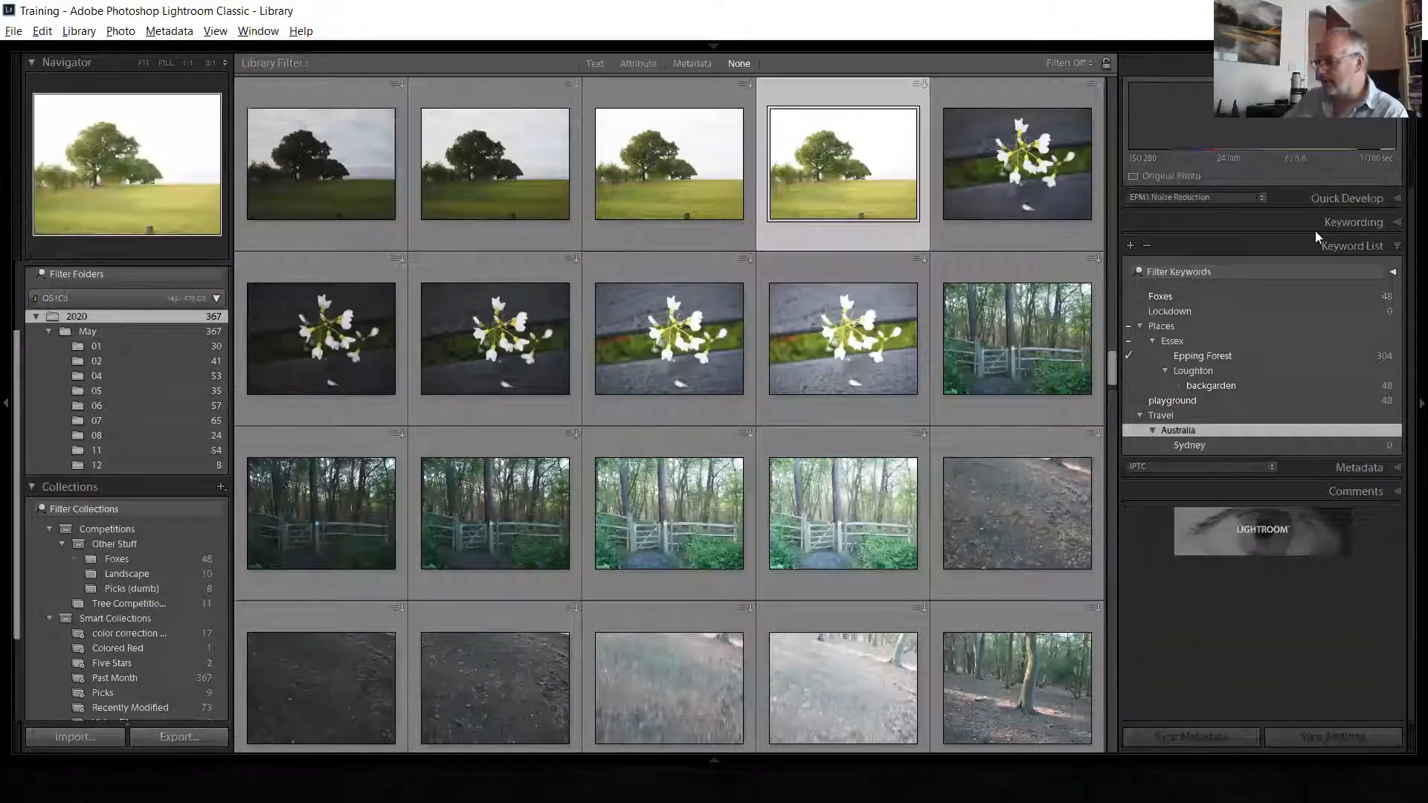
pyautogui.click(1374, 223)
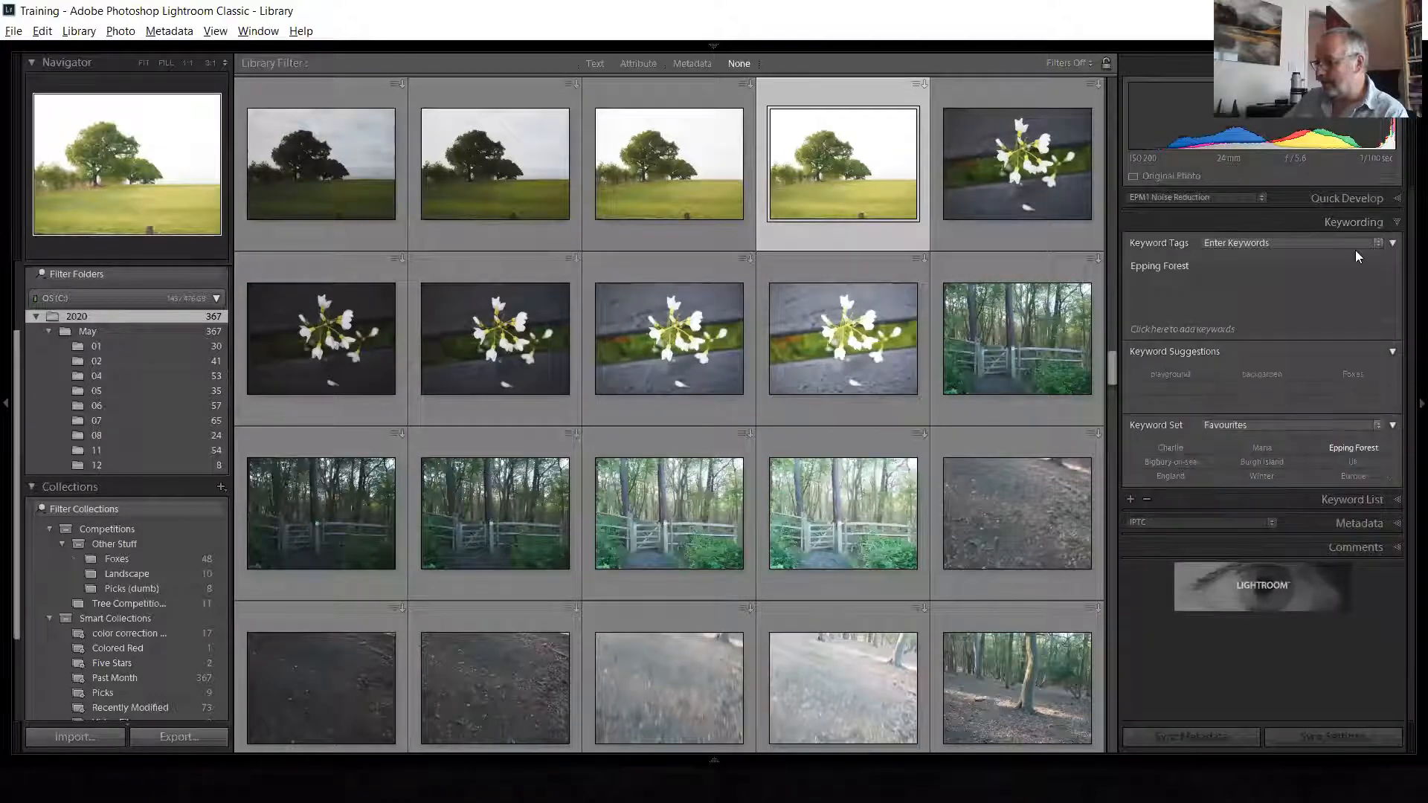
pyautogui.click(1203, 267)
pyautogui.hotkey('ctrl', 'a')
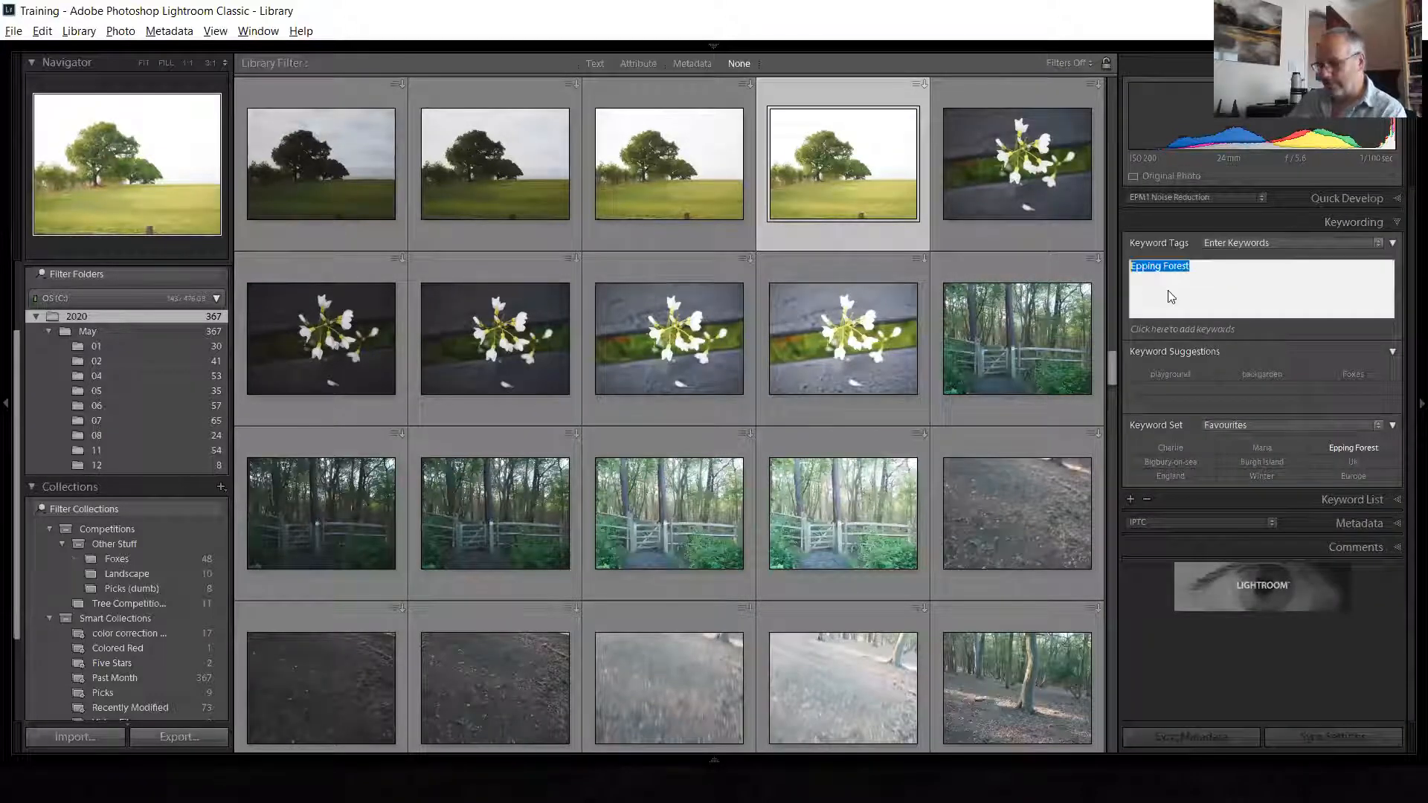
pyautogui.write('Sydney')
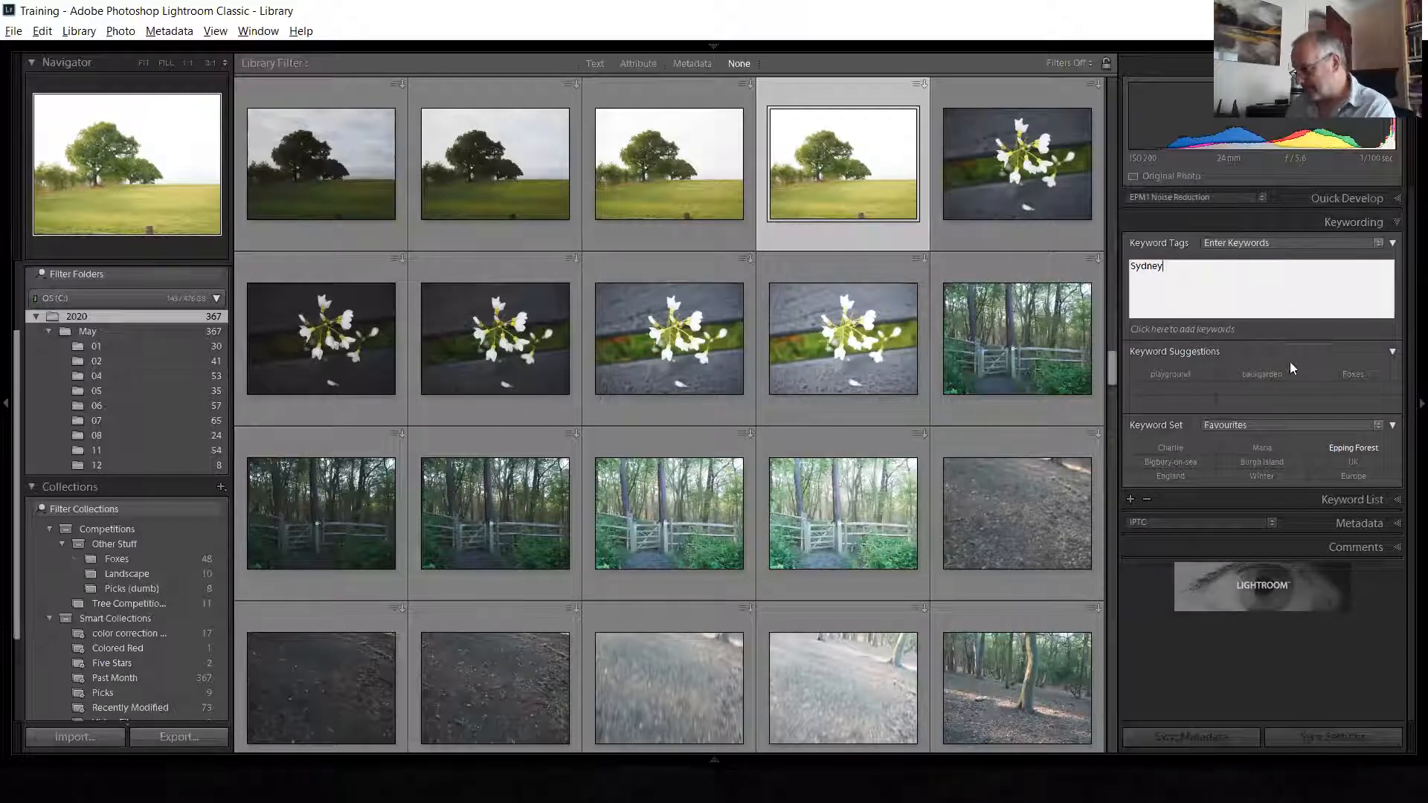
pyautogui.press('Return')
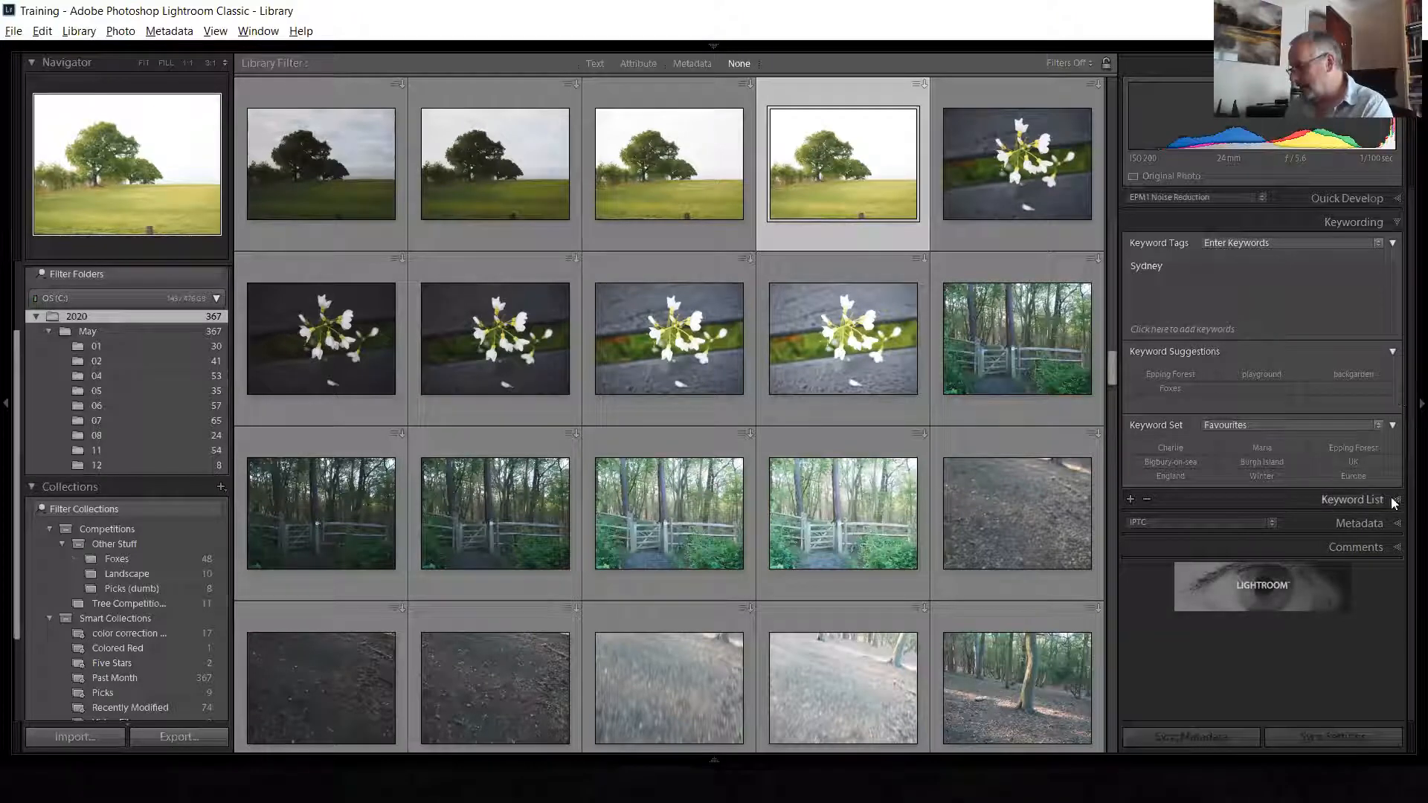
pyautogui.click(1352, 499)
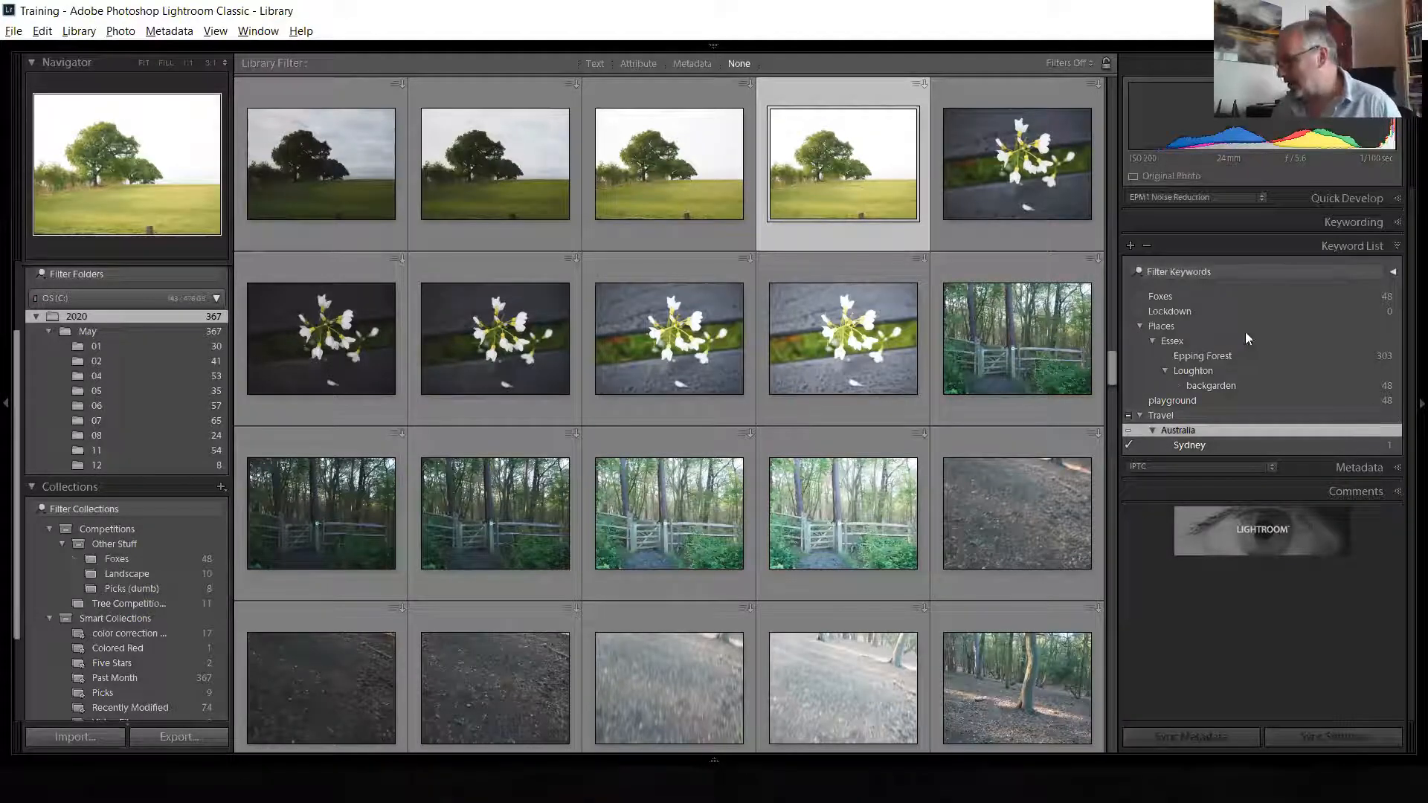
# Create a keyword tag named Animals and rearrange the keyword list so that Foxes is nested inside Animals
pyautogui.click(1161, 296)
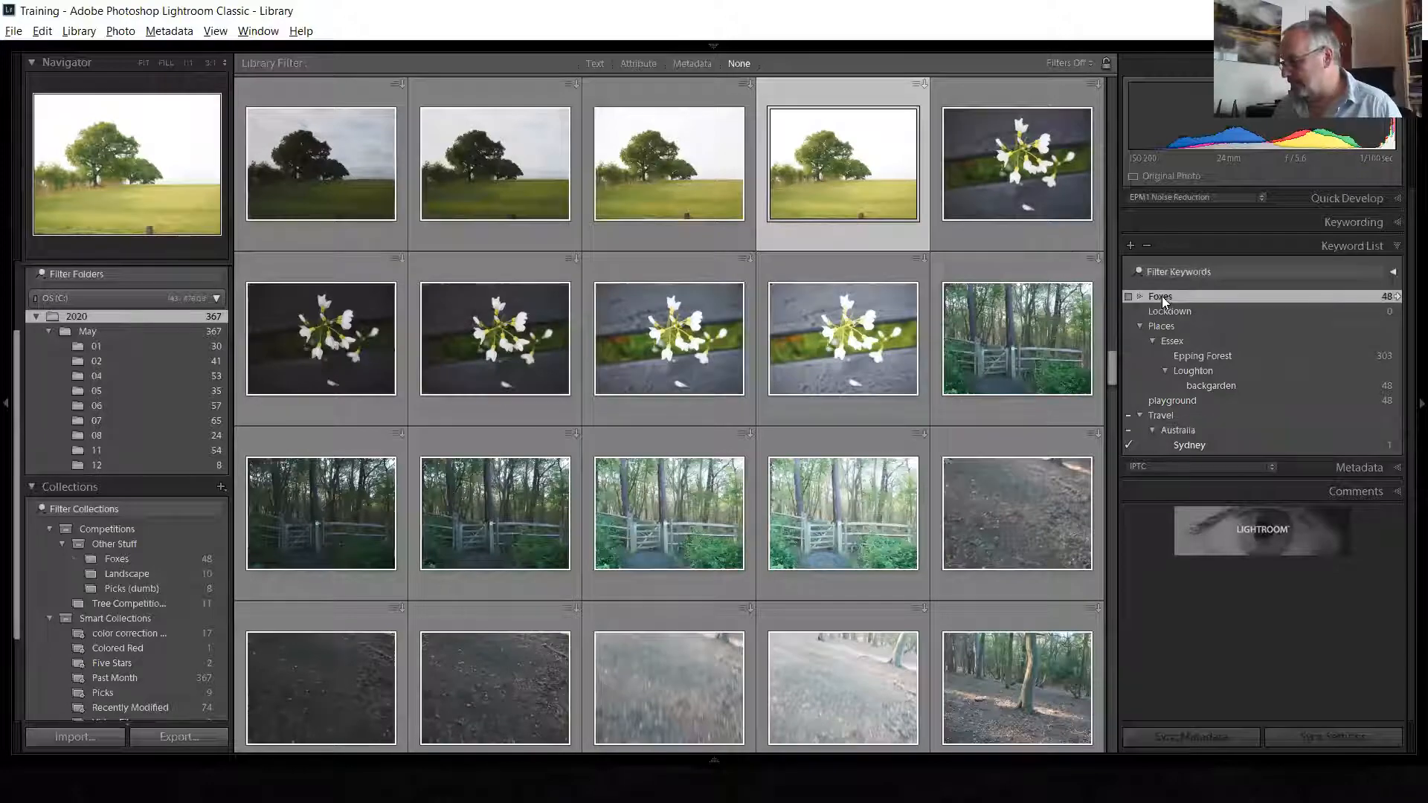
pyautogui.moveTo(1166, 297)
pyautogui.mouseDown()
pyautogui.moveTo(1253, 325)
pyautogui.moveTo(1198, 414)
pyautogui.moveTo(1215, 352)
pyautogui.moveTo(1187, 295)
pyautogui.mouseUp()
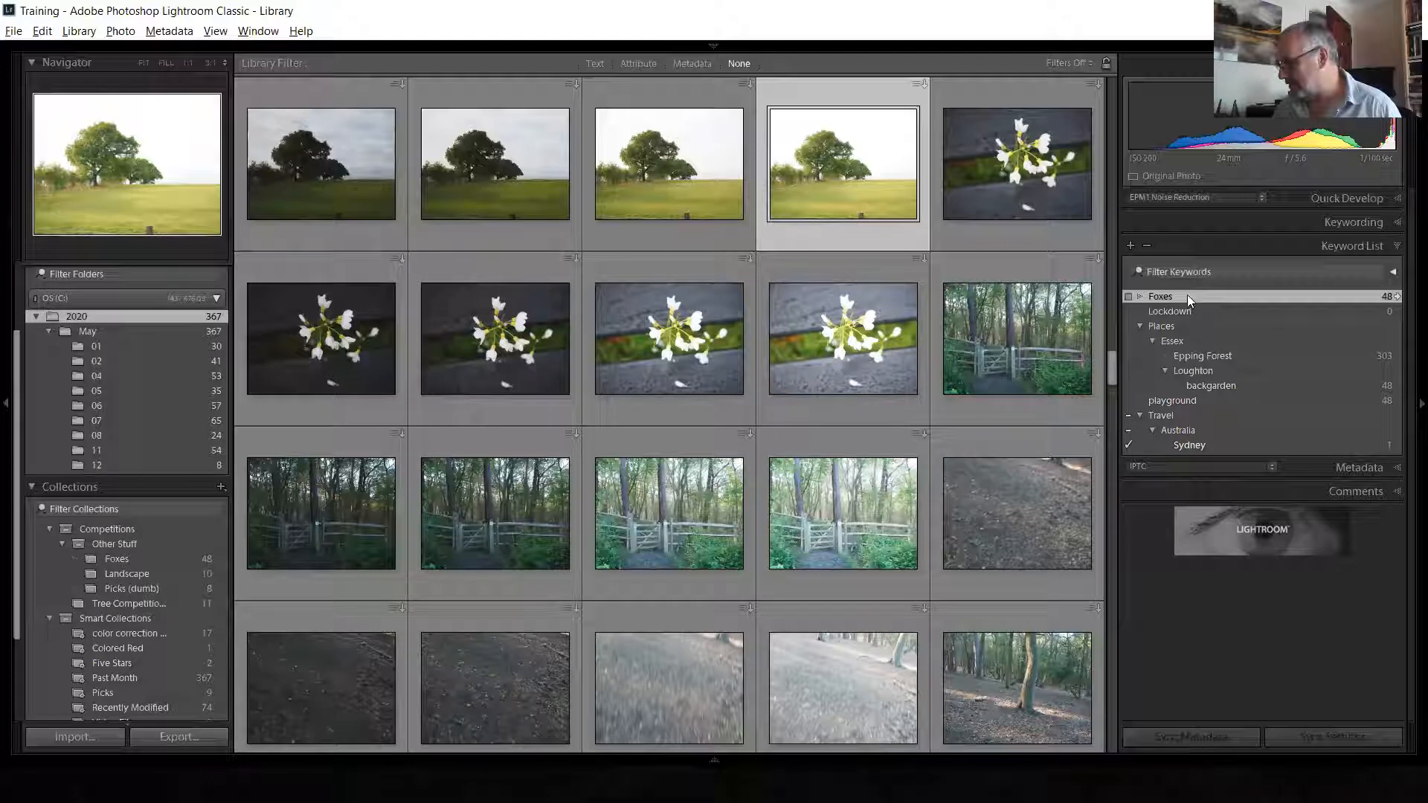
pyautogui.click(1131, 246)
pyautogui.write('An')
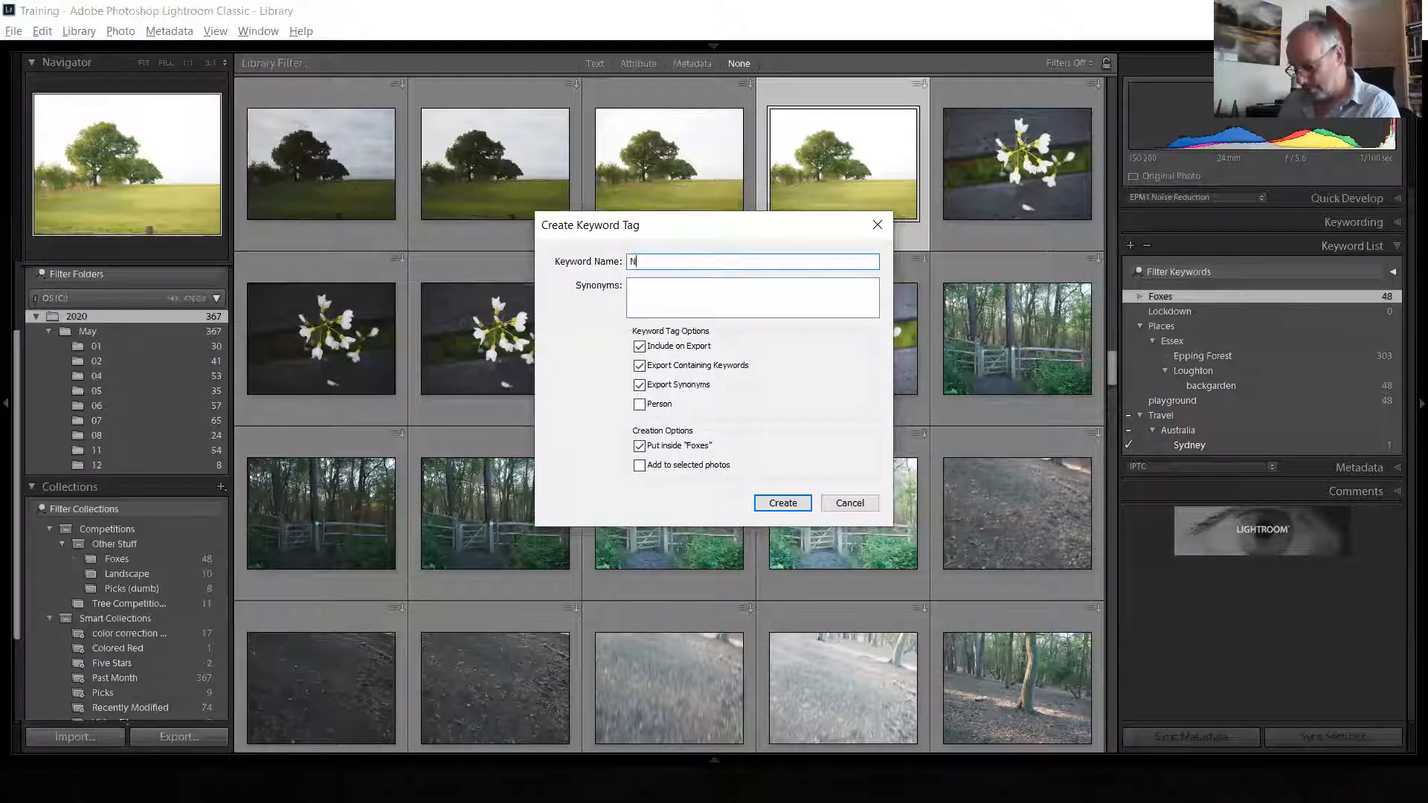
pyautogui.write('u')
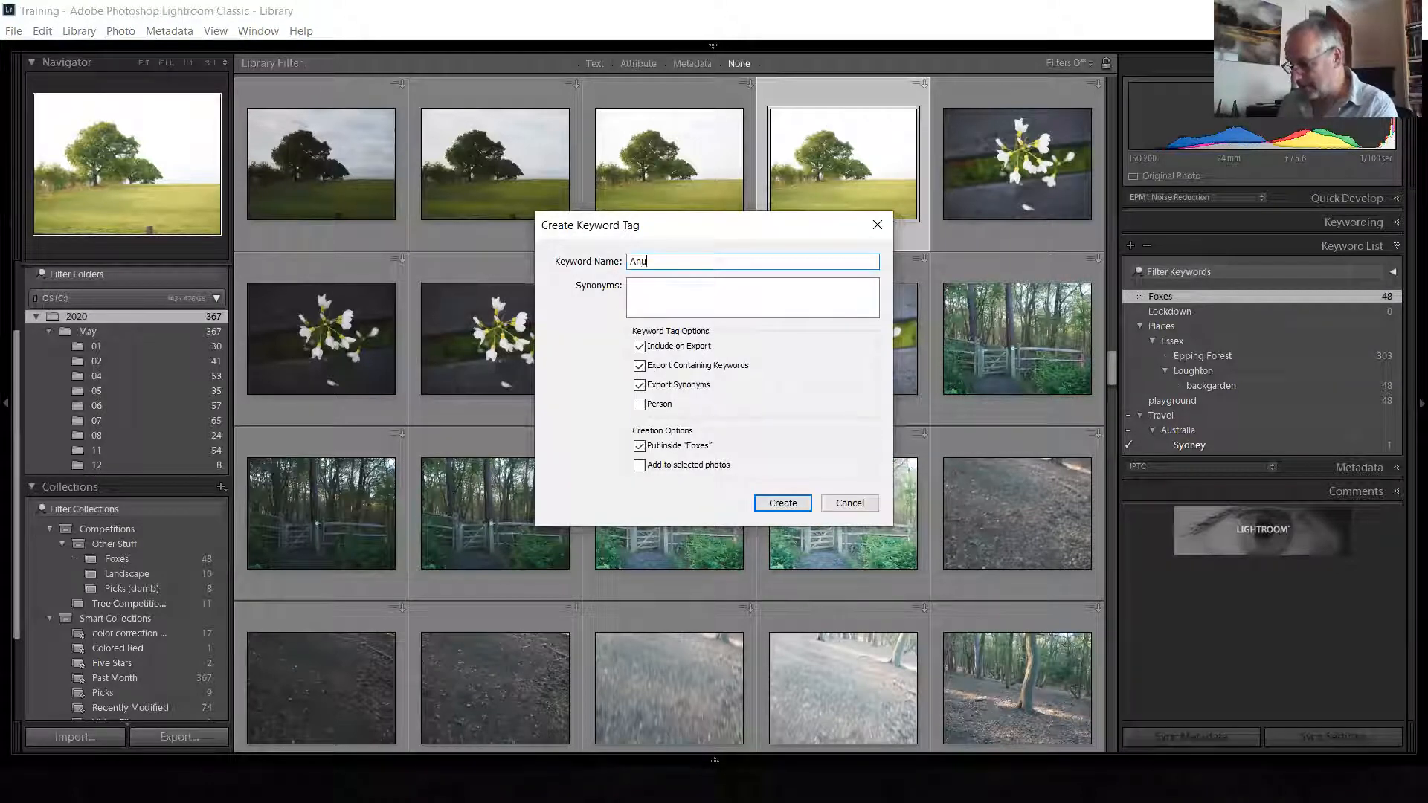
pyautogui.press('BackSpace')
pyautogui.write('imals')
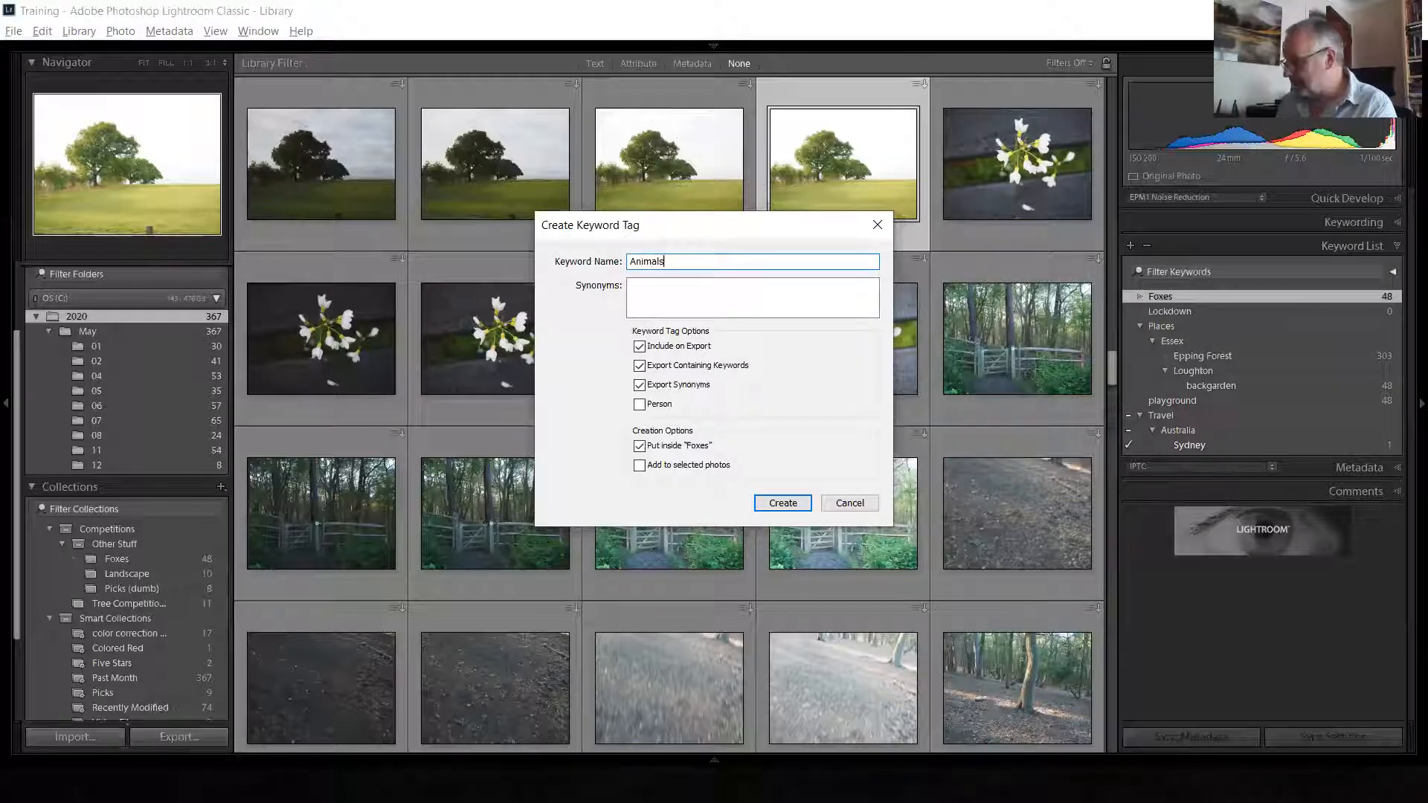
pyautogui.press('Return')
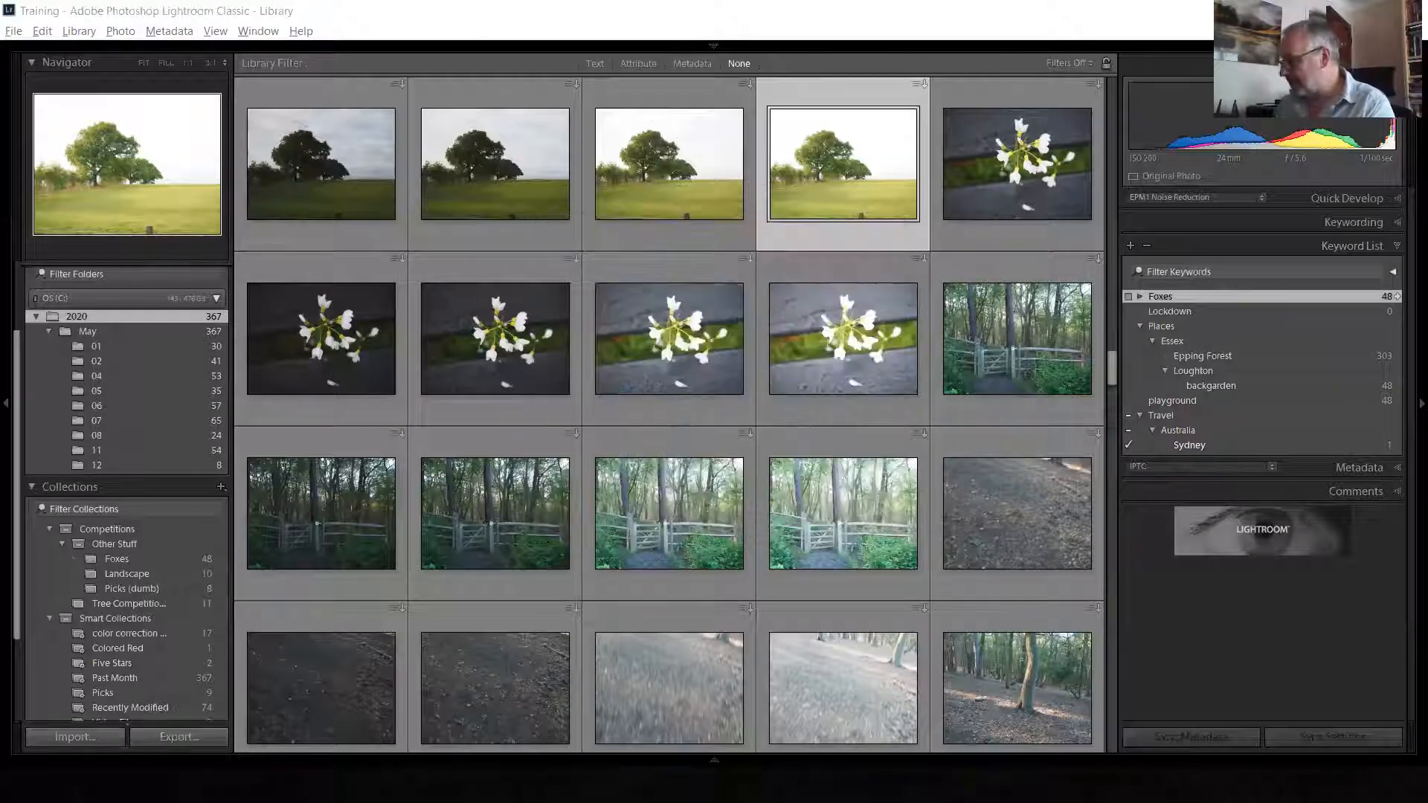
pyautogui.click(1140, 296)
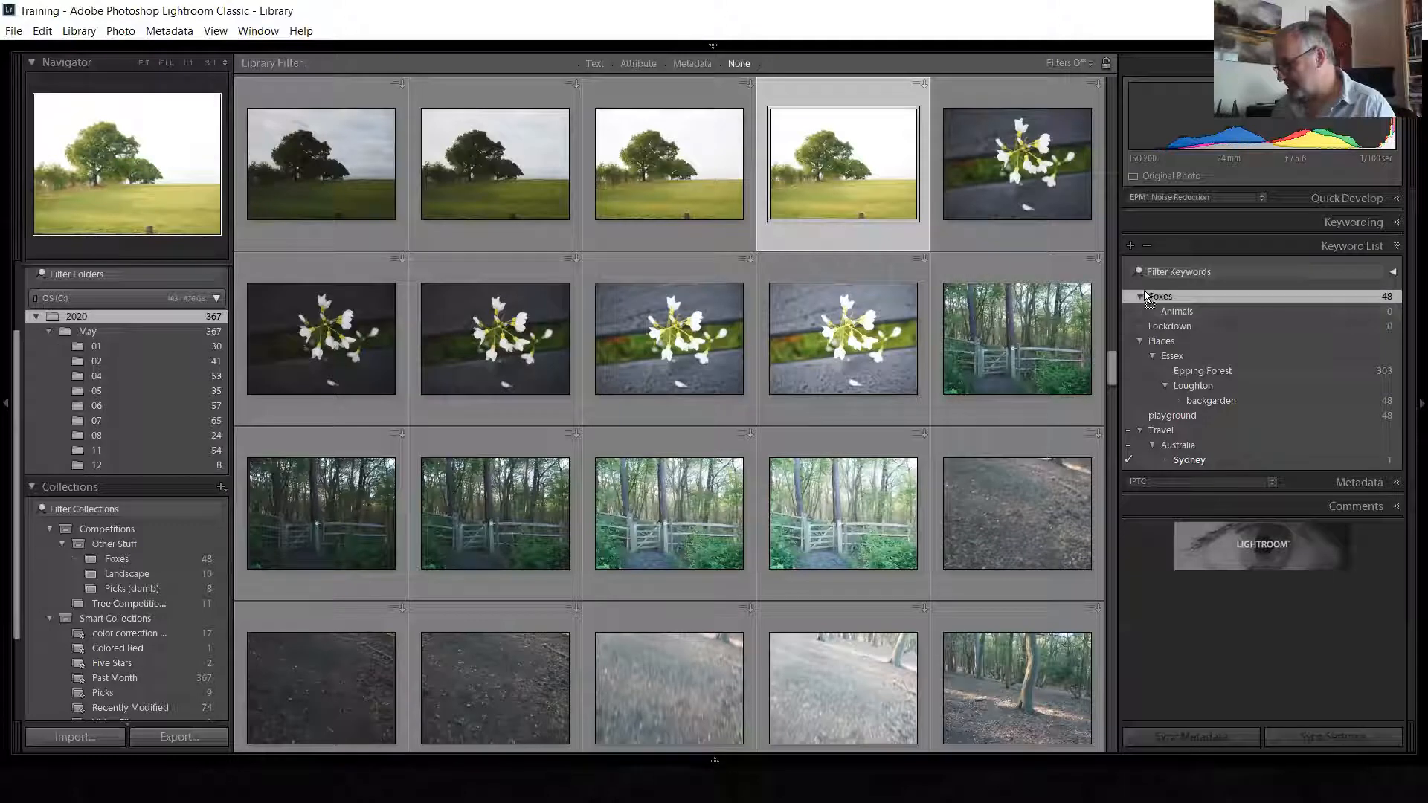
pyautogui.moveTo(1144, 291); pyautogui.dragTo(1169, 298)
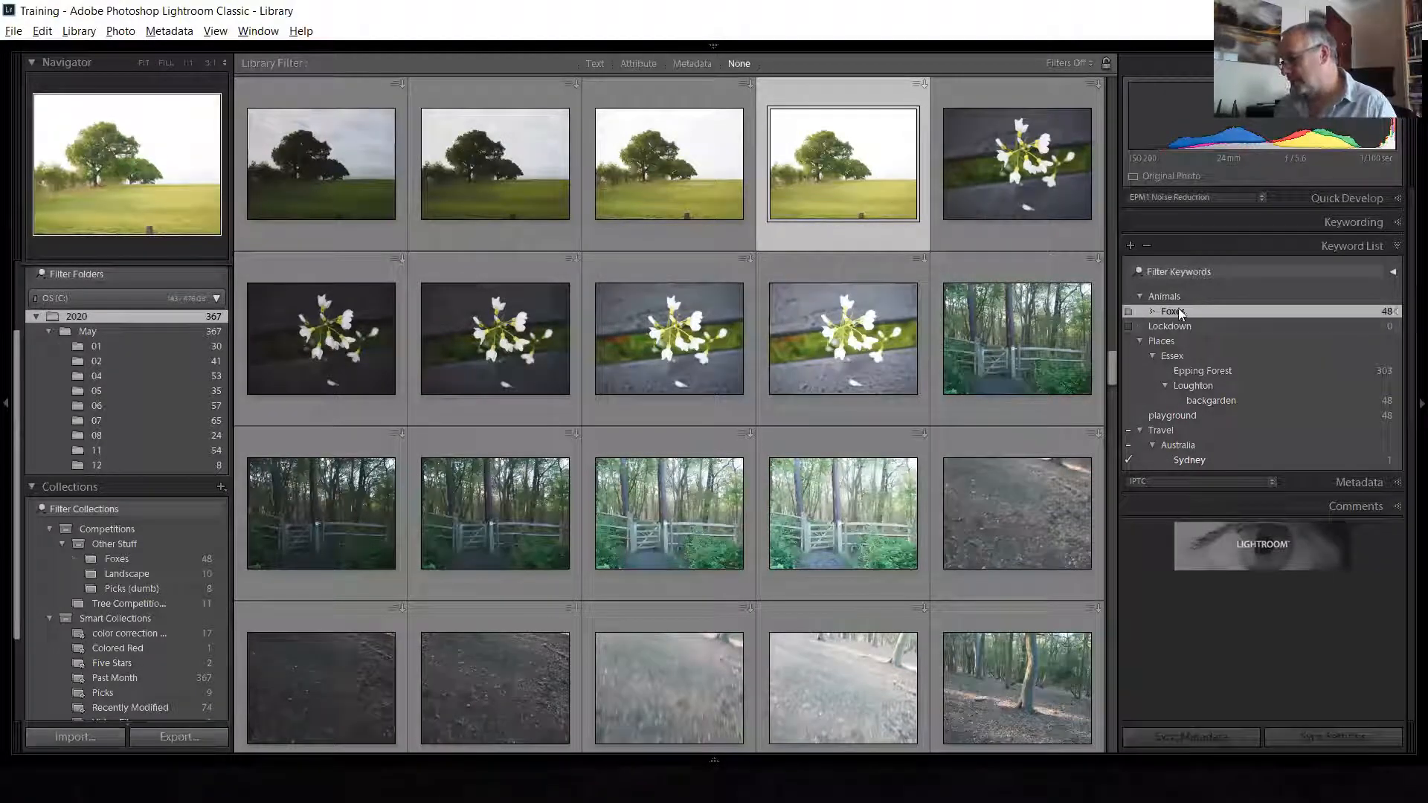
# Create a keyword tag named giraffes inside Animals without adding it to the selected photos
pyautogui.click(1129, 245)
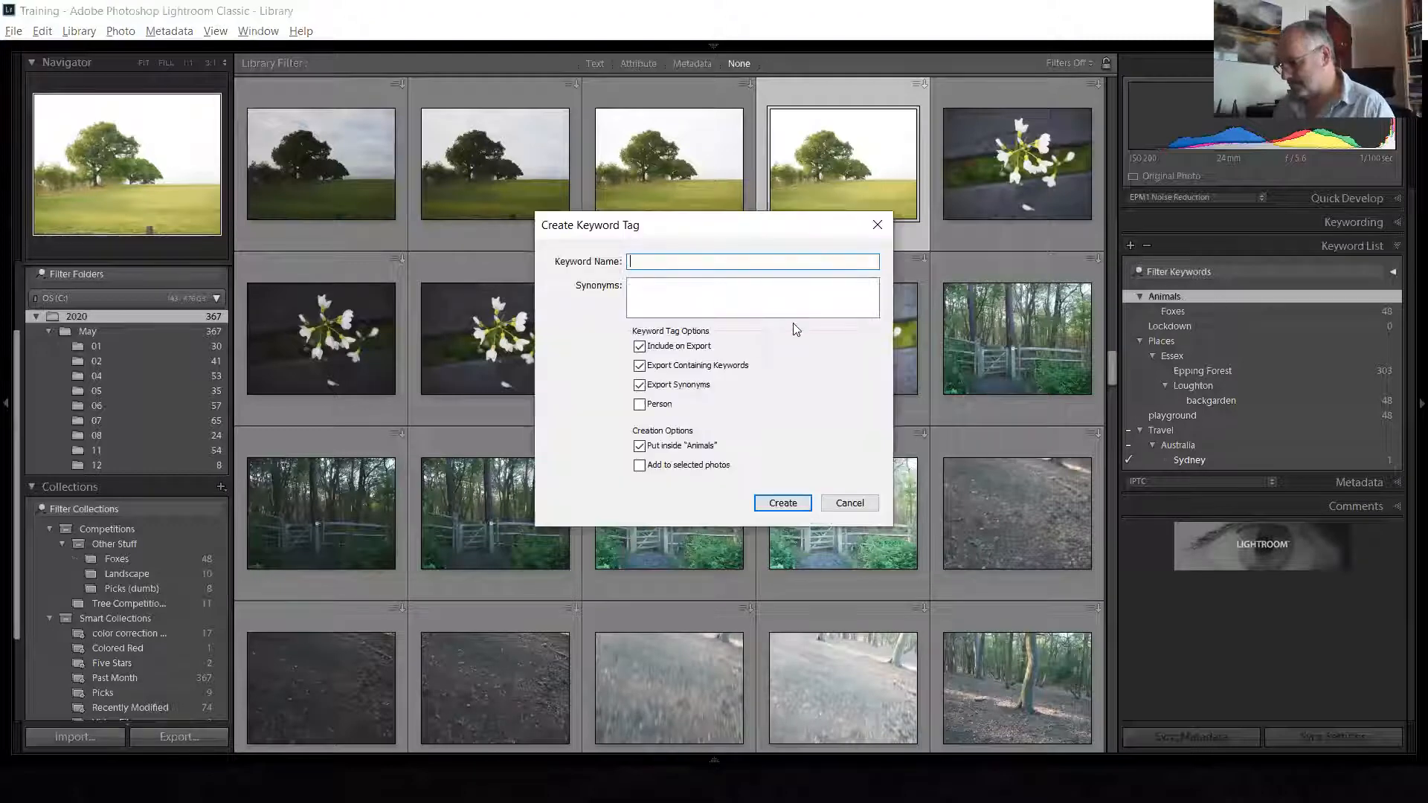
pyautogui.write('giraf')
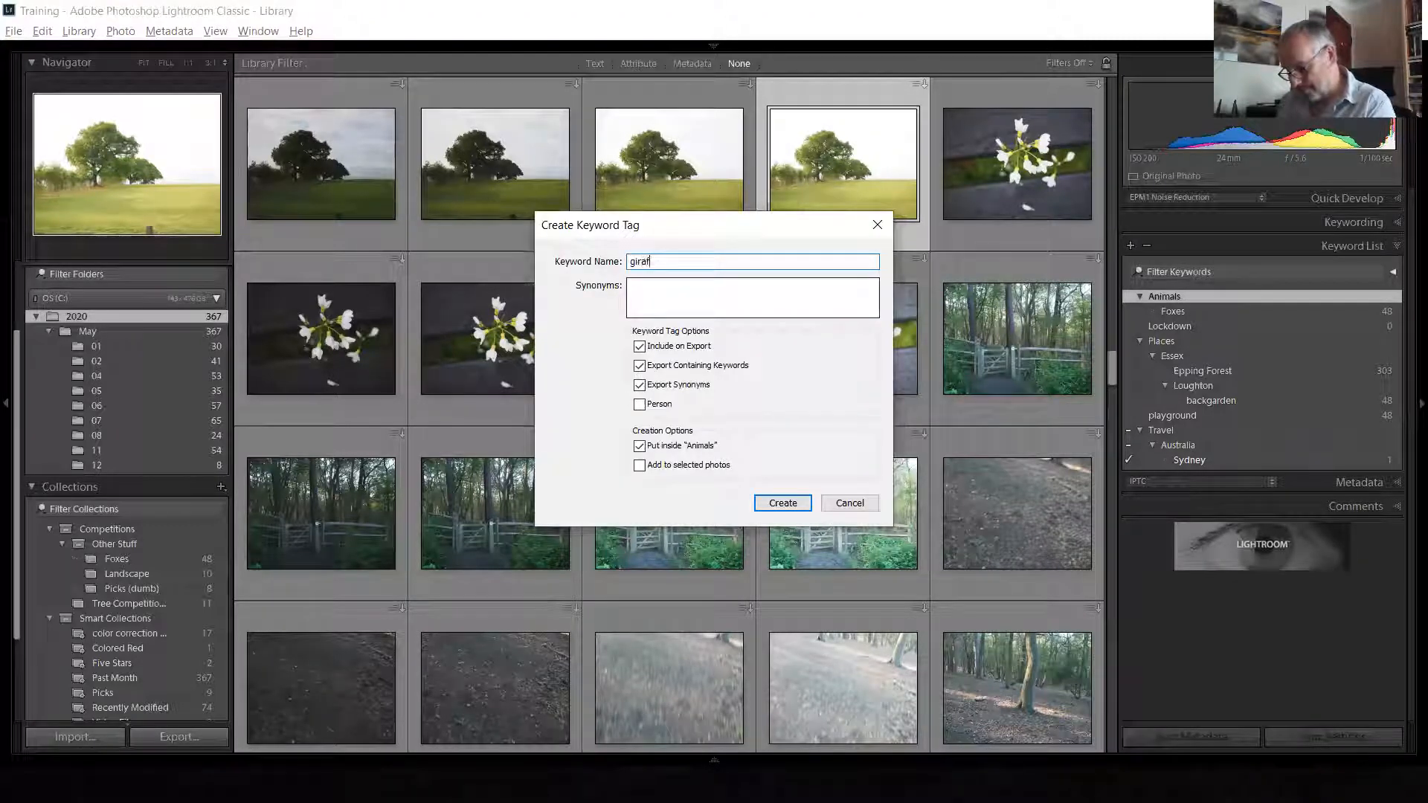
pyautogui.write('fes')
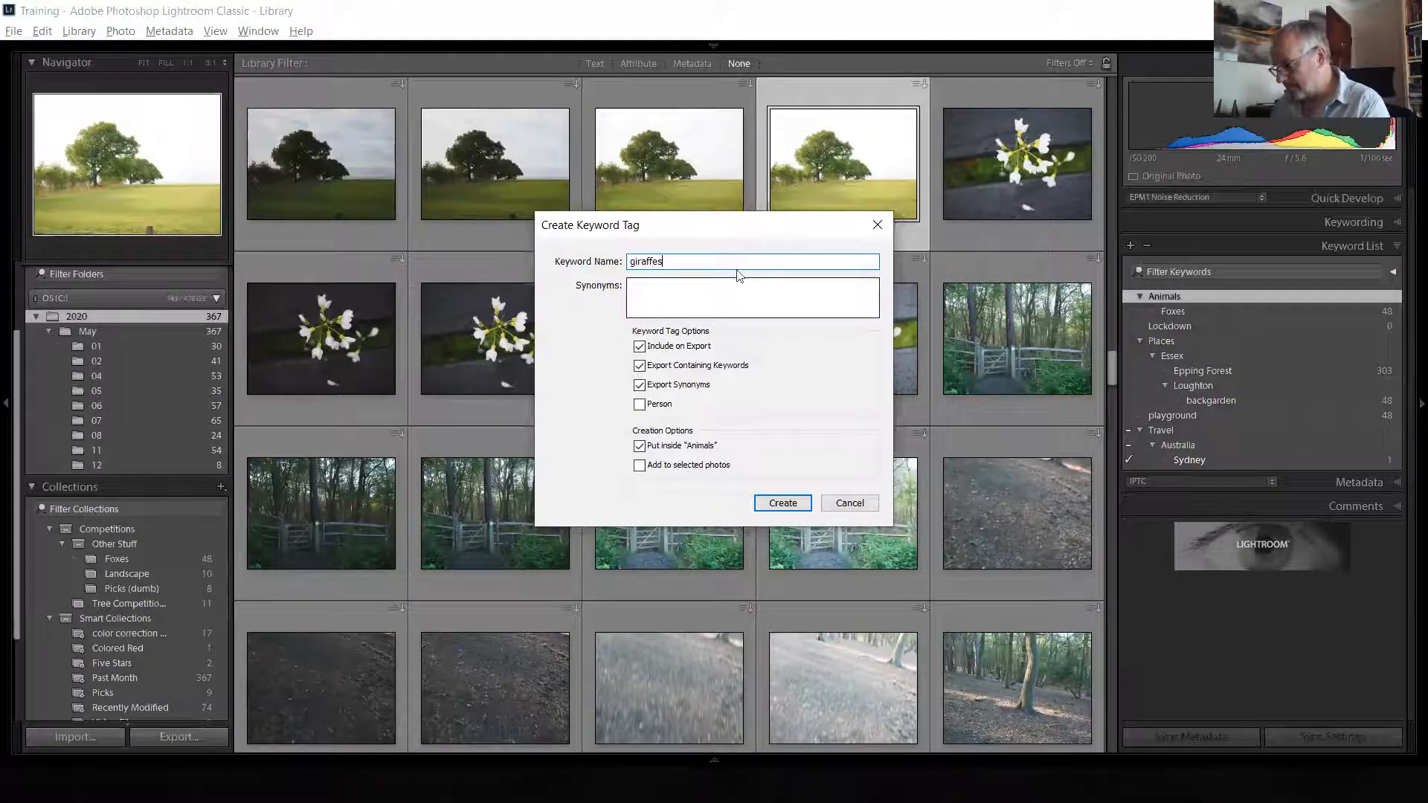
pyautogui.click(794, 504)
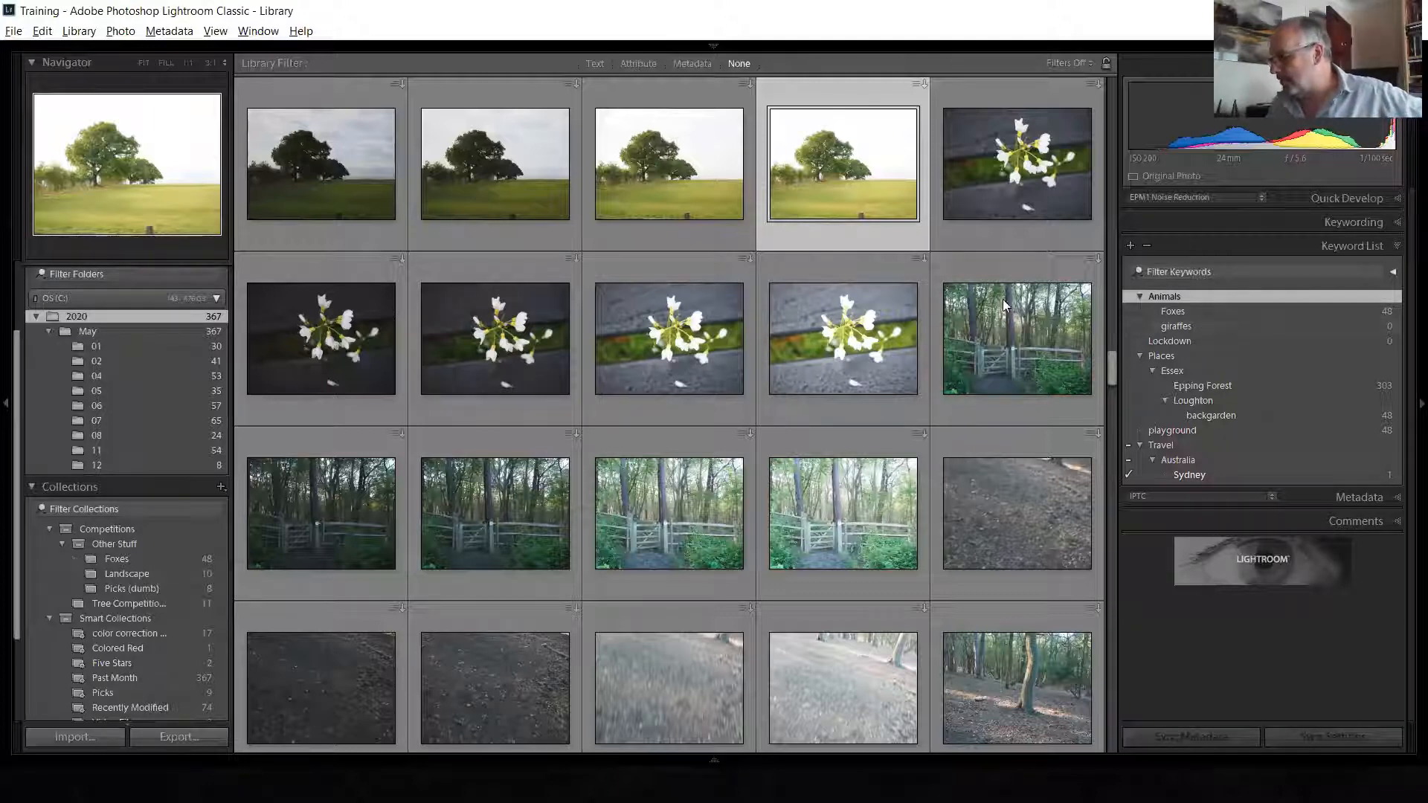
# Select the first flower photo and two of the forest gate photos, and tag them all with the giraffes keyword
pyautogui.press('Right')
pyautogui.keyDown('ctrl'); pyautogui.click(837, 565); pyautogui.keyUp('ctrl')
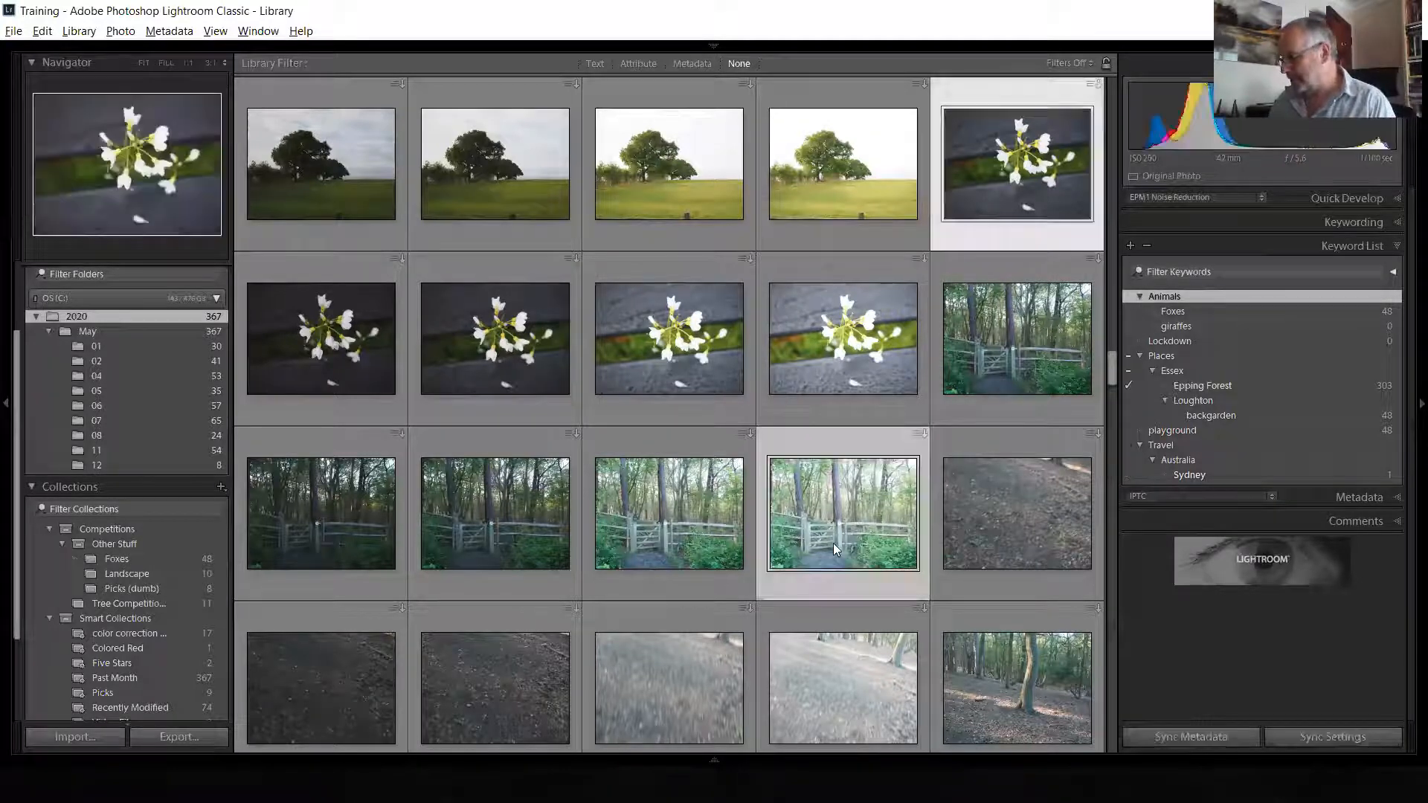
pyautogui.keyDown('ctrl'); pyautogui.click(507, 505); pyautogui.keyUp('ctrl')
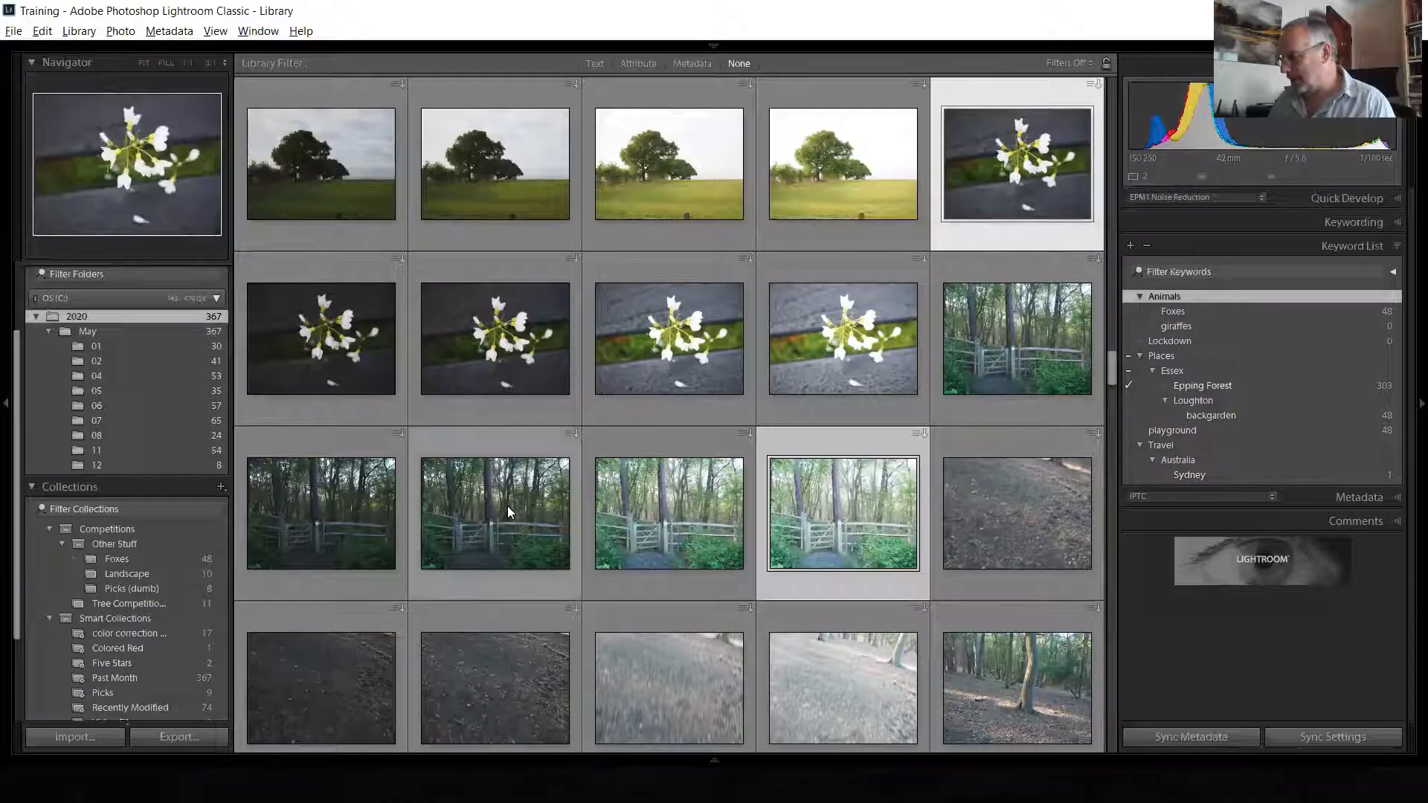
pyautogui.click(1129, 328)
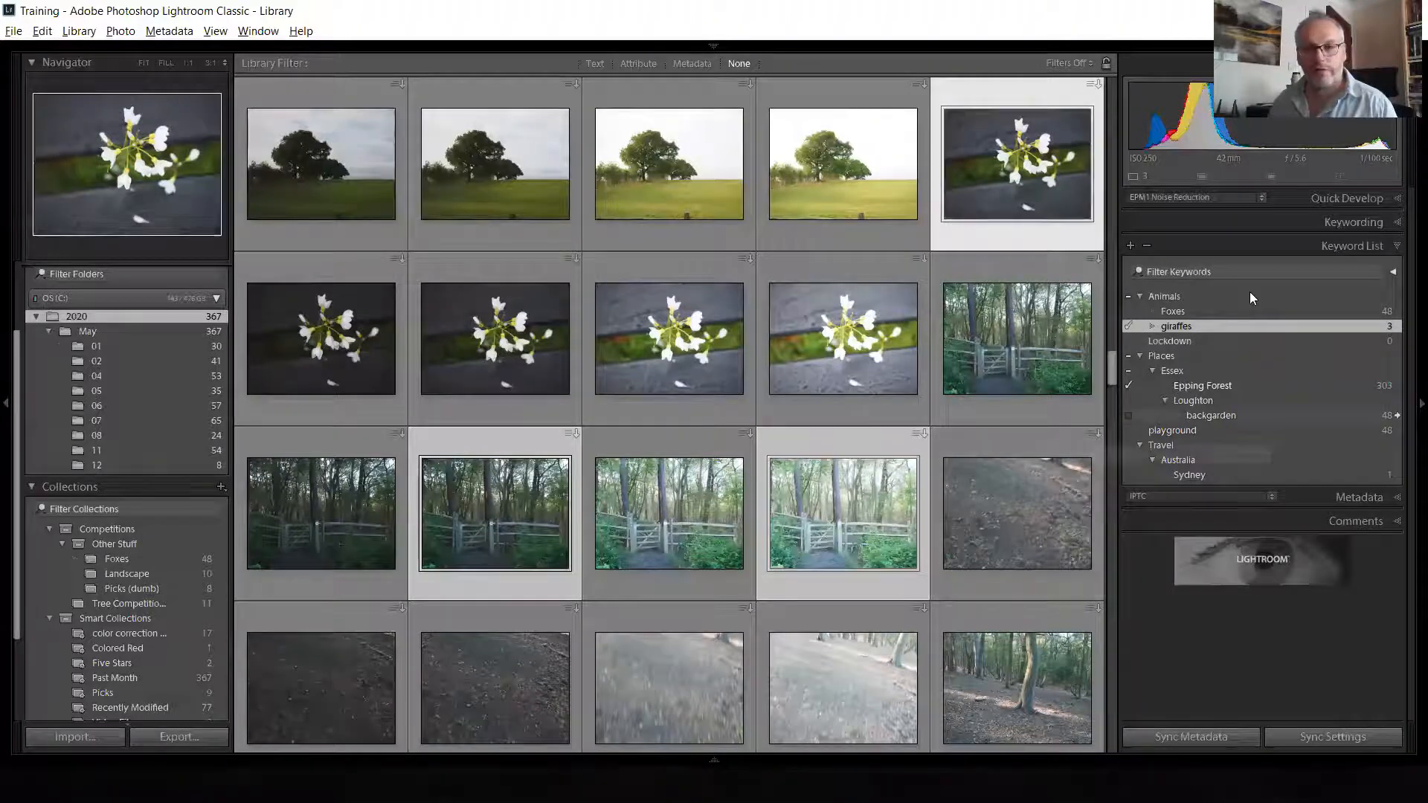
# Check the selected photos' keyword tags and filter the library by the text animals in any searchable field
pyautogui.click(1293, 216)
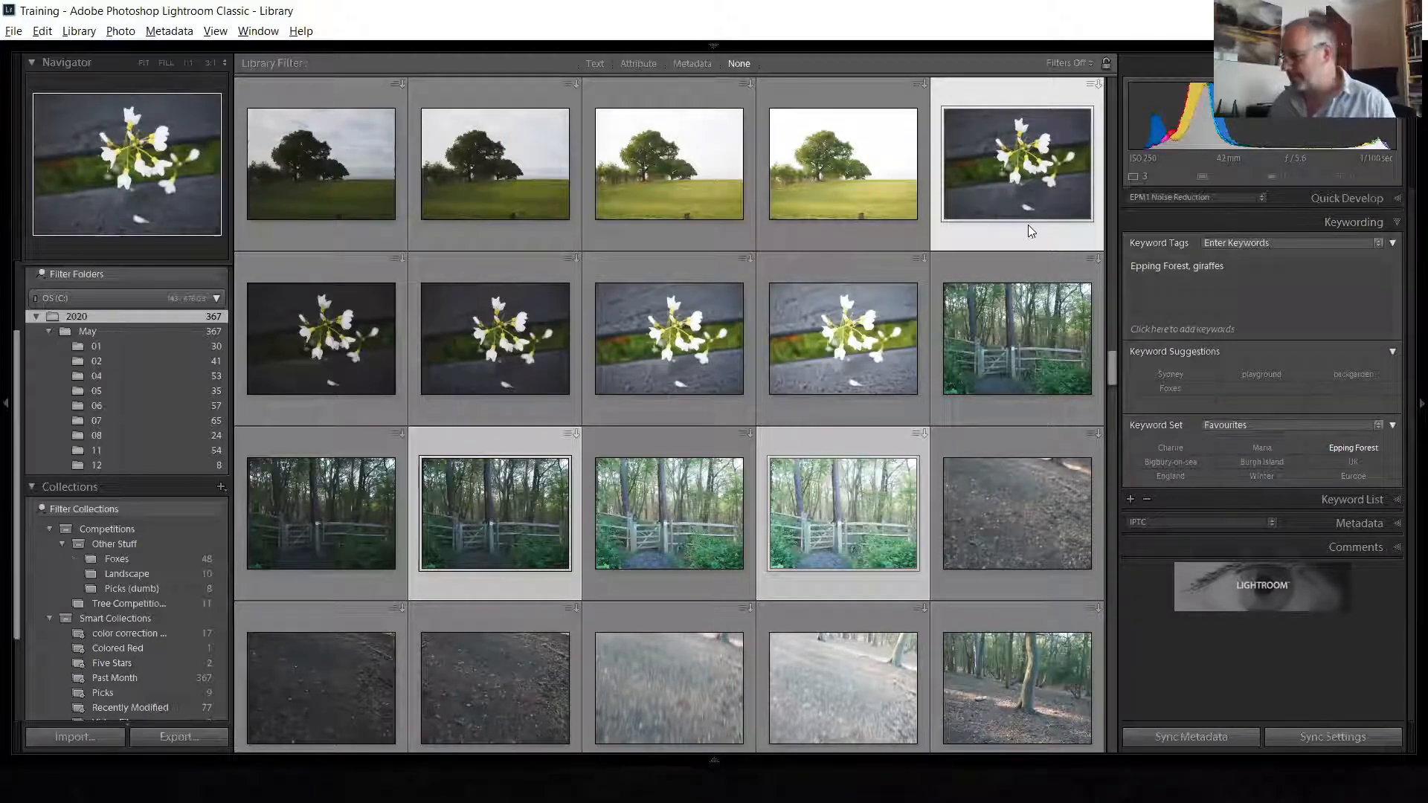
pyautogui.click(596, 63)
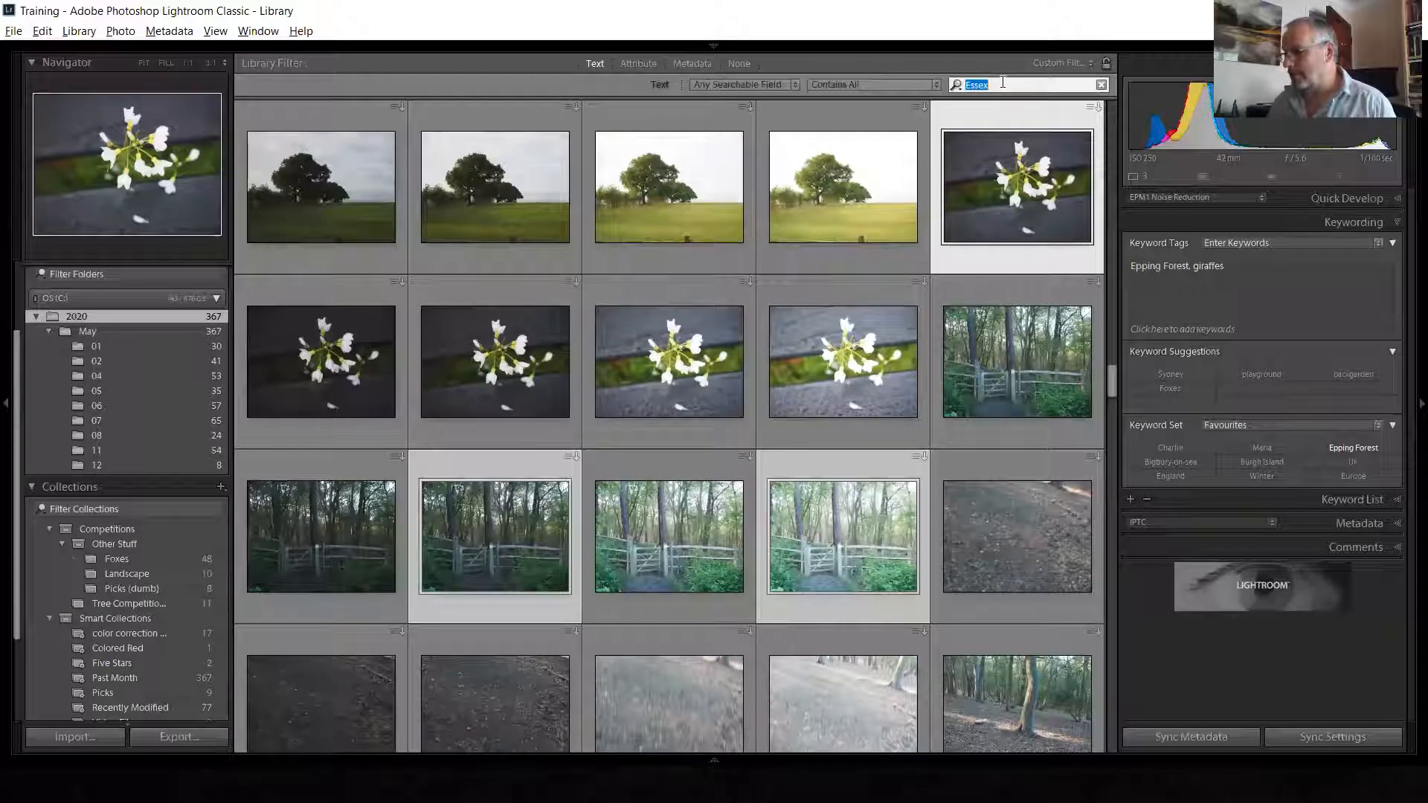
pyautogui.write('anim')
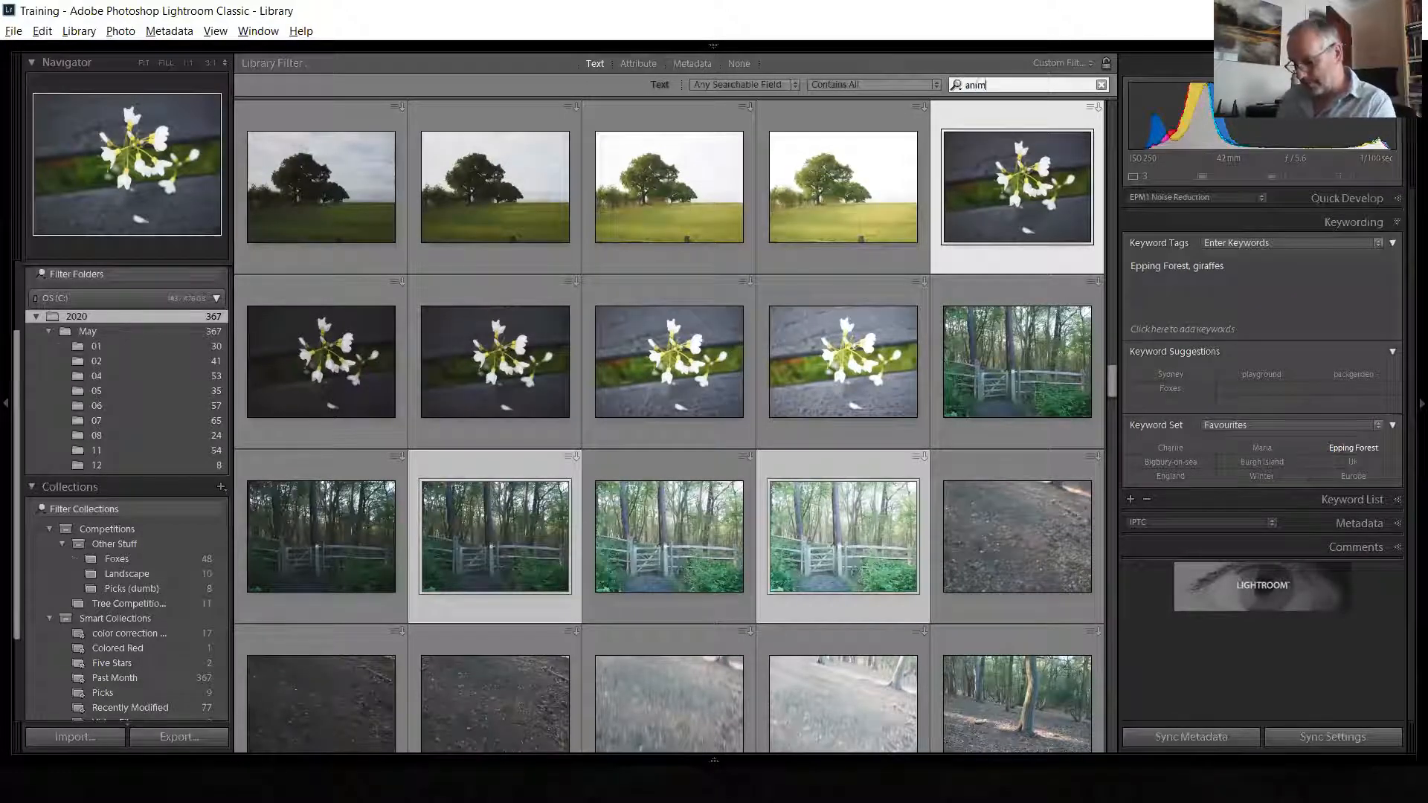
pyautogui.write('als')
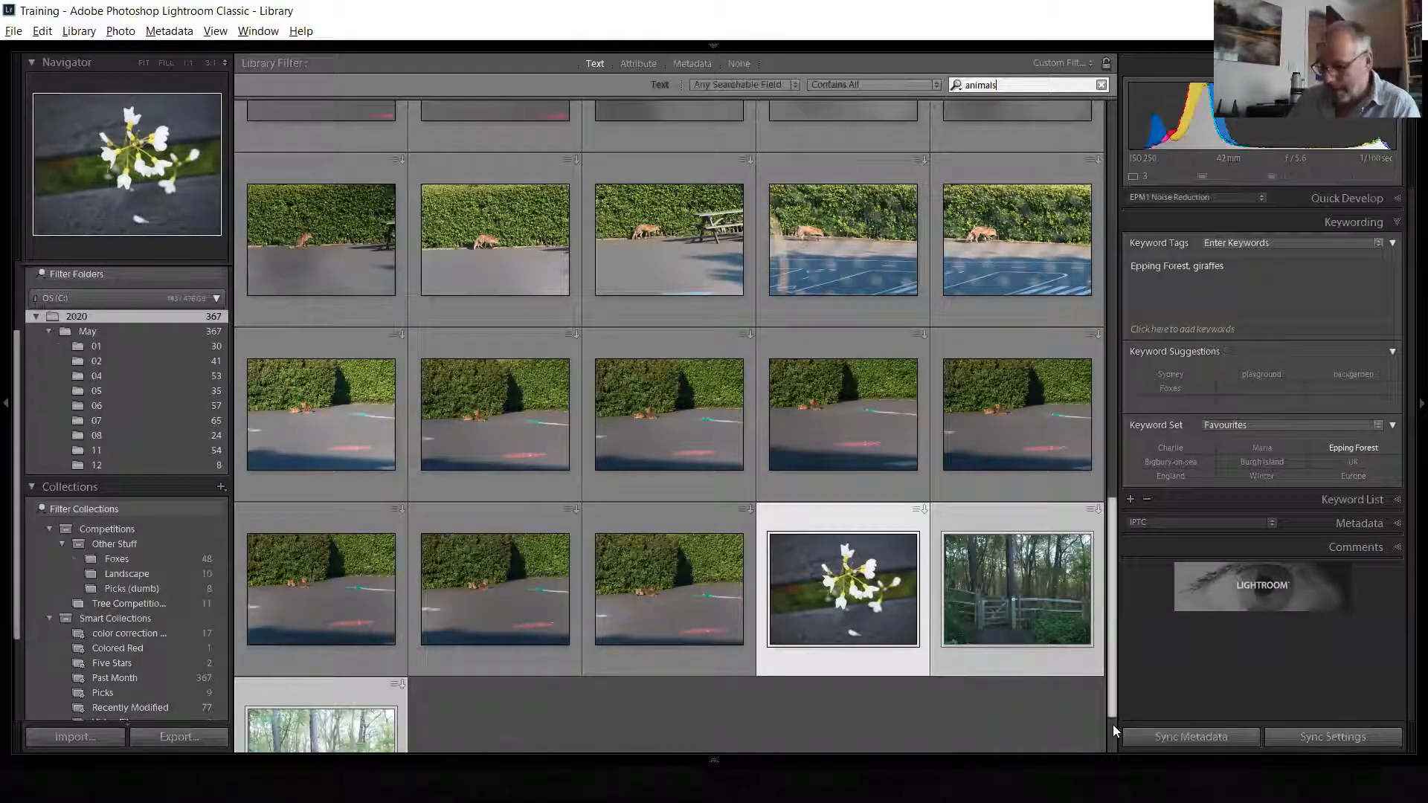
# Switch to the PowerPoint slide show, advance past its Keywording slide and exit the show
pyautogui.press('alt')
pyautogui.hotkey('alt', 'Tab')
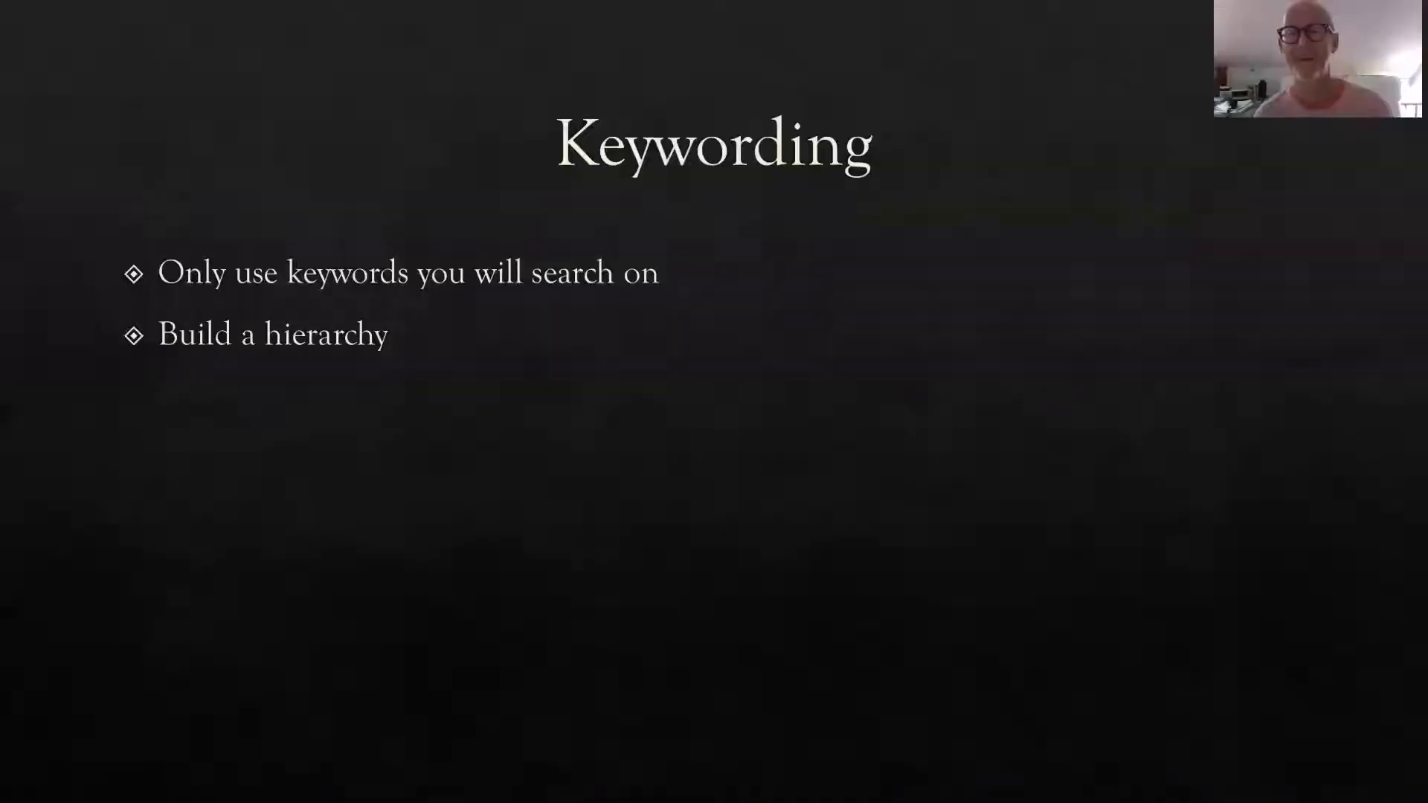
pyautogui.click(812, 509)
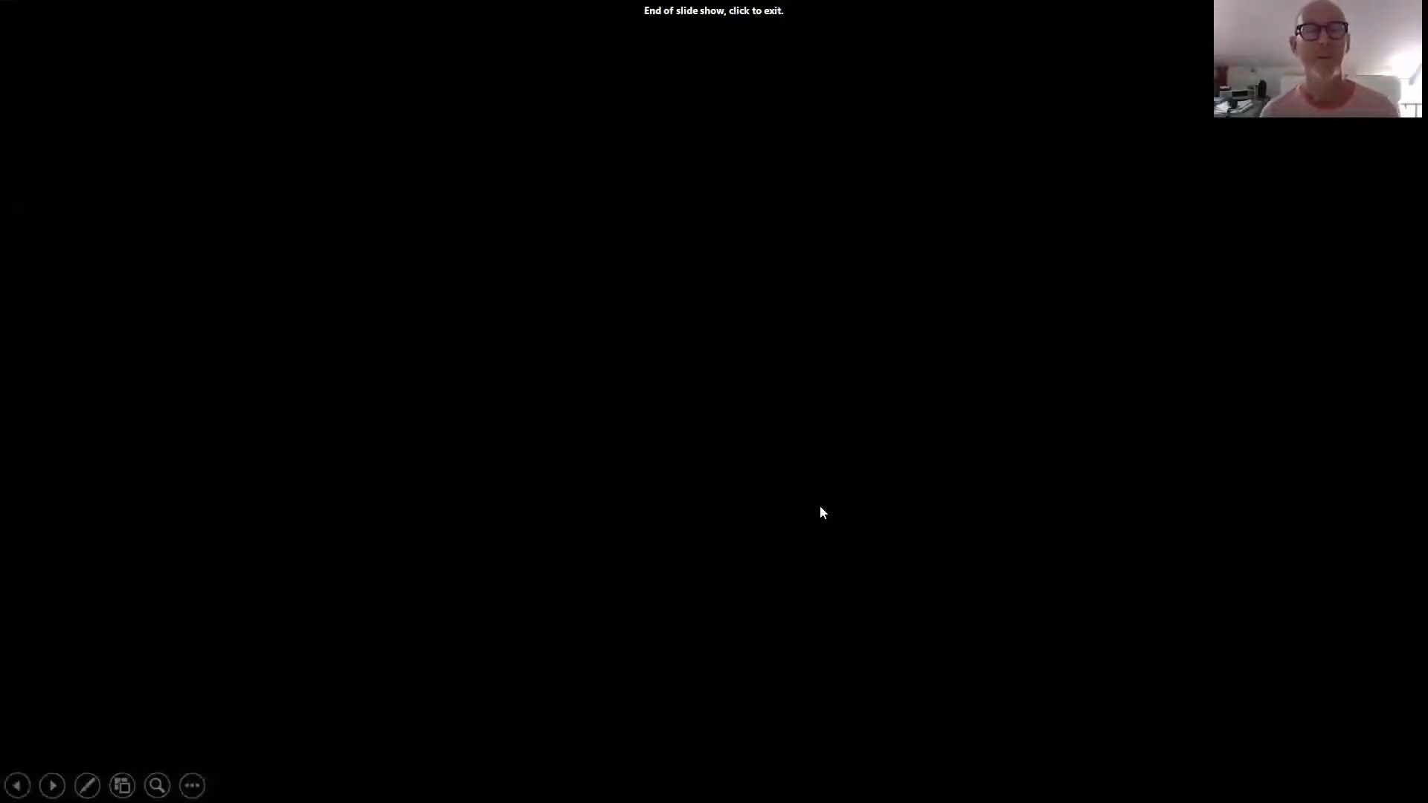
pyautogui.click(821, 512)
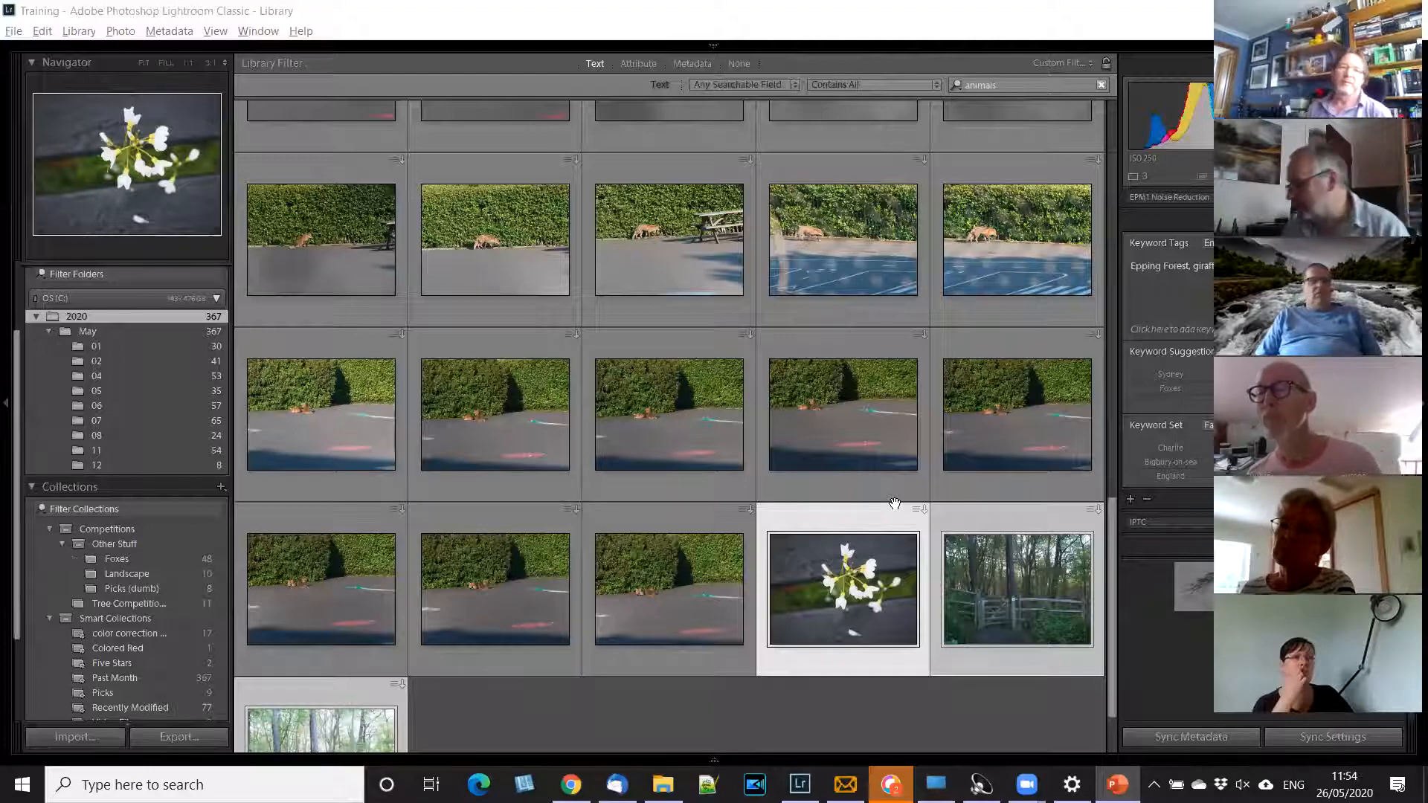
# Show the photos keyworded Essex from the keyword list, and narrow the metadata filter to Epping Forest and then Loughton
pyautogui.click(1366, 499)
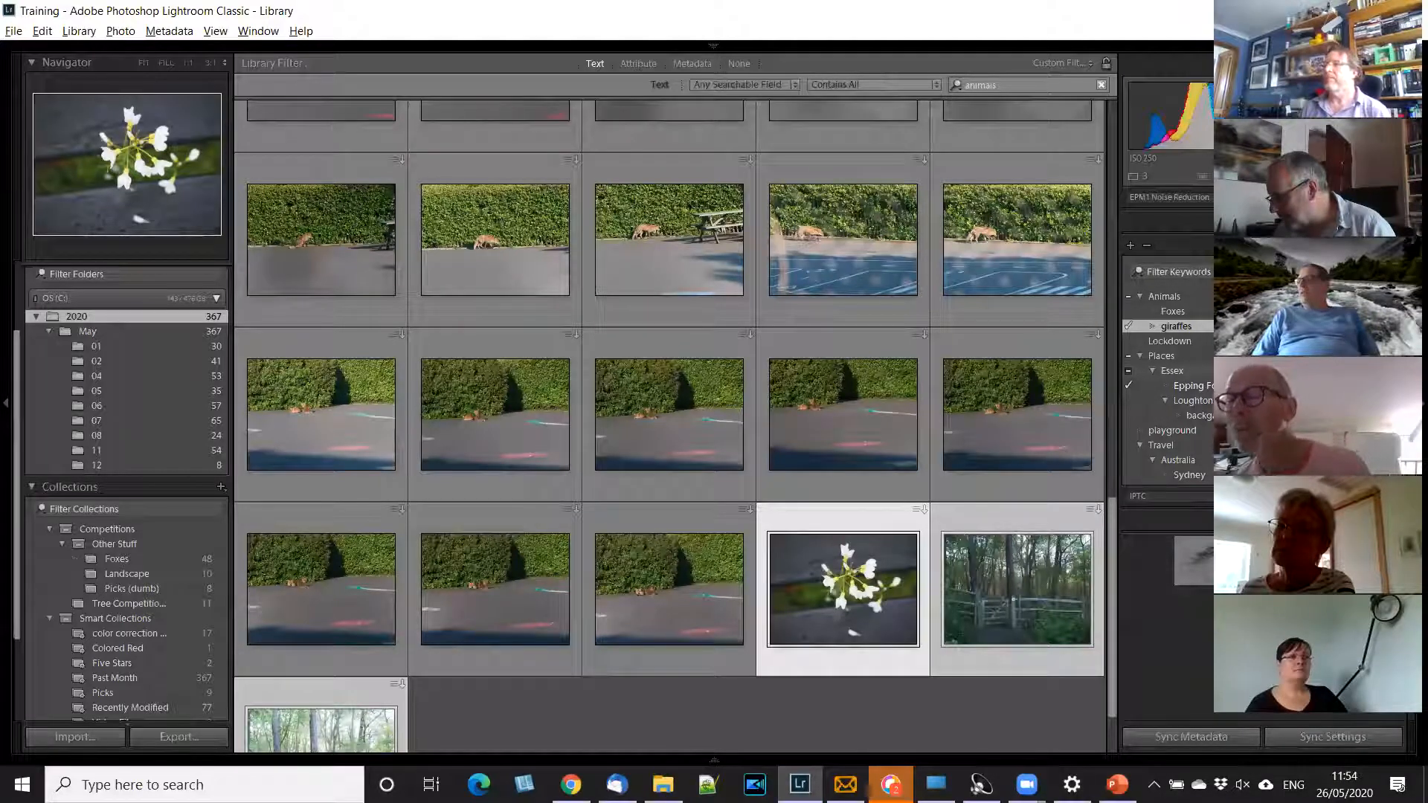
pyautogui.click(1395, 370)
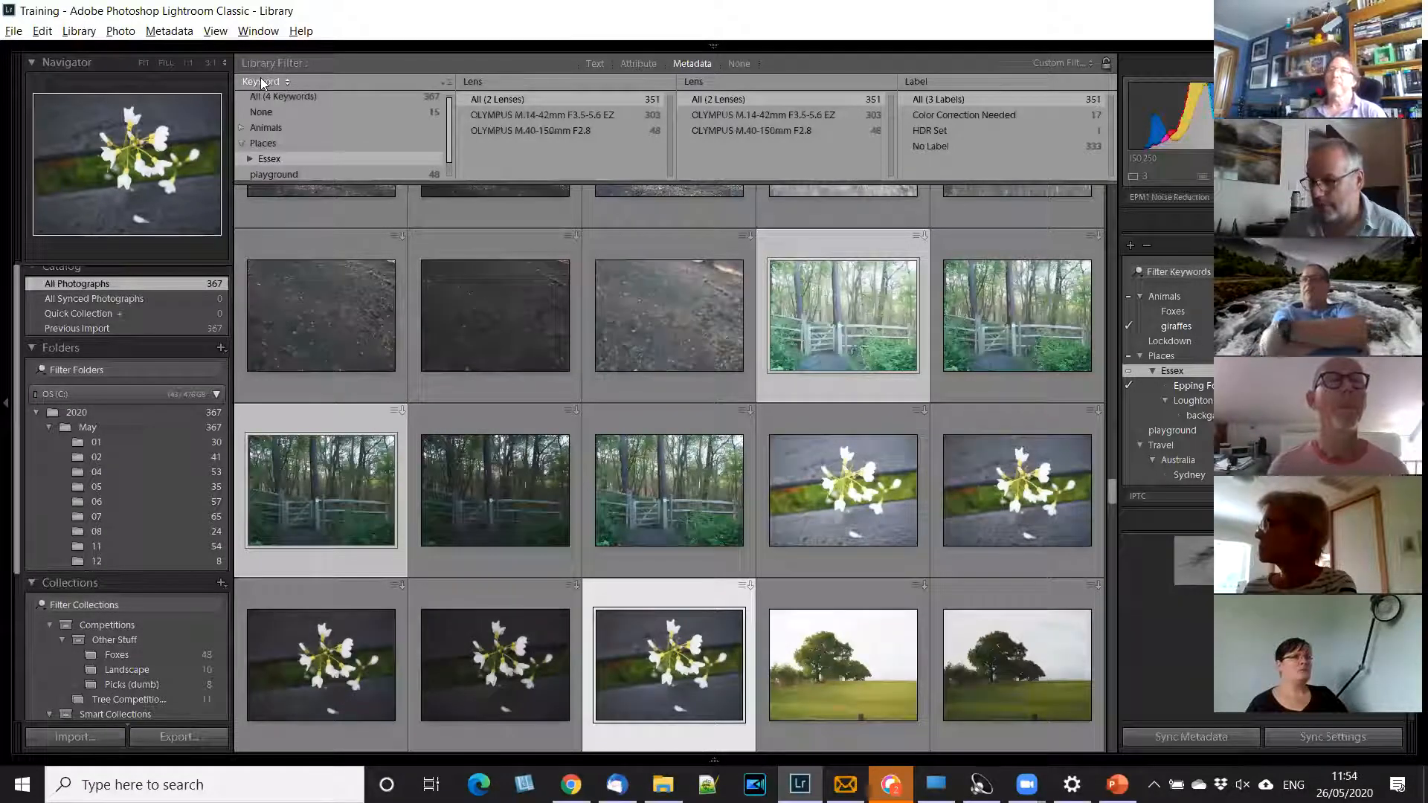
pyautogui.click(249, 157)
pyautogui.click(290, 171)
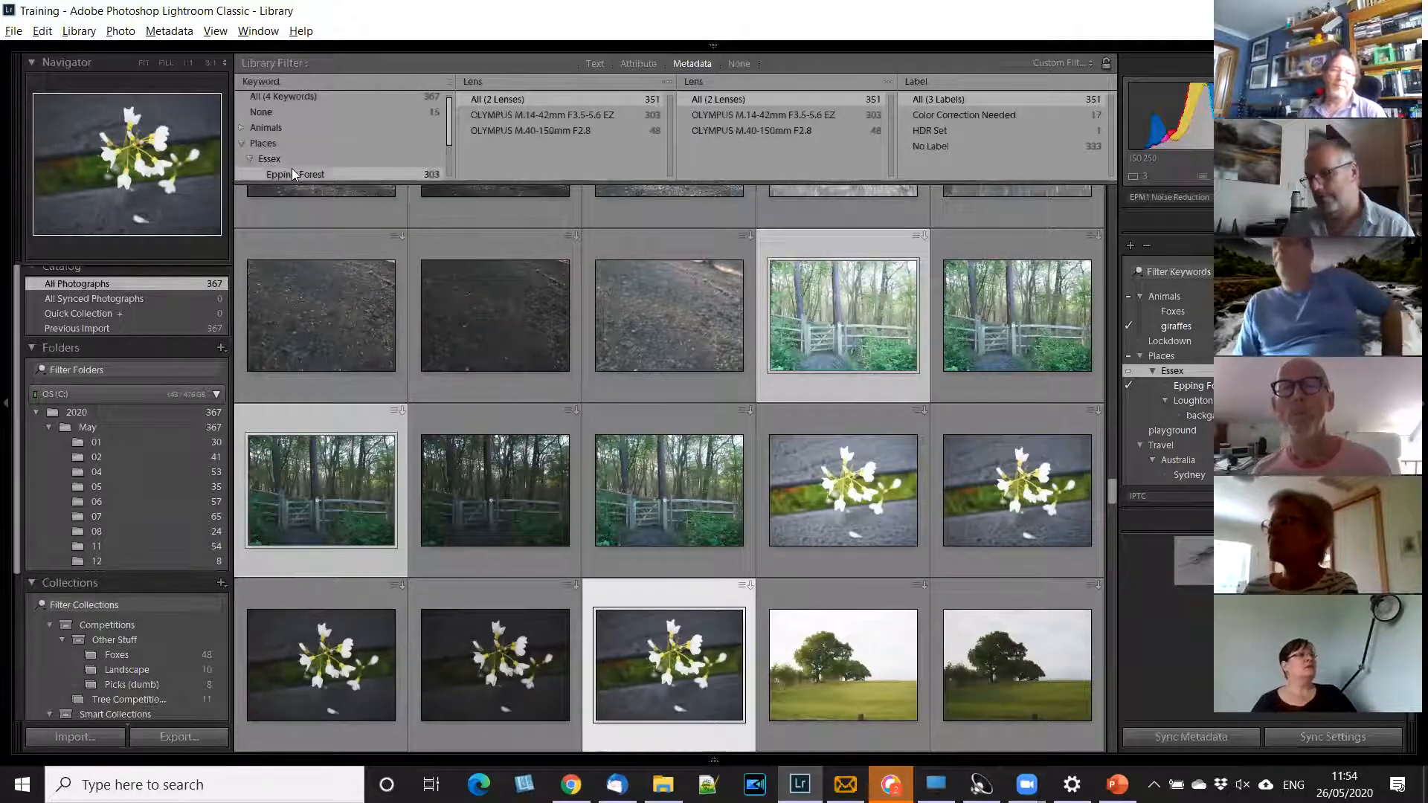
pyautogui.scroll(-1, 394, 168)
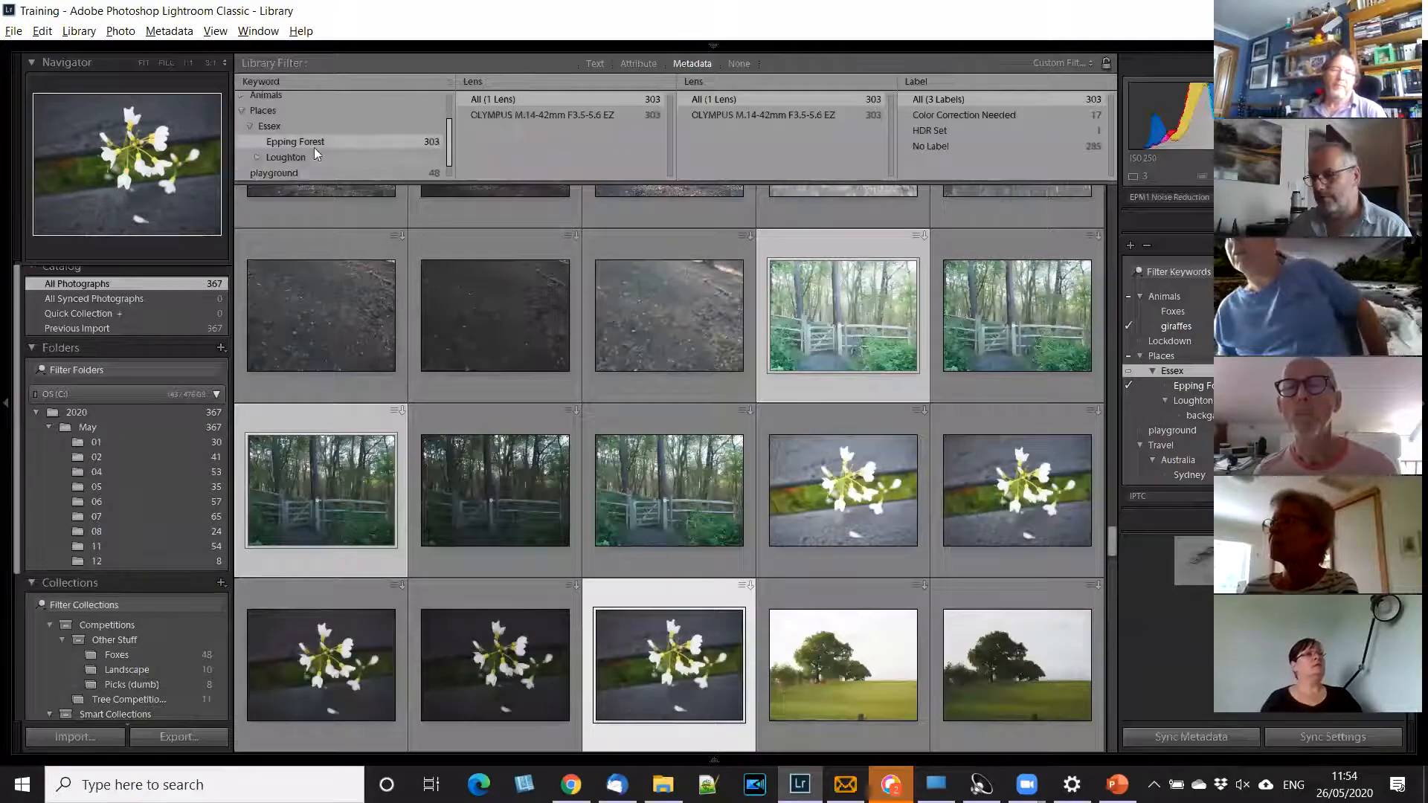
pyautogui.click(282, 155)
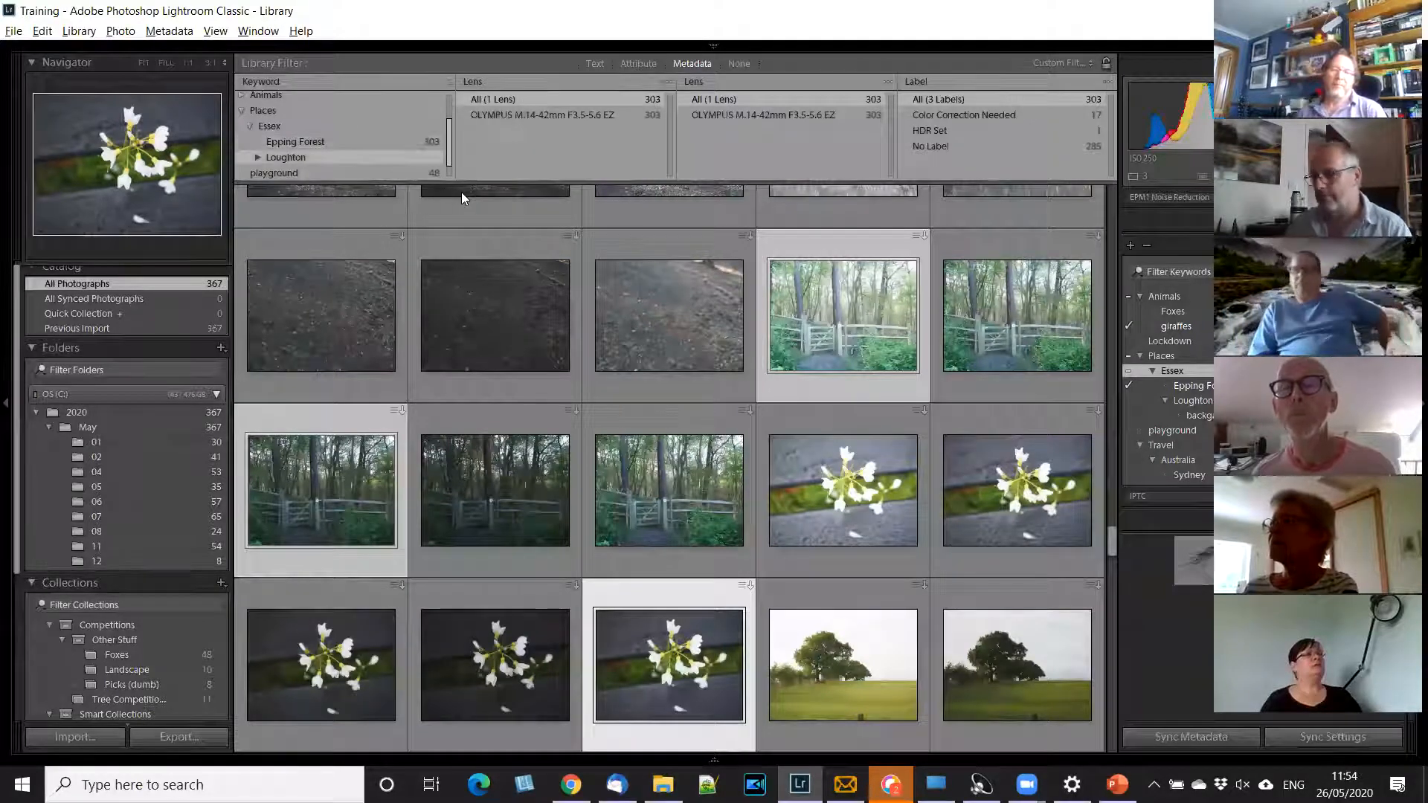